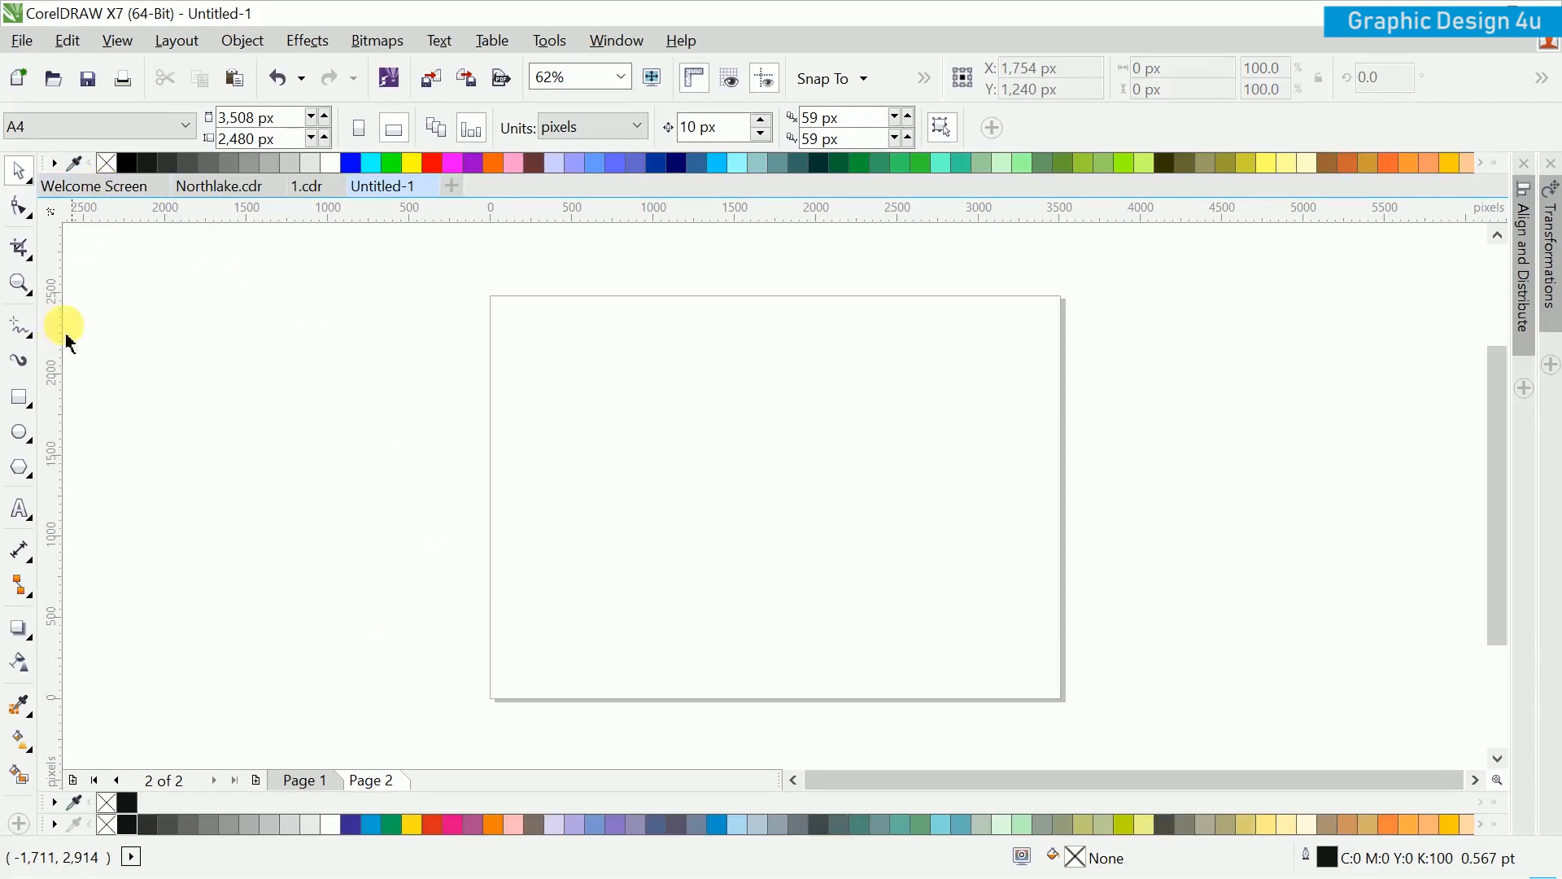
Step: Draw a square on page 2 and set its size to 1,080 by 1,080 px with the proportions locked
left_click(20, 396)
left_click_drag(680, 360, 934, 614)
key("space")
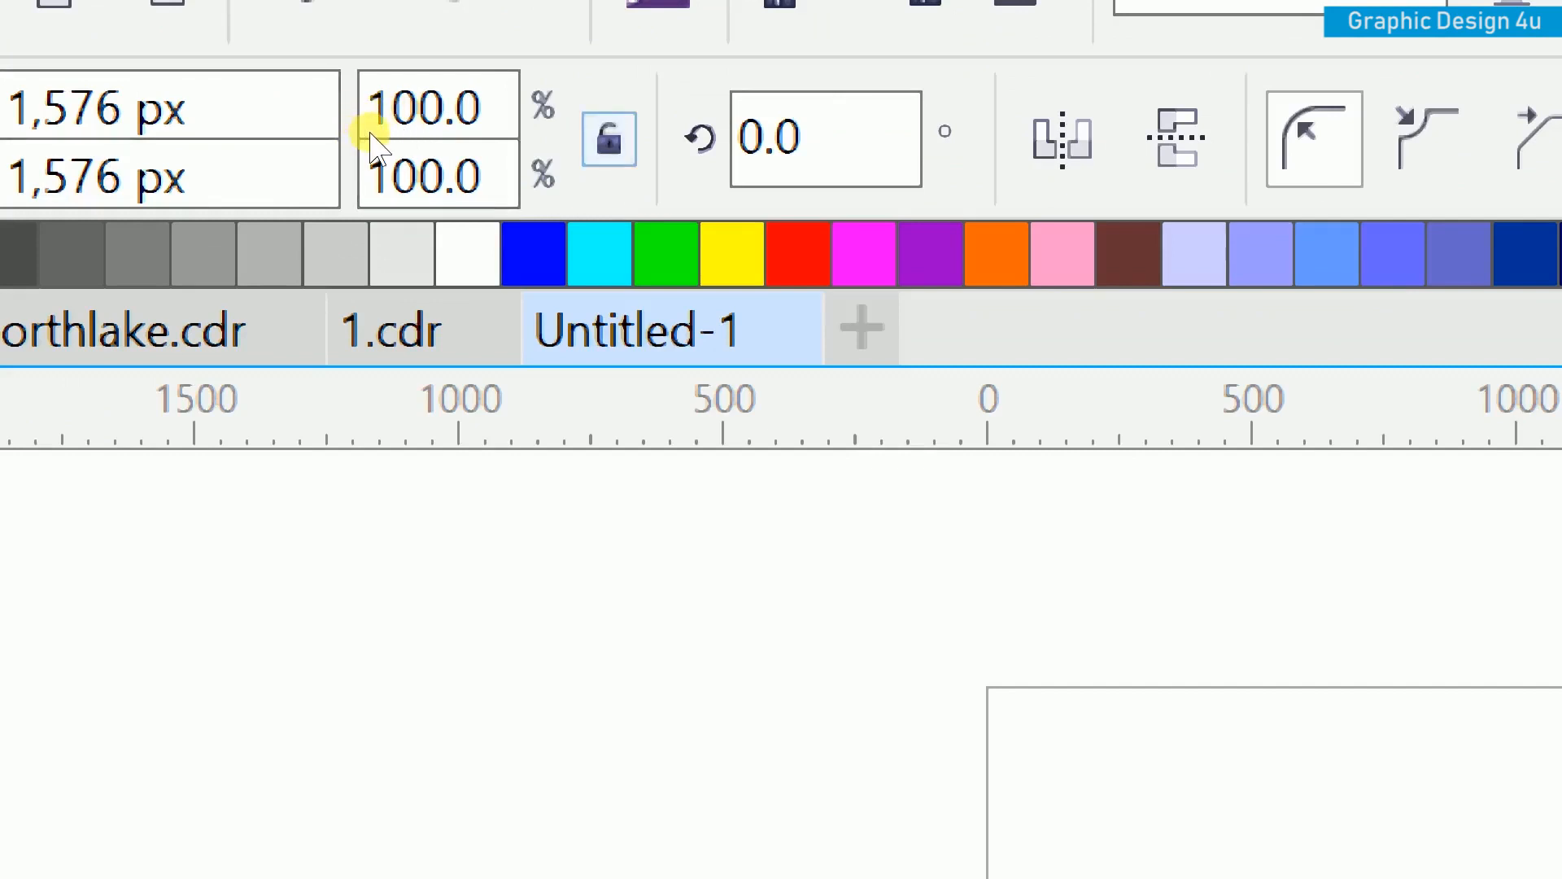
double_click(126, 134)
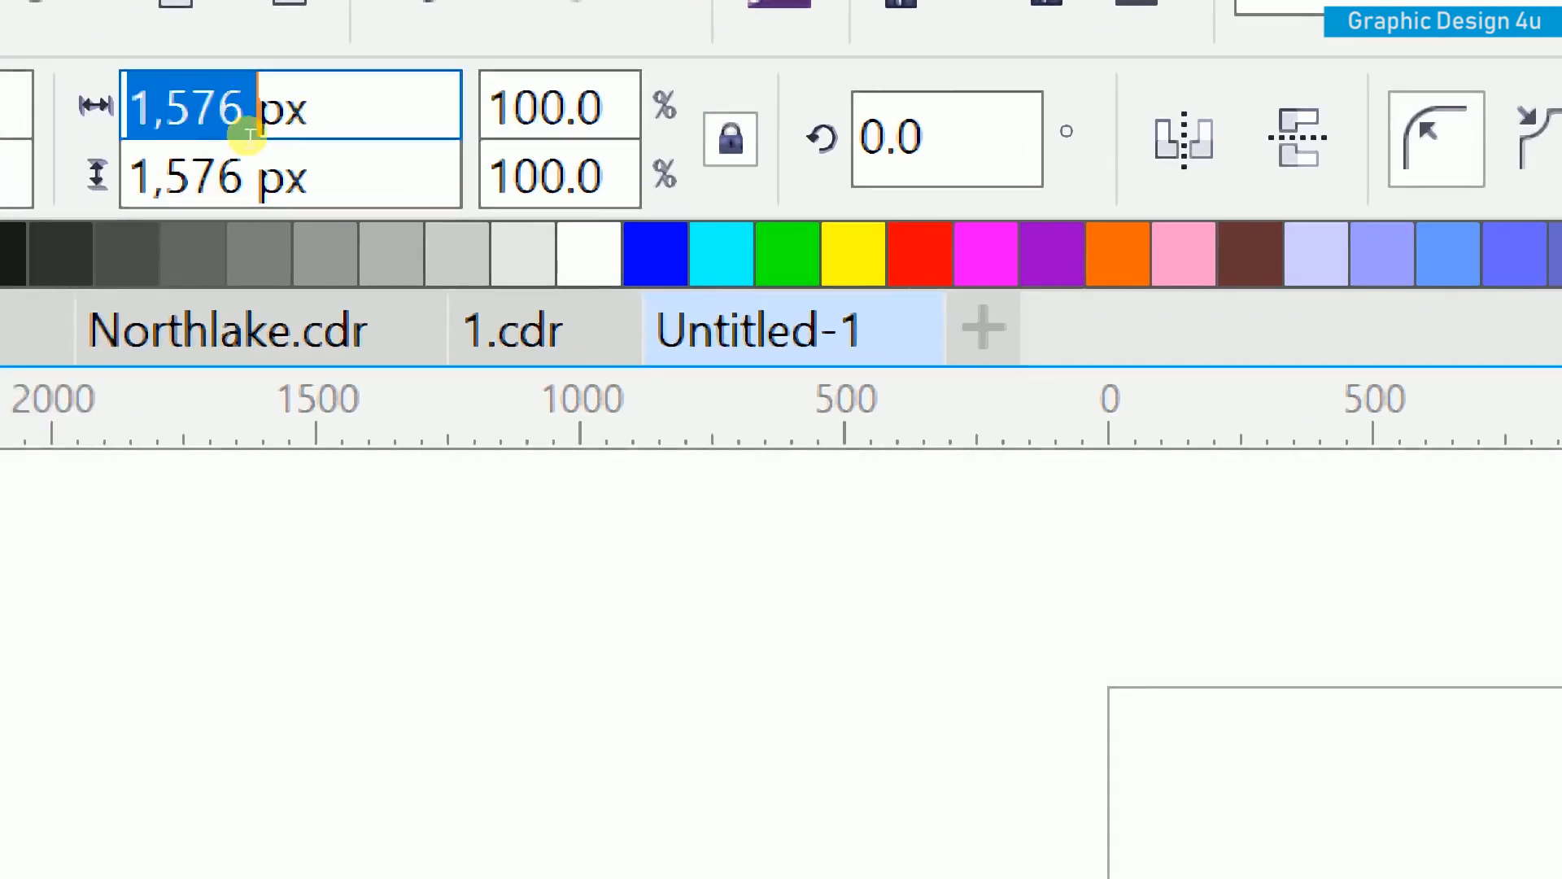
type("10")
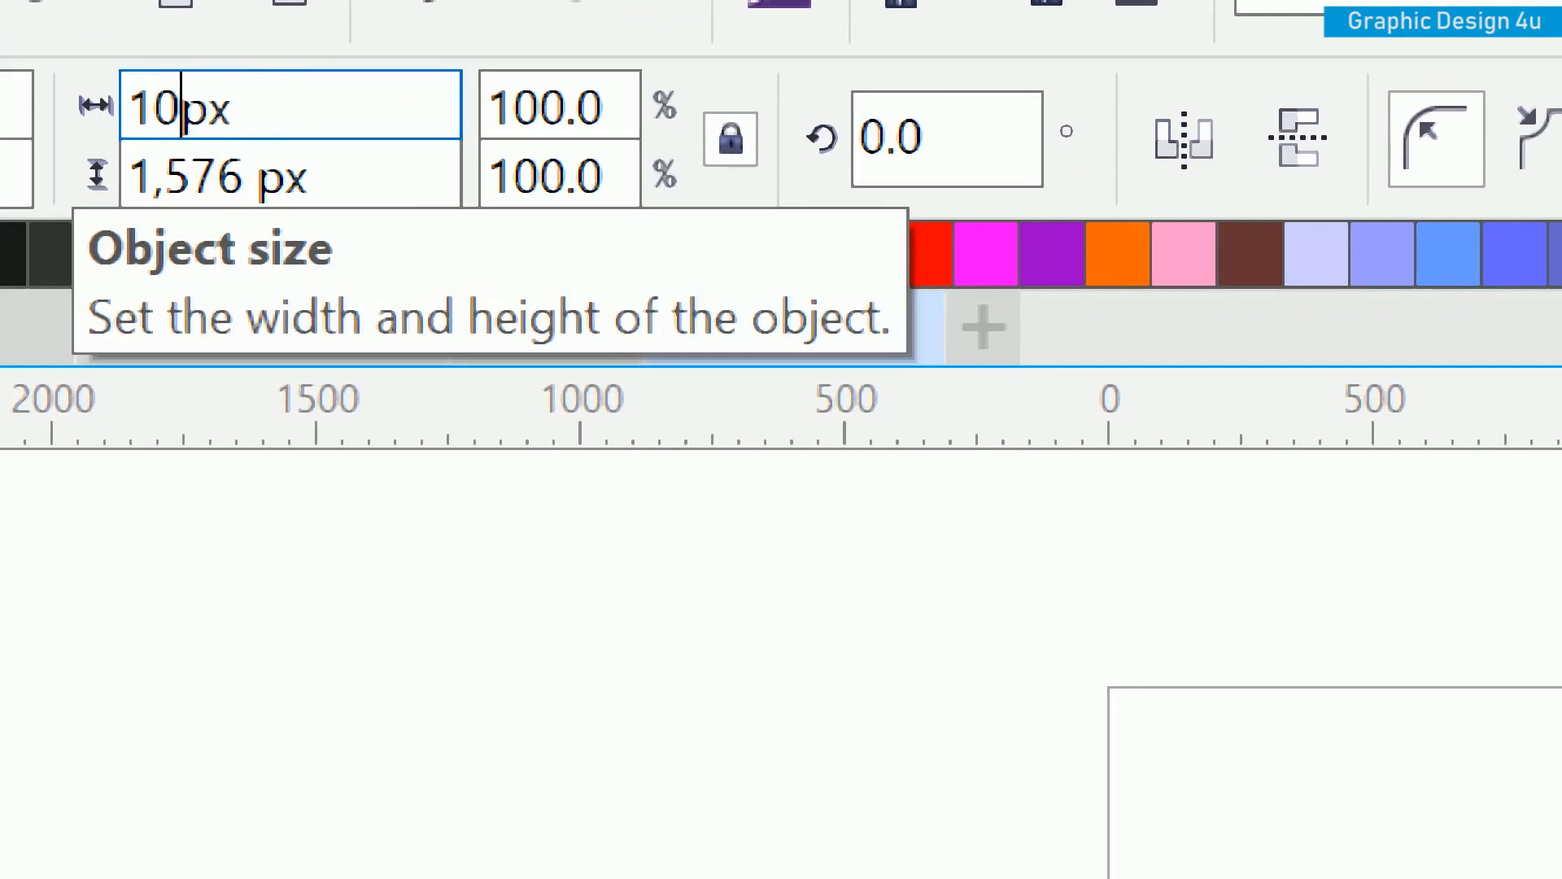
type("80")
key("Return")
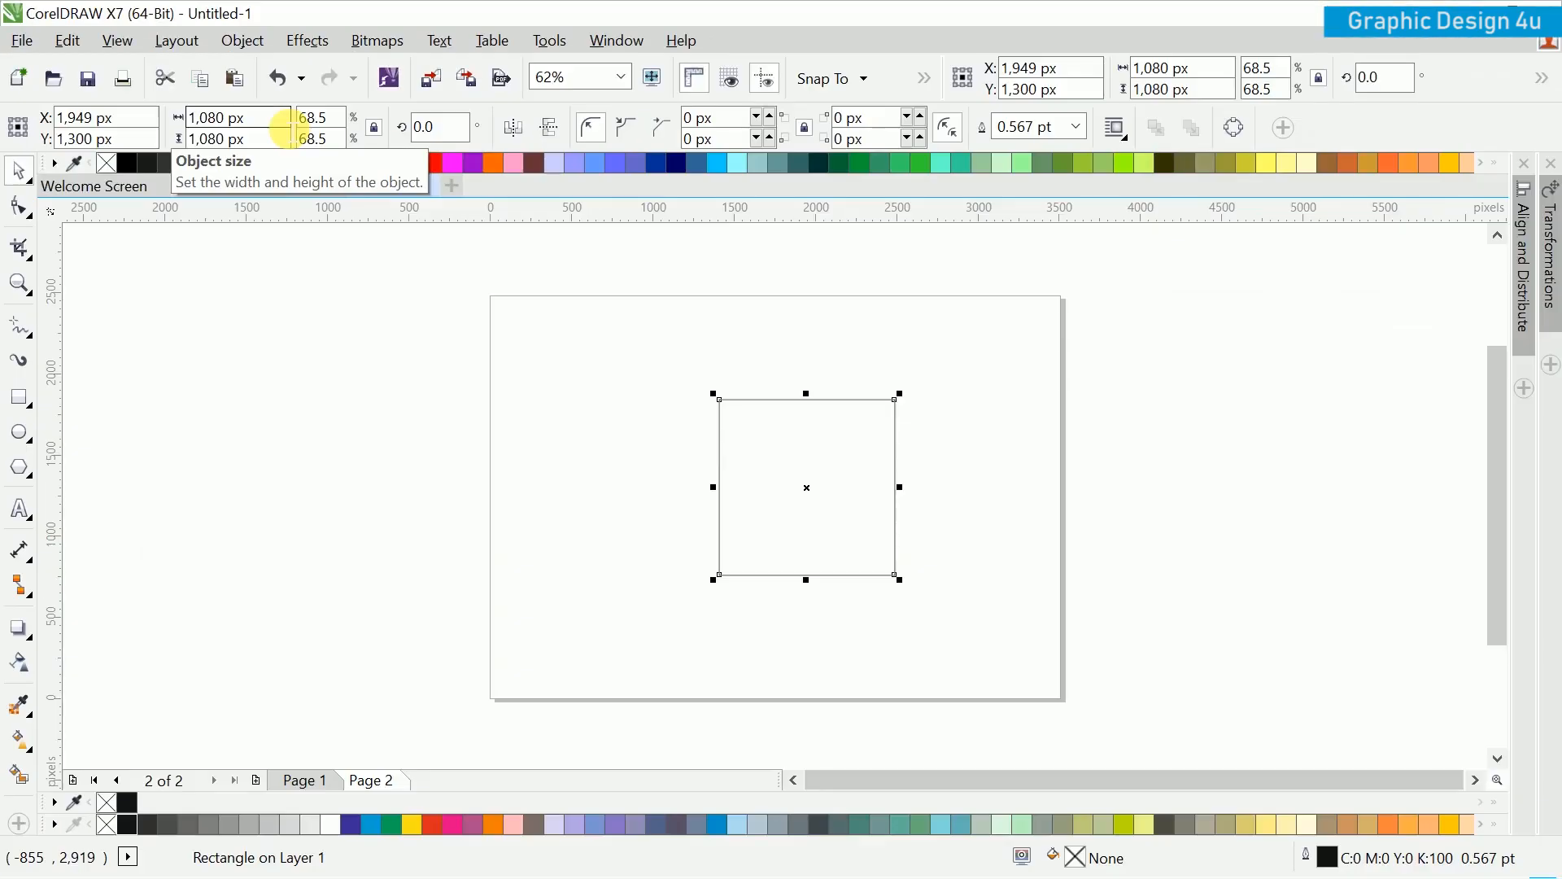
Step: Center the 1,080 px square on the page
left_click(747, 492)
left_click(760, 491)
key("p")
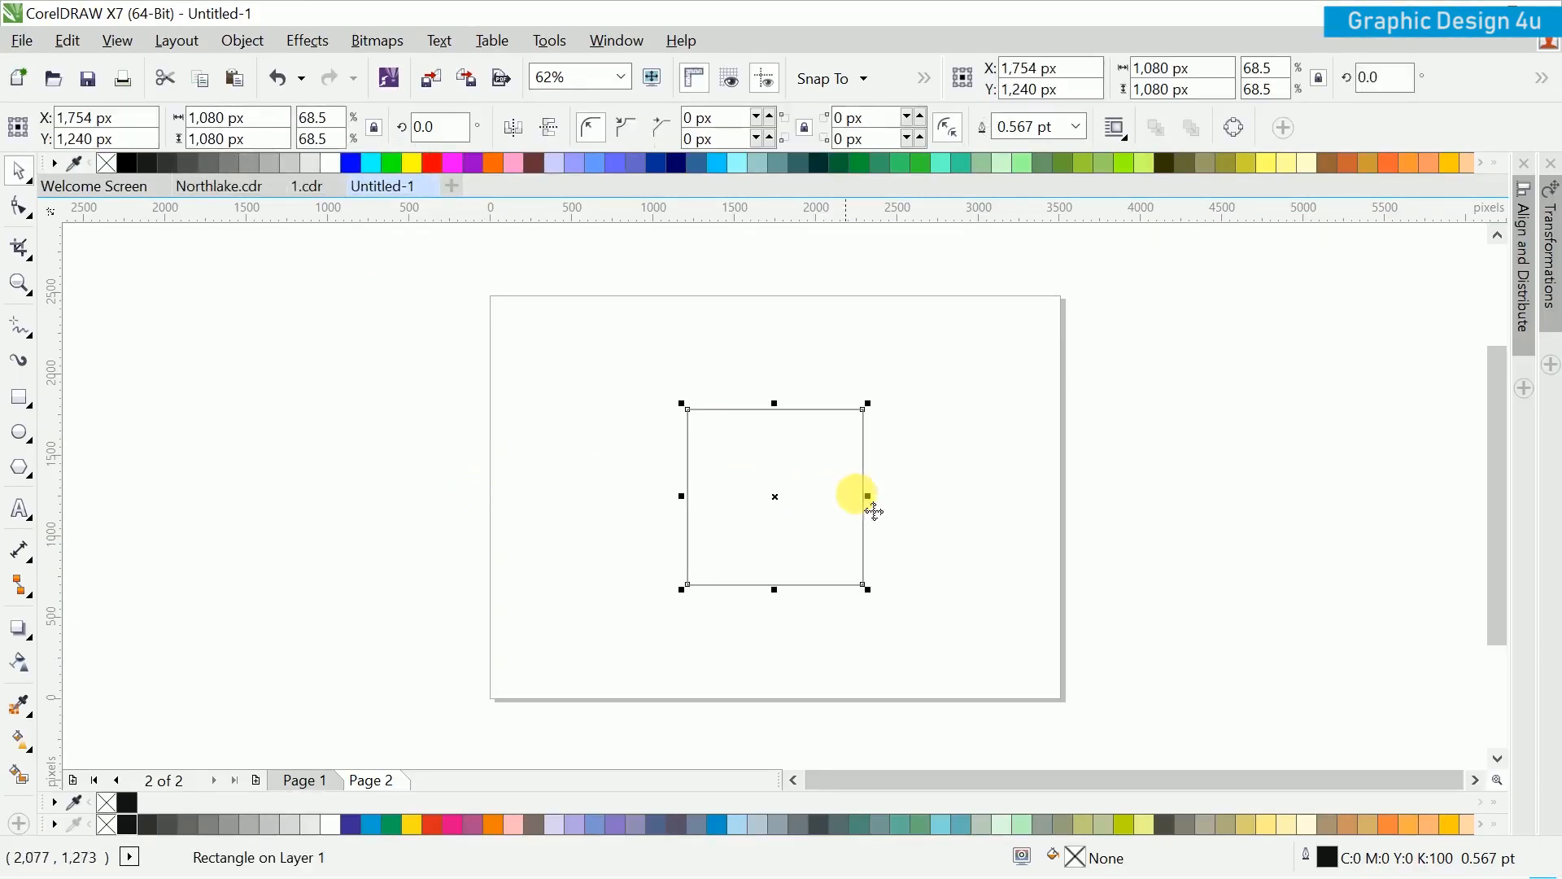
left_click(987, 516)
key("F4")
left_click(973, 512)
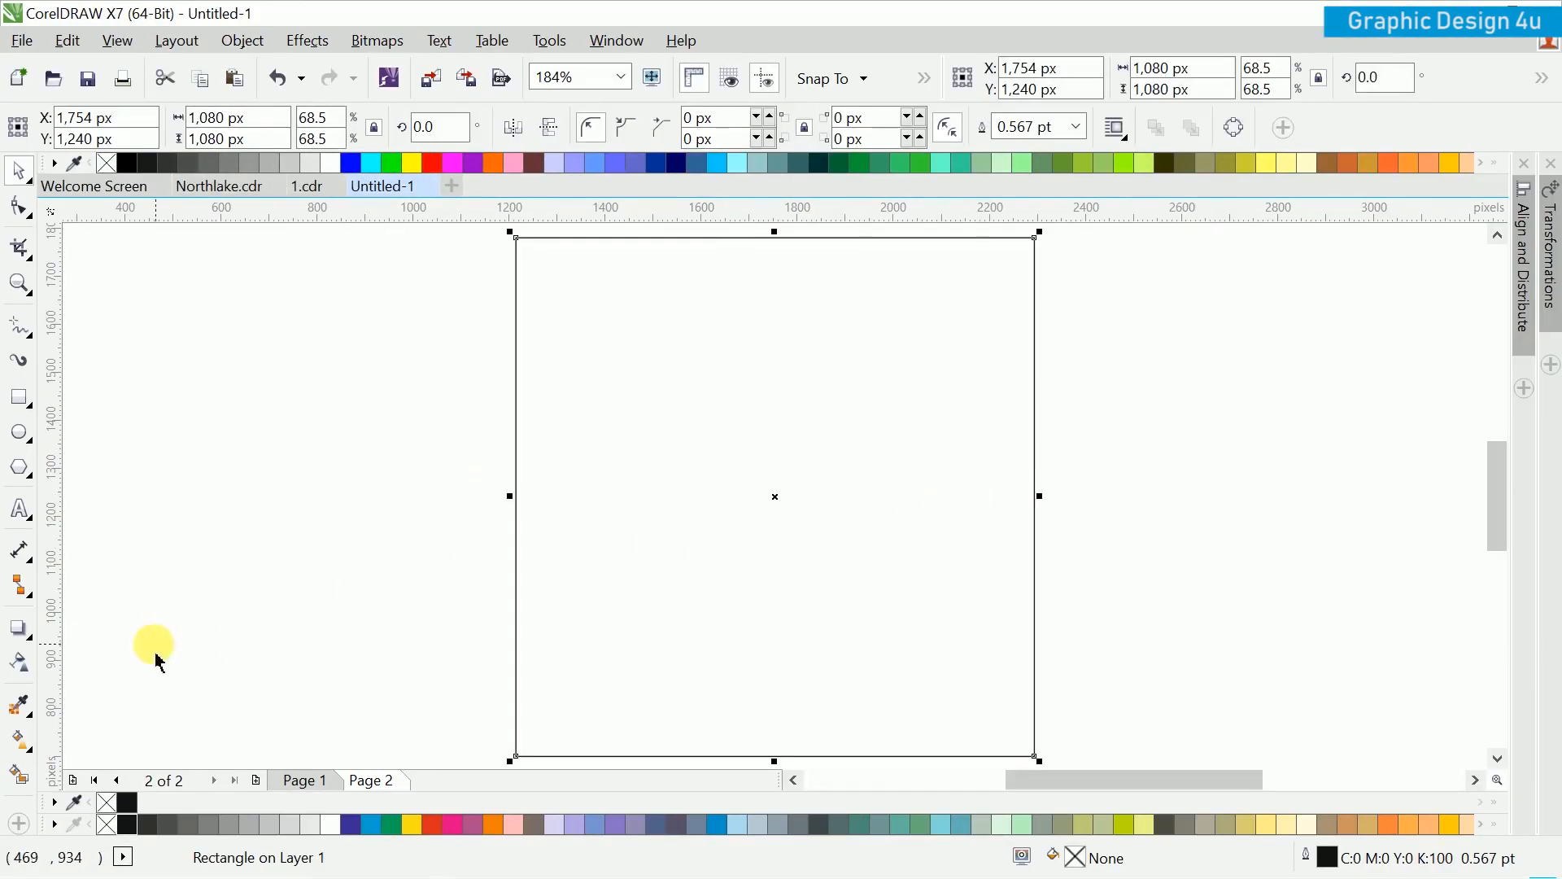
Step: Add a one-step inside contour with a 25 px offset to the square and break the contour group apart
left_click_drag(23, 628, 95, 660)
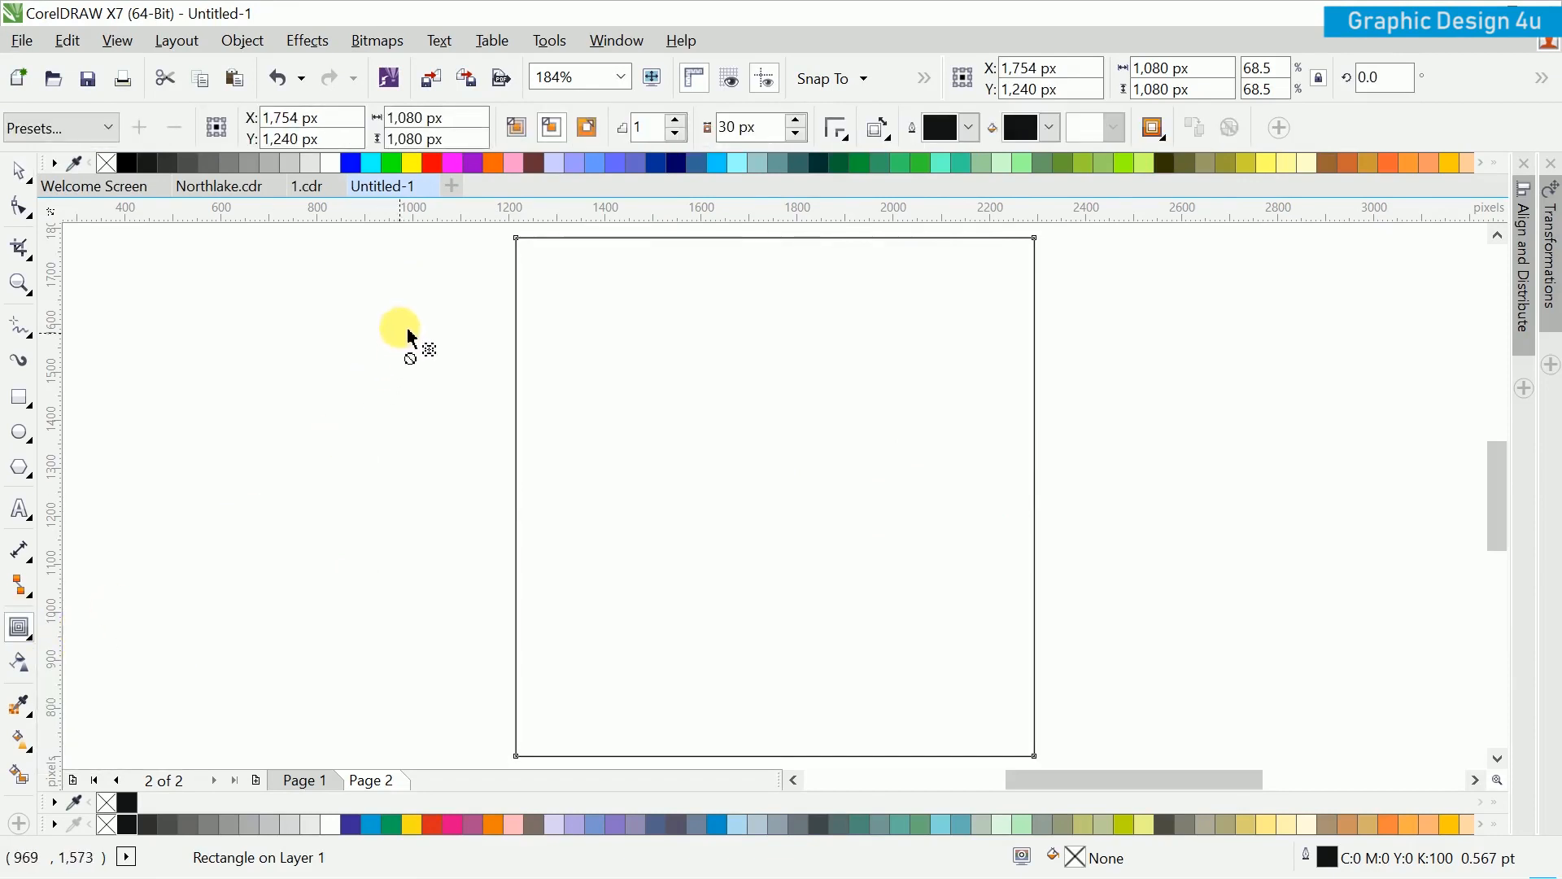
left_click(551, 127)
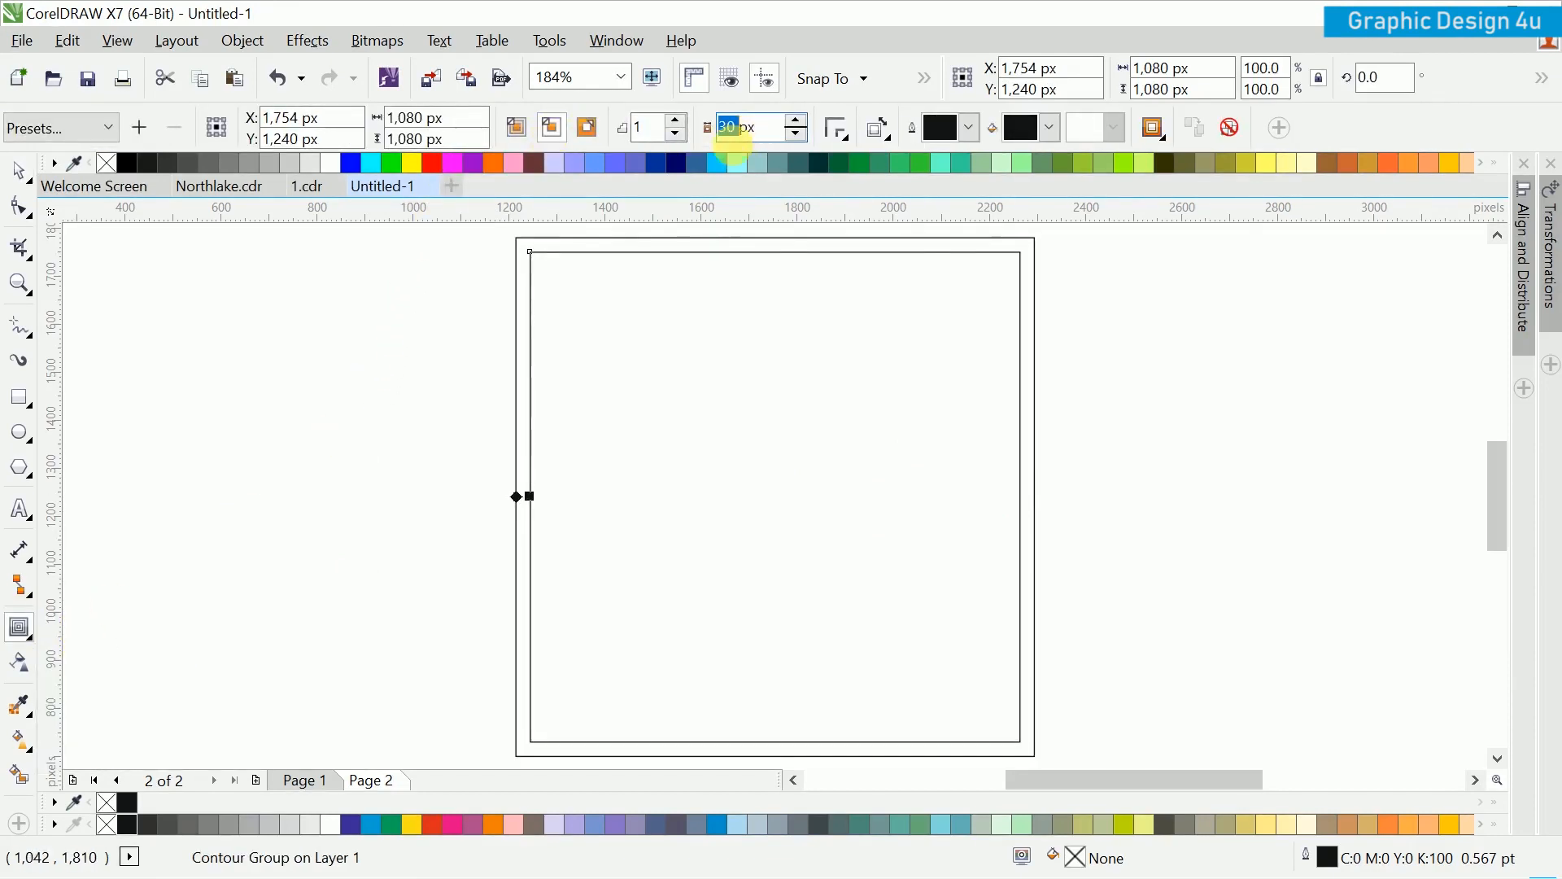
left_click(1171, 316)
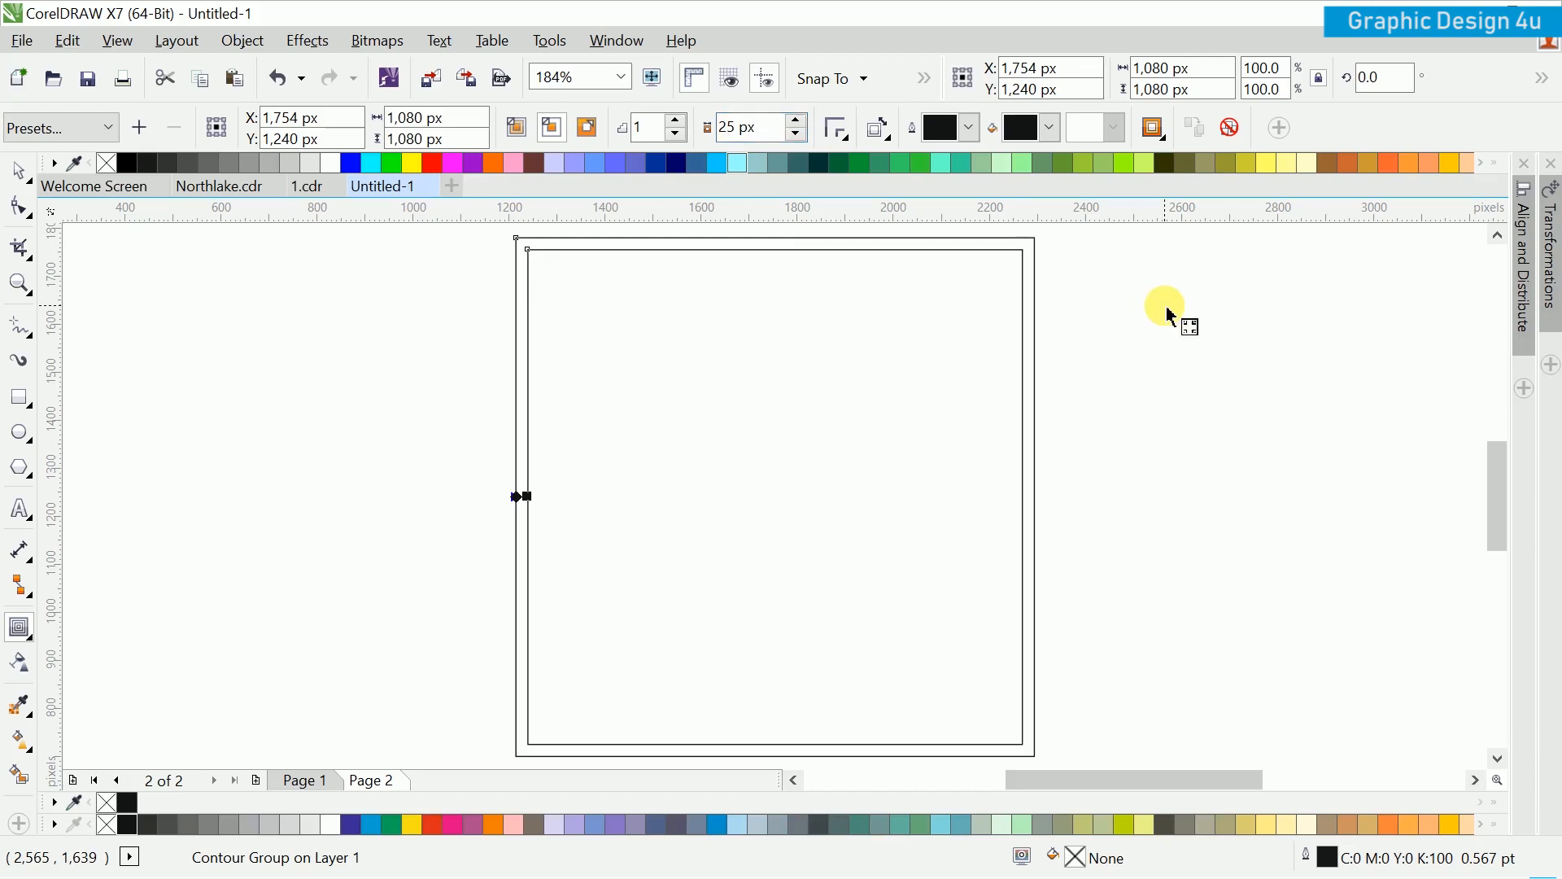
left_click(243, 40)
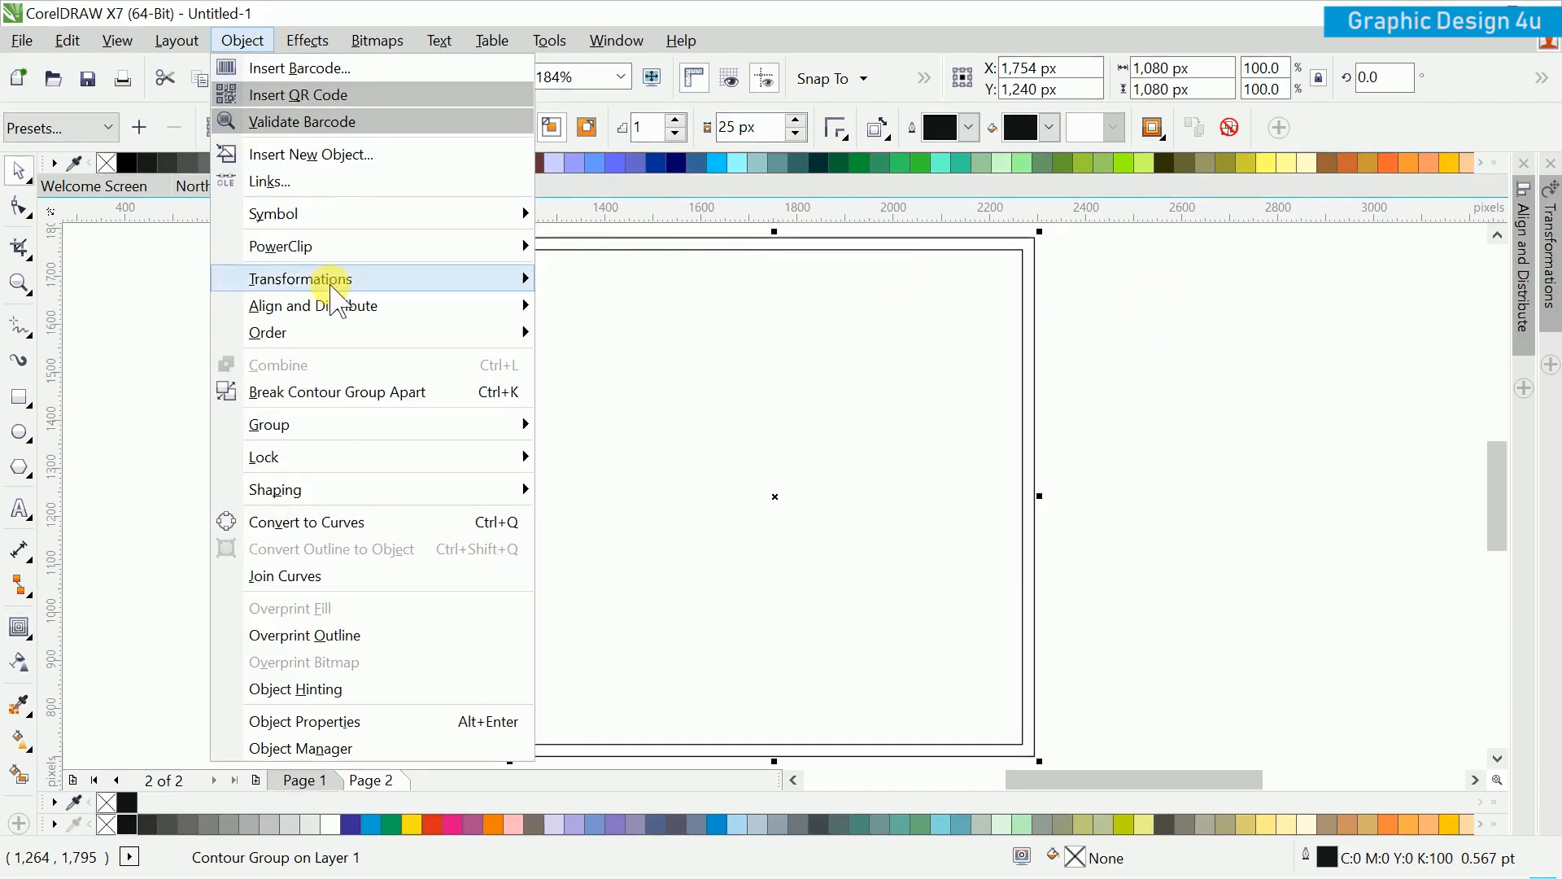
left_click(337, 393)
left_click(334, 401)
Step: Place horizontal and vertical guidelines along all four edges of the inner contour square as margins
left_click_drag(573, 241, 569, 744)
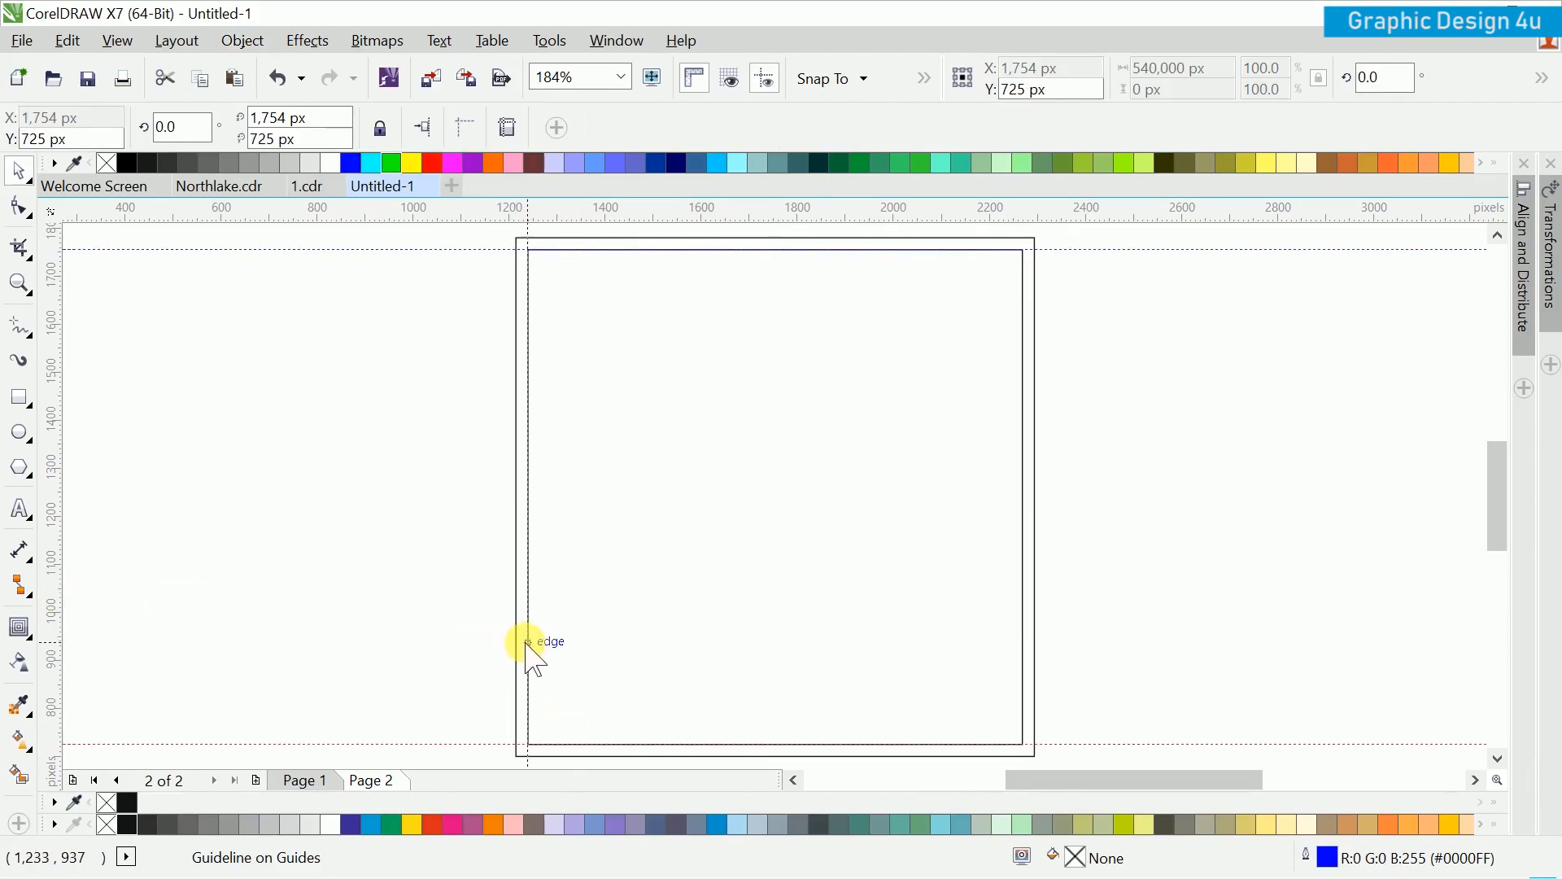
left_click_drag(524, 643, 527, 642)
left_click_drag(56, 570, 1022, 663)
left_click(1047, 447)
Step: Remove the outline of the inner contour square so only the margin guidelines show
left_click(785, 249)
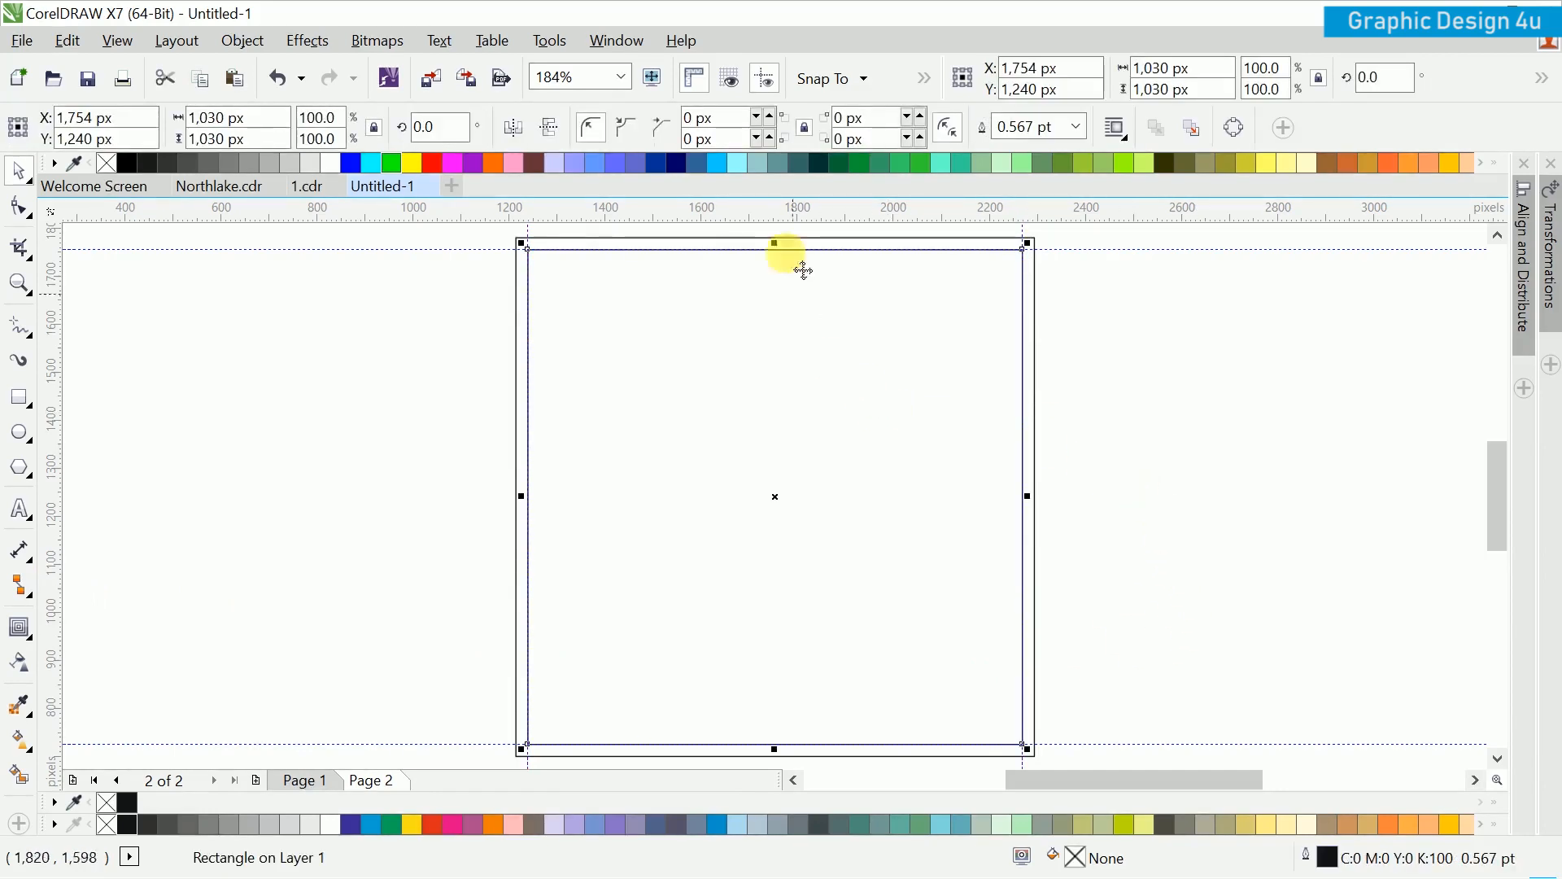
left_click(1079, 127)
left_click(1049, 152)
left_click(1136, 423)
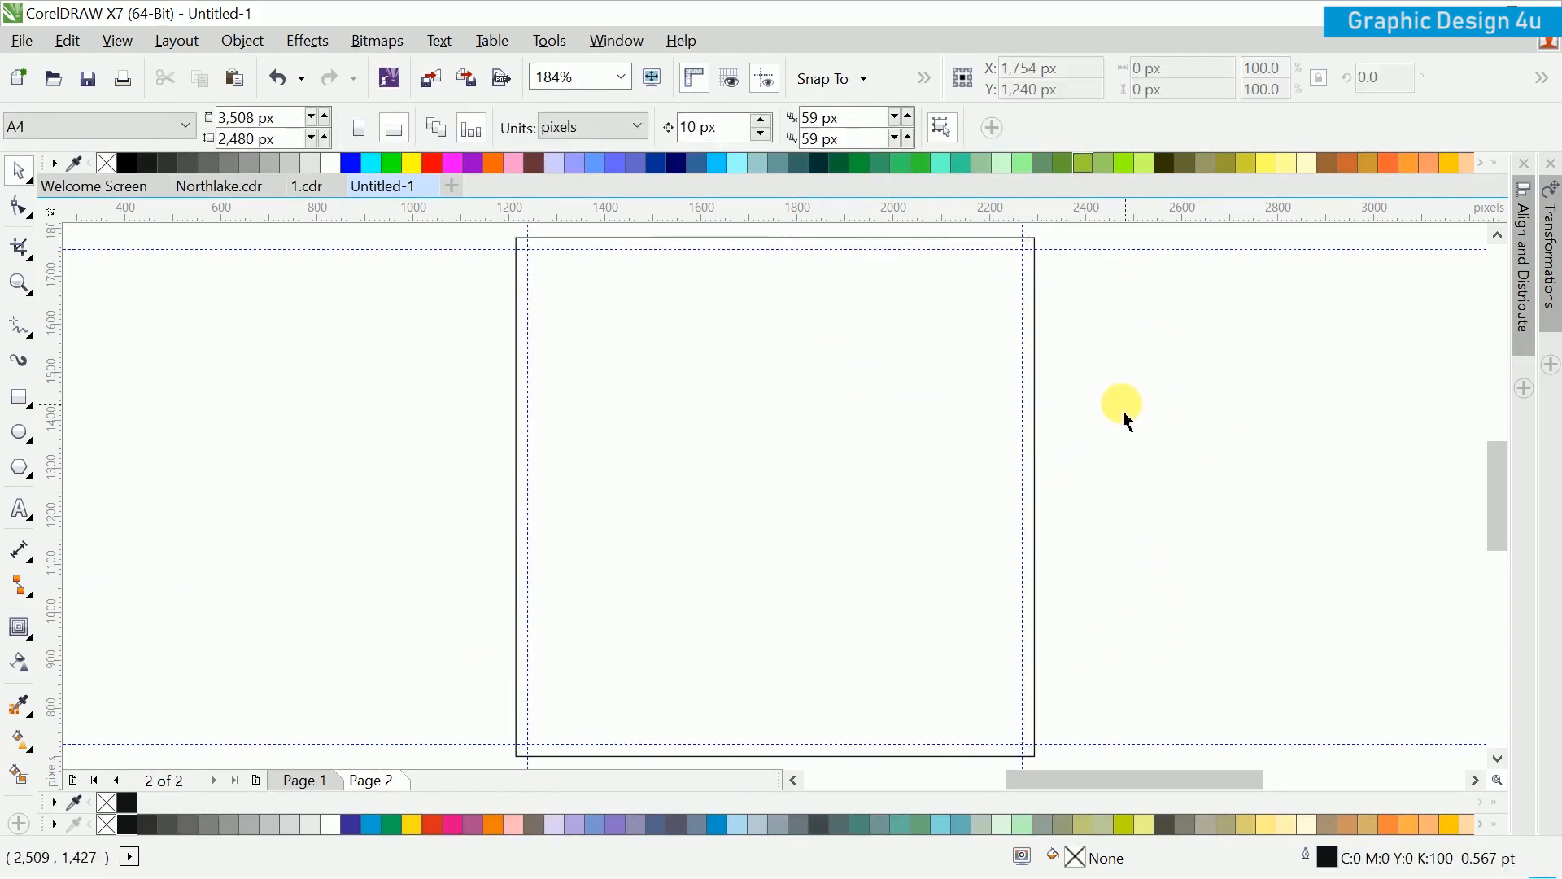
left_click_drag(1136, 423, 1068, 406)
key("F4")
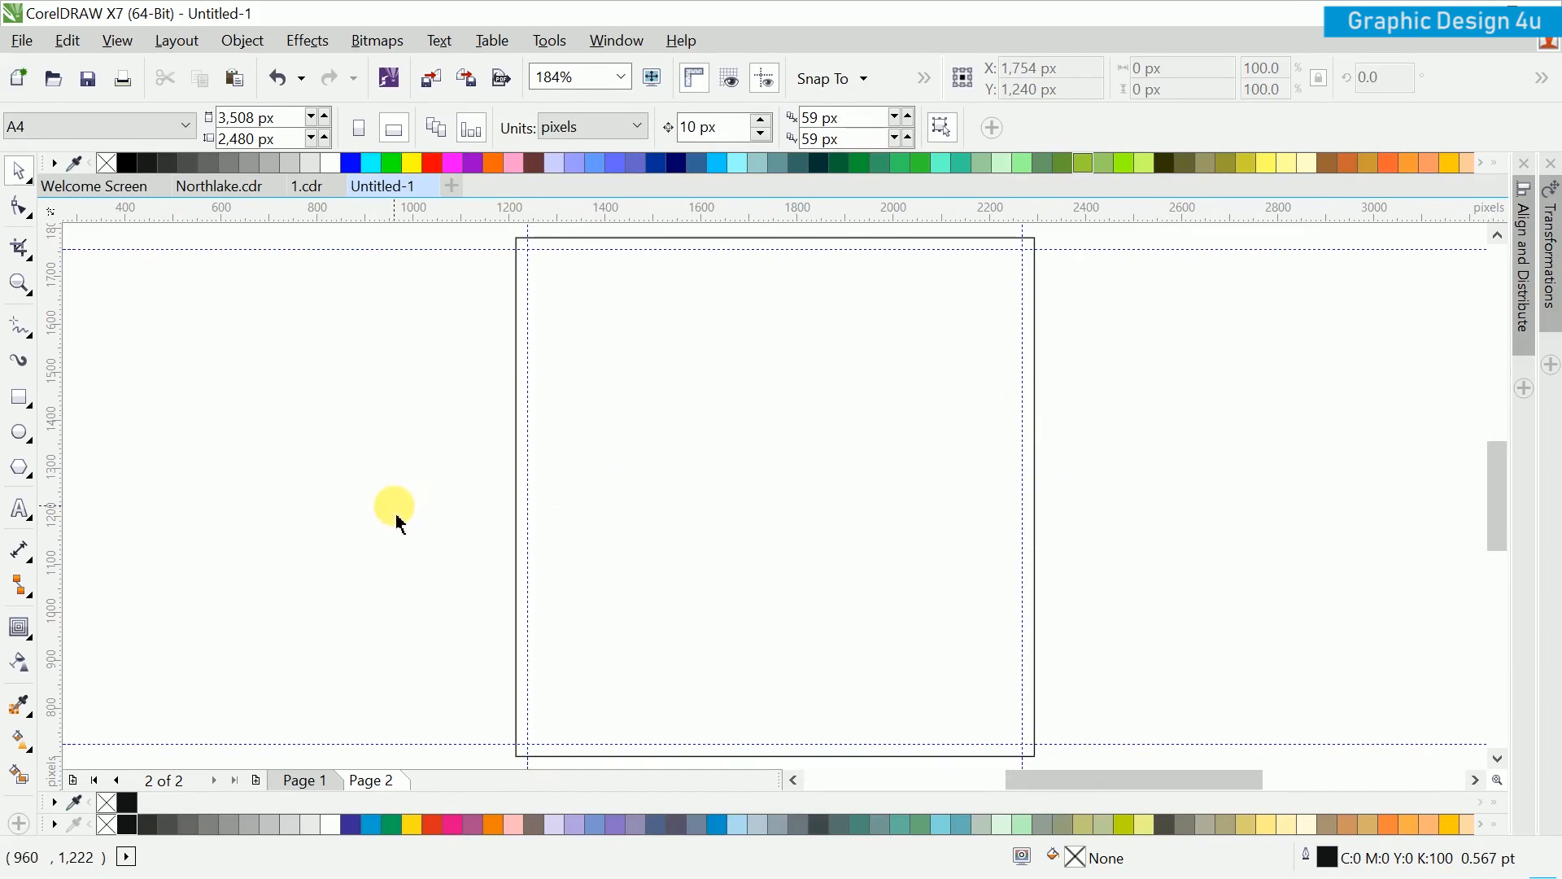
Step: Draw a square about 221 px in size from the large square's top edge at the left margin guideline
left_click(19, 397)
scroll(620, 391, "up", 4)
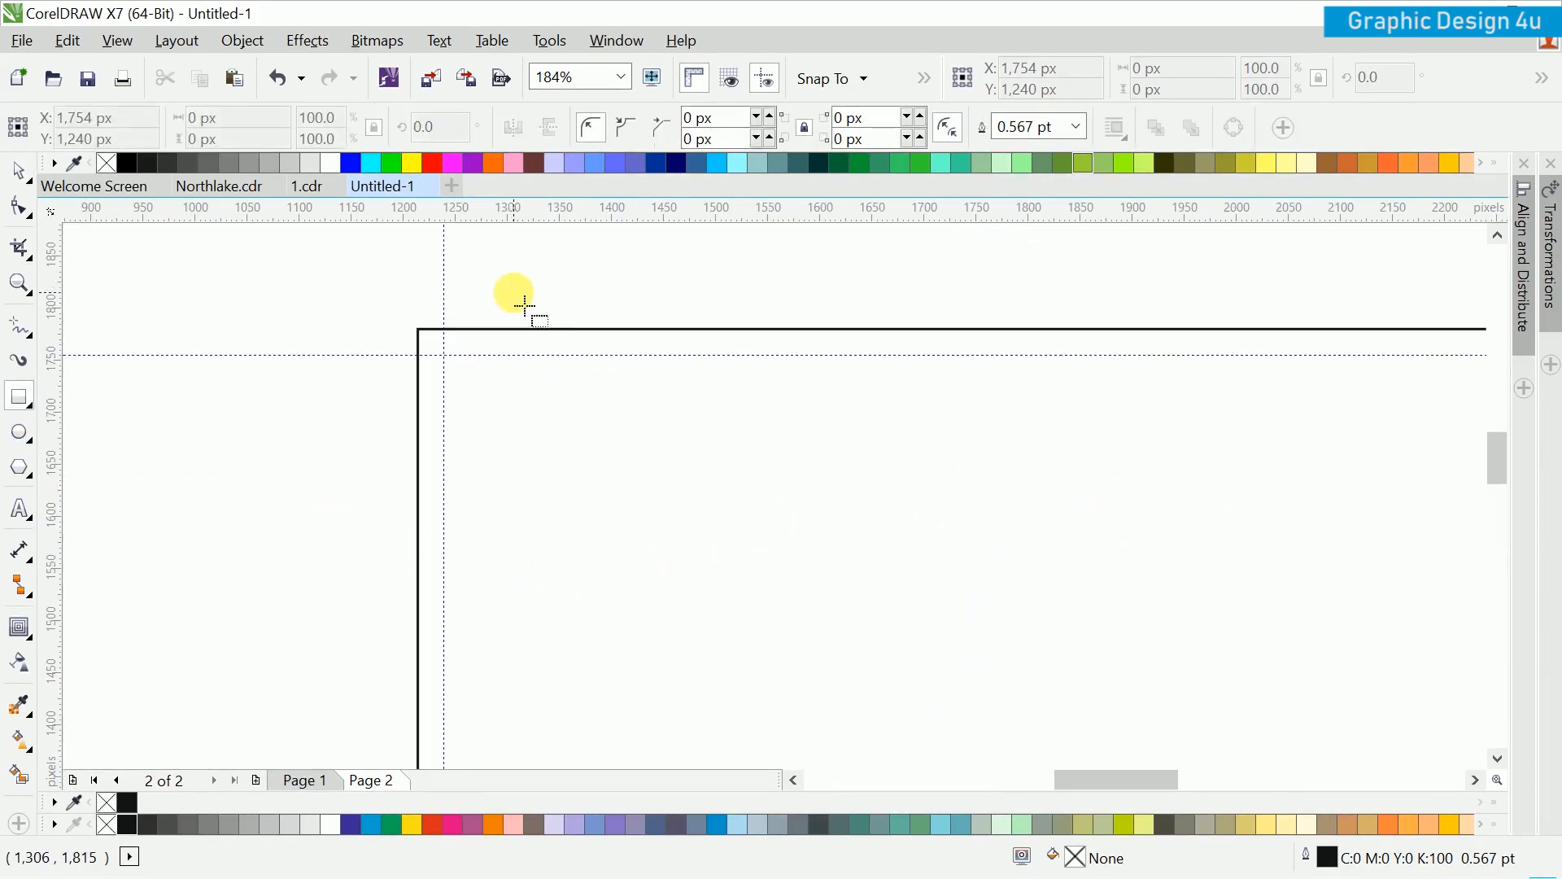
left_click_drag(453, 333, 529, 376)
key("ctrl+z")
left_click_drag(446, 329, 633, 562)
key("space")
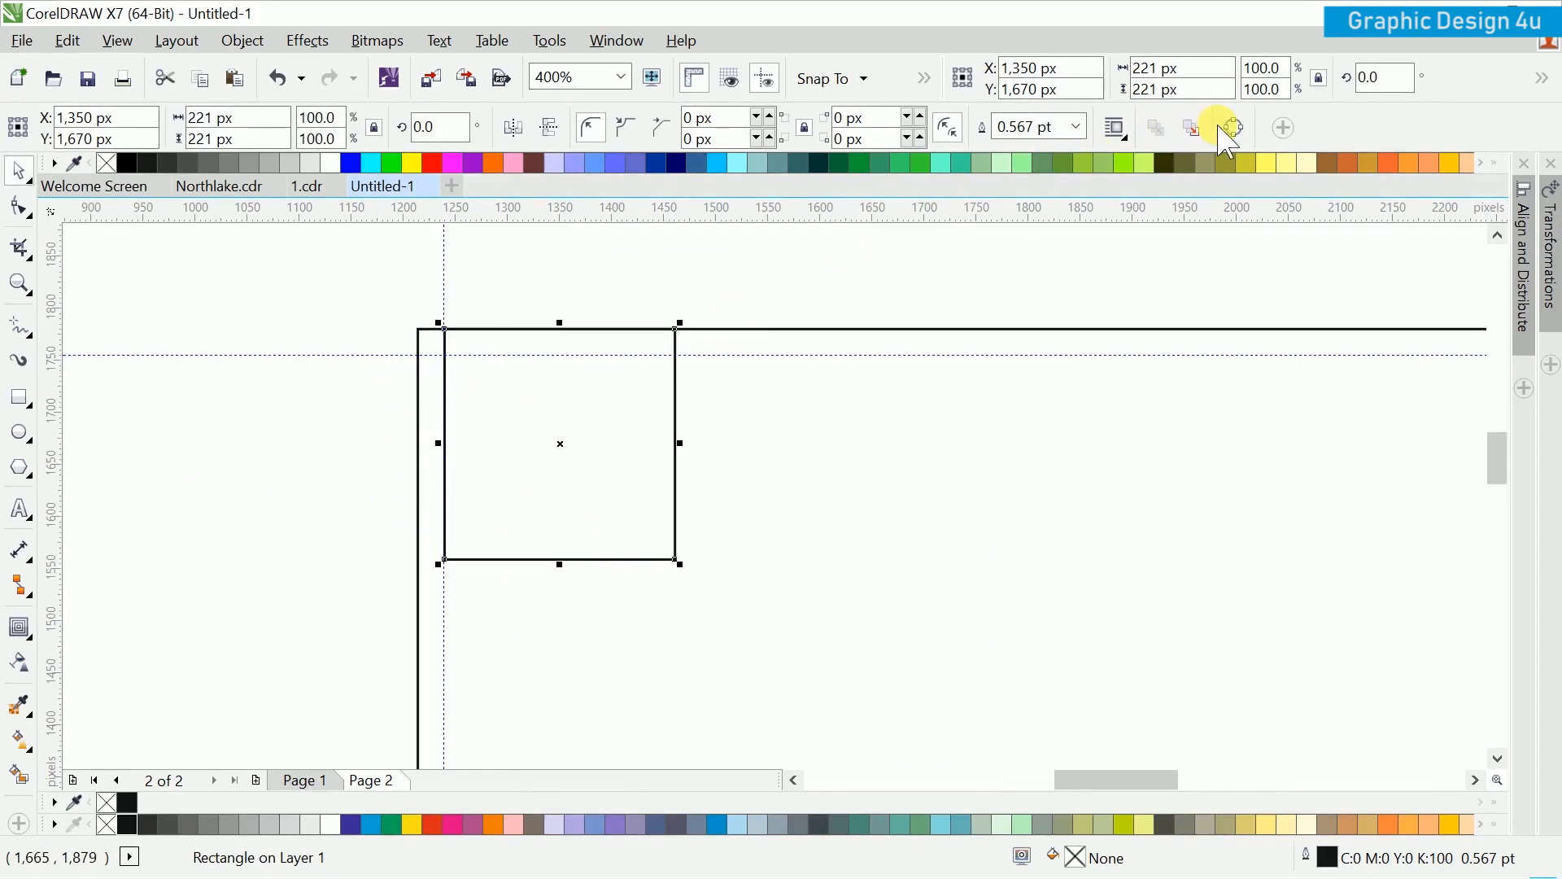
Step: Convert the small square to curves and turn its bottom edge into a curve segment
left_click(1234, 128)
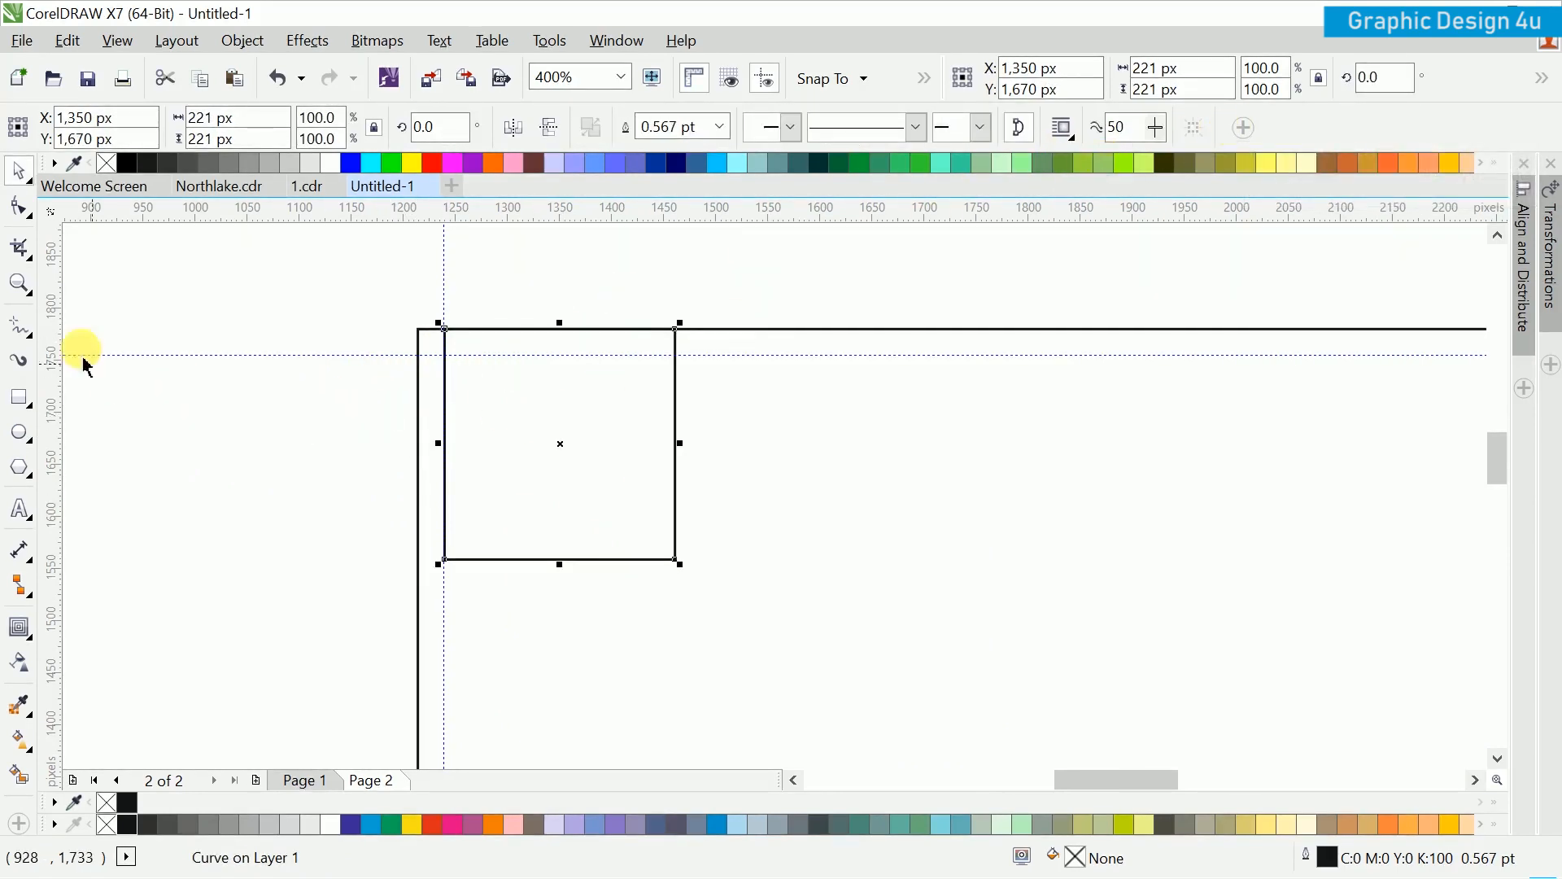
left_click(28, 213)
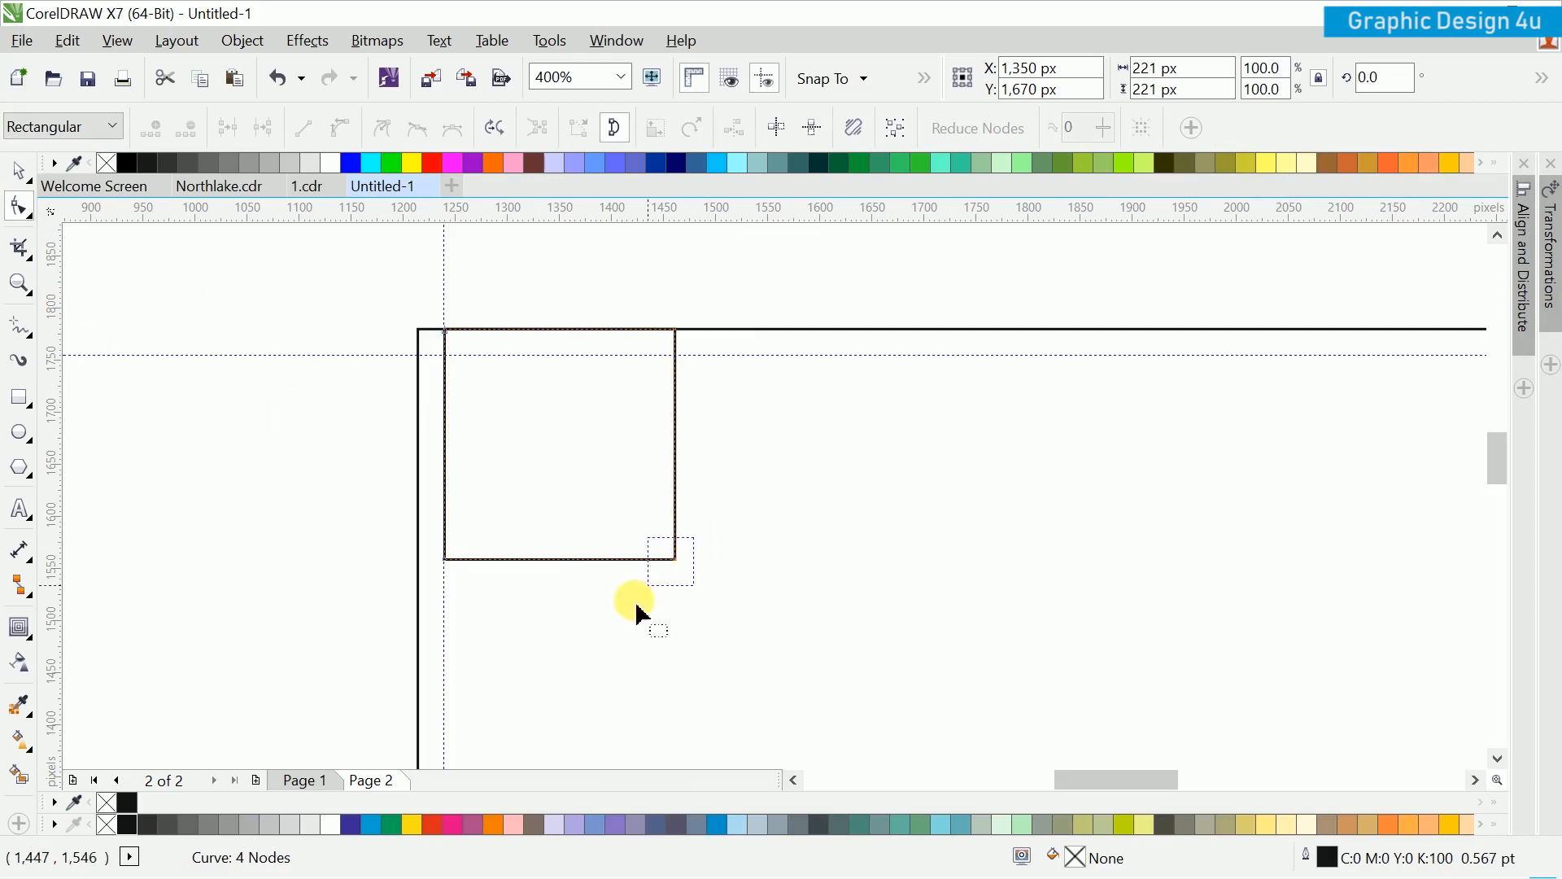
left_click_drag(694, 537, 640, 612)
left_click(346, 130)
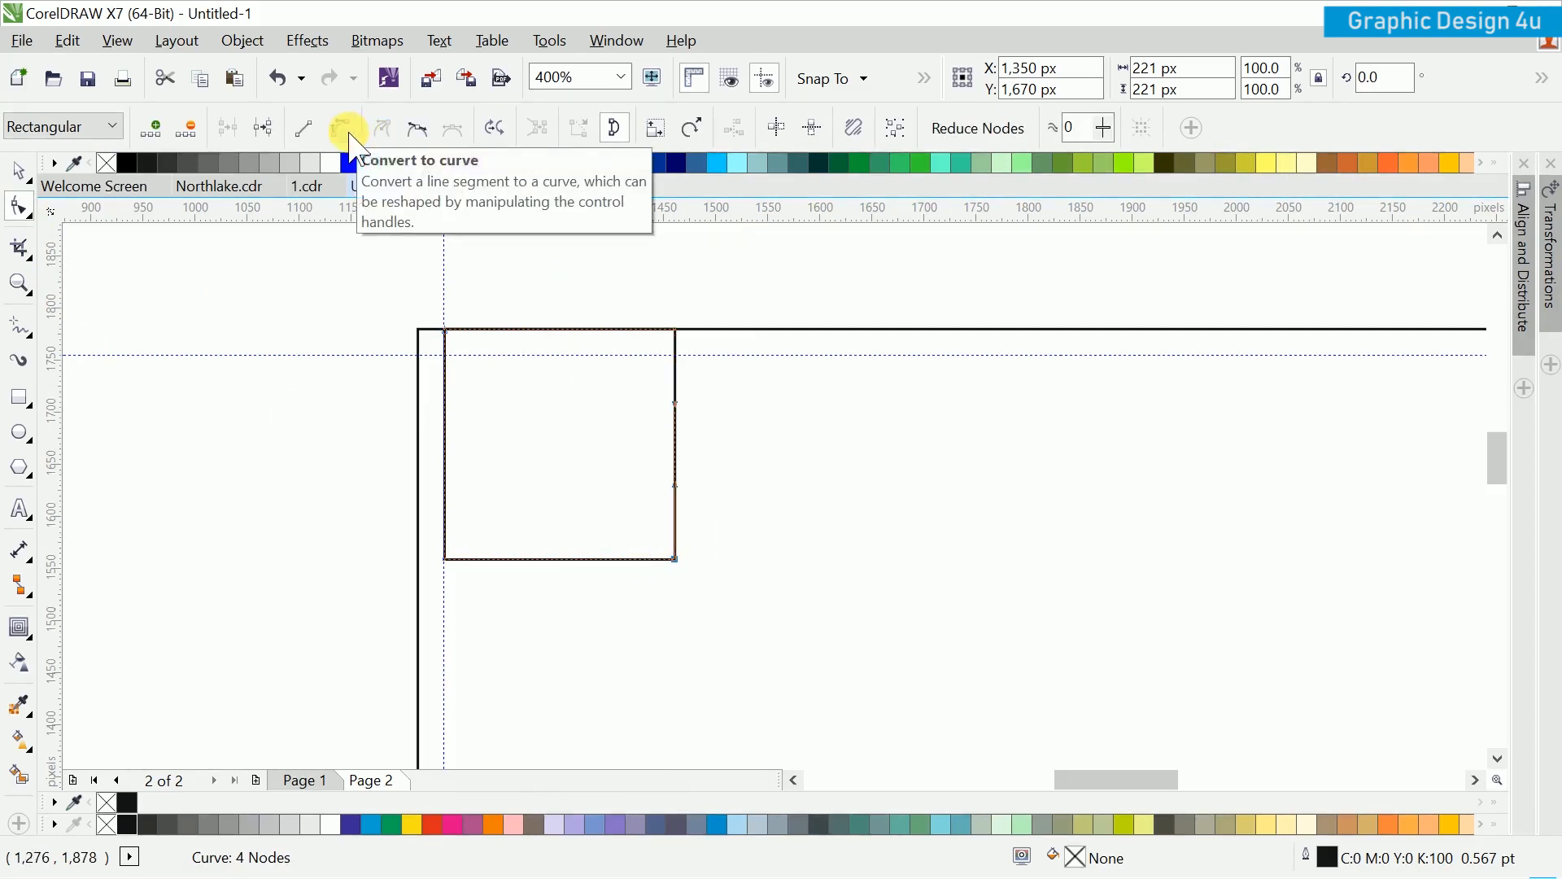
left_click_drag(358, 504, 791, 634)
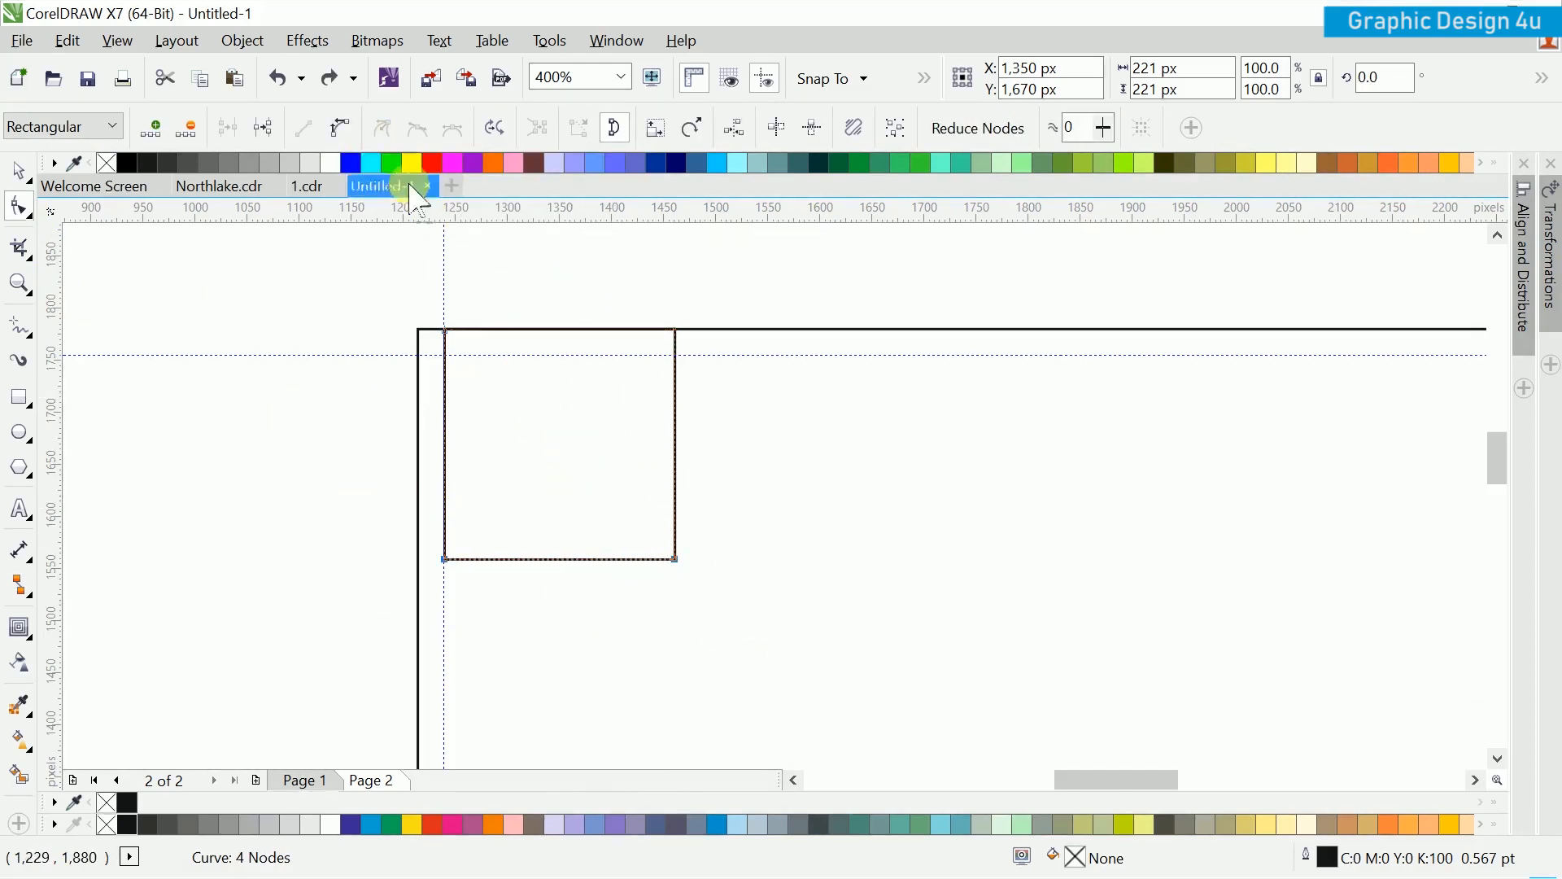
left_click(346, 129)
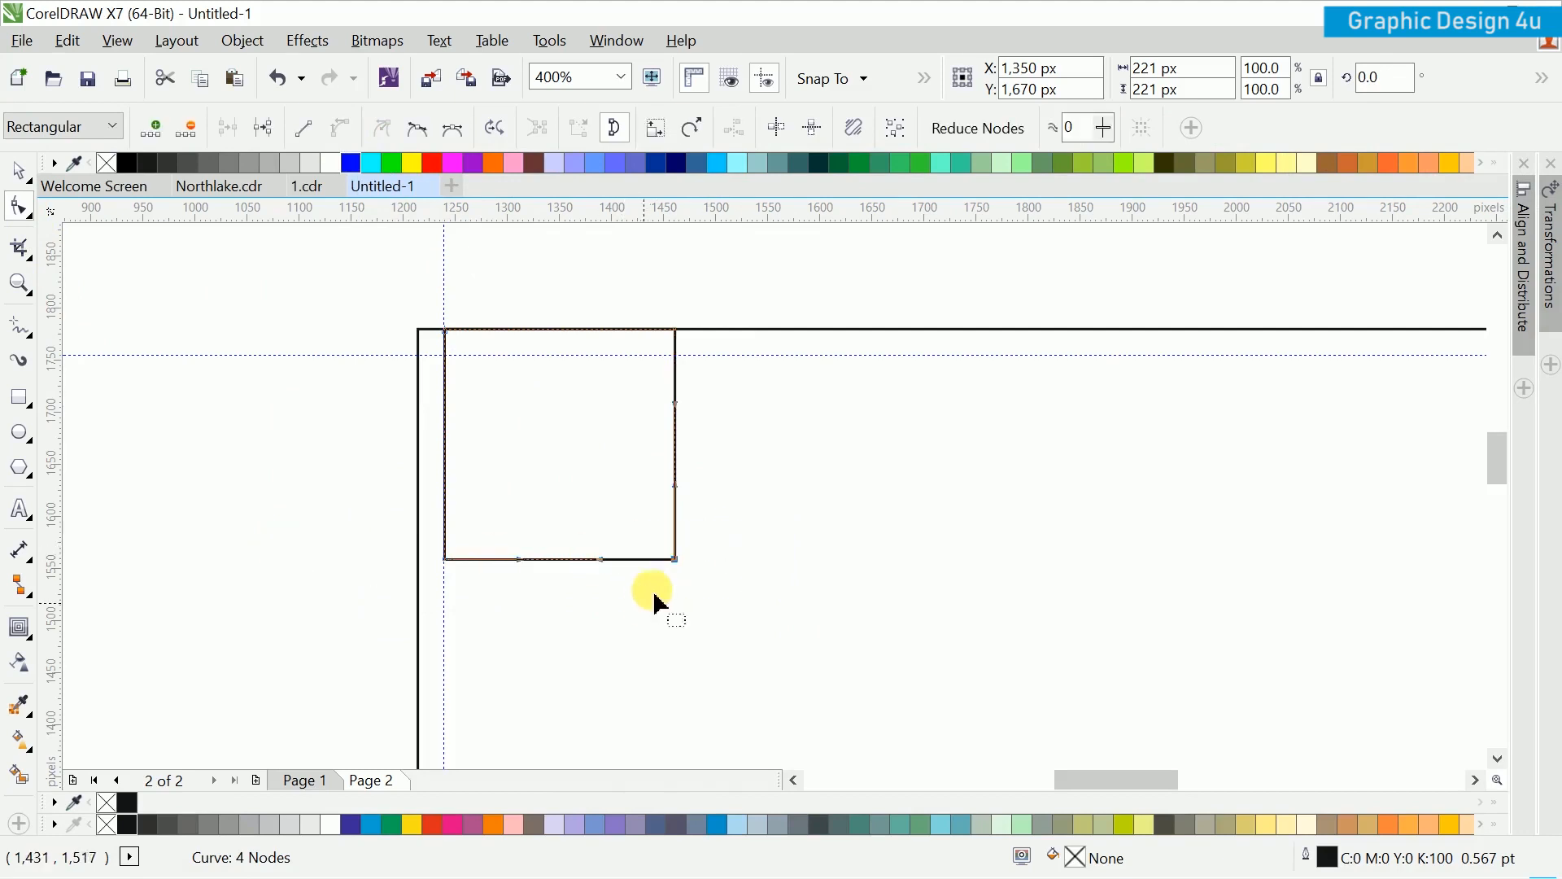
Step: Nudge the small shape's lower-right node upward so its bottom edge slopes in a gentle S-curve
scroll(656, 561, "up", 1)
key("Up")
key("Up")
key("Up")
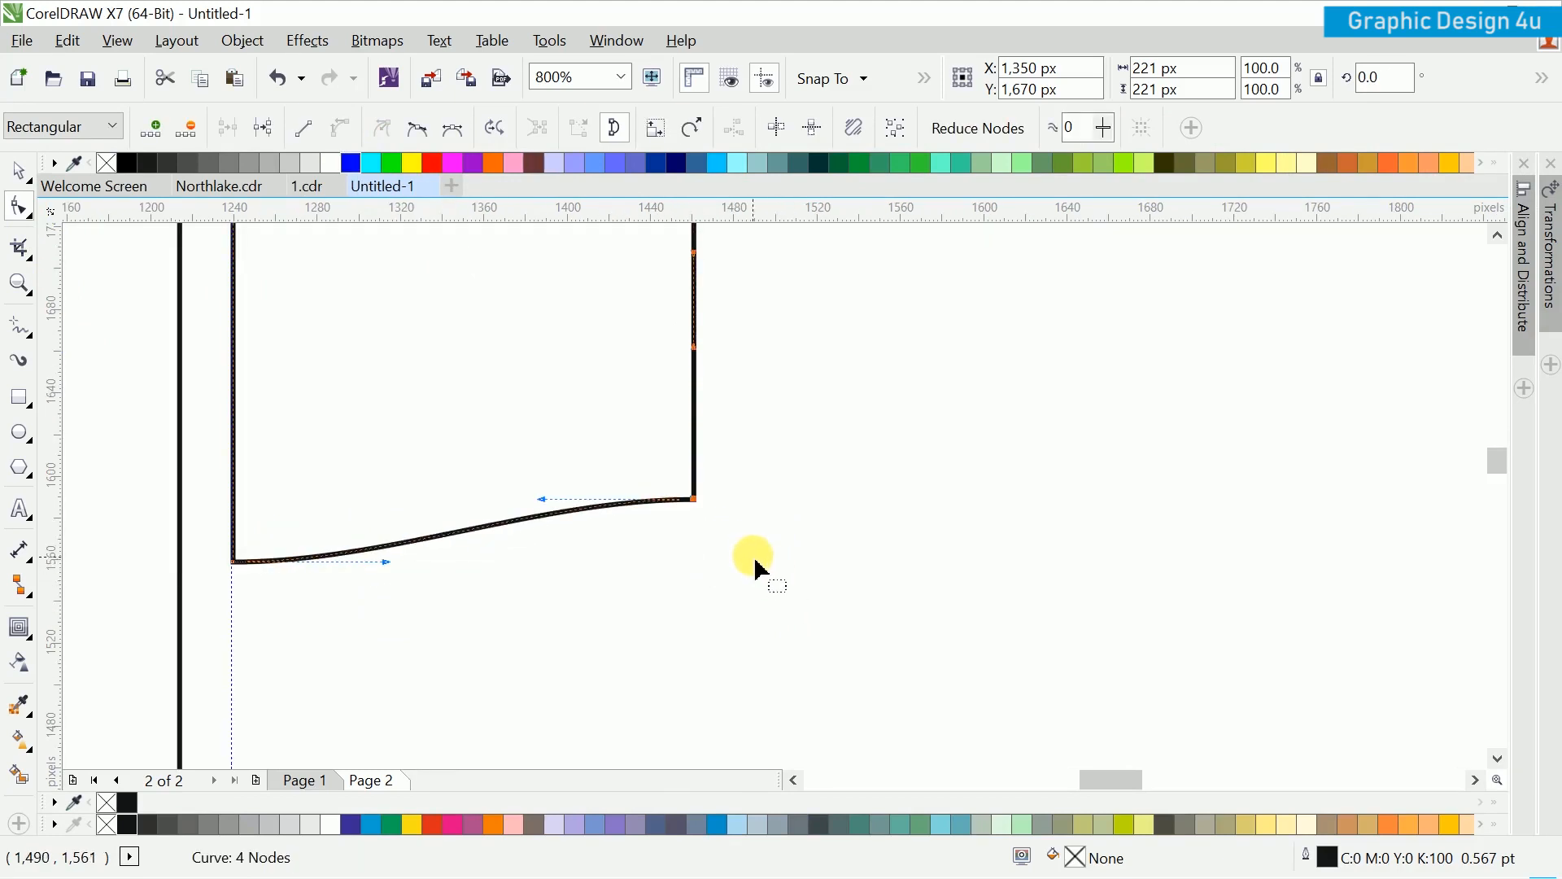
scroll(758, 569, "down", 1)
scroll(631, 537, "up", 1)
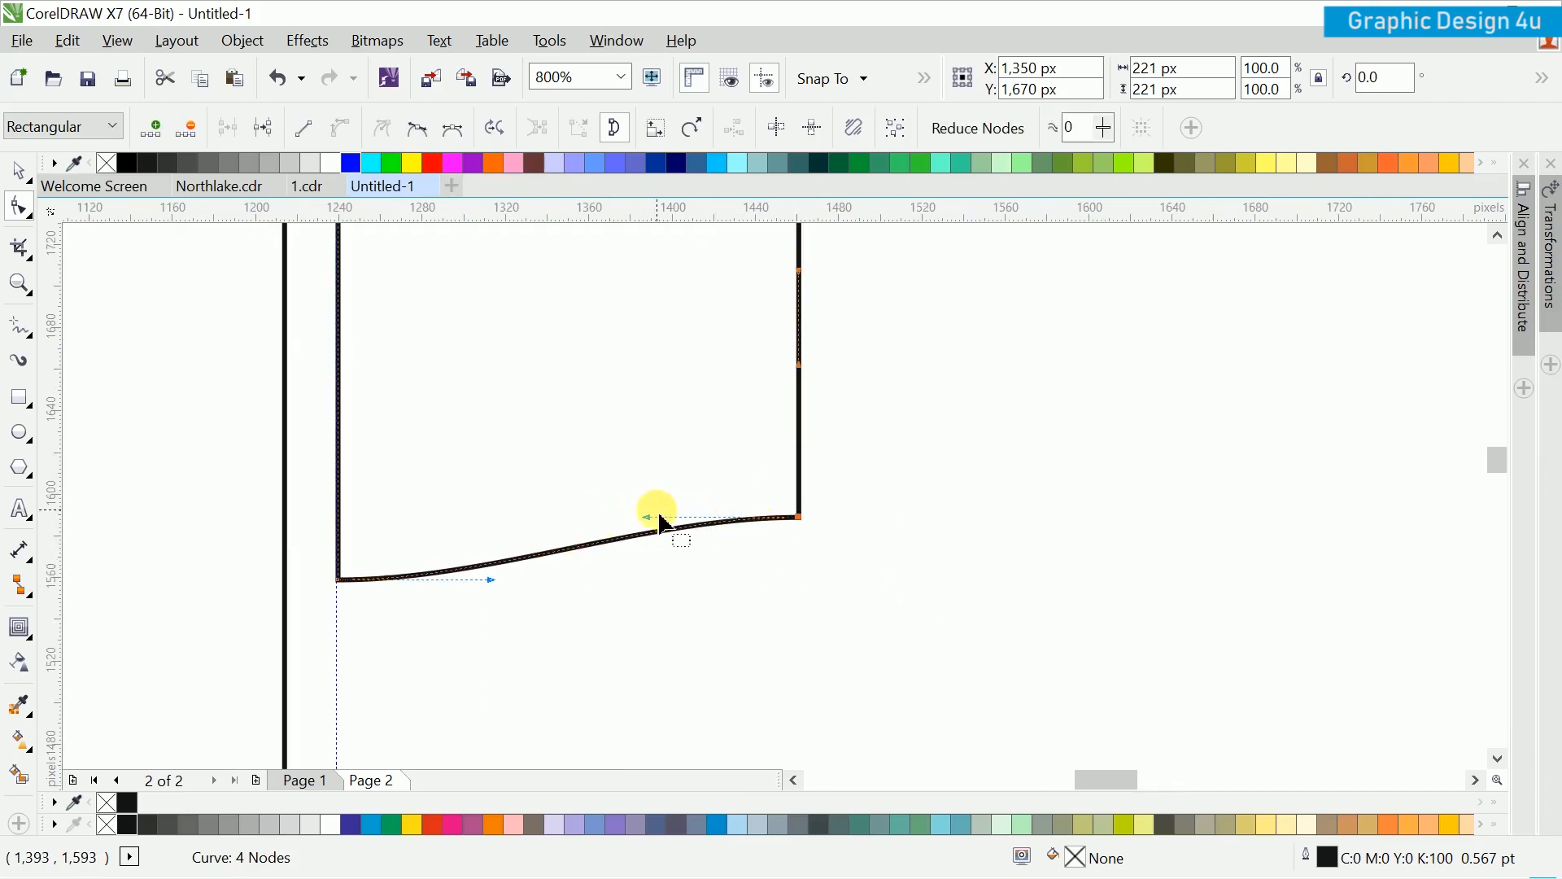
left_click_drag(652, 516, 590, 493)
left_click_drag(631, 488, 999, 590)
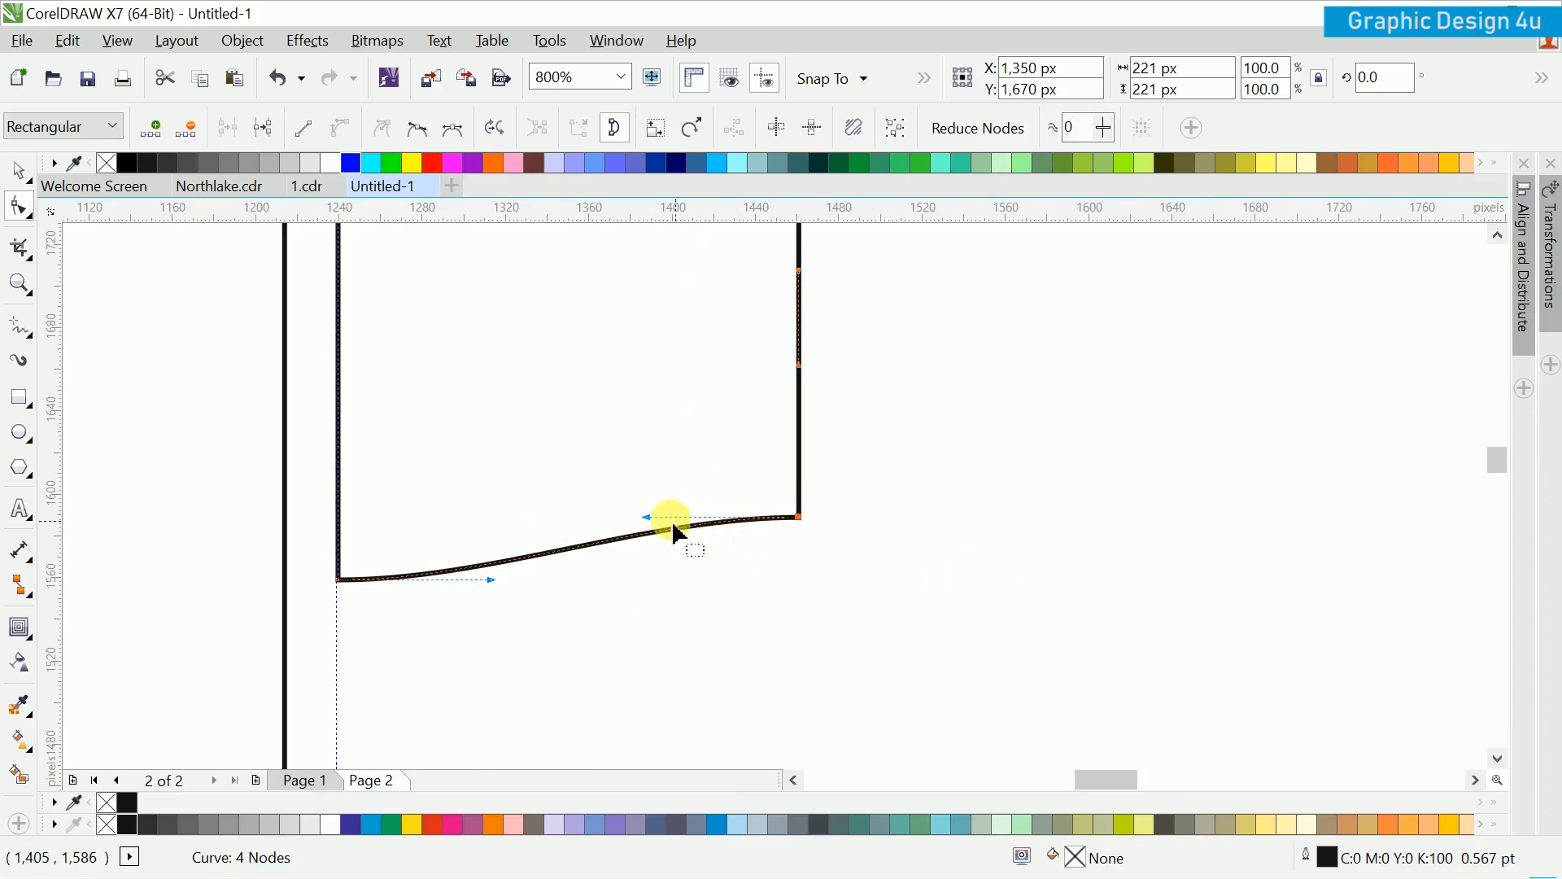
left_click(709, 522)
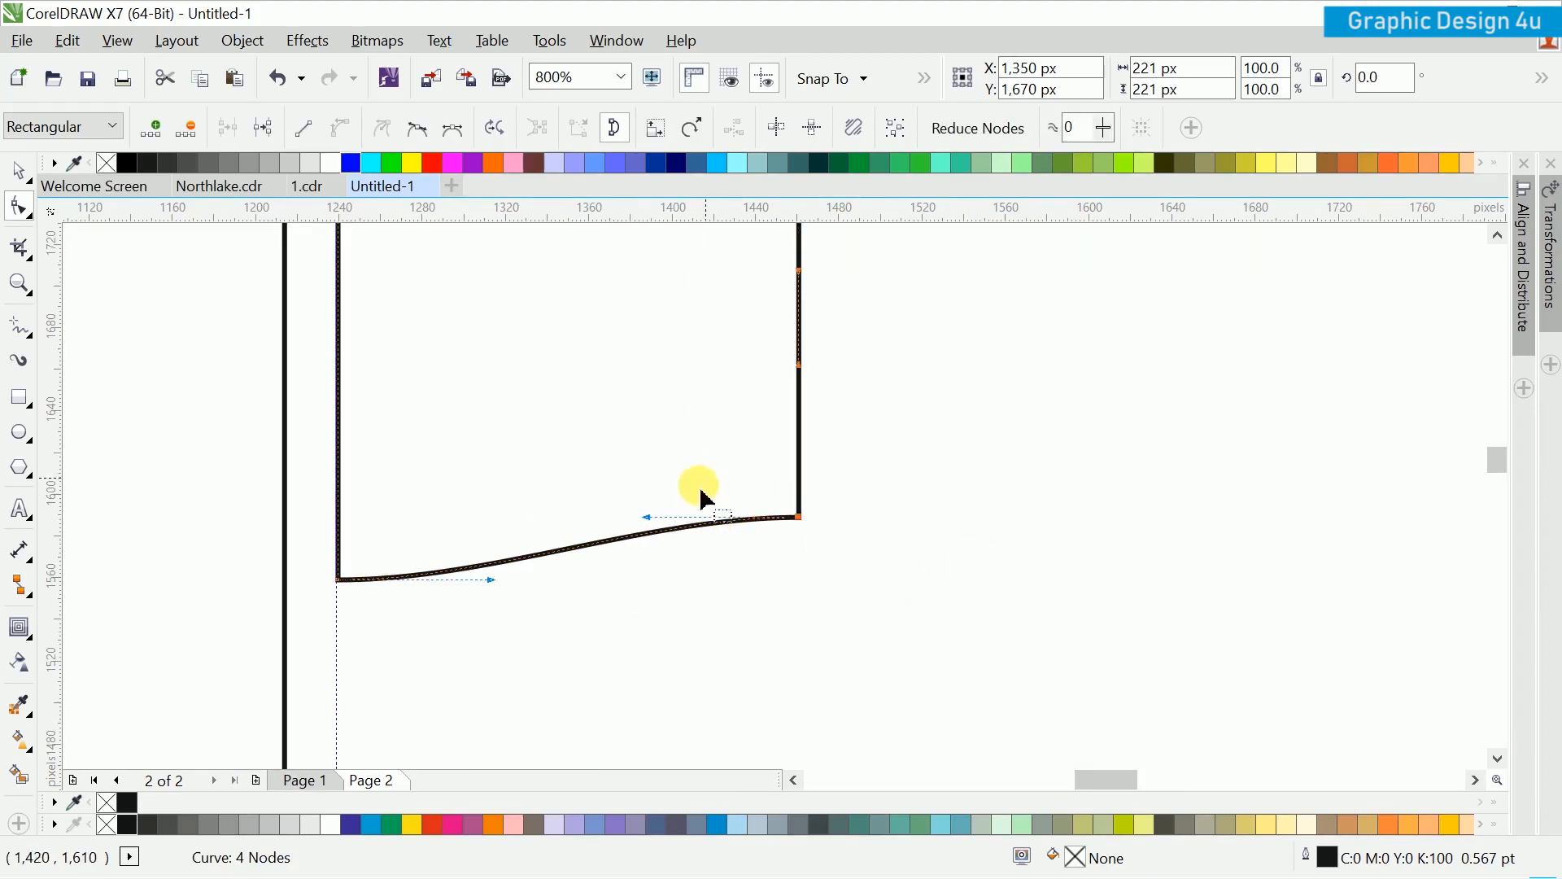
Step: Extend the lower-right node's curve handle outward and slightly upward to give the small shape's bottom edge a stronger wave
scroll(655, 538, "up", 1)
left_click_drag(620, 514, 370, 473)
scroll(662, 512, "down", 3)
key("space")
left_click(672, 530)
left_click(624, 464)
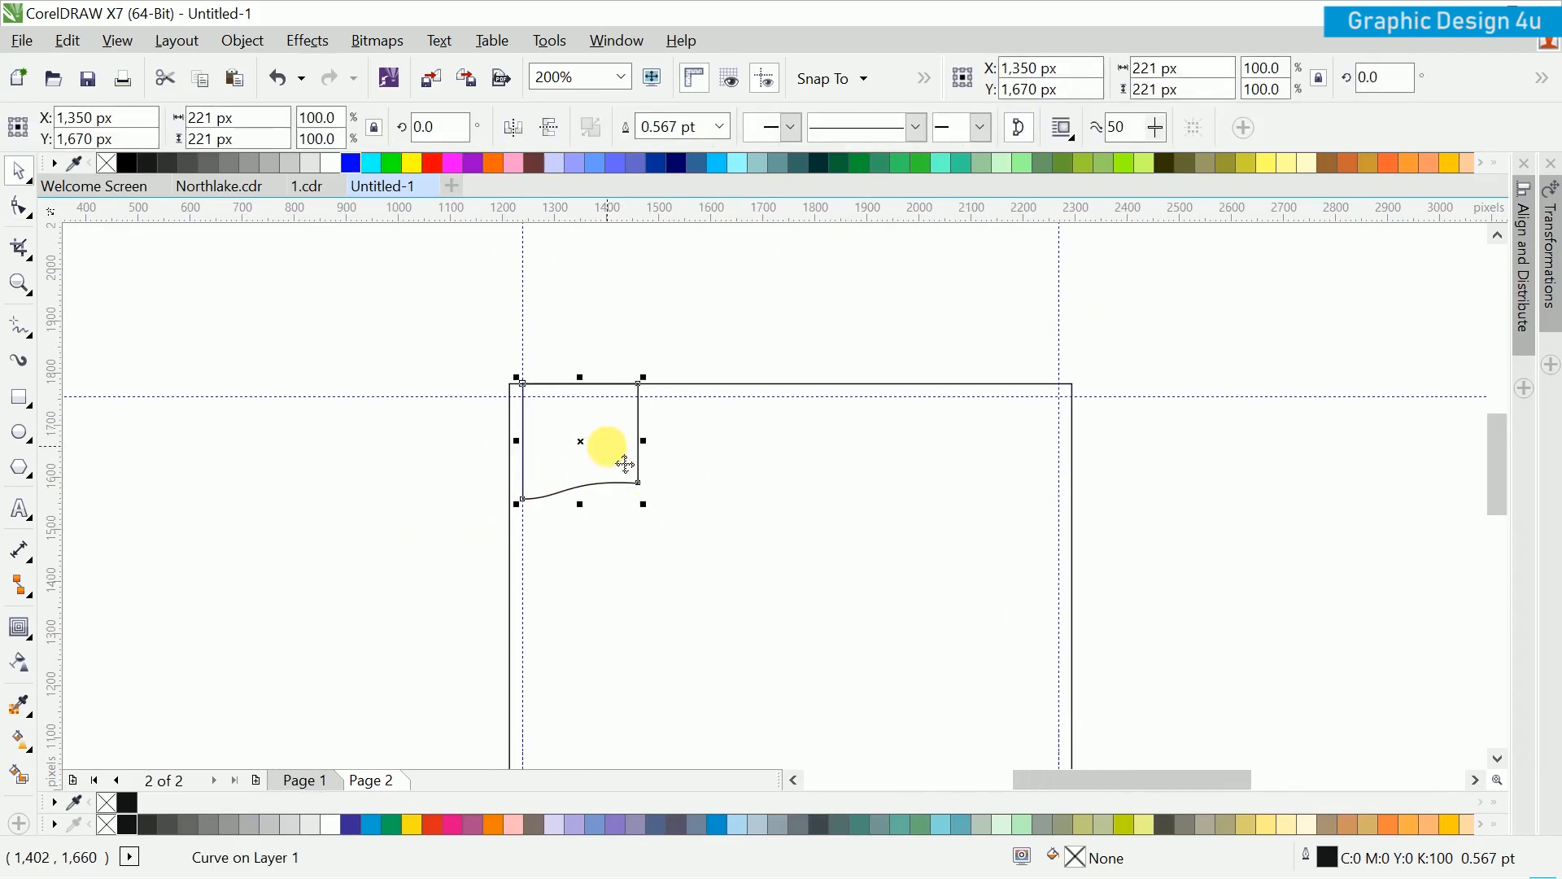
left_click(411, 513)
key("shift+F4")
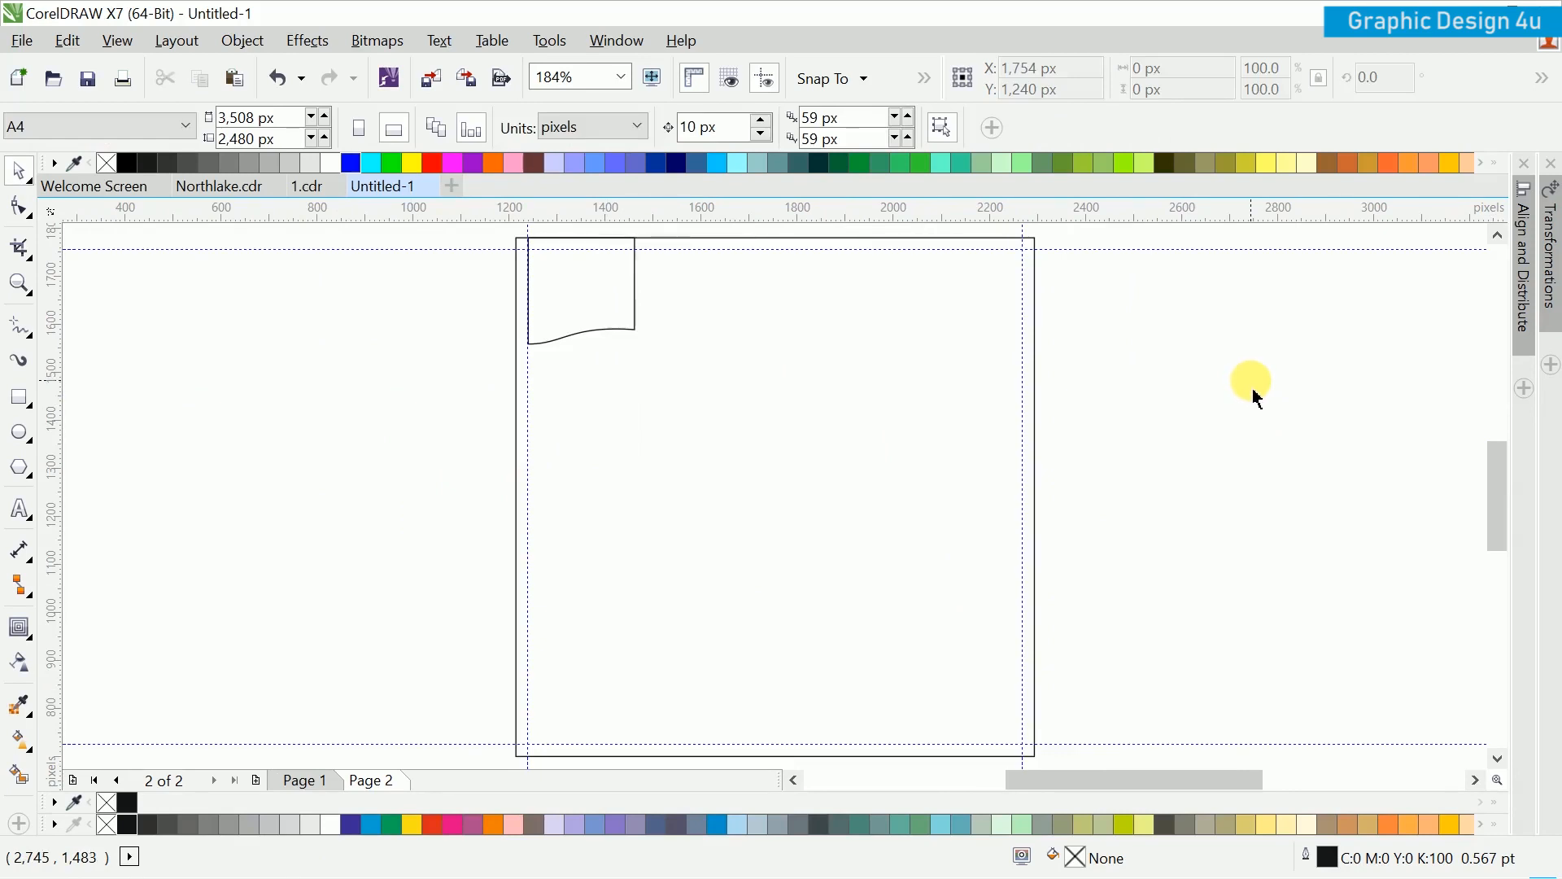
Step: Copy the grouped Skill Guru logo from Page 1
left_click(304, 779)
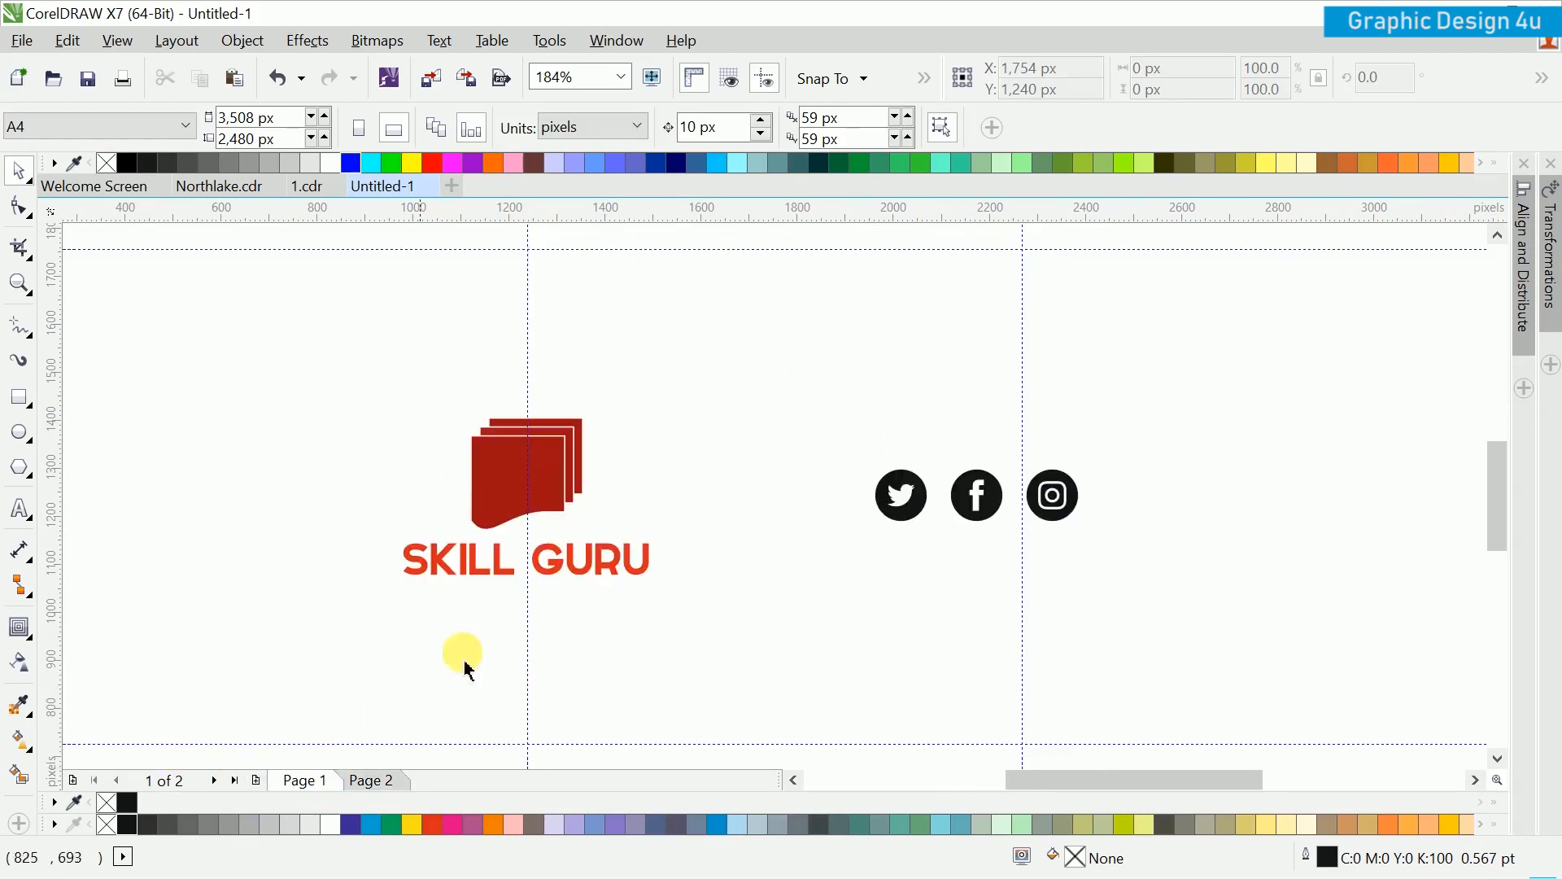
left_click(576, 533)
right_click(573, 462)
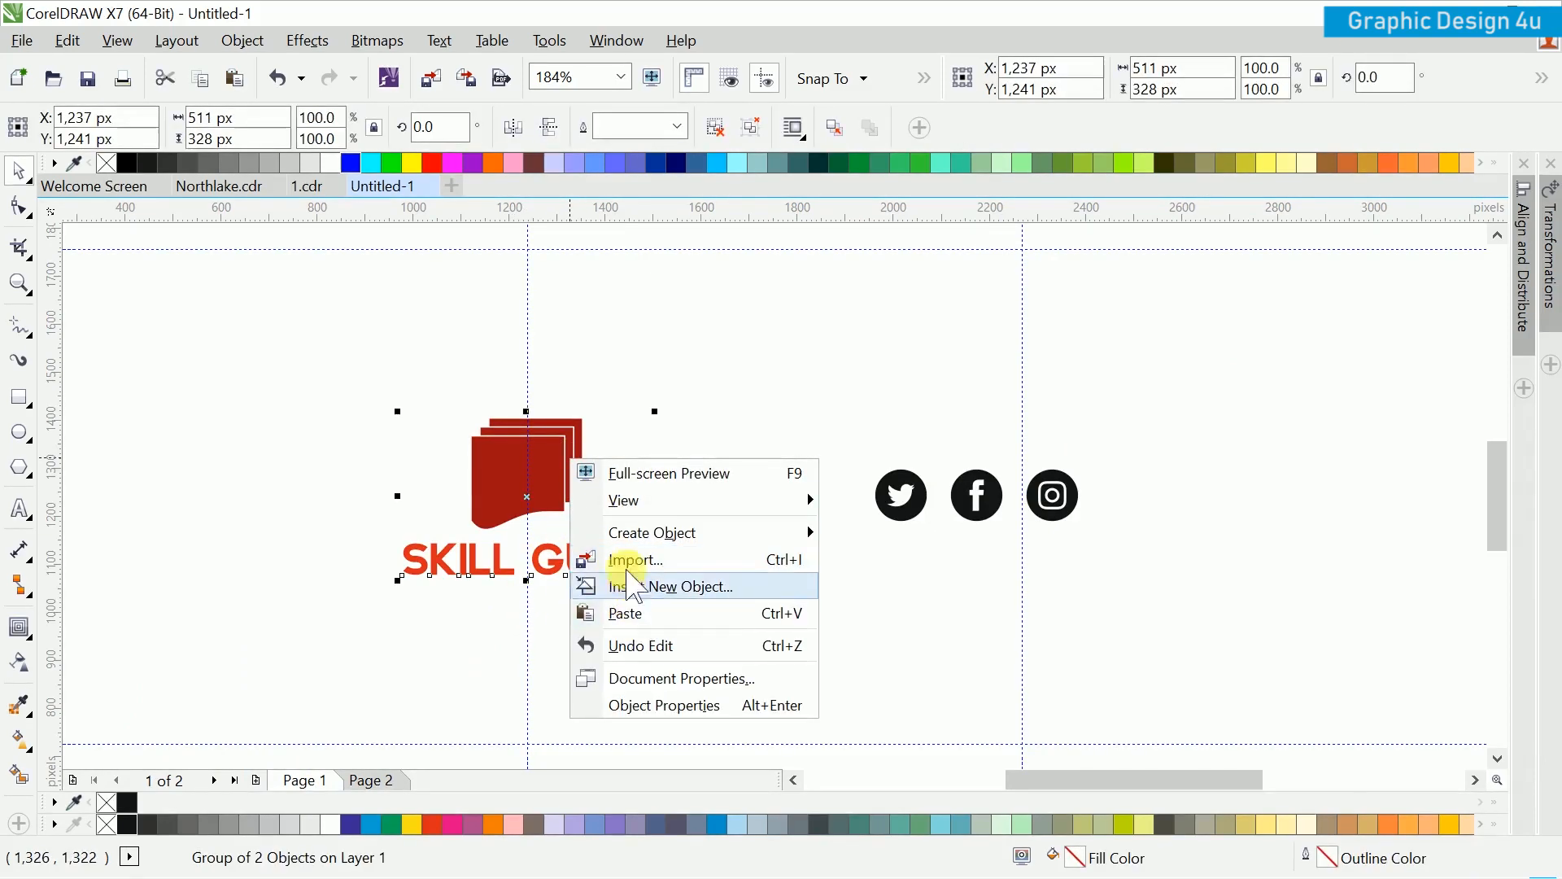
left_click(539, 465)
right_click(504, 465)
left_click(505, 463)
right_click(496, 464)
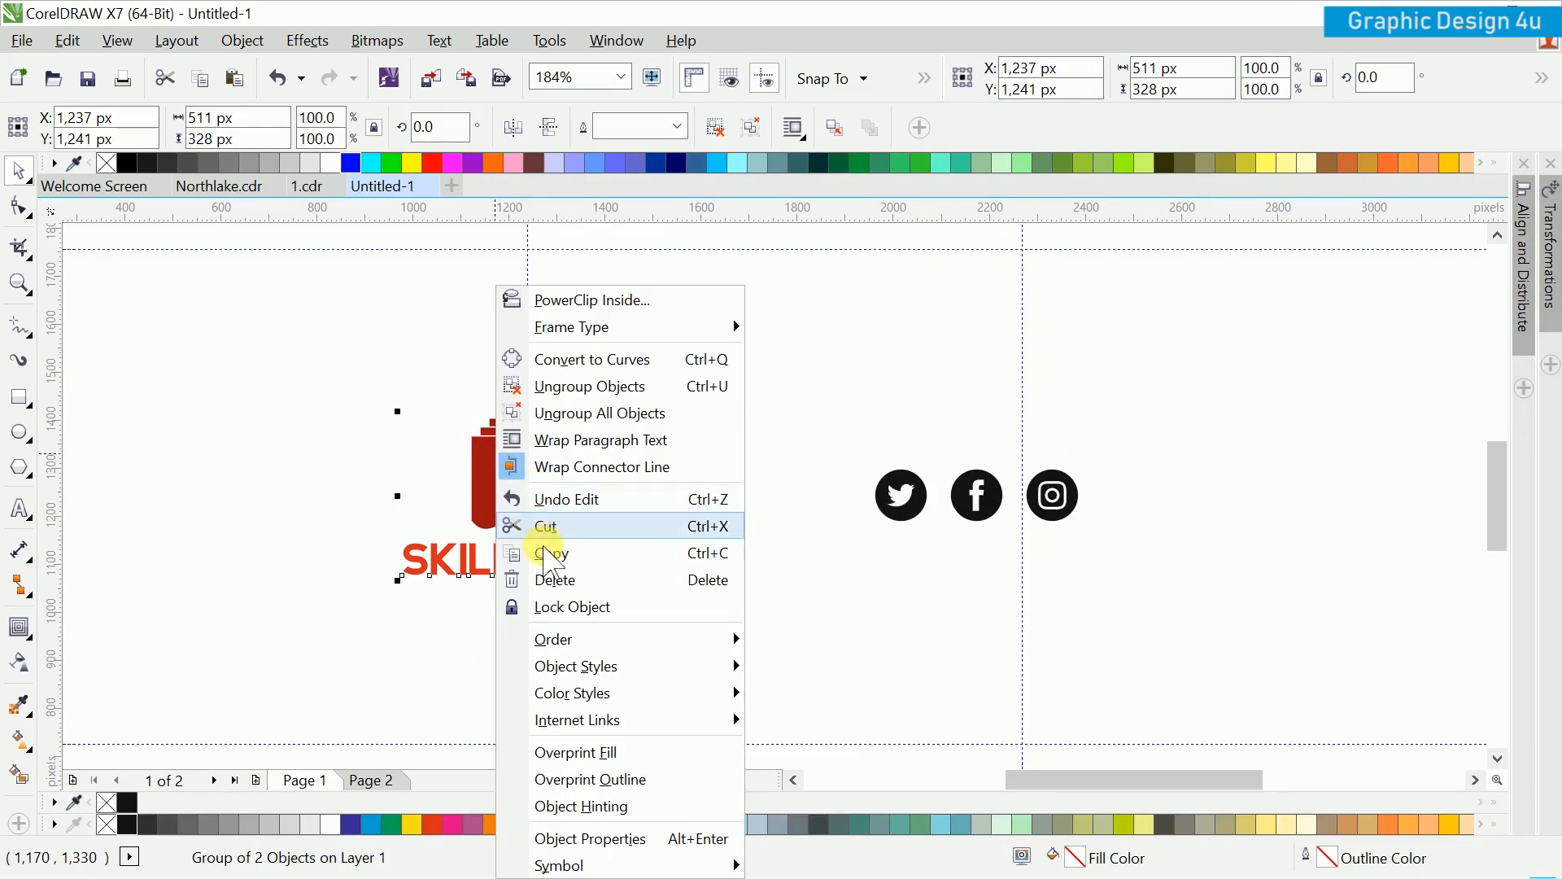
left_click(547, 553)
Step: Paste the Skill Guru logo on Page 2 and scale it down to about 150 by 96 px
left_click(391, 781)
right_click(433, 364)
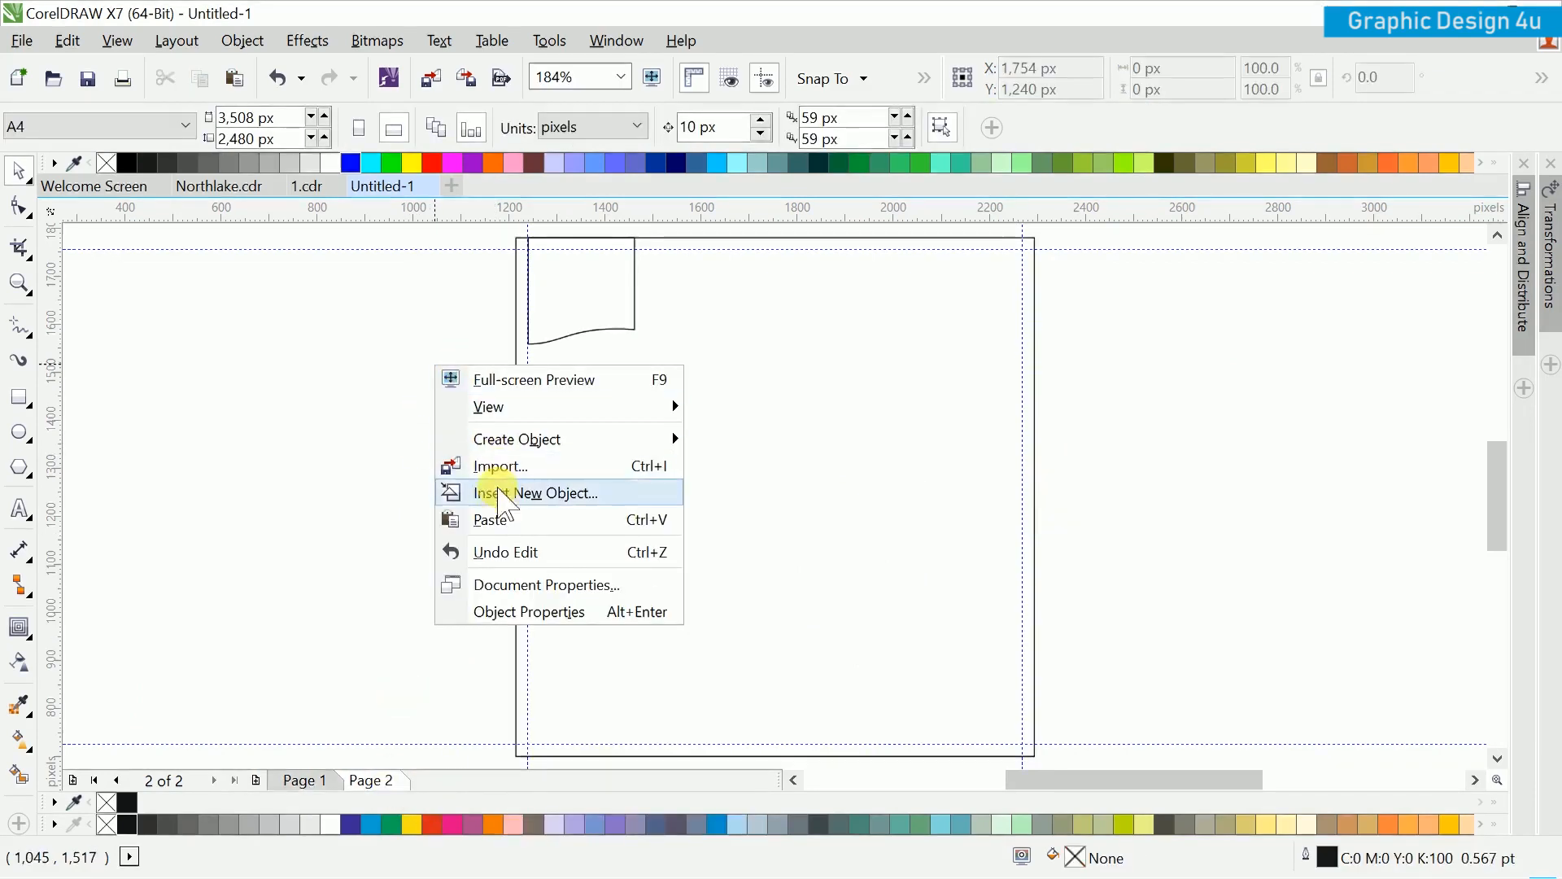
left_click(488, 464)
left_click_drag(656, 580, 586, 470)
Step: Align the logo's center horizontally and vertically with the wavy-bottomed shape
left_click(558, 352, "shift")
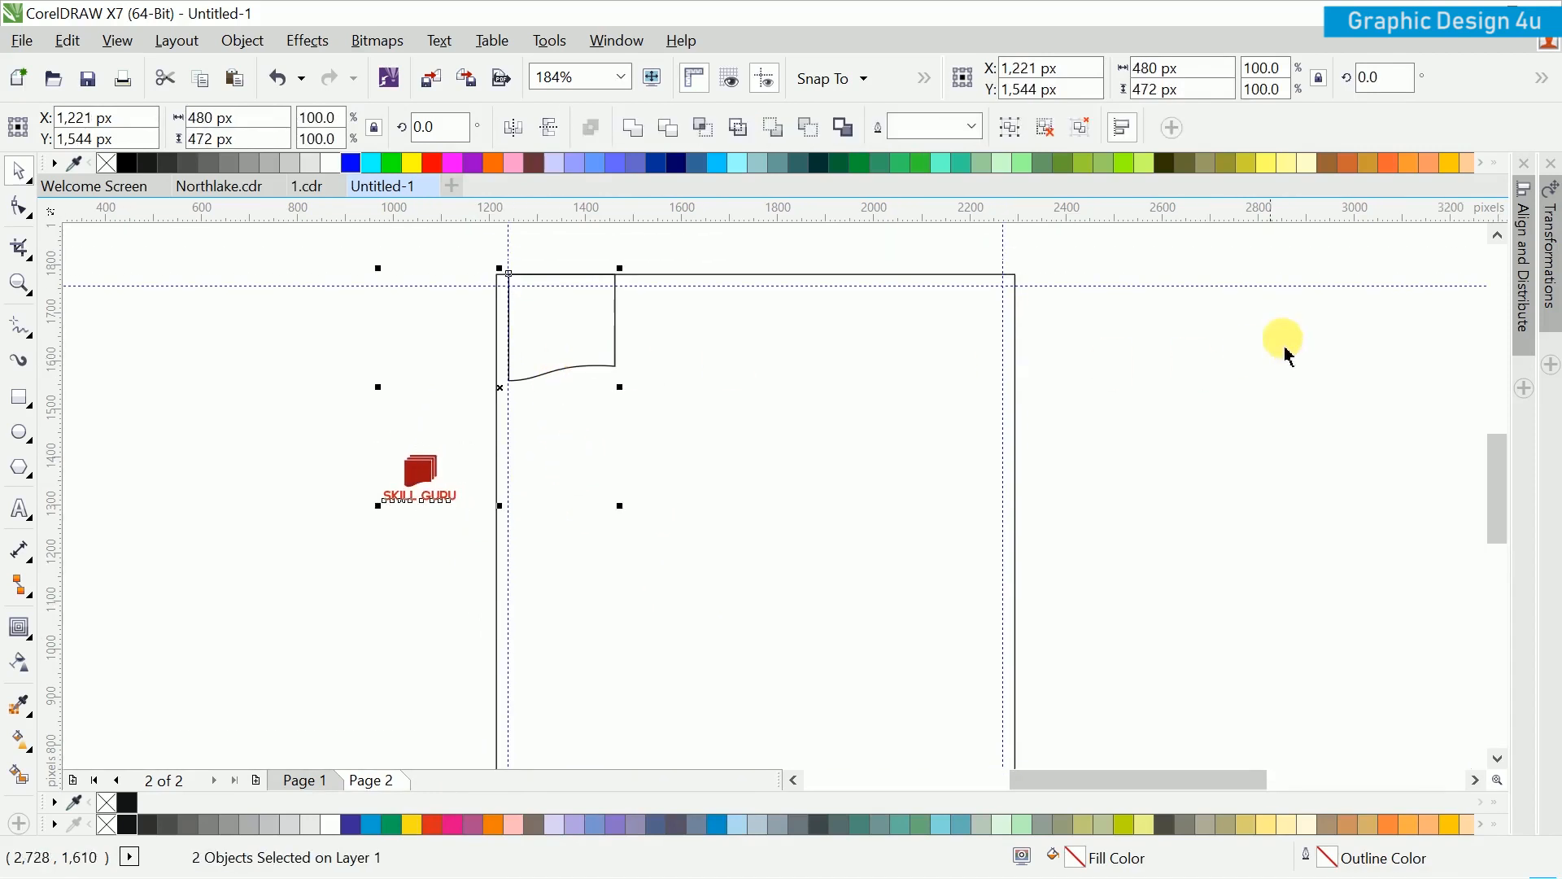
left_click(1524, 269)
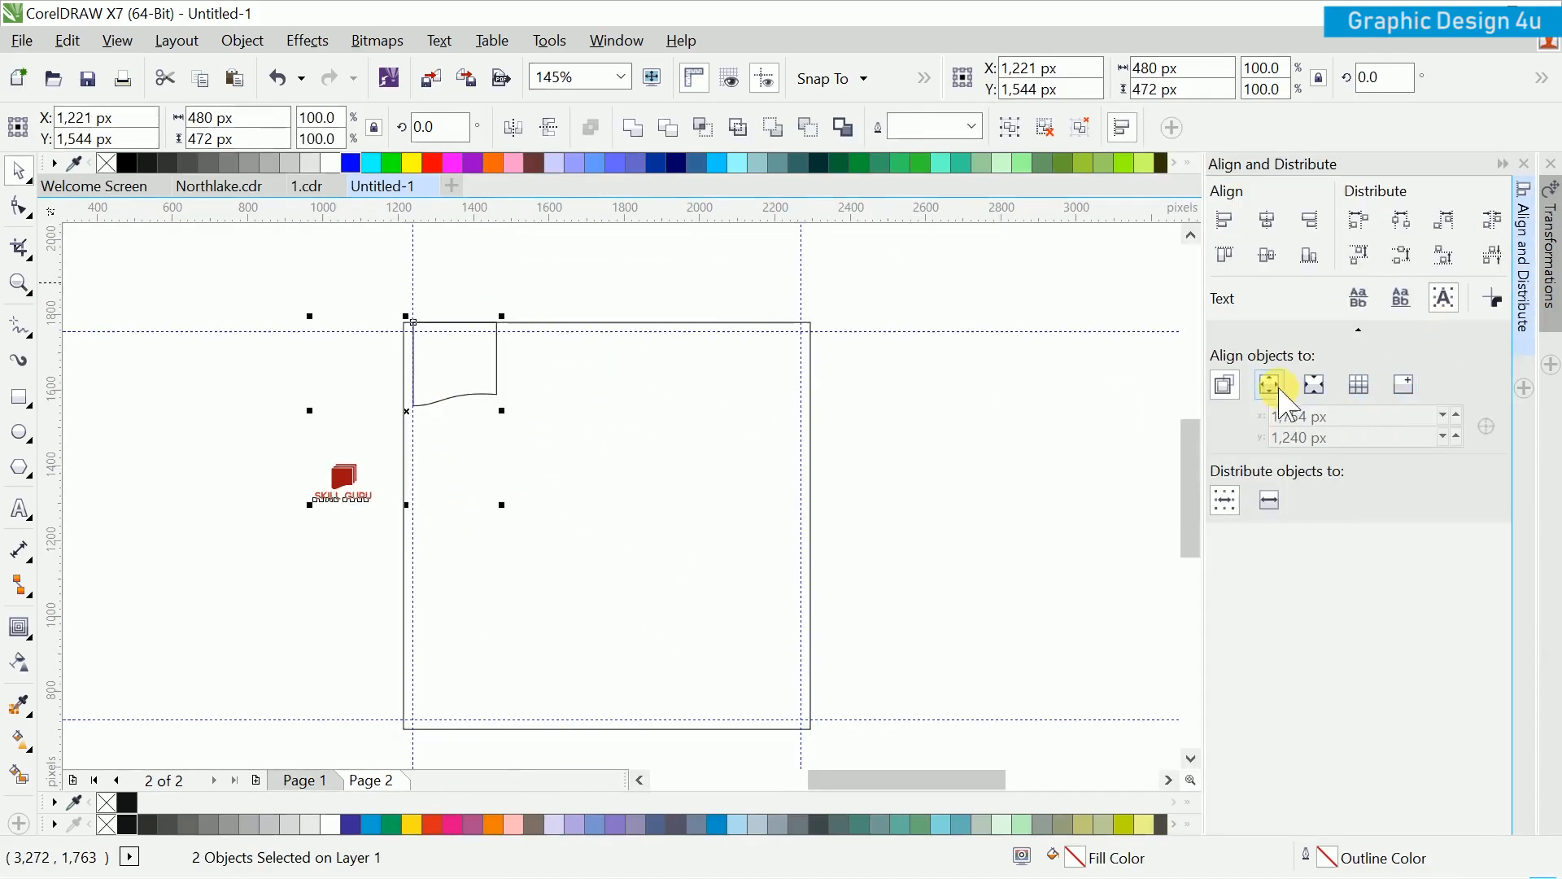
left_click(1270, 259)
left_click(1267, 220)
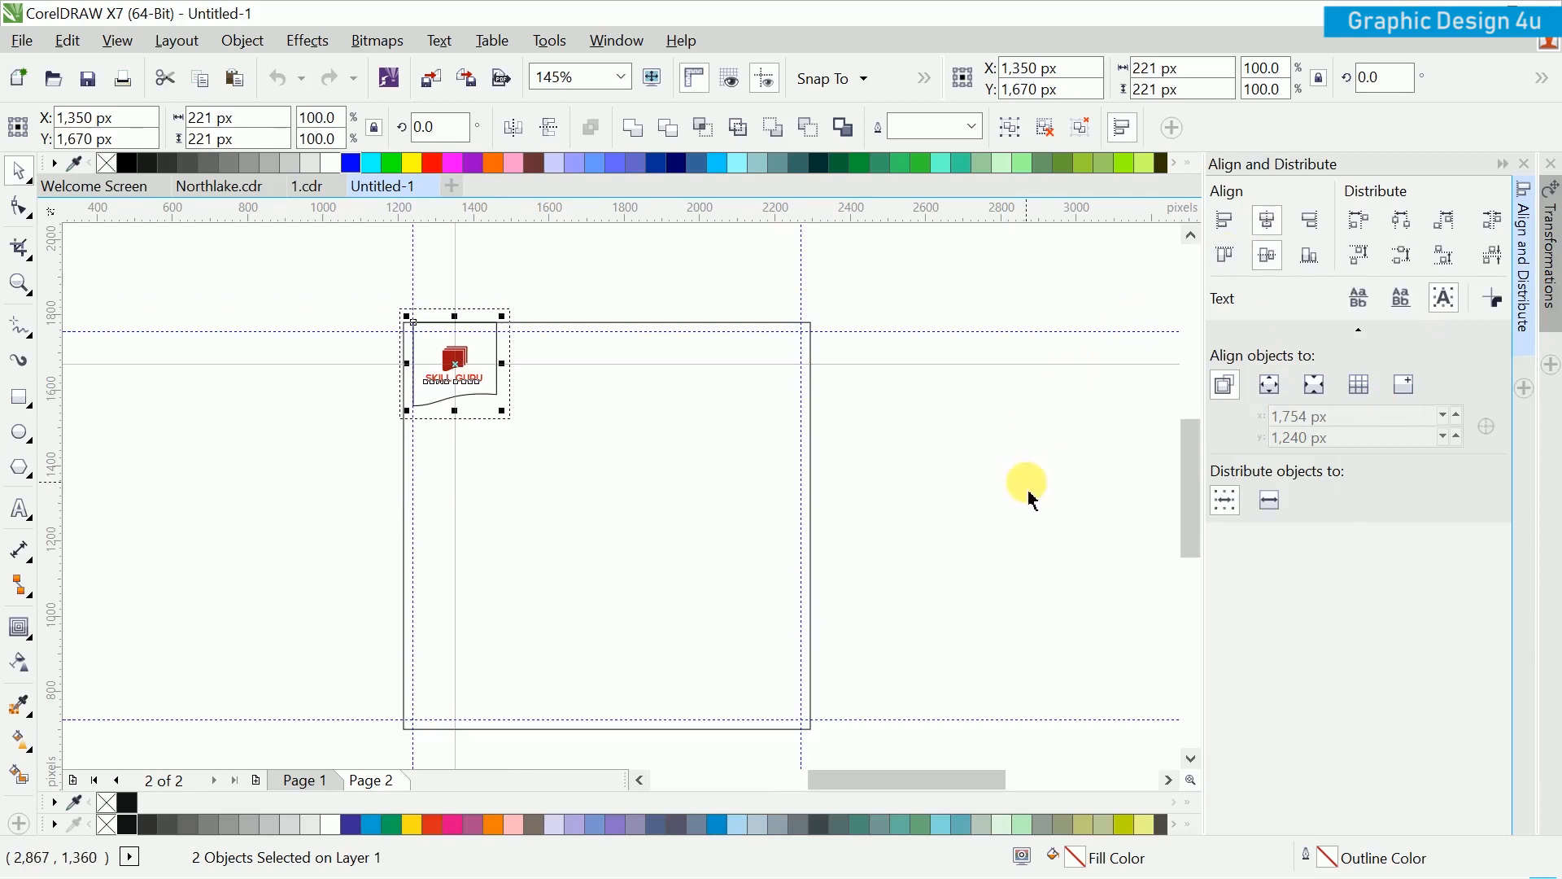
left_click(545, 391)
scroll(455, 378, "up", 5)
left_click(610, 533)
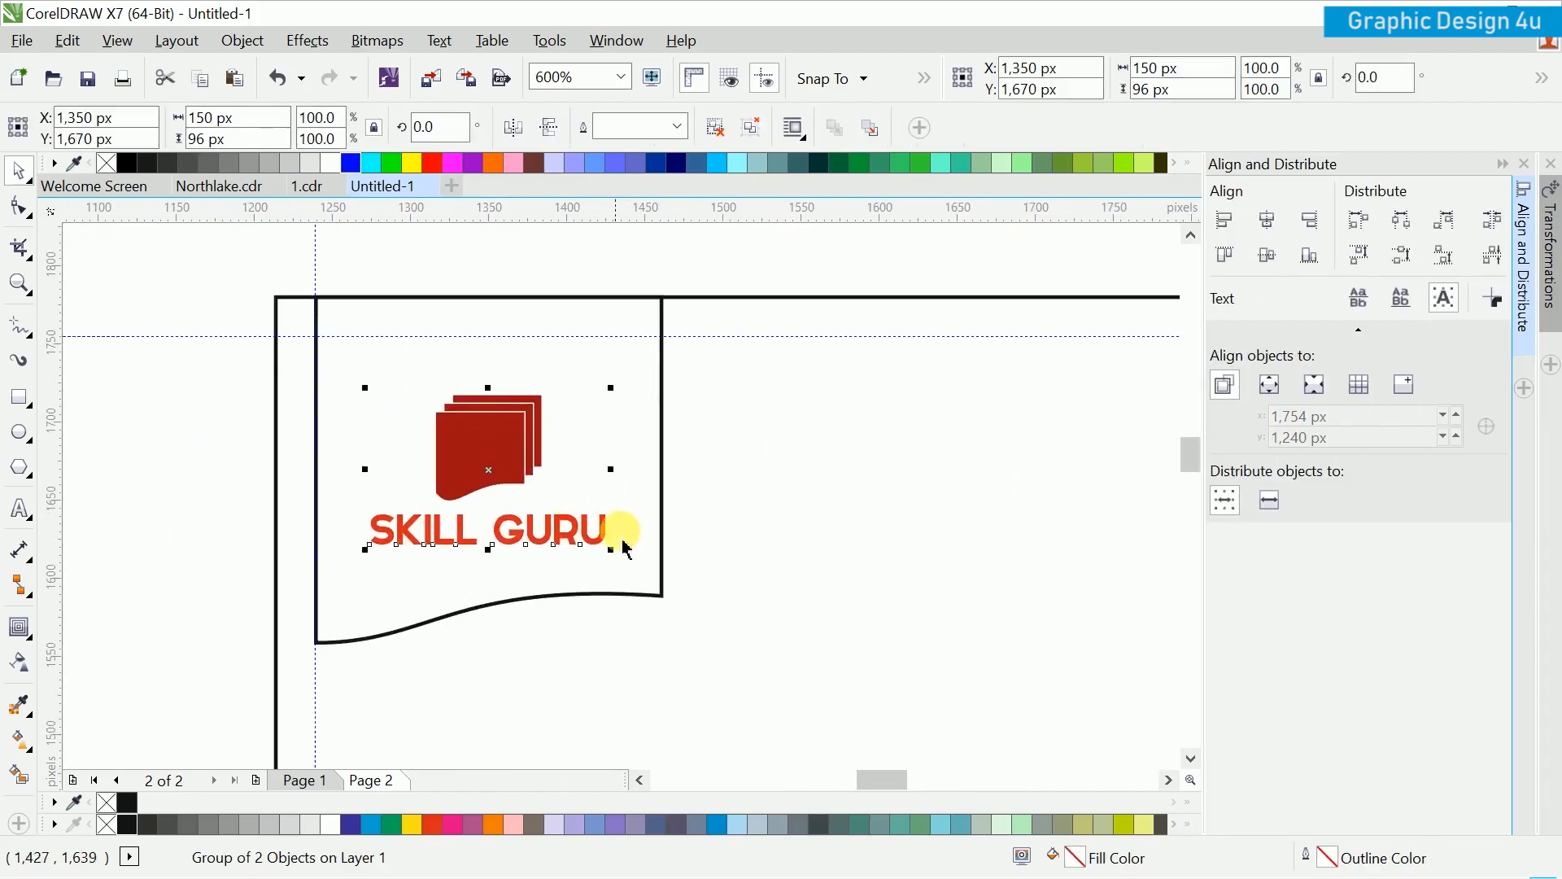
Step: Enlarge the logo to about 180 by 116 px, and give the wavy-bottomed shape a white fill with no outline
left_click_drag(639, 582, 663, 602)
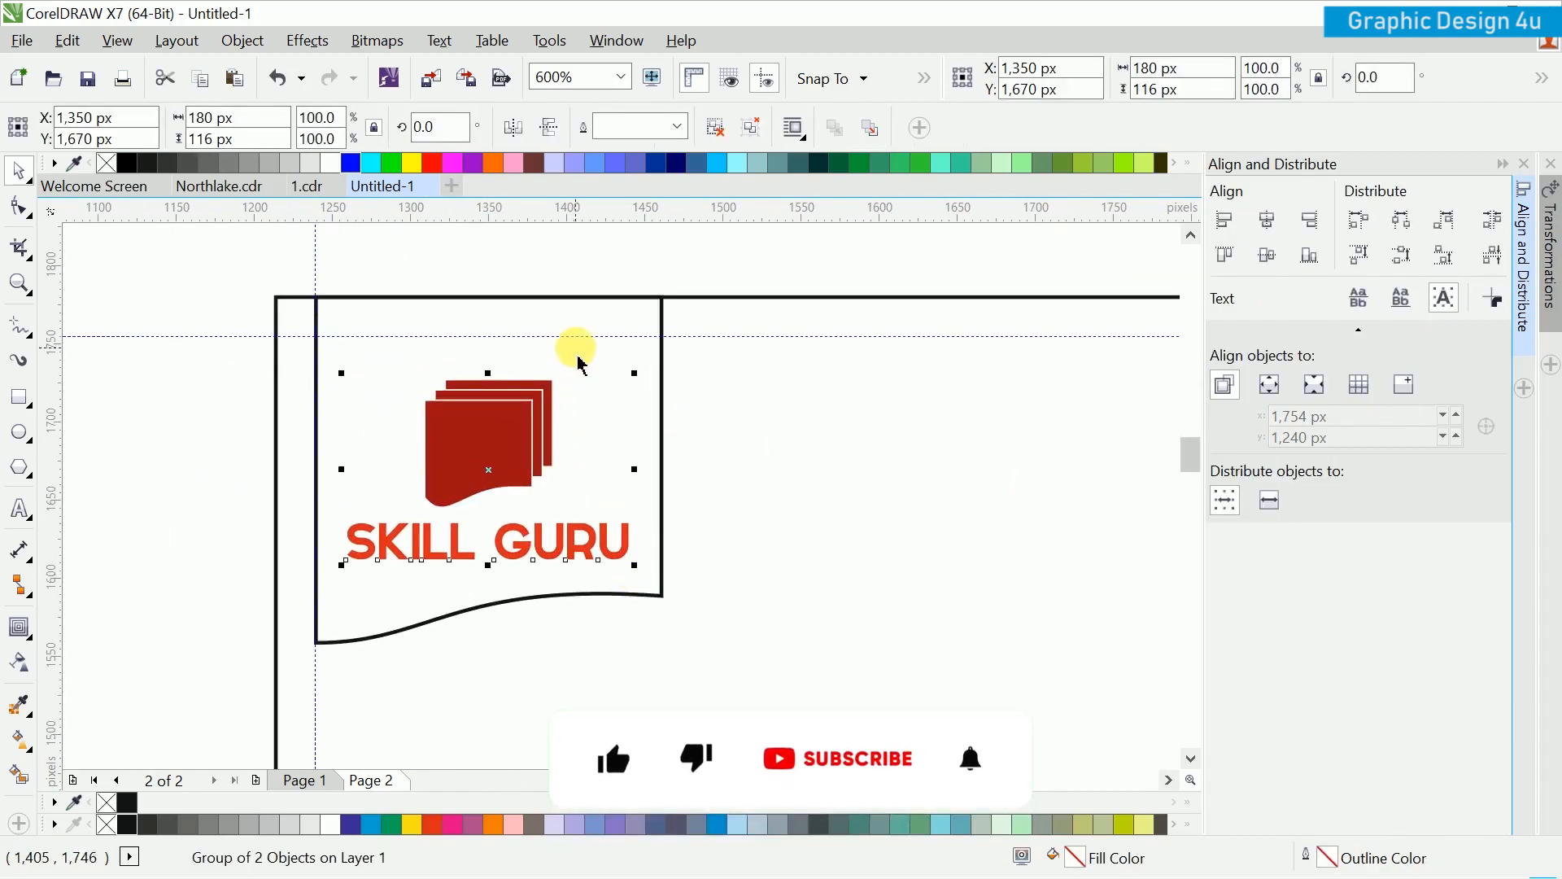
left_click(609, 298)
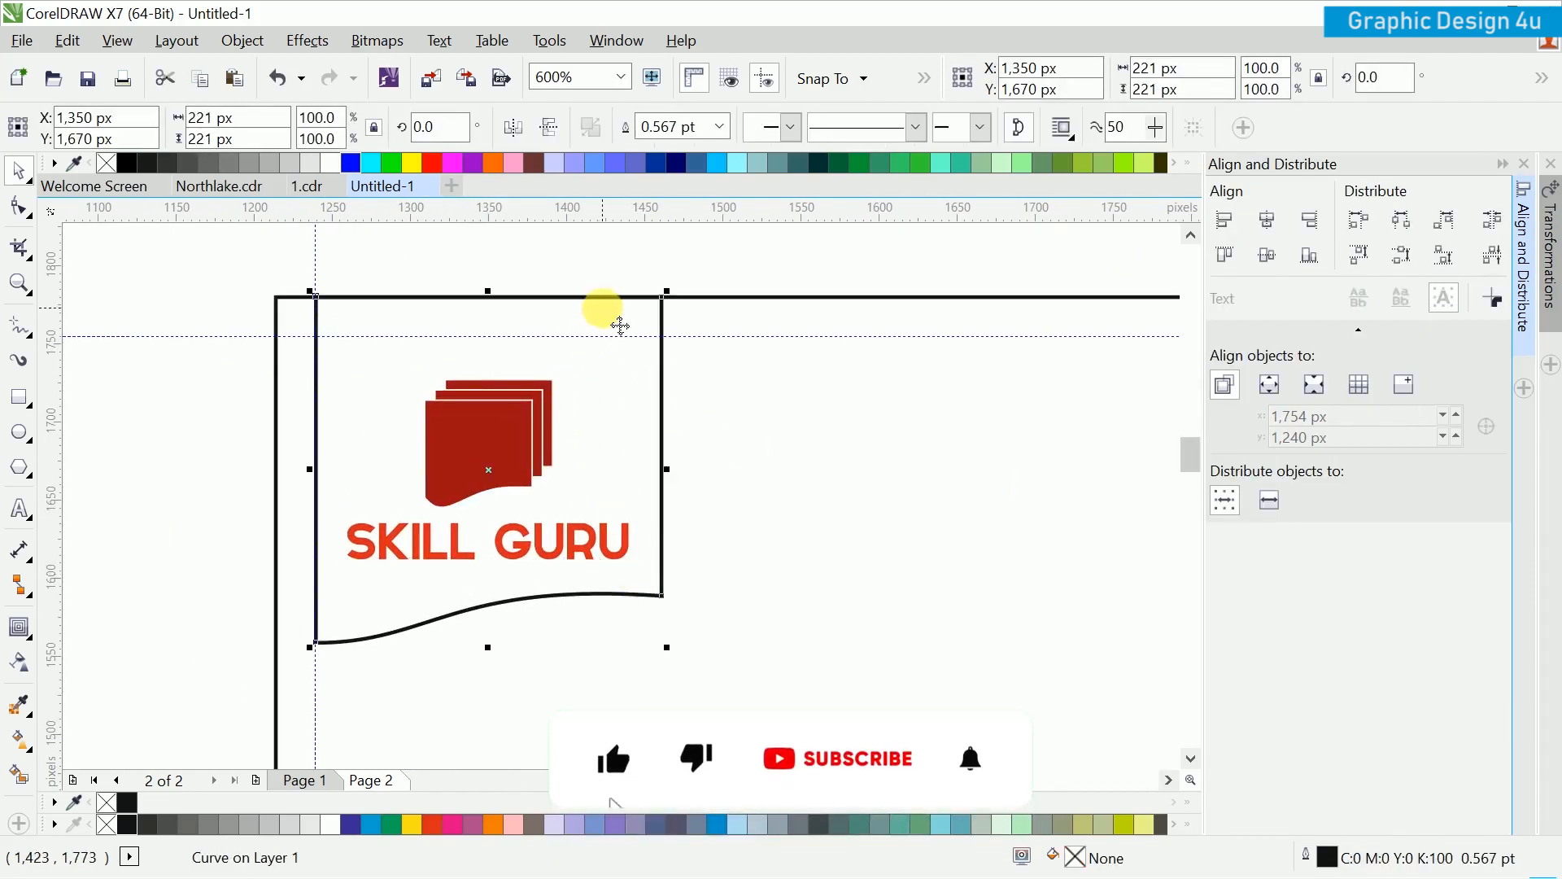
left_click(331, 824)
left_click(719, 126)
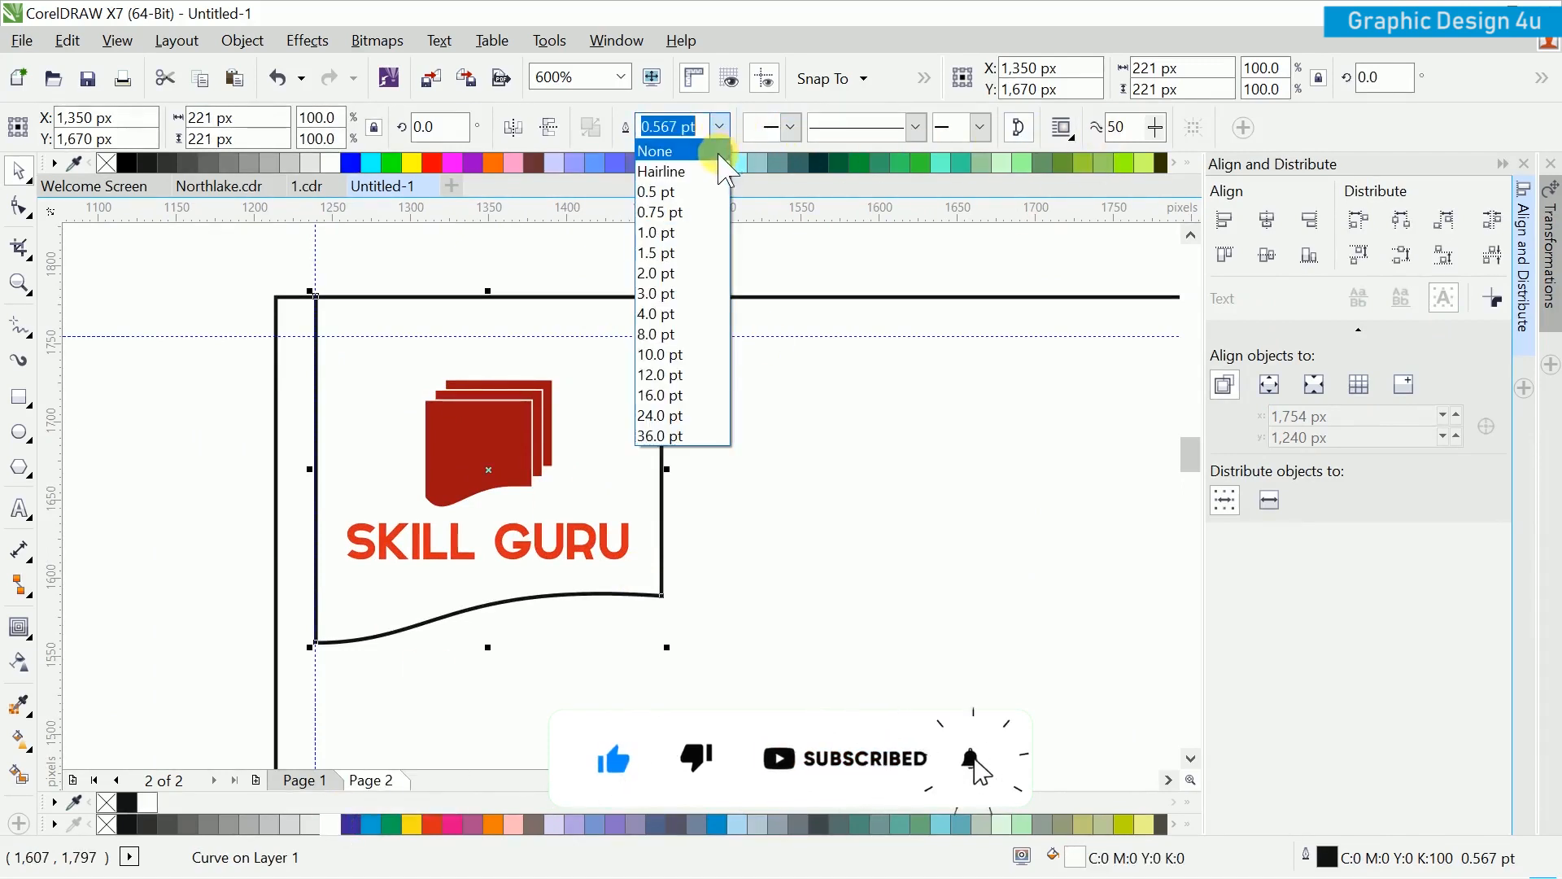
left_click(663, 149)
Step: Fill the 1,080 by 1,080 px square with dark navy blue (#000066)
scroll(570, 366, "down", 2)
left_click(736, 329)
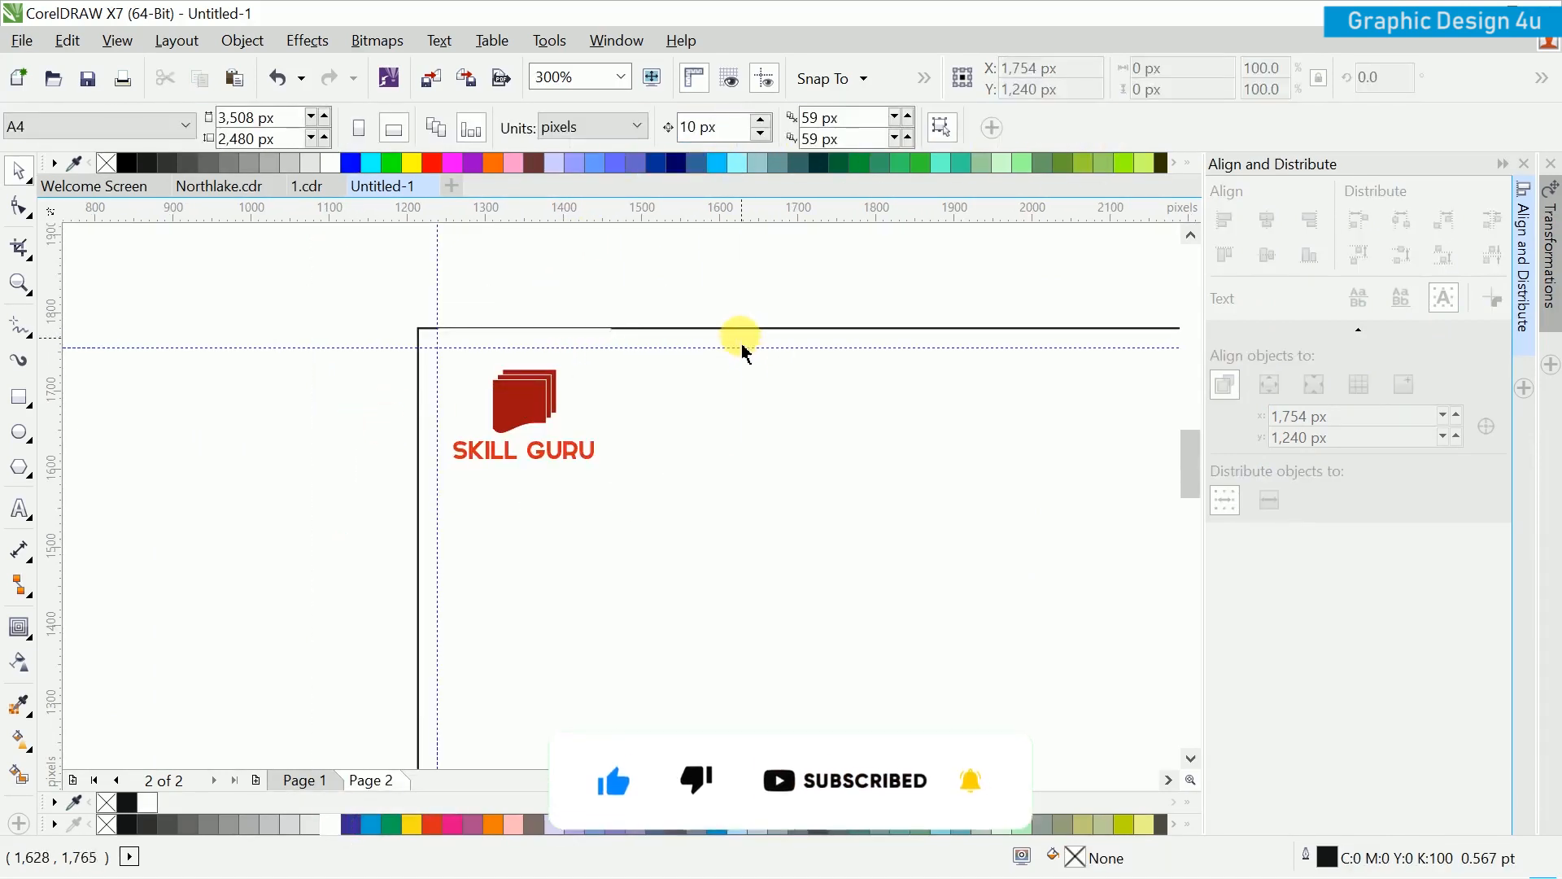
key("shift+F2")
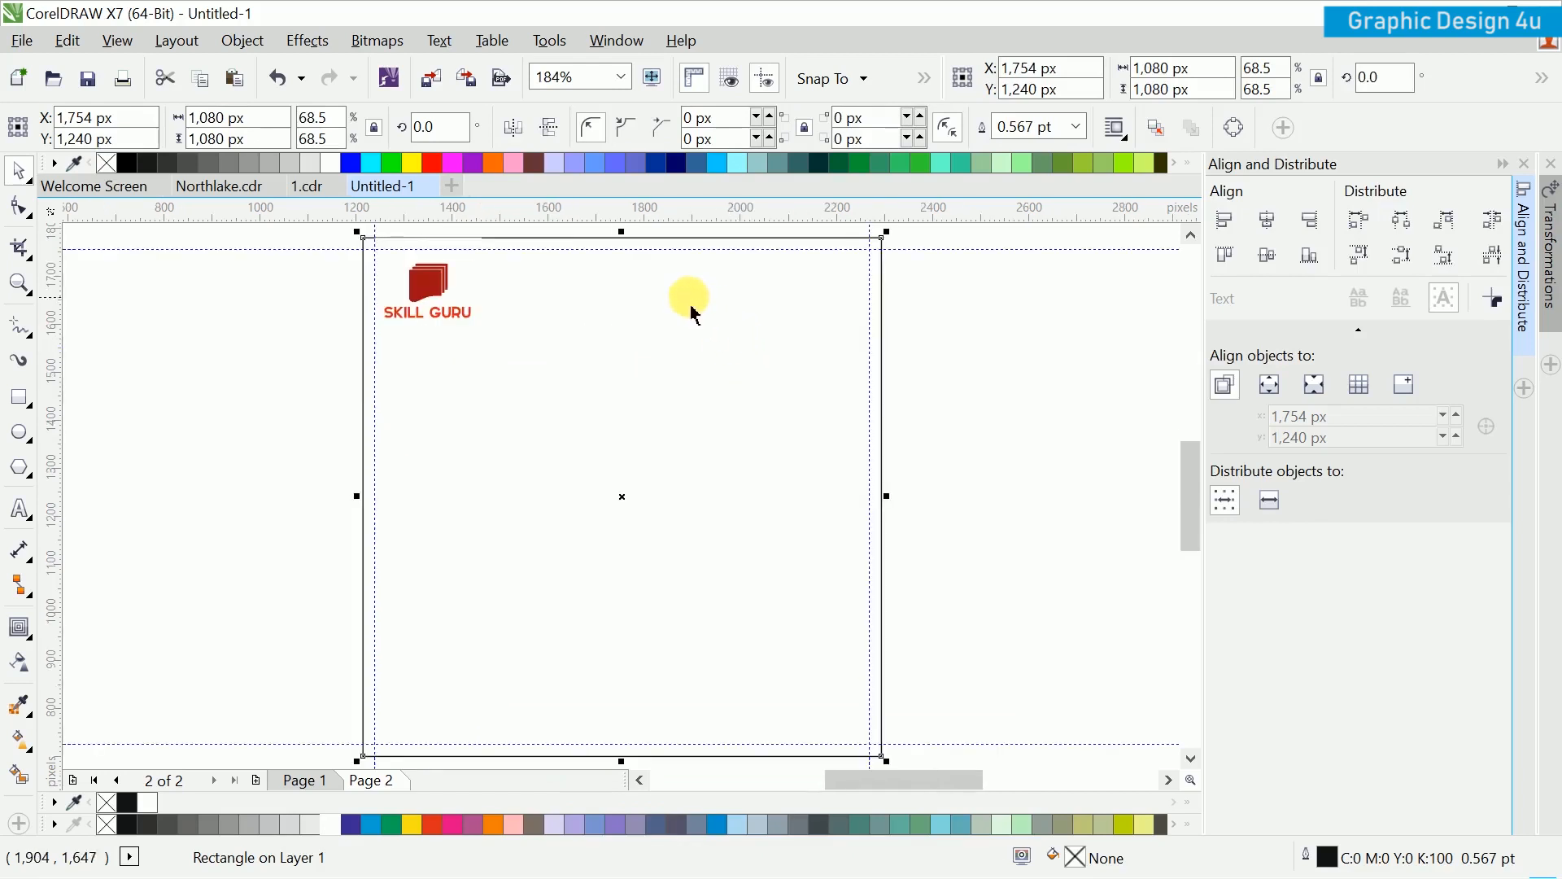
left_click(678, 163)
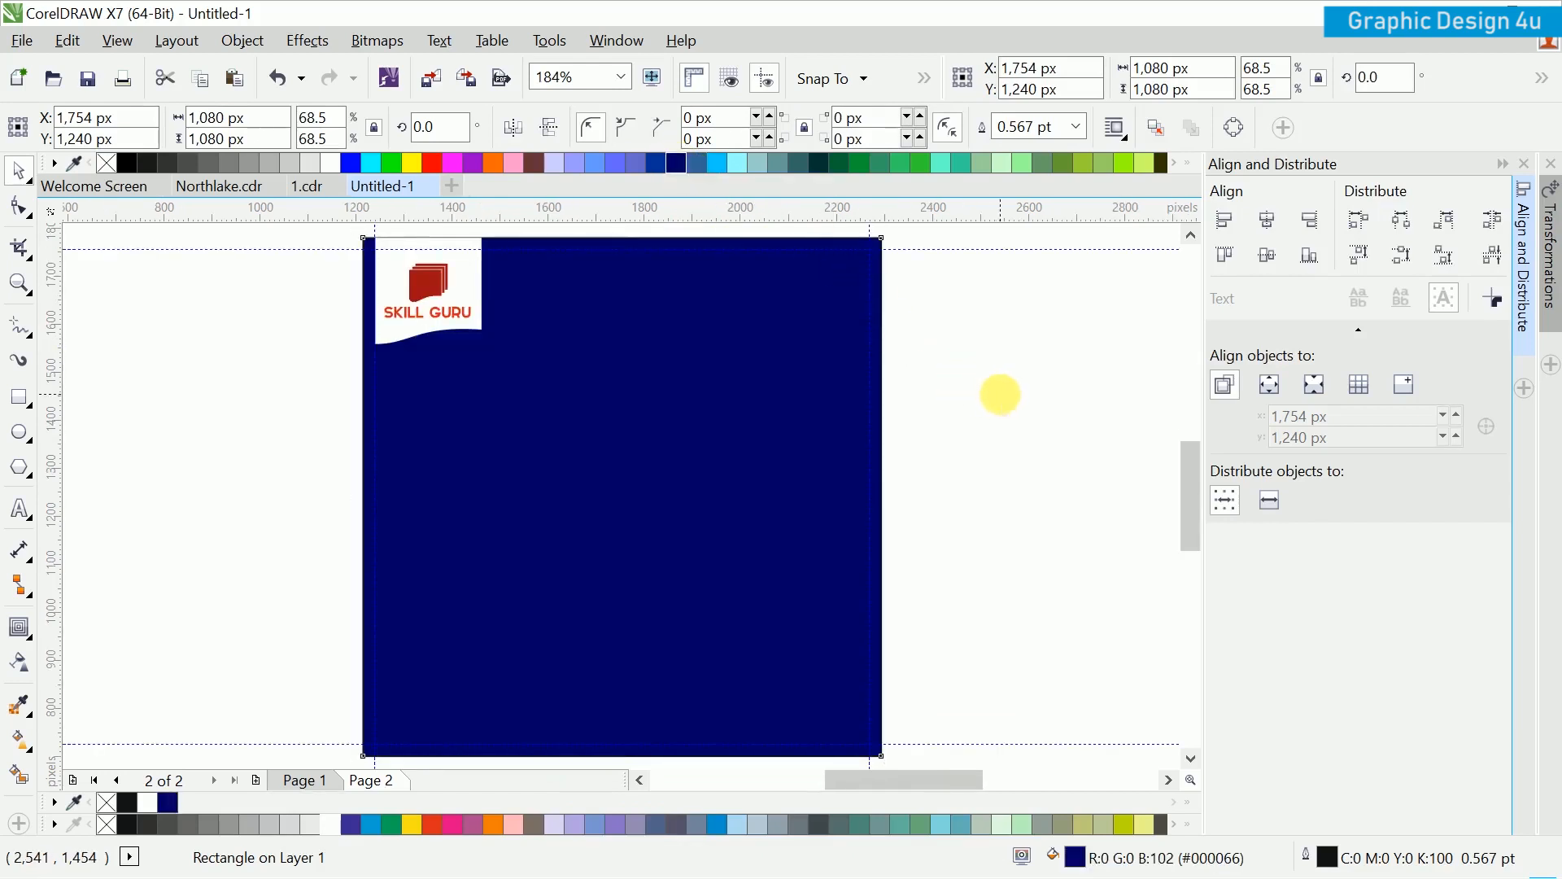
left_click(1000, 395)
Step: Switch to Notepad and copy all the post text, from "2021 admission open now" through "follow us"
scroll(762, 382, "up", 3)
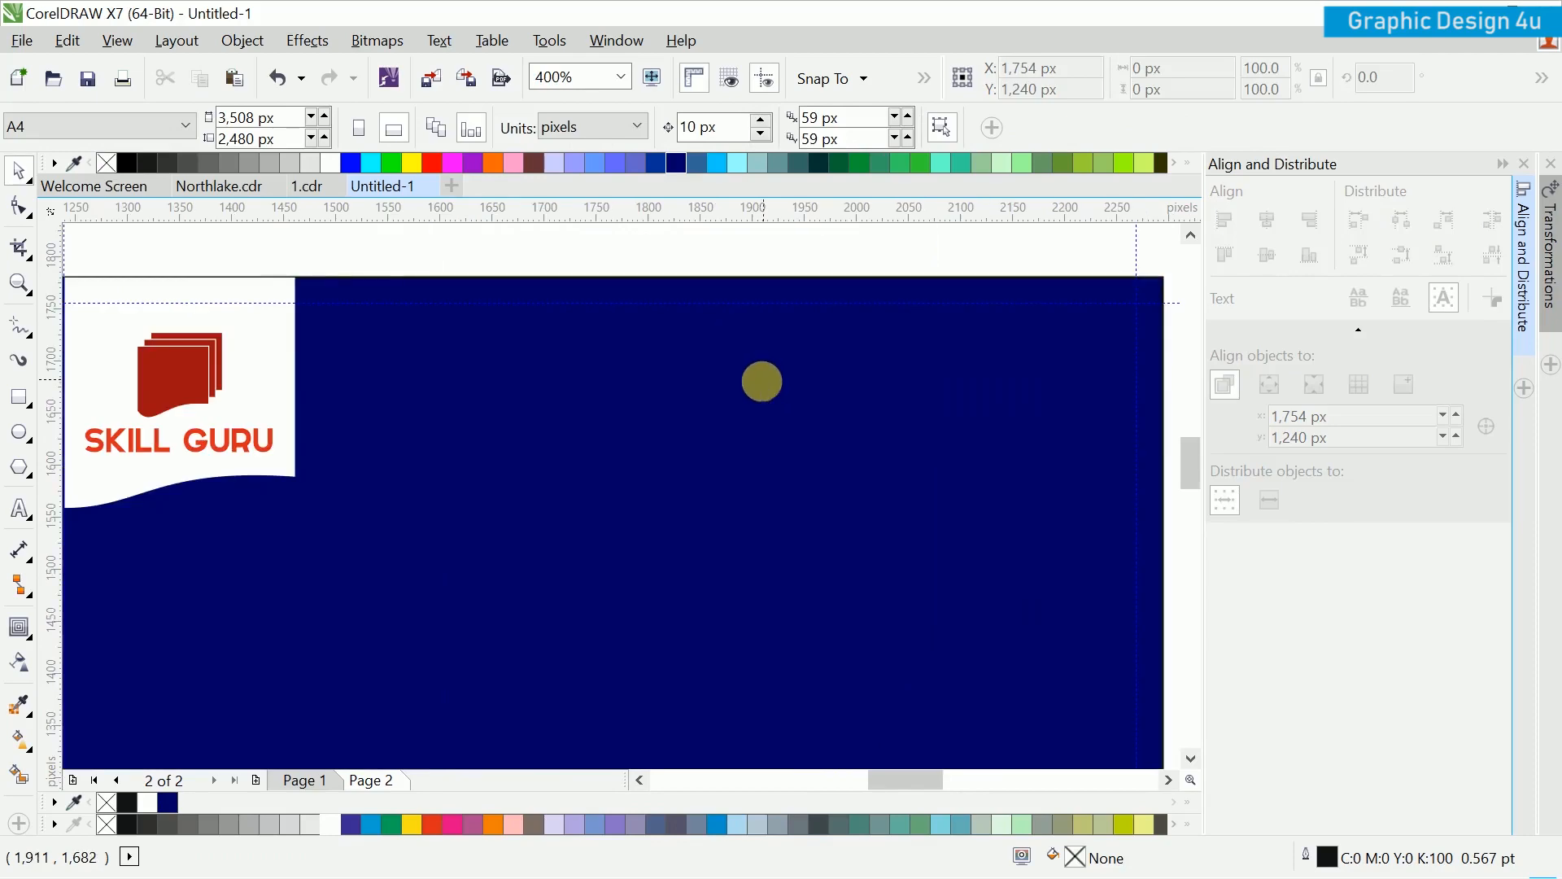
key("super")
left_click(934, 861)
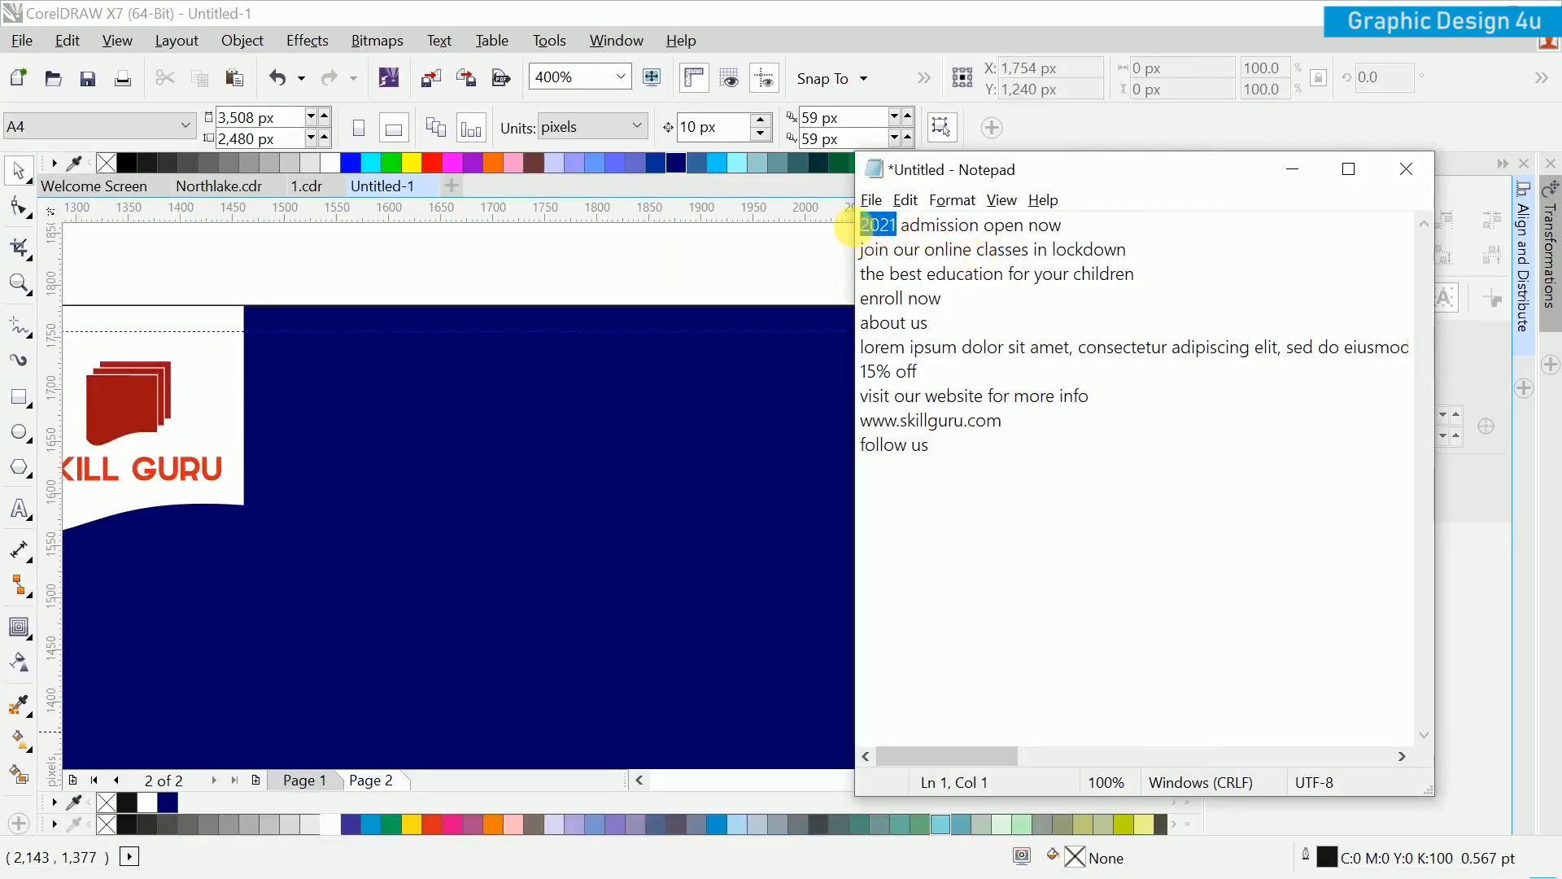
right_click(885, 227)
left_click(877, 226)
left_click_drag(877, 226, 979, 489)
right_click(942, 458)
left_click(1004, 518)
Step: Draw a paragraph text frame about 919 by 1,234 px to the right of the navy square and paste the copied text into it
left_click(649, 300)
scroll(648, 300, "down", 2)
left_click_drag(467, 432, 107, 426)
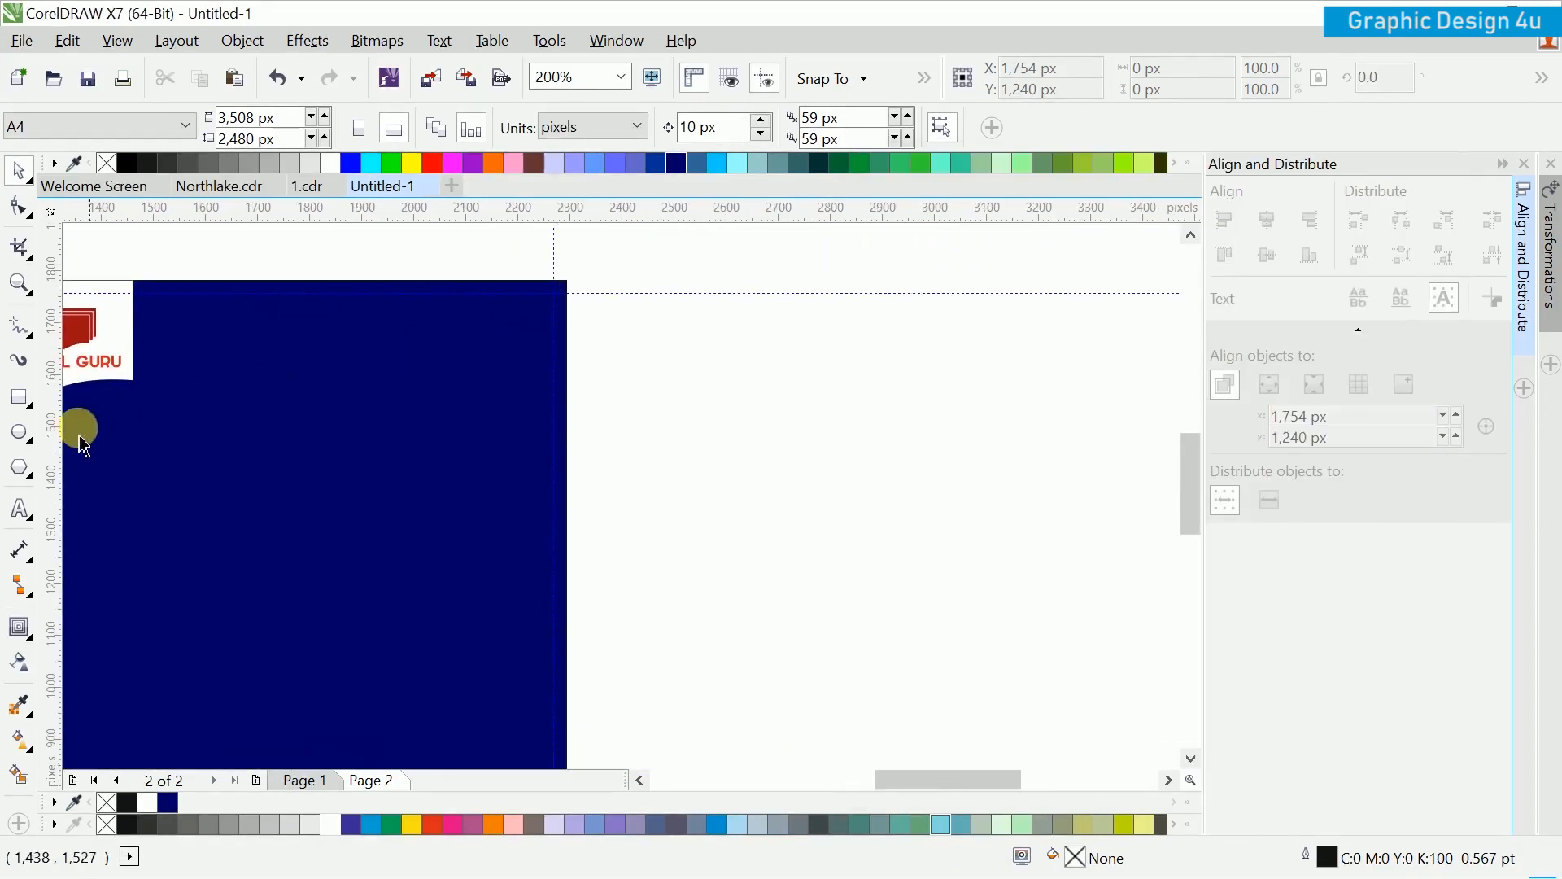
left_click(21, 507)
scroll(627, 460, "down", 1)
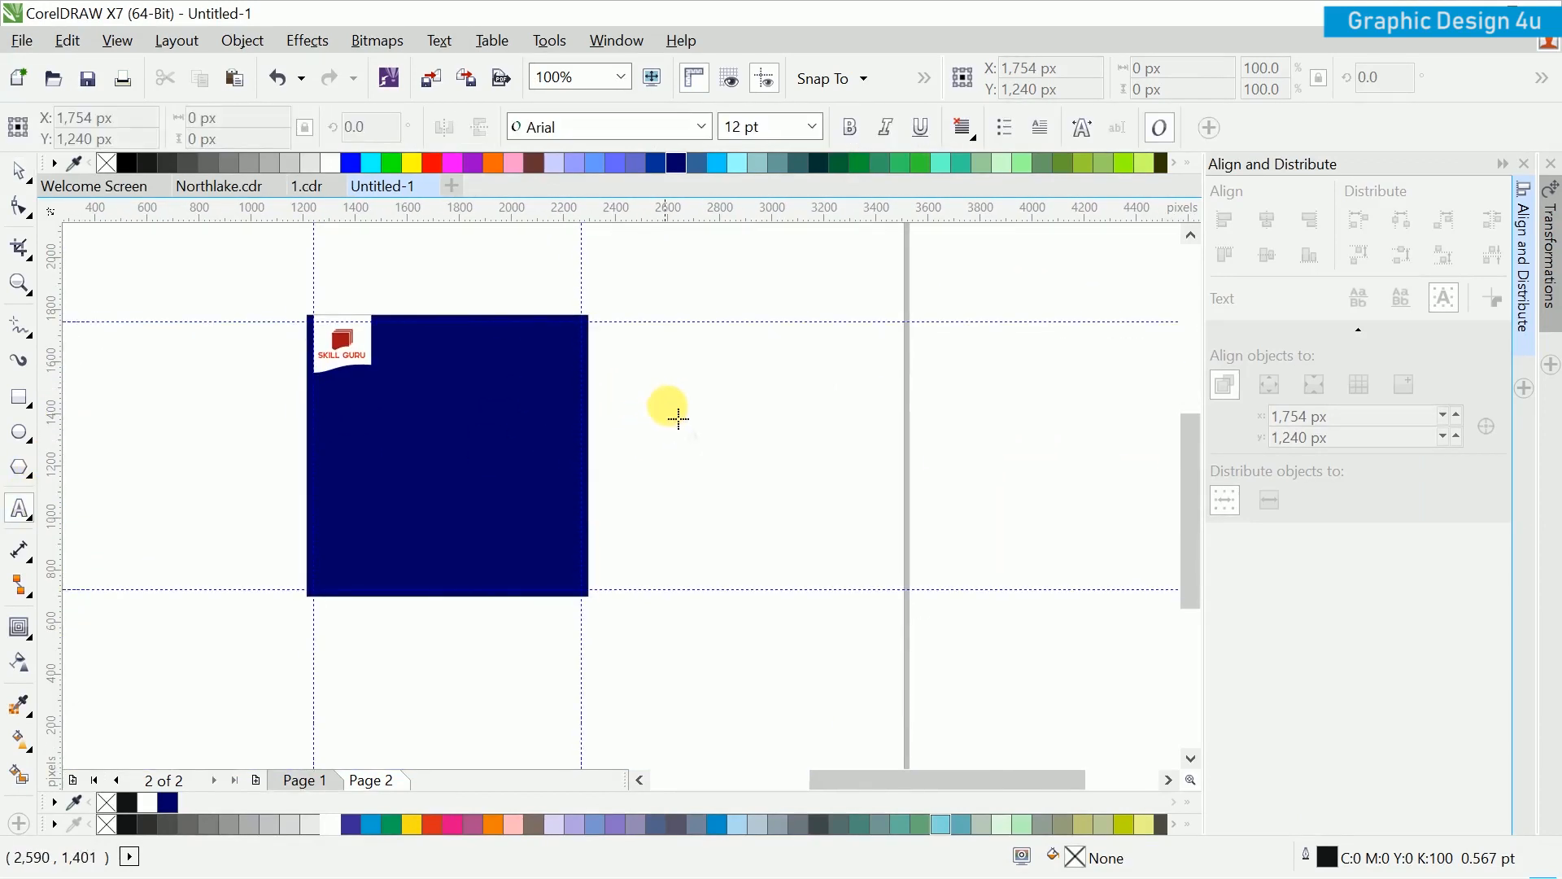
left_click_drag(665, 283, 904, 603)
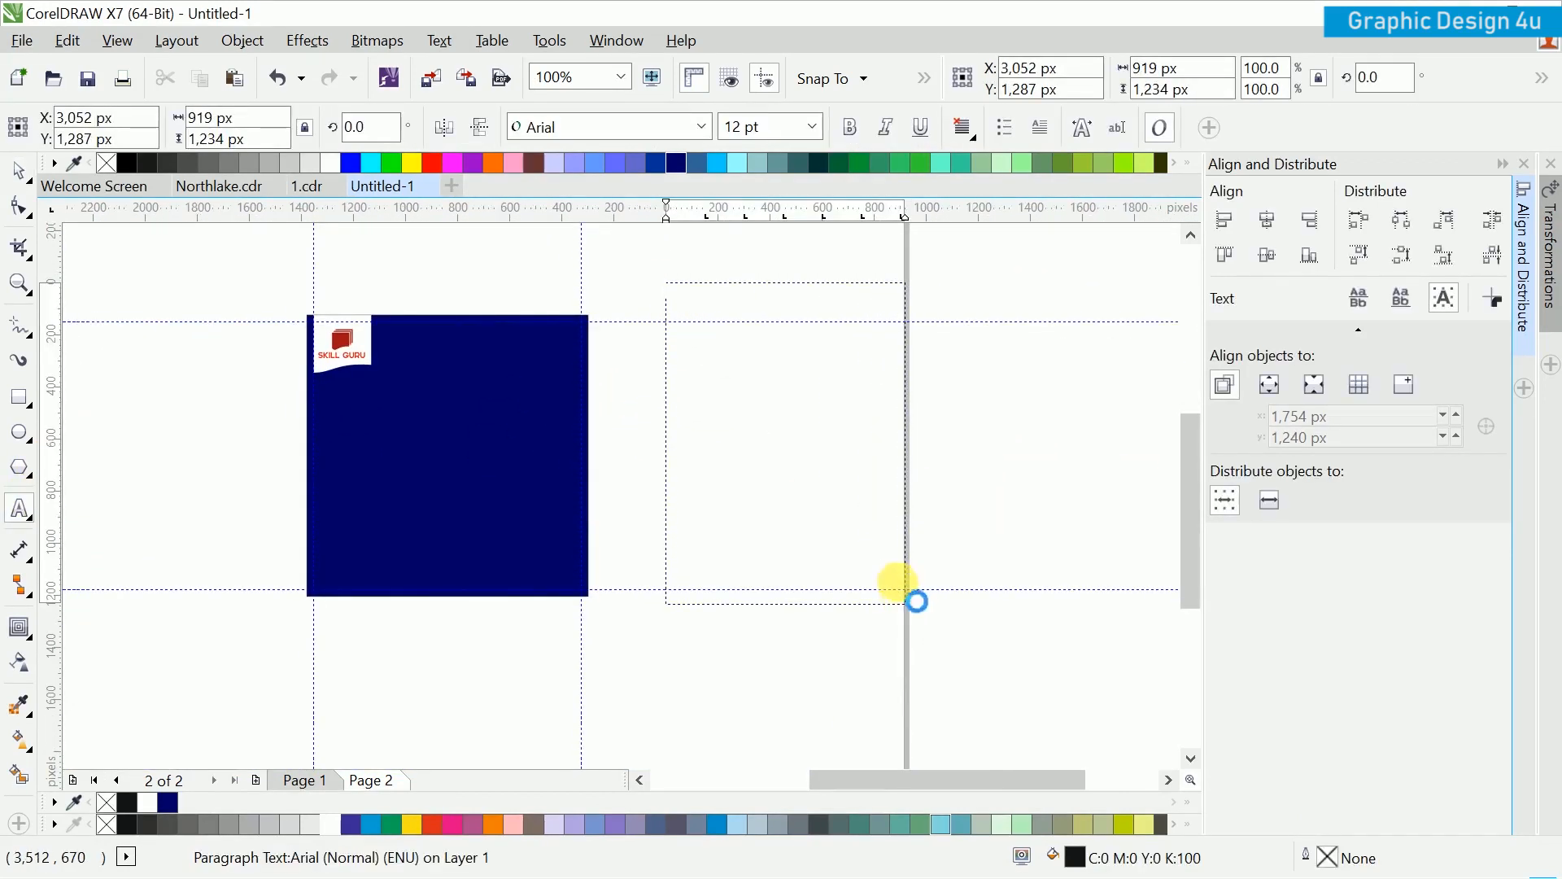
key("ctrl+v")
key("ctrl+space")
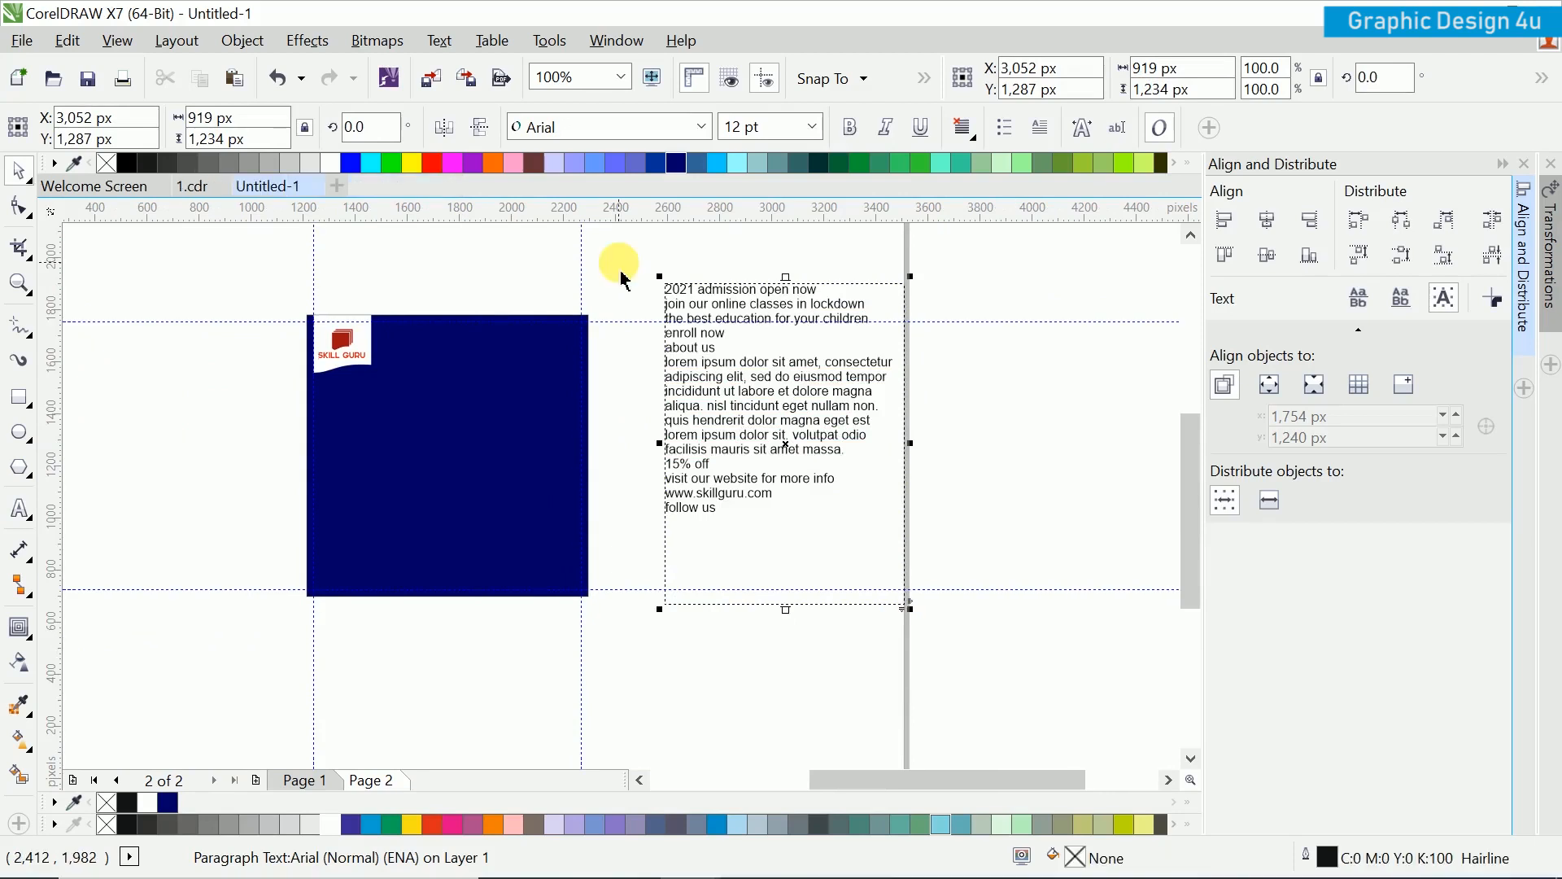
left_click(624, 279)
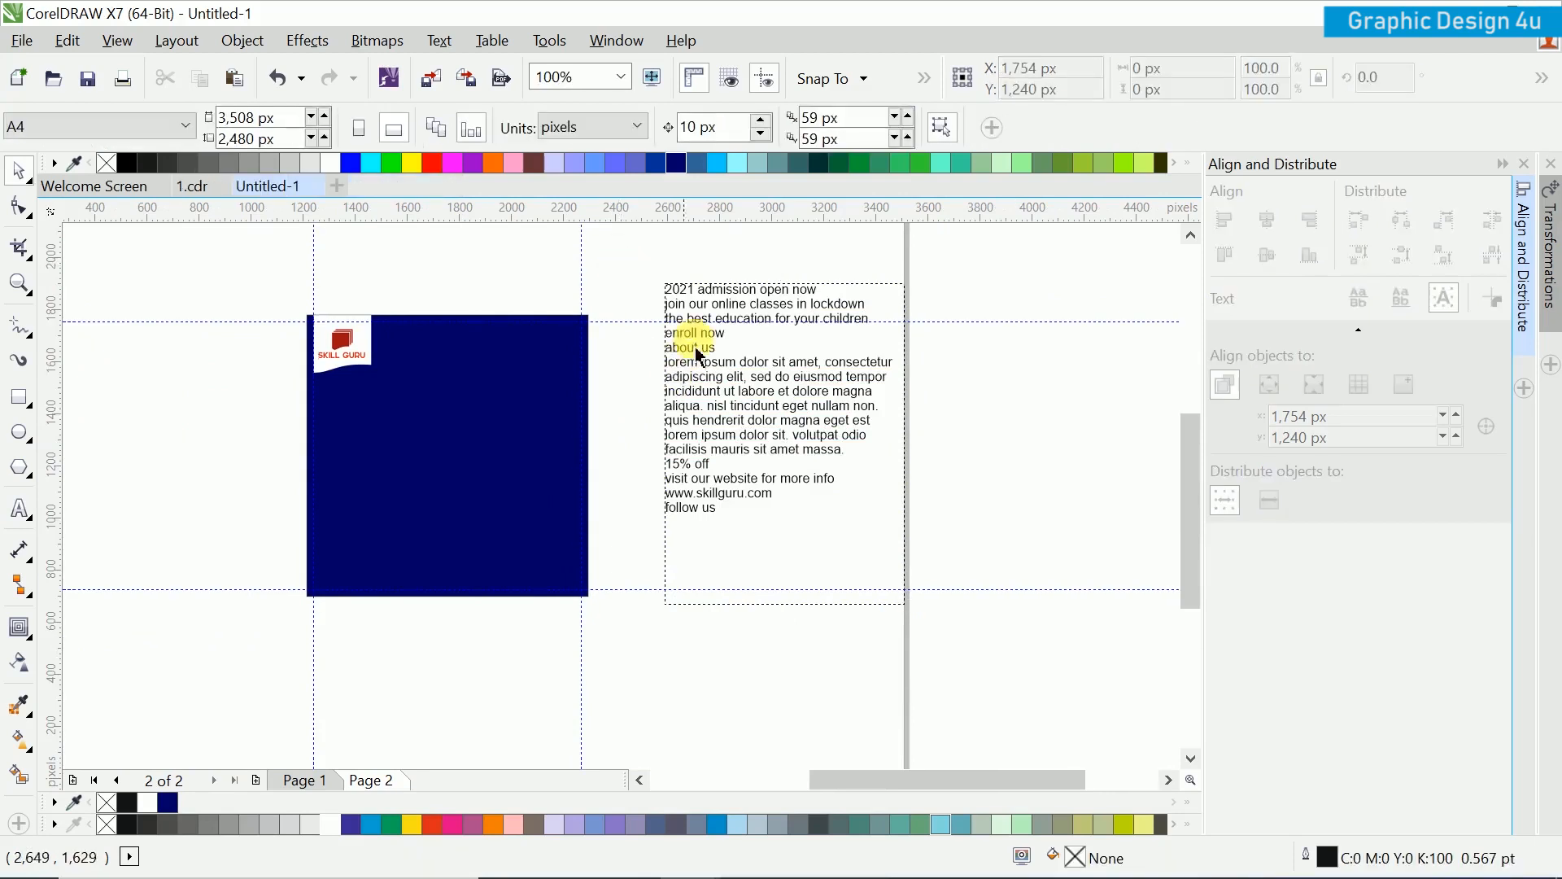
left_click(735, 288)
left_click(612, 279)
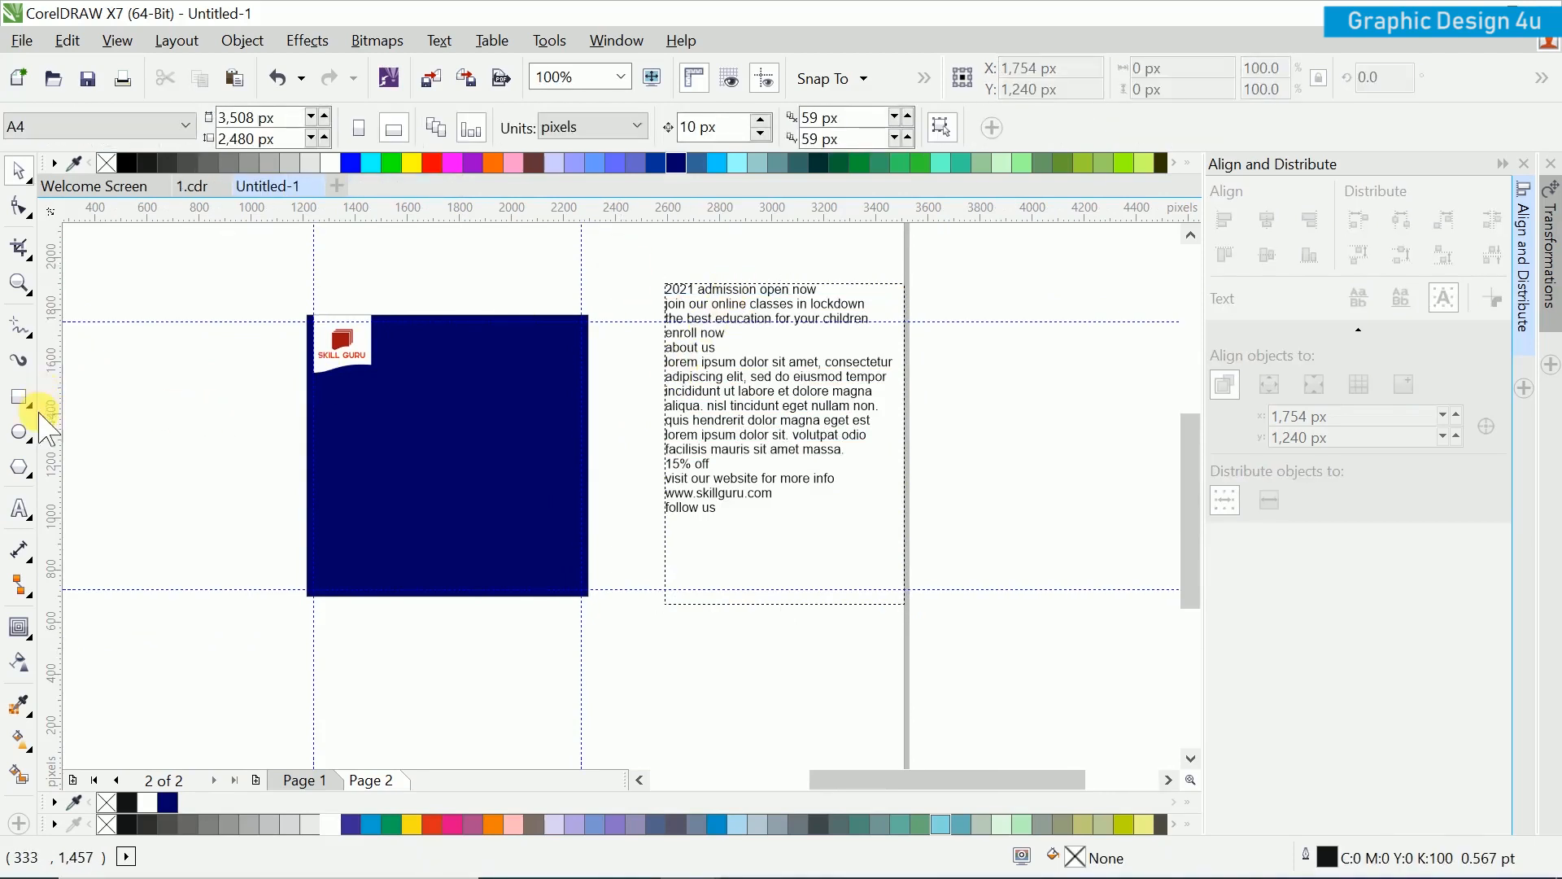
Step: Draw a circle about 1,074 px in diameter over the navy square's lower-right corner and give it a 2.0 pt outline
left_click(19, 434)
left_click_drag(588, 595, 708, 708)
key("space")
left_click_drag(671, 659, 665, 633)
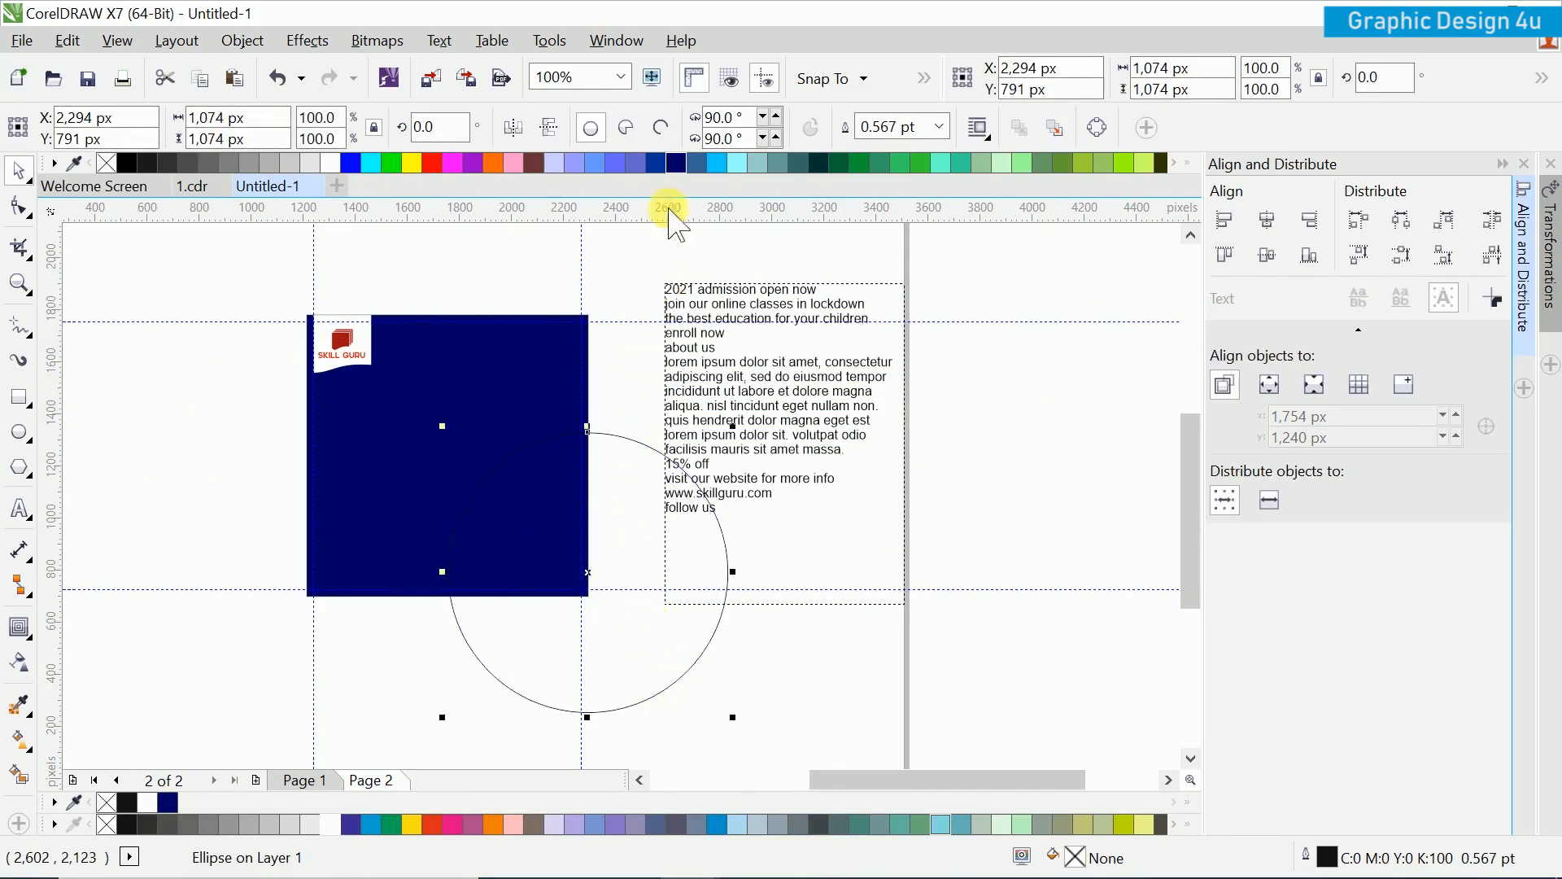
left_click(940, 126)
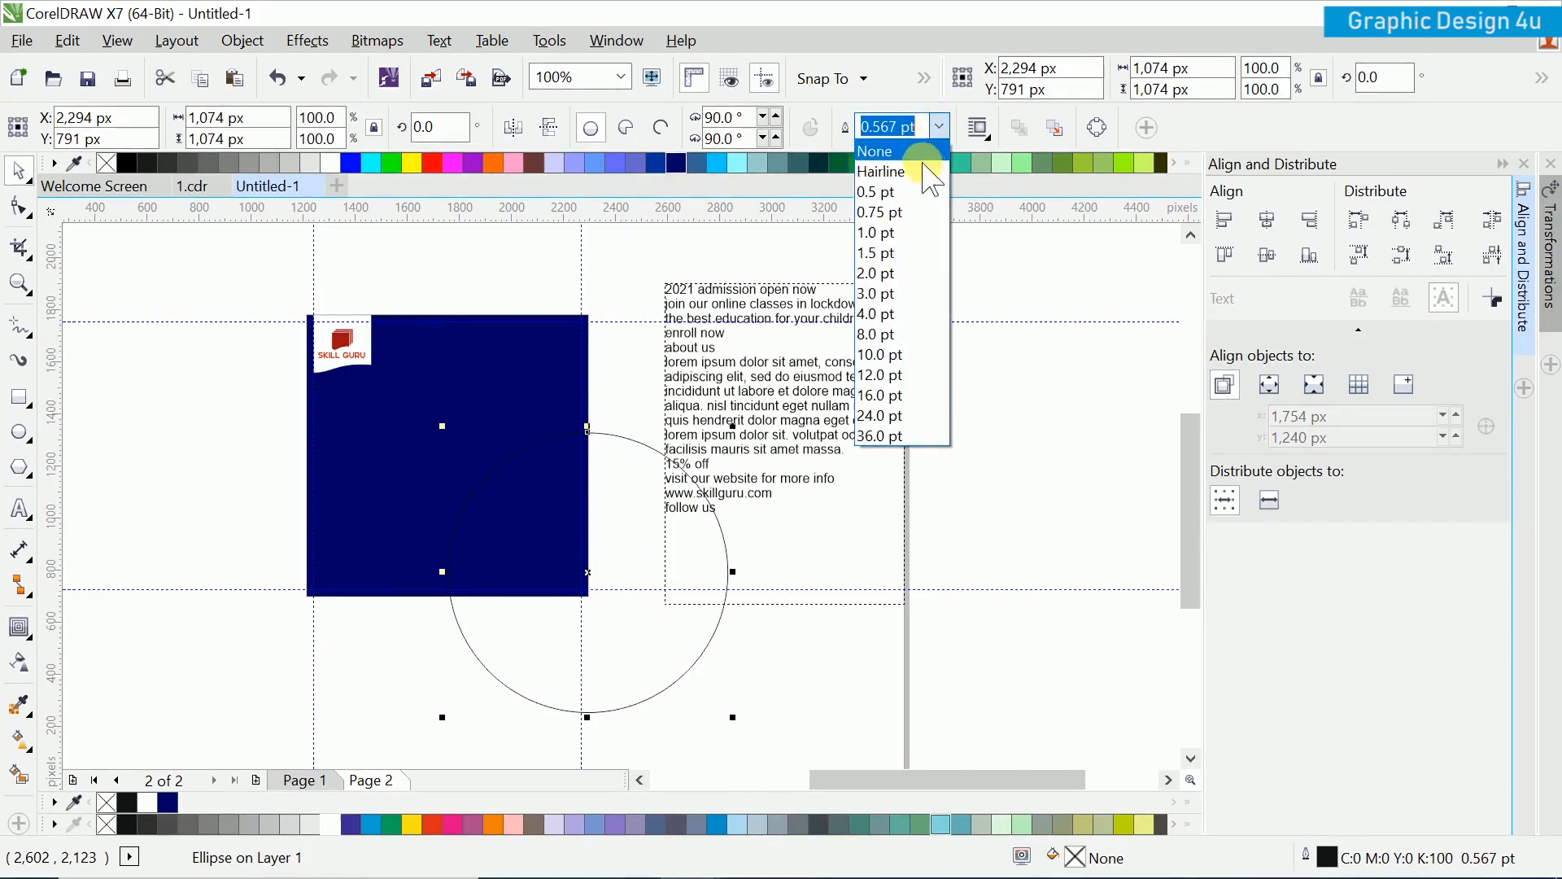
left_click(877, 274)
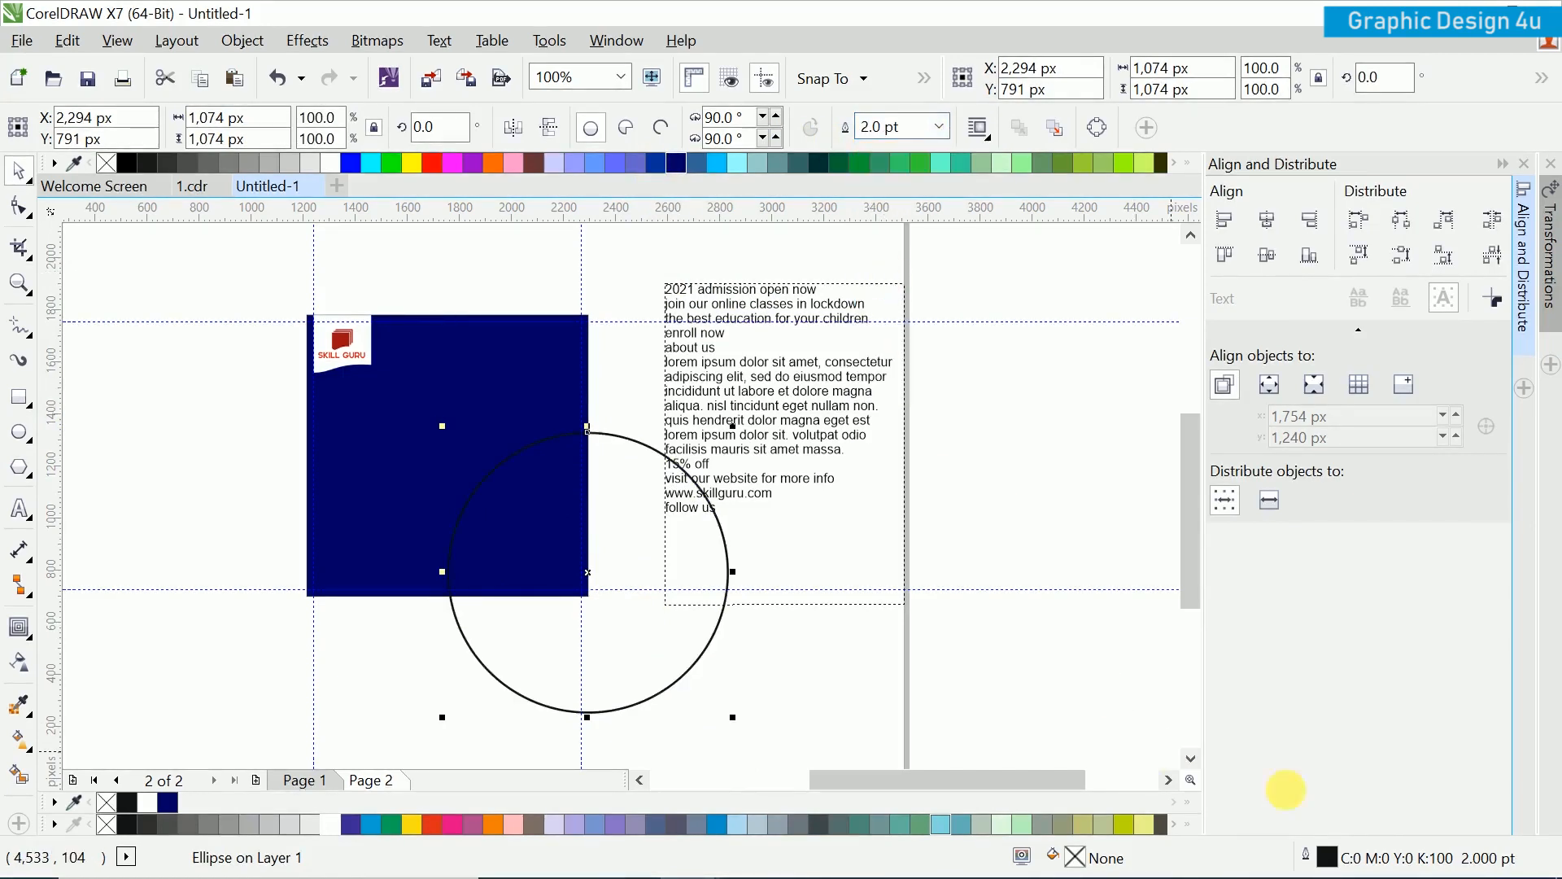
Step: Set the circle's outline color to blue (#003399), sampled from the color palette, and make the outline scale with the object
double_click(1329, 857)
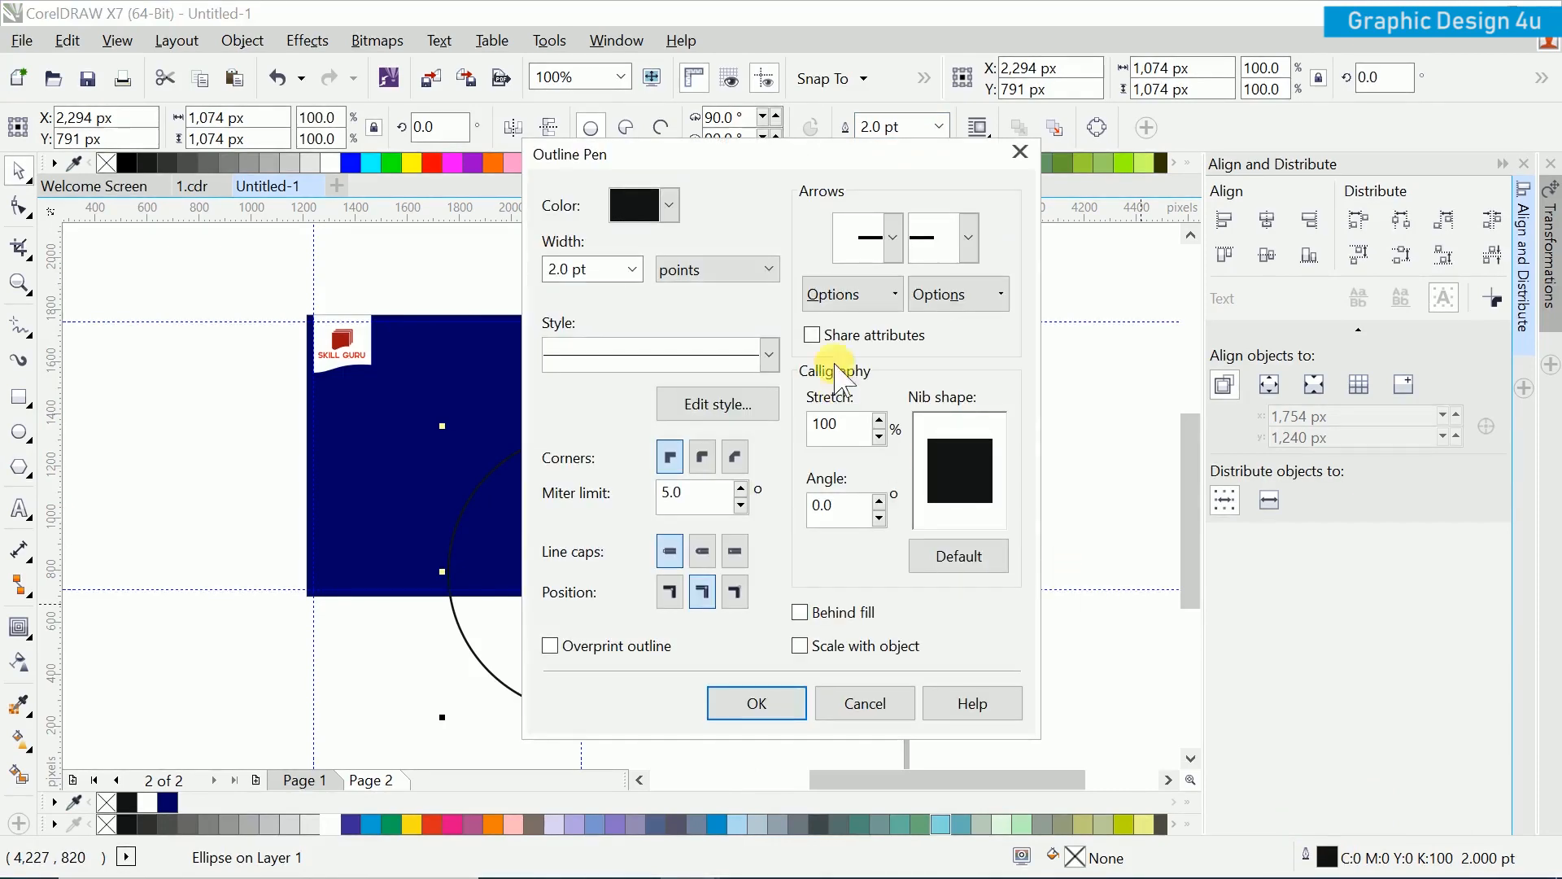
left_click(669, 205)
left_click(732, 153)
left_click_drag(733, 153, 1030, 177)
left_click(911, 229)
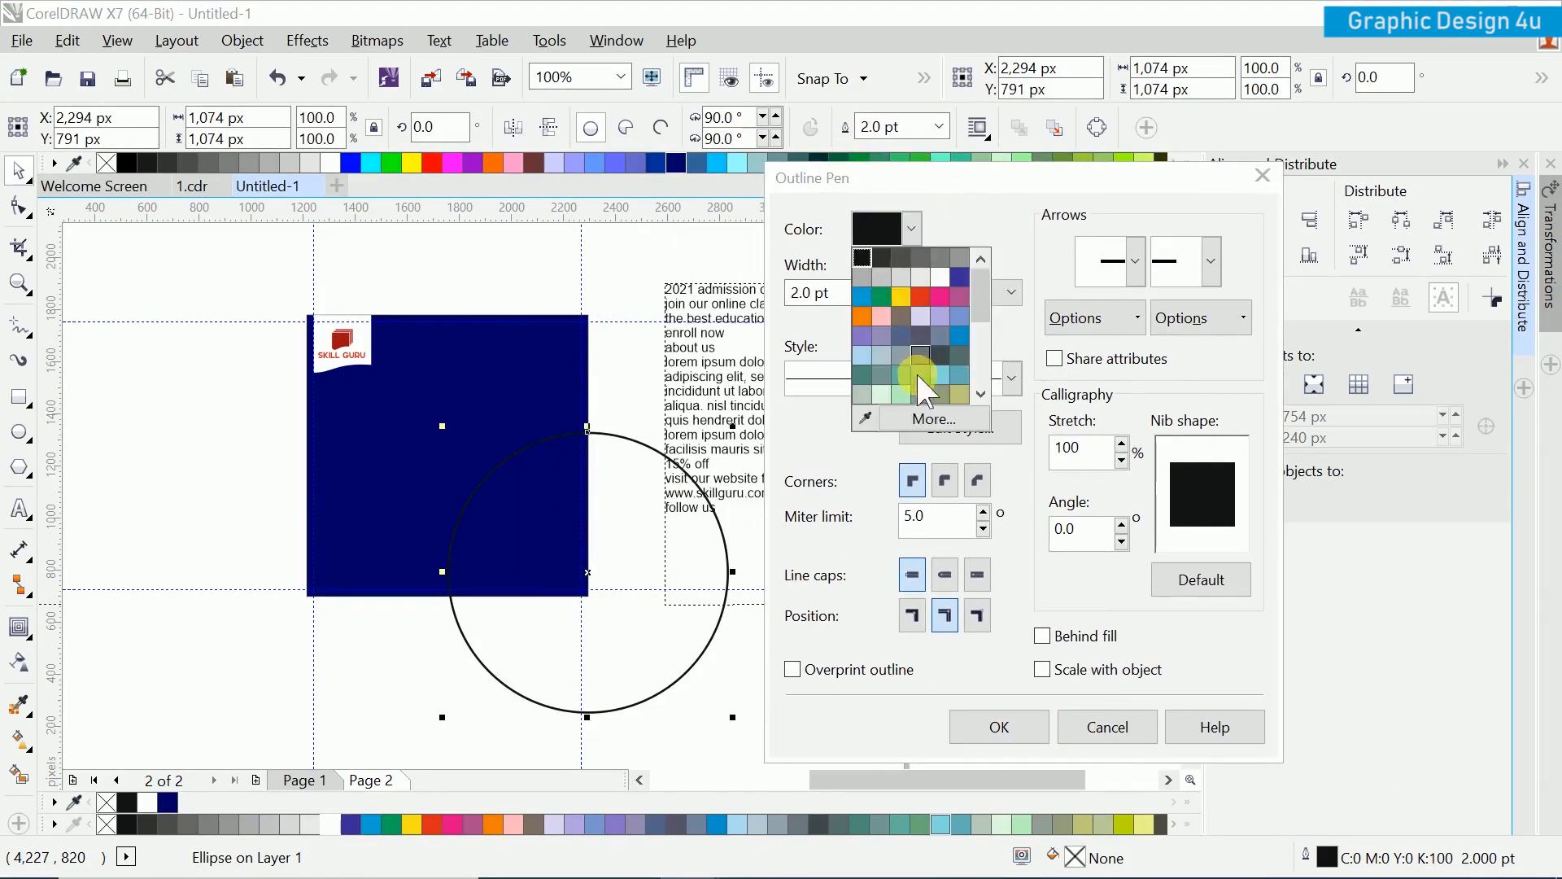
left_click(931, 420)
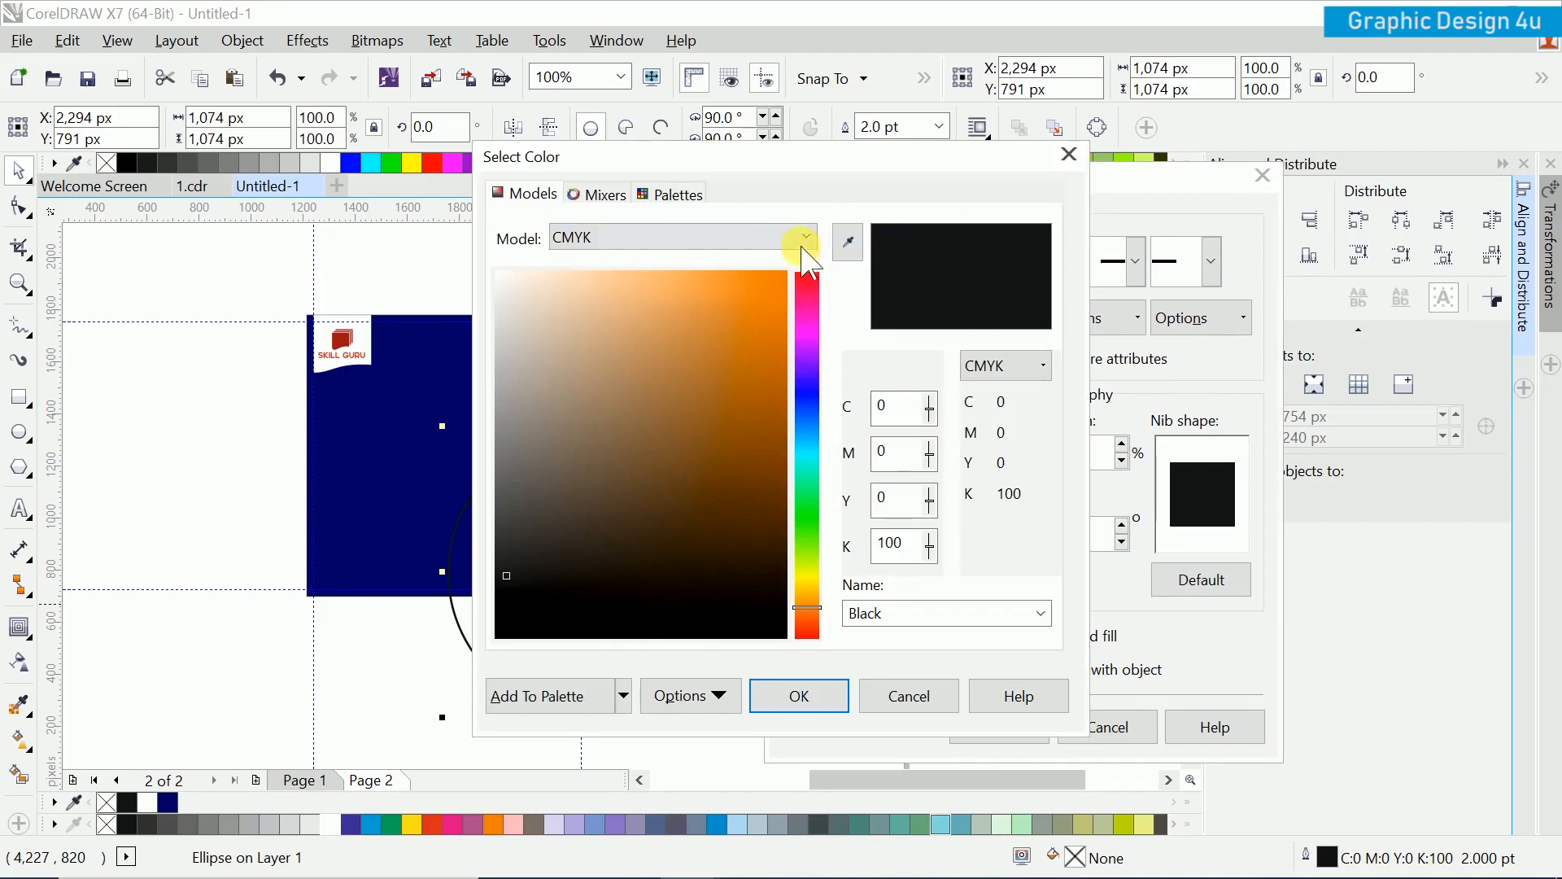
left_click(1070, 154)
left_click(911, 228)
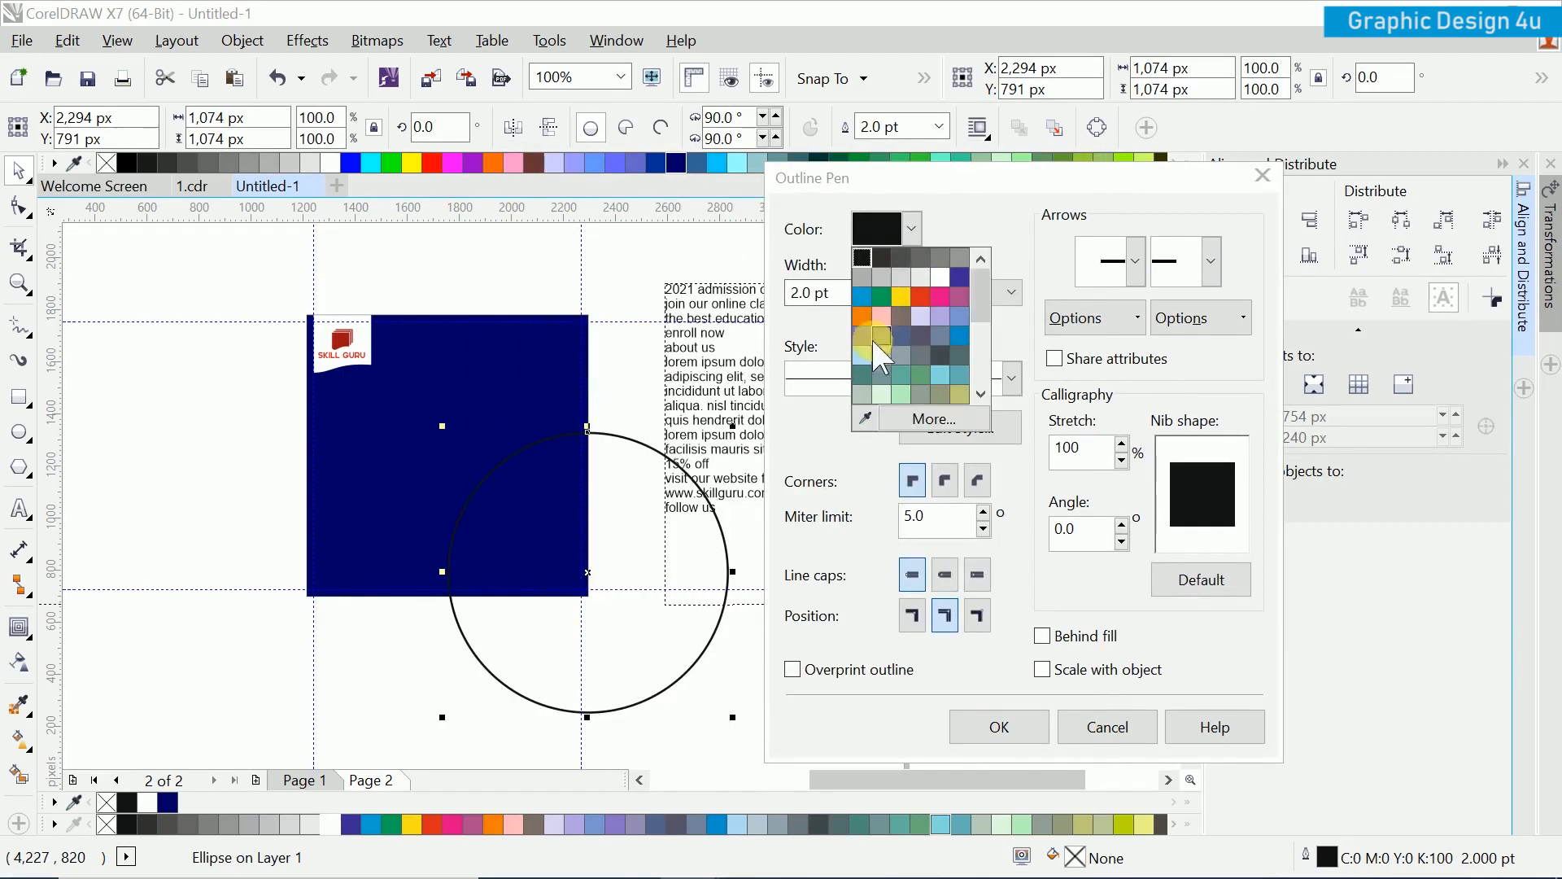
left_click(865, 422)
left_click(660, 165)
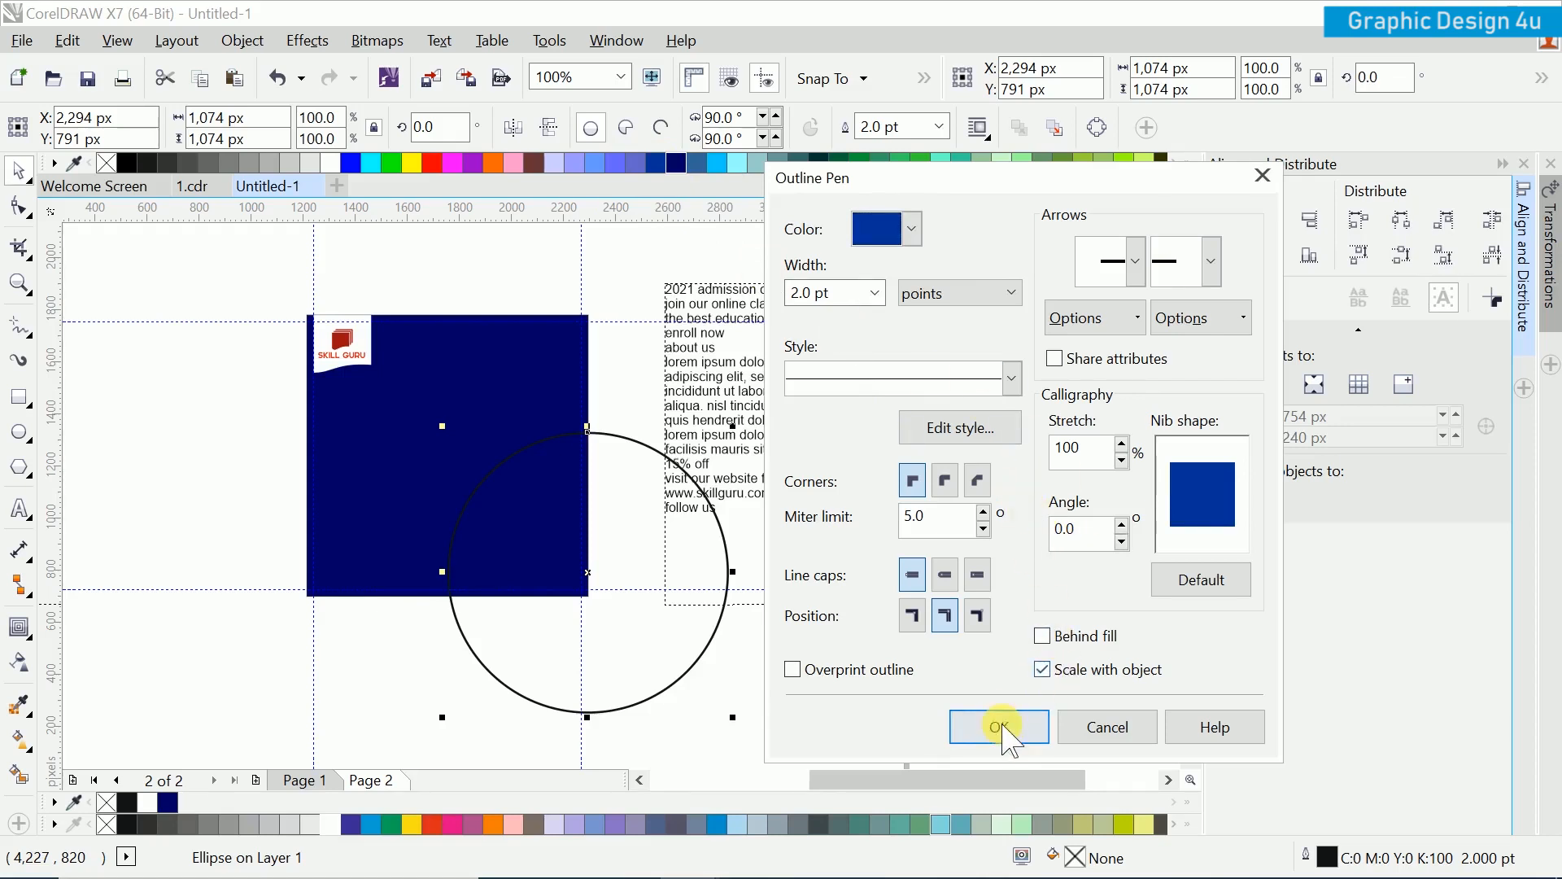
left_click(999, 726)
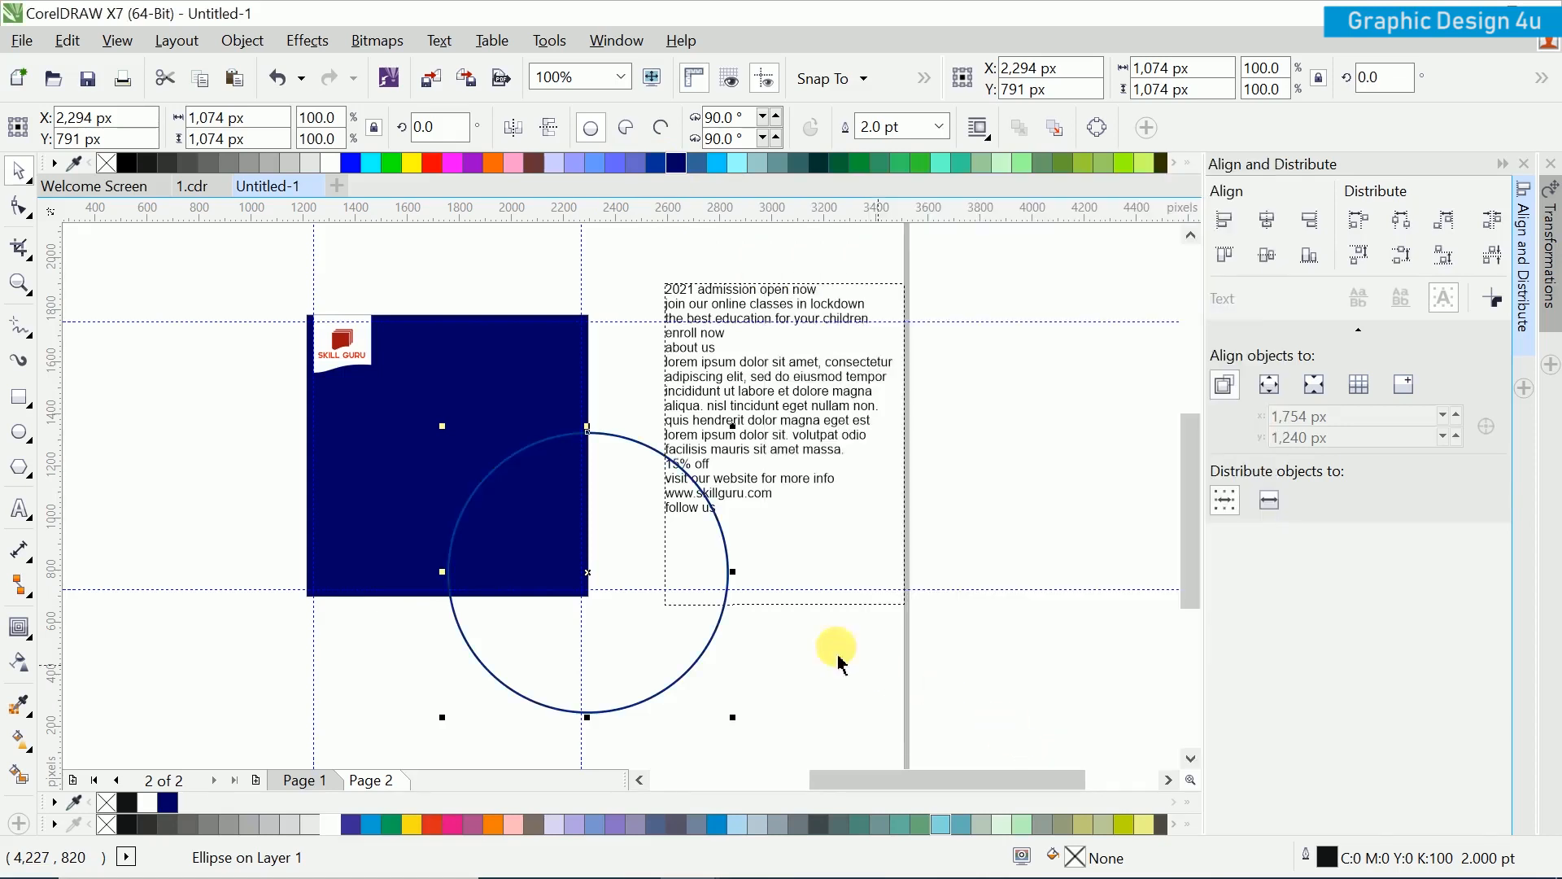
Step: Set the circle's outline width to 4.0 pt
left_click(940, 126)
left_click(901, 323)
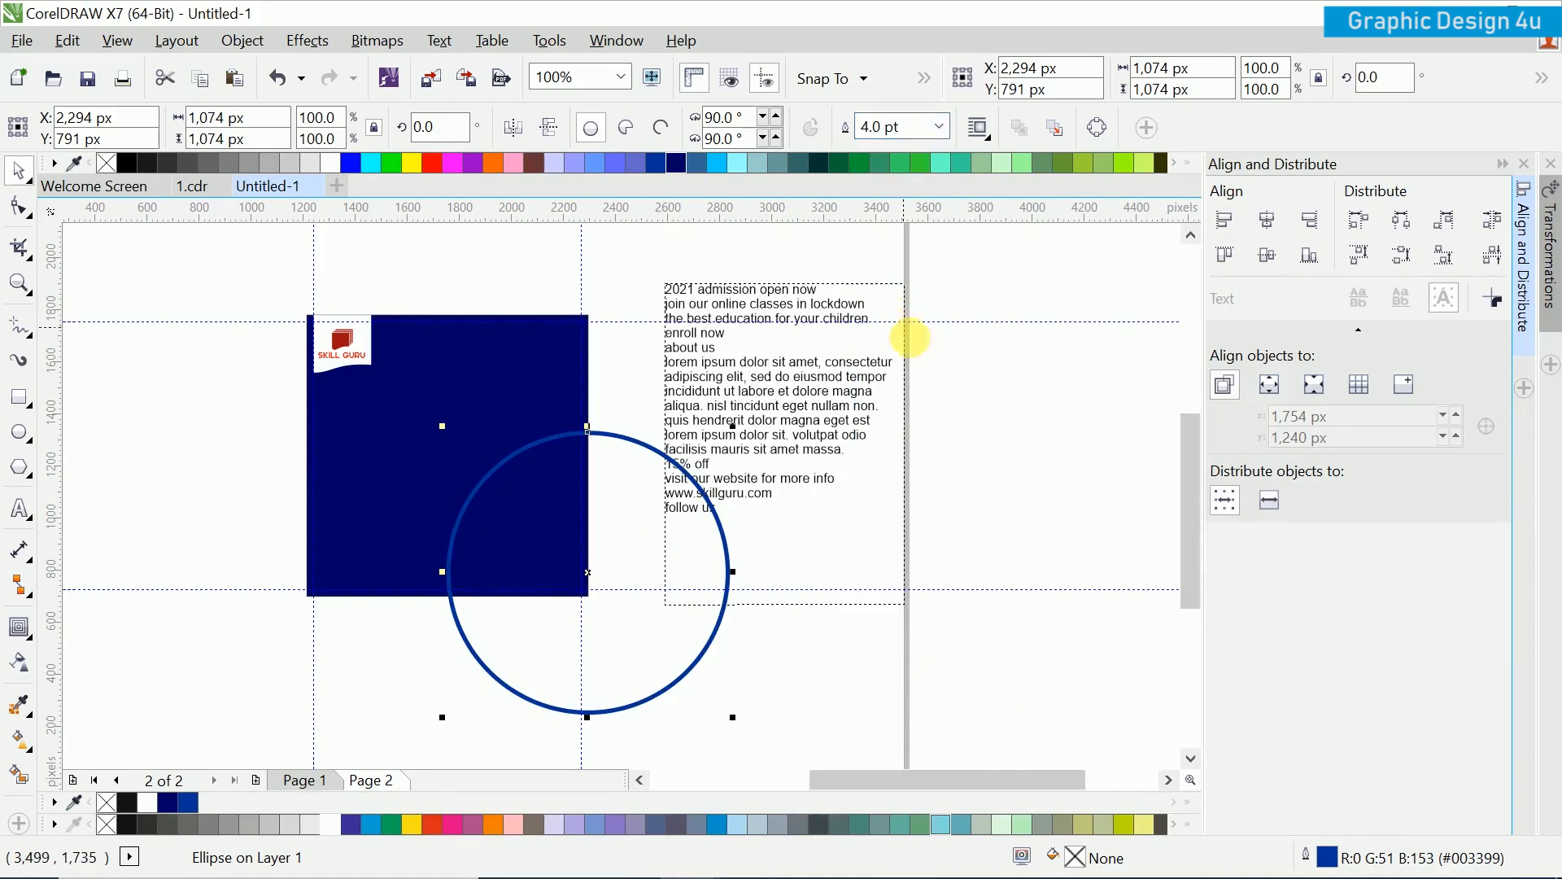
left_click(1022, 452)
left_click(631, 476)
left_click_drag(631, 476, 614, 479)
left_click(990, 549)
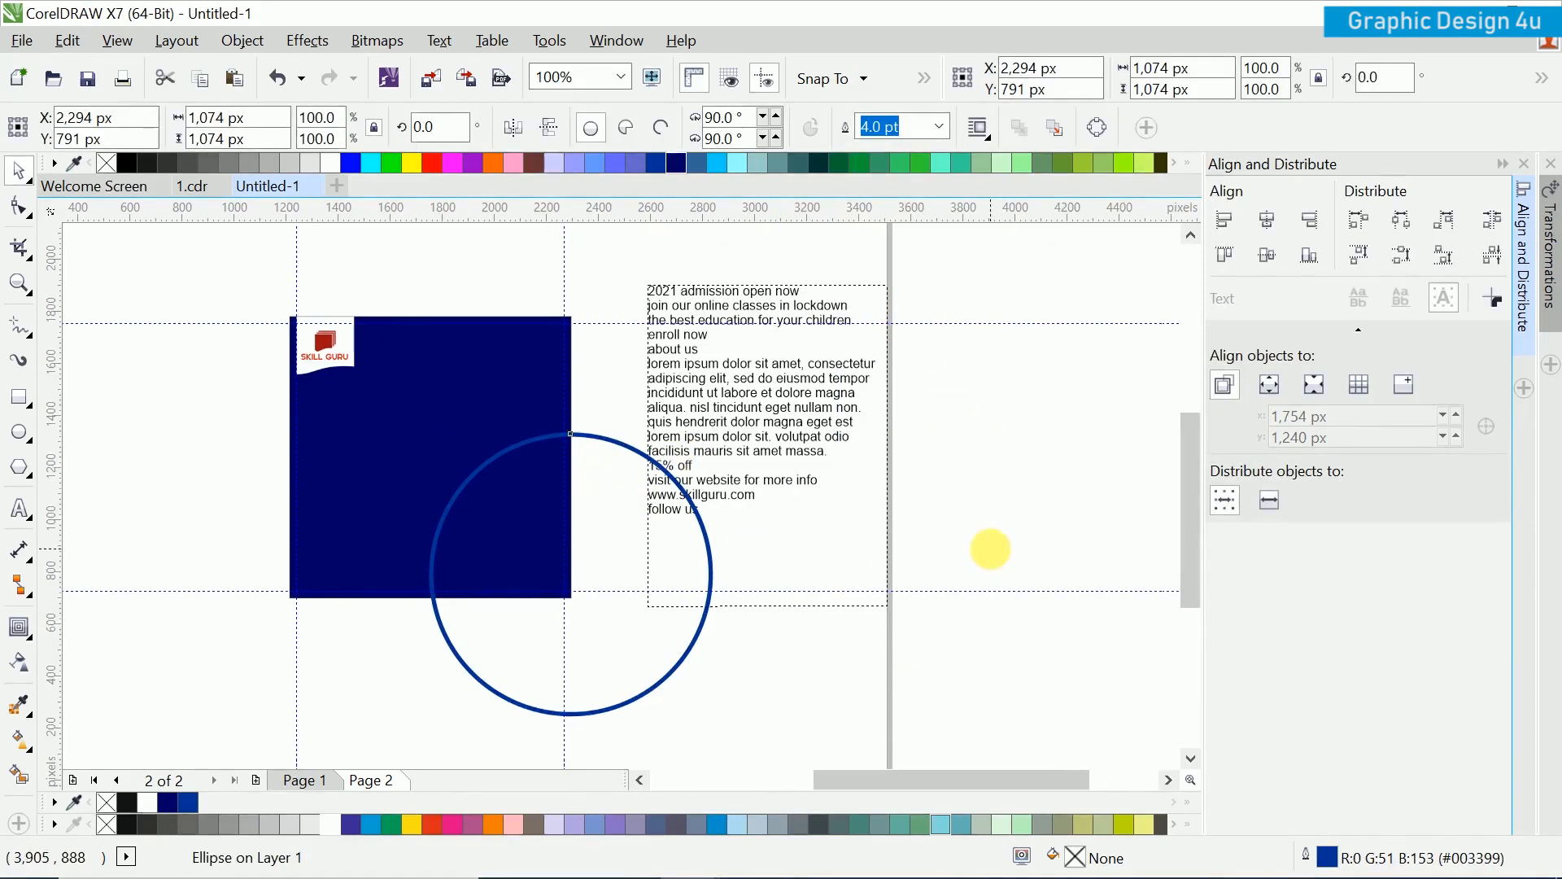
Step: Bring the photo of the graduate in cap and gown onto Page 2 from another window
key("alt+Tab")
left_click(774, 406)
left_click_drag(974, 564, 972, 440)
key("alt+Tab")
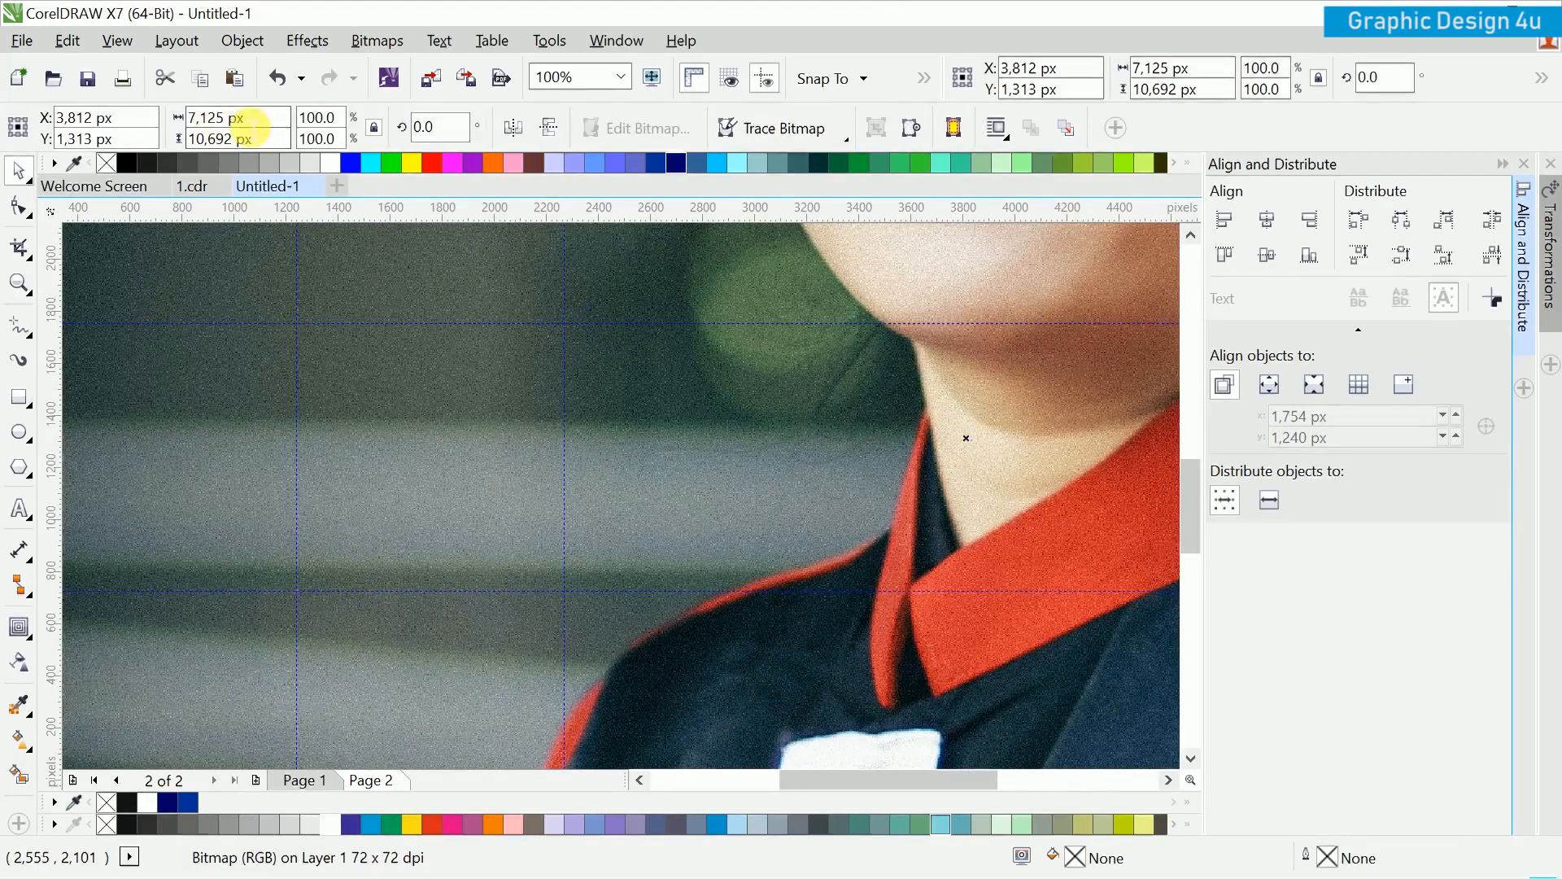
Step: Scale the graduate photo down to about 798 by 1,197 px
left_click(250, 124)
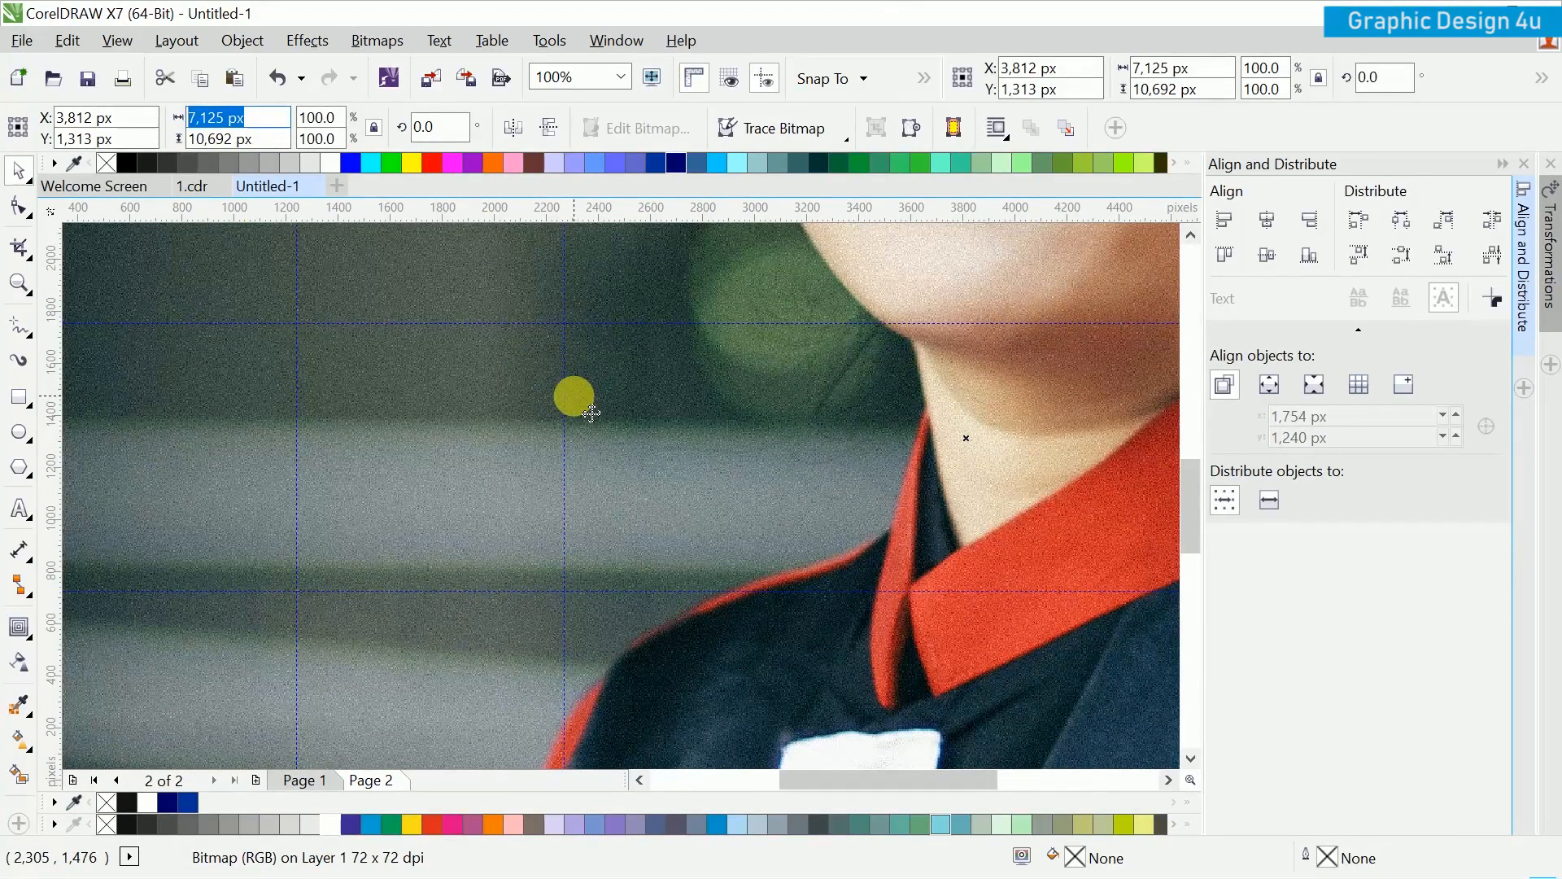
type("200")
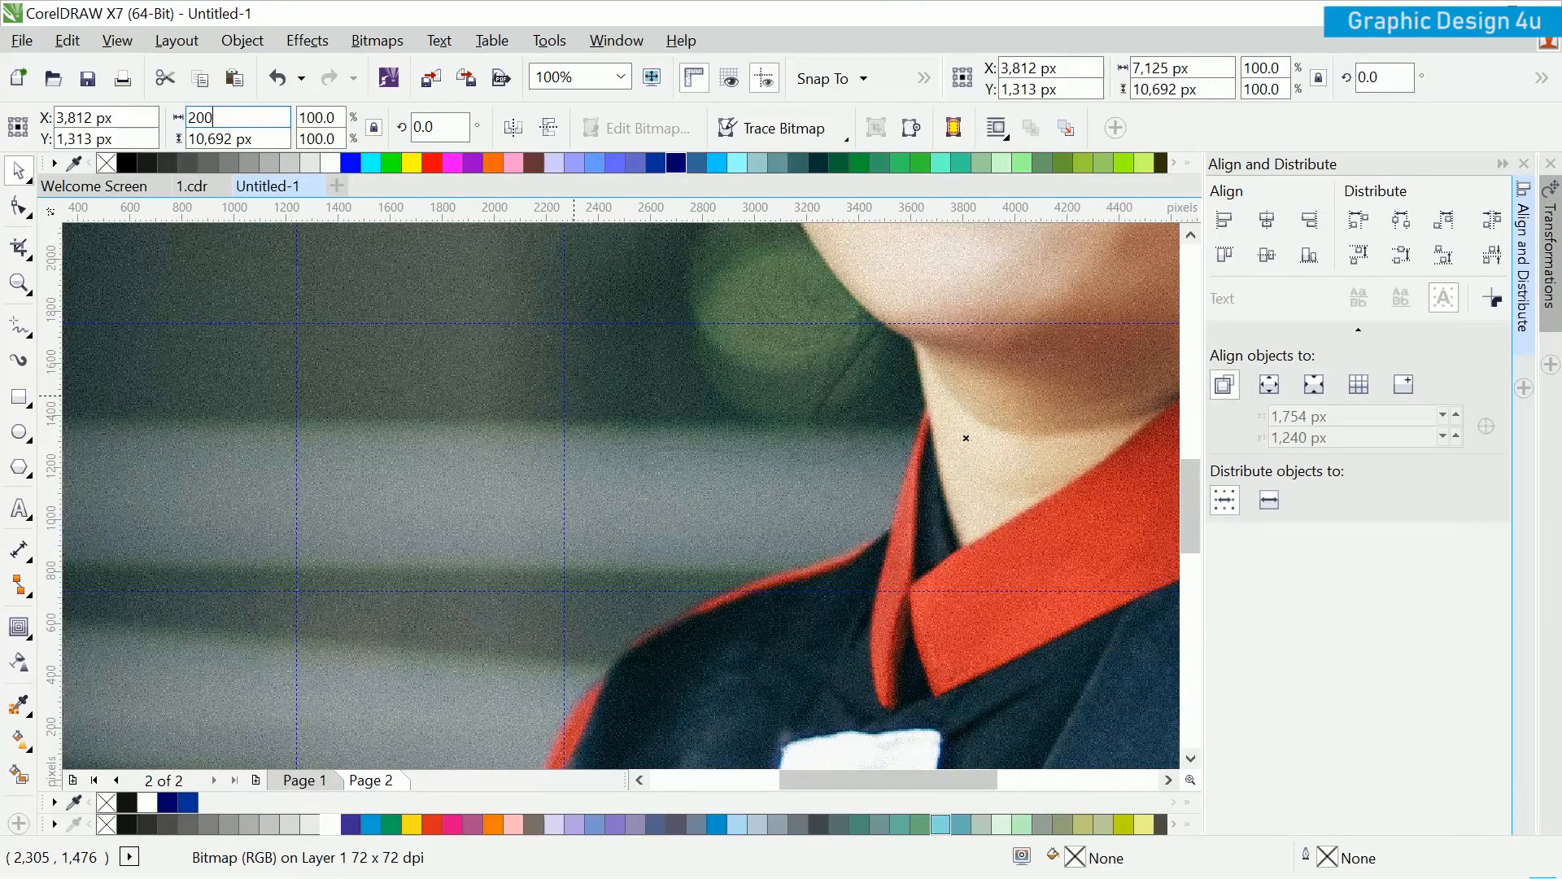
key("Return")
left_click_drag(934, 481, 671, 718)
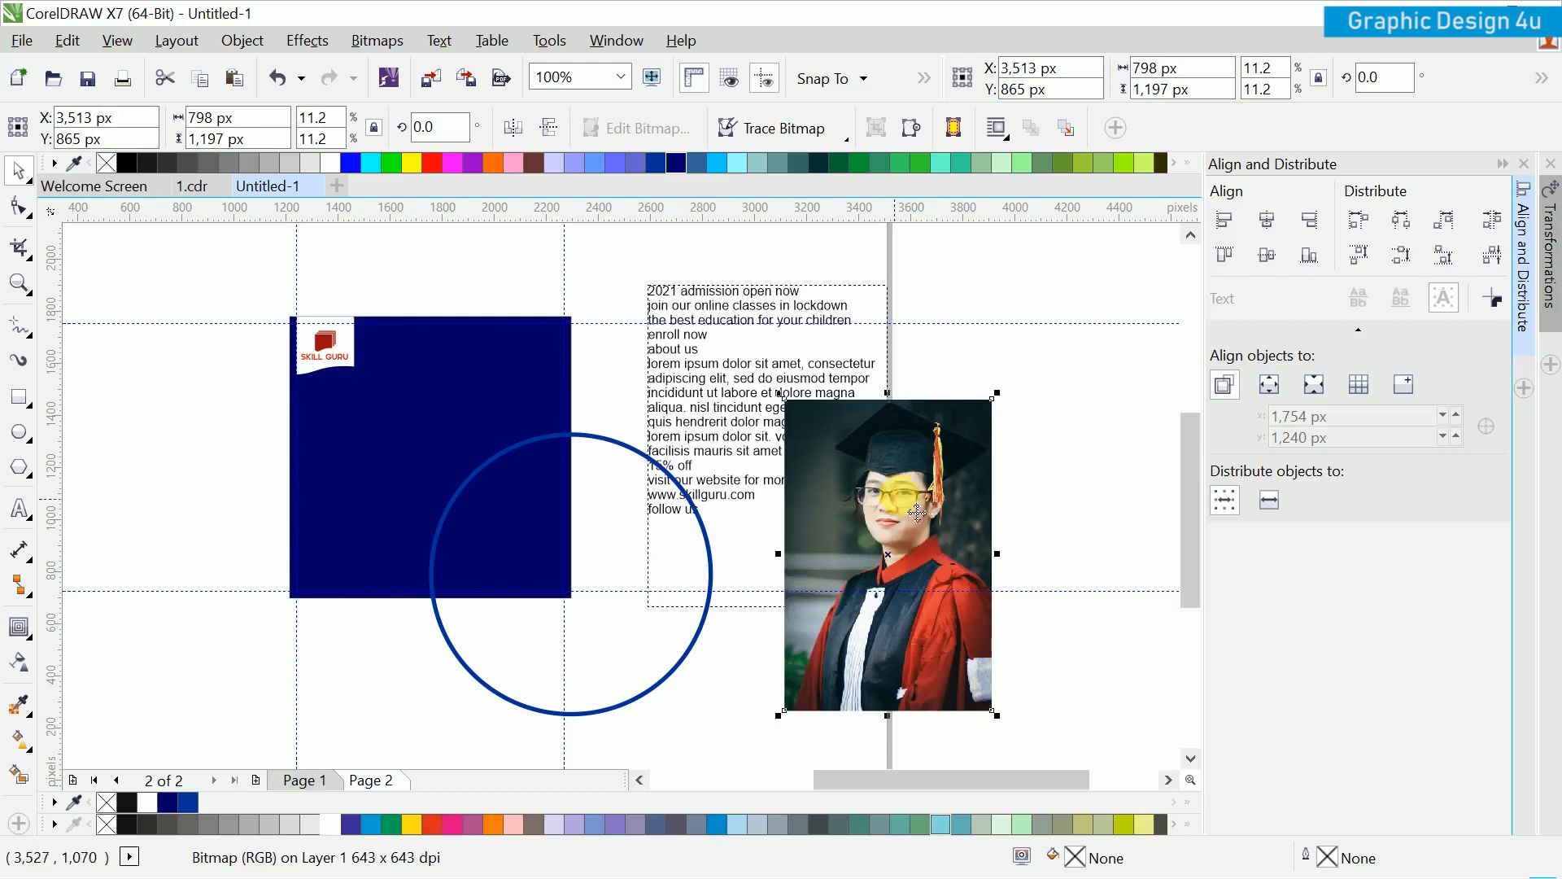
Step: Move the graduate photo over the left part of the blue-outlined circle and PowerClip it inside the circle
left_click_drag(941, 559, 570, 583)
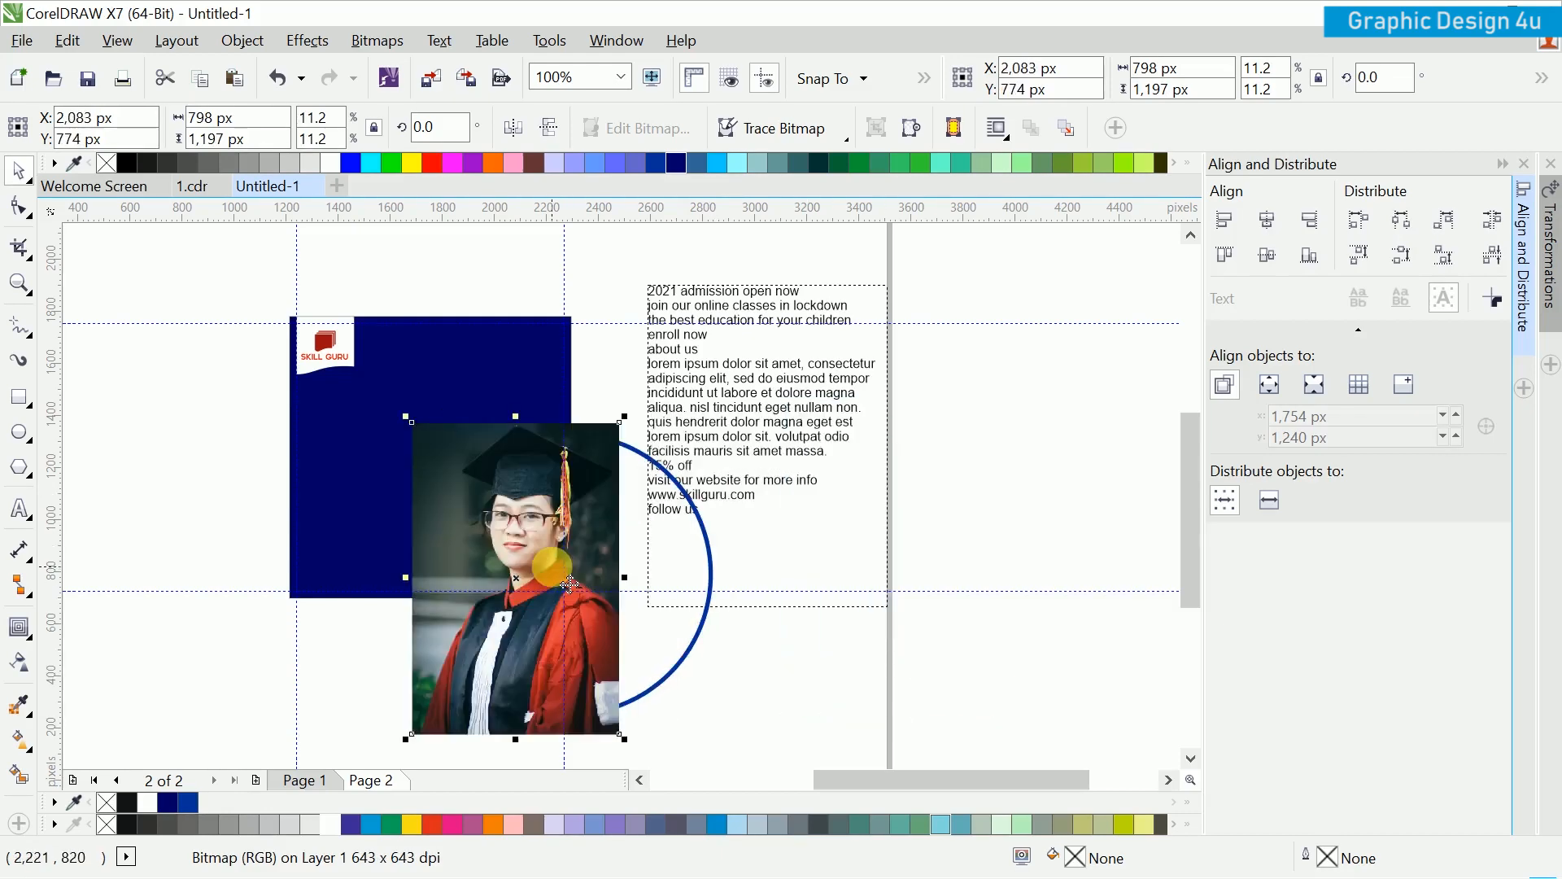
right_click(606, 496)
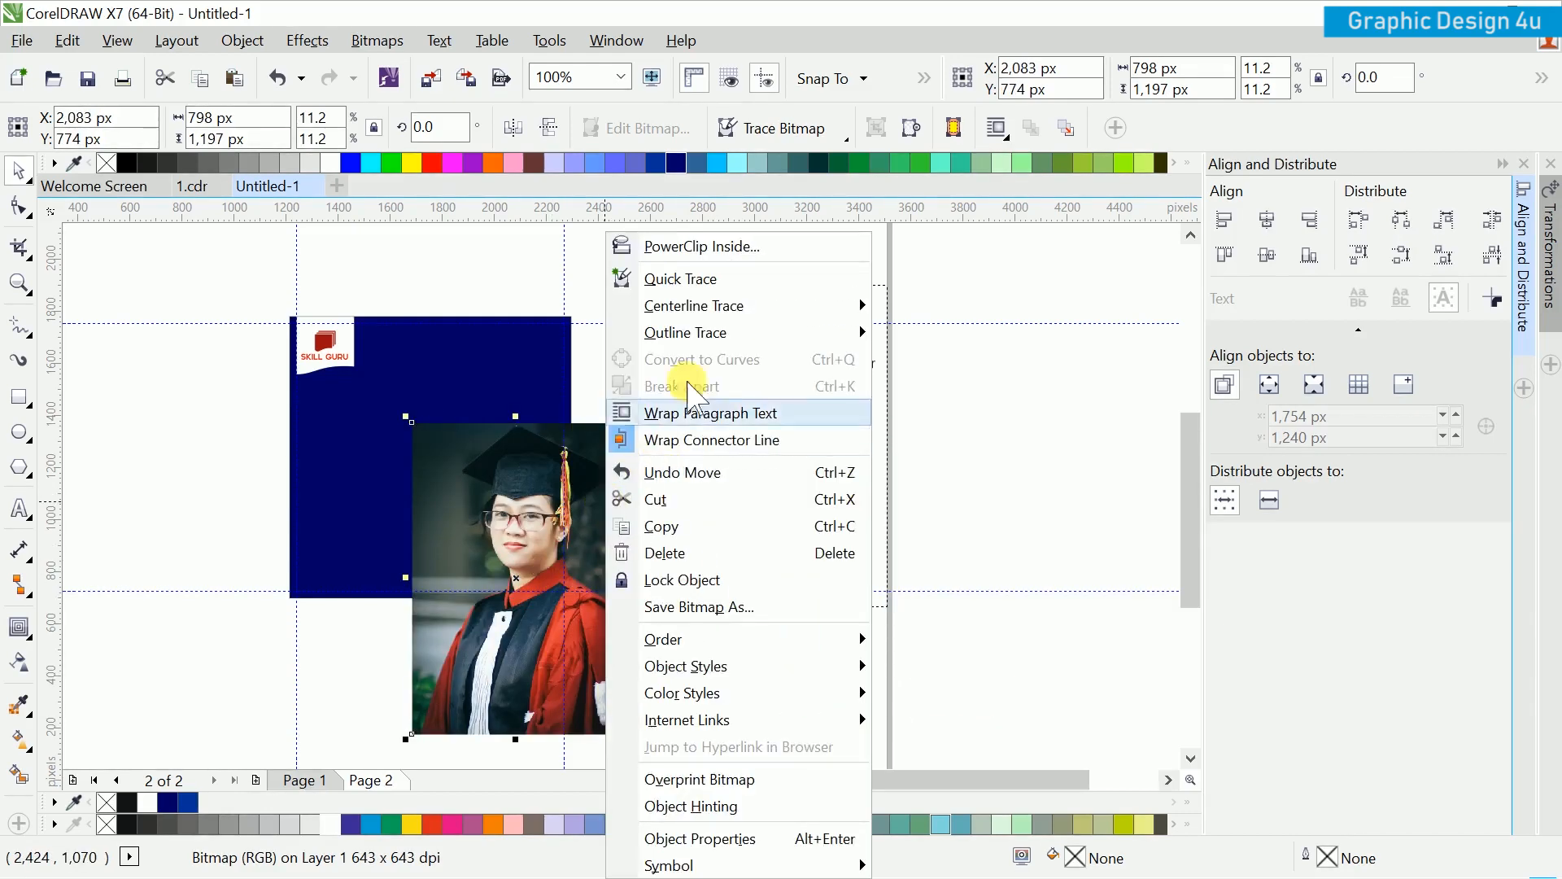
left_click(715, 247)
left_click(657, 525)
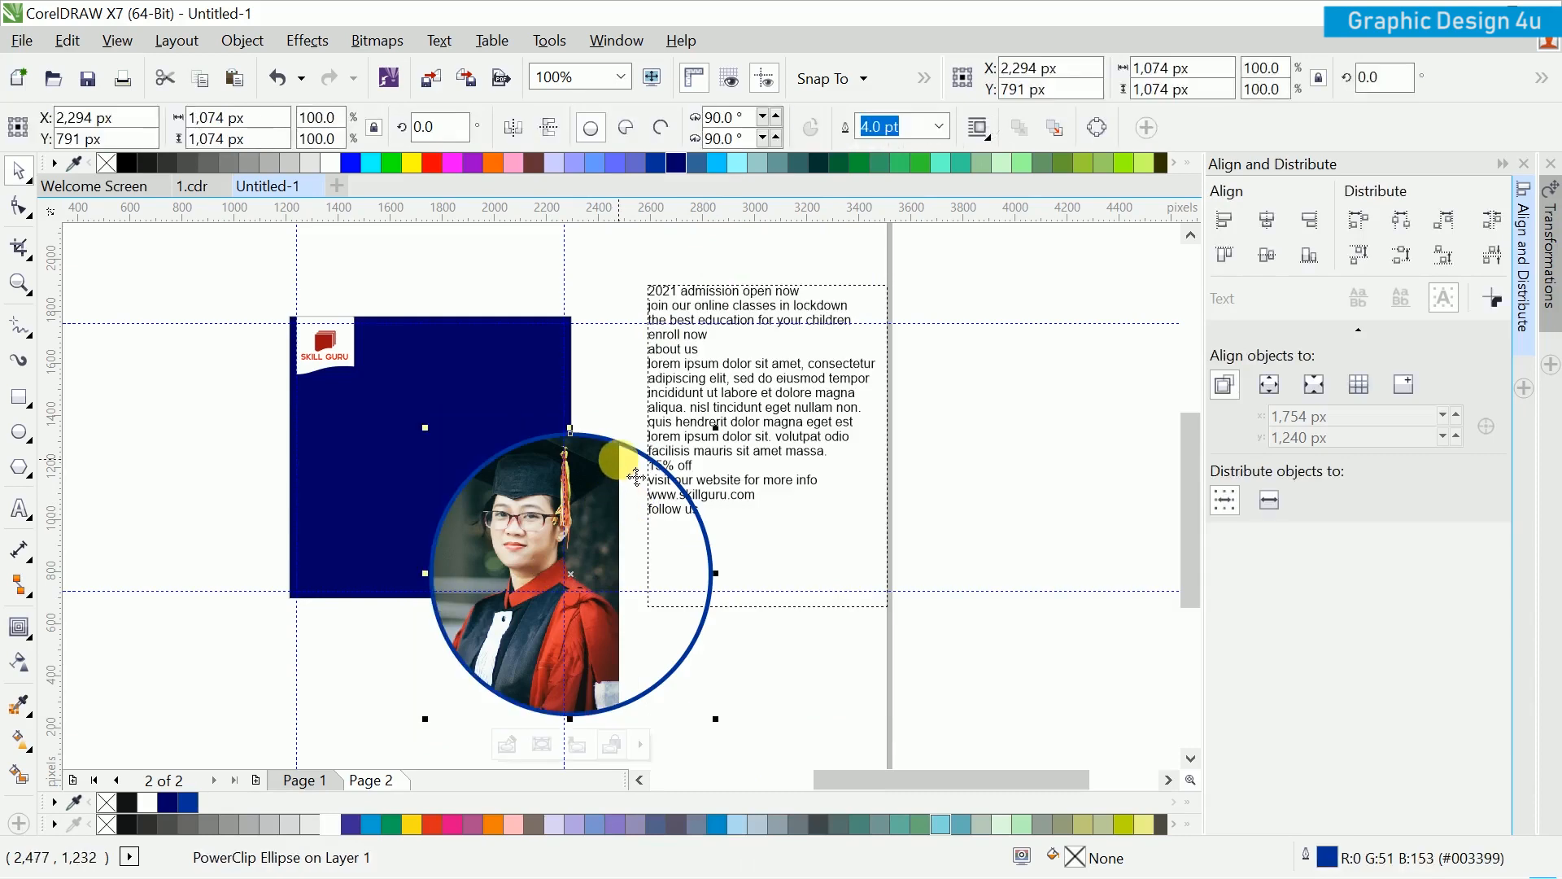
Step: Scale the circle with the clipped photo down to about 933 px in diameter, keeping its proportions
left_click_drag(642, 464, 663, 477)
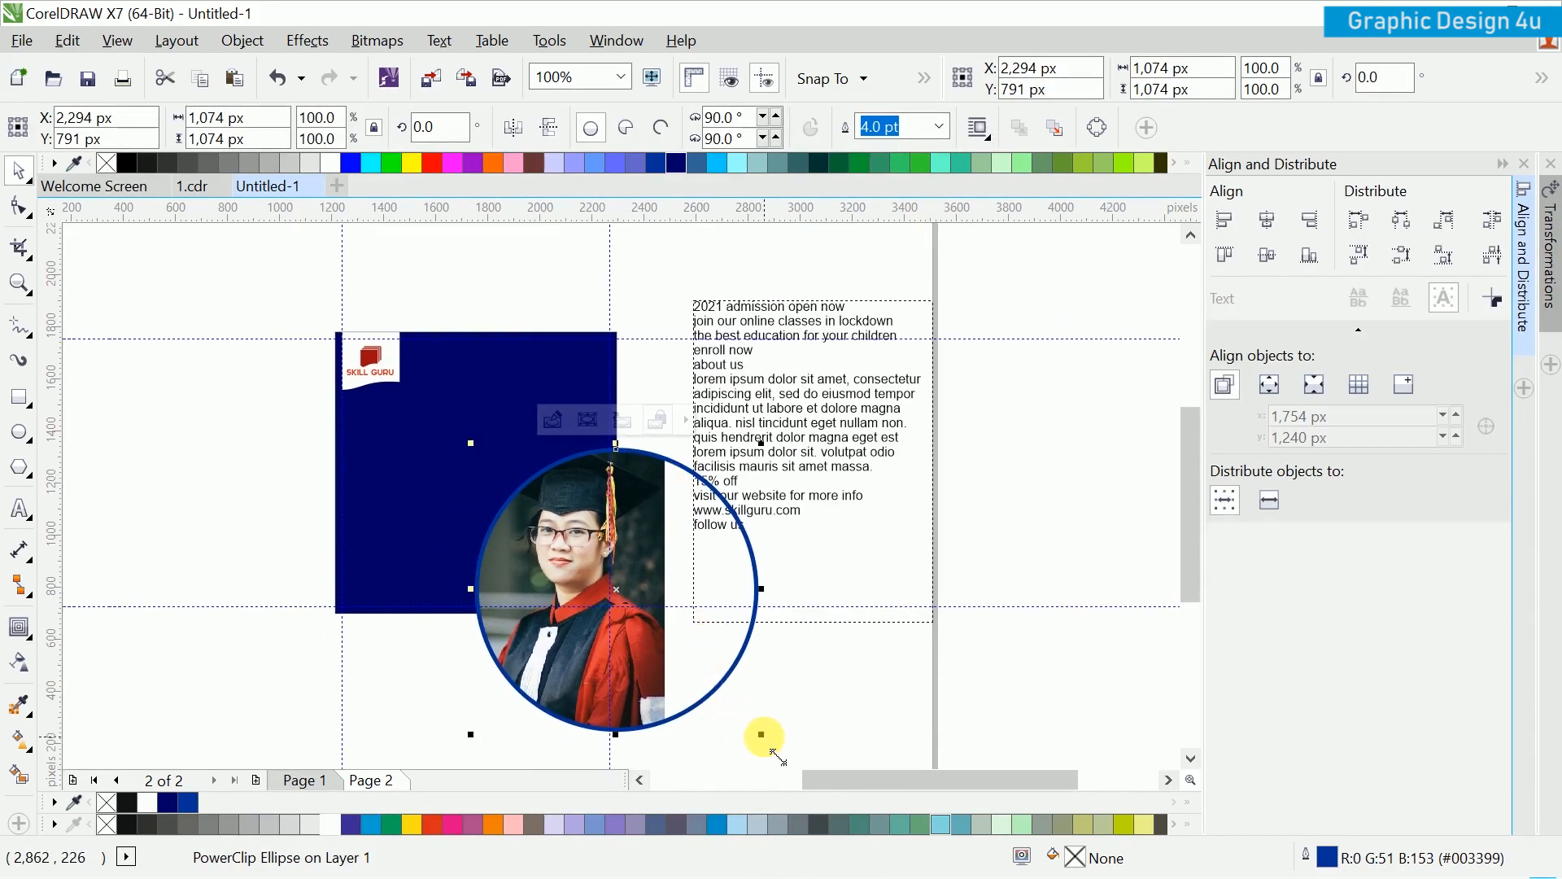
left_click_drag(778, 758, 742, 722)
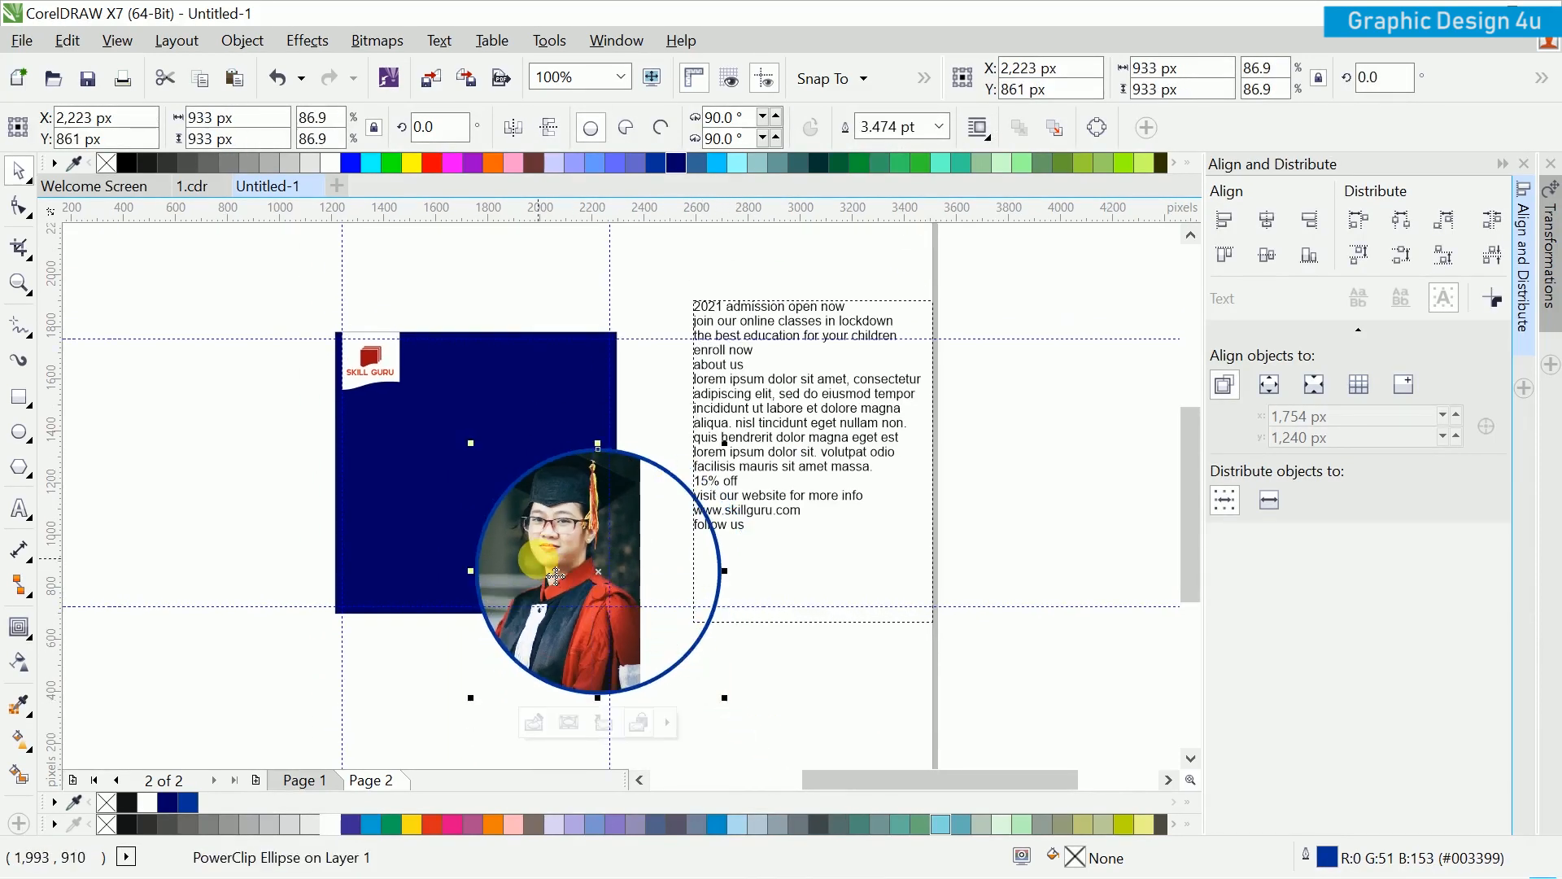
scroll(555, 576, "up", 2)
scroll(684, 512, "down", 2)
right_click(805, 507)
left_click(866, 166)
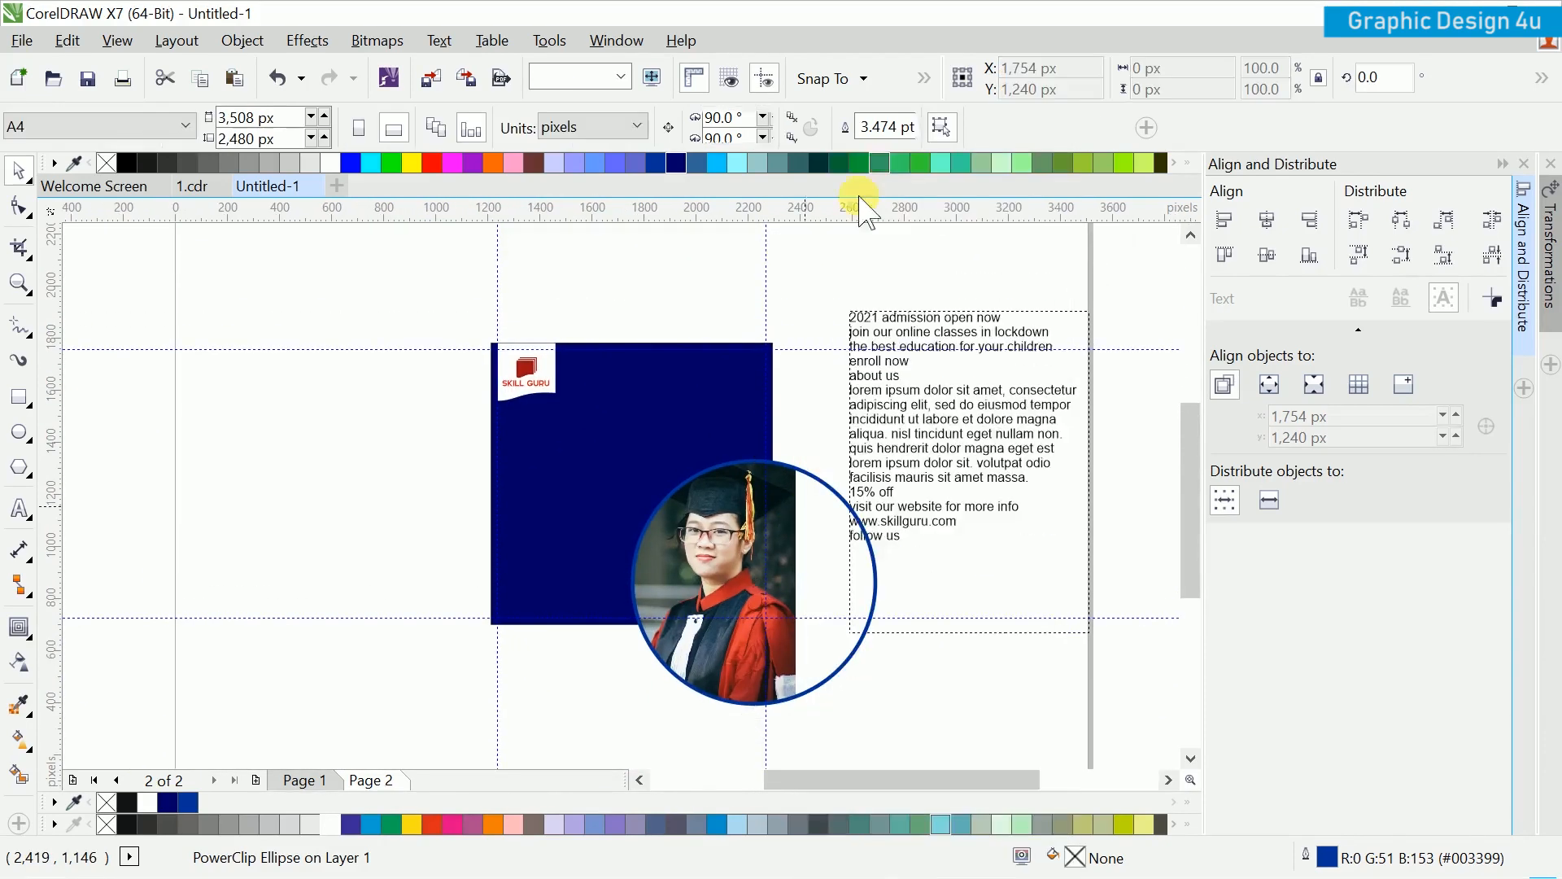
Step: PowerClip the circular graduate photo inside the navy square
left_click(736, 358)
scroll(781, 443, "up", 1)
scroll(820, 506, "down", 1)
key("Escape")
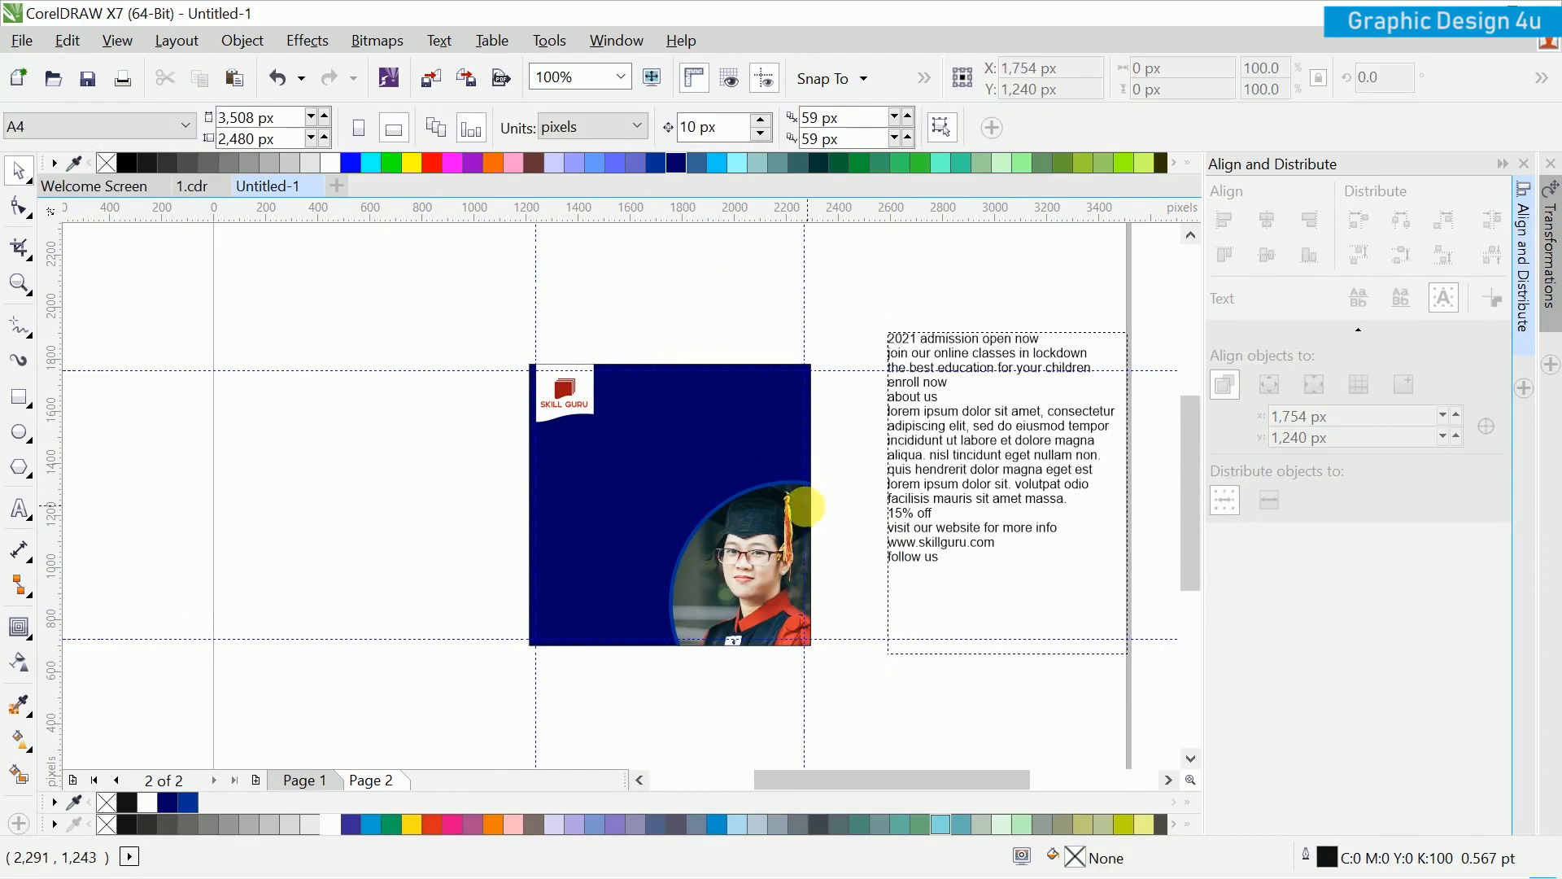
Step: Edit the navy square's PowerClip contents and shift the circular photo slightly up and to the left, finishing the edit
double_click(811, 518)
left_click(816, 529)
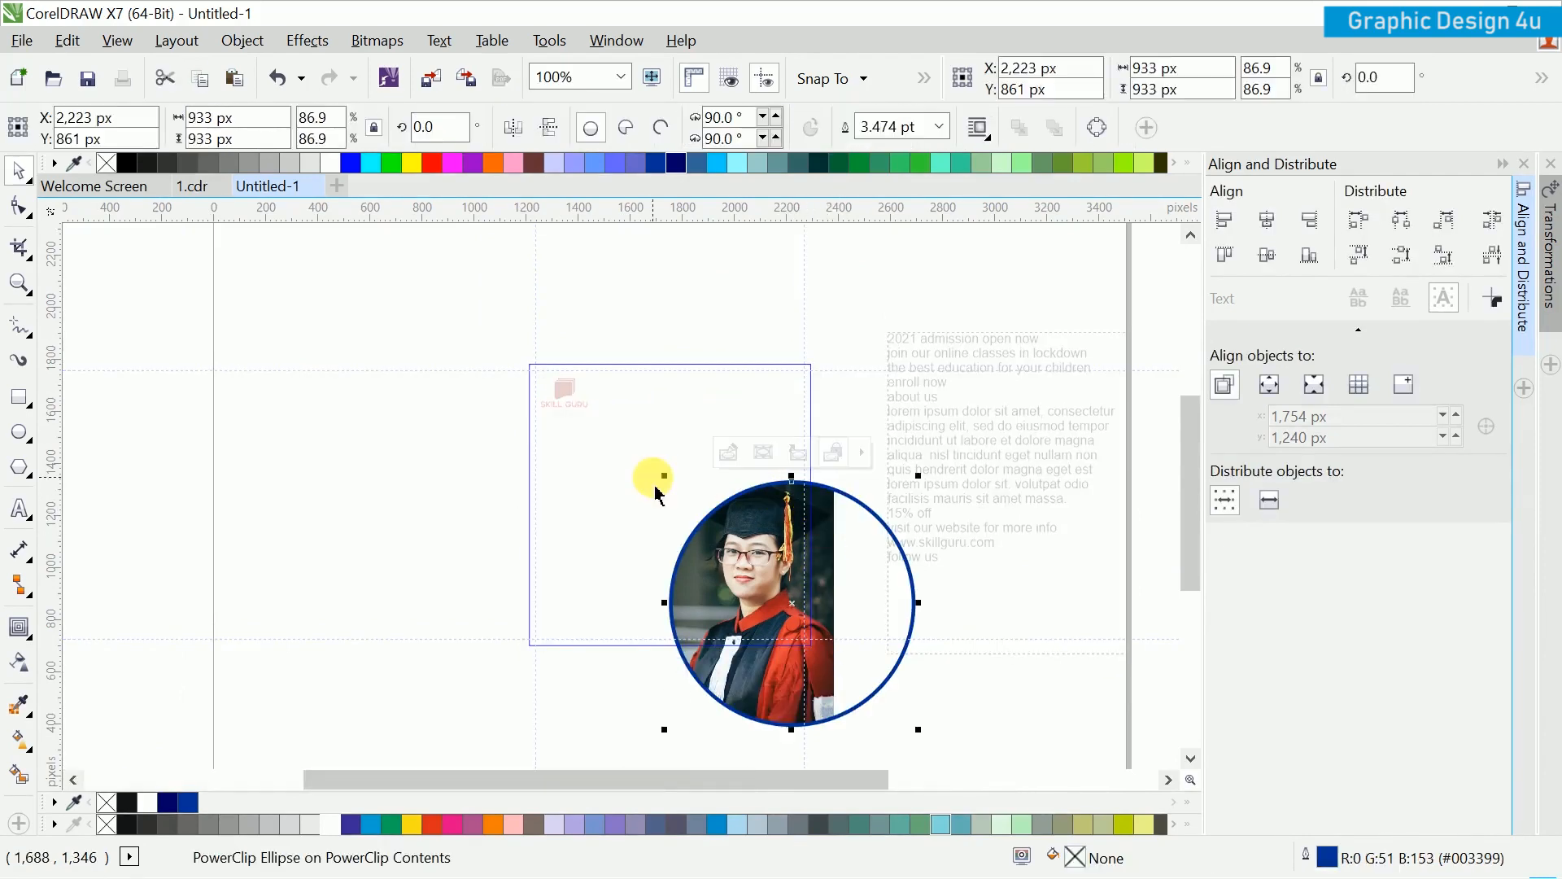
left_click_drag(672, 495, 651, 468)
left_click(455, 545)
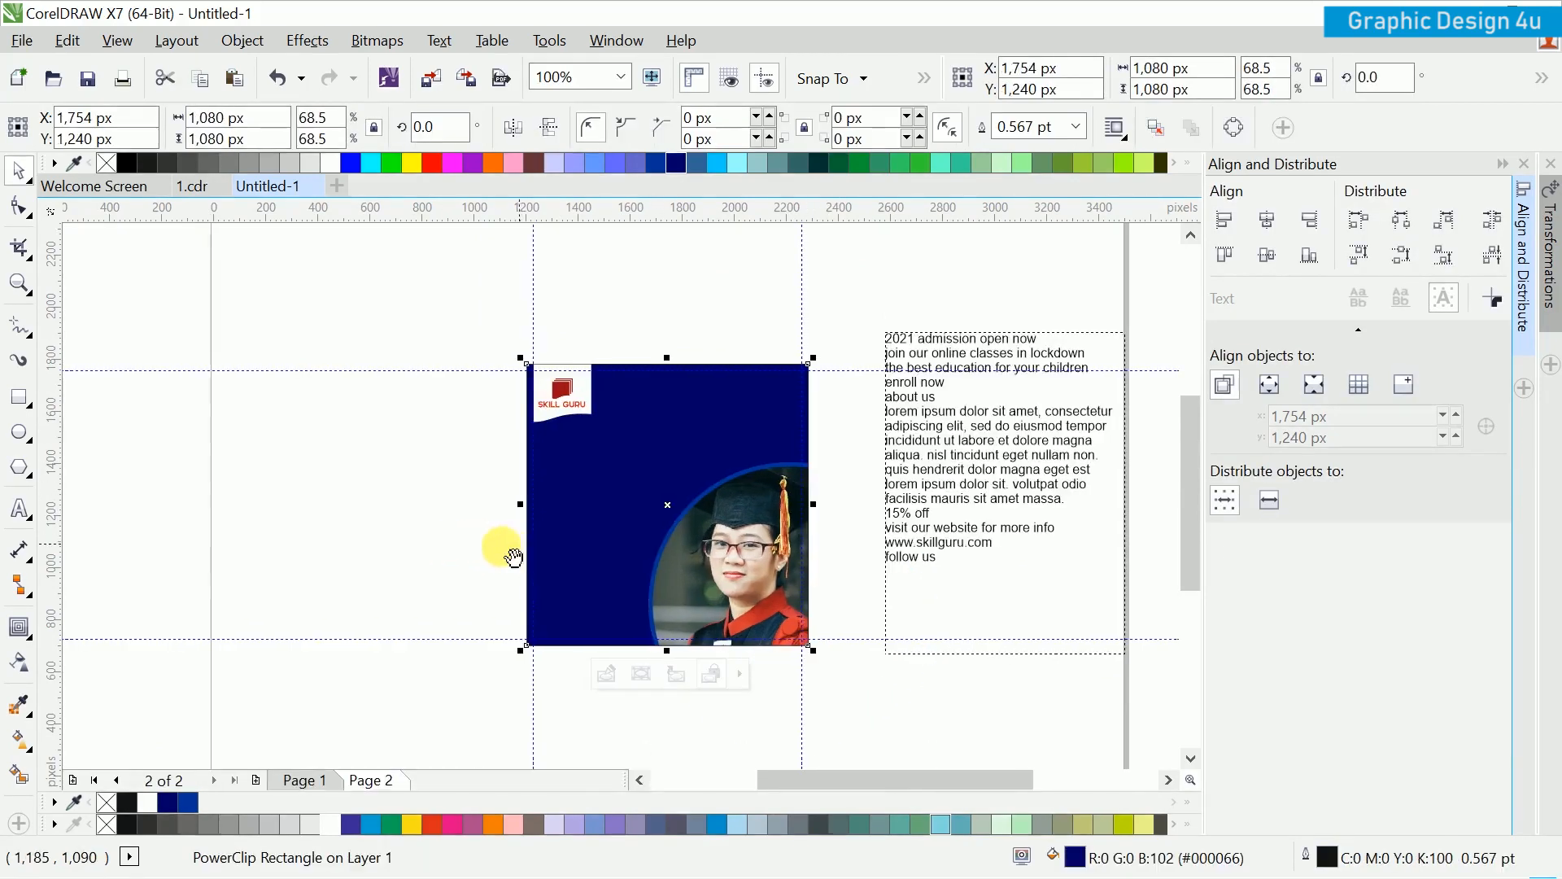
double_click(687, 435)
left_click(805, 316)
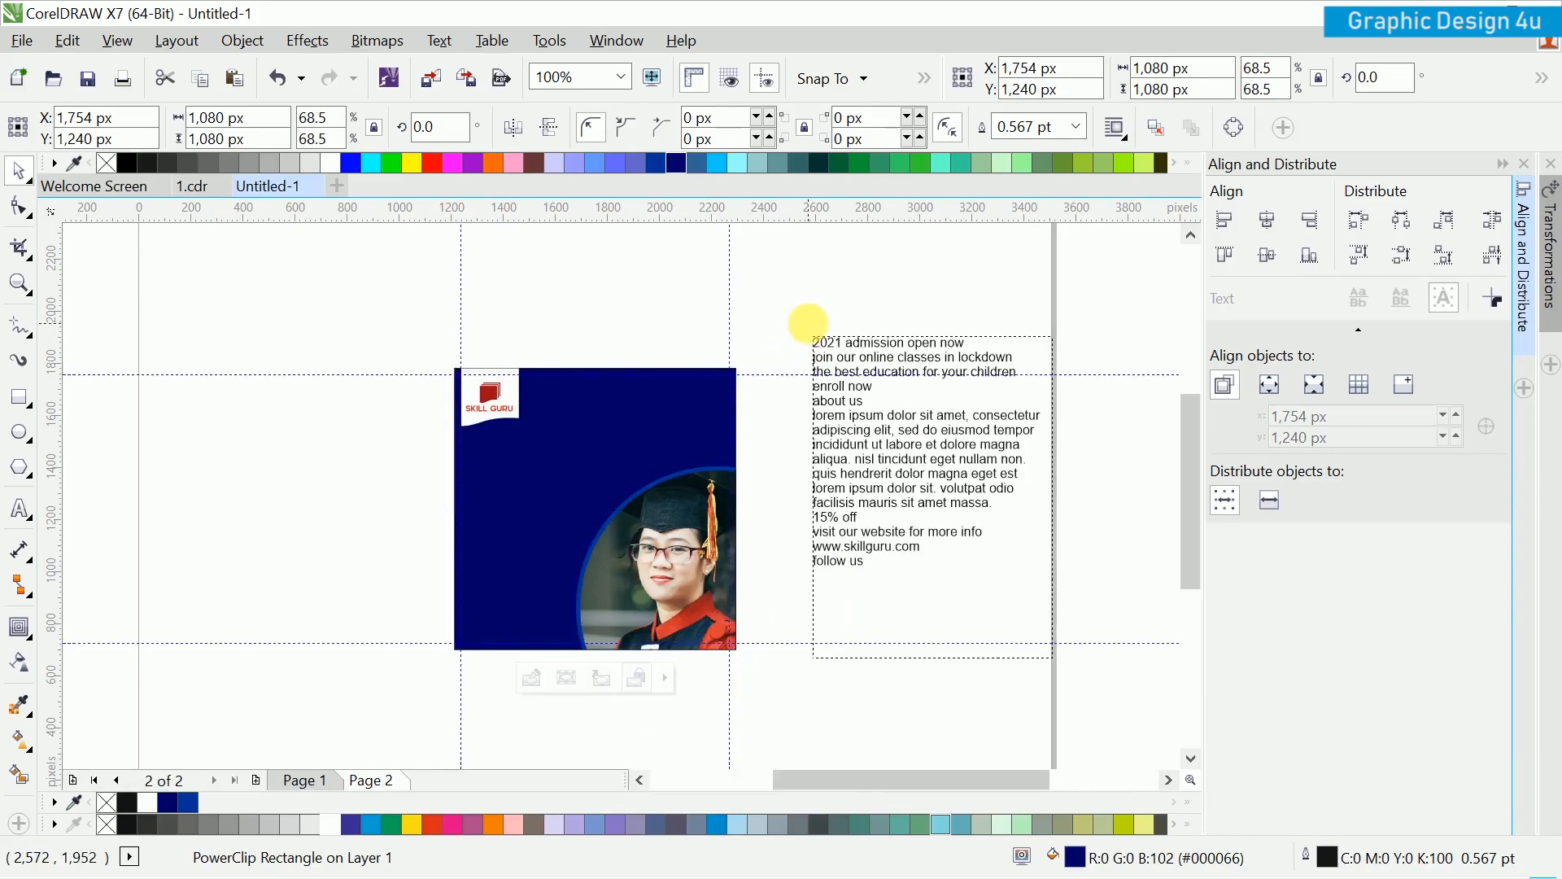
Step: Copy "2021" from the start of the ad text paragraph and delete it there along with its trailing space
double_click(826, 328)
scroll(827, 328, "up", 2)
left_click_drag(850, 358, 731, 355)
key("ctrl+c")
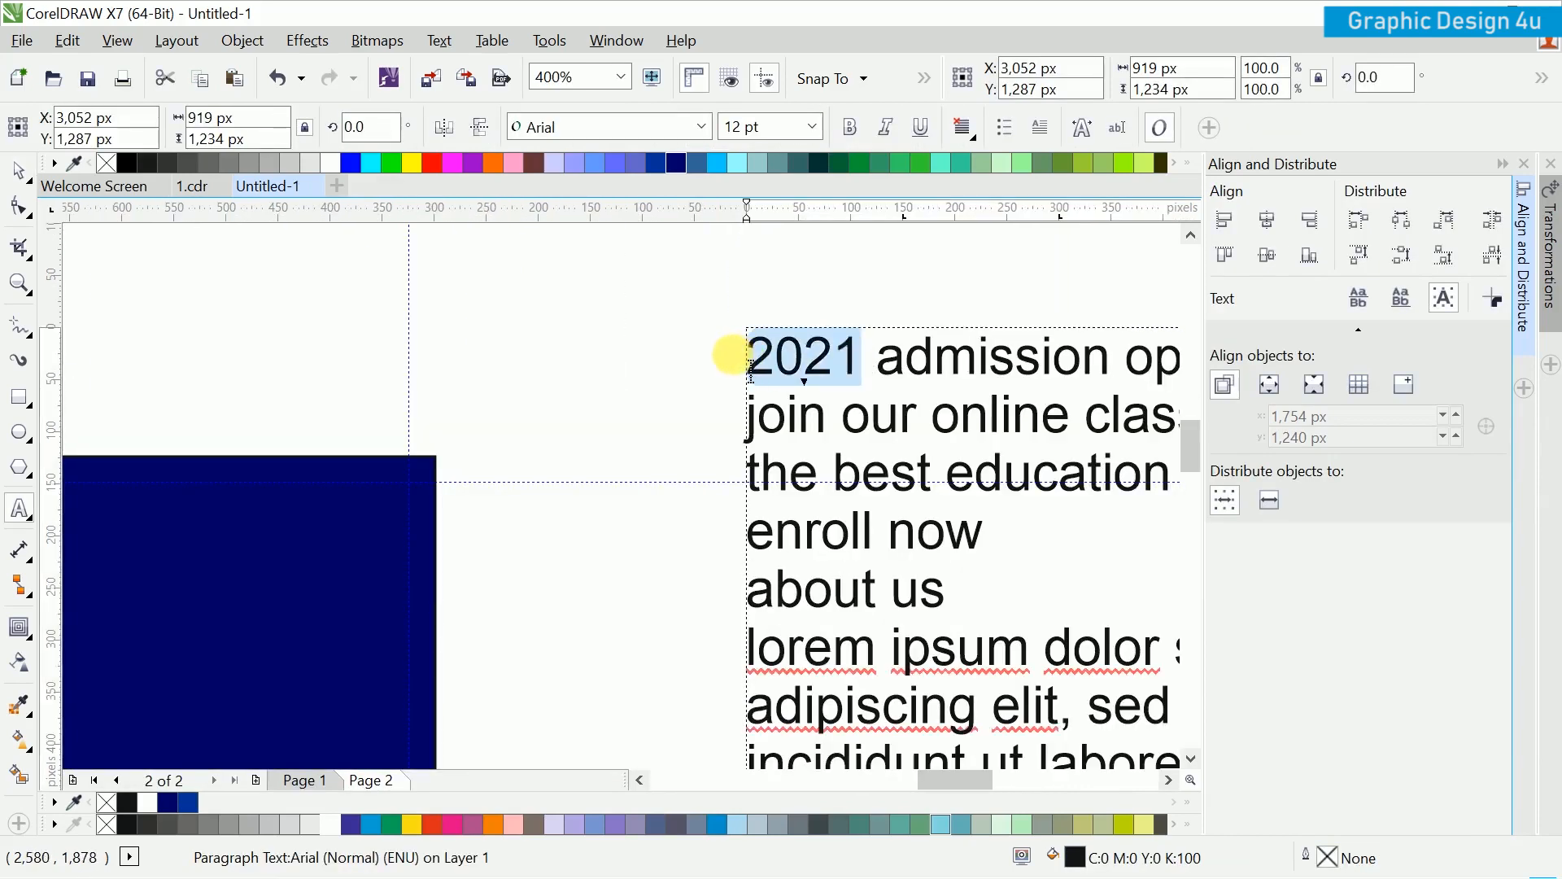
key("Delete")
key("Delete")
scroll(802, 401, "down", 2)
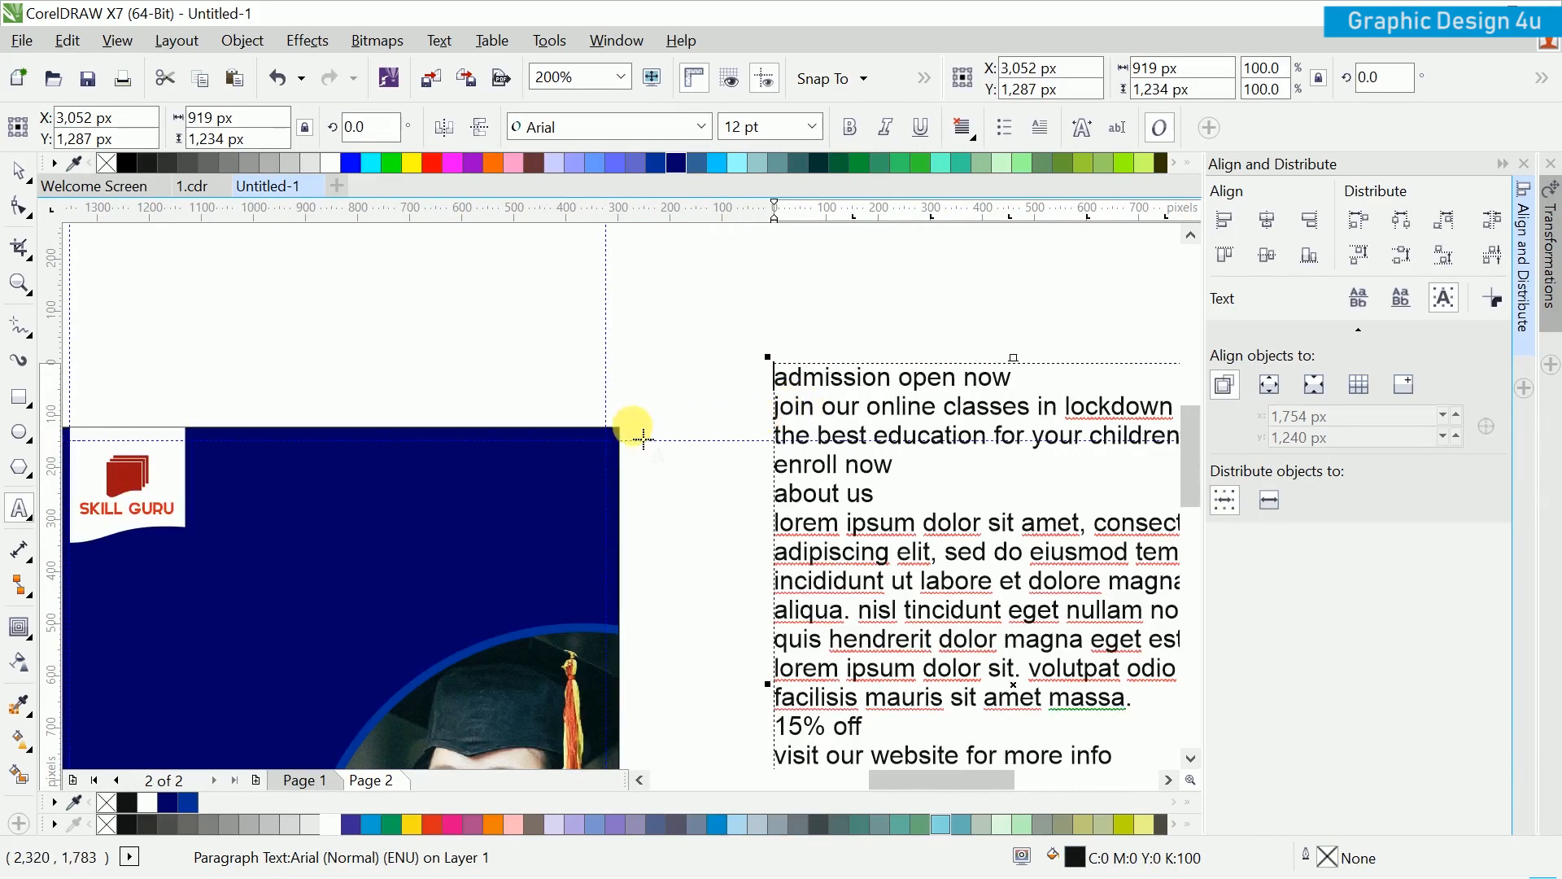
Step: Open the navy square's PowerClip contents for editing and paste "2021" as separate artistic text above the circular photo
scroll(693, 358, "down", 1)
scroll(693, 358, "left", 1)
key("ctrl+space")
left_click(663, 376)
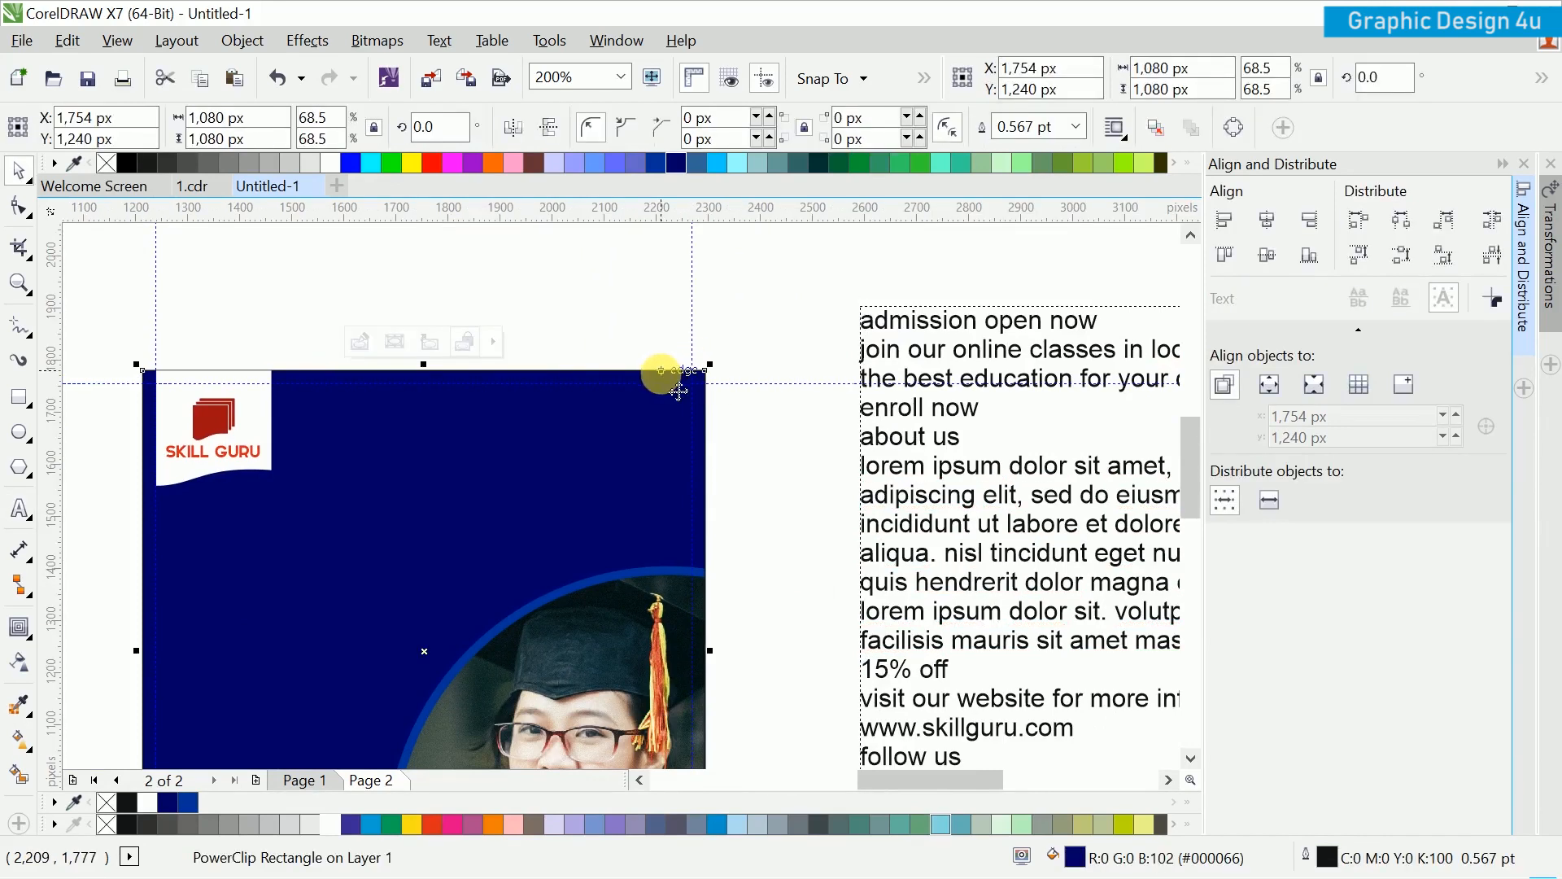
left_click(359, 341)
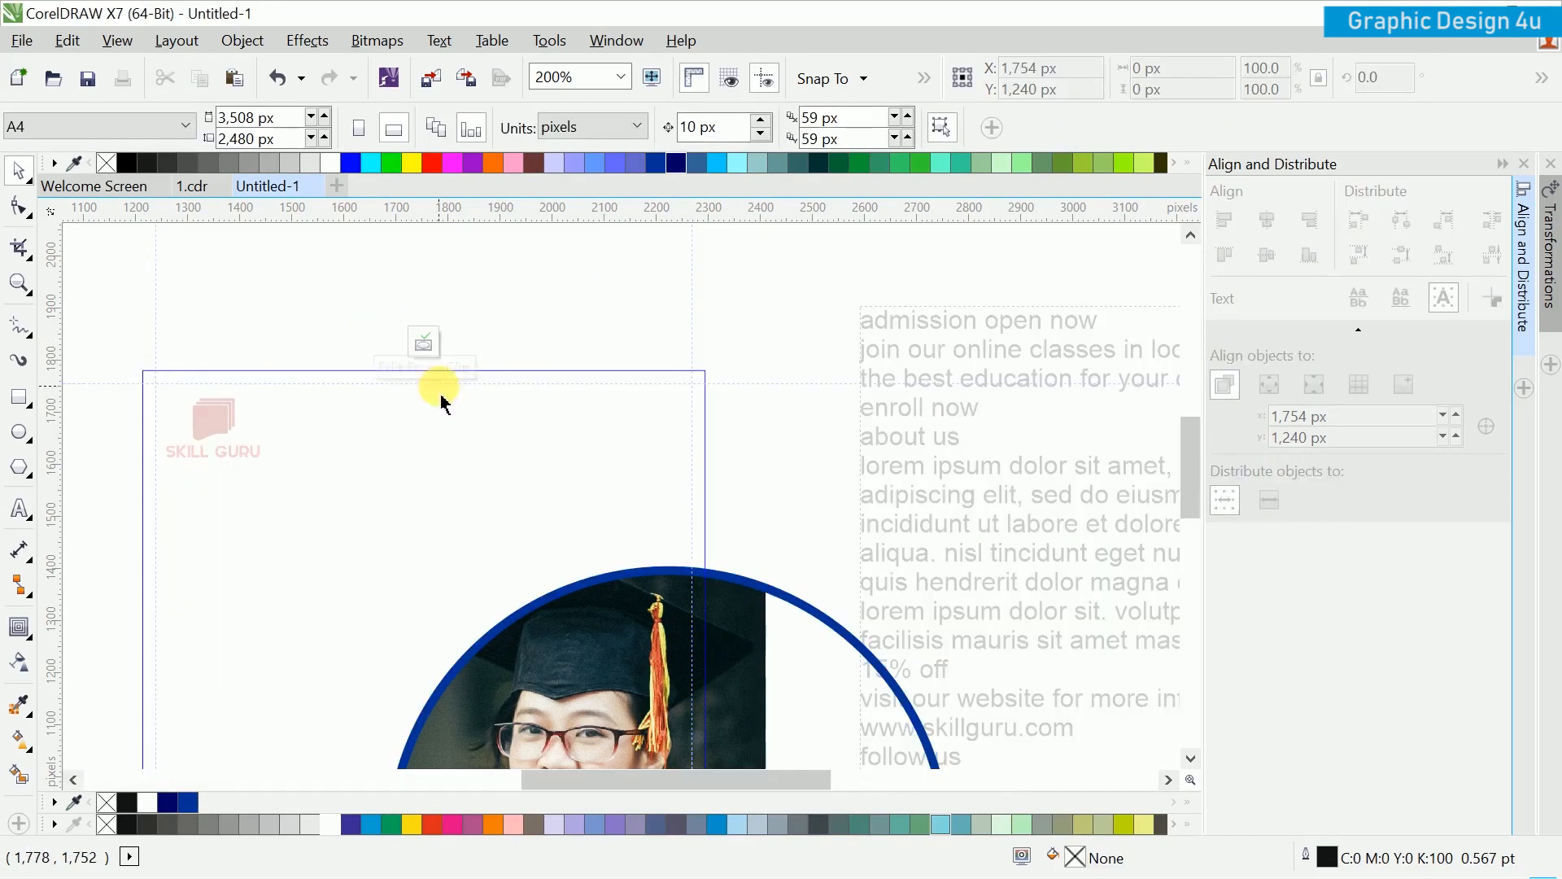
key("F8")
left_click(548, 419)
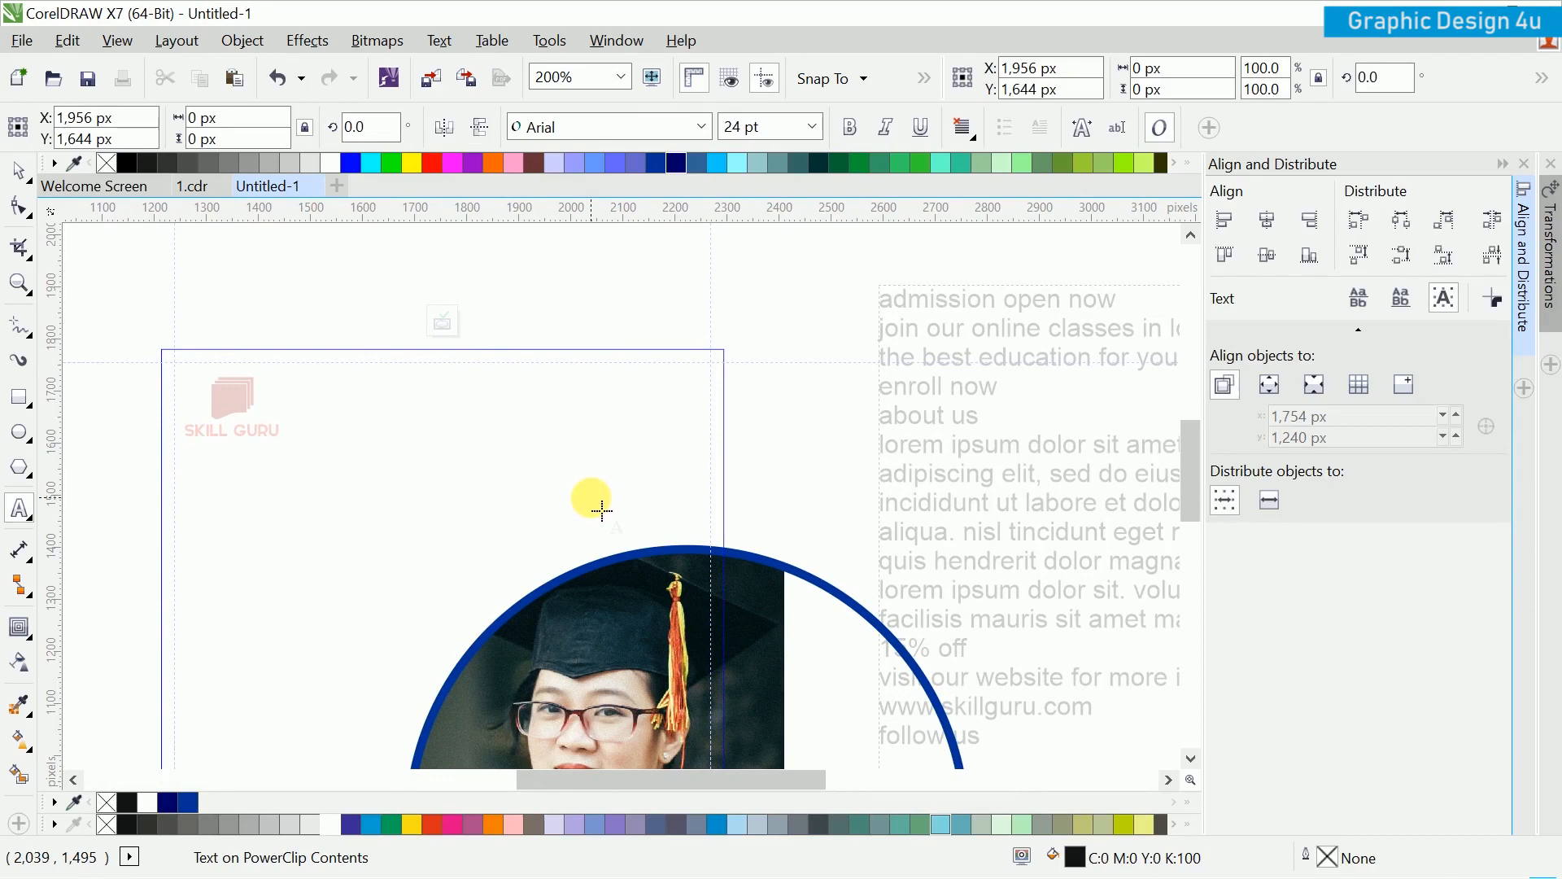
key("ctrl+v")
key("ctrl+space")
scroll(773, 264, "left", 2)
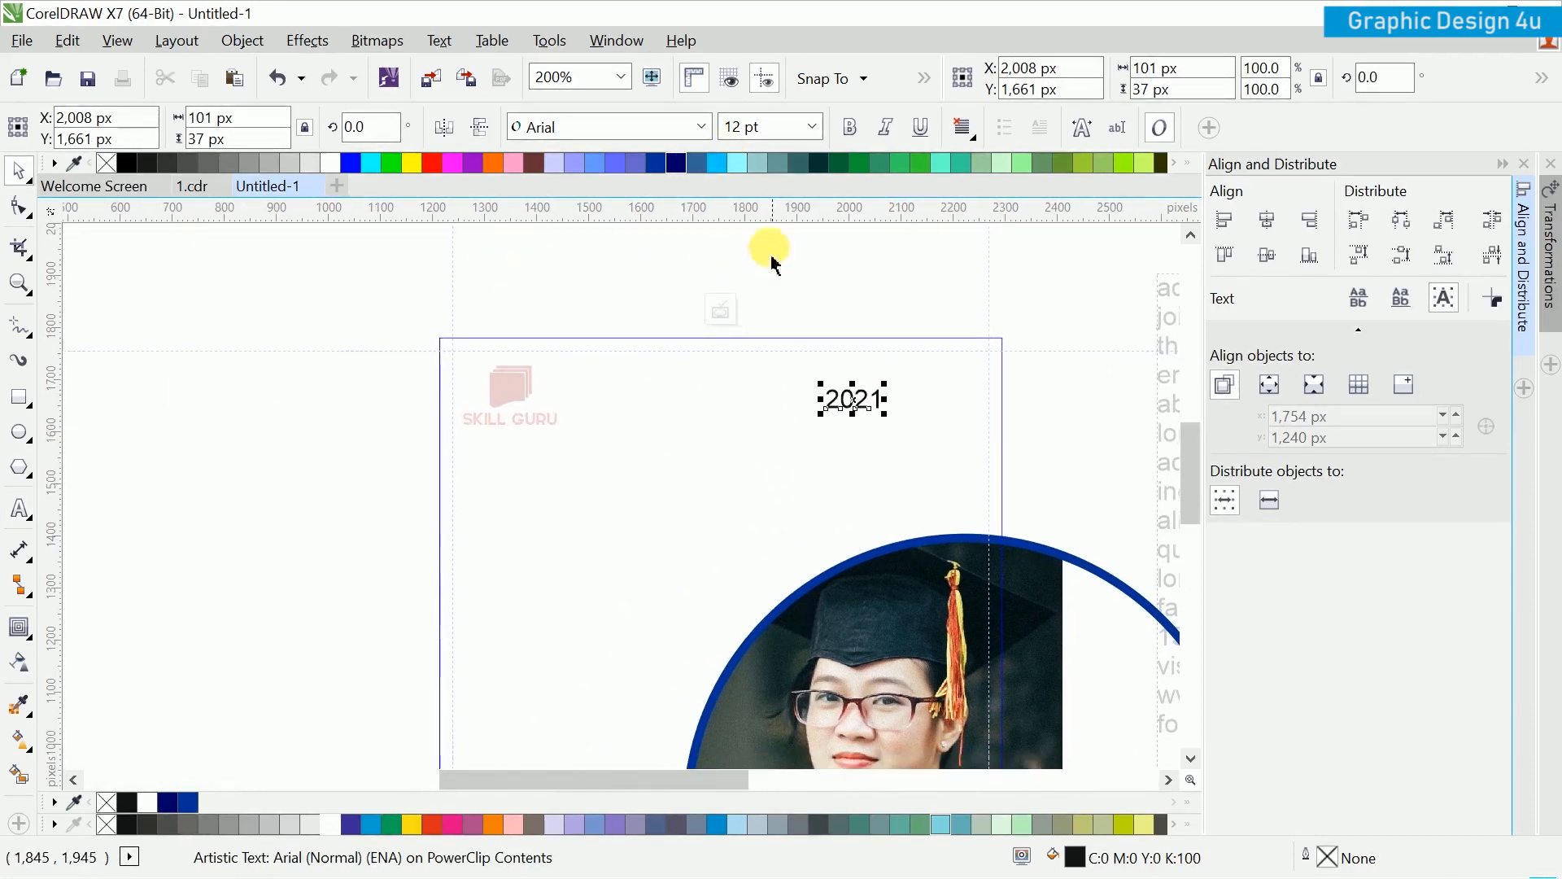
Step: Set the font of the "2021" text to Bahnschrift Bold
left_click(580, 129)
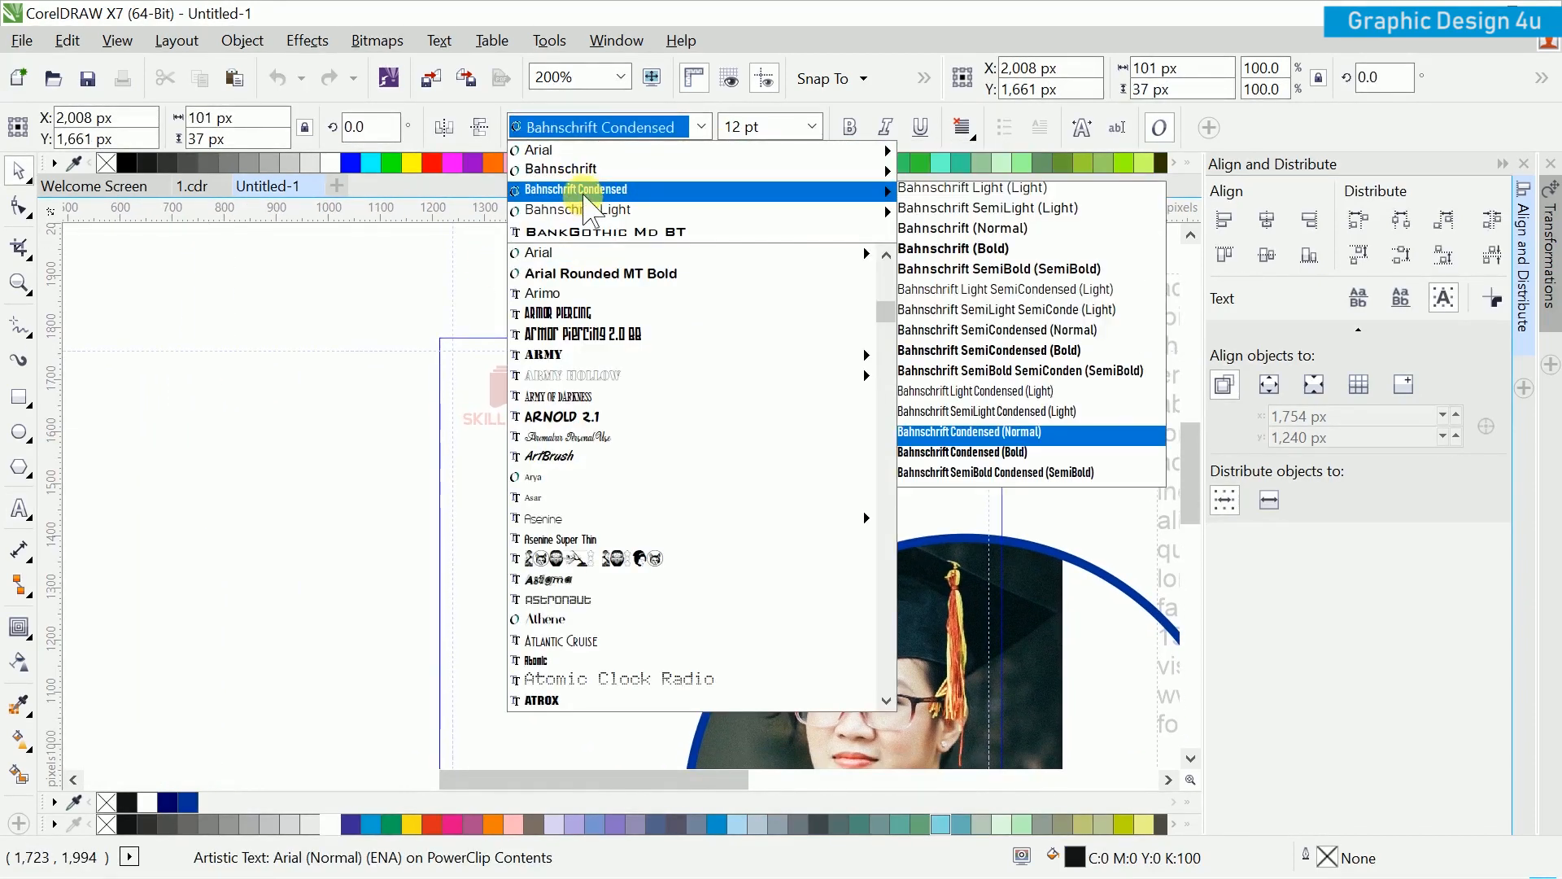
left_click(586, 195)
left_click(648, 129)
mouse_move(655, 174)
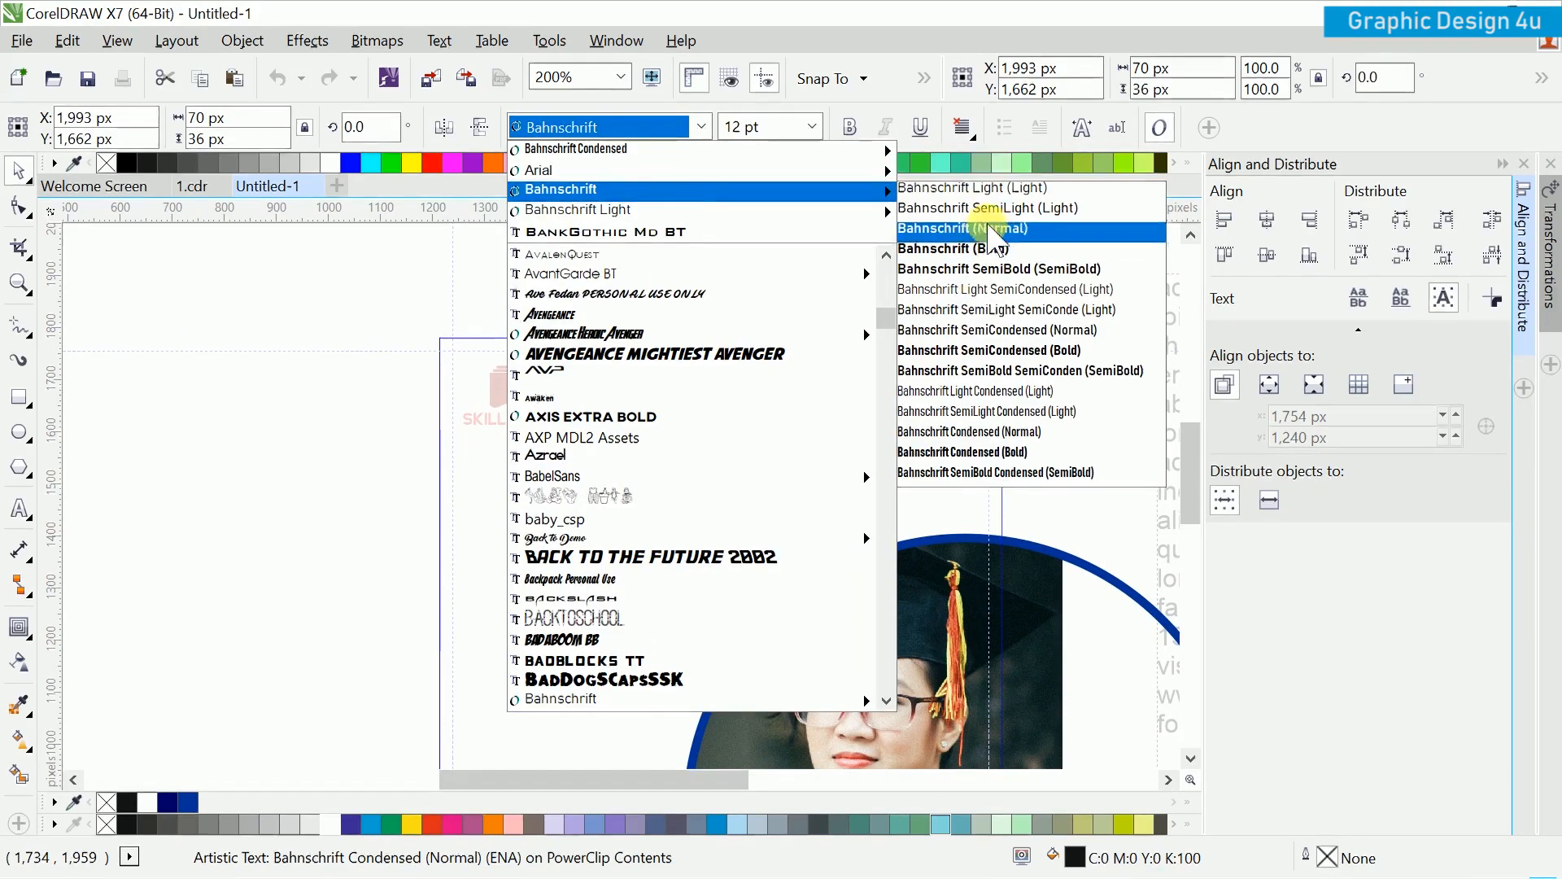
left_click(993, 248)
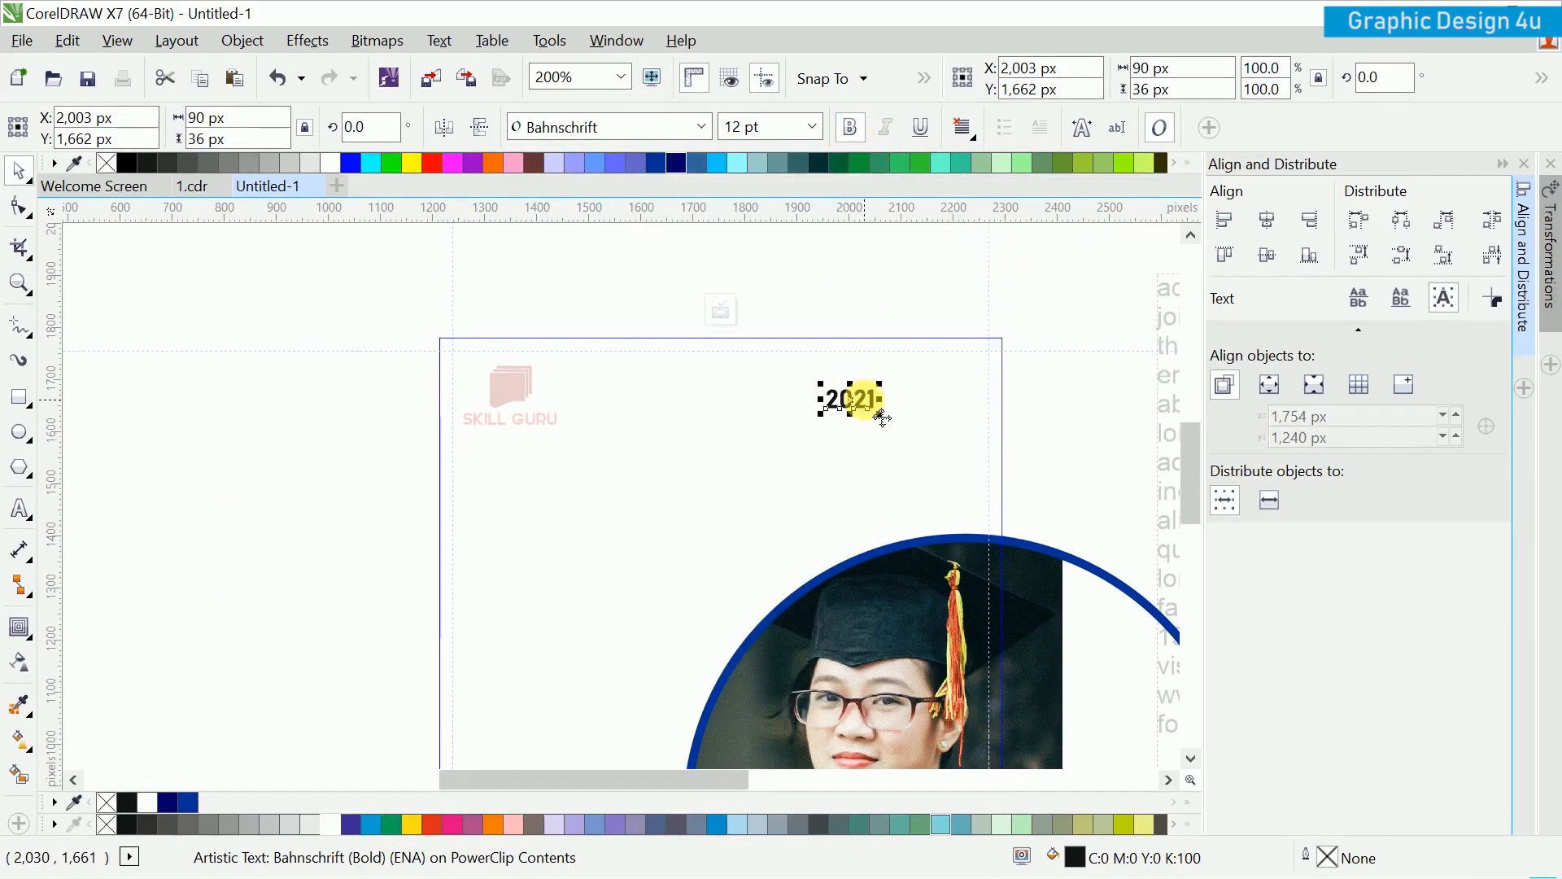
Step: Enlarge the "2021" text to about 539 by 218 px and fill it with blue #003399
left_click_drag(885, 427, 1112, 508)
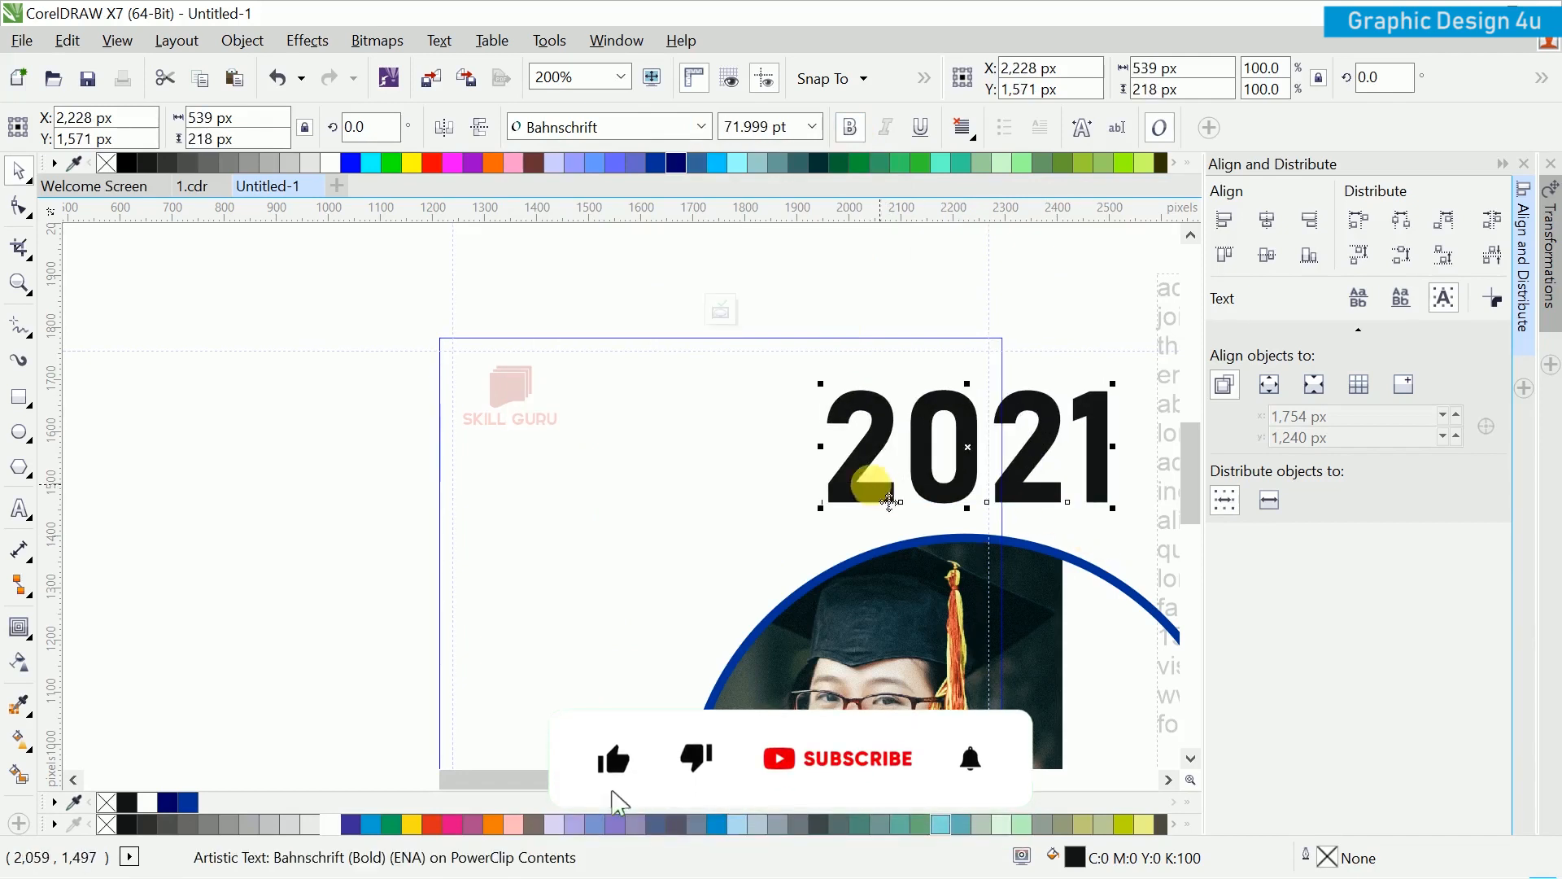
left_click(656, 163)
Step: Rotate the "2021" text to 270 degrees and place it vertically beside the logo, reaching the post's upper edge
left_click(847, 396)
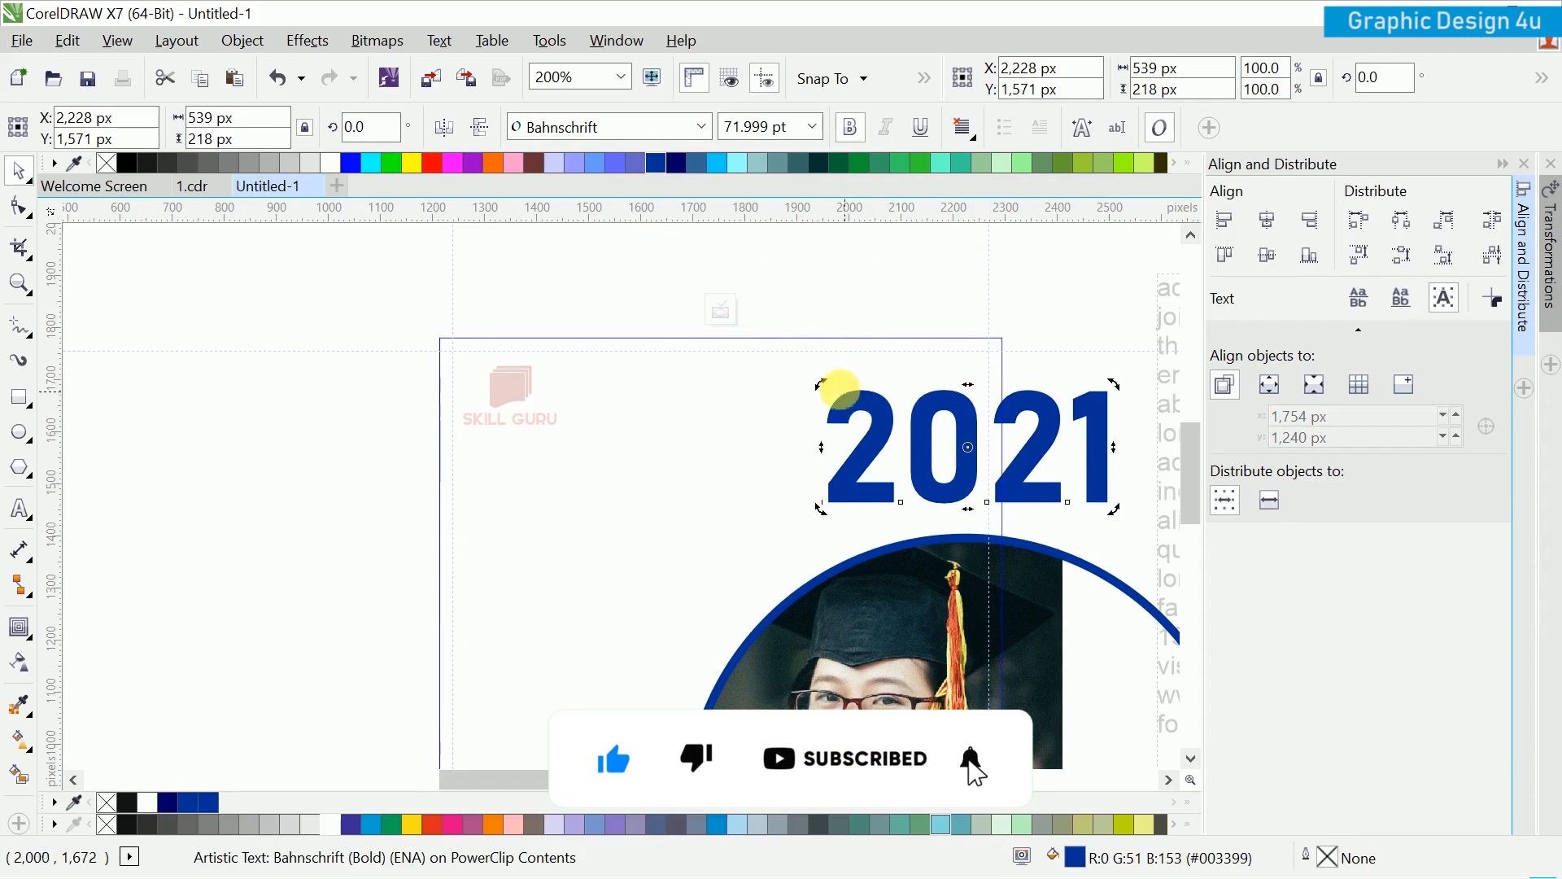
left_click_drag(838, 404, 997, 359)
left_click_drag(918, 398, 763, 412)
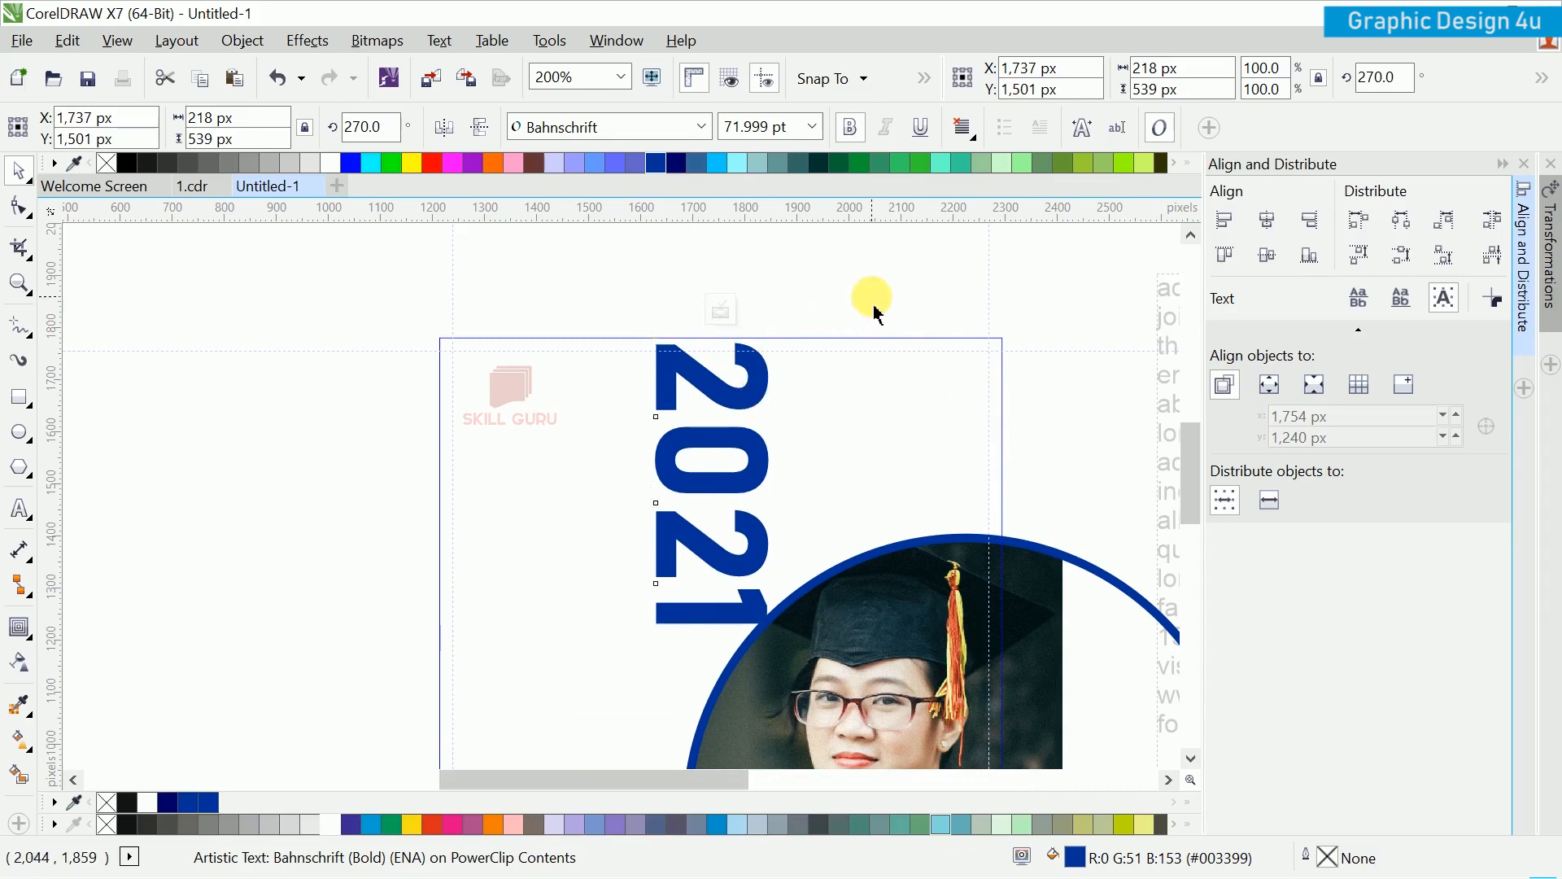
left_click(846, 325)
scroll(589, 321, "right", 2)
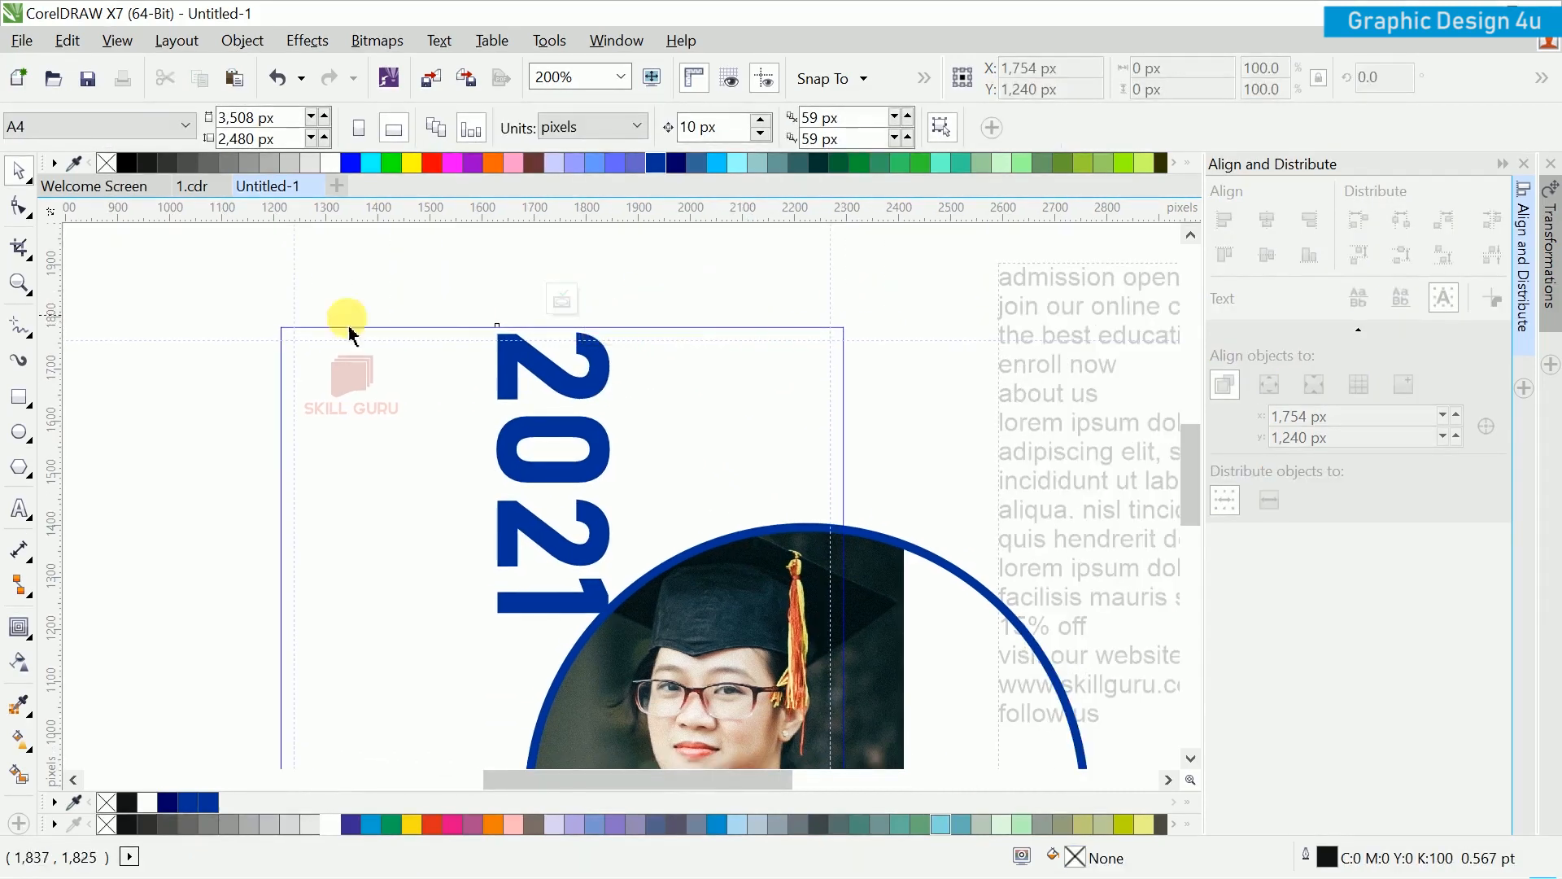
Step: Draw a square of about 59 by 59 px above the post and give it a 2.0 pt outline
left_click(19, 396)
scroll(499, 618, "up", 3)
scroll(499, 618, "up", 1)
left_click_drag(405, 335, 484, 412)
key("space")
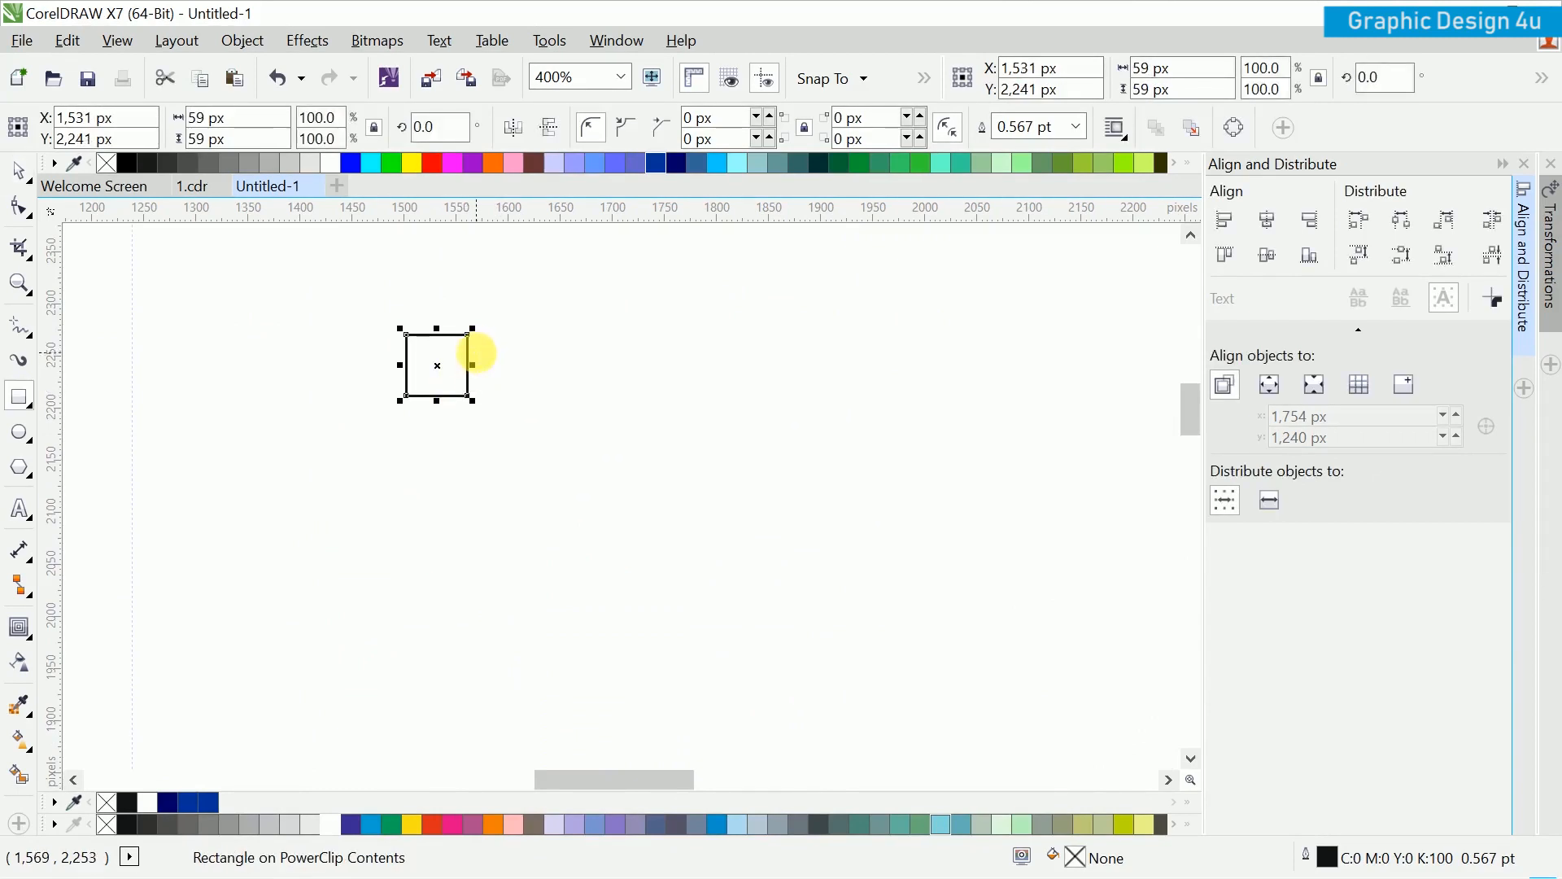
scroll(474, 358, "down", 1)
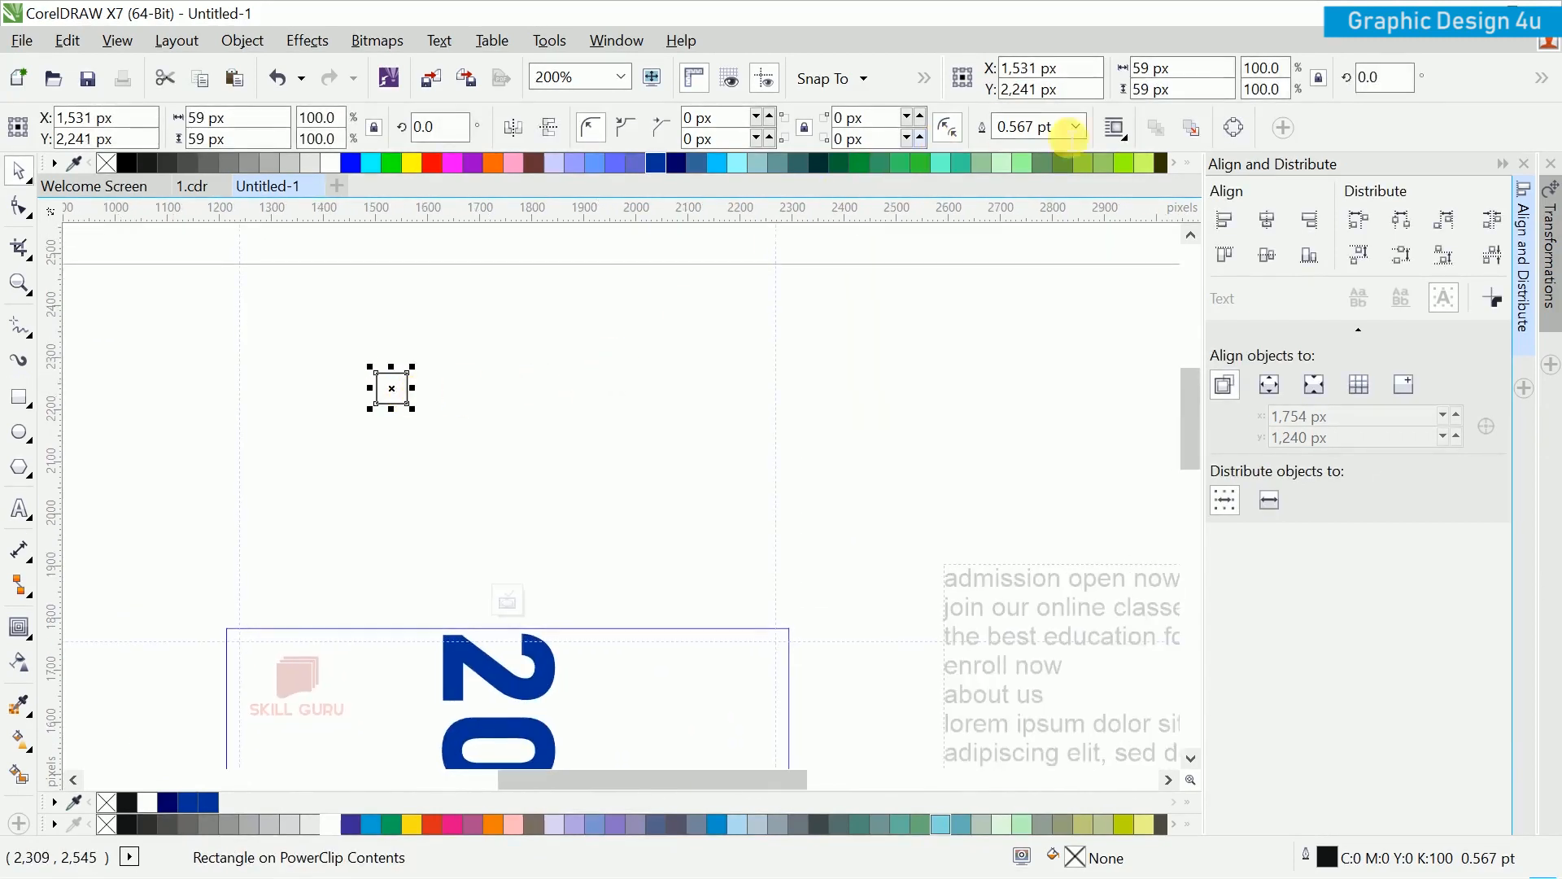
left_click(1075, 126)
left_click(1030, 276)
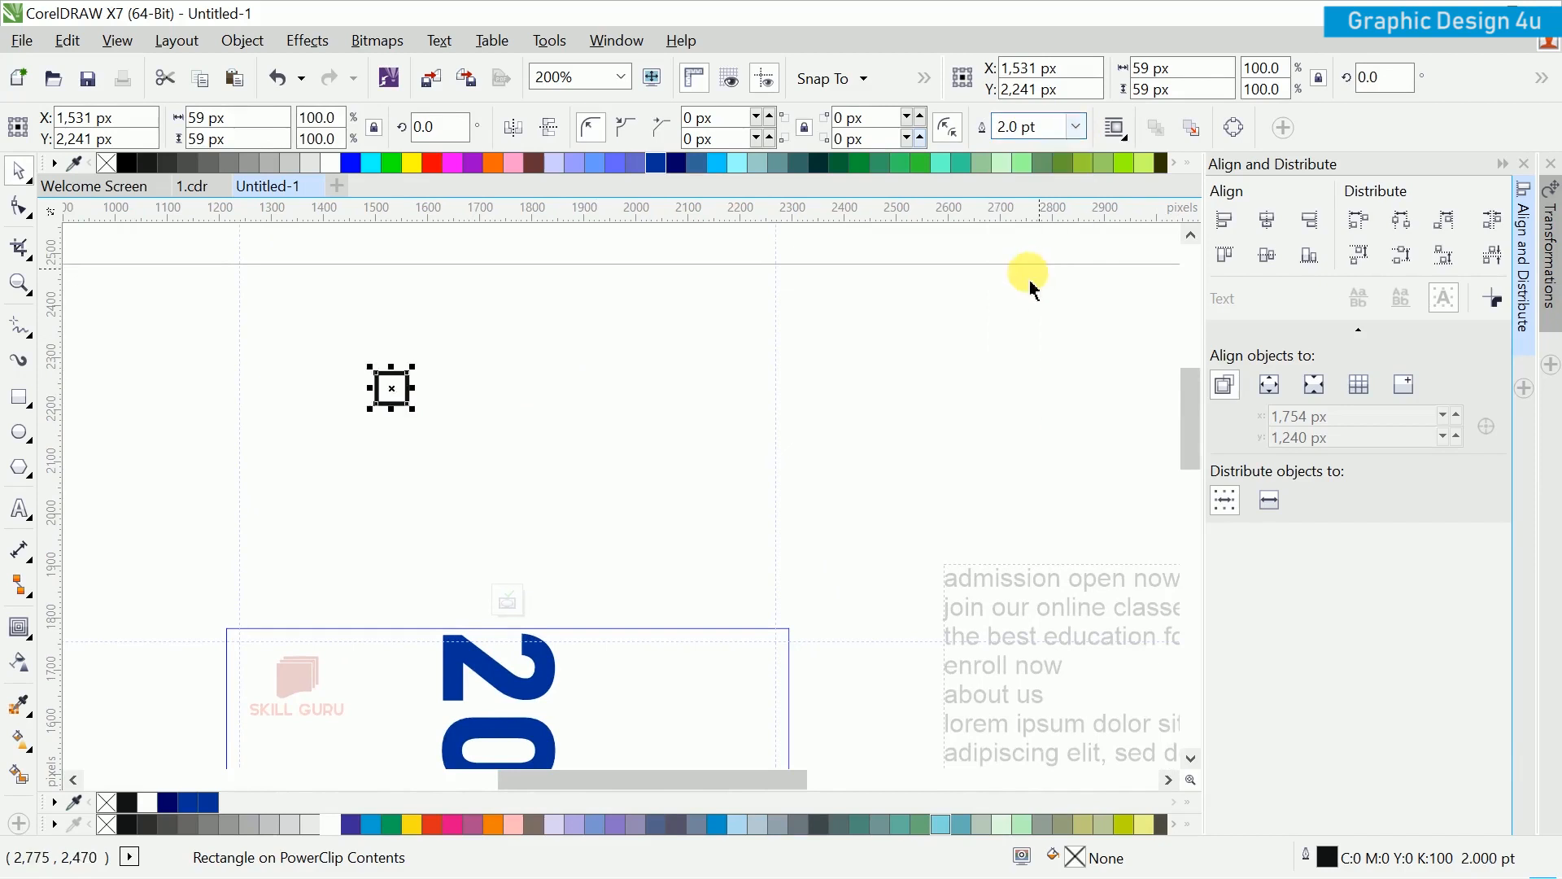
Step: Scale the small square down to about 31 by 31 px and move it up and to the left
scroll(426, 377, "up", 1)
left_click_drag(405, 455, 312, 326)
left_click(317, 329)
left_click(314, 322)
Step: Put away the alignment options and open the Position transformation settings for the small square
left_click(1507, 175)
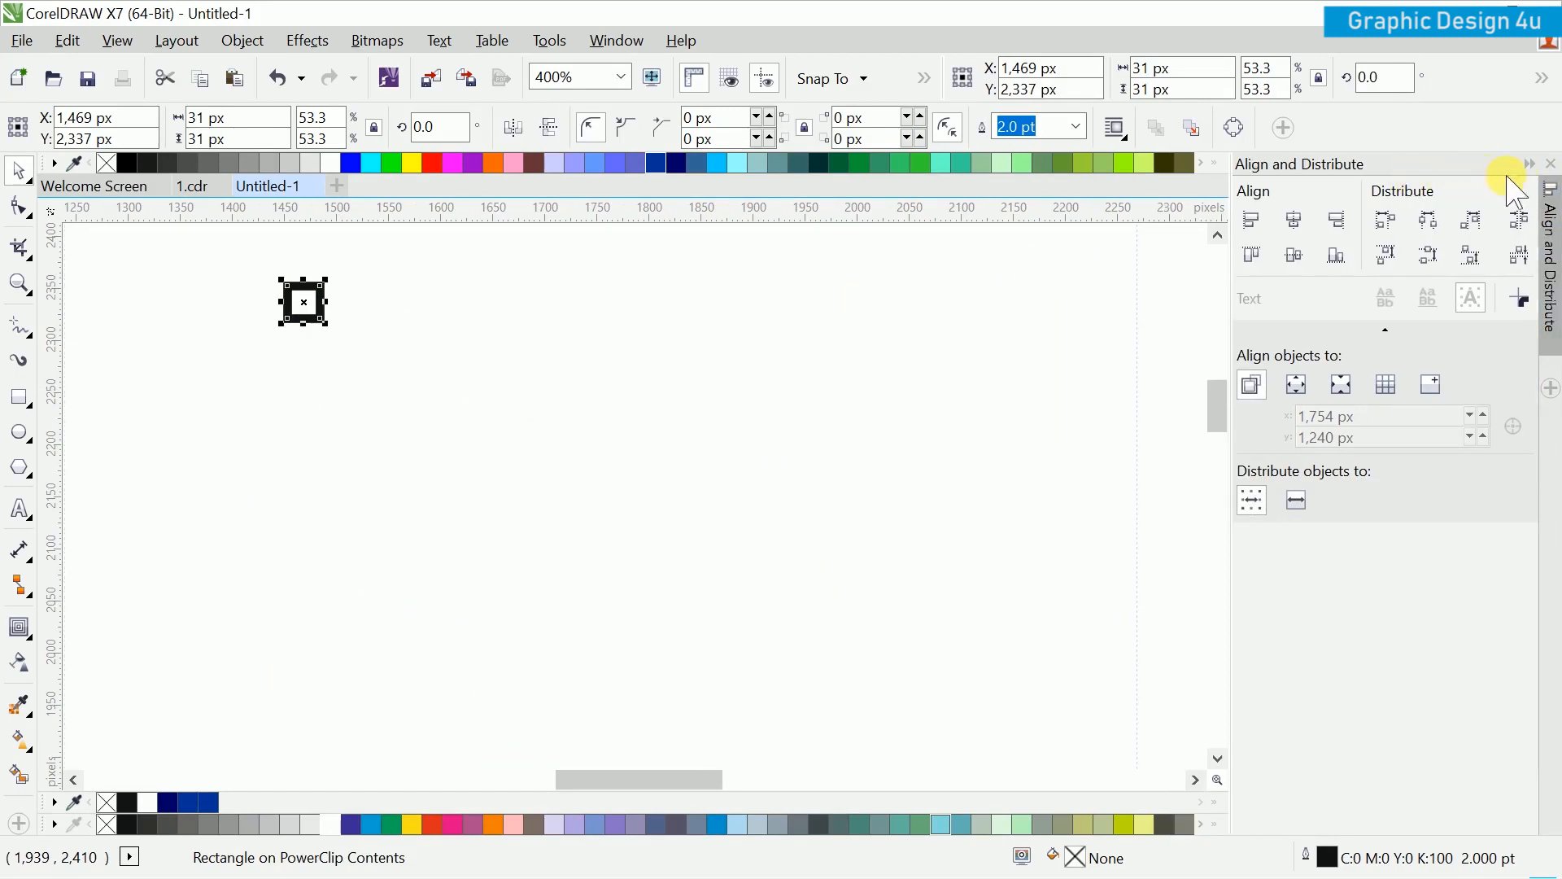
left_click(1530, 165)
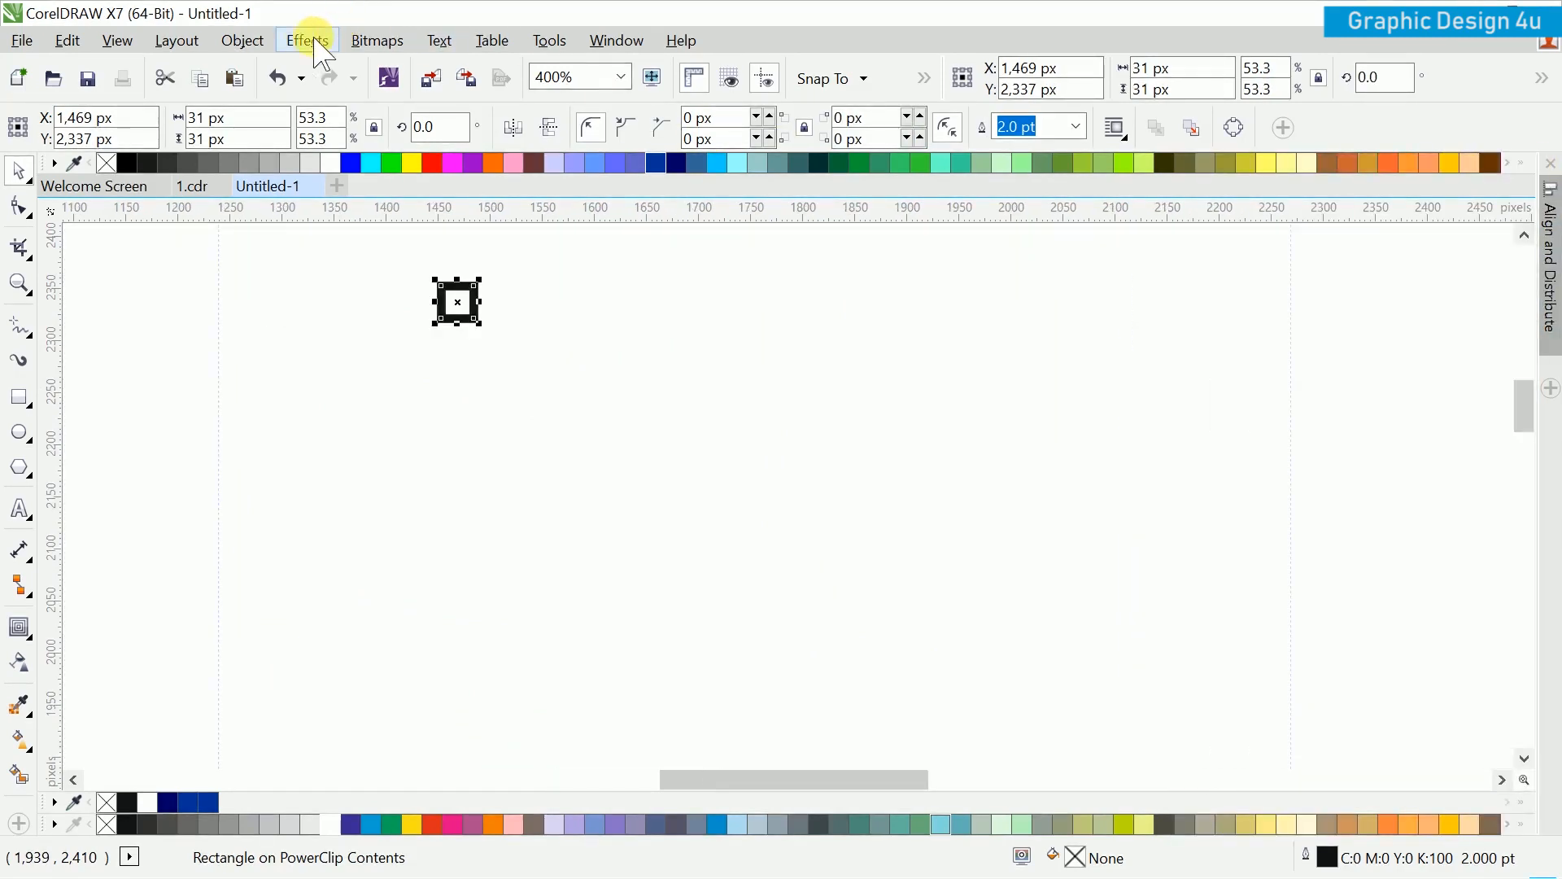
left_click(244, 42)
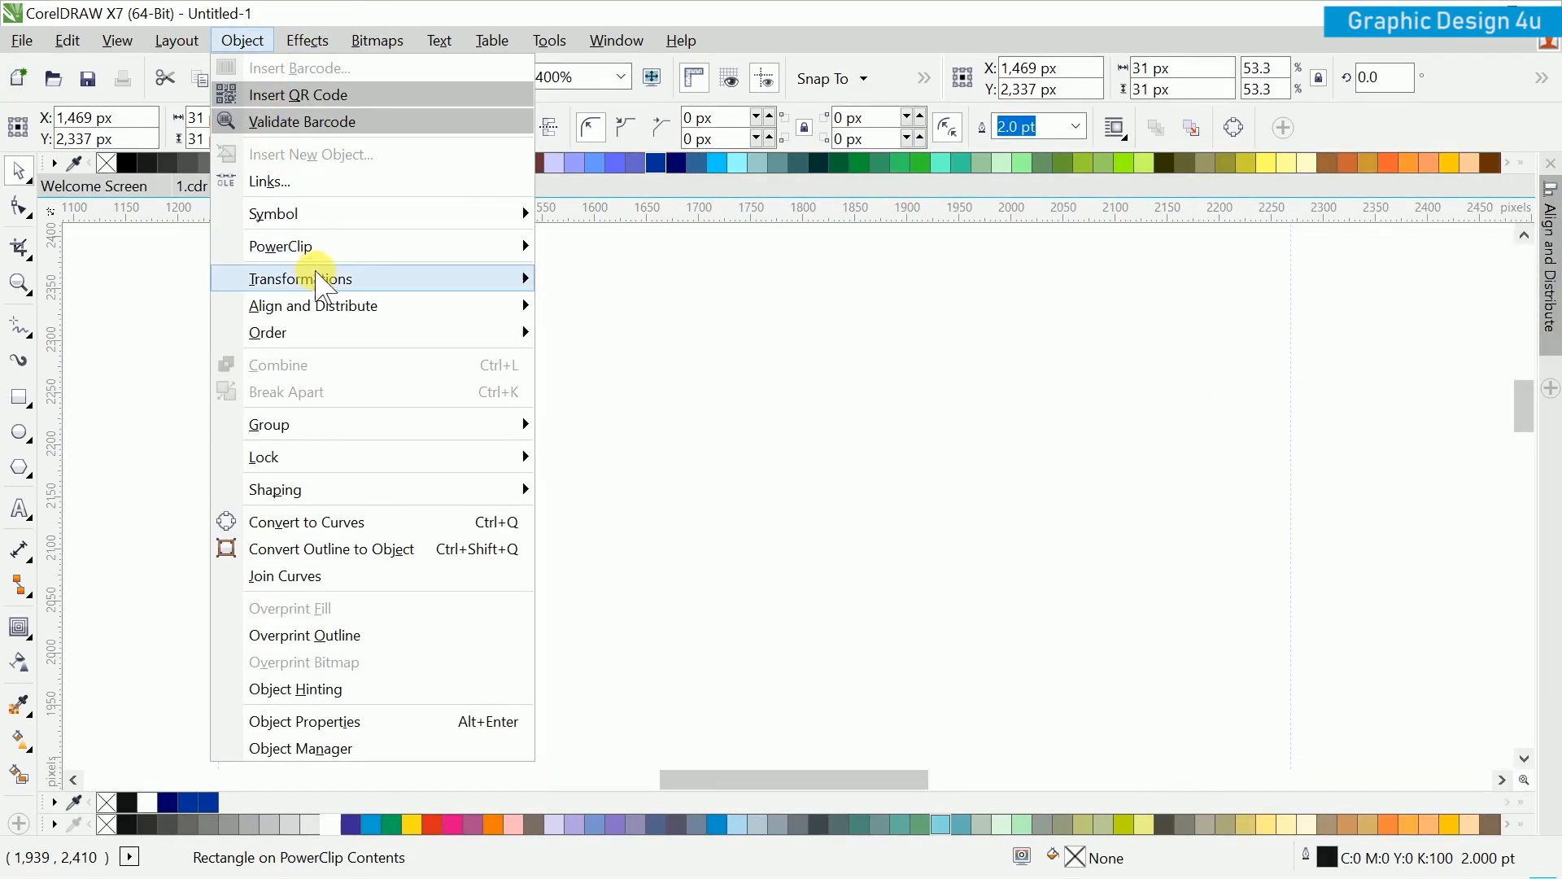
mouse_move(525, 279)
left_click(575, 279)
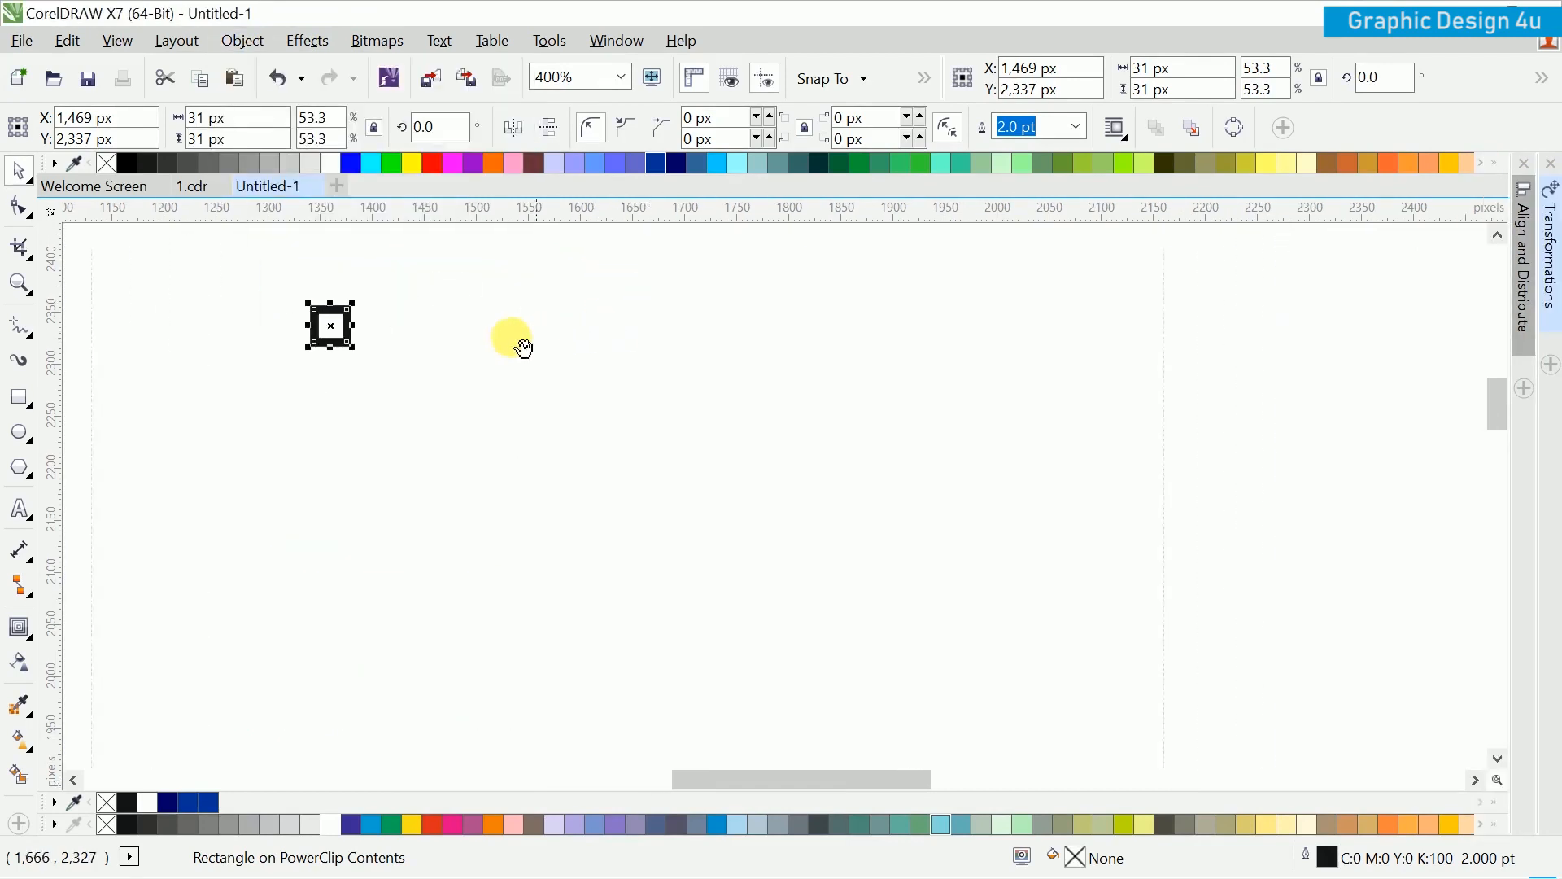
left_click(1548, 261)
Step: Set the small square's relative horizontal offset to 36 px and the number of copies to 9
left_click(1331, 369)
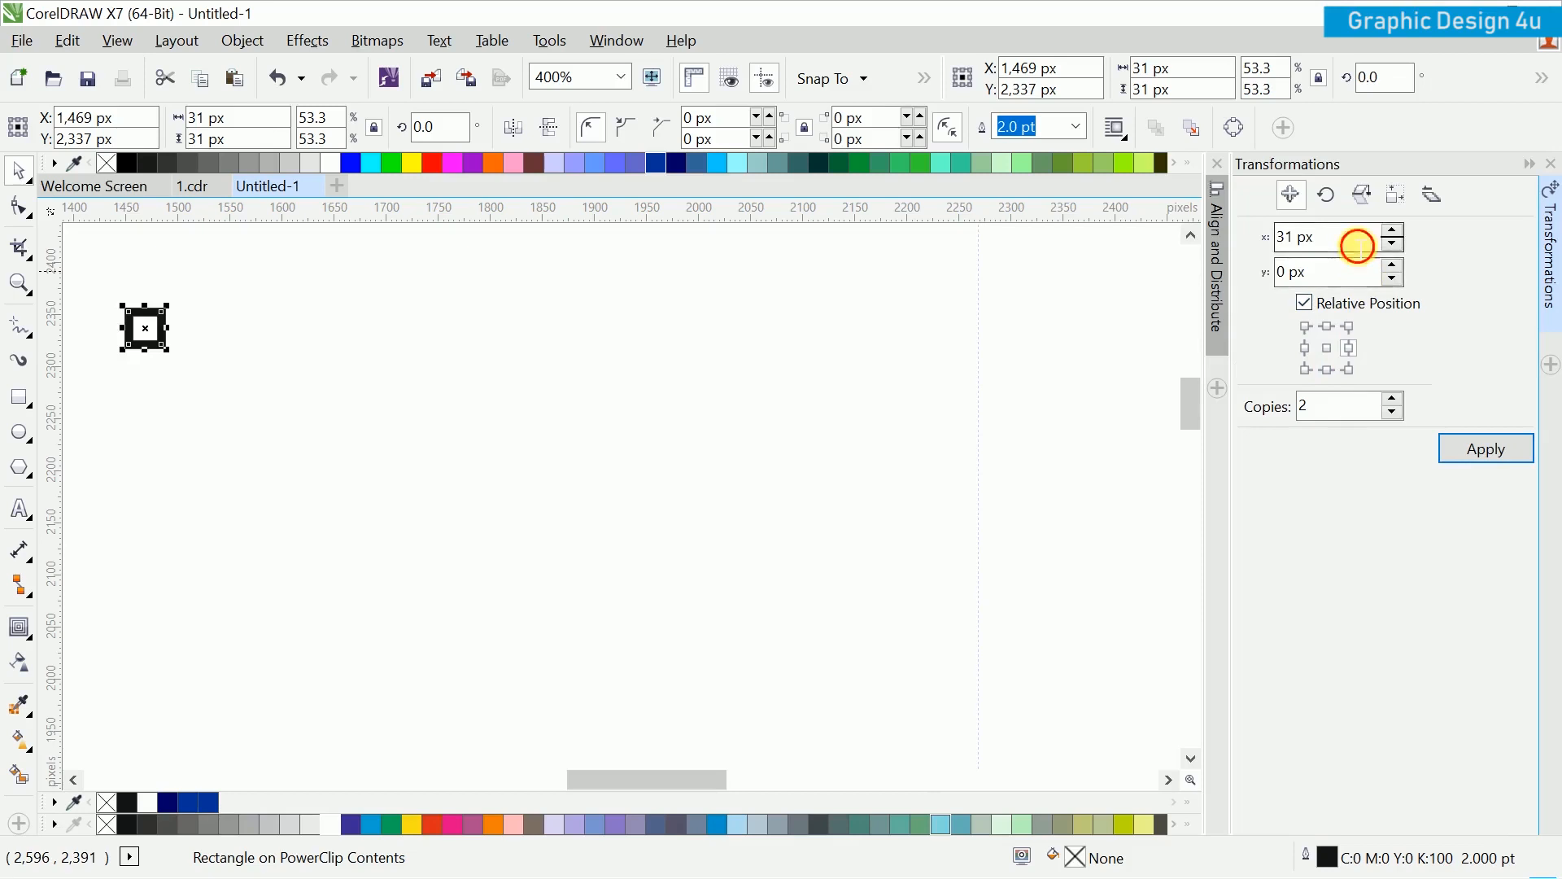
left_click(1393, 231)
left_click(1392, 230)
left_click(1393, 230)
left_click(1393, 231)
left_click(1393, 230)
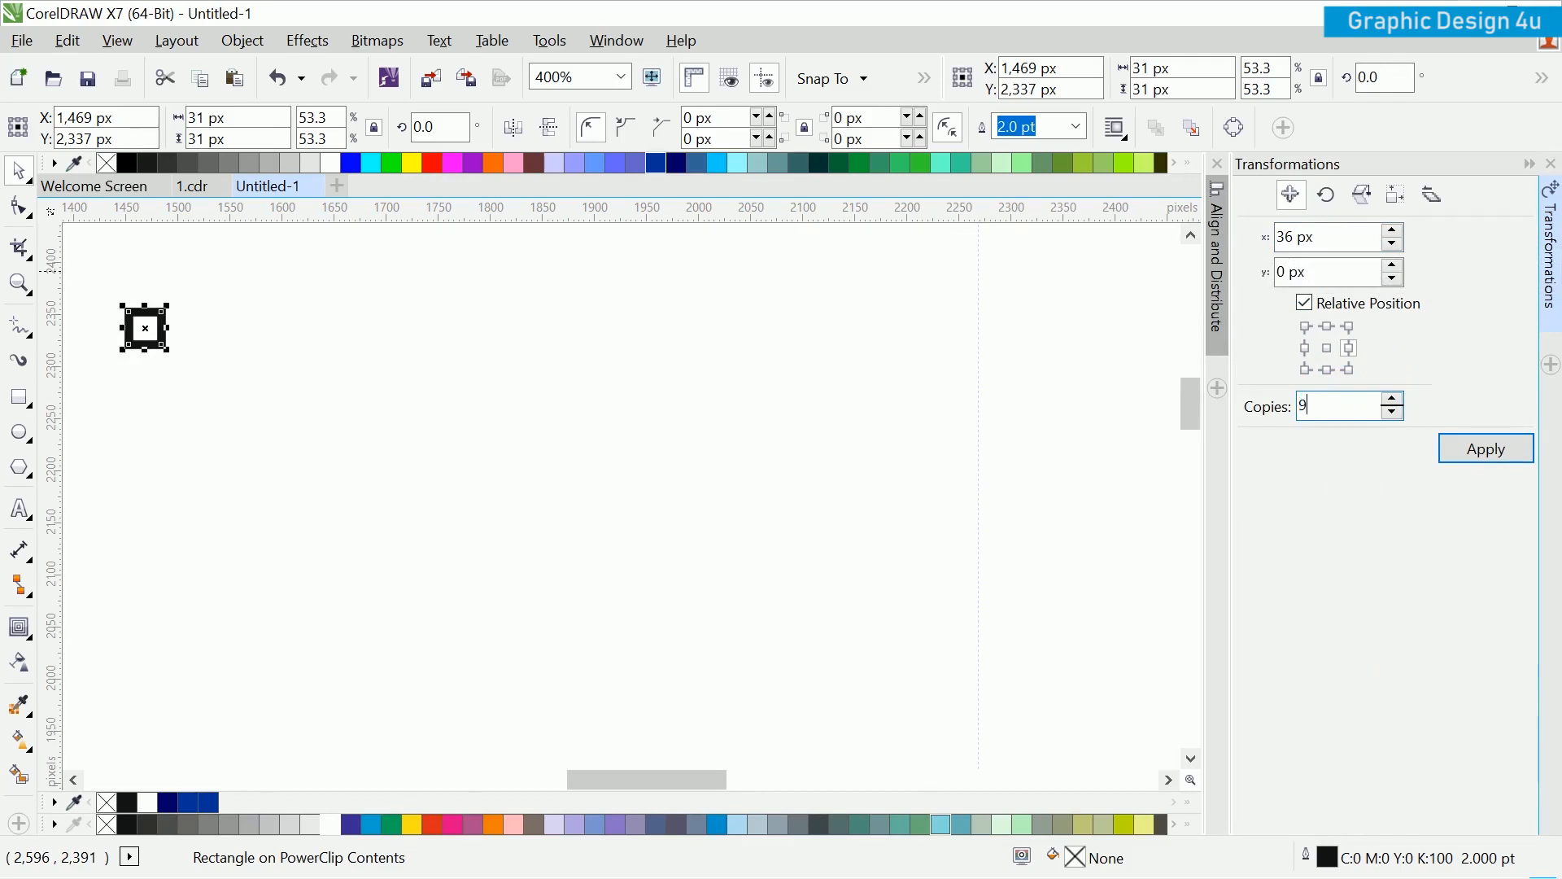
Step: Repeat the small square in a horizontal row with 9 copies at a 51 px offset and select the whole row
left_click(1464, 445)
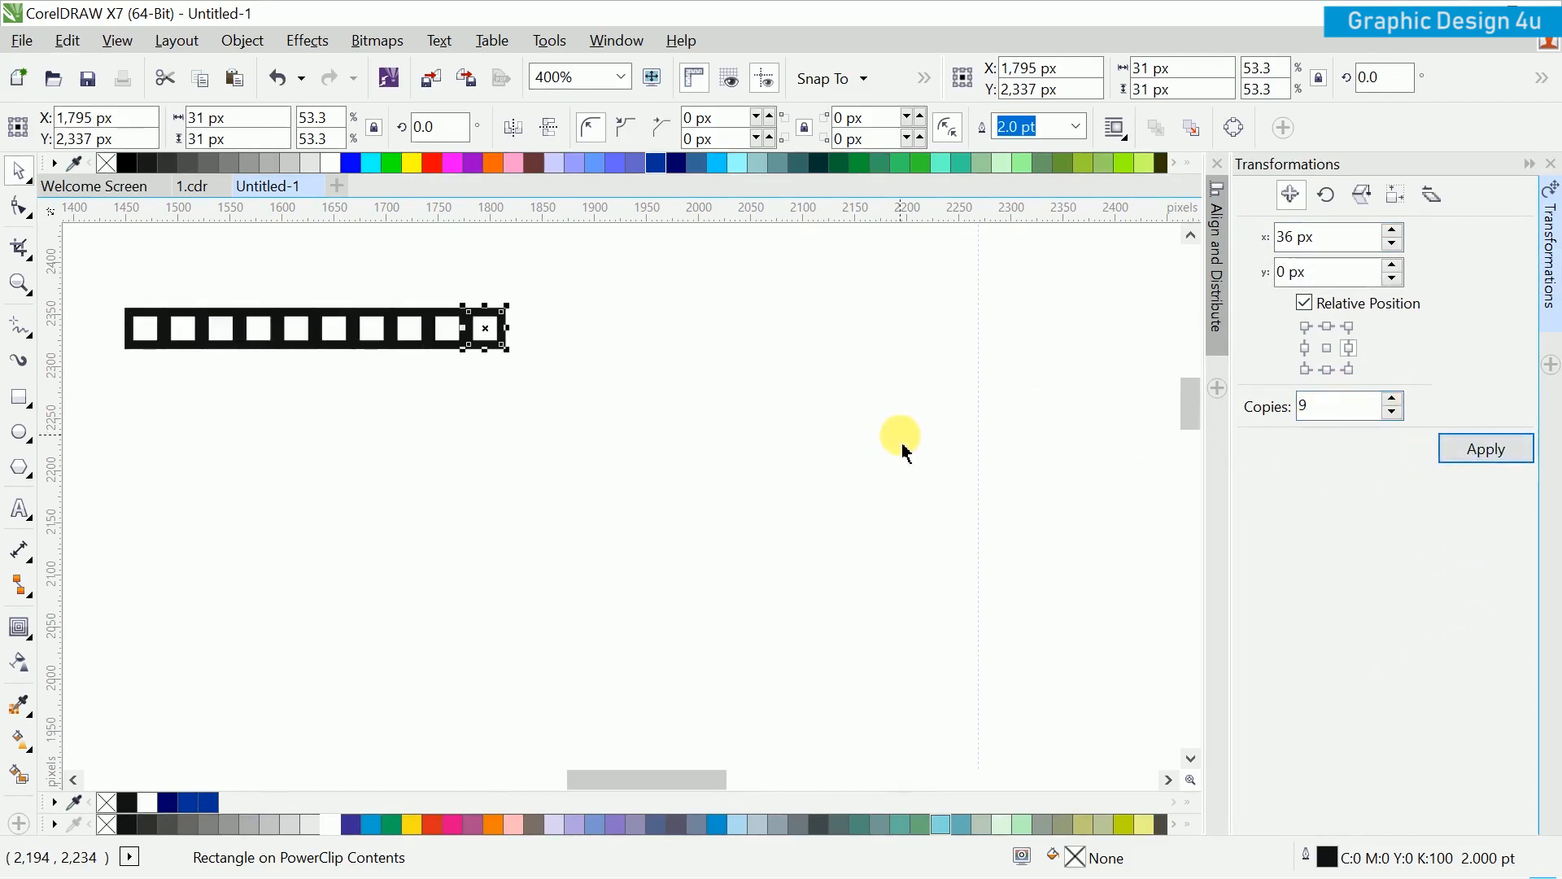
key("ctrl+z")
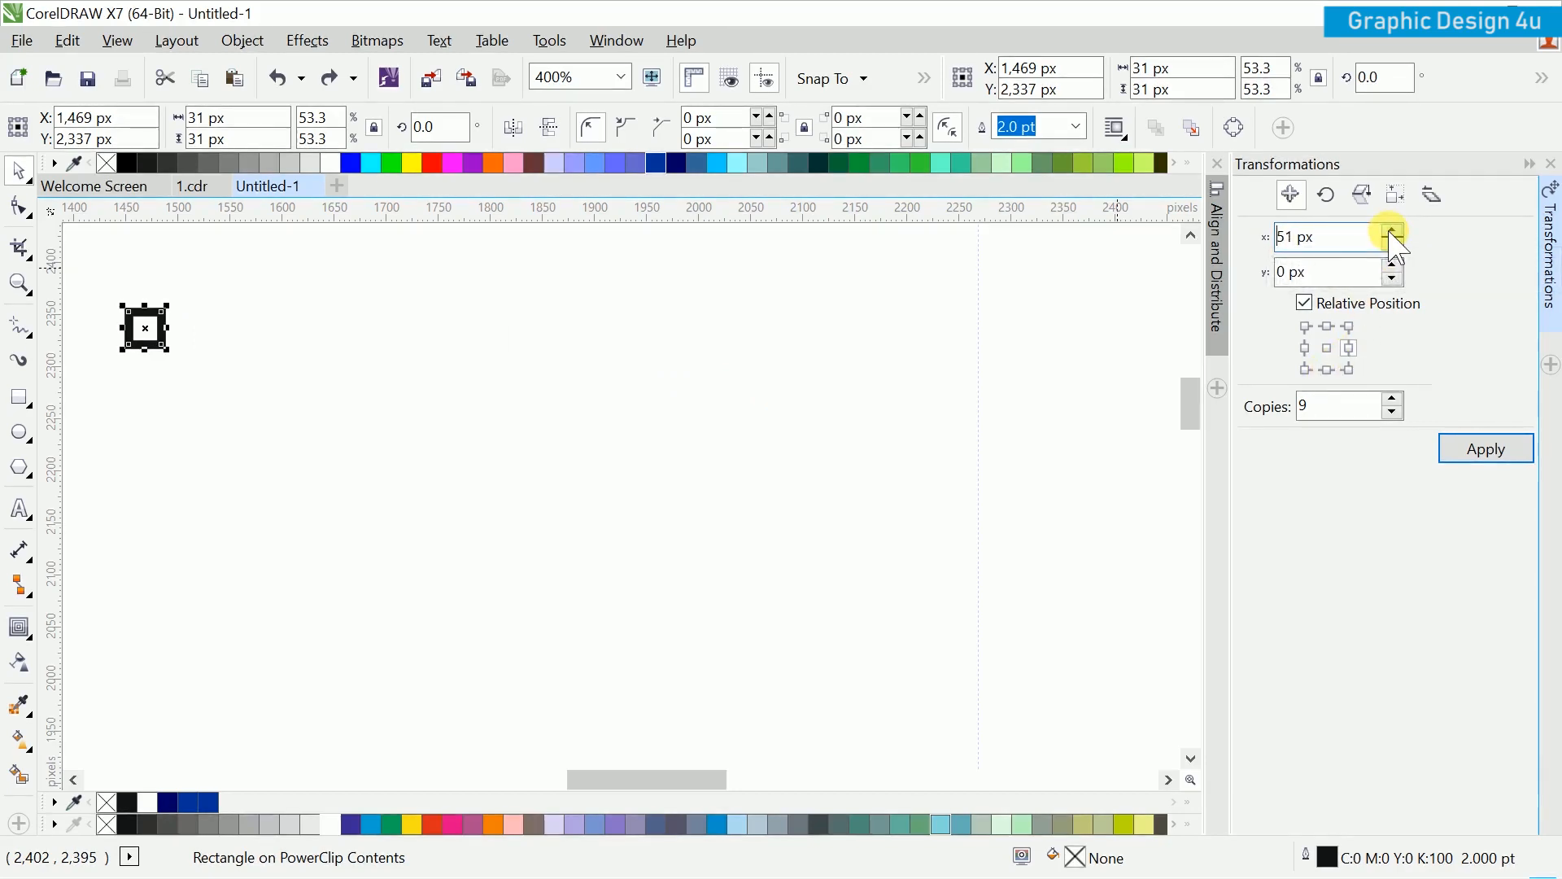
left_click(1486, 449)
left_click_drag(724, 272, 110, 388)
left_click_drag(662, 388, 805, 388)
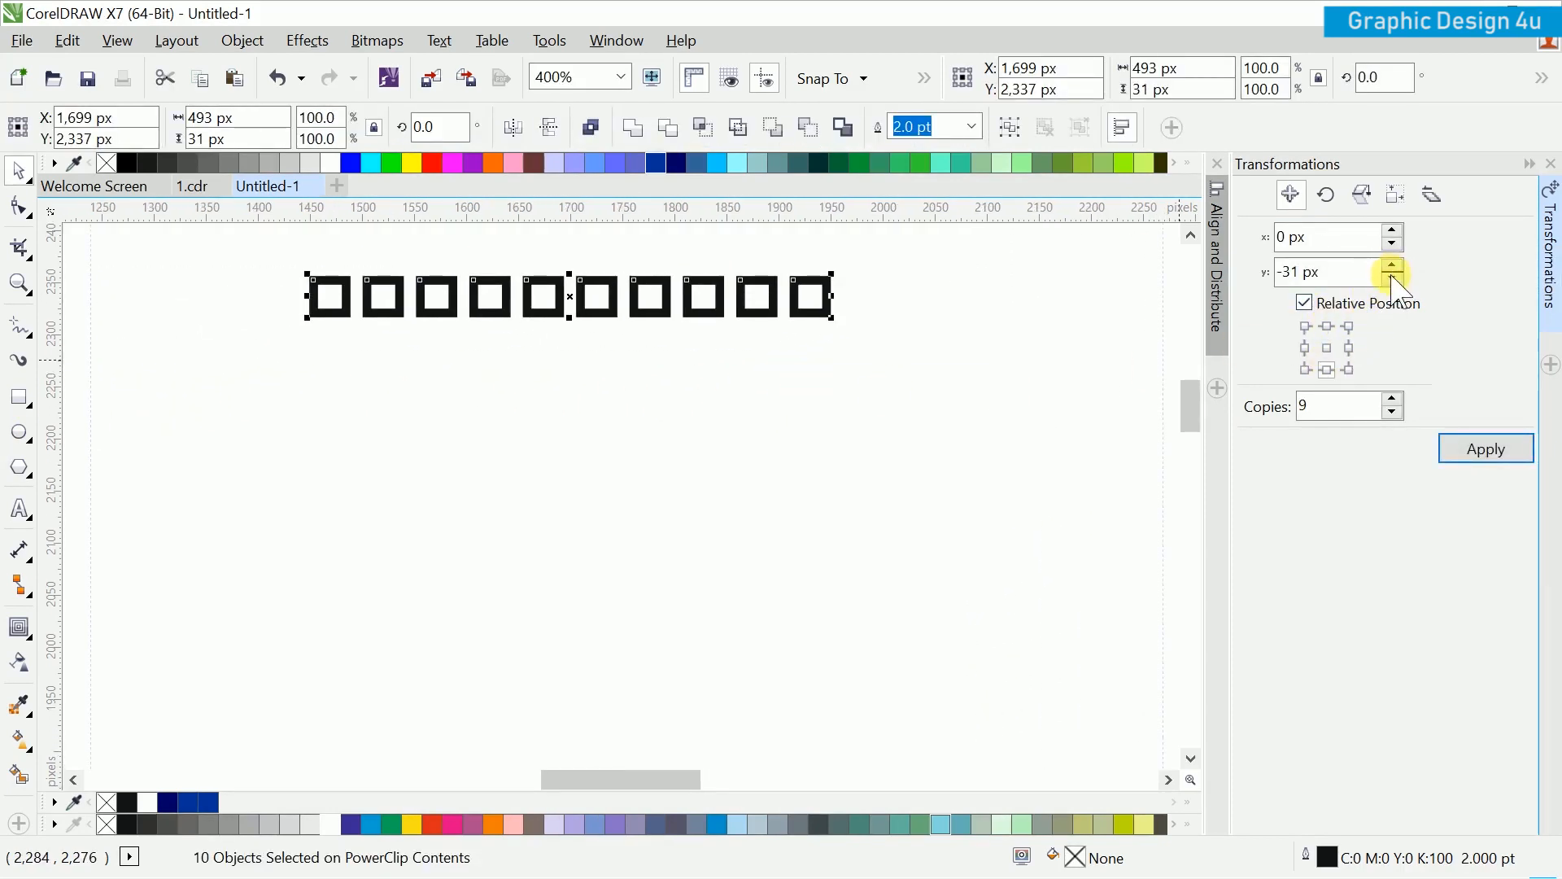
Step: Try repeating the row downward with 9 copies at vertical offsets such as -21 px and -41 px, undoing each attempt
left_click(1393, 265)
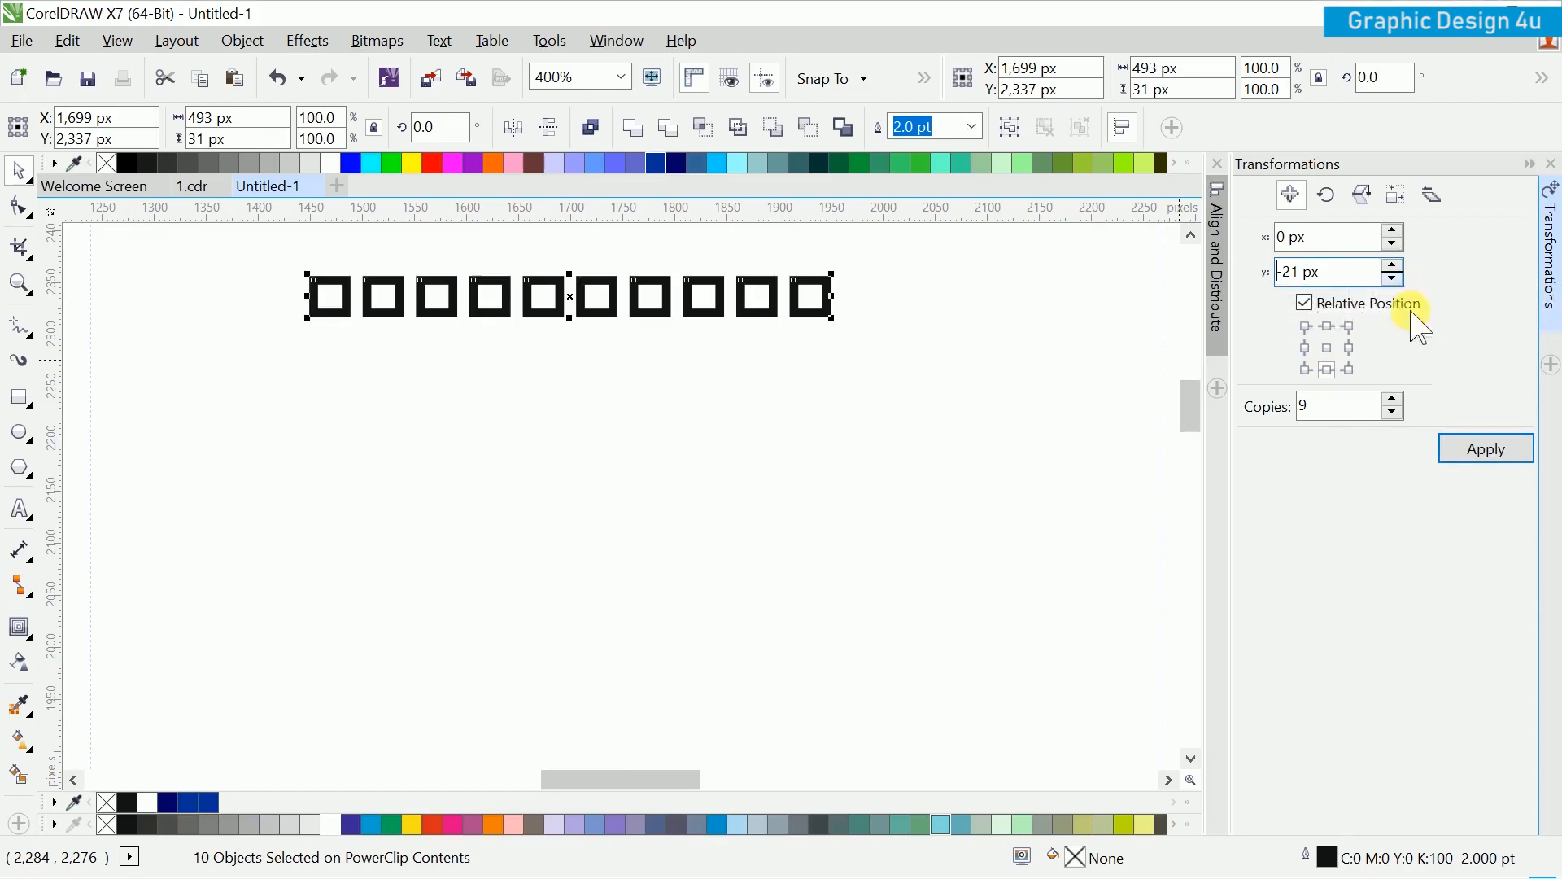
left_click(1464, 449)
key("ctrl+z")
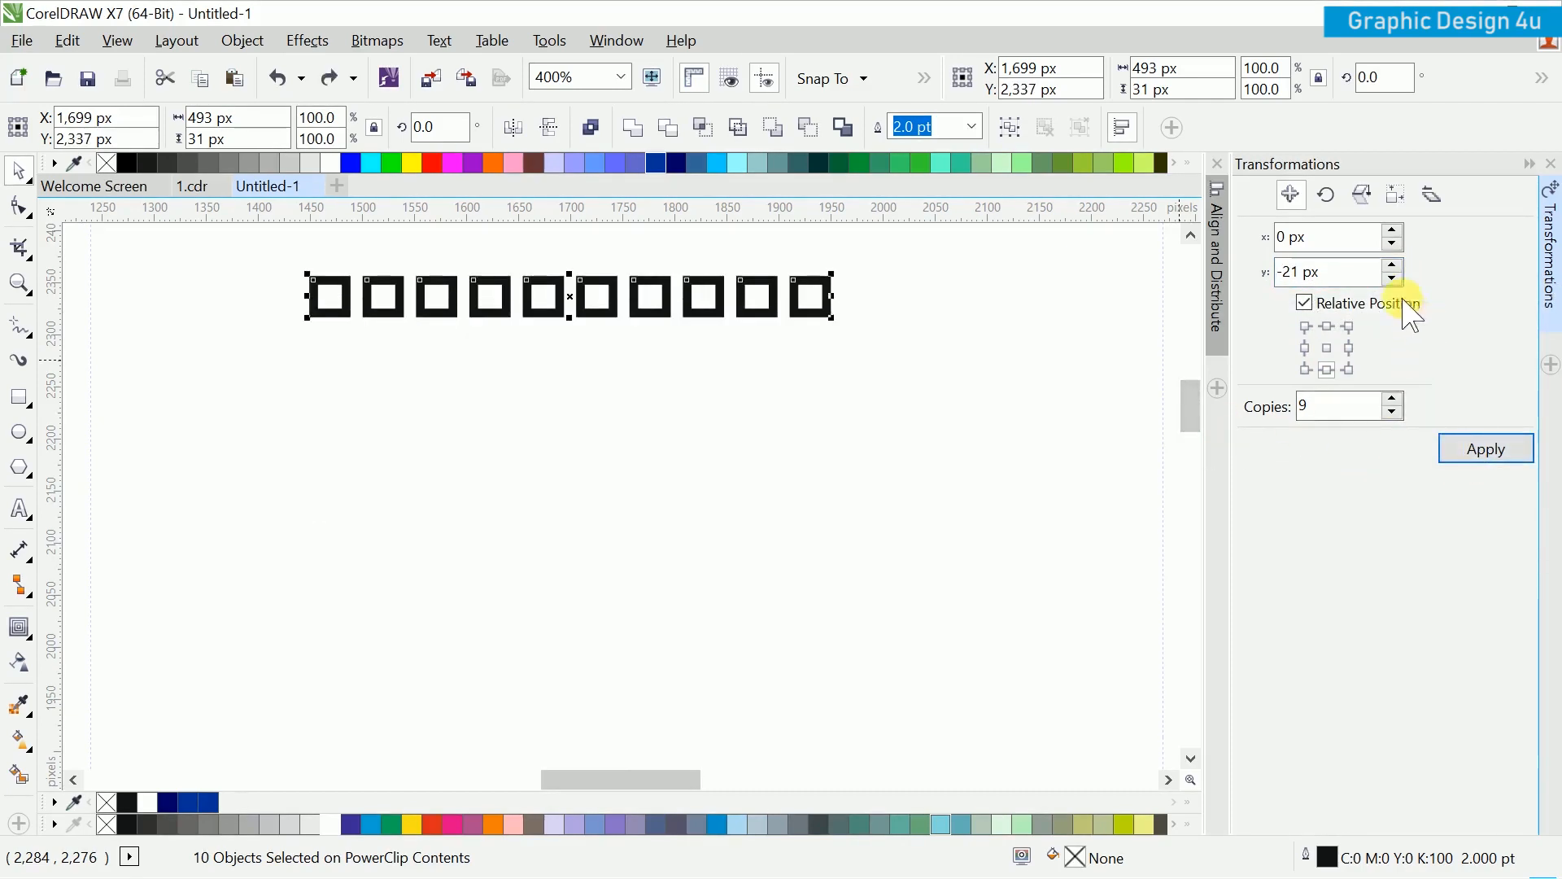
left_click(1392, 266)
left_click(1460, 452)
key("ctrl+z")
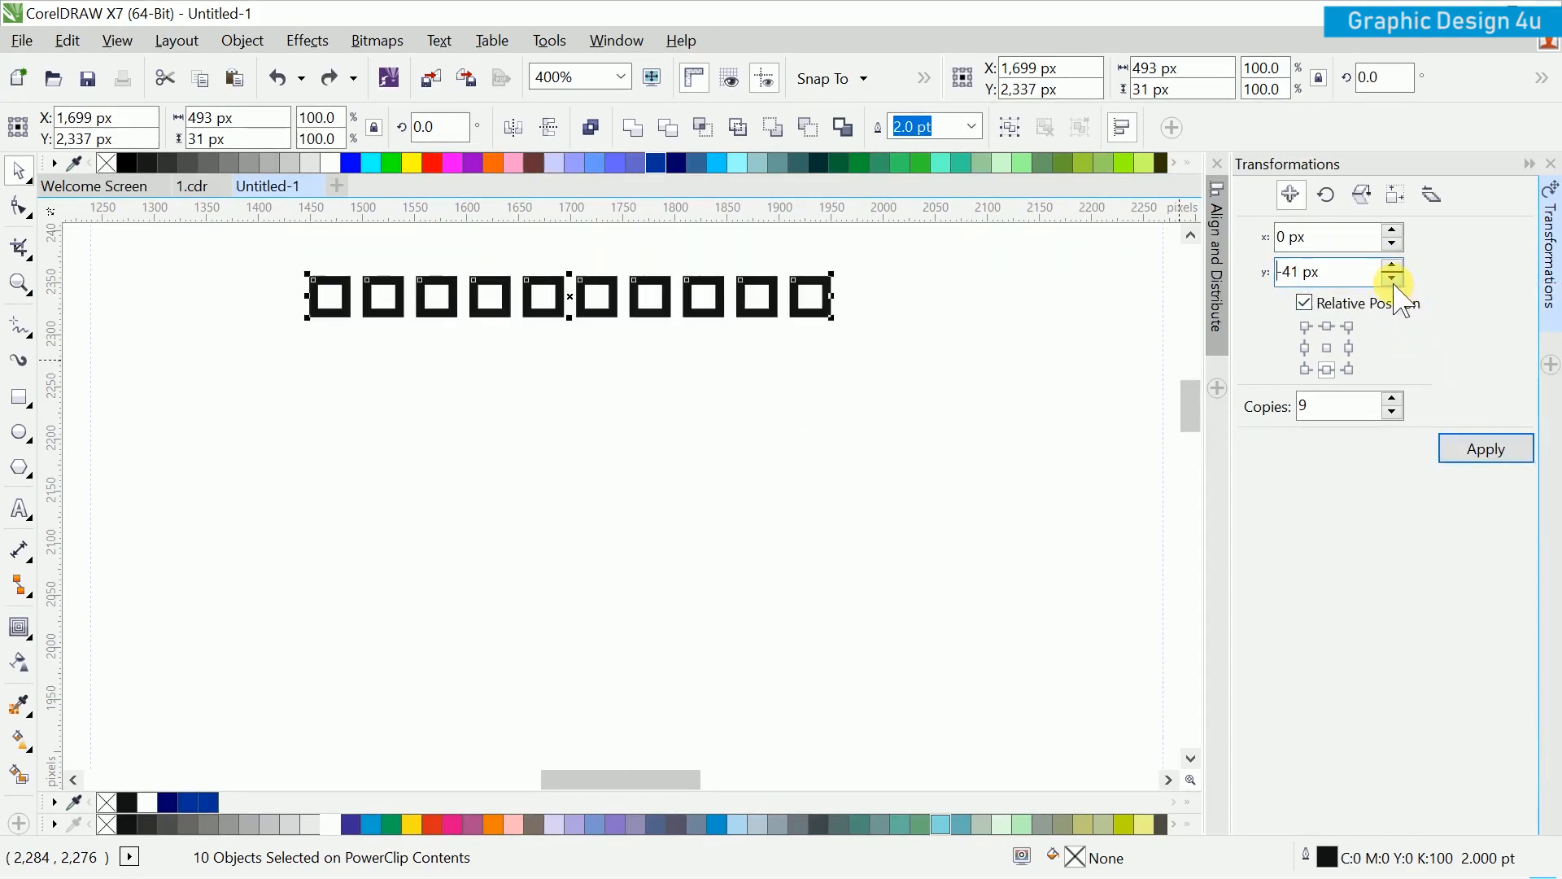
left_click(1462, 460)
key("ctrl+z")
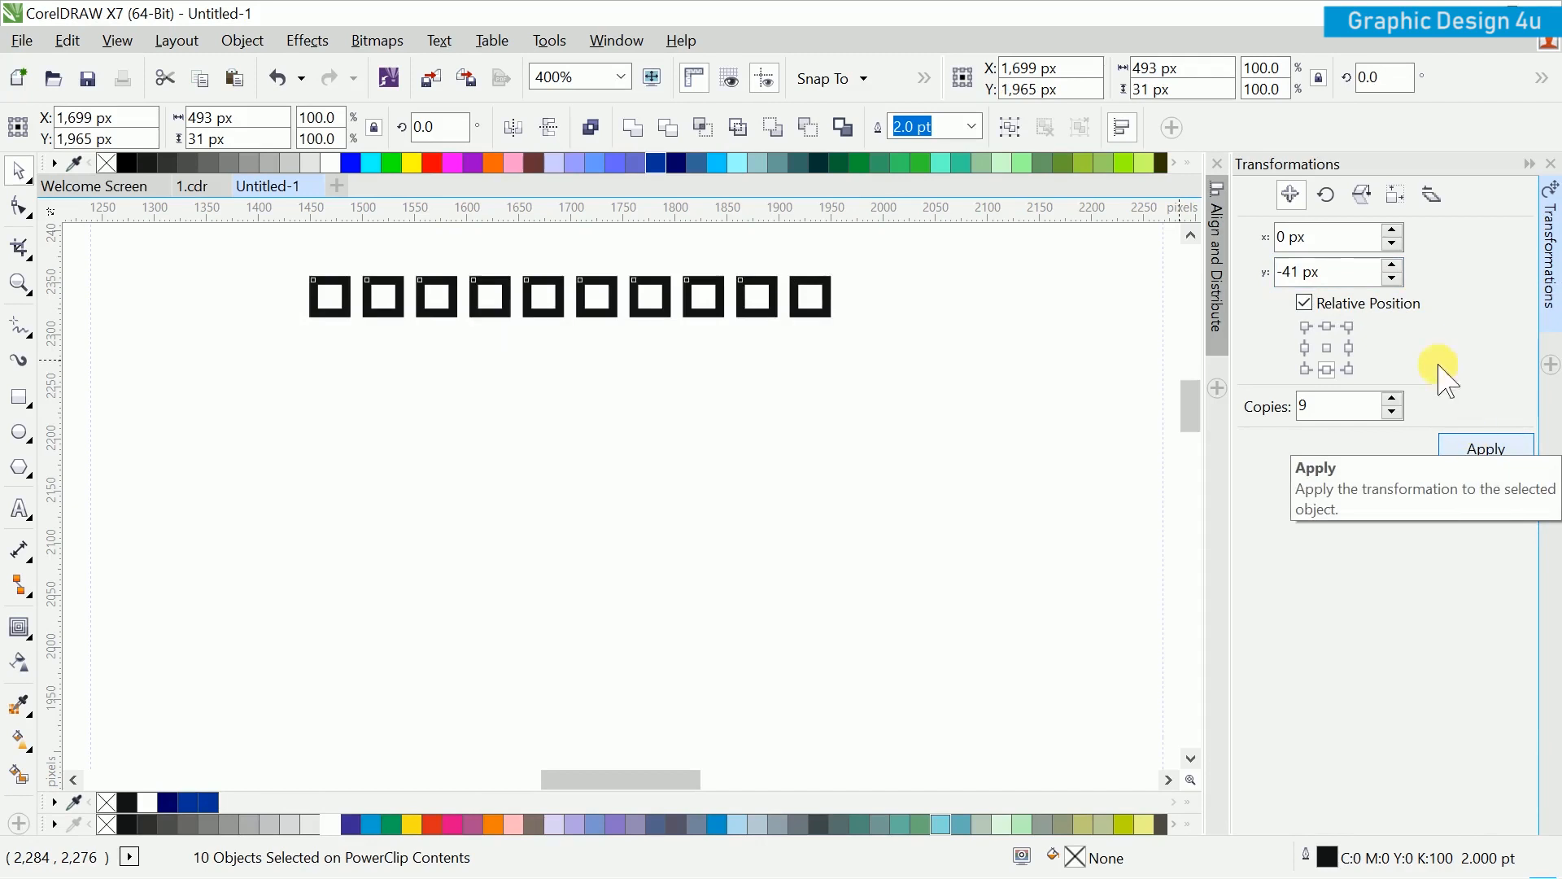
Step: Repeat the row downward with 9 copies at a -46 px vertical offset and select the entire grid of squares
left_click(1478, 451)
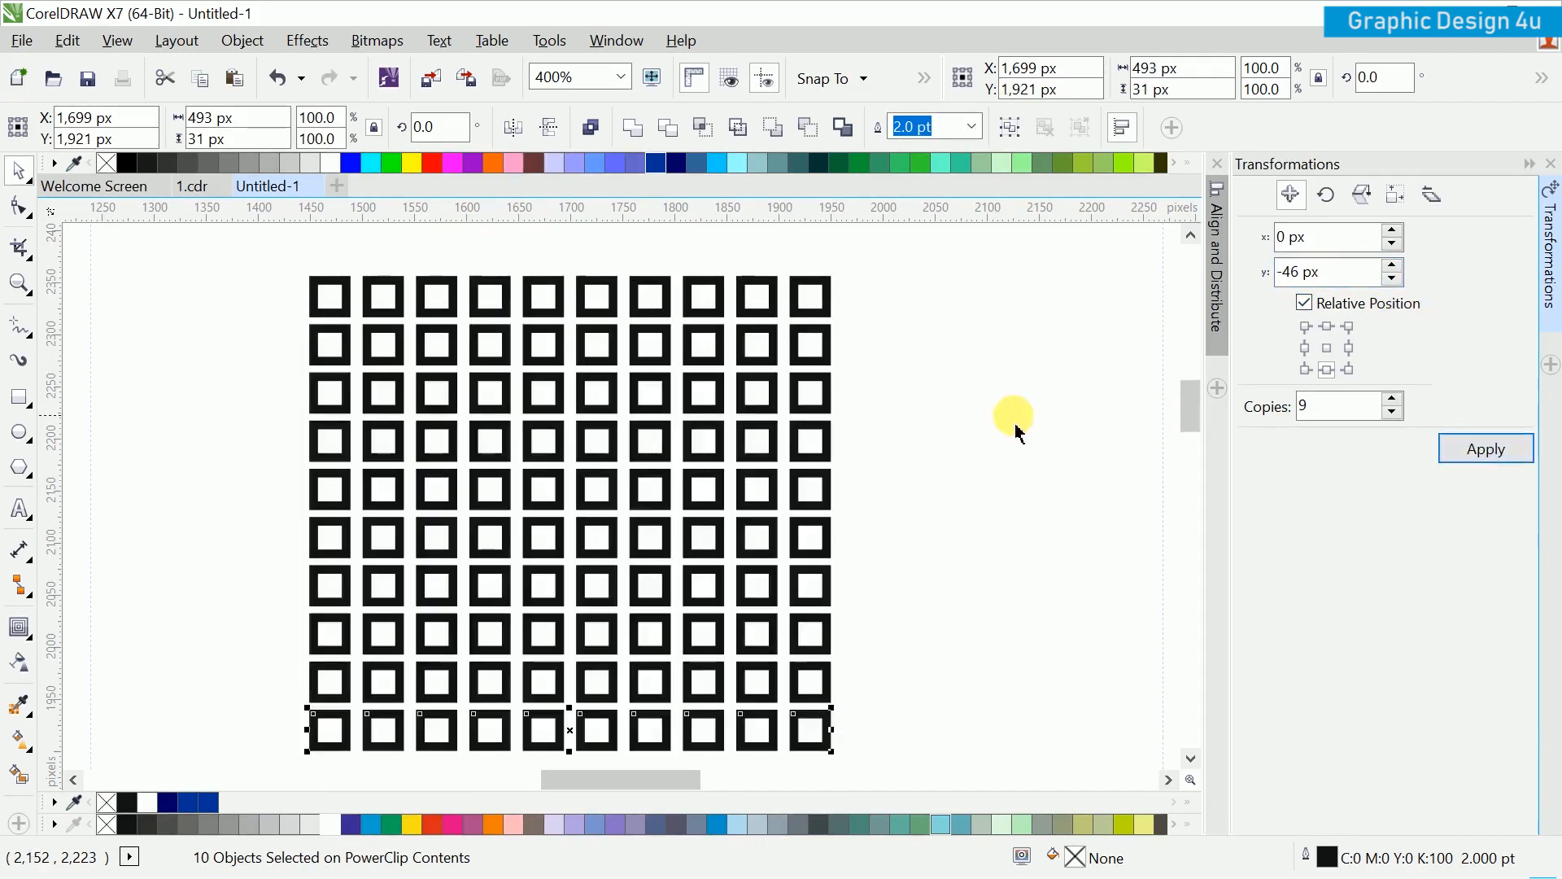
scroll(986, 401, "down", 2)
left_click(968, 358)
left_click_drag(481, 627, 907, 333)
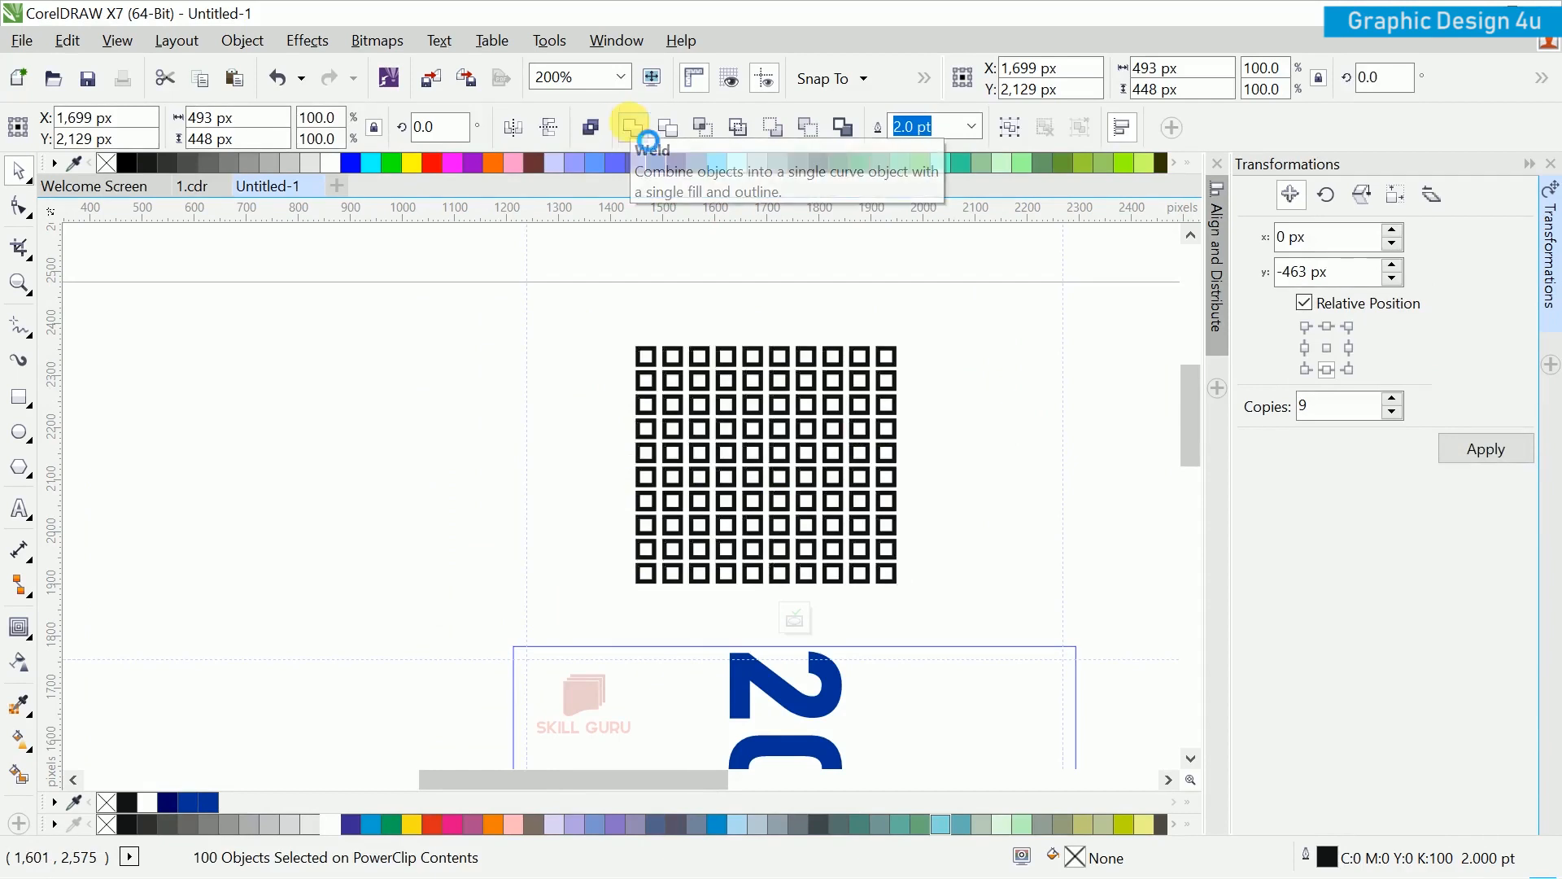
Step: Weld the grid of squares into one curve and convert its outline to an object
left_click(633, 128)
scroll(813, 301, "right", 2)
left_click(720, 128)
left_click(640, 160)
left_click(242, 40)
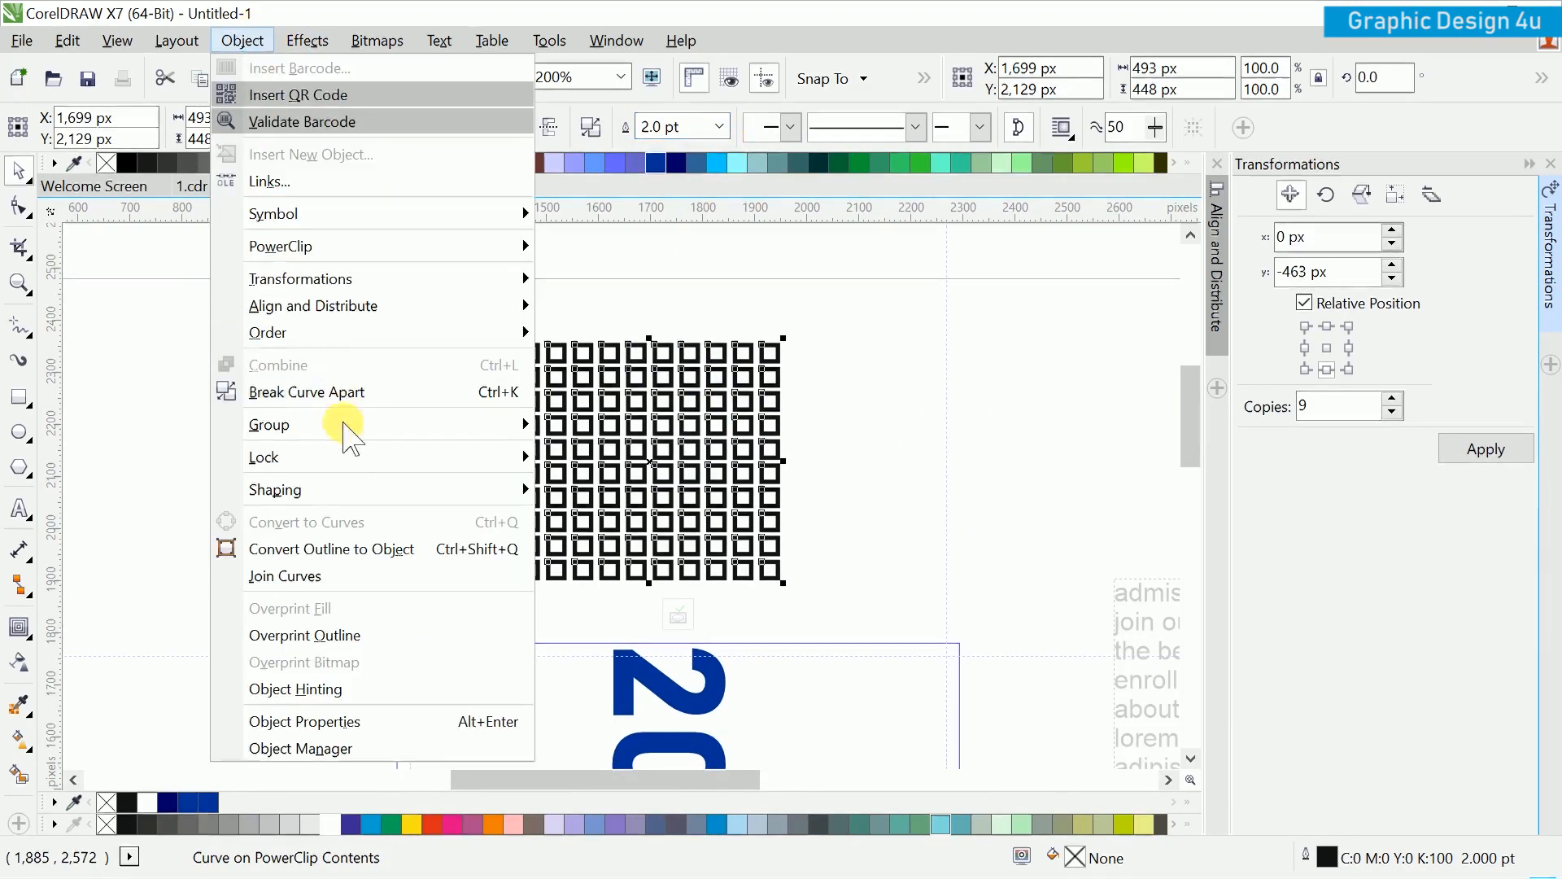
left_click(314, 550)
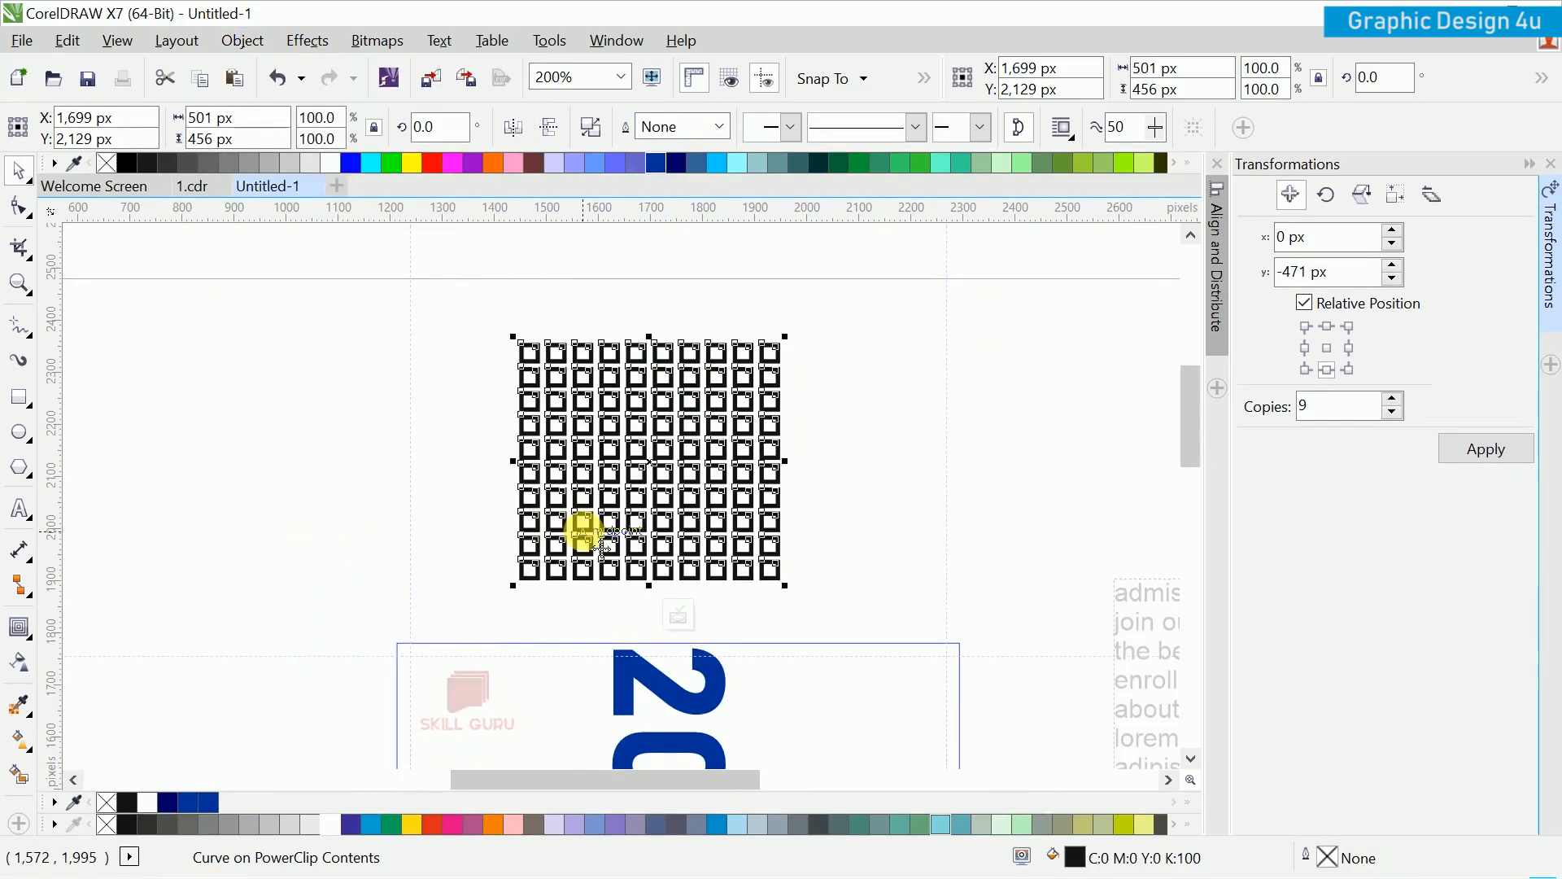
scroll(582, 530, "down", 1)
scroll(610, 497, "right", 1)
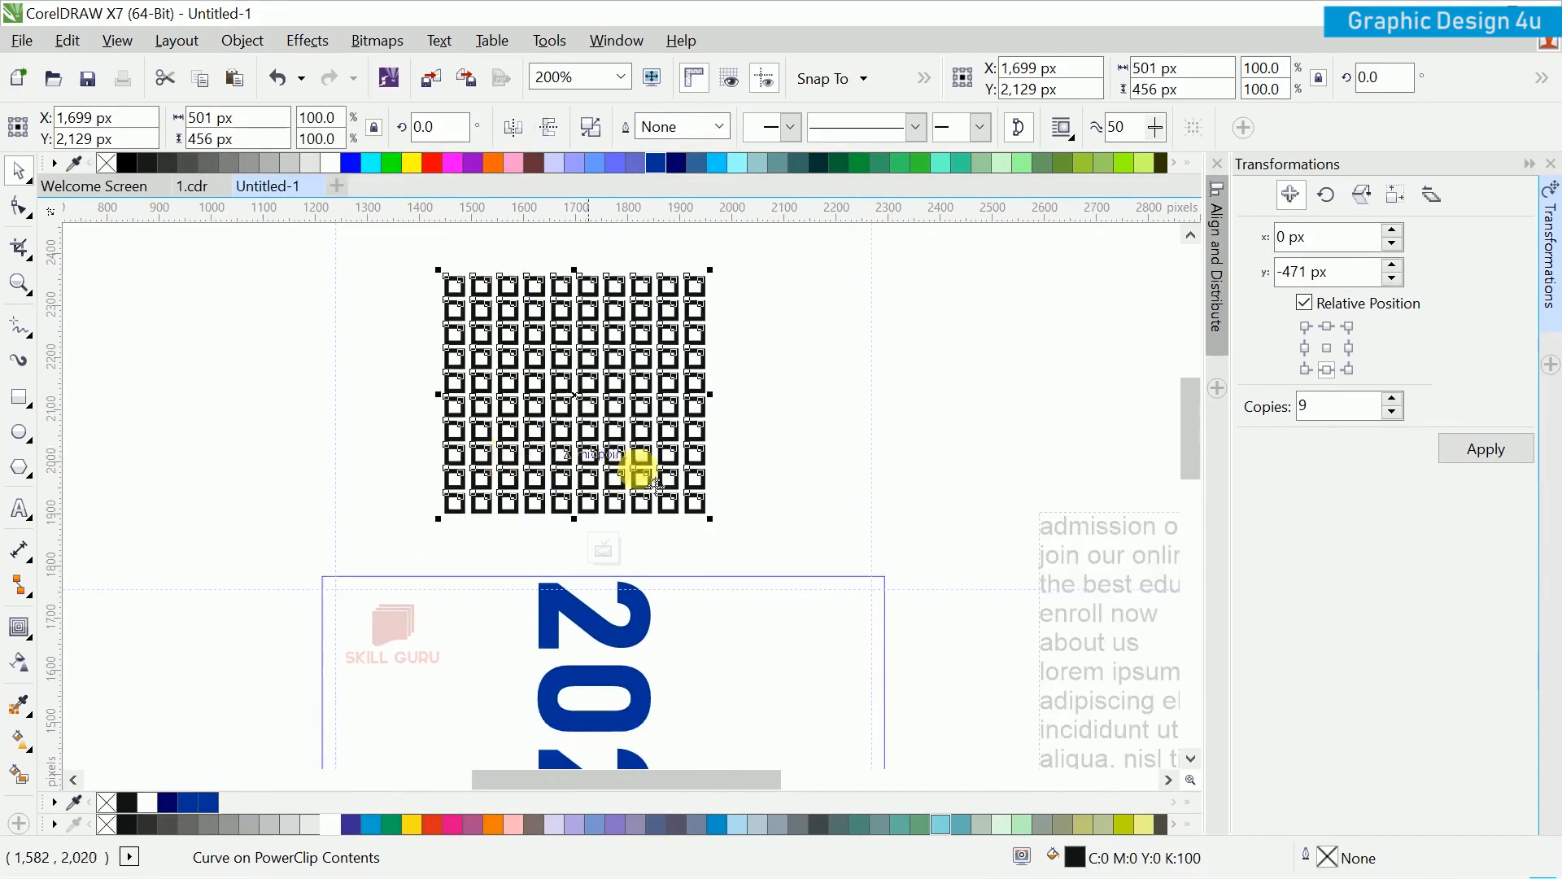
Step: Fill the square grid with blue #003399 and move it beside the "2021" text, above the graduate photo
left_click(655, 163)
scroll(670, 412, "down", 1)
scroll(669, 412, "right", 1)
left_click_drag(651, 409, 868, 700)
scroll(850, 659, "down", 1)
scroll(850, 659, "right", 1)
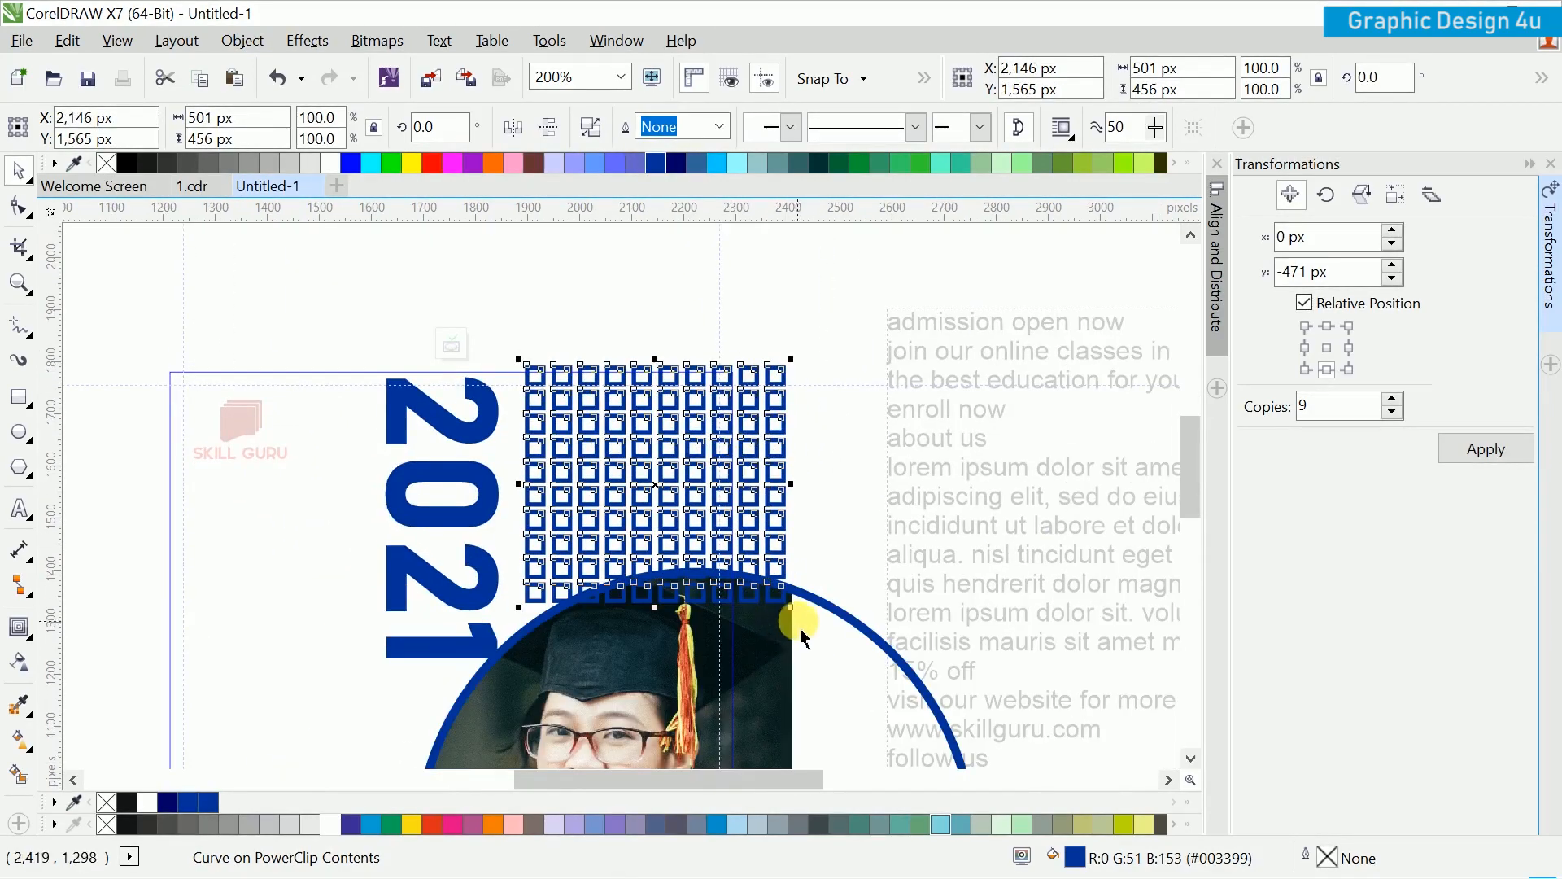
Step: Scale the square grid to about 327 by 298 px and shift it right over the post's upper-right corner
left_click_drag(787, 611, 698, 540)
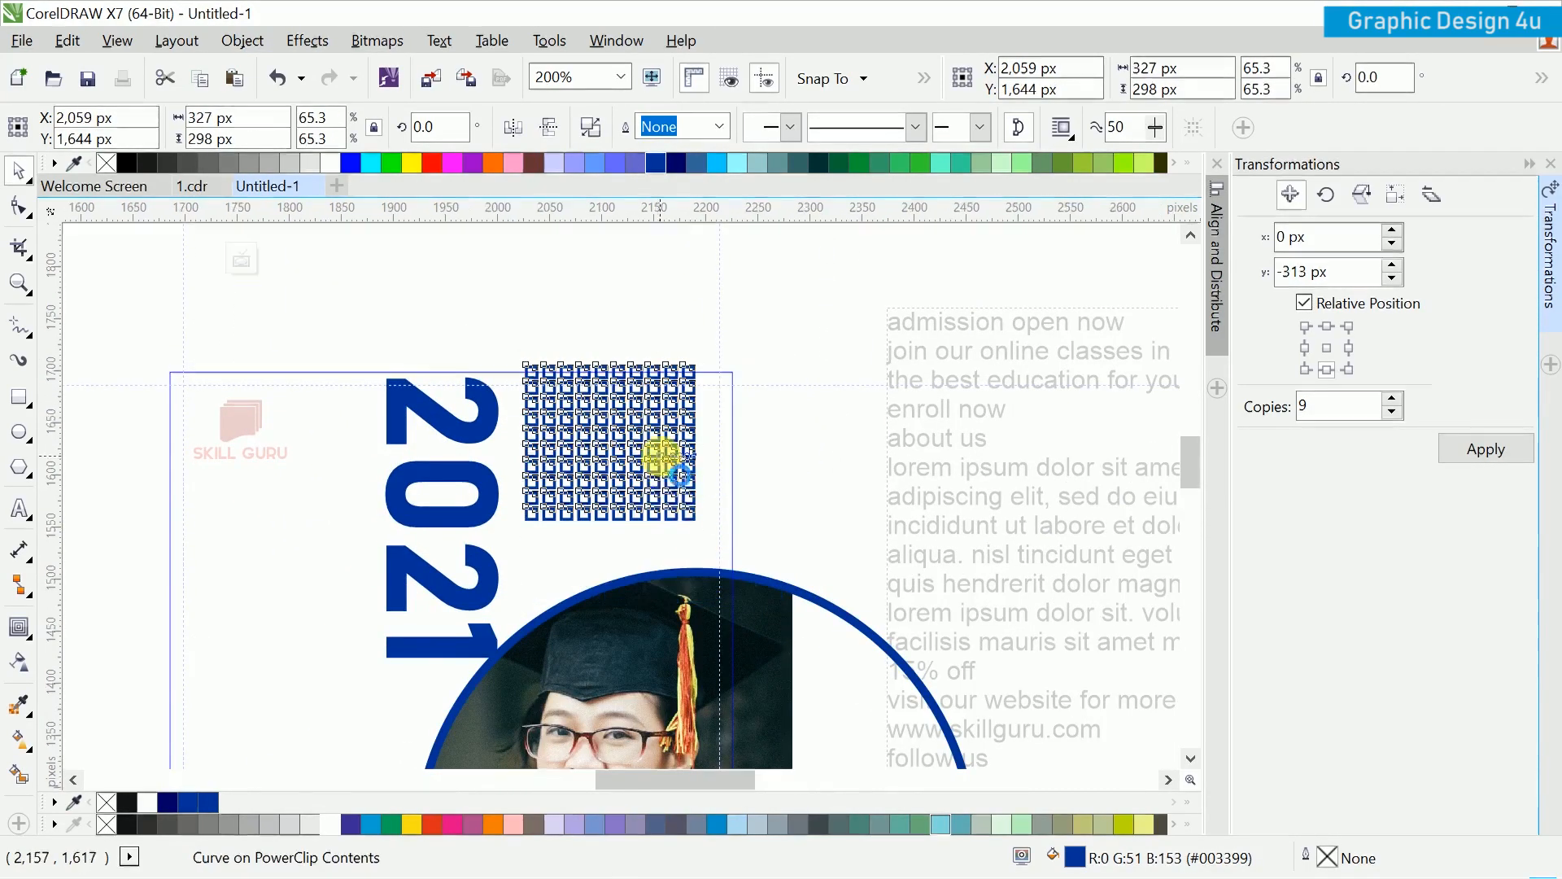
scroll(662, 453, "up", 2)
left_click_drag(618, 455, 721, 449)
scroll(205, 468, "up", 1)
scroll(205, 468, "left", 1)
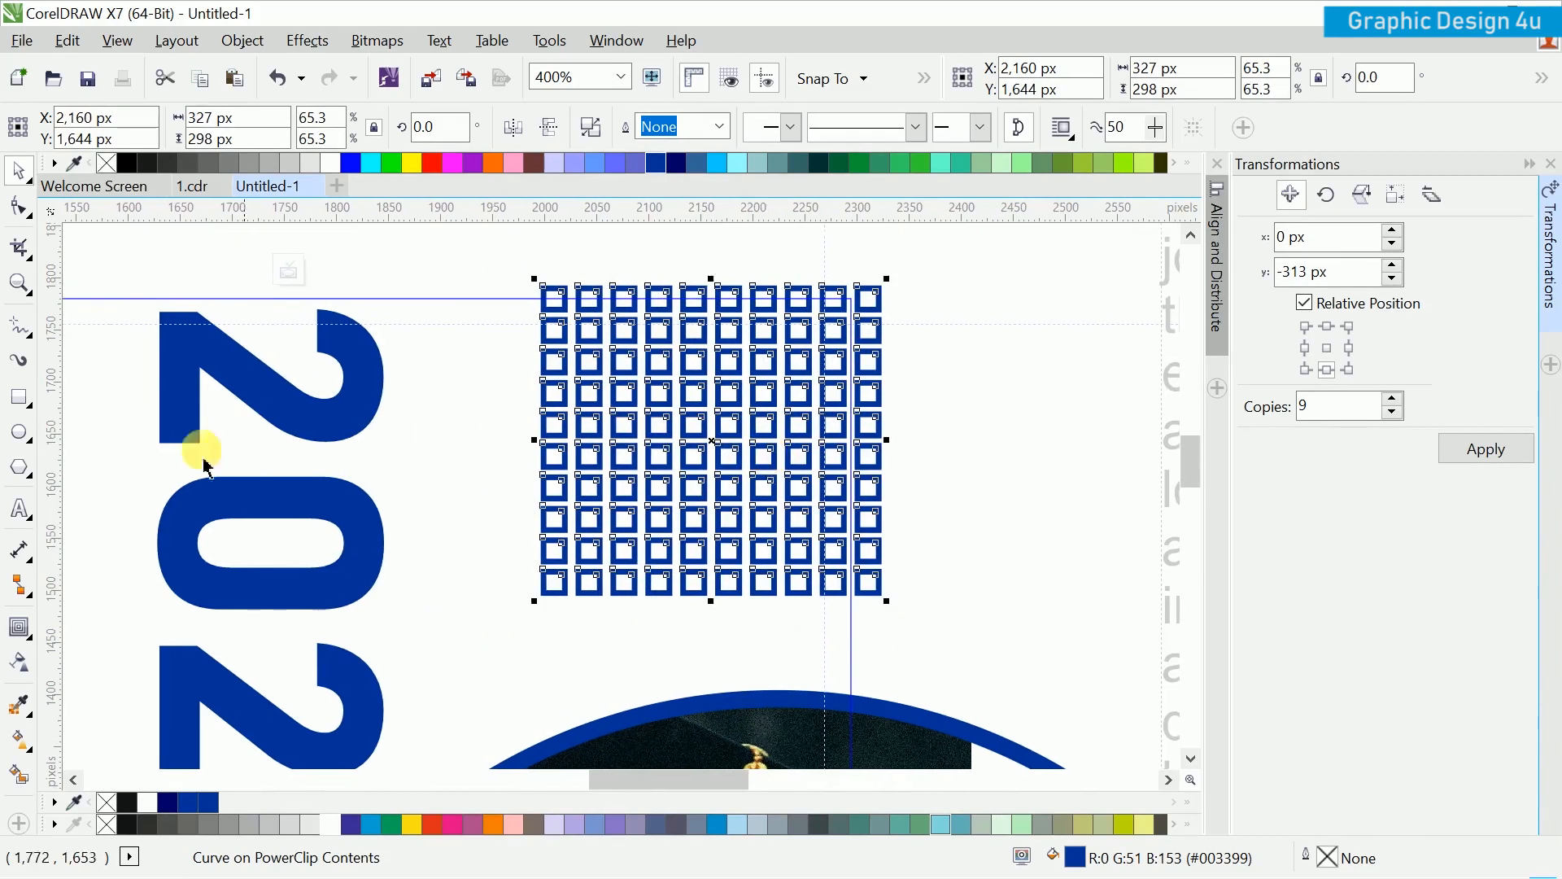
Step: Fade the square grid downward with a linear transparency at -90° and finish editing the PowerClip contents
left_click(21, 659)
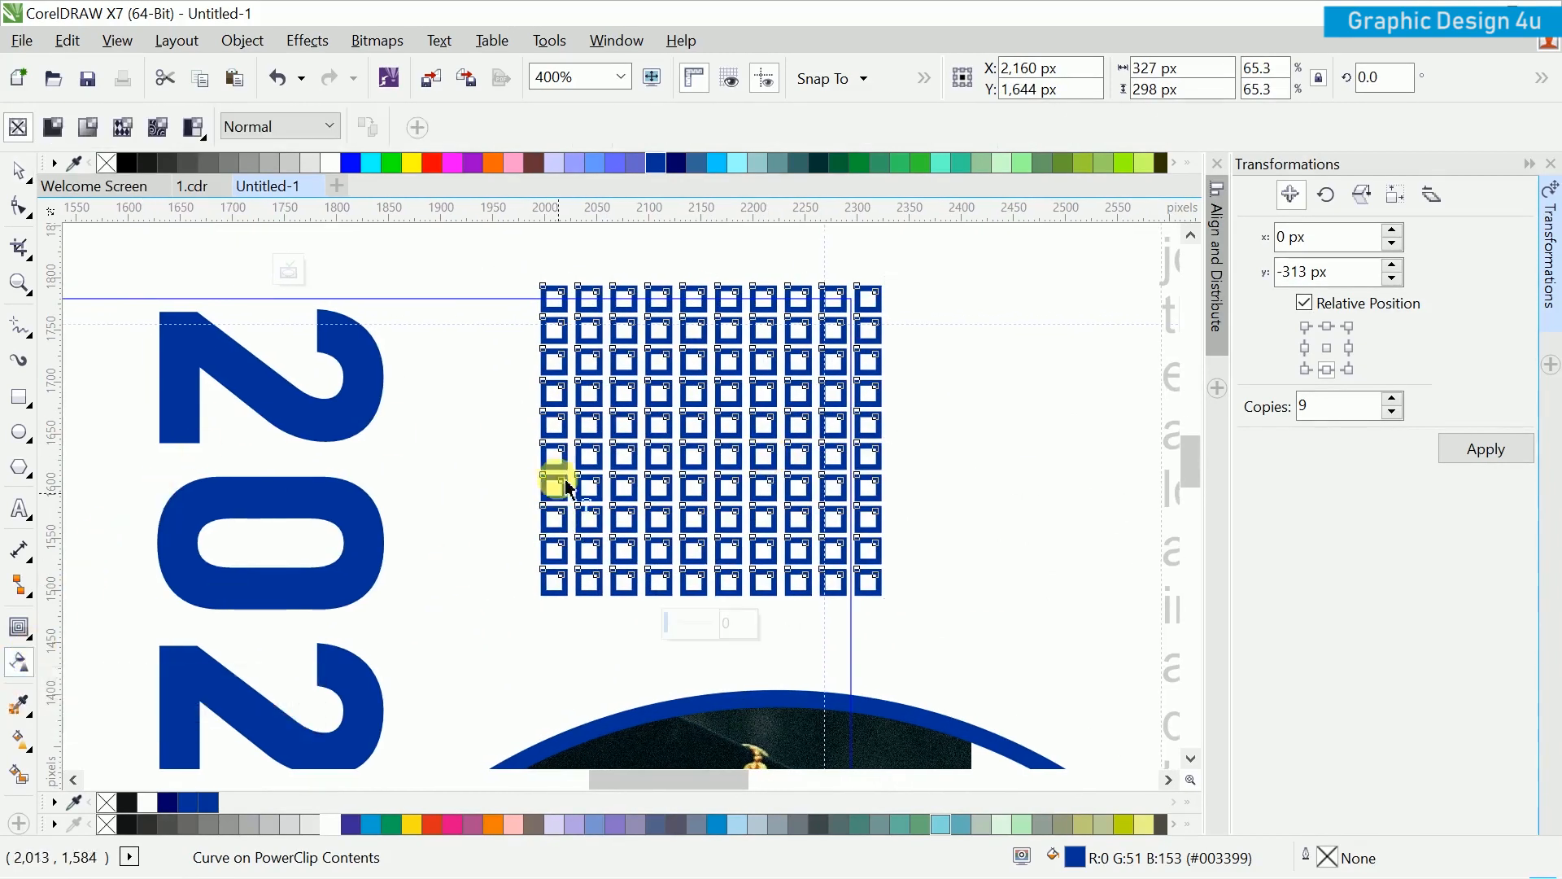
left_click_drag(672, 397, 694, 565)
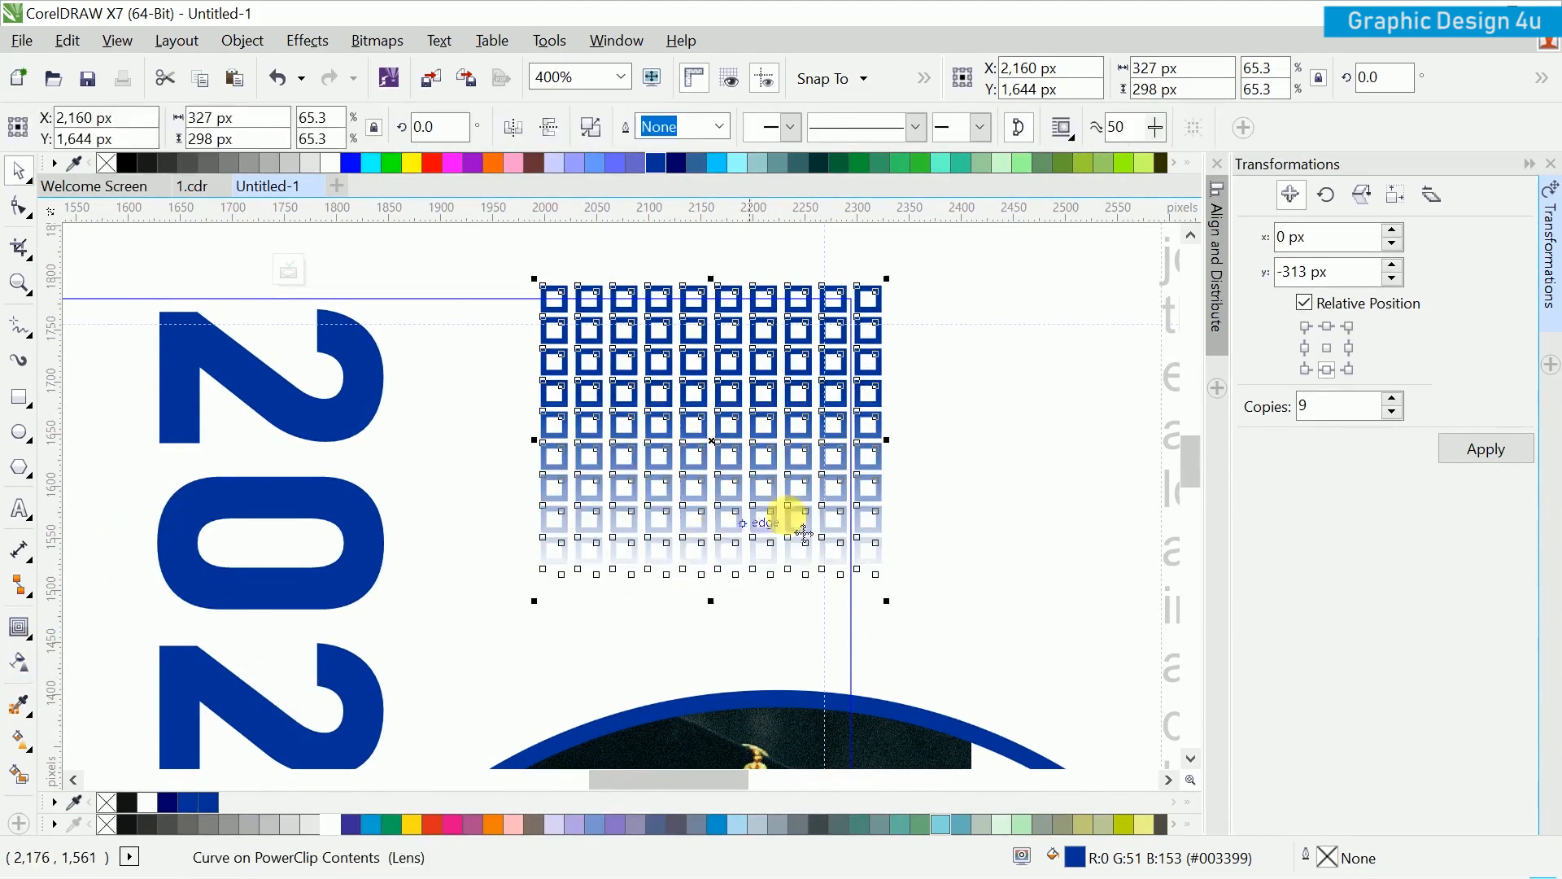
left_click(1010, 466)
left_click(736, 443)
key("space")
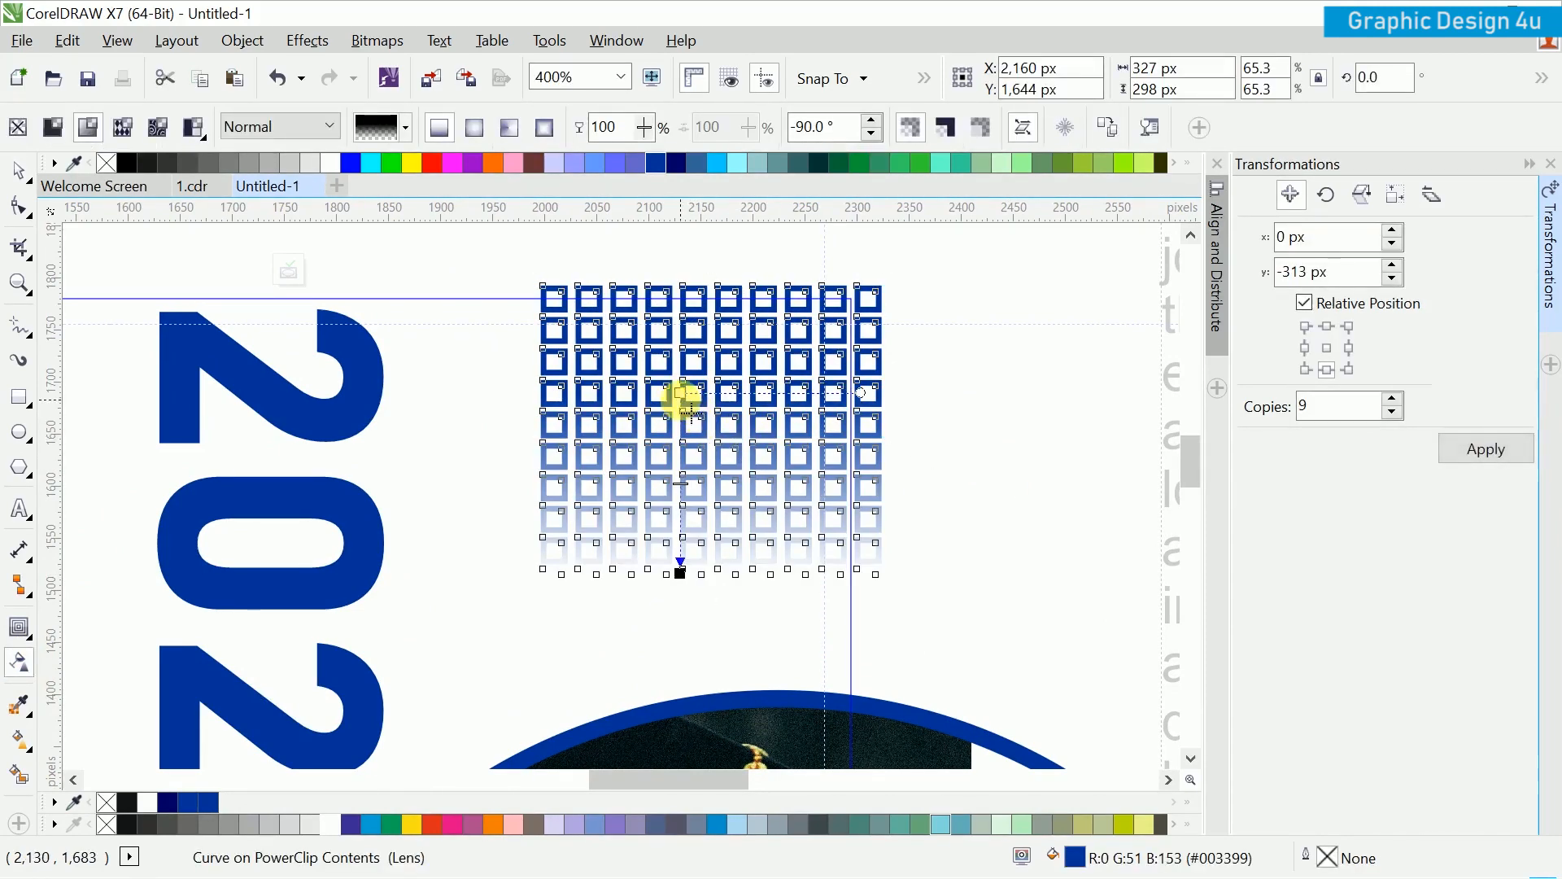
left_click_drag(680, 398, 680, 349)
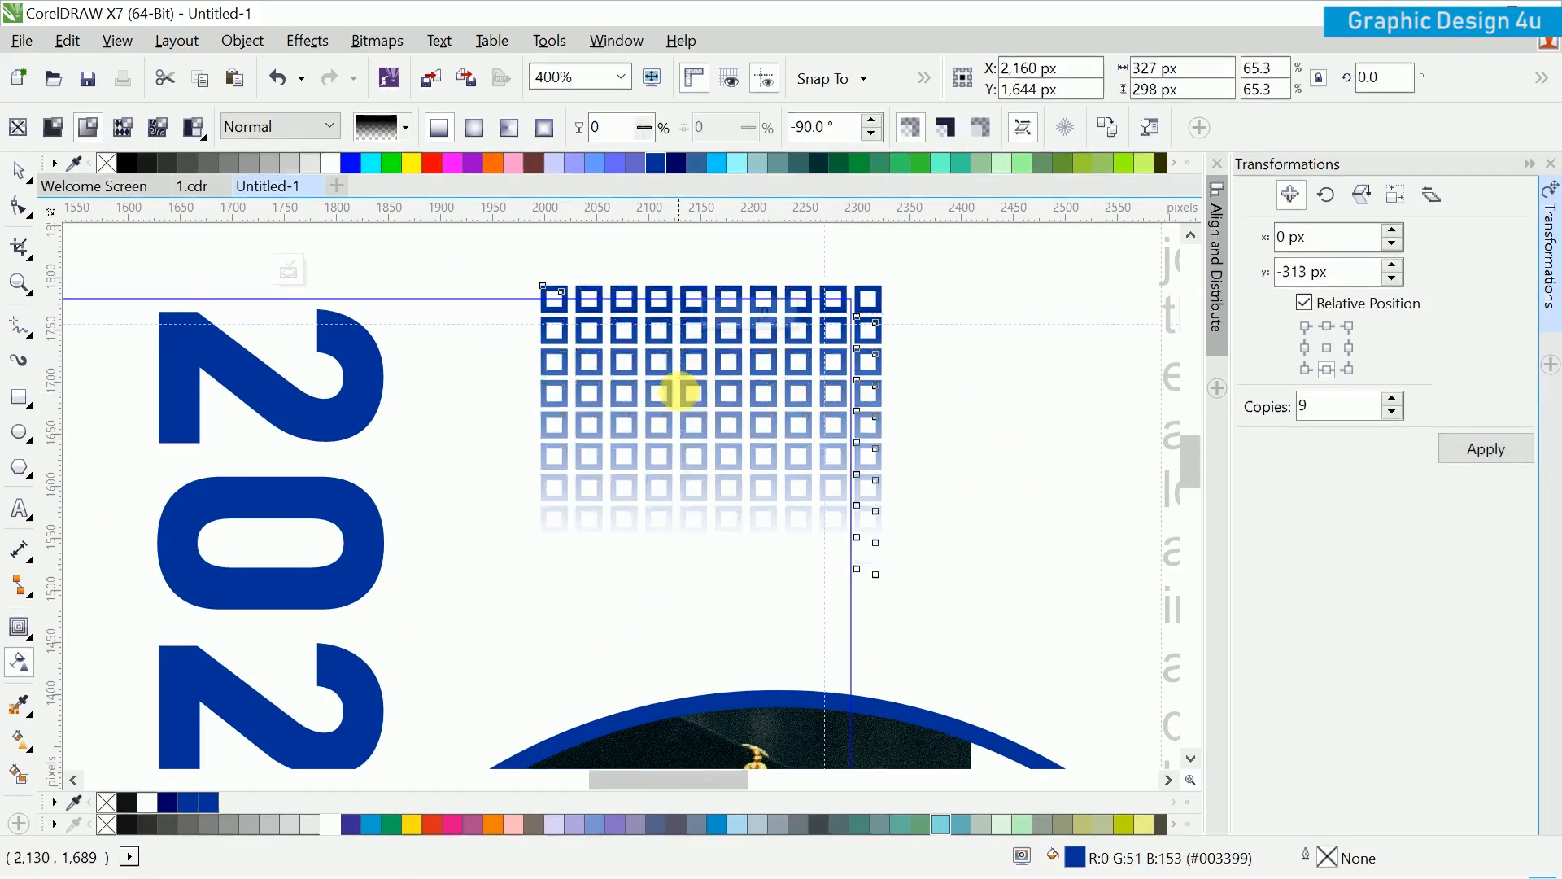
key("space")
scroll(940, 427, "down", 2)
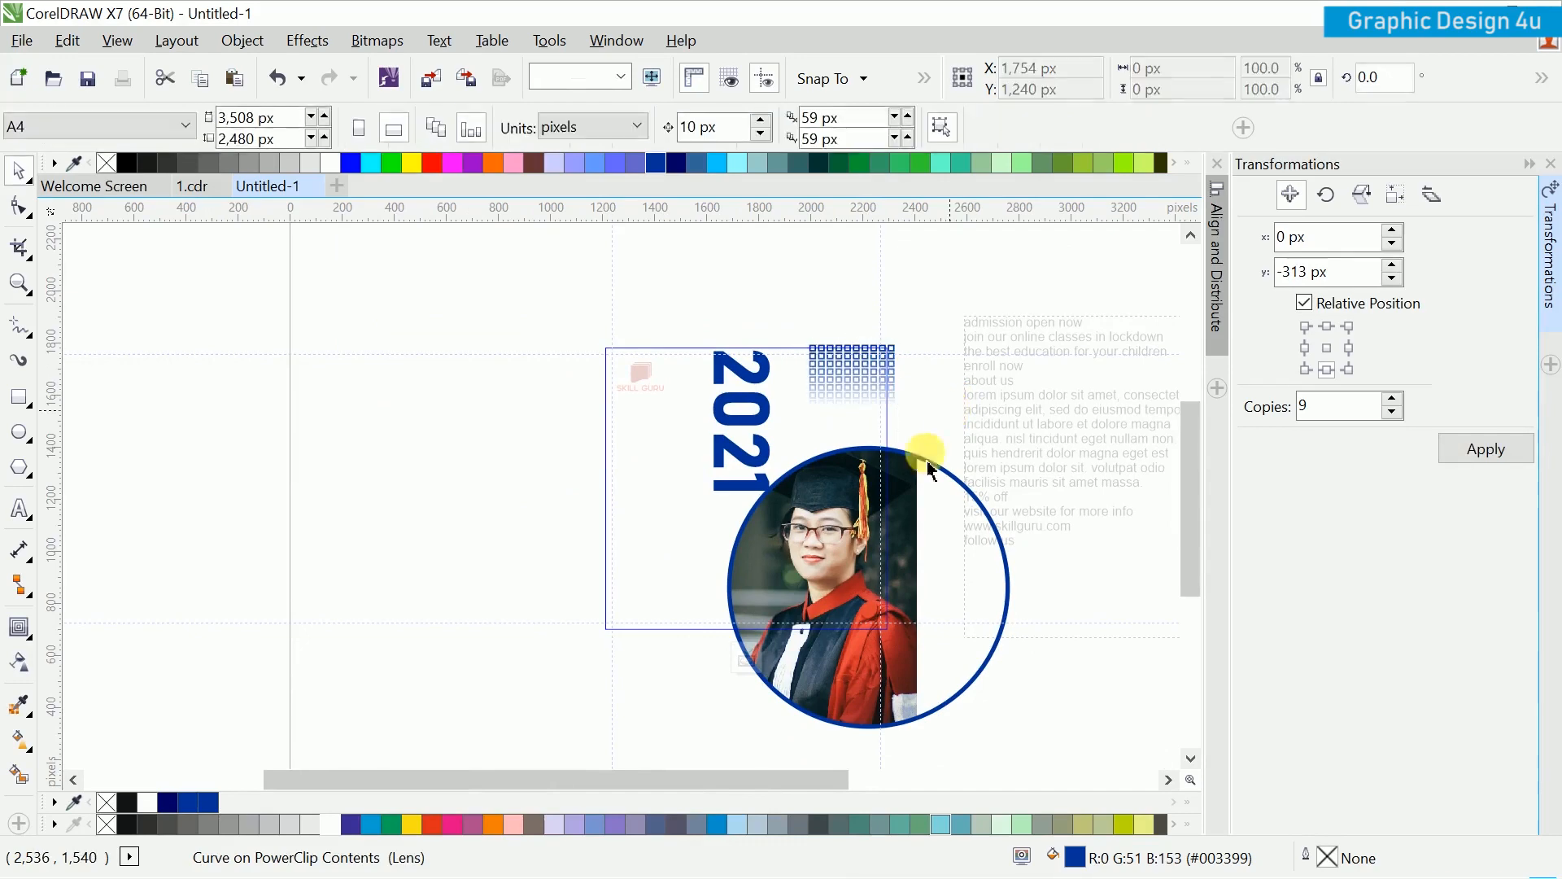
left_click(745, 661)
key("shift+F2")
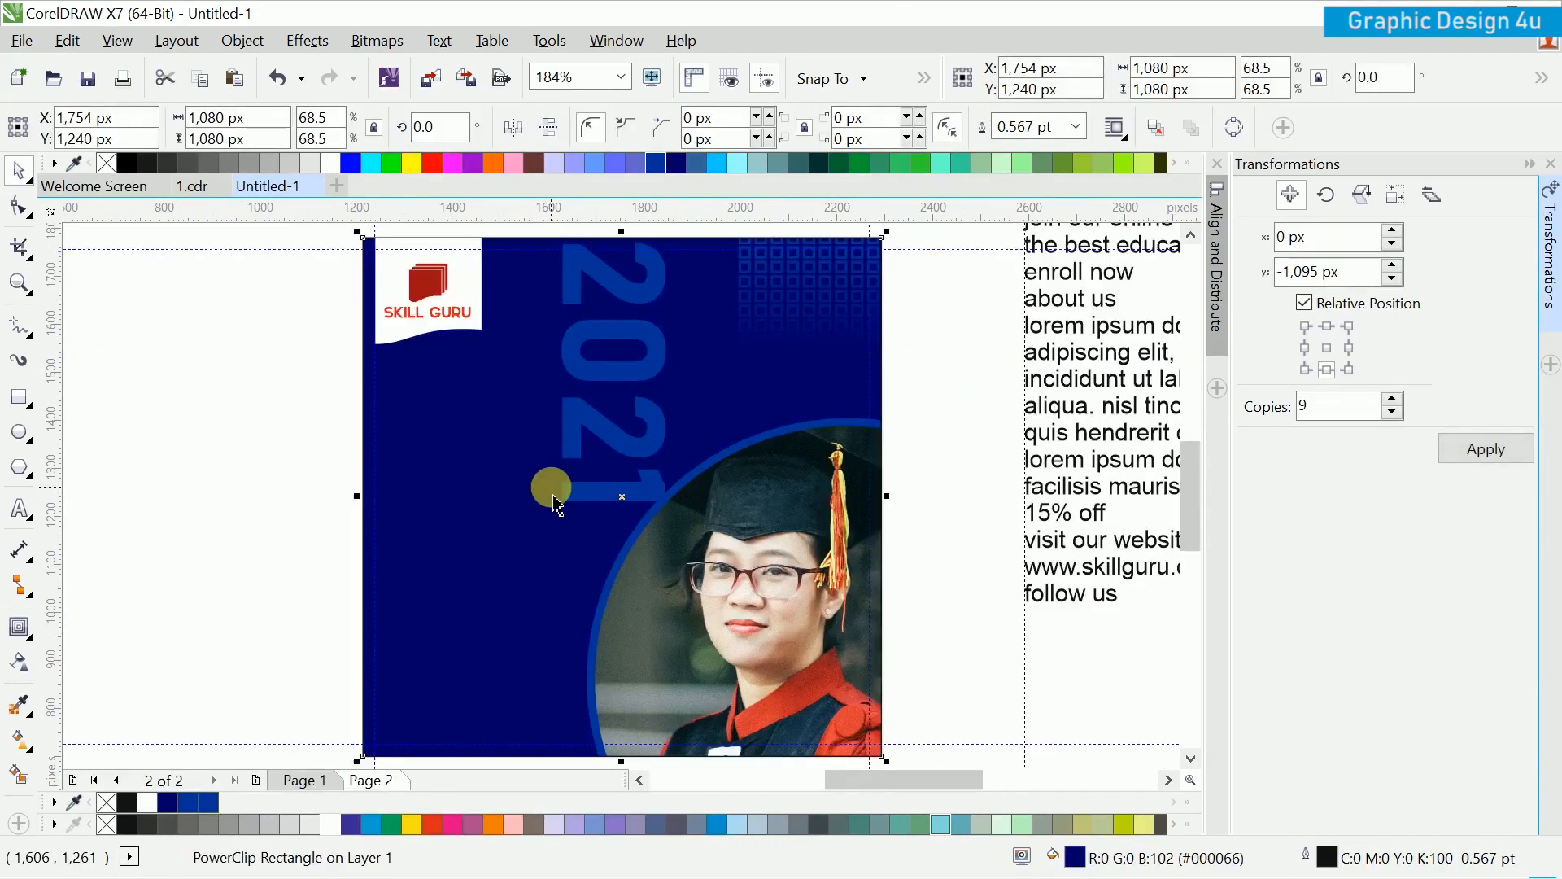
left_click(940, 362)
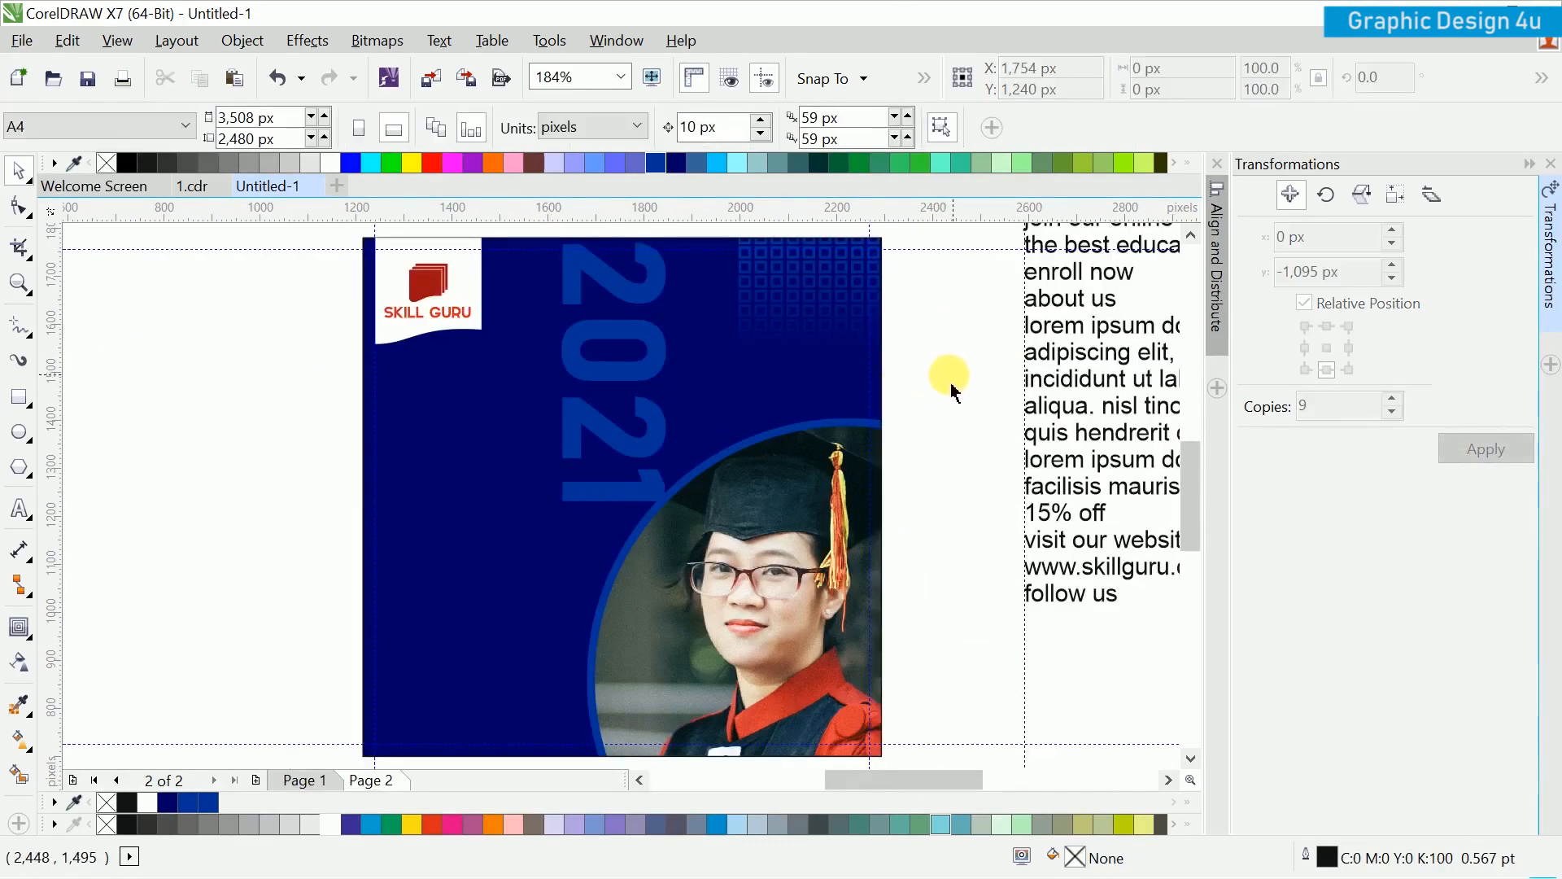
Step: Reopen the post's PowerClip contents, shift the square pattern slightly right and finish editing
scroll(963, 372, "down", 1)
left_click_drag(943, 375, 909, 367)
double_click(875, 336)
scroll(872, 332, "up", 1)
left_click_drag(831, 331, 861, 336)
left_click(961, 327)
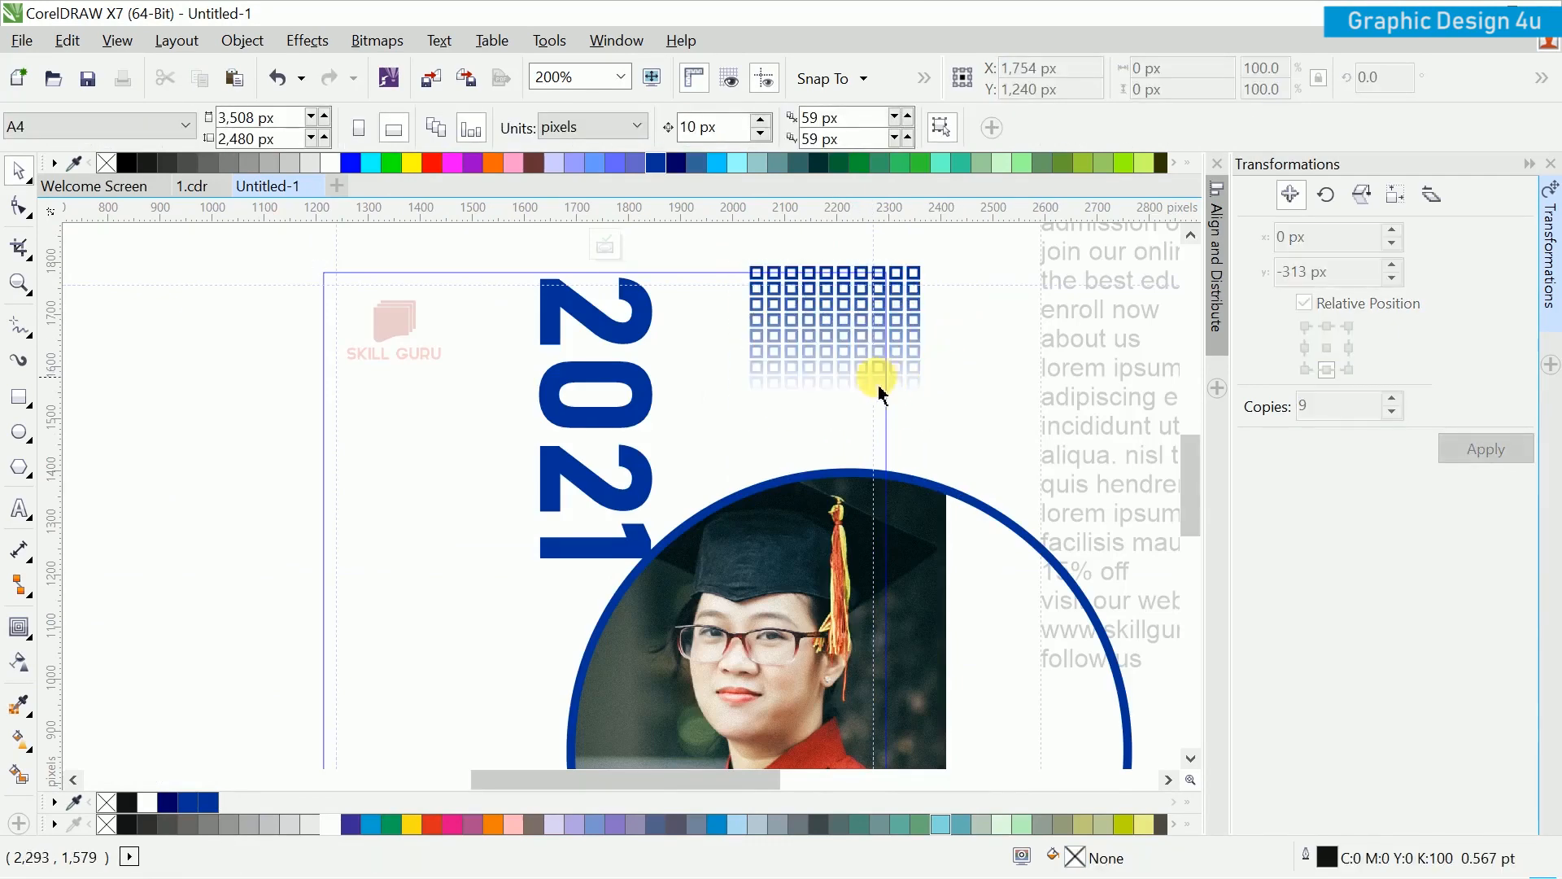
scroll(885, 381, "down", 1)
left_click(566, 594)
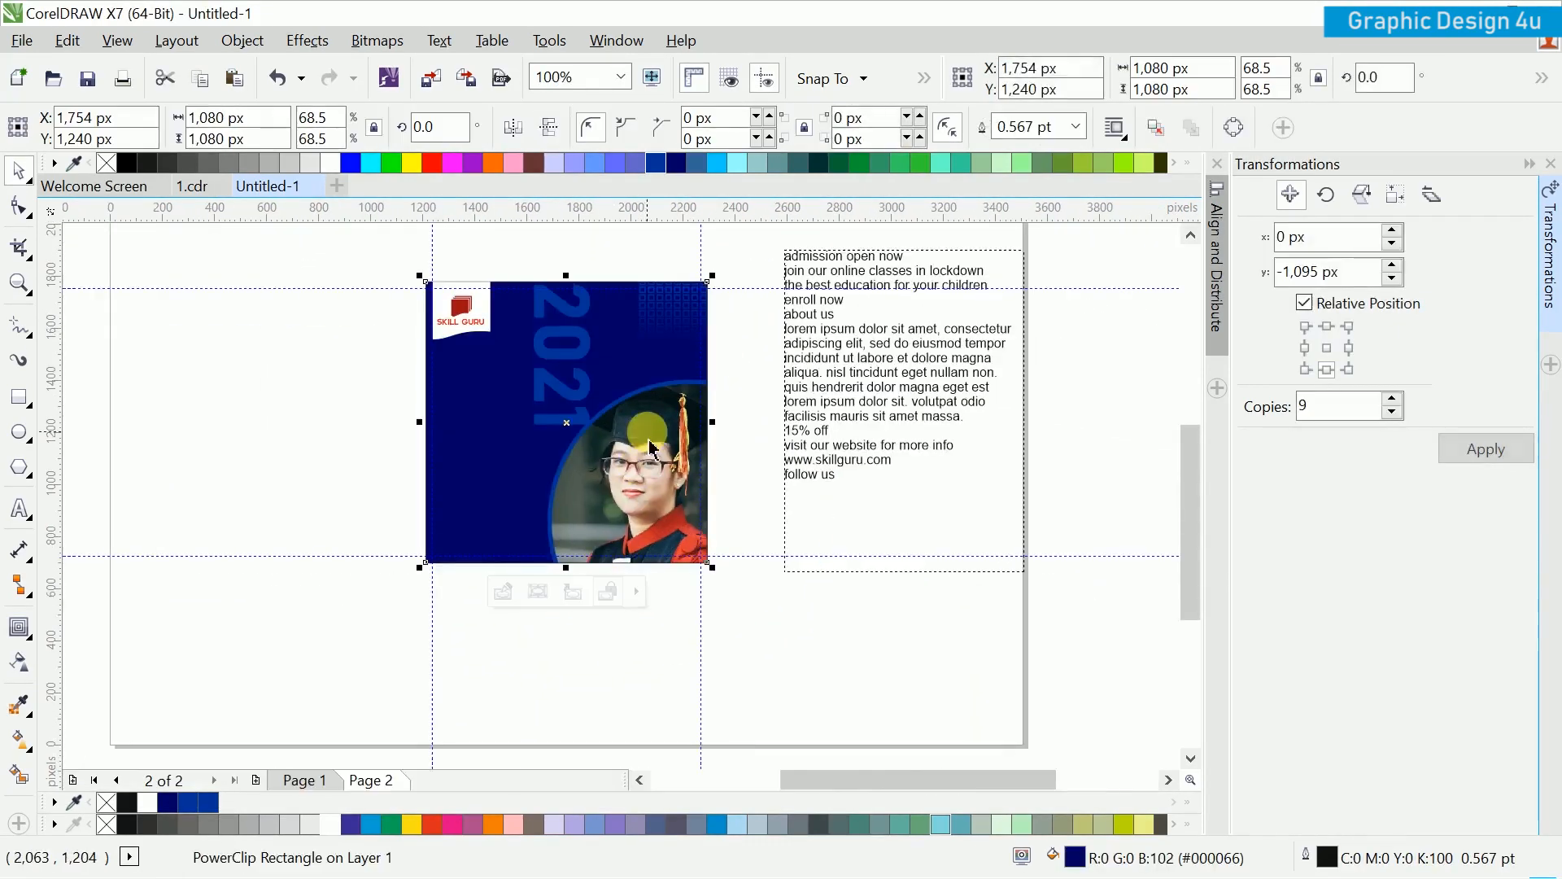
scroll(711, 484, "up", 1)
left_click(943, 525)
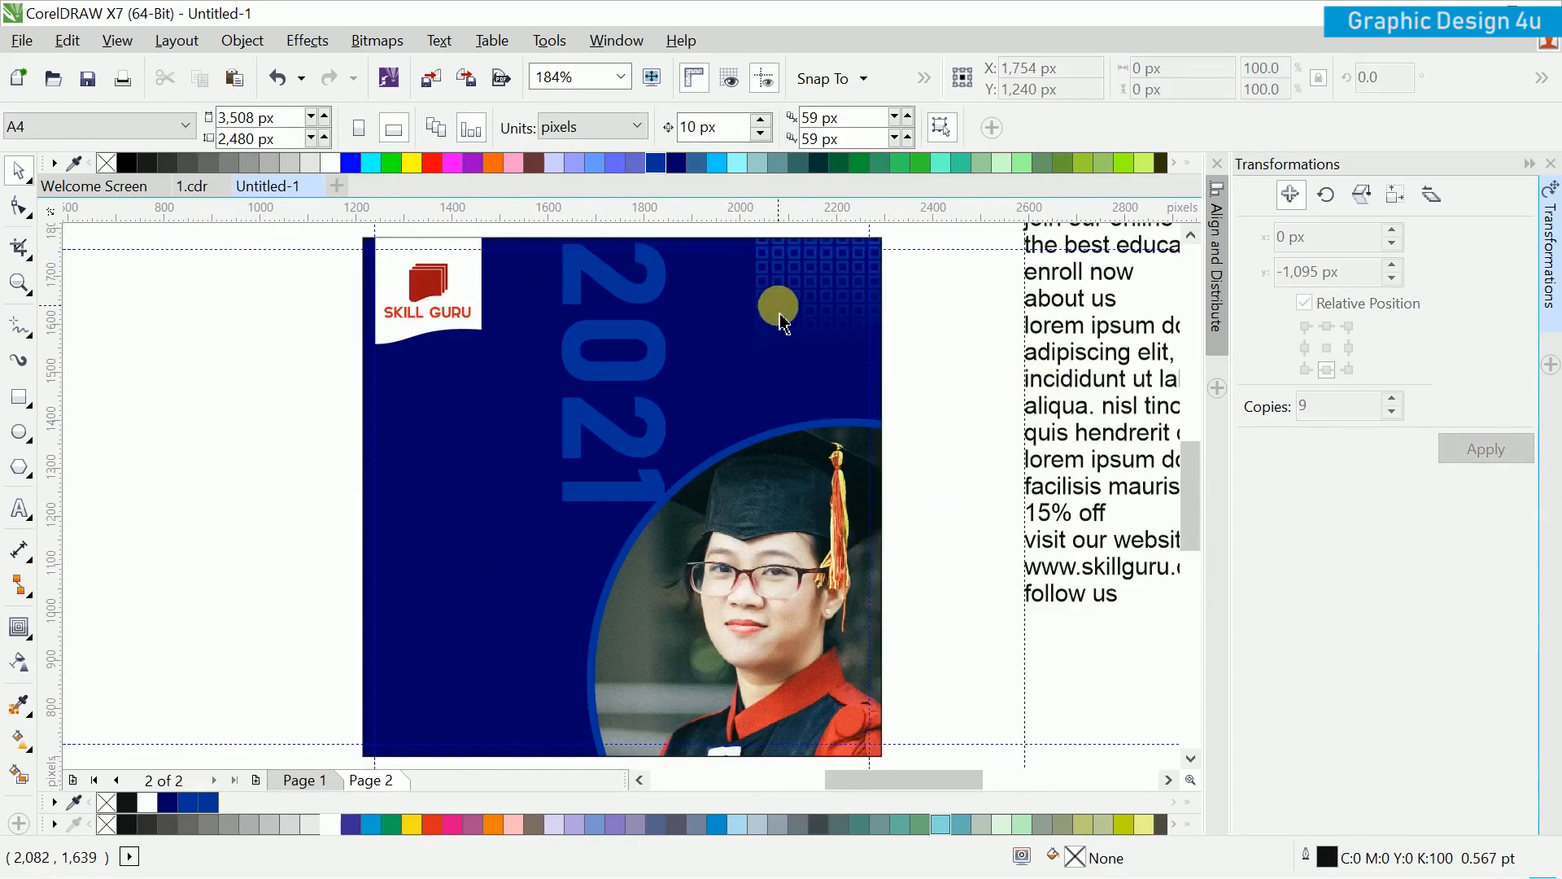
Step: Edit the post's PowerClip contents again and move the graduate photo circle up to about Y 956 px
left_click(877, 330)
scroll(622, 569, "down", 1)
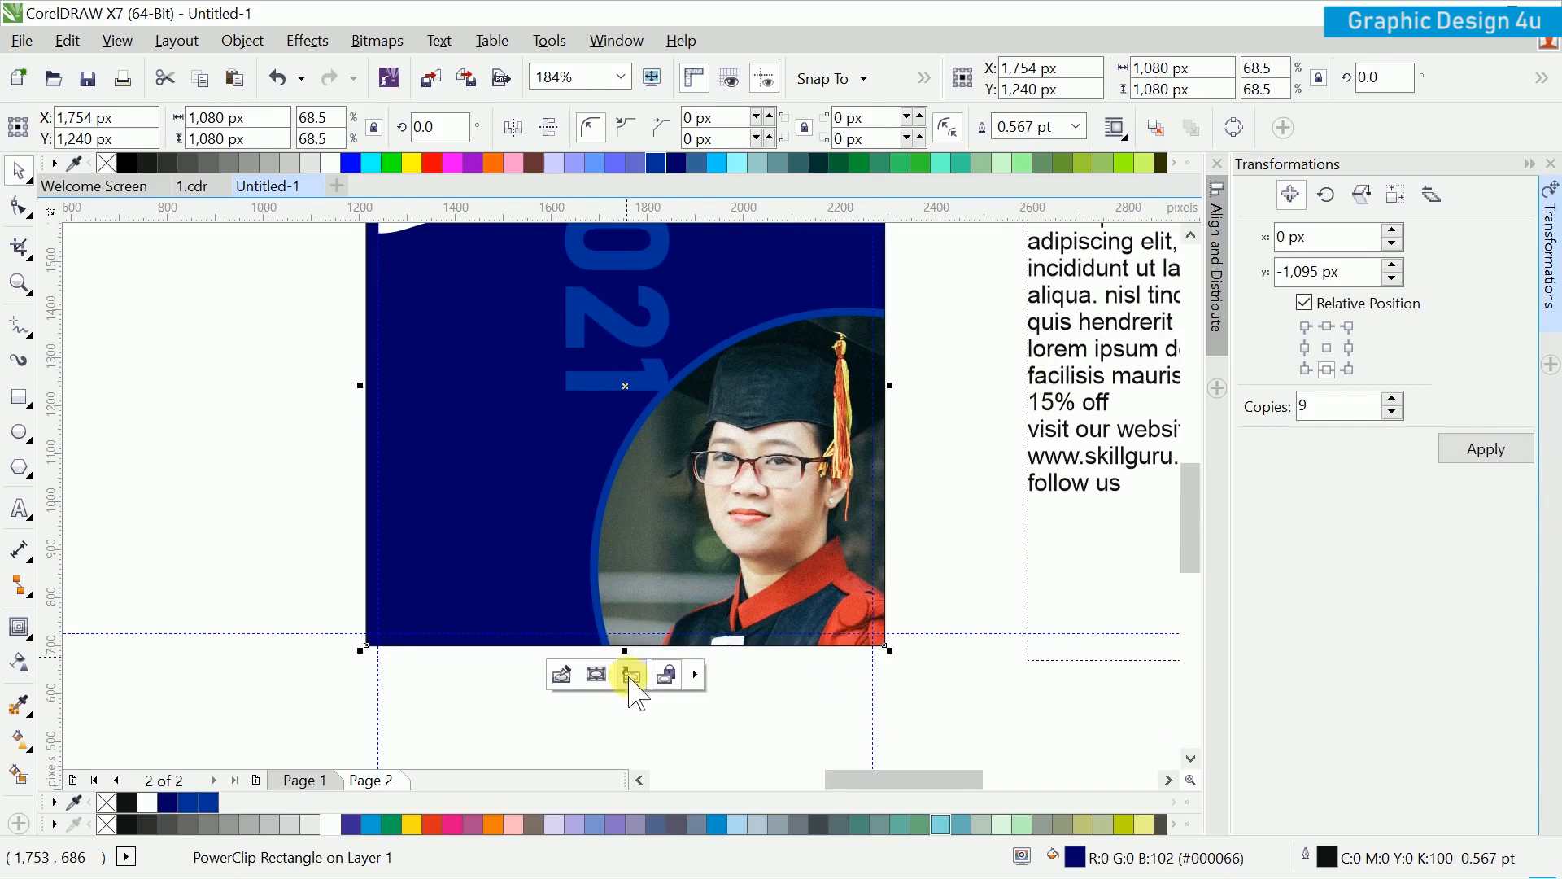
left_click(560, 675)
left_click(823, 551)
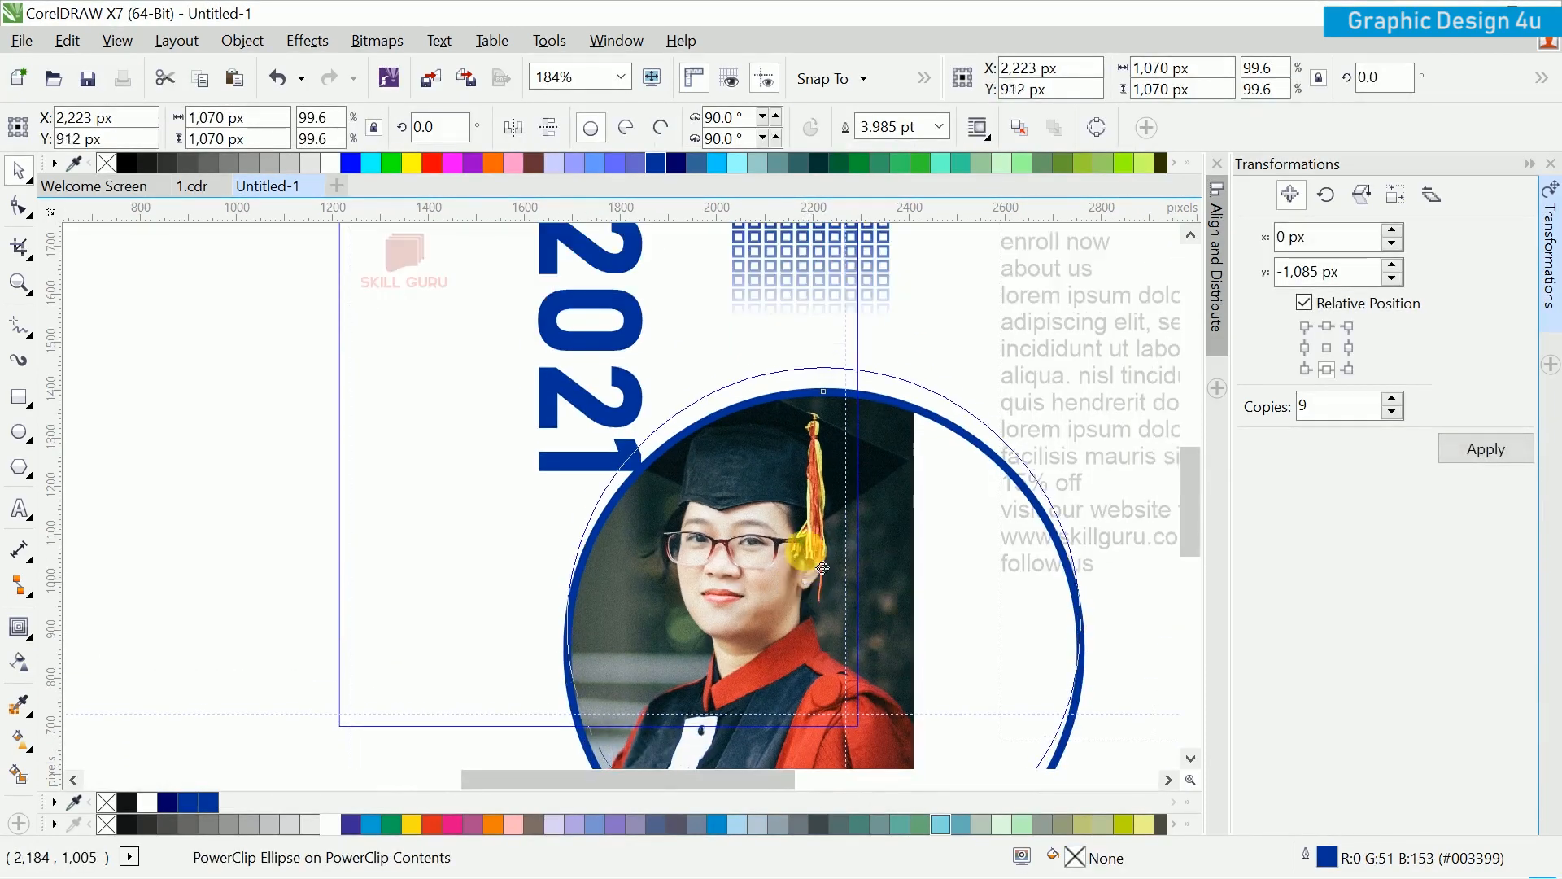
scroll(813, 537, "up", 1)
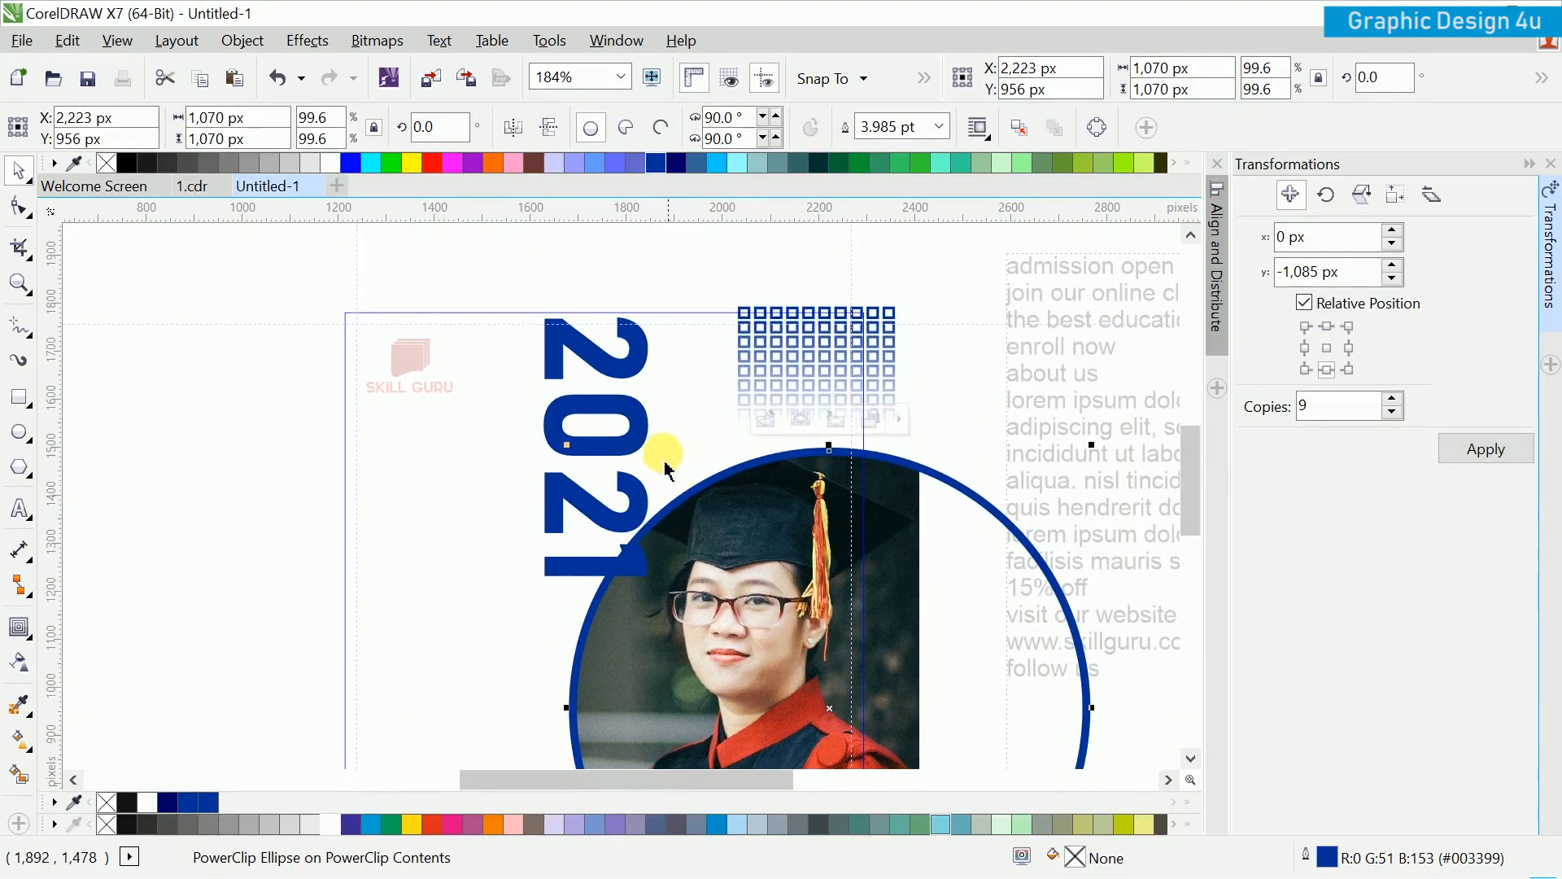
Step: Scale the vertical "2021" text down to about 167 by 412 px
left_click(553, 573)
left_click_drag(537, 581, 561, 521)
scroll(574, 538, "down", 3)
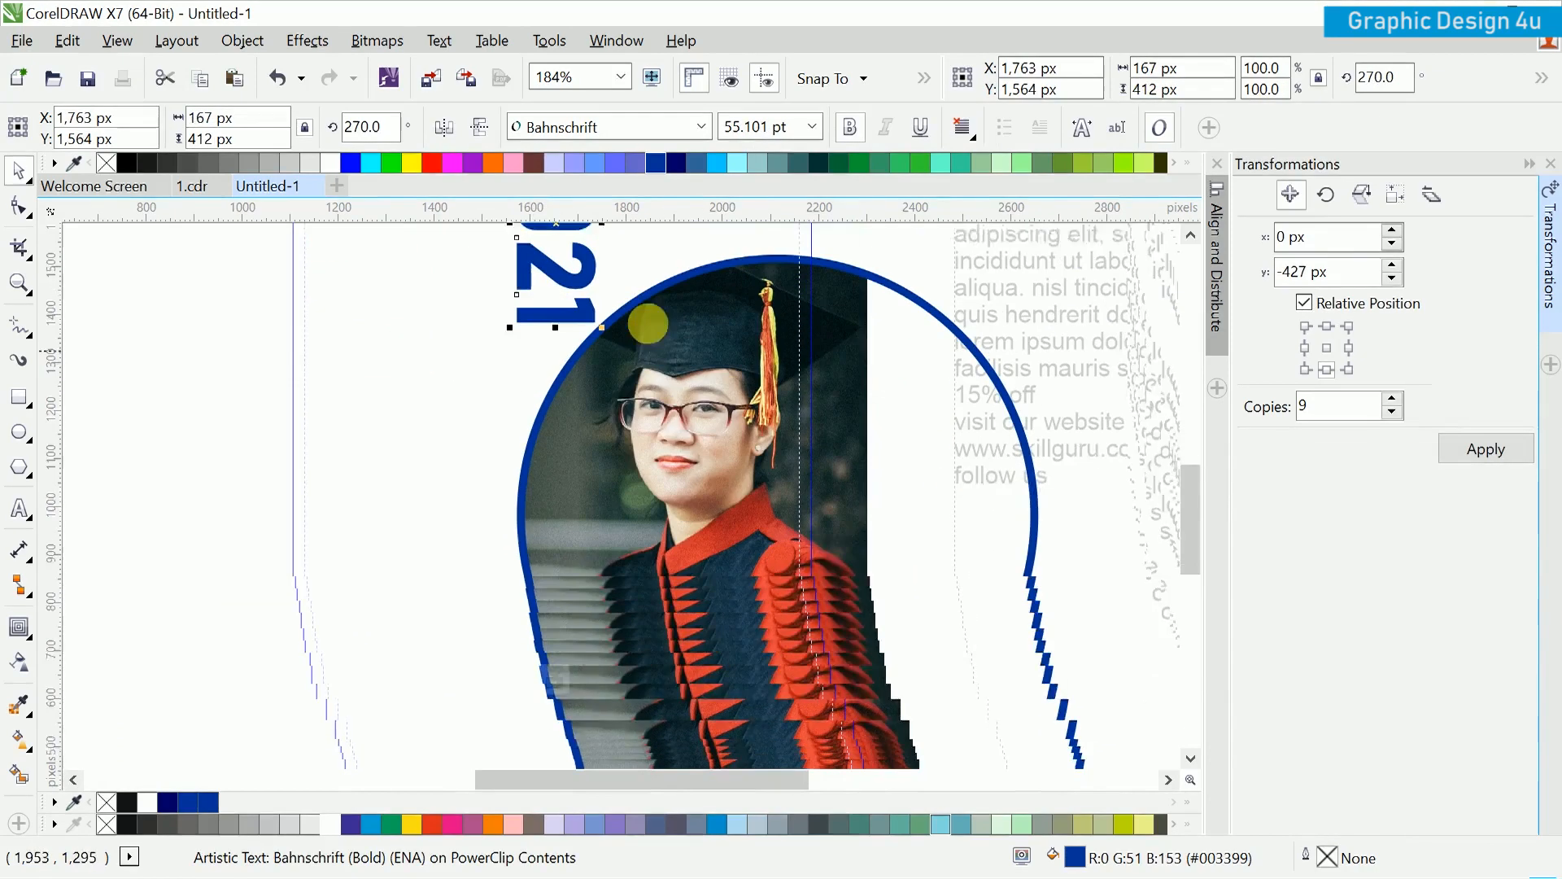
Step: Try raising the graduate photo circle and shrinking it to about 1,013 px, undoing the resize
left_click(745, 443)
scroll(759, 453, "up", 1)
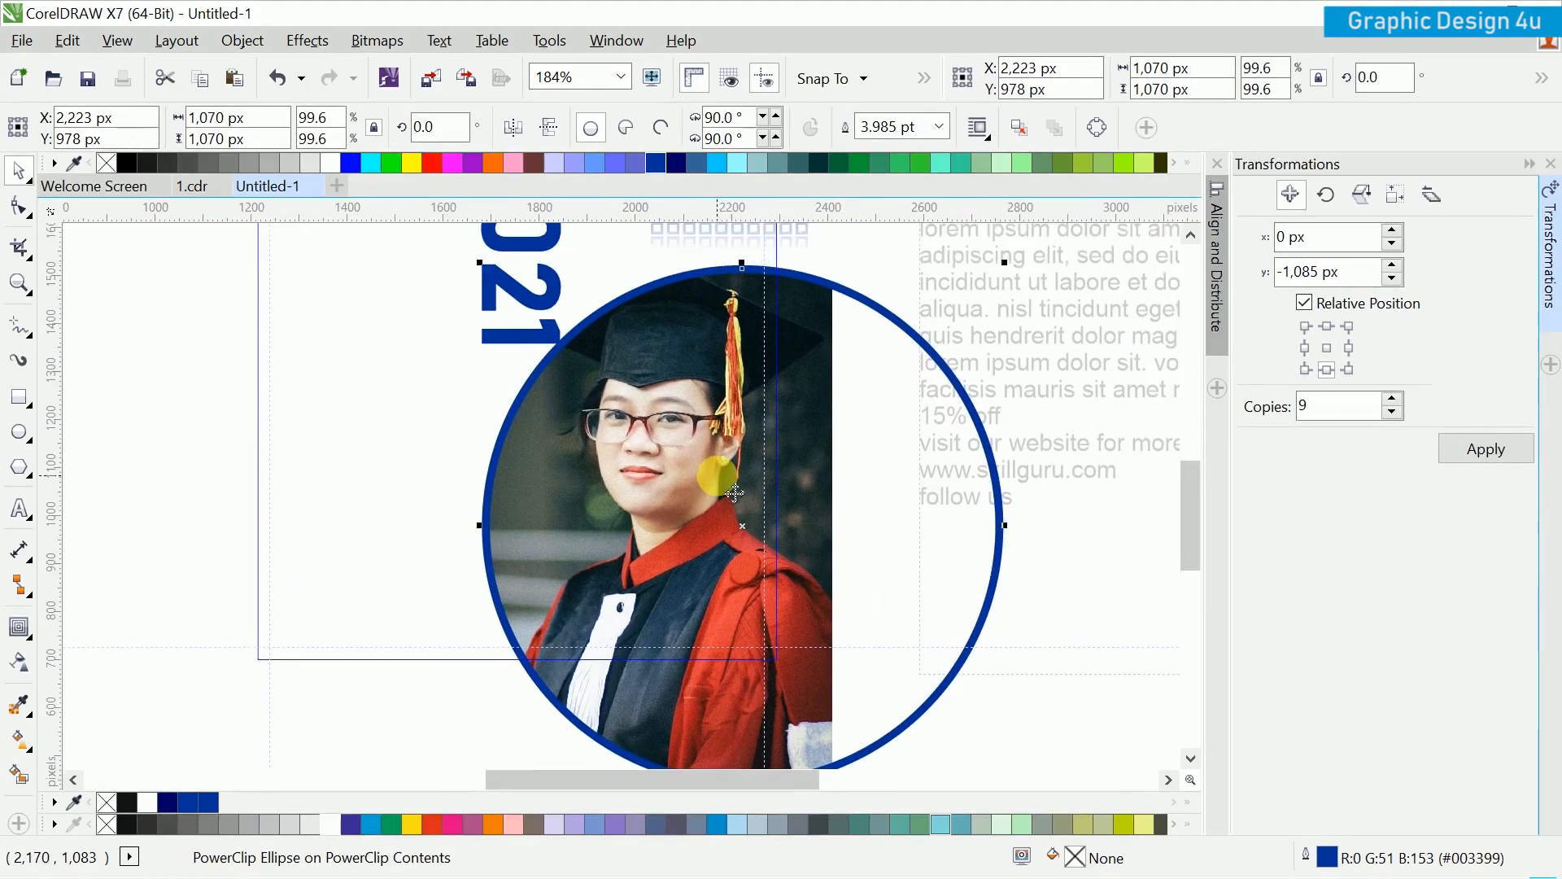
left_click_drag(1017, 285, 990, 297)
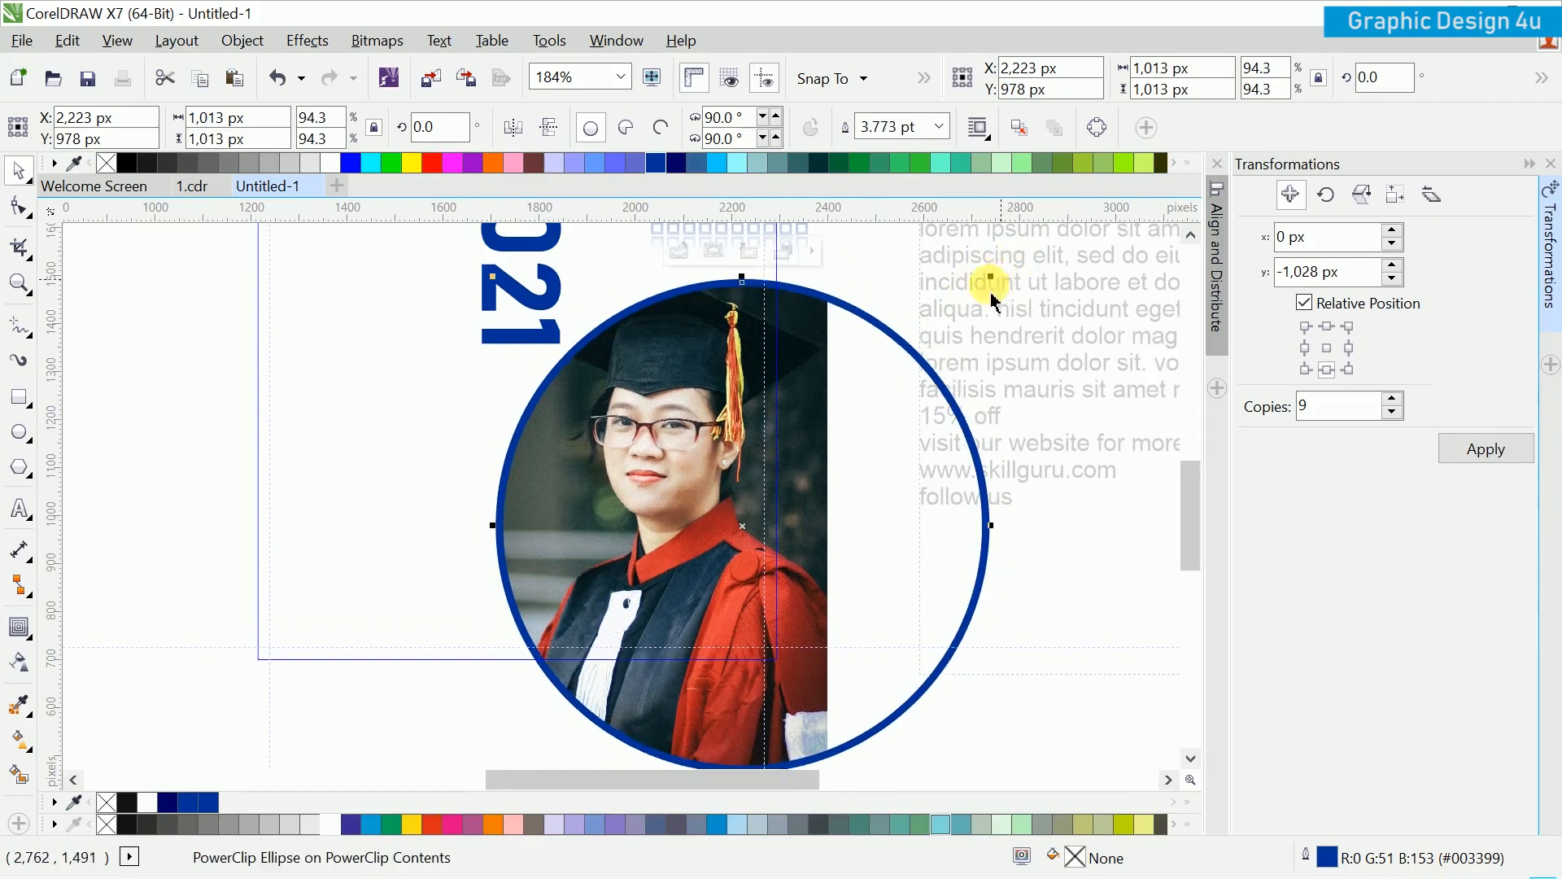
key("ctrl+z")
Step: Move the graduate photo circle up to about Y 1,010 px and finish editing the PowerClip contents
left_click_drag(843, 440, 821, 430)
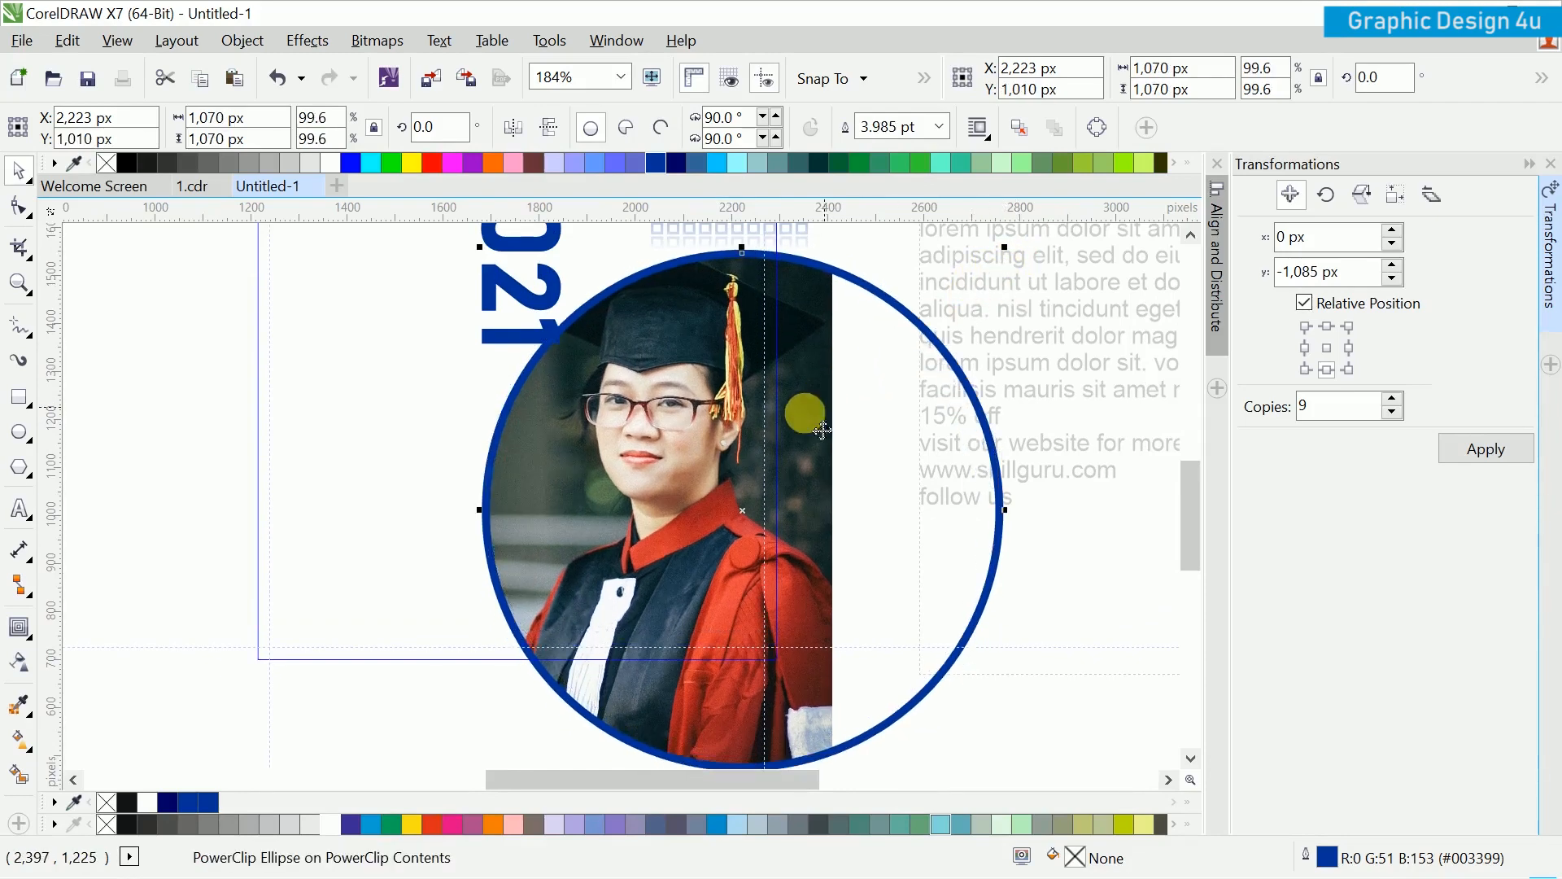
left_click(155, 447)
left_click(516, 693)
left_click_drag(579, 492, 782, 556)
left_click(362, 539)
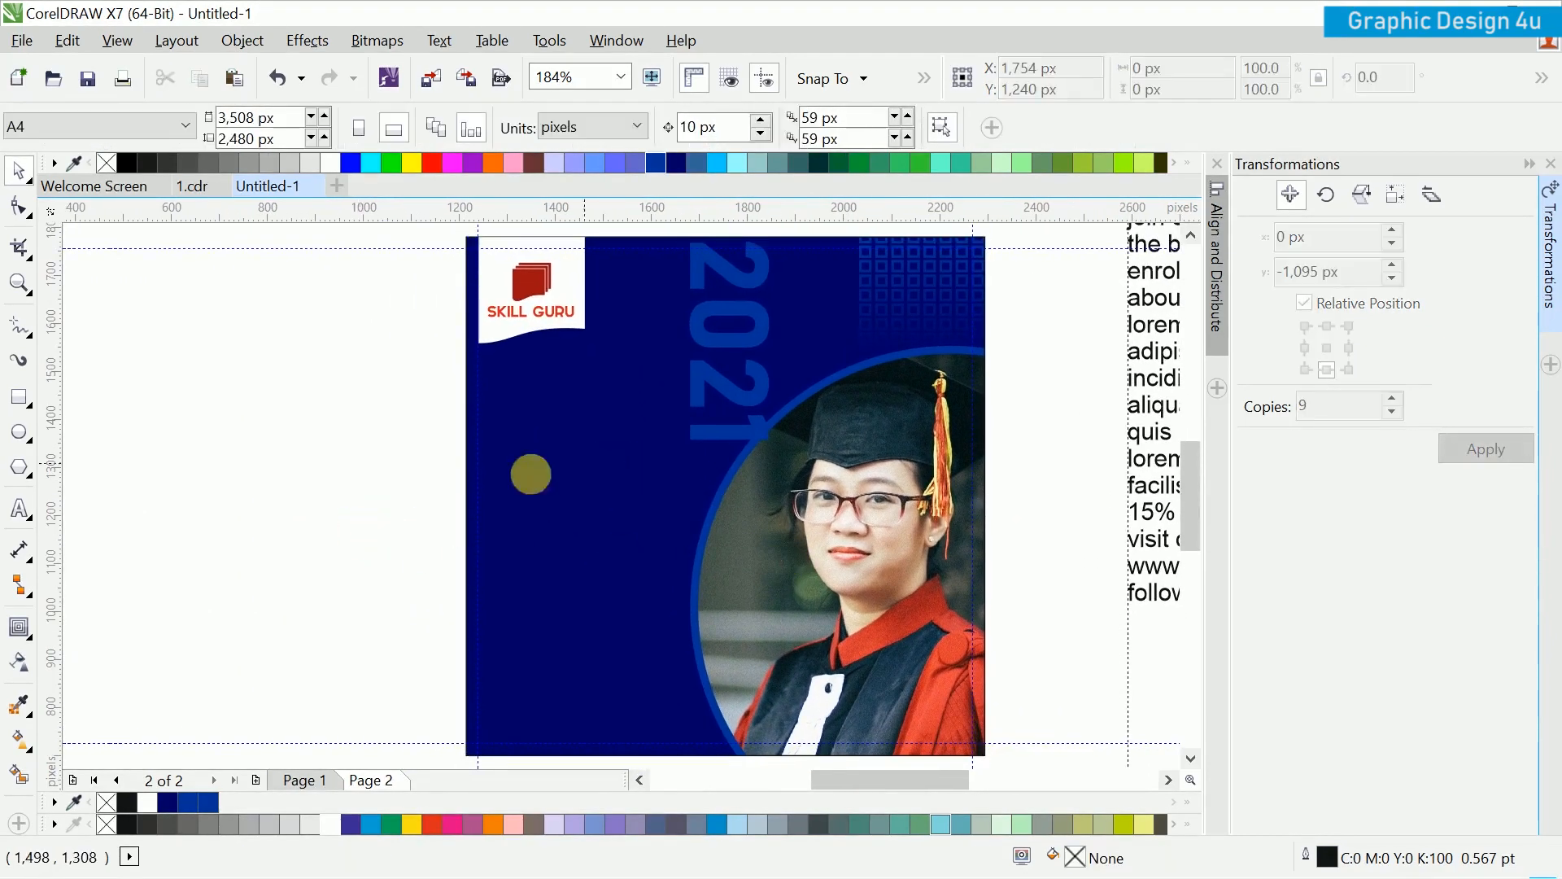
Step: Cut "admission open now" from the paragraph text and paste it as separate artistic text near the top of the post
left_click_drag(603, 470, 253, 521)
left_click_drag(881, 304, 706, 441)
left_click(705, 440)
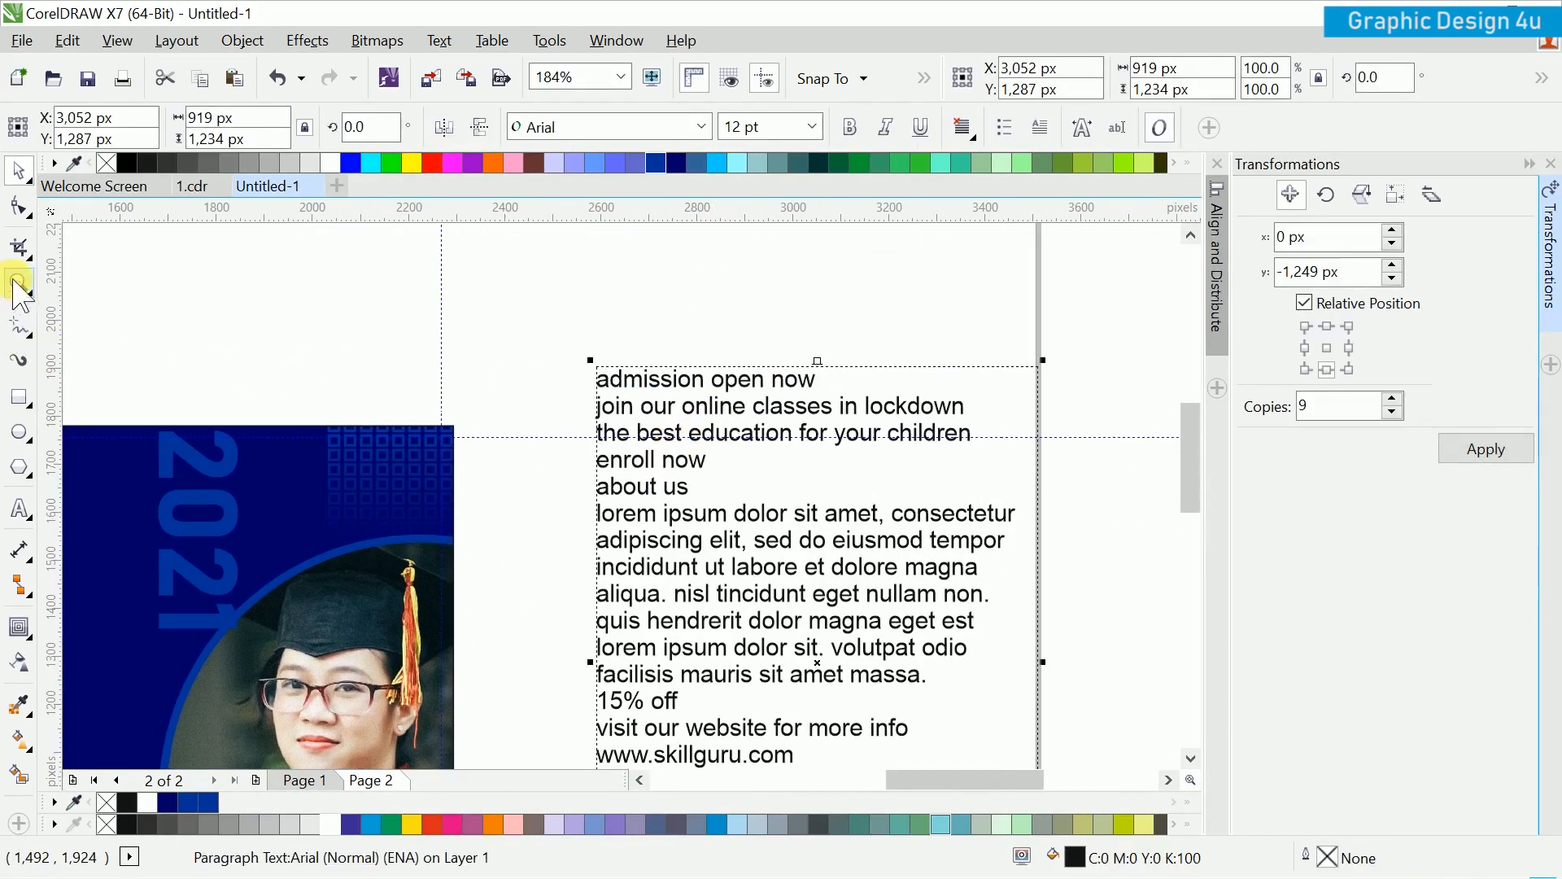
left_click(20, 511)
left_click(822, 379)
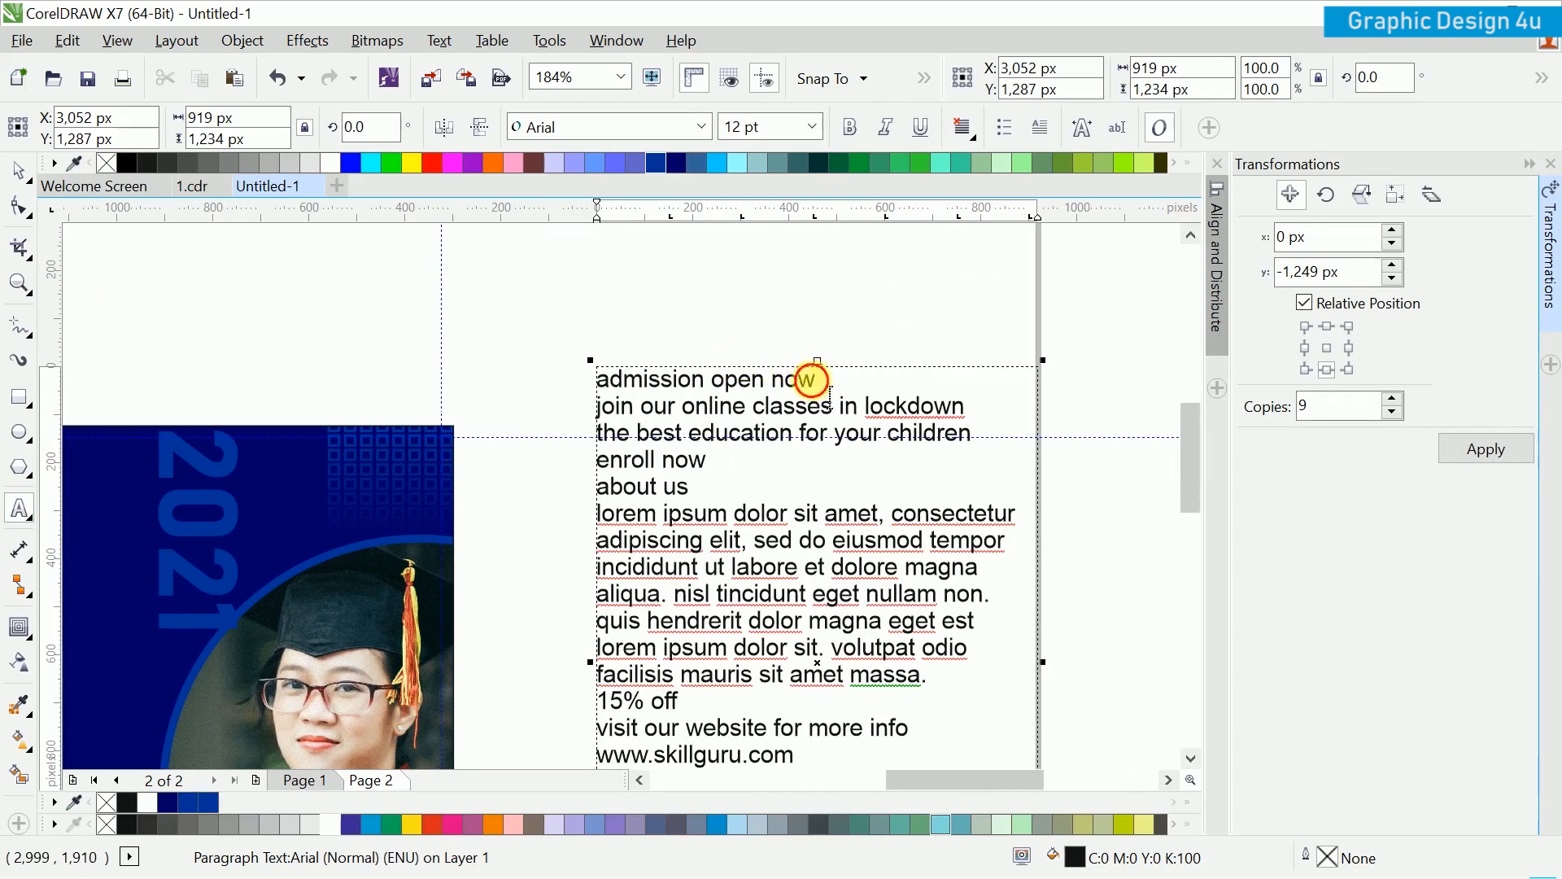
left_click_drag(818, 379, 612, 379)
key("Delete")
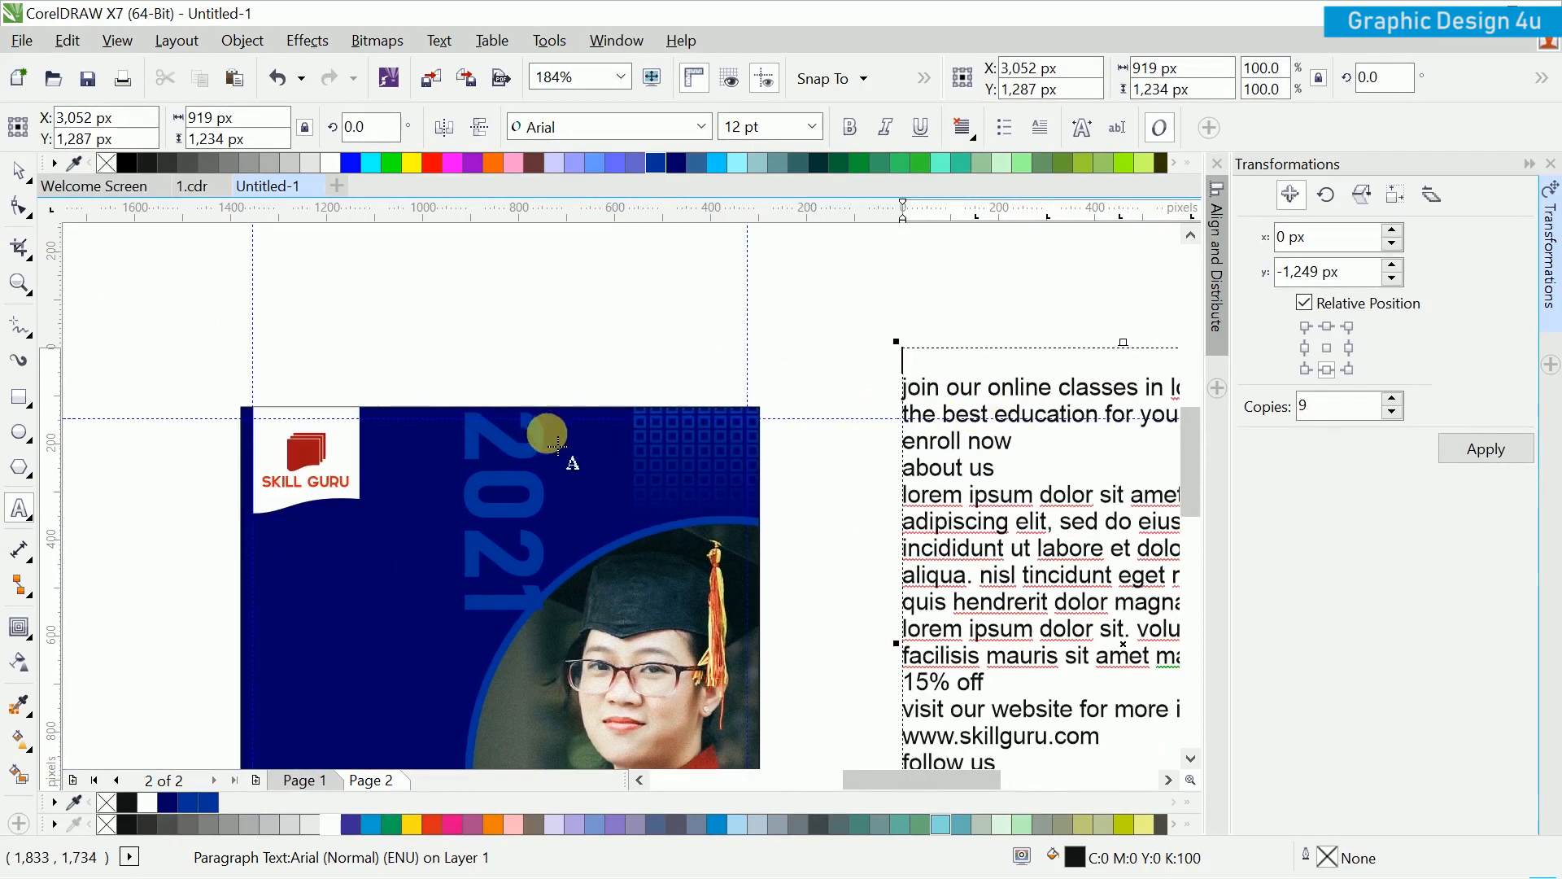
left_click(550, 445)
key("ctrl+v")
key("ctrl+space")
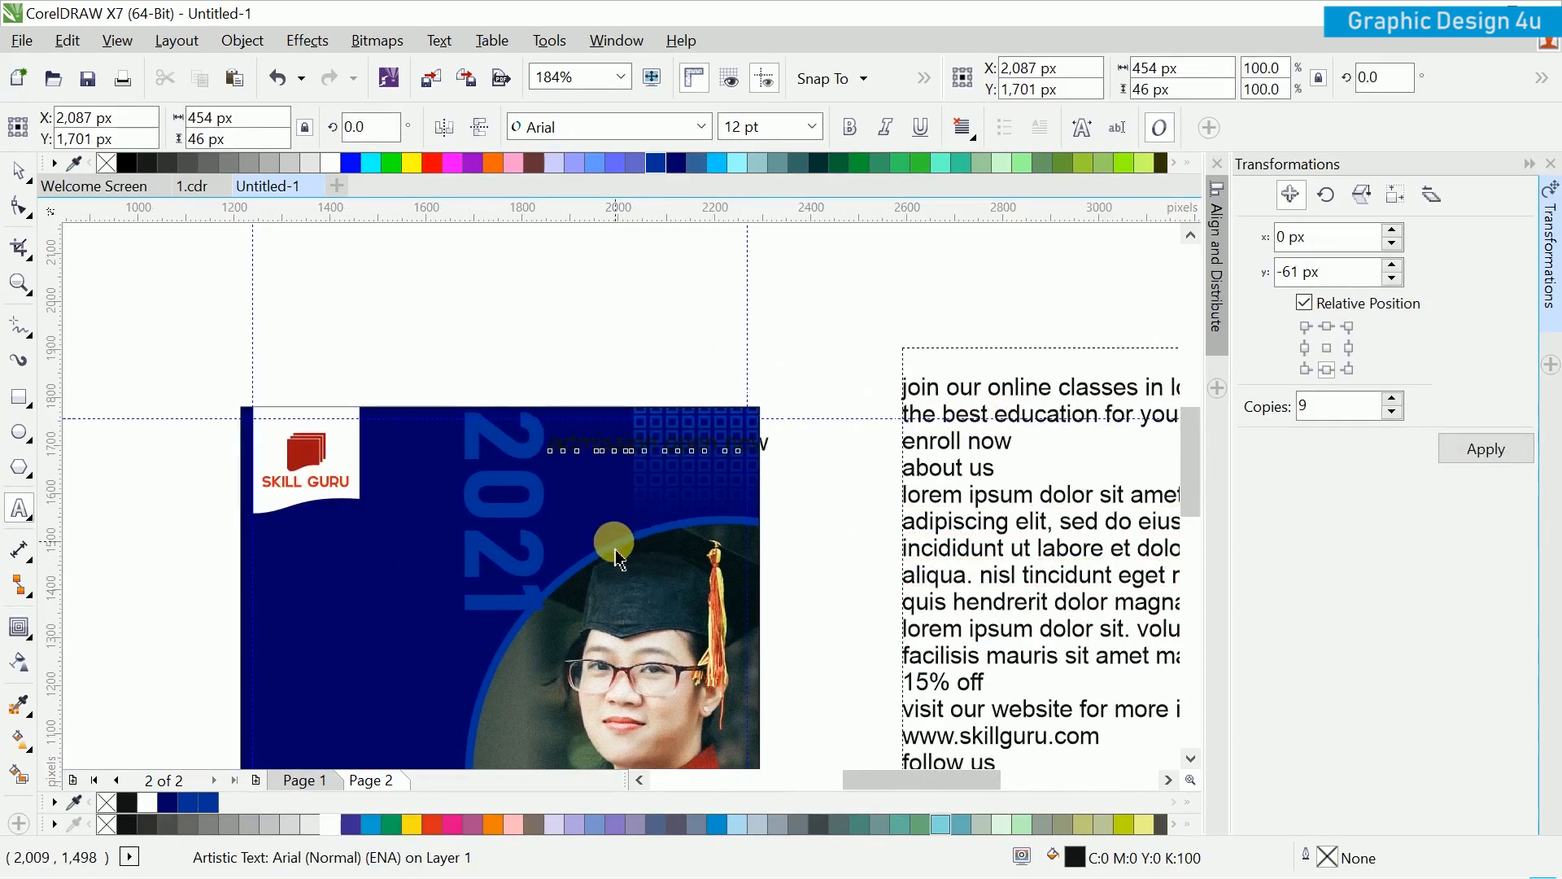
Step: Colour the "admission open now" text white and set its font to bold Bahnschrift
left_click(331, 824)
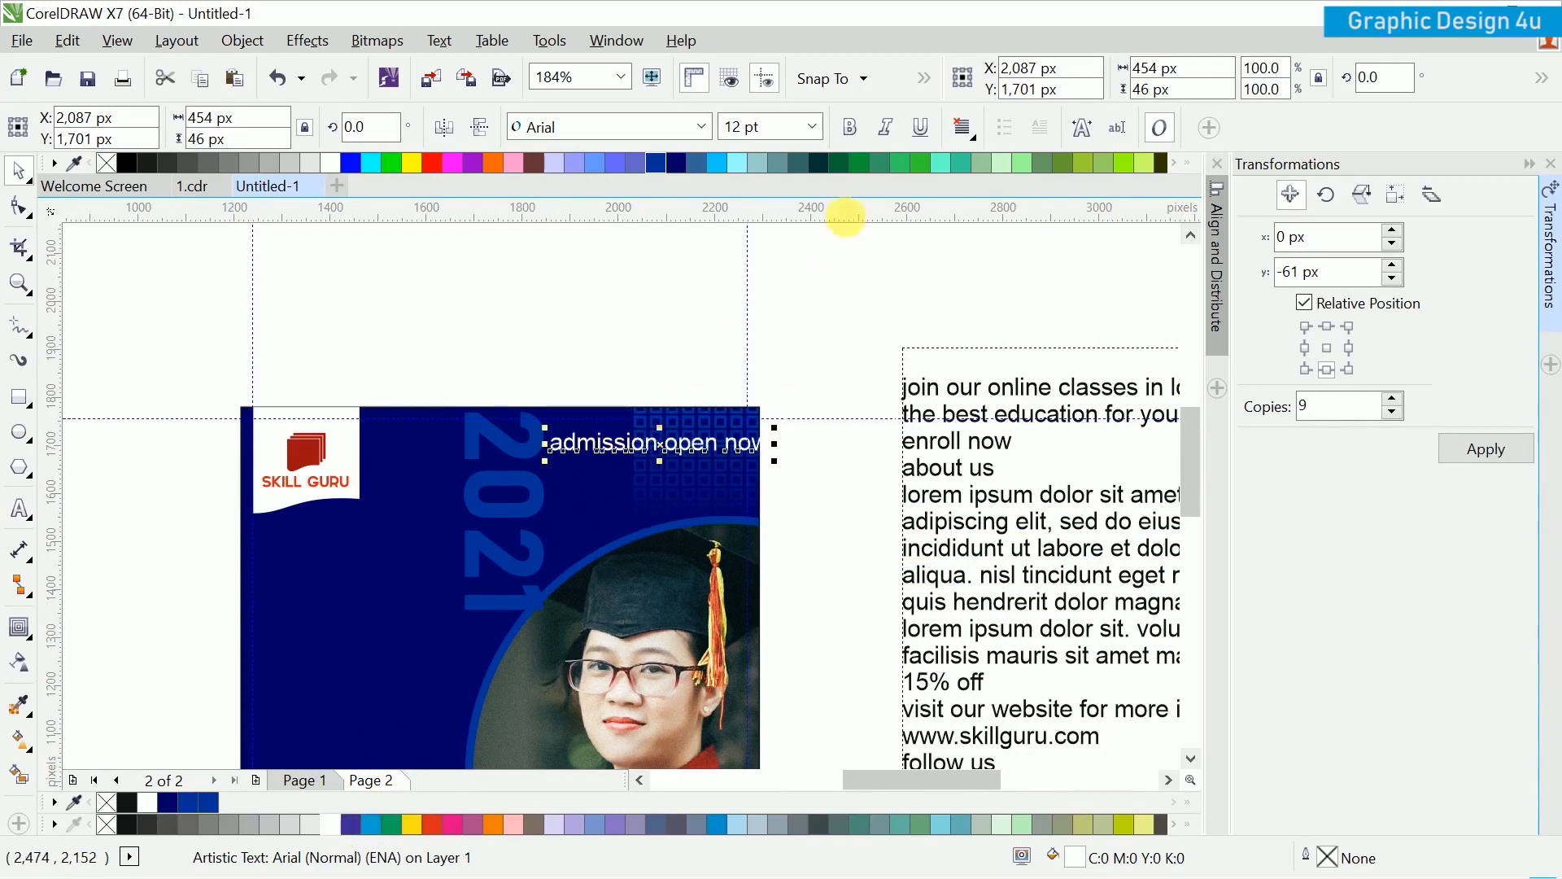
left_click(610, 134)
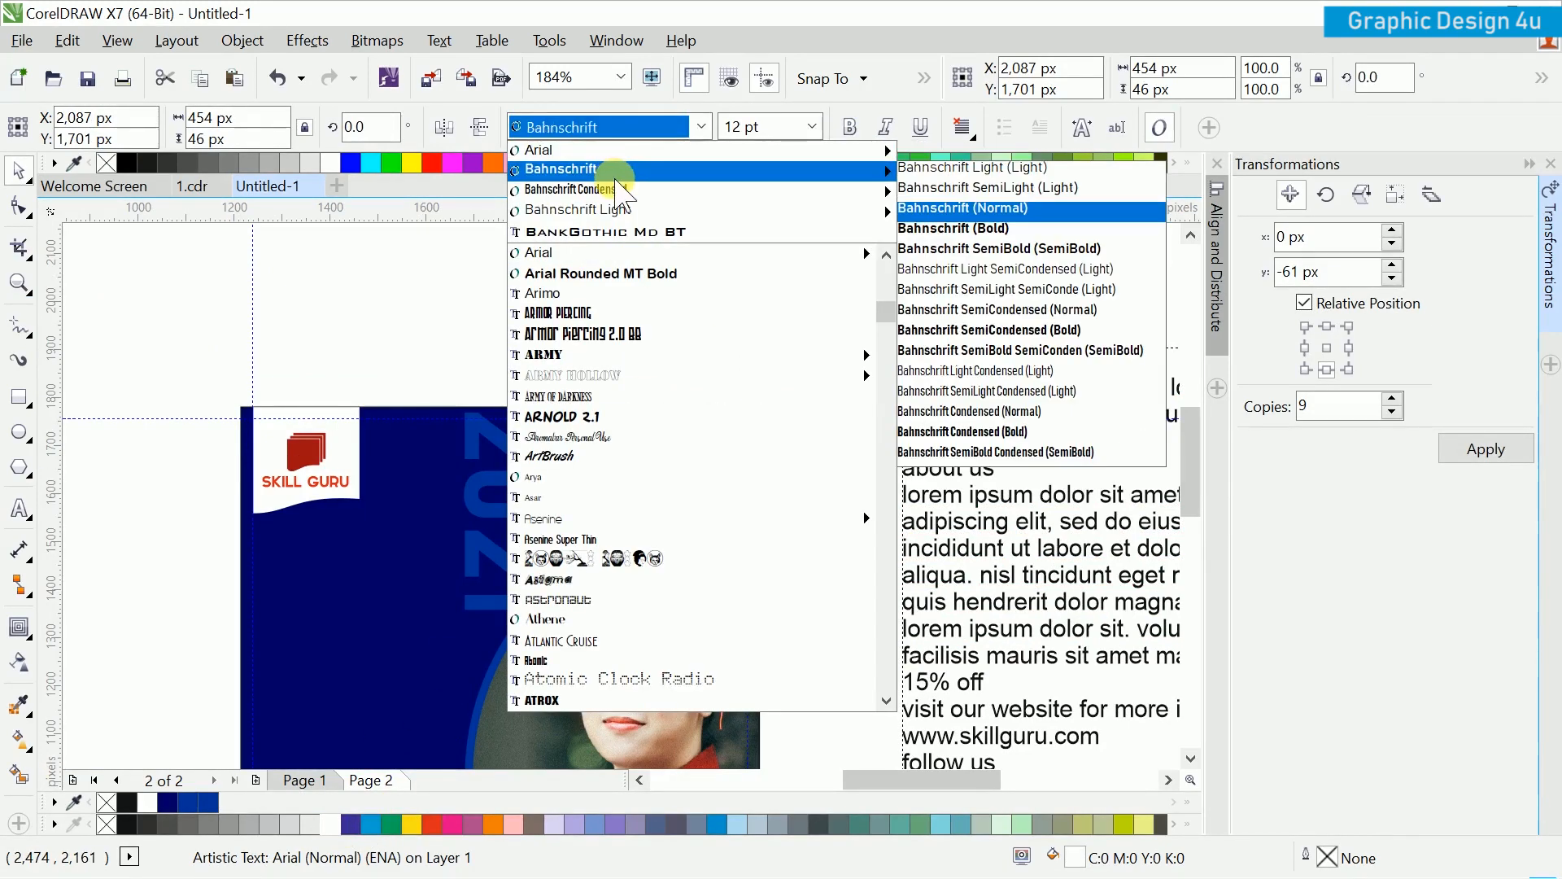
left_click(610, 163)
left_click(849, 127)
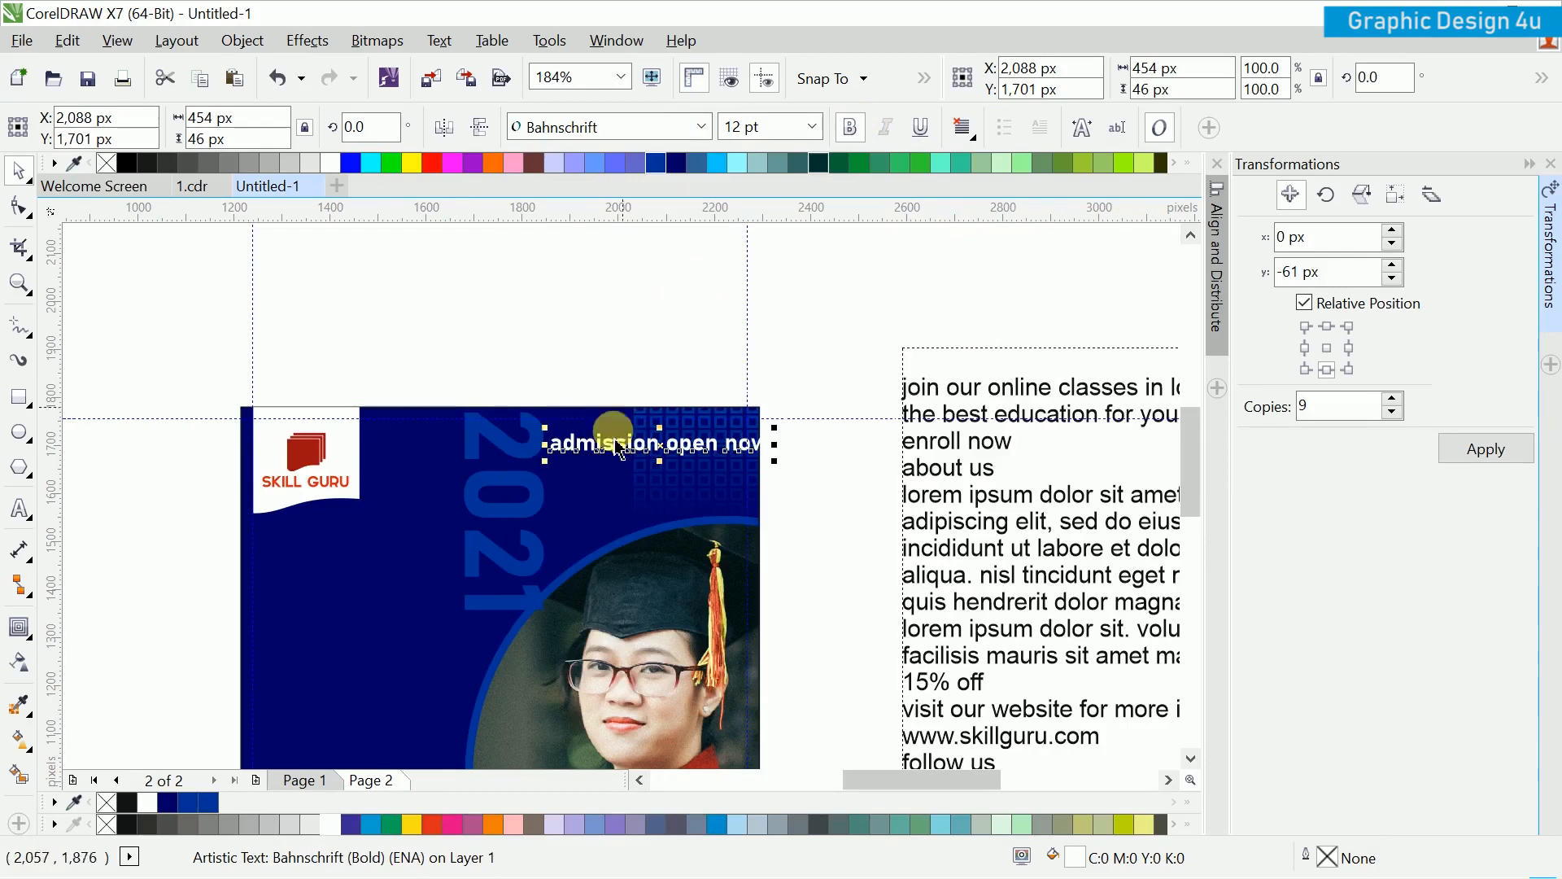
Step: Change the case of the "admission open now" text to uppercase
scroll(602, 452, "up", 3)
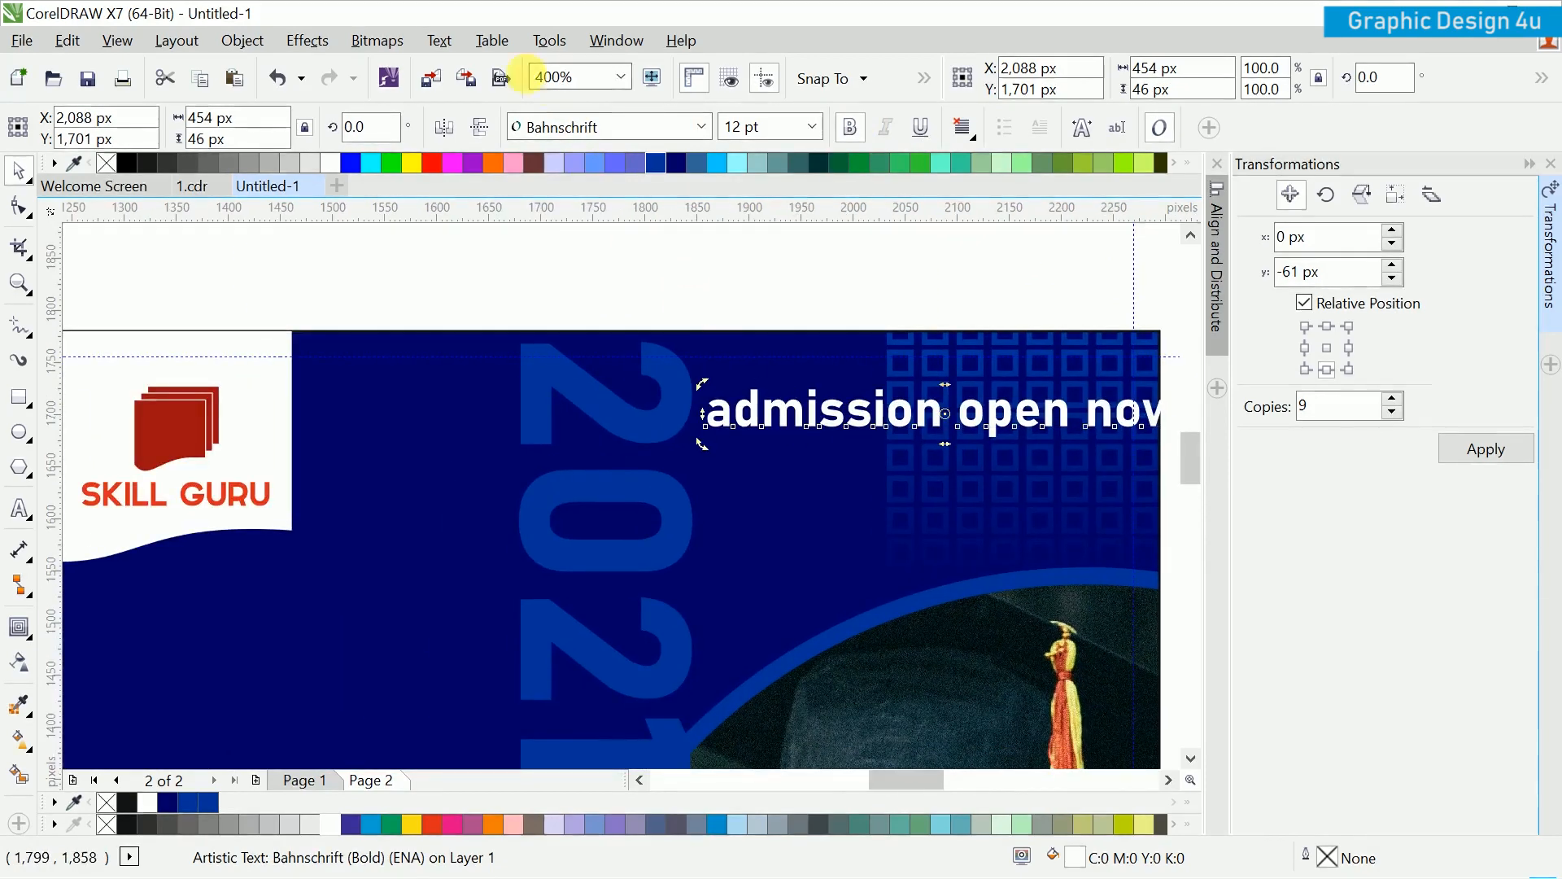
left_click(439, 41)
left_click(488, 610)
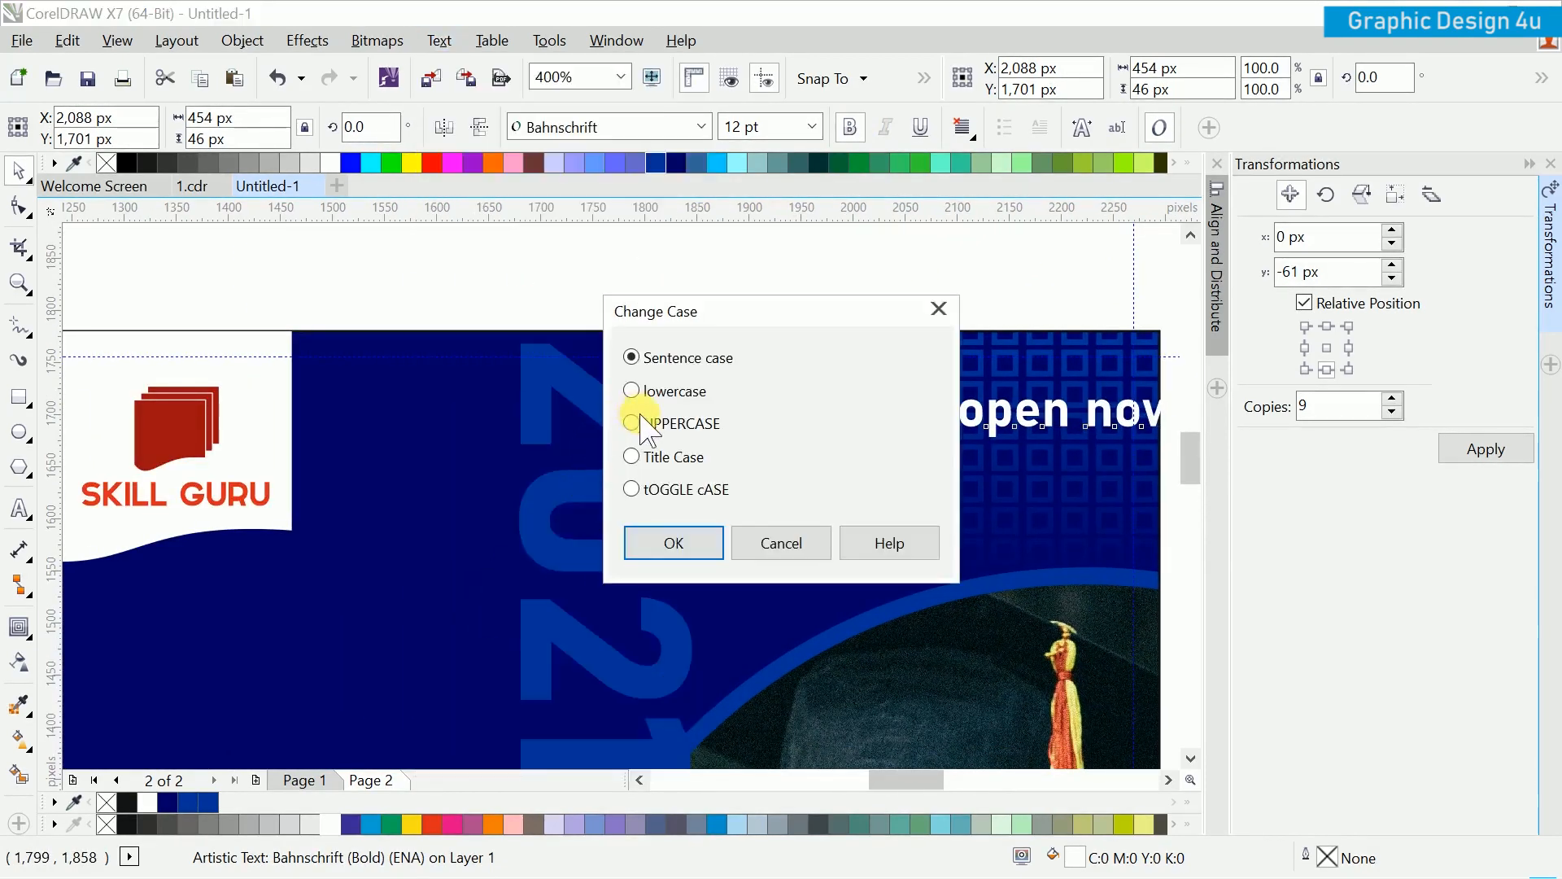
left_click(628, 534)
scroll(680, 481, "right", 3)
Step: Apply uppercase to the "admission open now" headline and set its text alignment to right
left_click(687, 421)
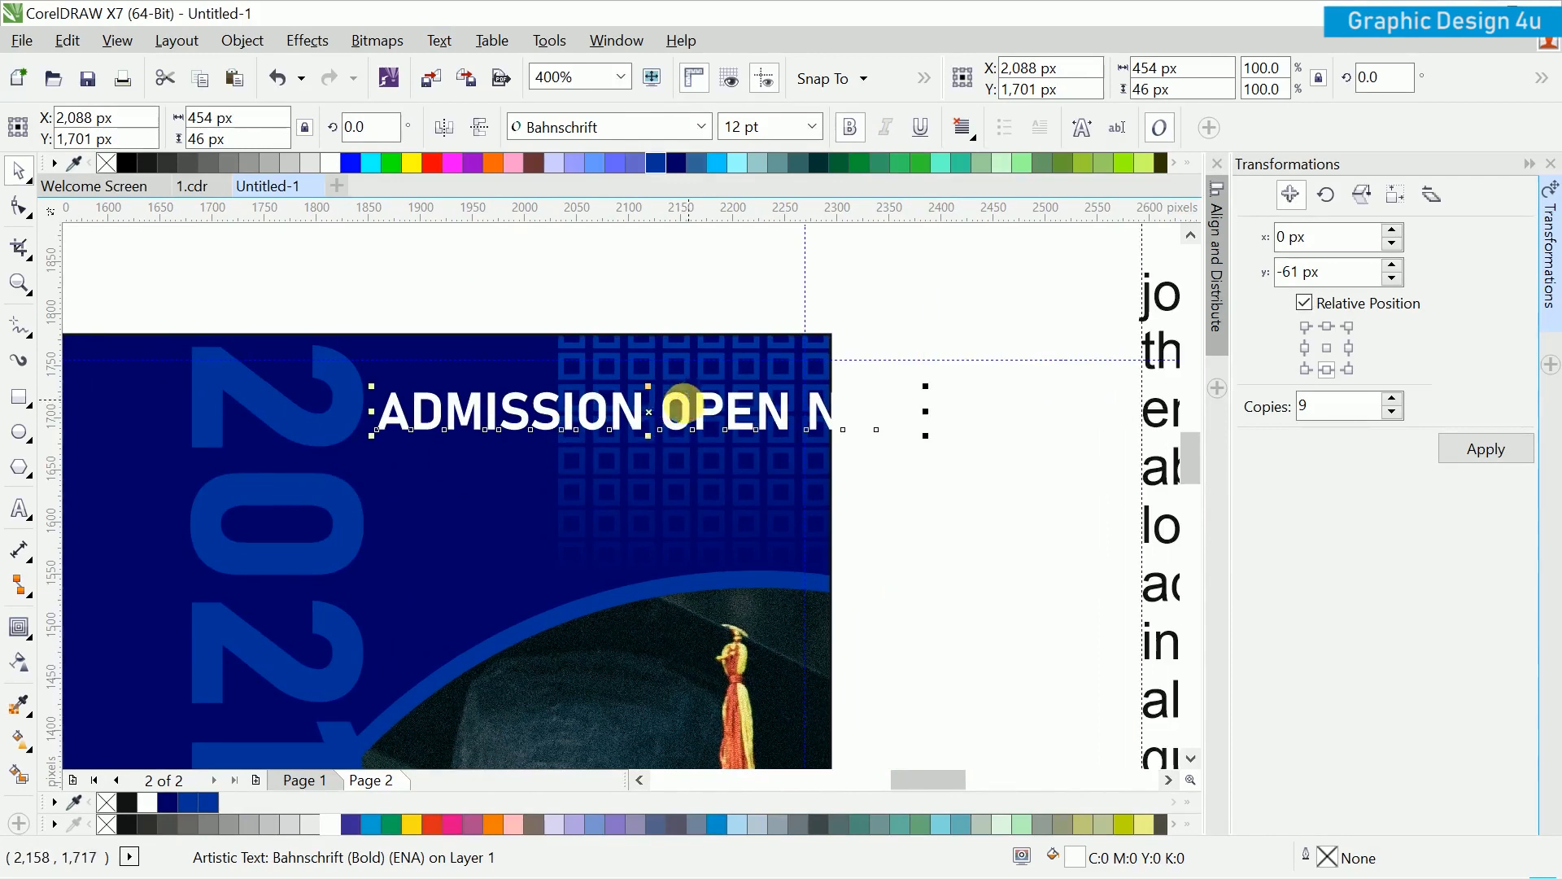
left_click(962, 127)
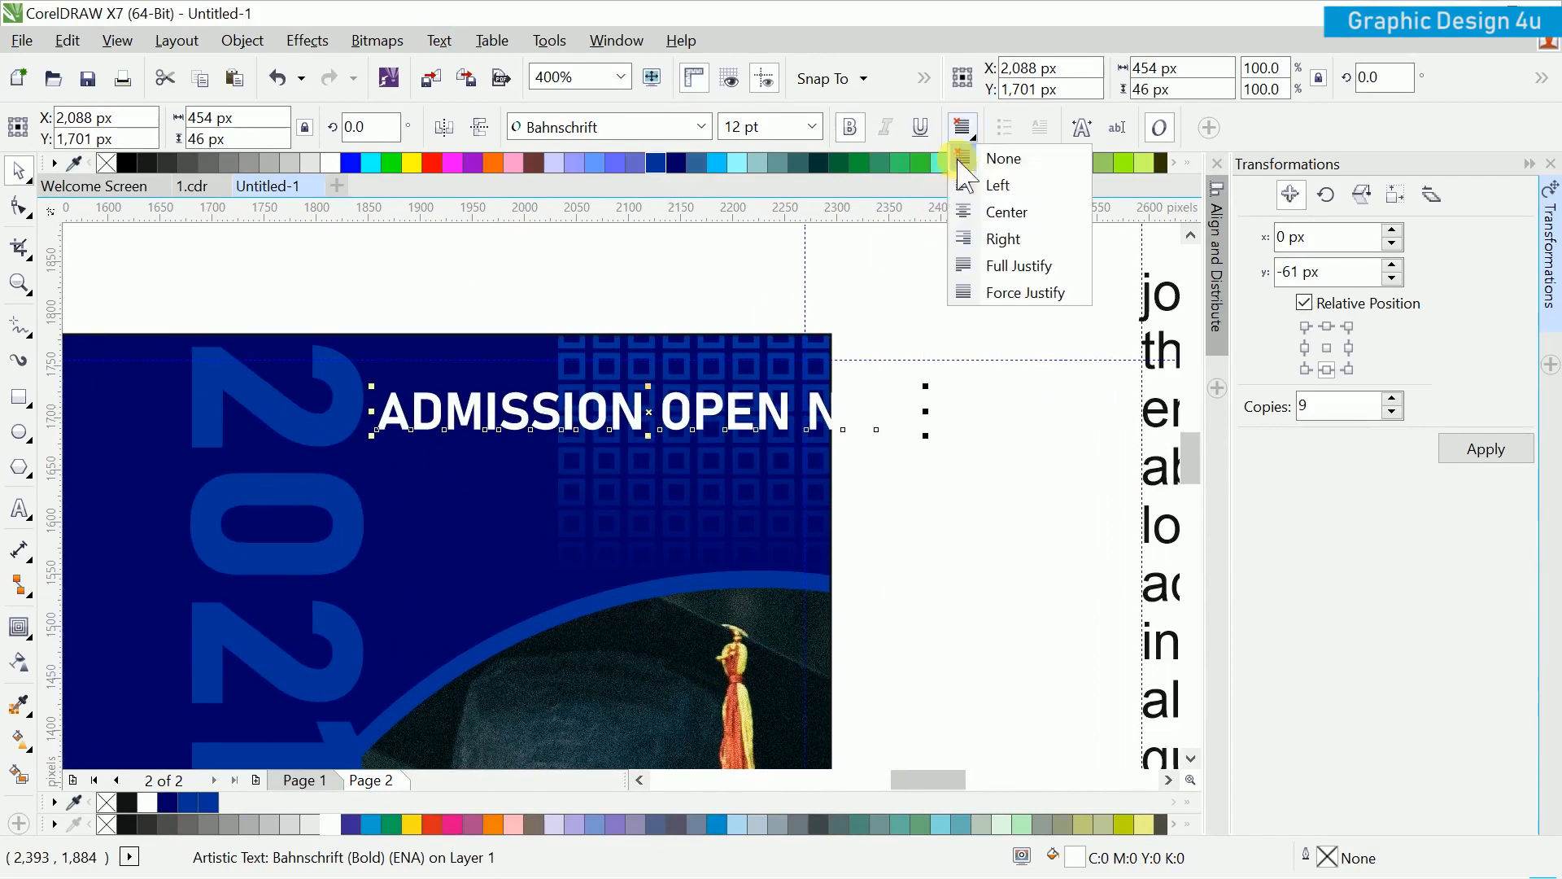
left_click(999, 236)
scroll(712, 333, "down", 2)
left_click_drag(644, 408, 701, 399)
Step: Select the headline with the 1,030 px margin square and open the Align and Distribute options in place of Transformations
left_click(815, 359, "shift")
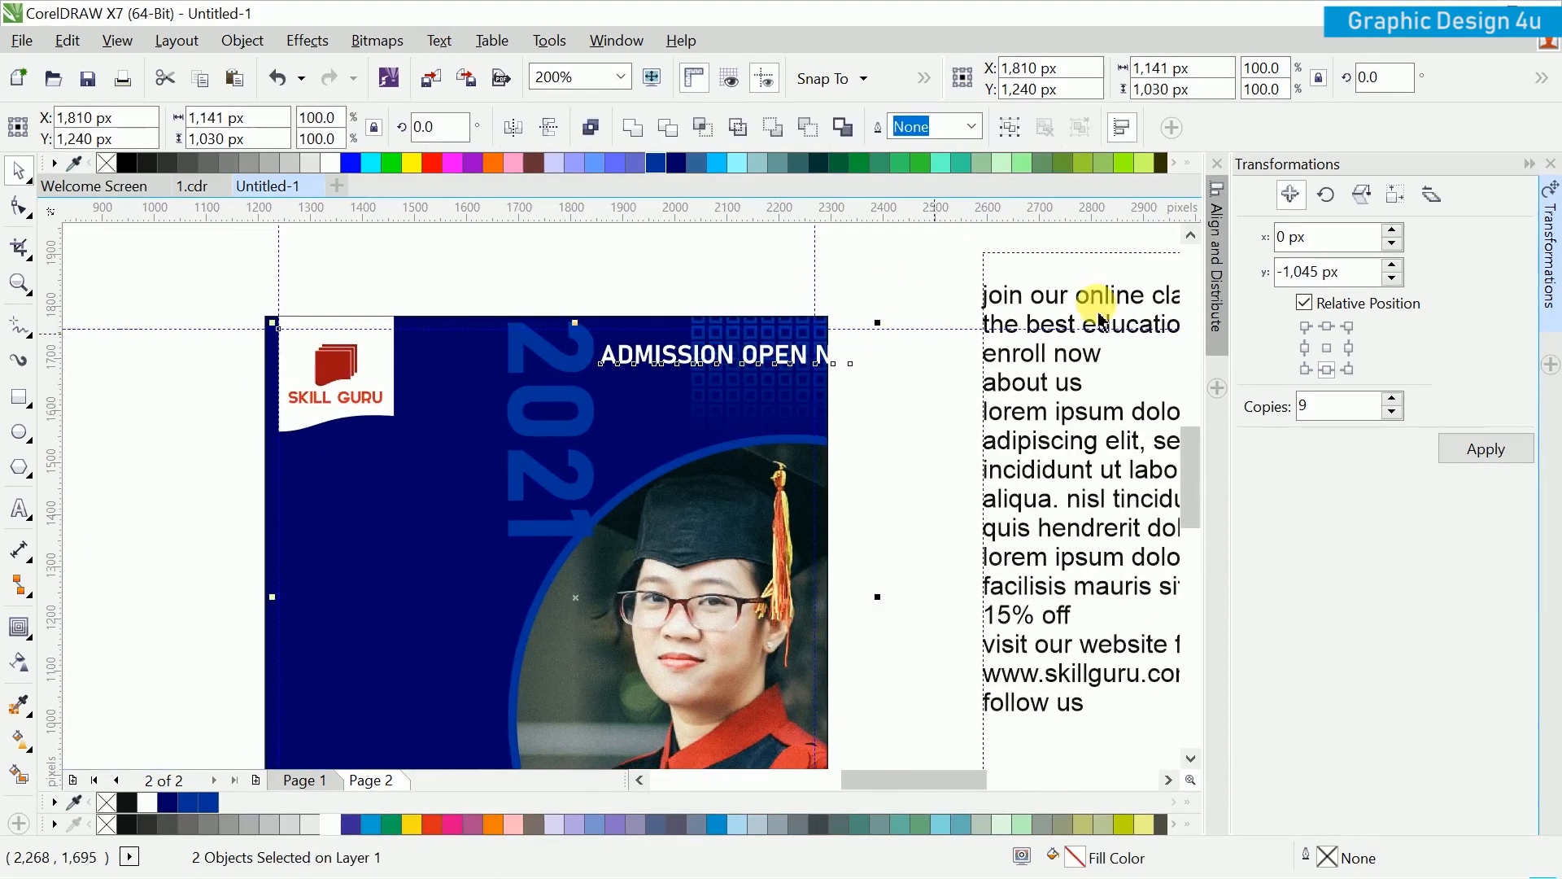
left_click(271, 40)
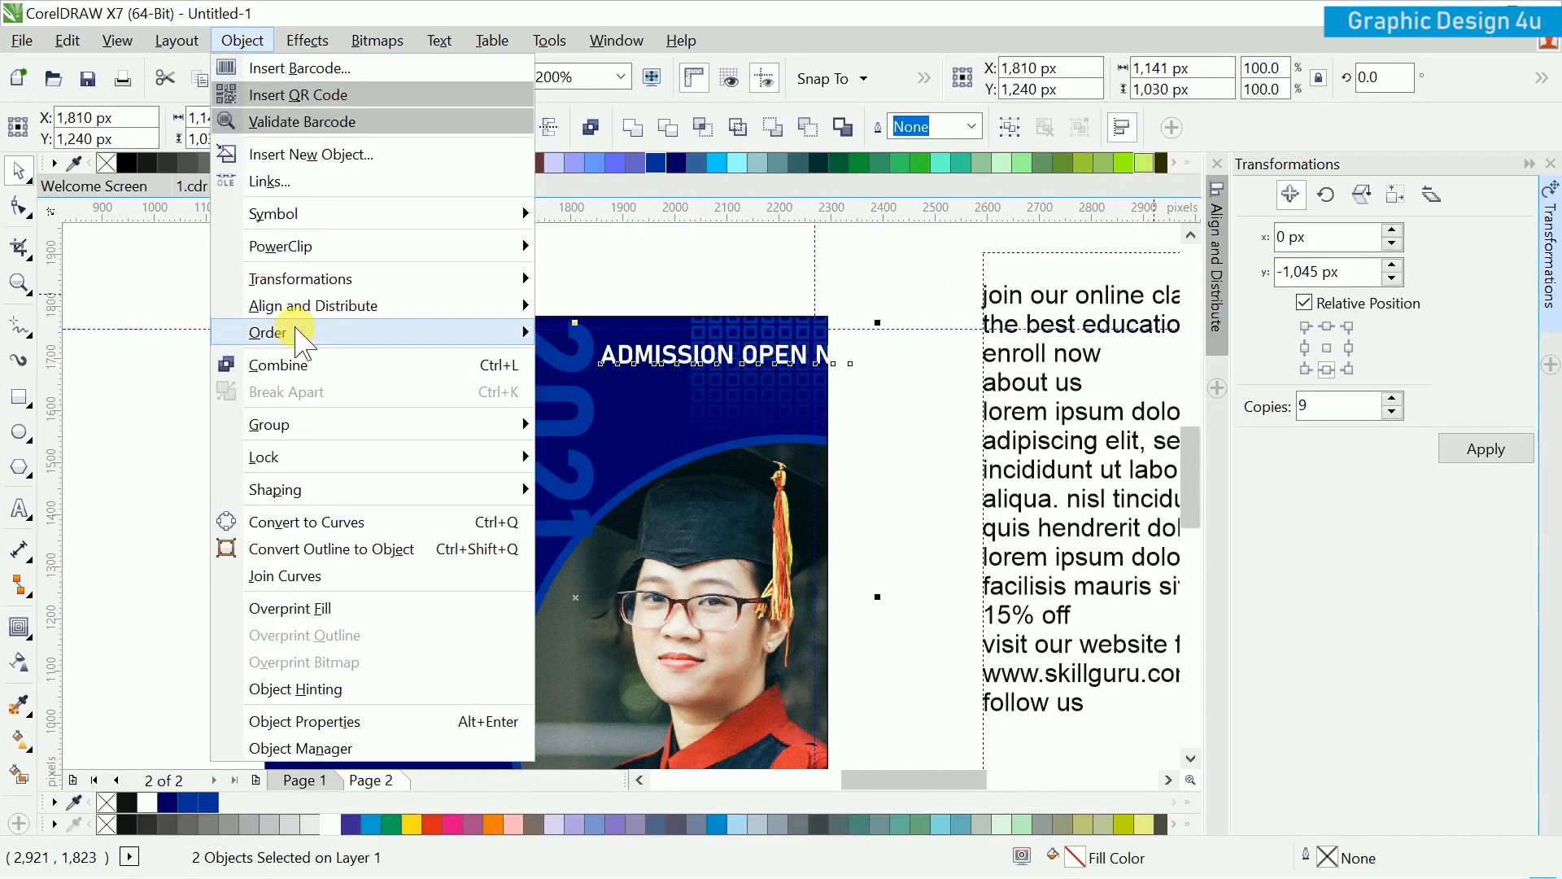
mouse_move(520, 305)
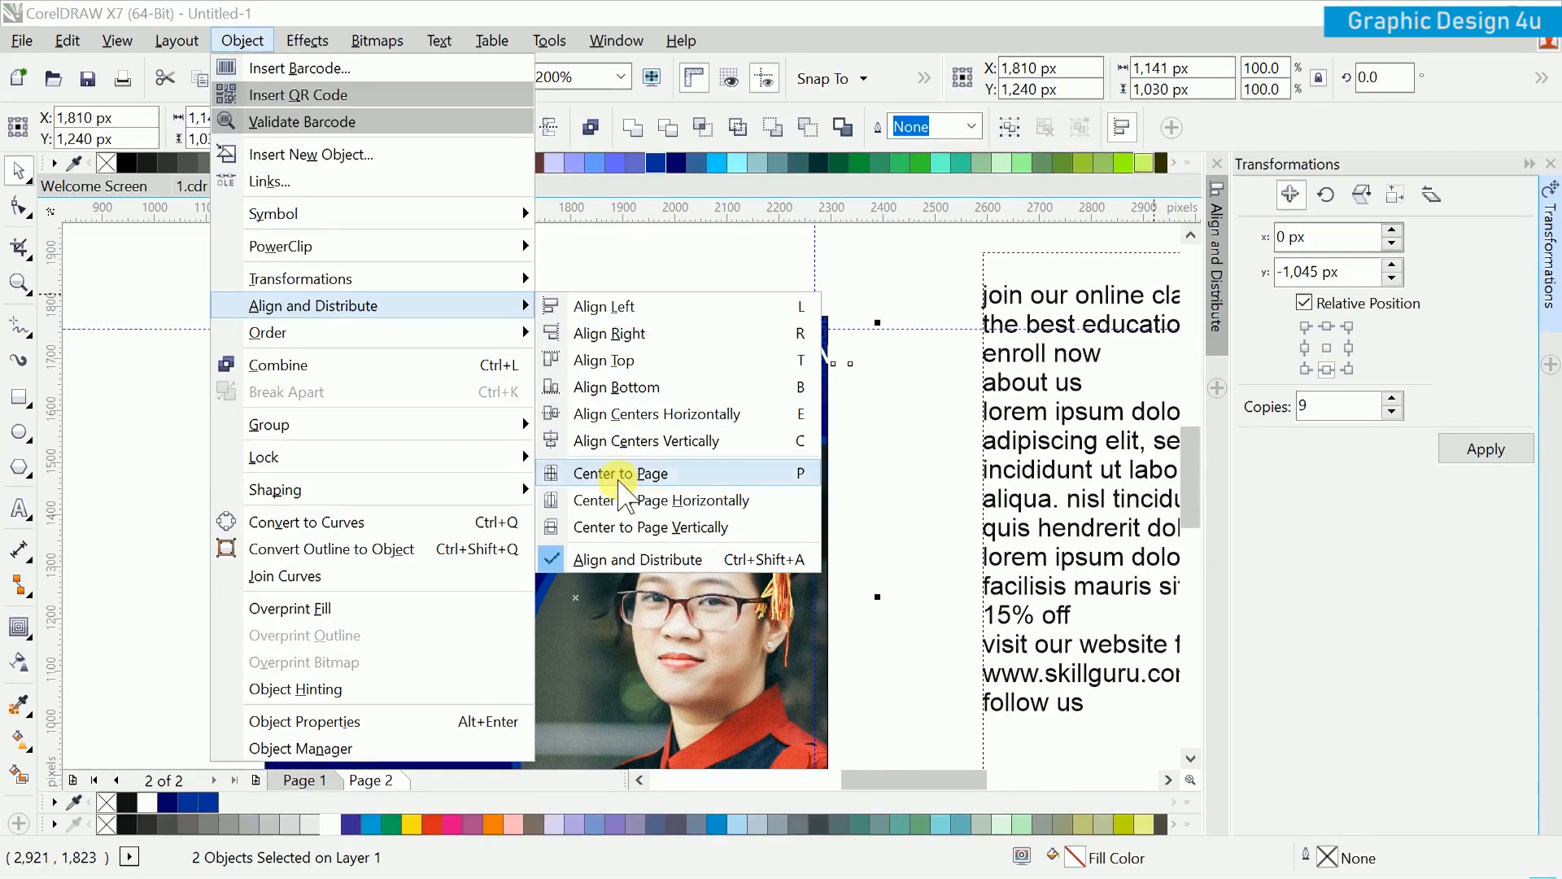
left_click(618, 559)
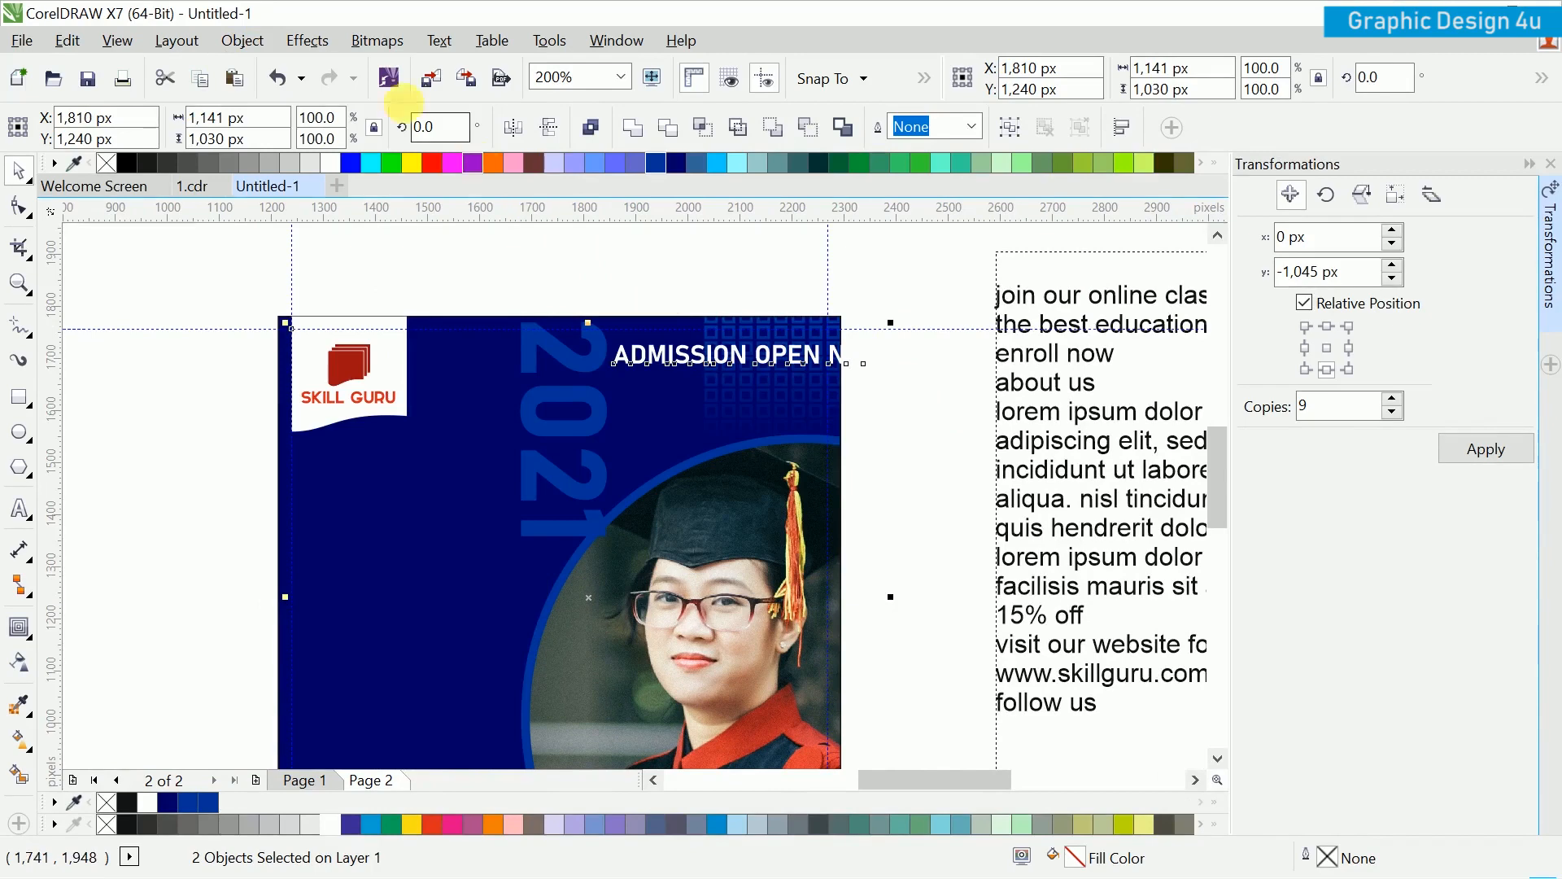
left_click(242, 40)
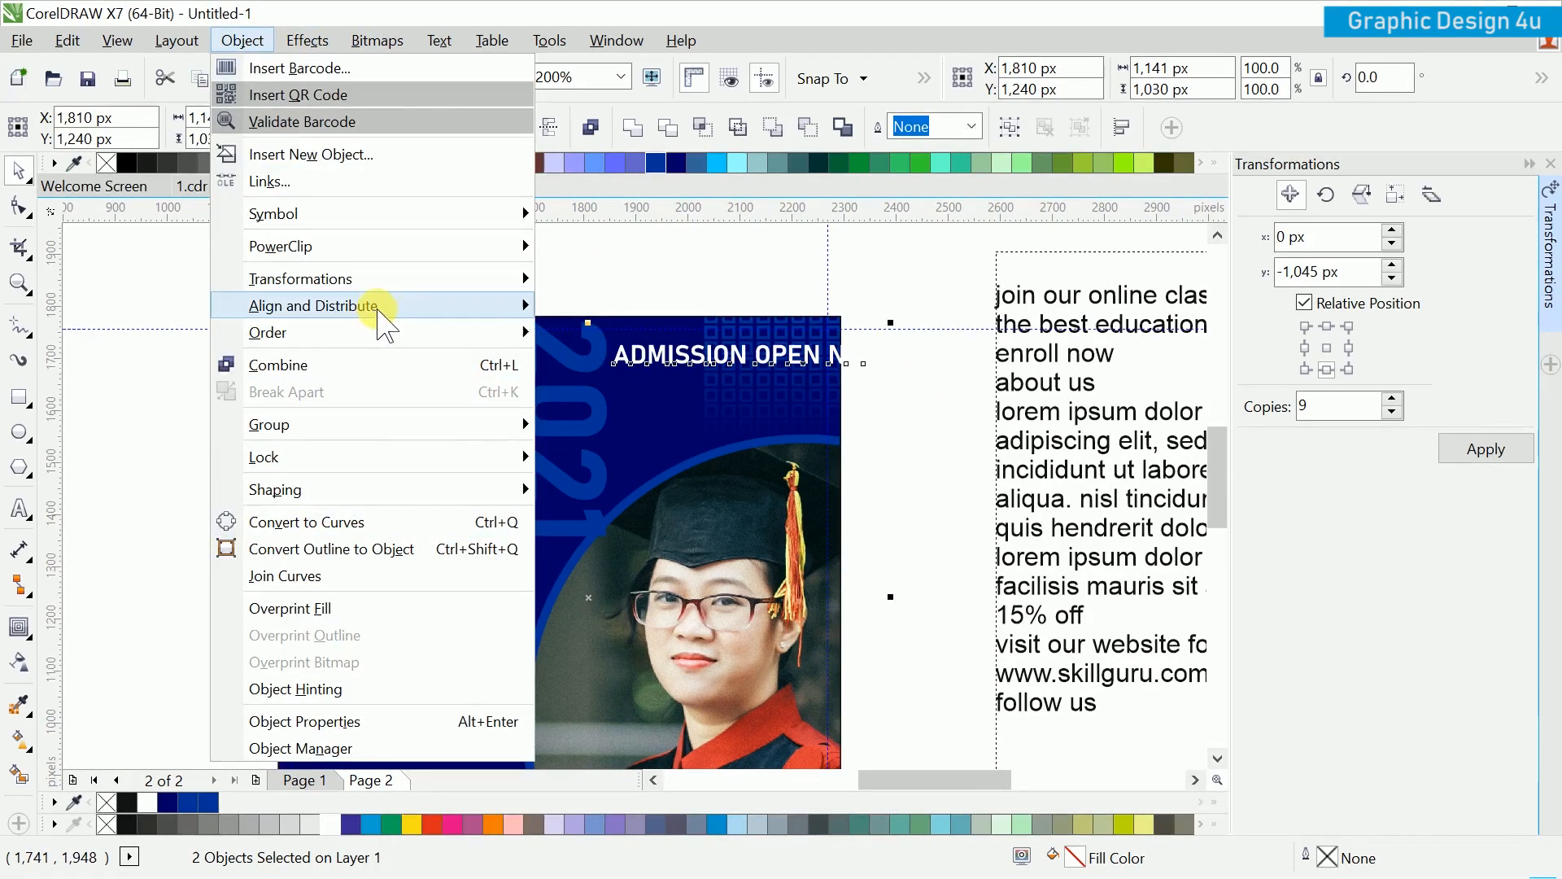
mouse_move(373, 306)
left_click(638, 551)
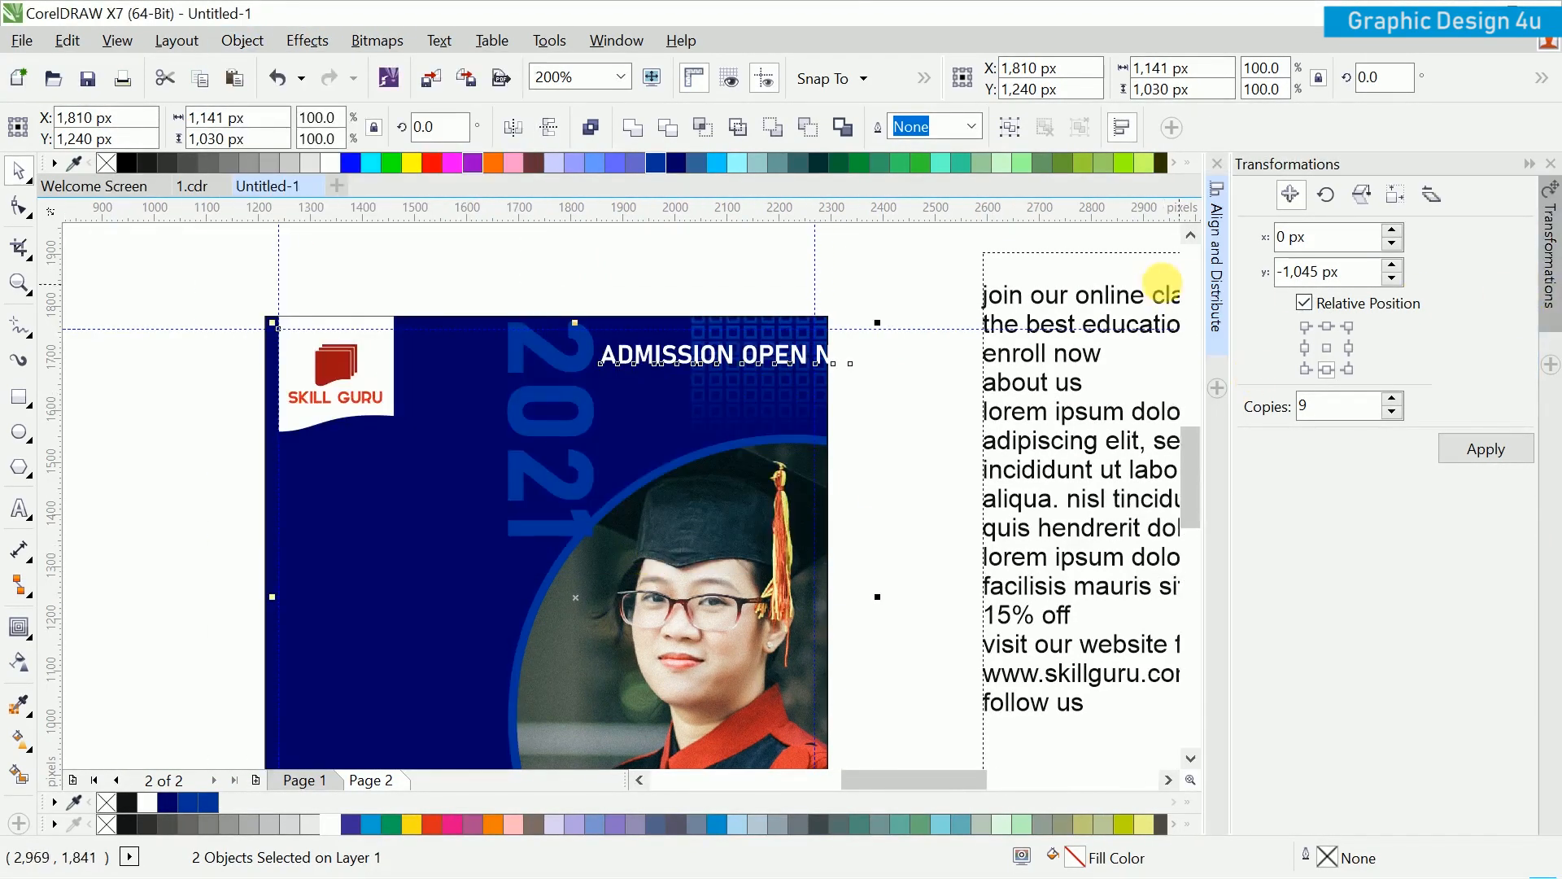
left_click(1526, 166)
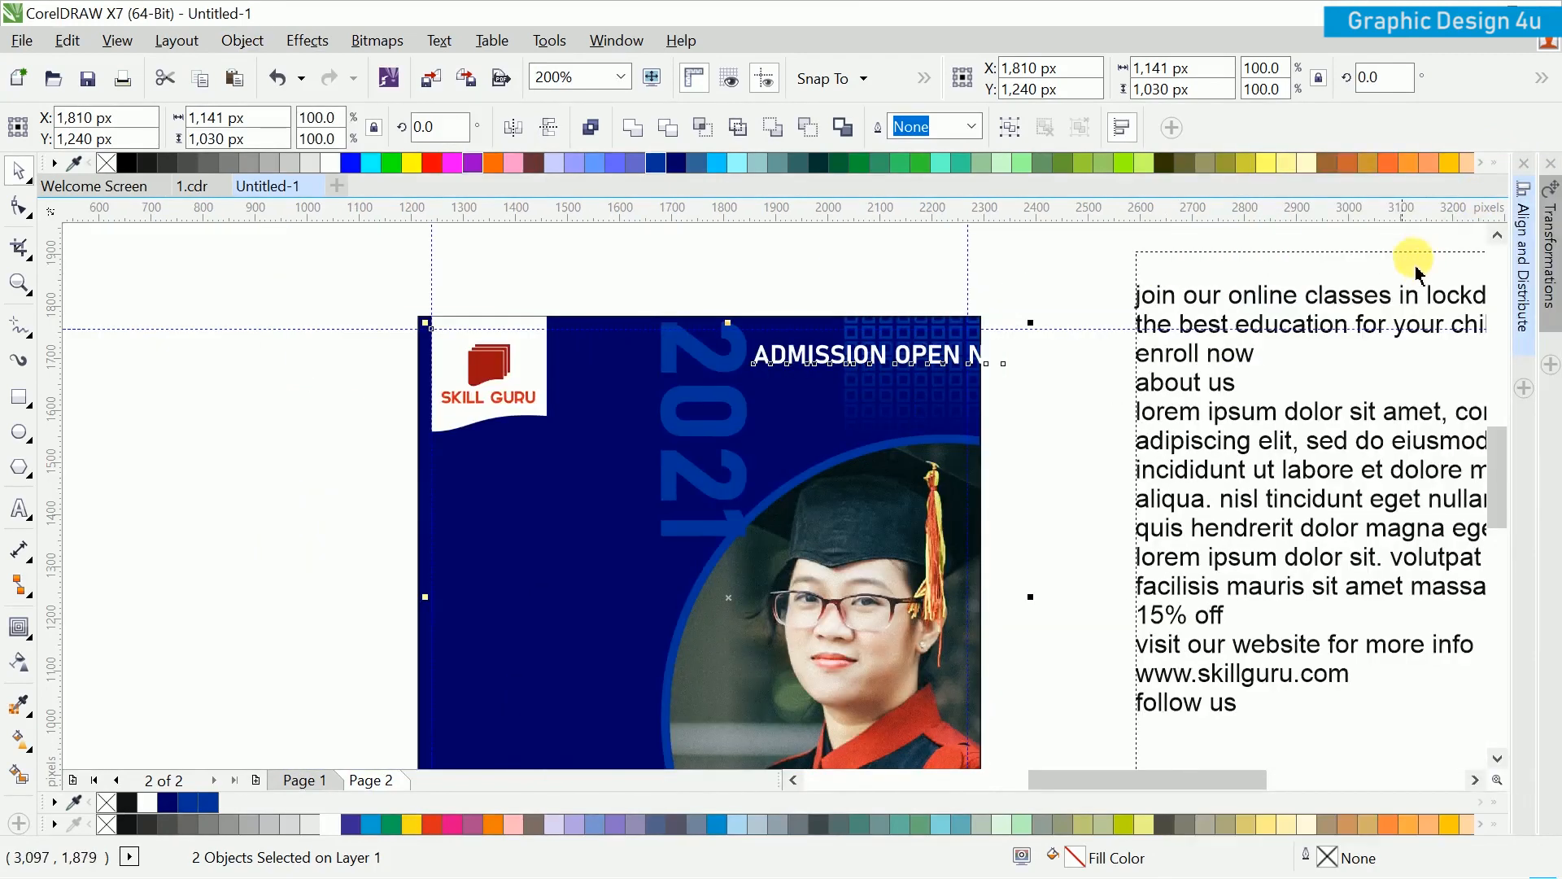
left_click(1524, 219)
left_click_drag(1526, 259, 1546, 423)
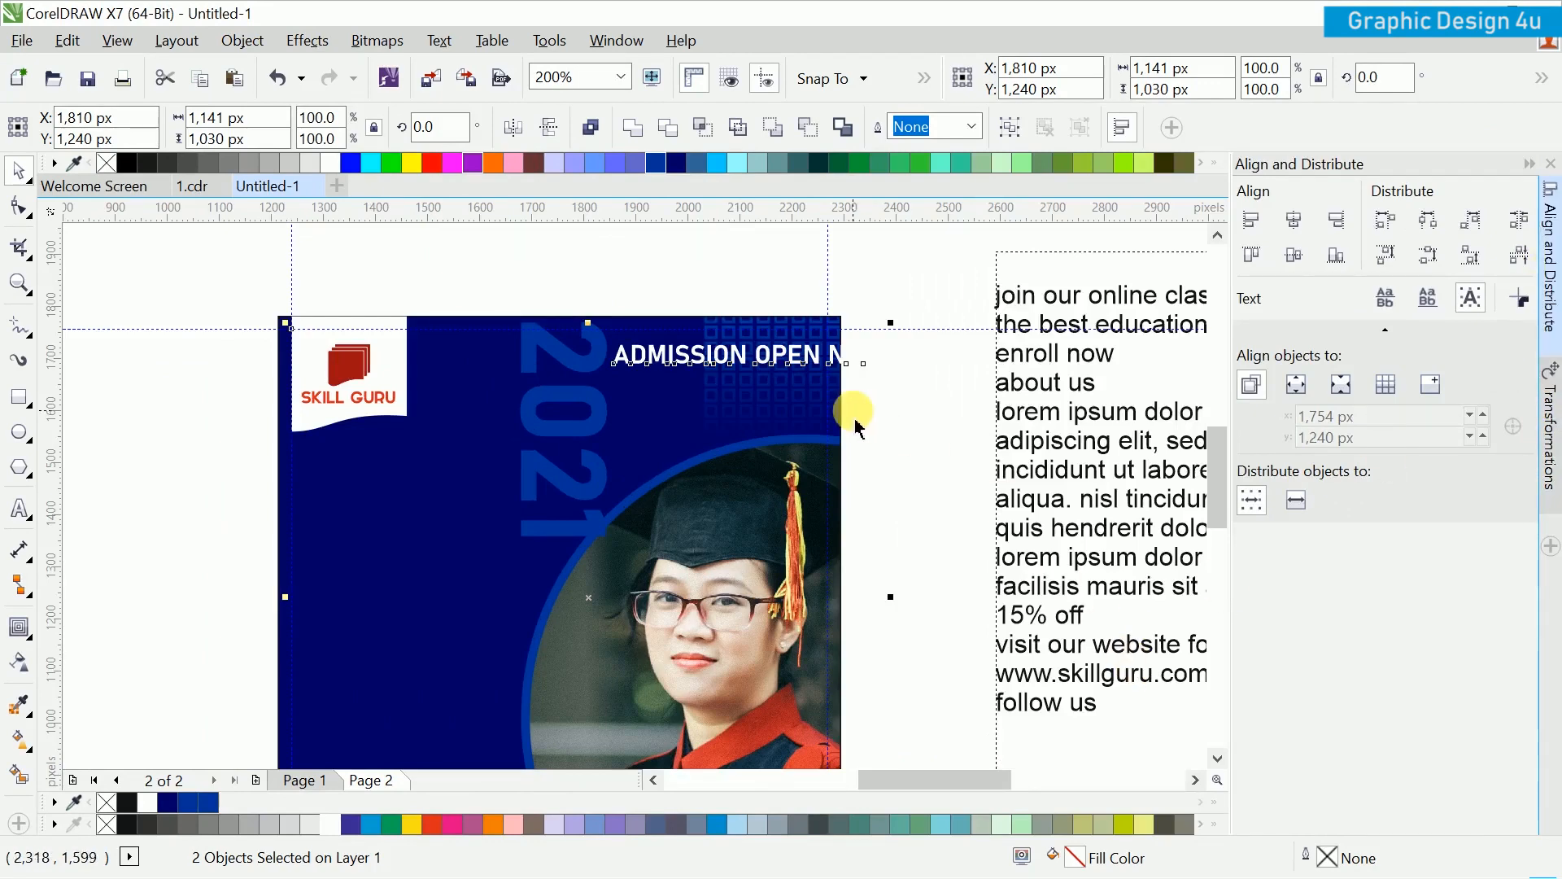
Step: Align the headline's right edge with the right edge of the inner margin square
left_click(827, 296)
left_click(777, 356)
left_click(731, 429, "shift")
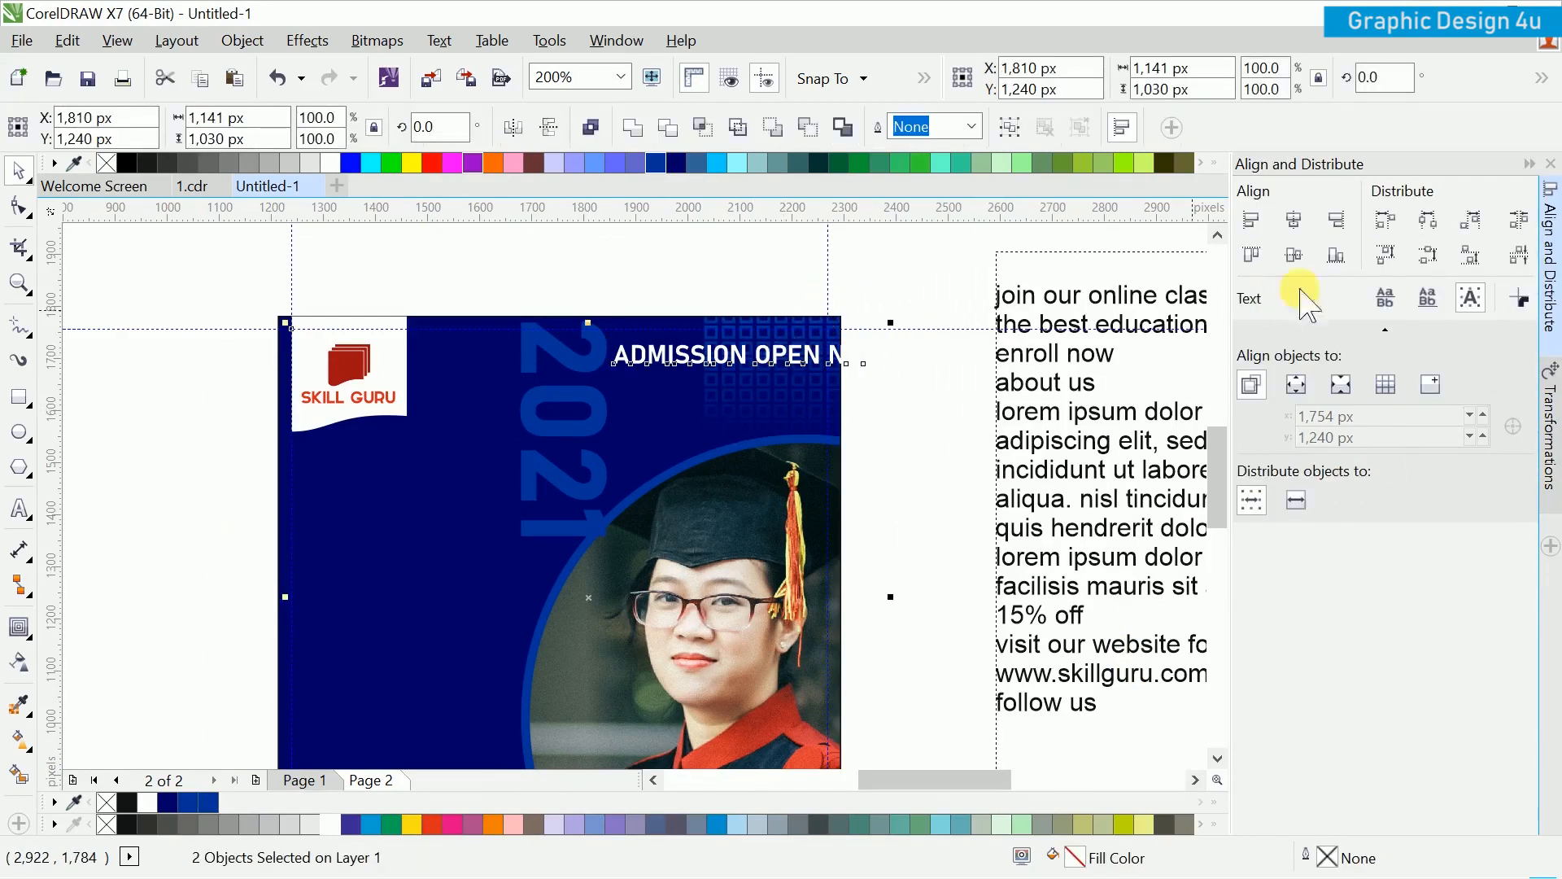
left_click(1337, 222)
left_click(924, 281)
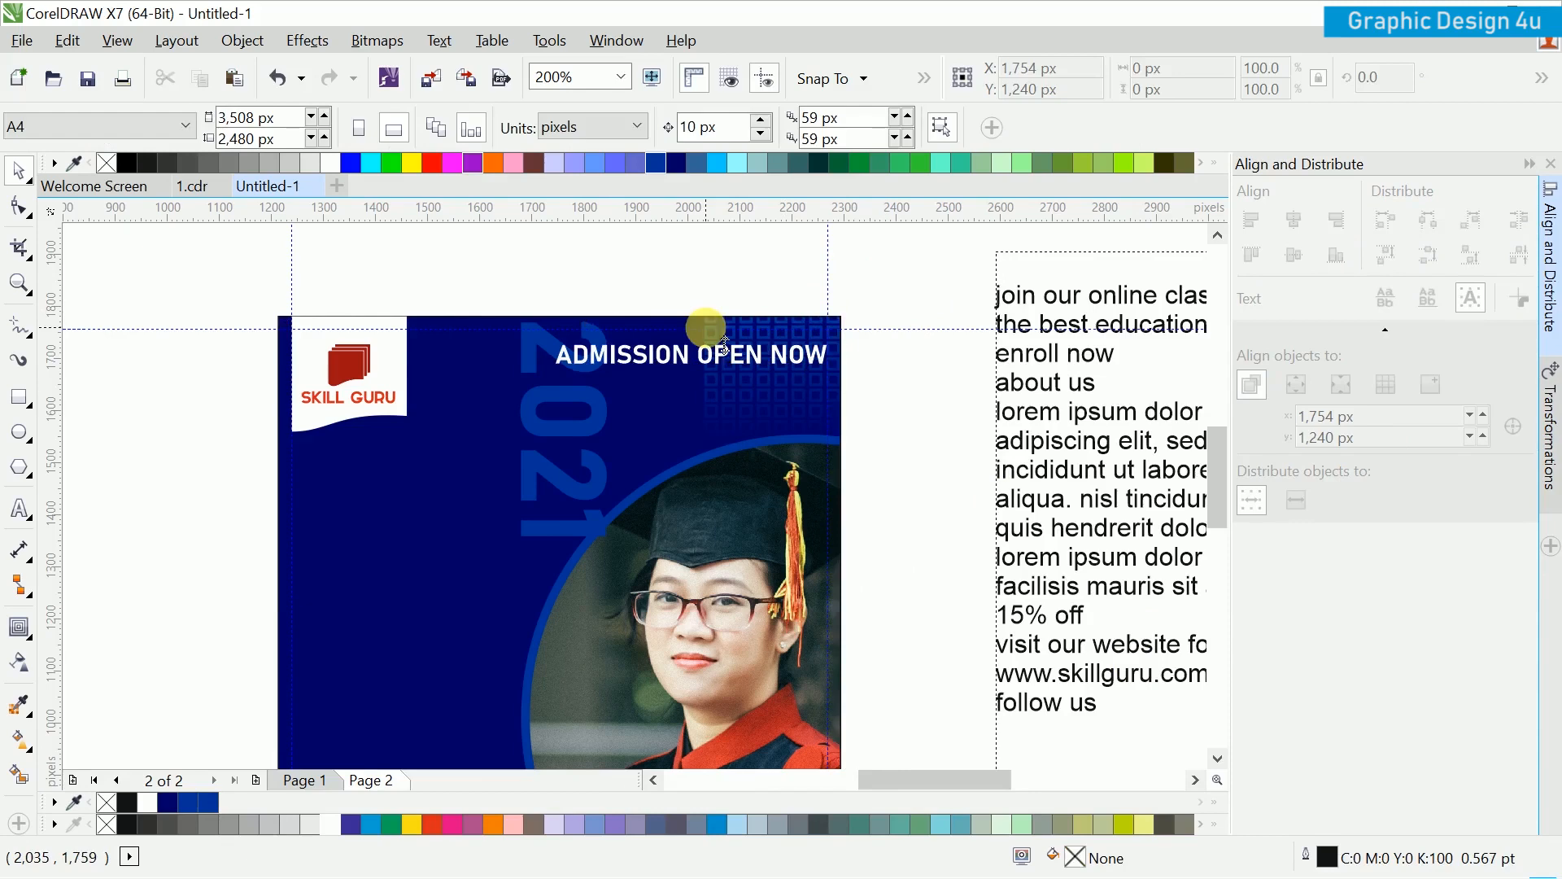
Step: Break the headline into two lines, "ADMISSION" and "OPEN NOW", and enlarge it to 24 pt
scroll(692, 326, "up", 2)
double_click(719, 405)
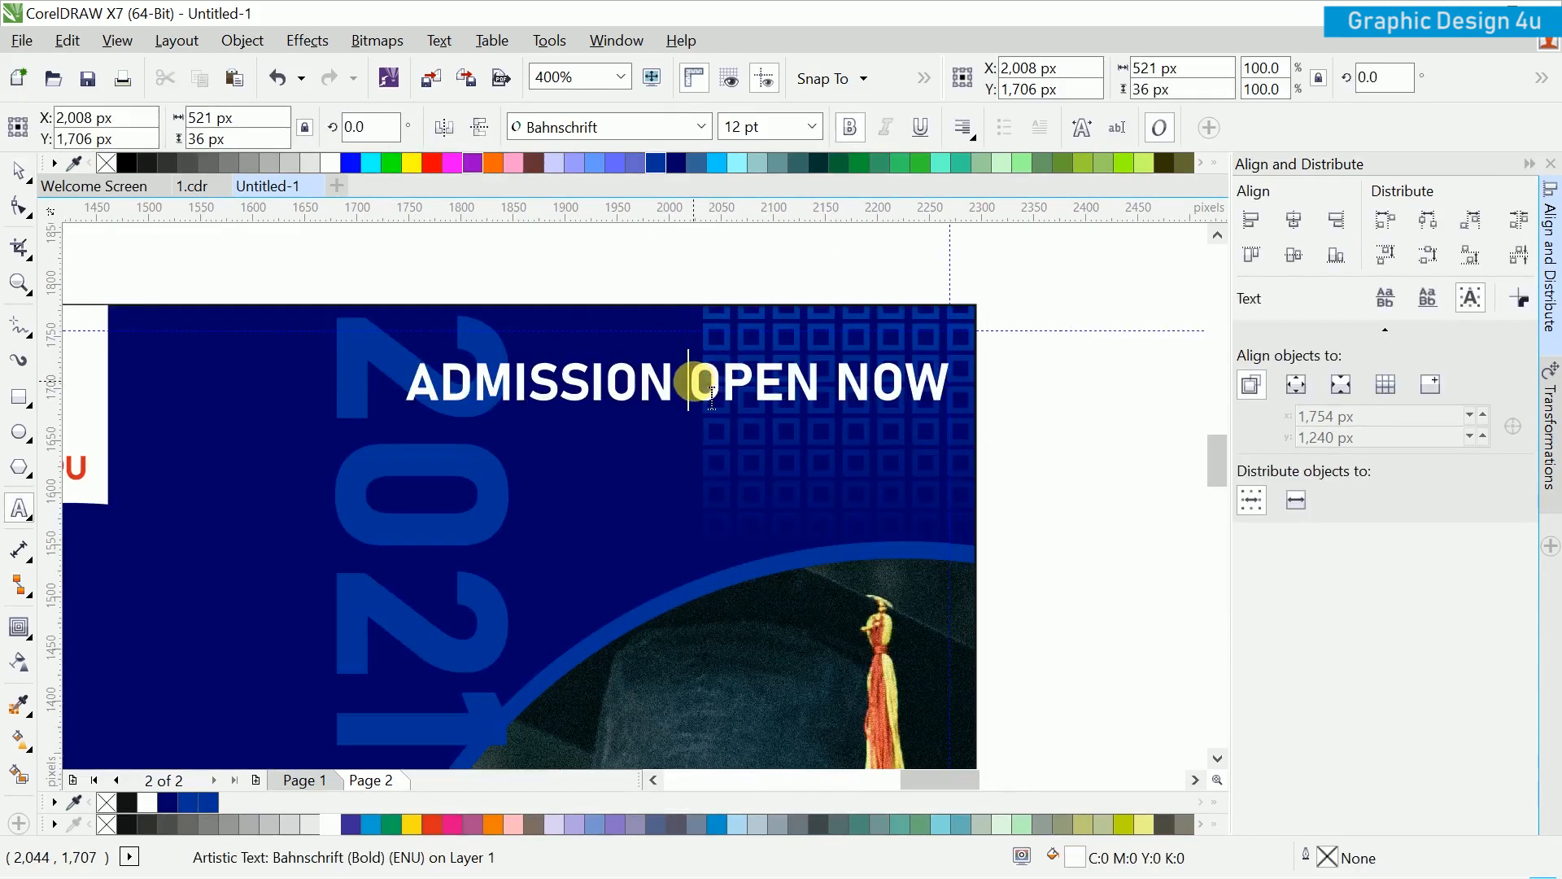
key("Return")
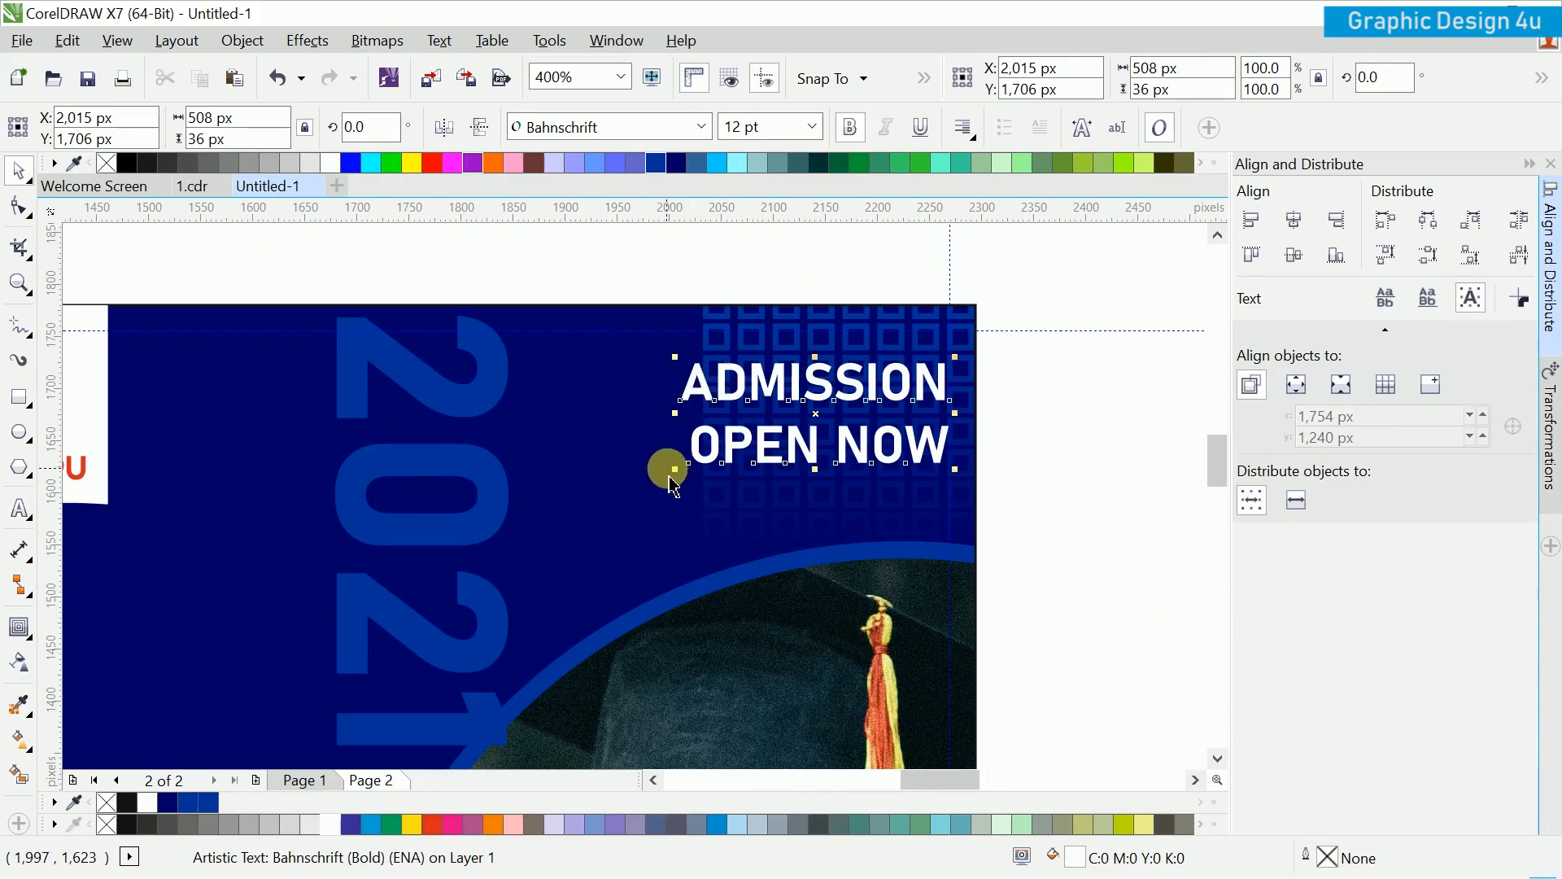
scroll(652, 479, "down", 2)
scroll(635, 500, "down", 2)
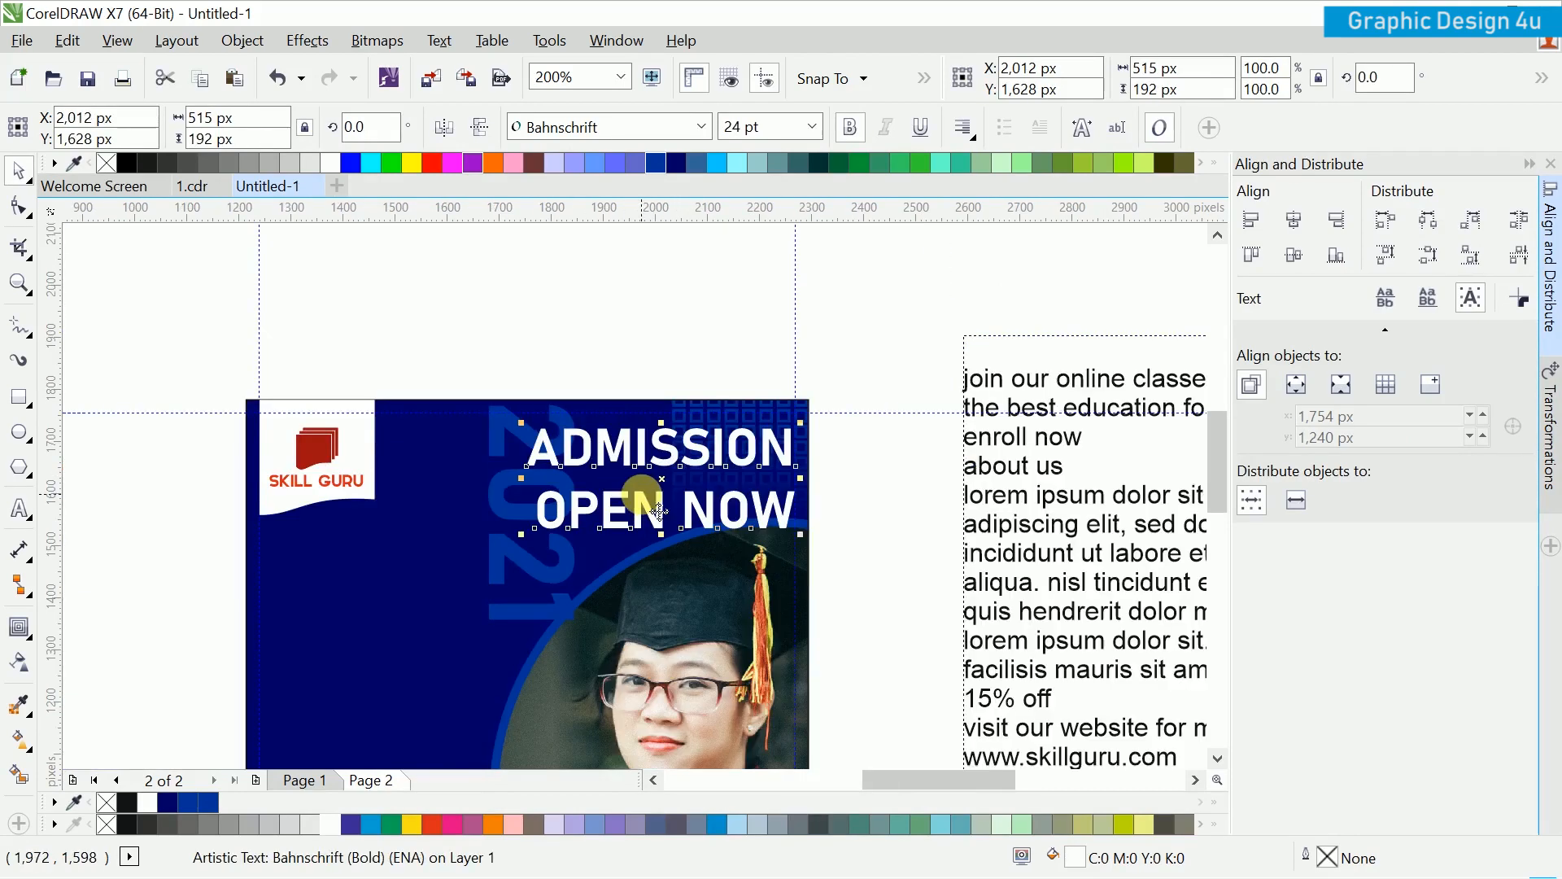
left_click(886, 445)
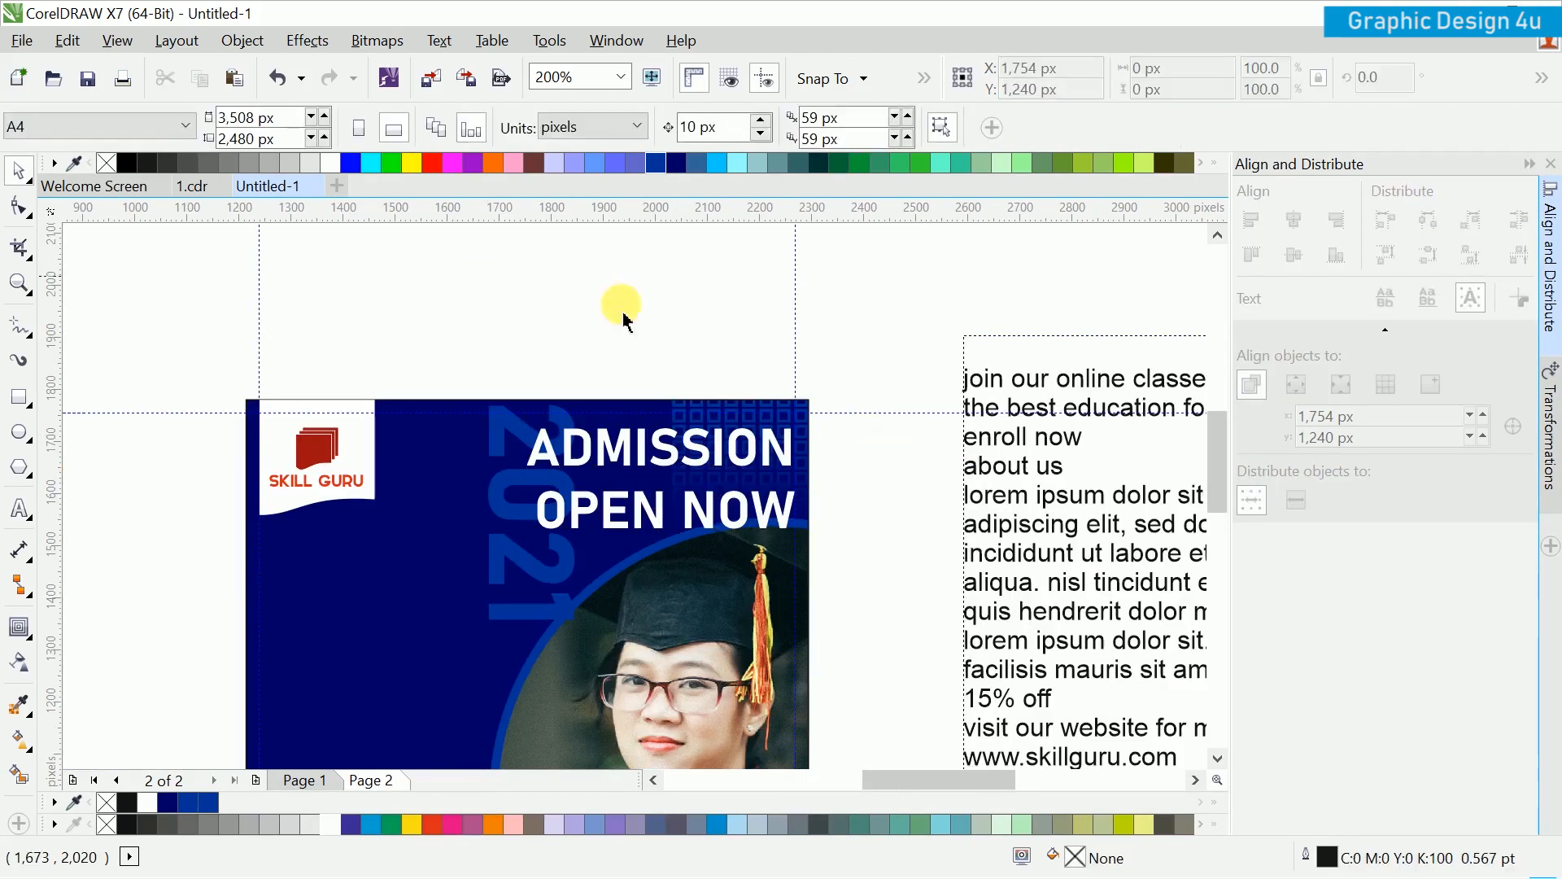
Step: Set the font of the word "ADMISSION" in the headline to Bahnschrift Condensed
double_click(637, 471)
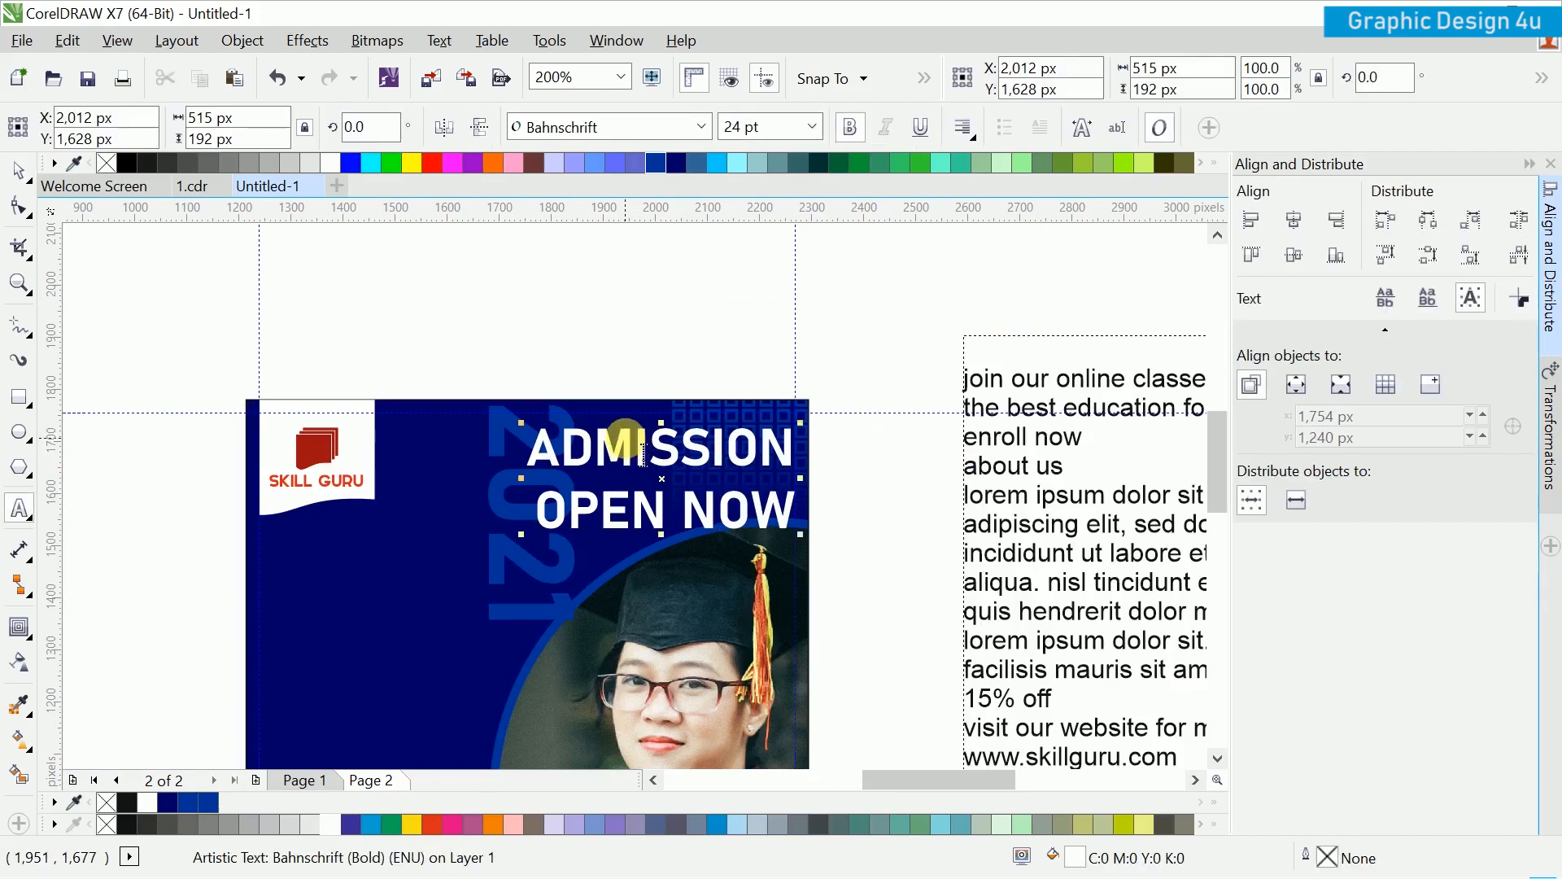
left_click(581, 325)
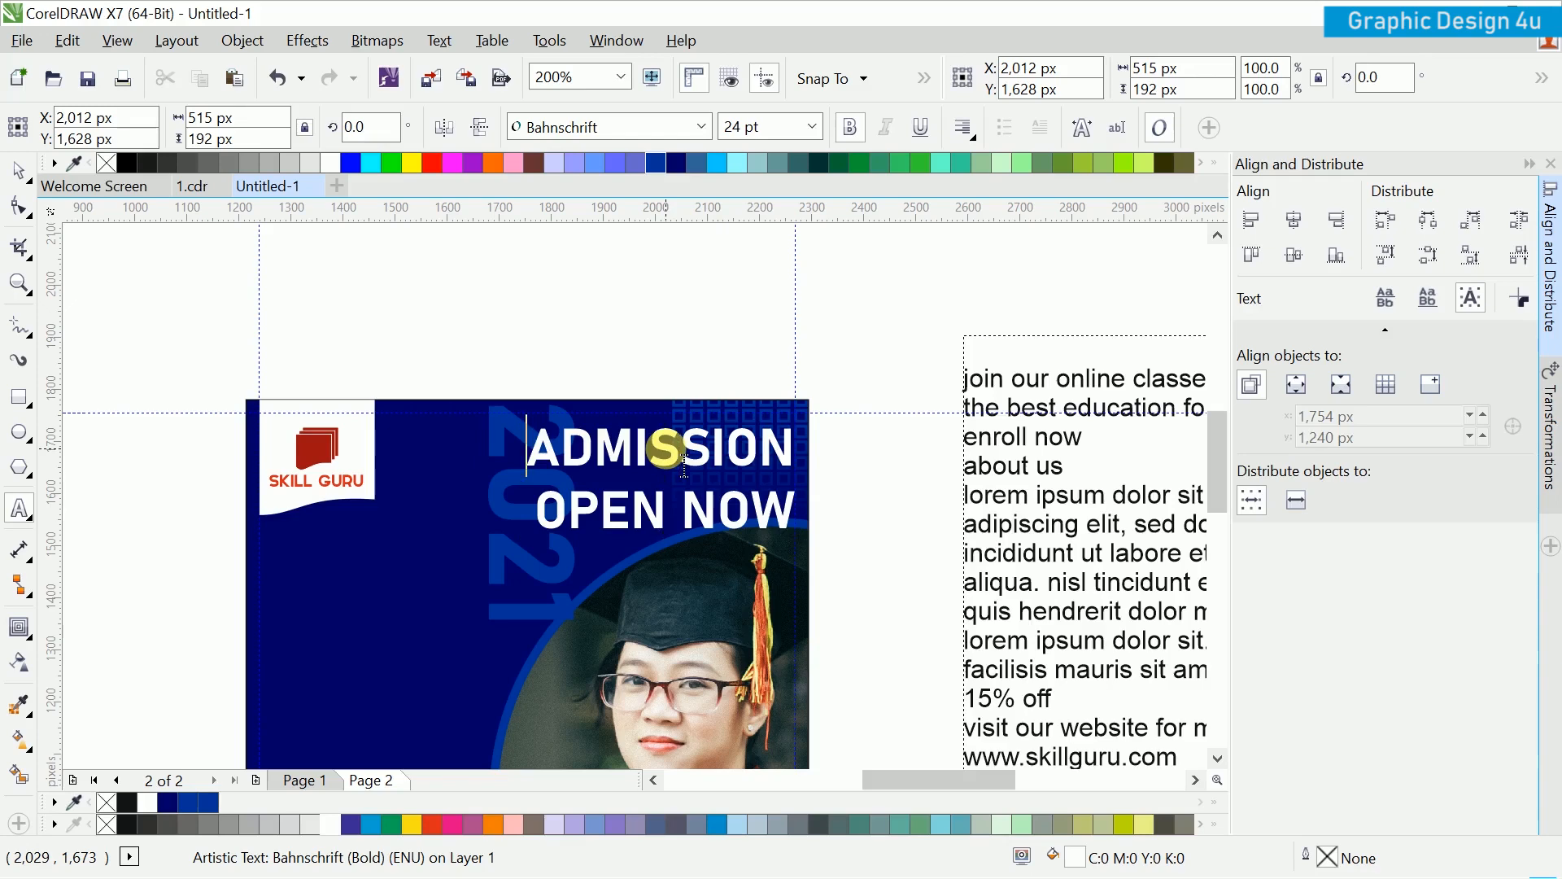
double_click(666, 448)
left_click(575, 127)
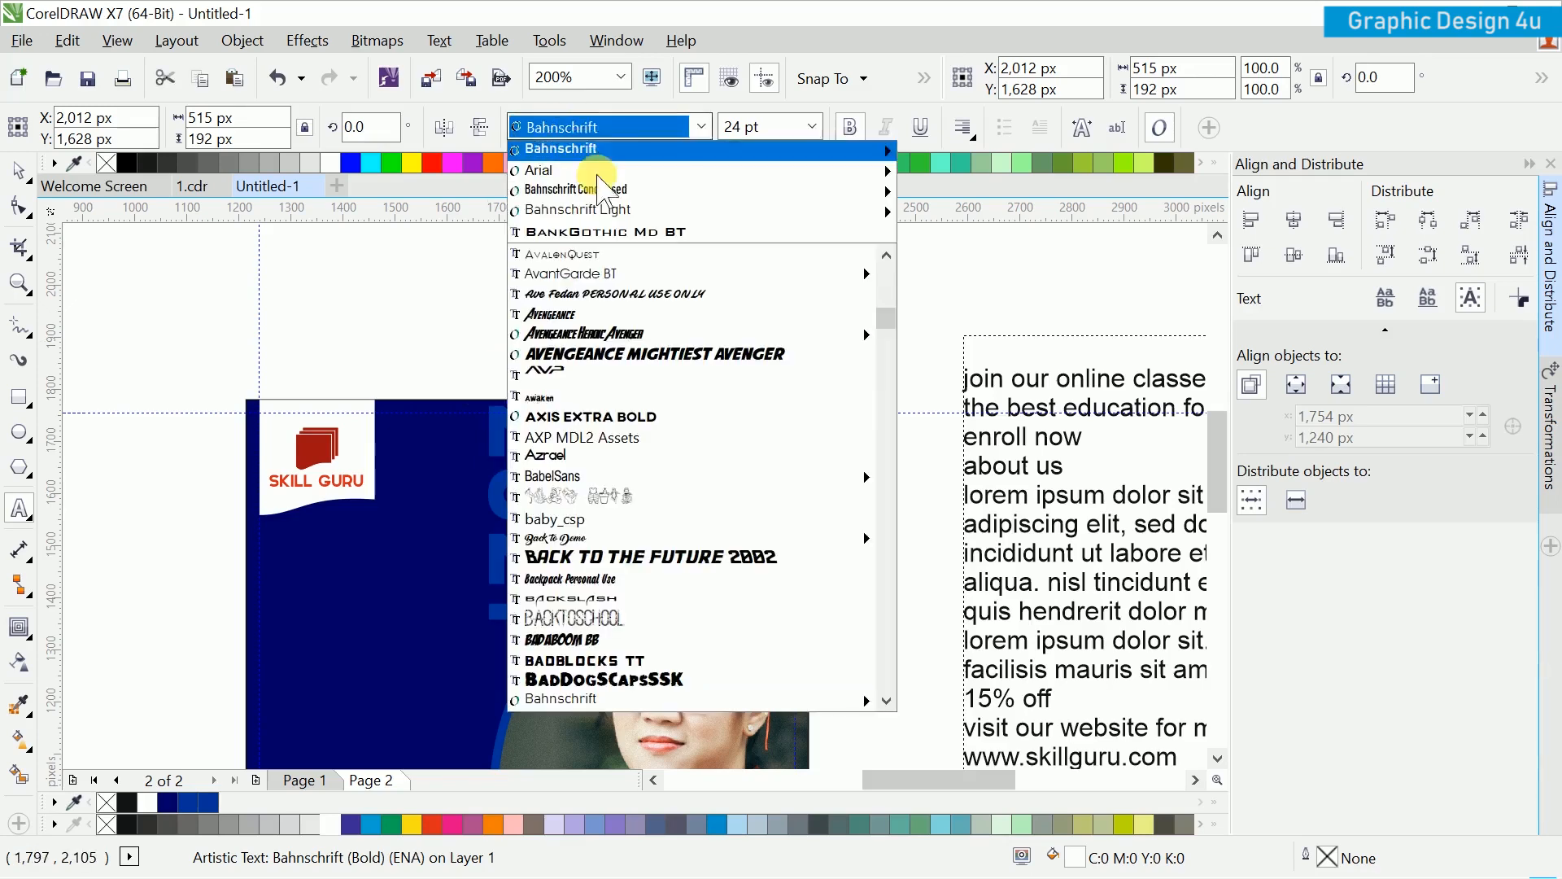
left_click(602, 189)
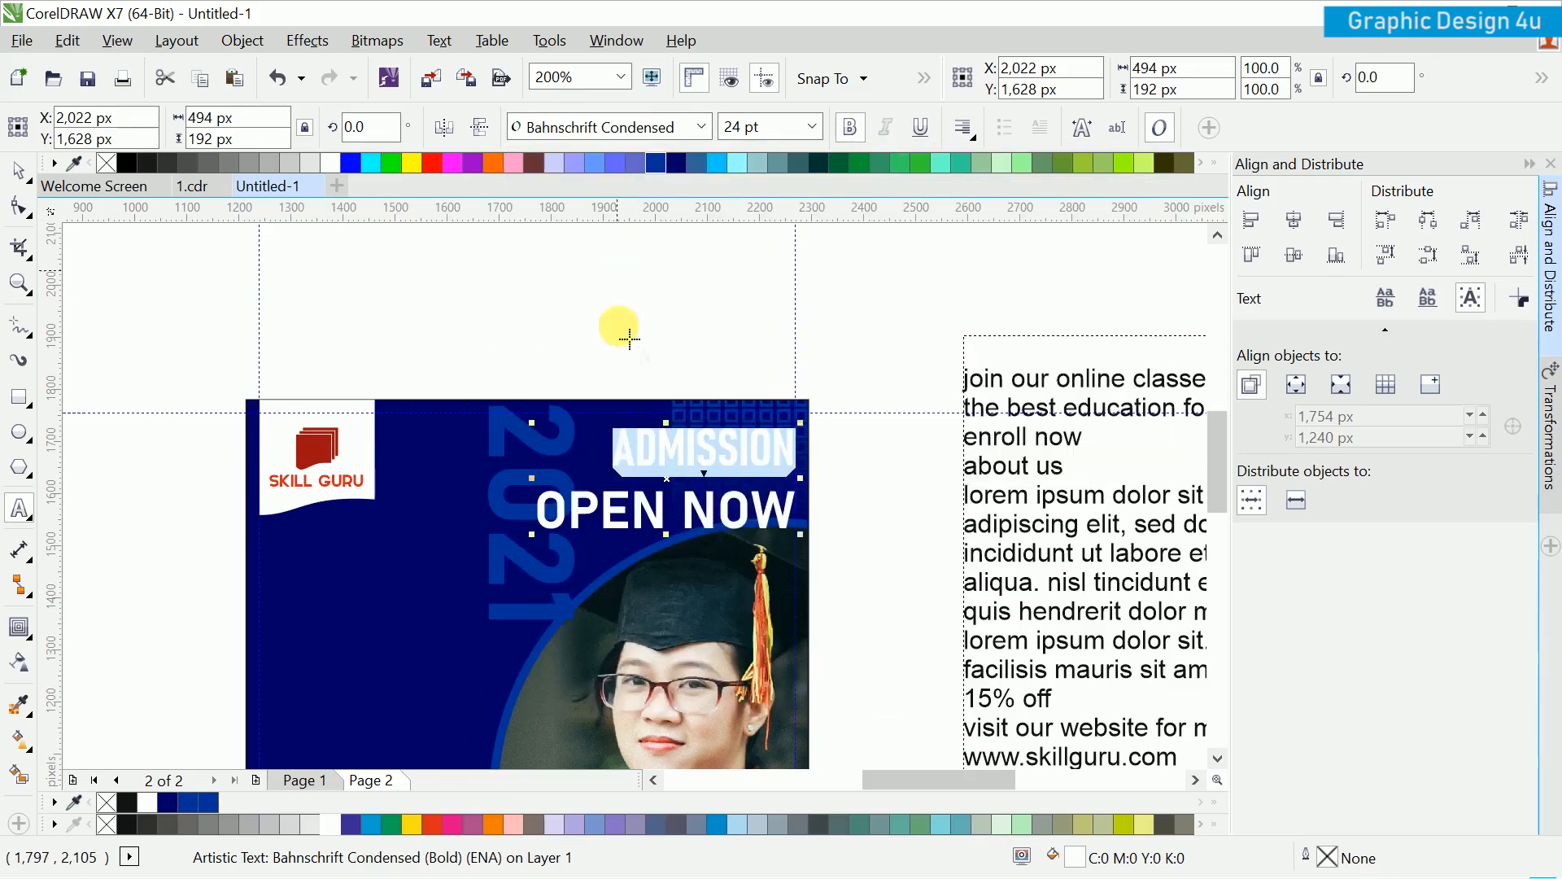
Step: Set the font of the "OPEN NOW" line to Bahnschrift Light SemiCondensed
left_click(645, 515)
key("ctrl+a")
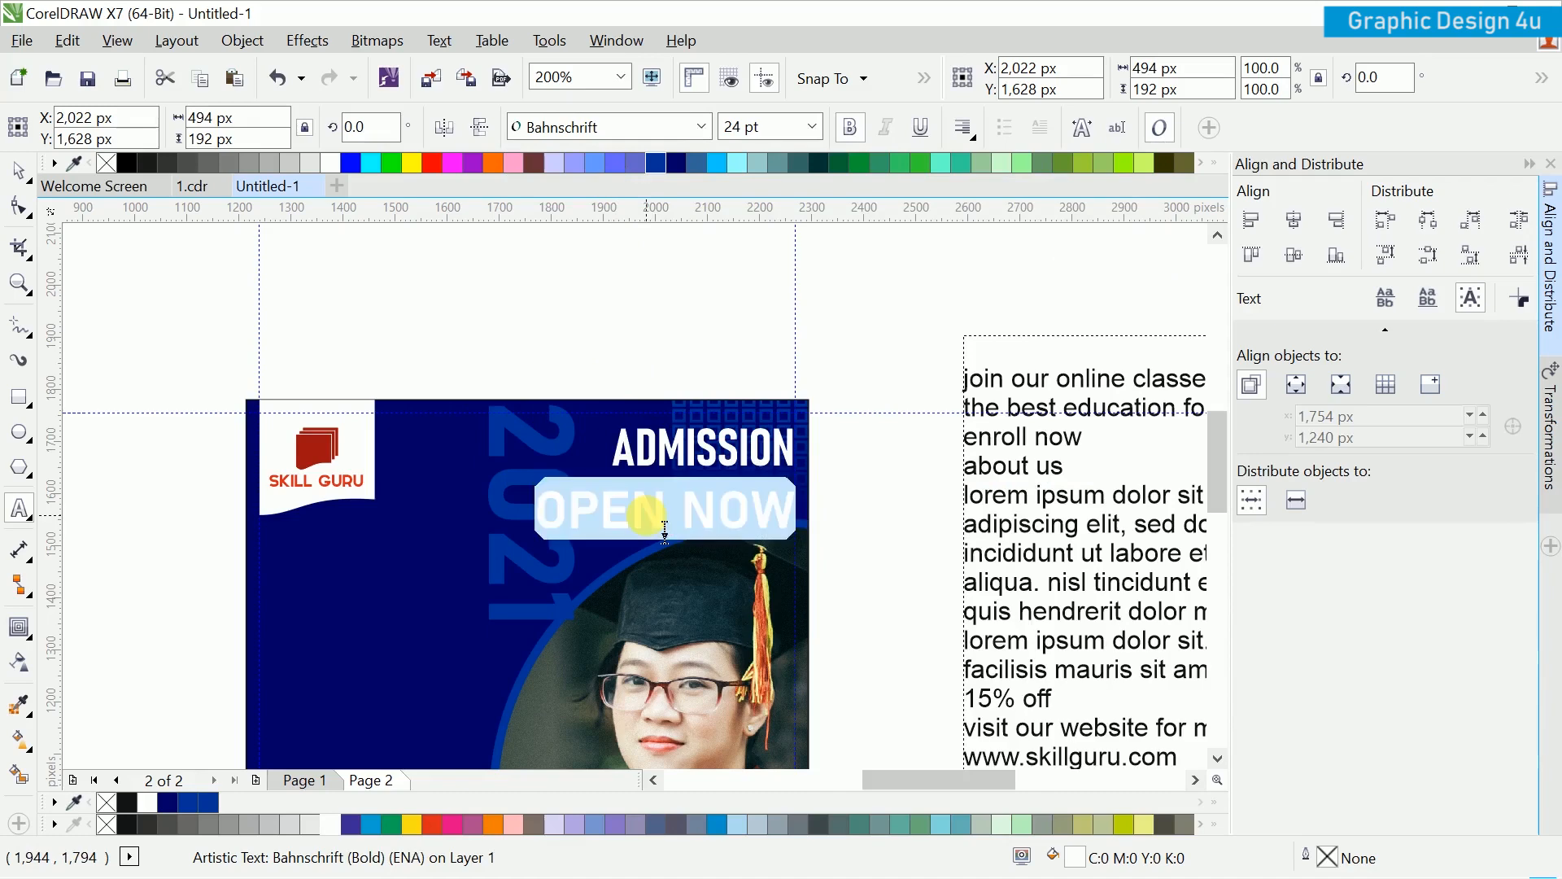
left_click(549, 127)
mouse_move(570, 169)
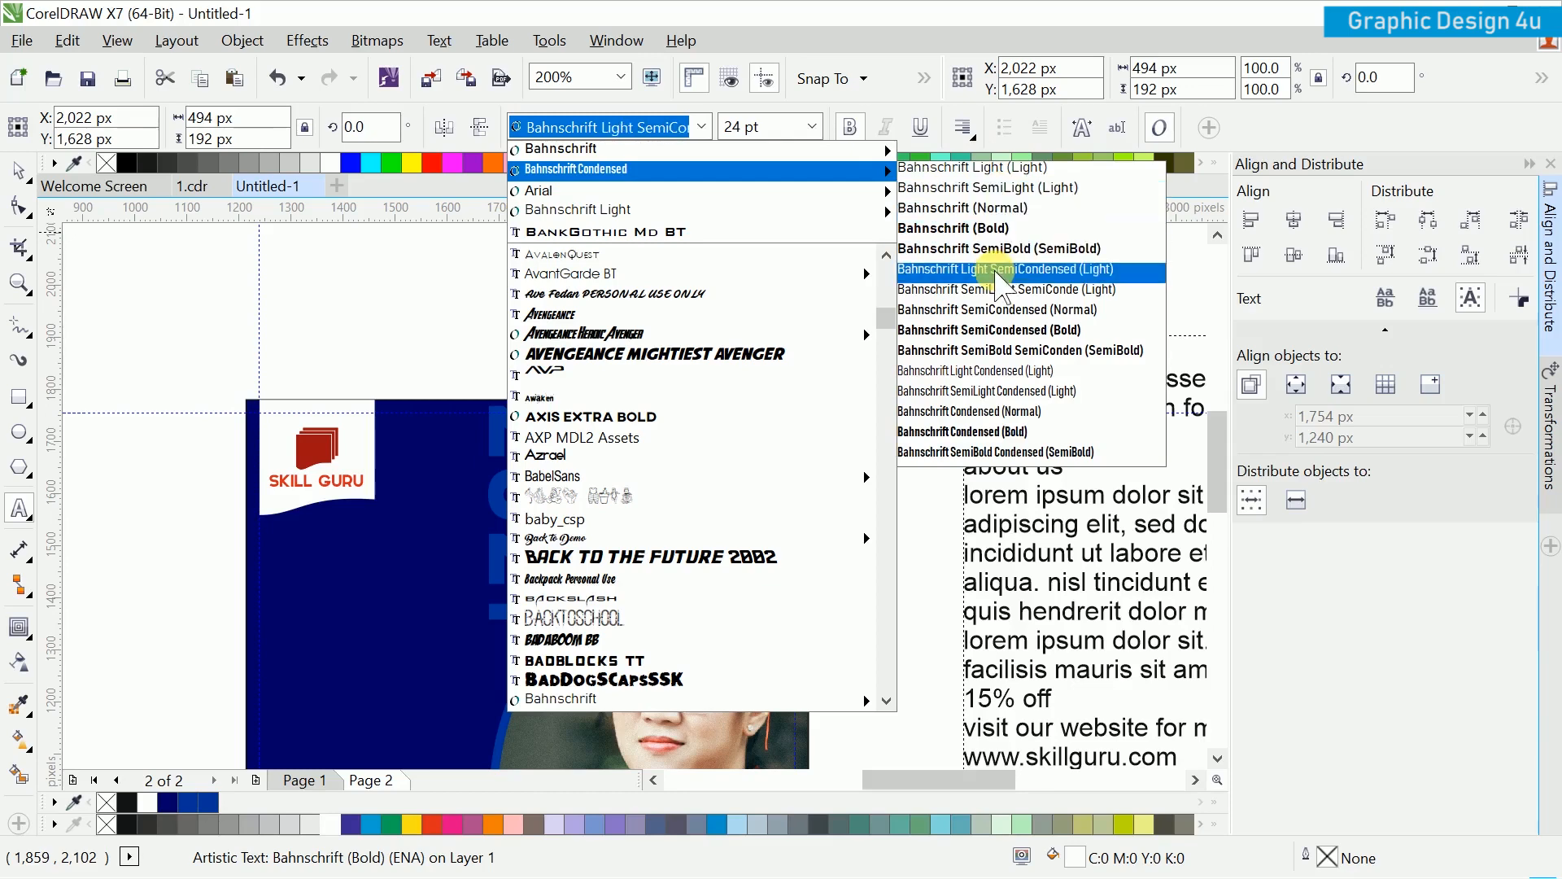
left_click(997, 274)
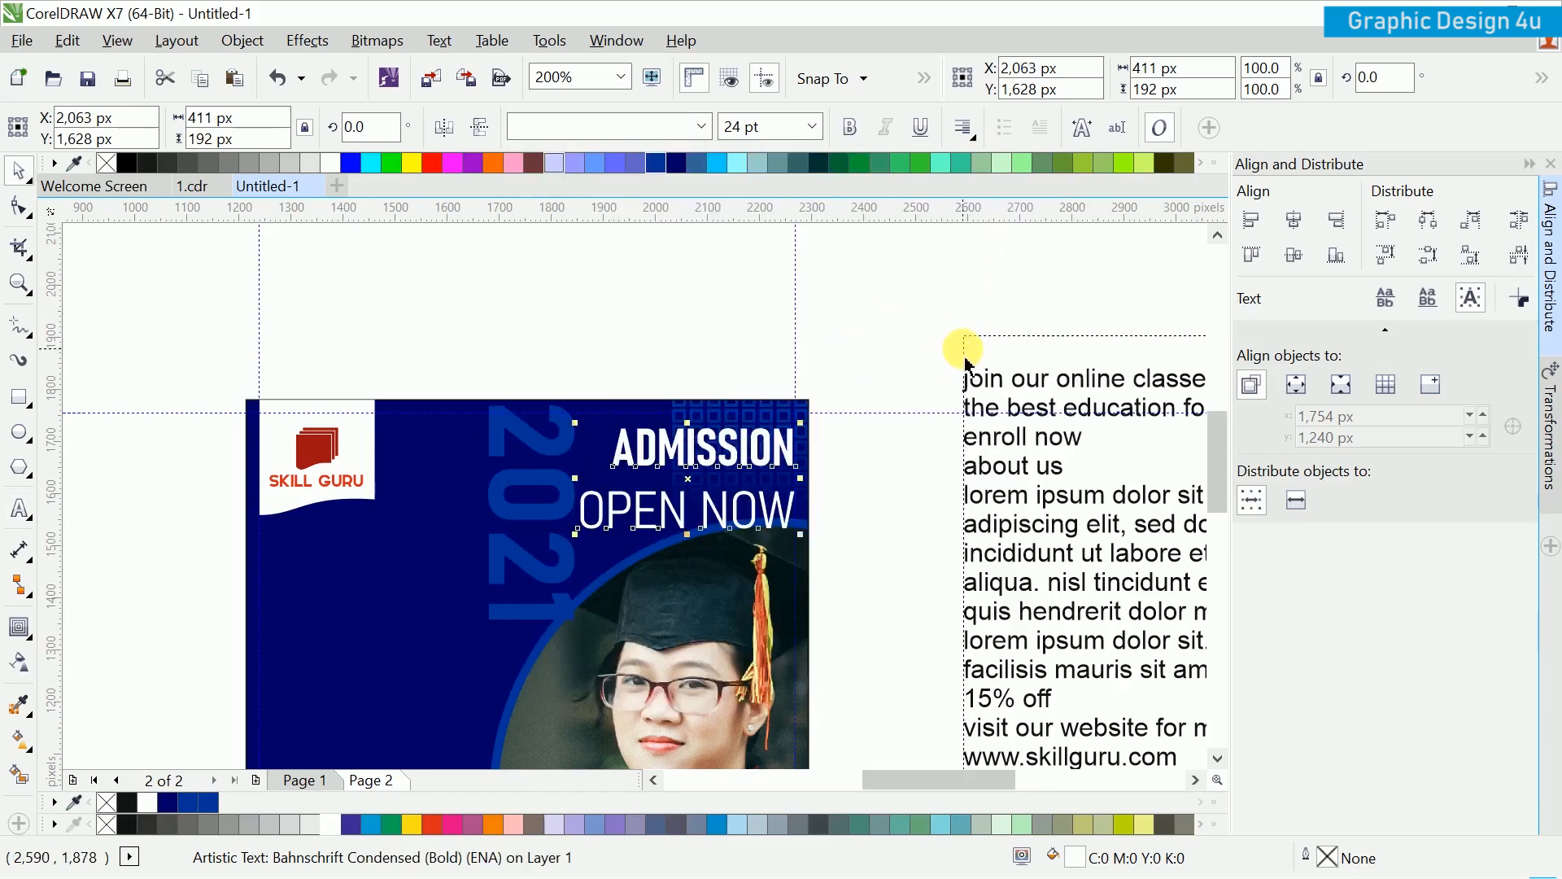
Step: Tighten the headline's line spacing with the Shape tool until the text block is about 169 px high
scroll(713, 506, "up", 2)
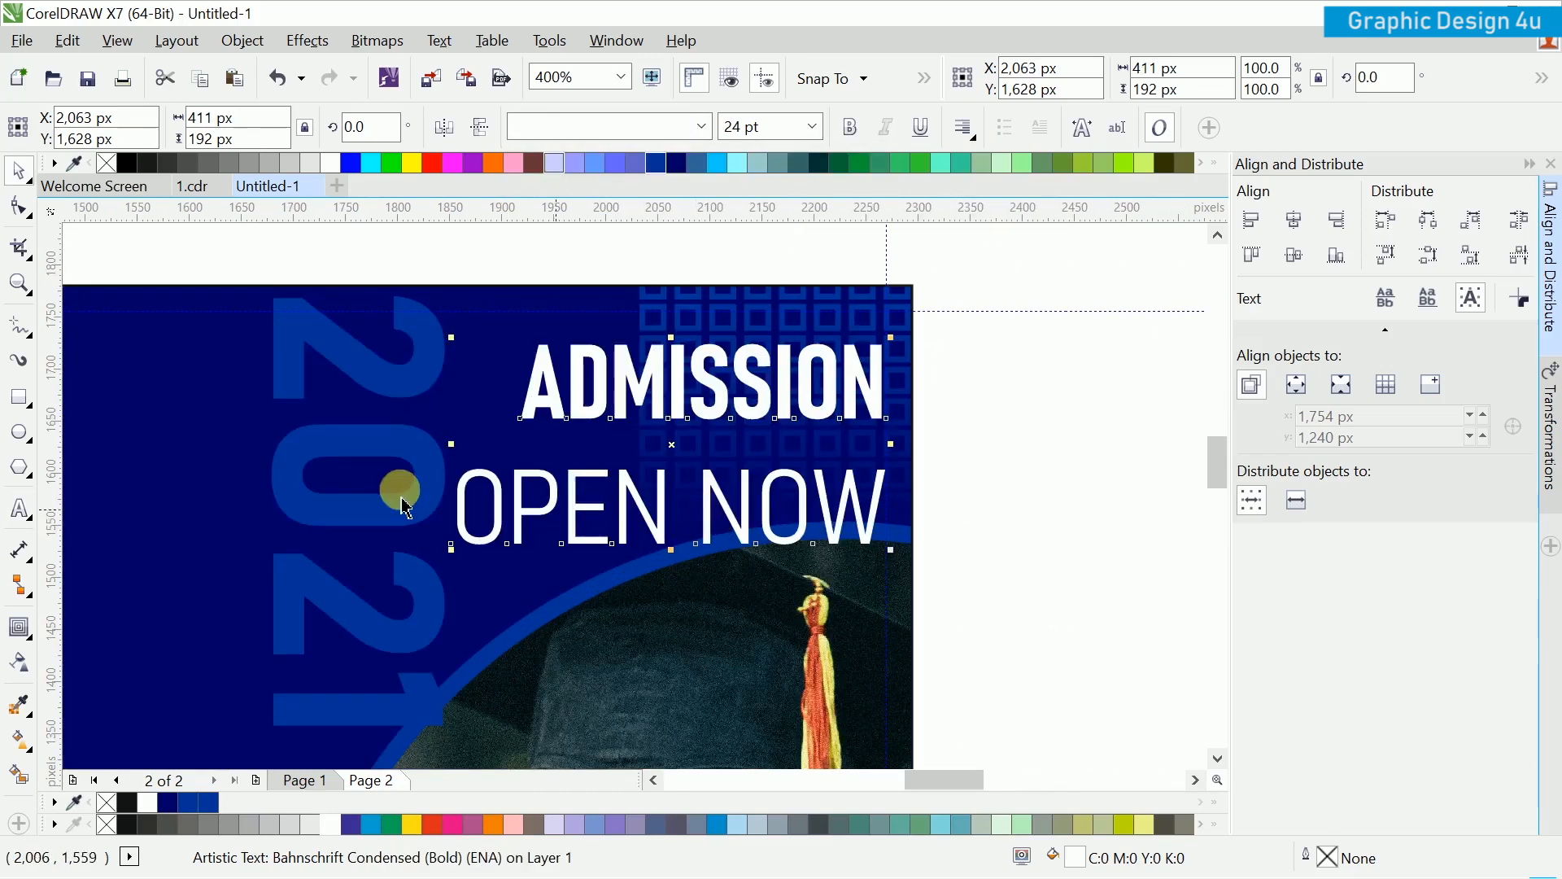
left_click(18, 210)
left_click_drag(447, 547, 474, 523)
key("space")
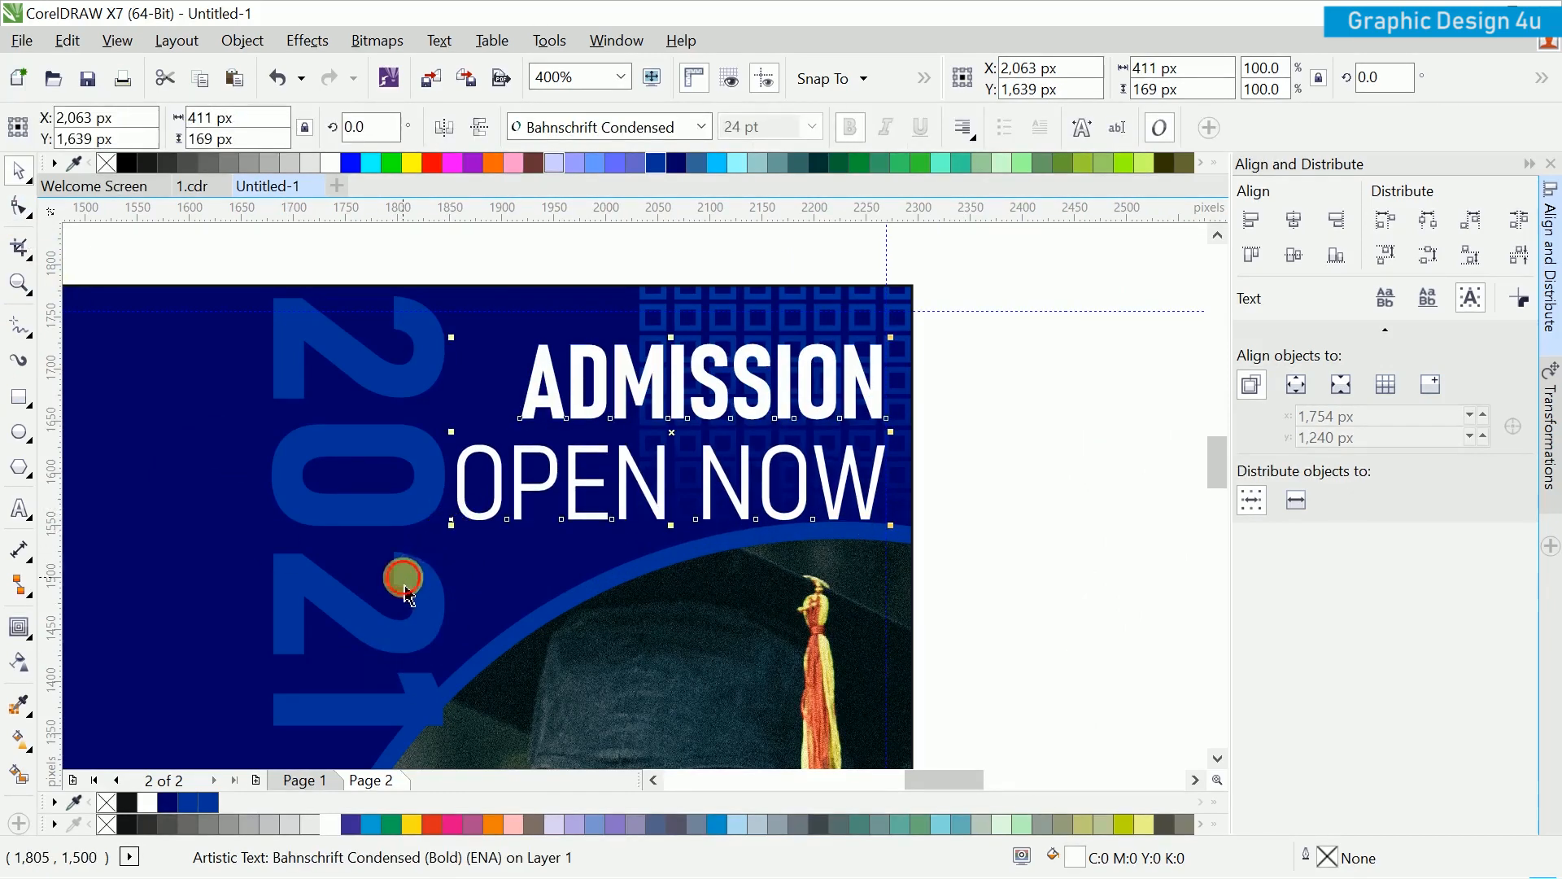
Step: Align the headline to the top of the margin square, with its centre at about Y 1,649 px
left_click(396, 572, "shift")
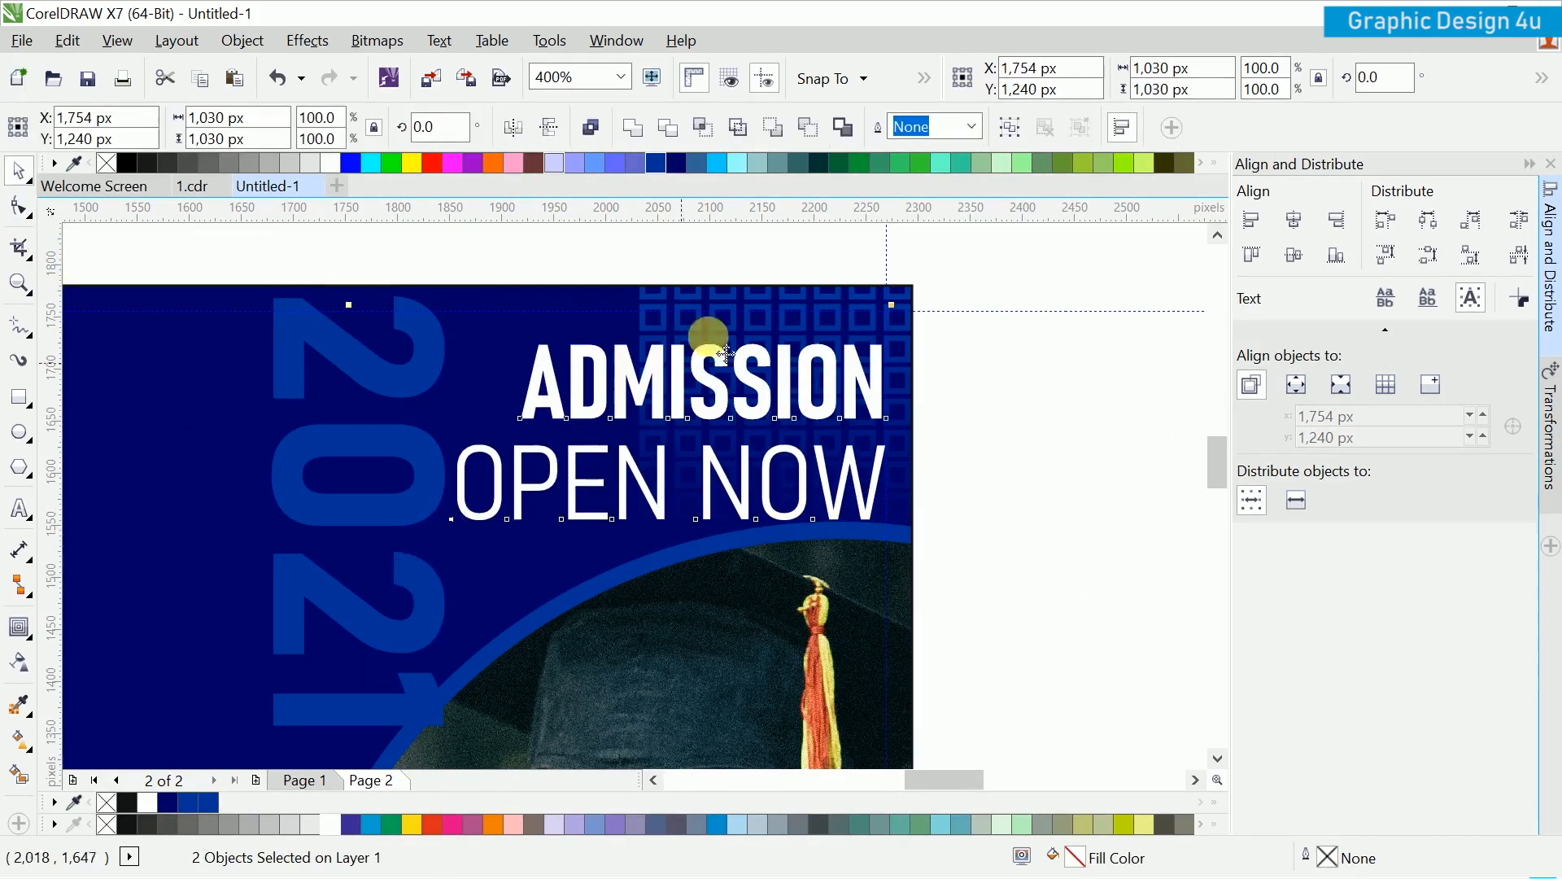
left_click(1251, 255)
left_click(950, 453)
left_click_drag(677, 374, 696, 397)
scroll(824, 400, "down", 1)
left_click(1036, 462)
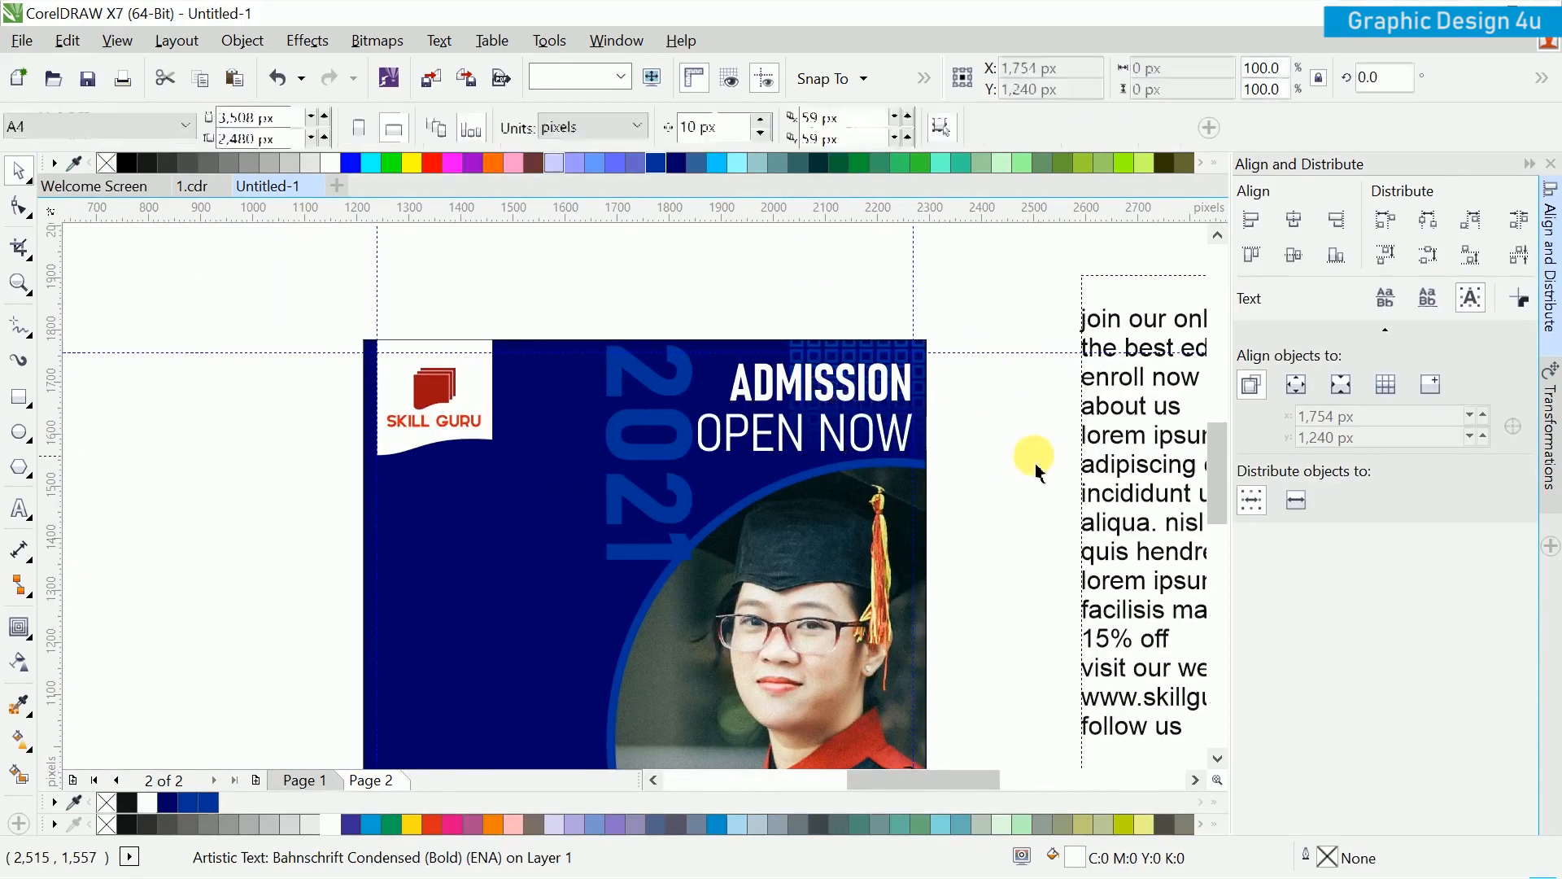
left_click(871, 383)
scroll(863, 399, "down", 1)
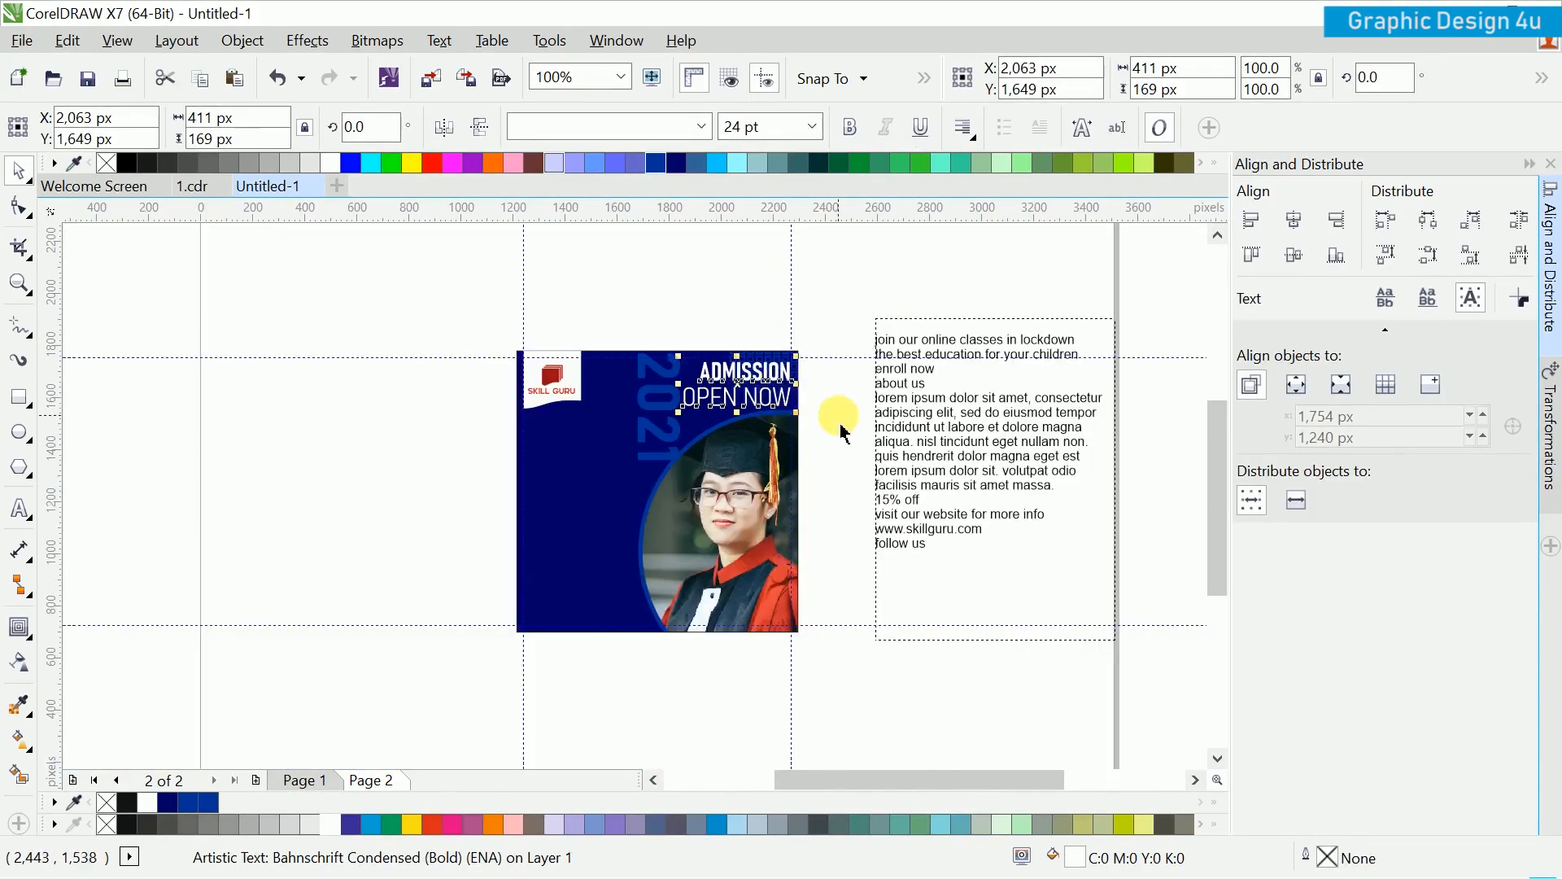
left_click(842, 431)
Step: Change the font of the paragraph text beside the post to Bahnschrift
scroll(802, 408, "up", 1)
key("F10")
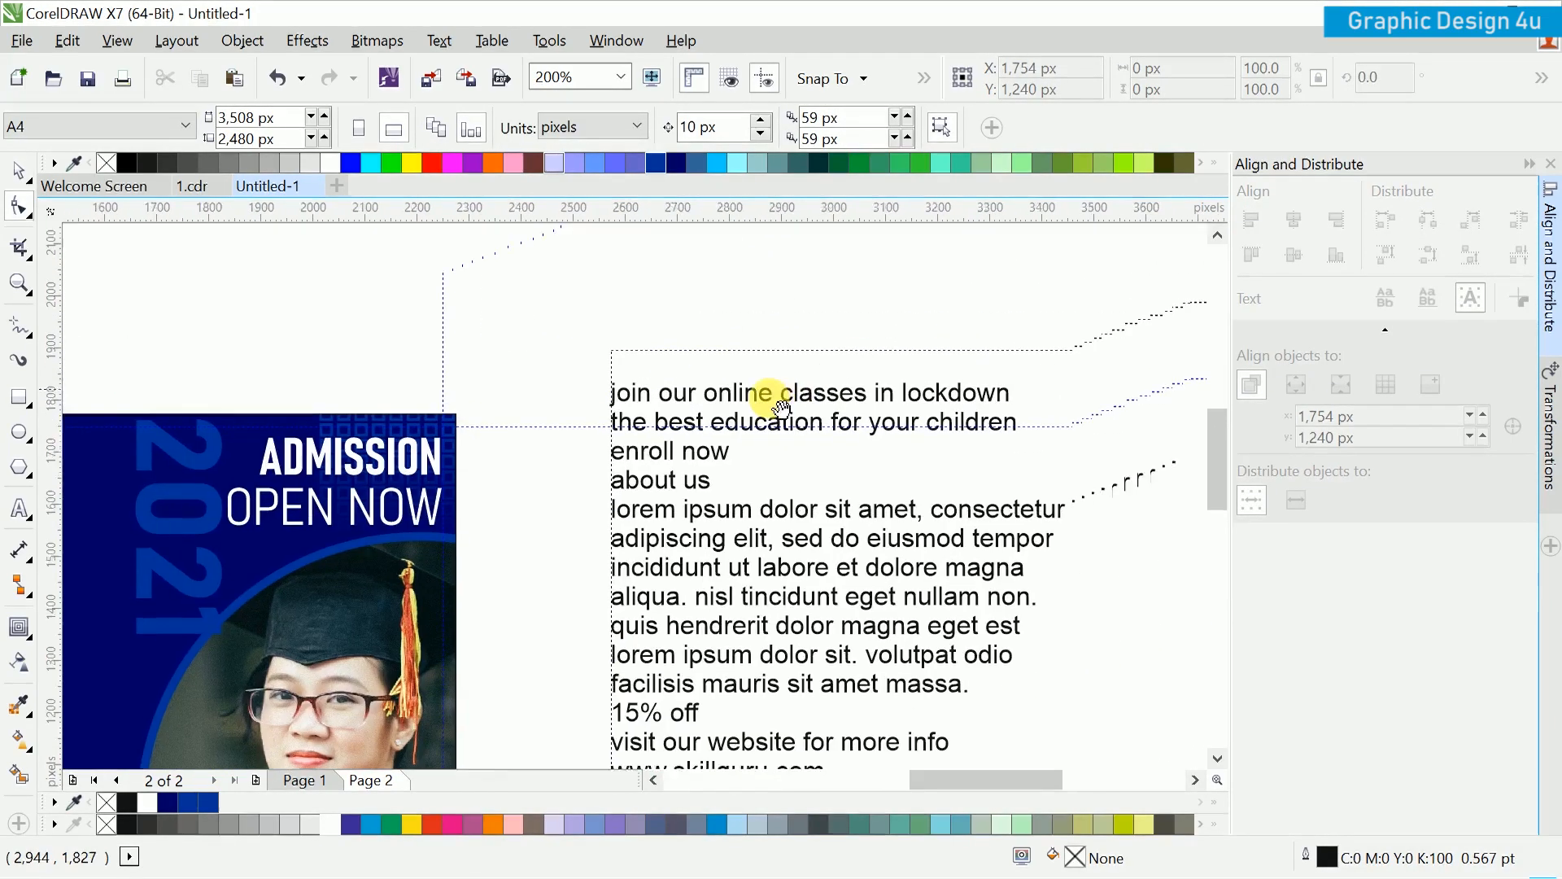
left_click_drag(781, 408, 749, 420)
left_click(19, 506)
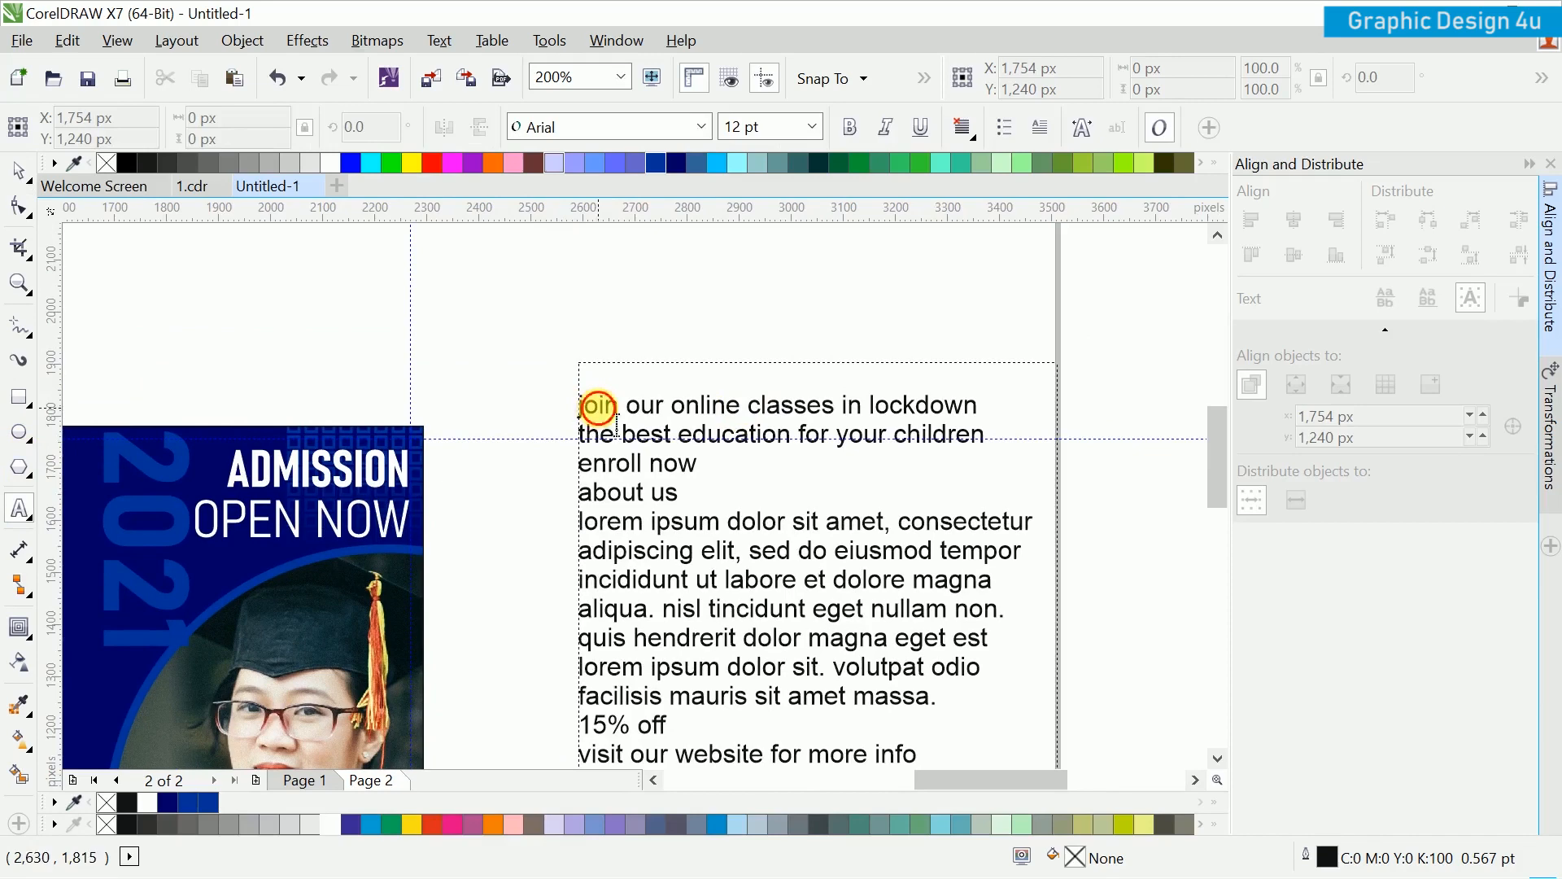
left_click(598, 405)
left_click(651, 128)
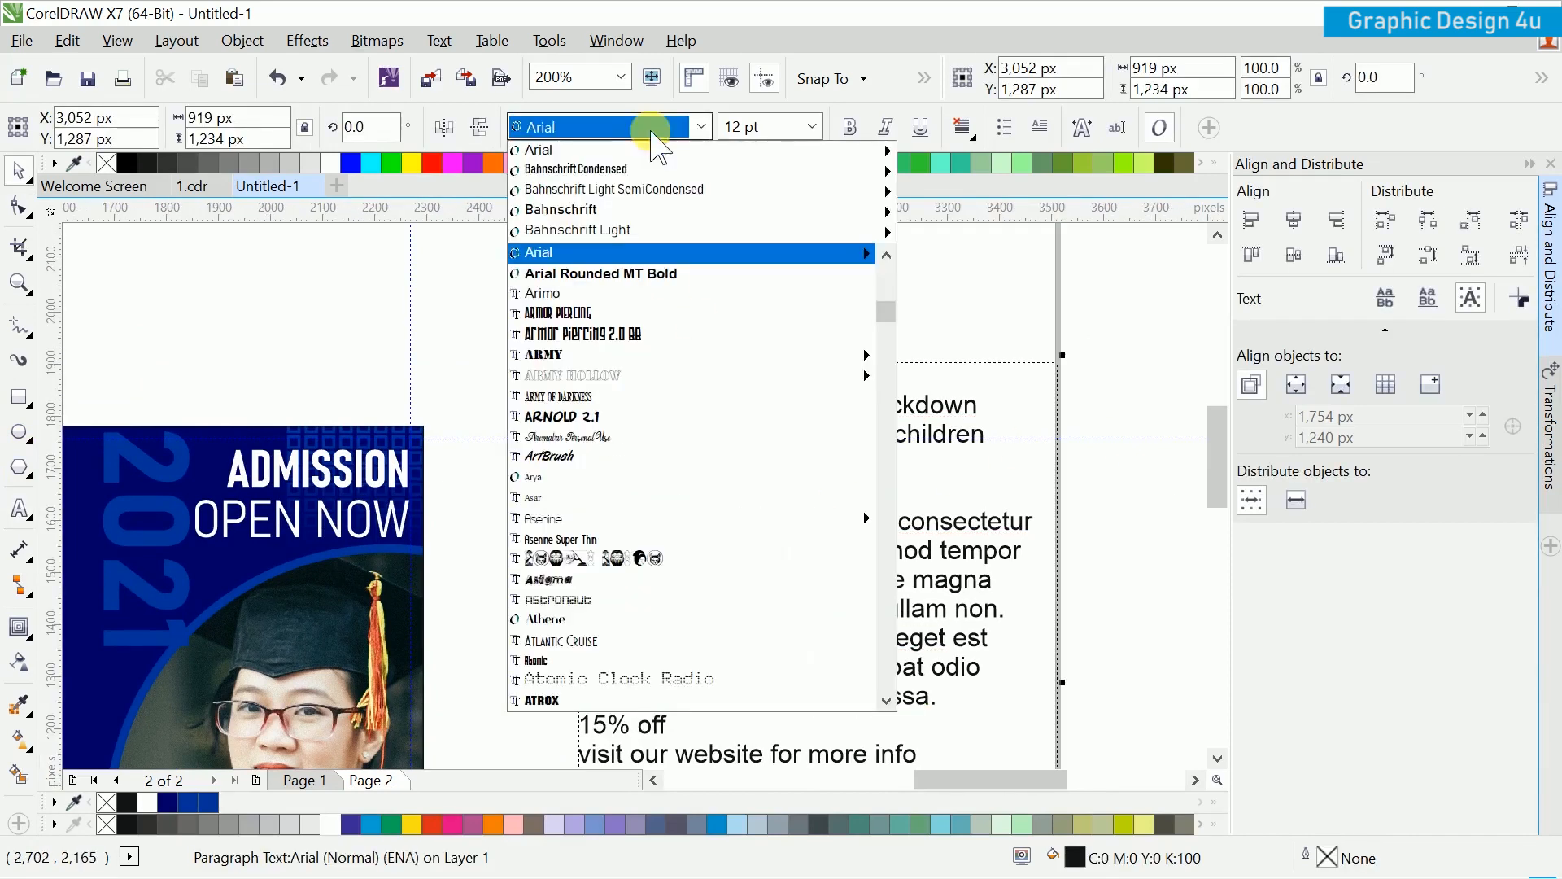
left_click(646, 209)
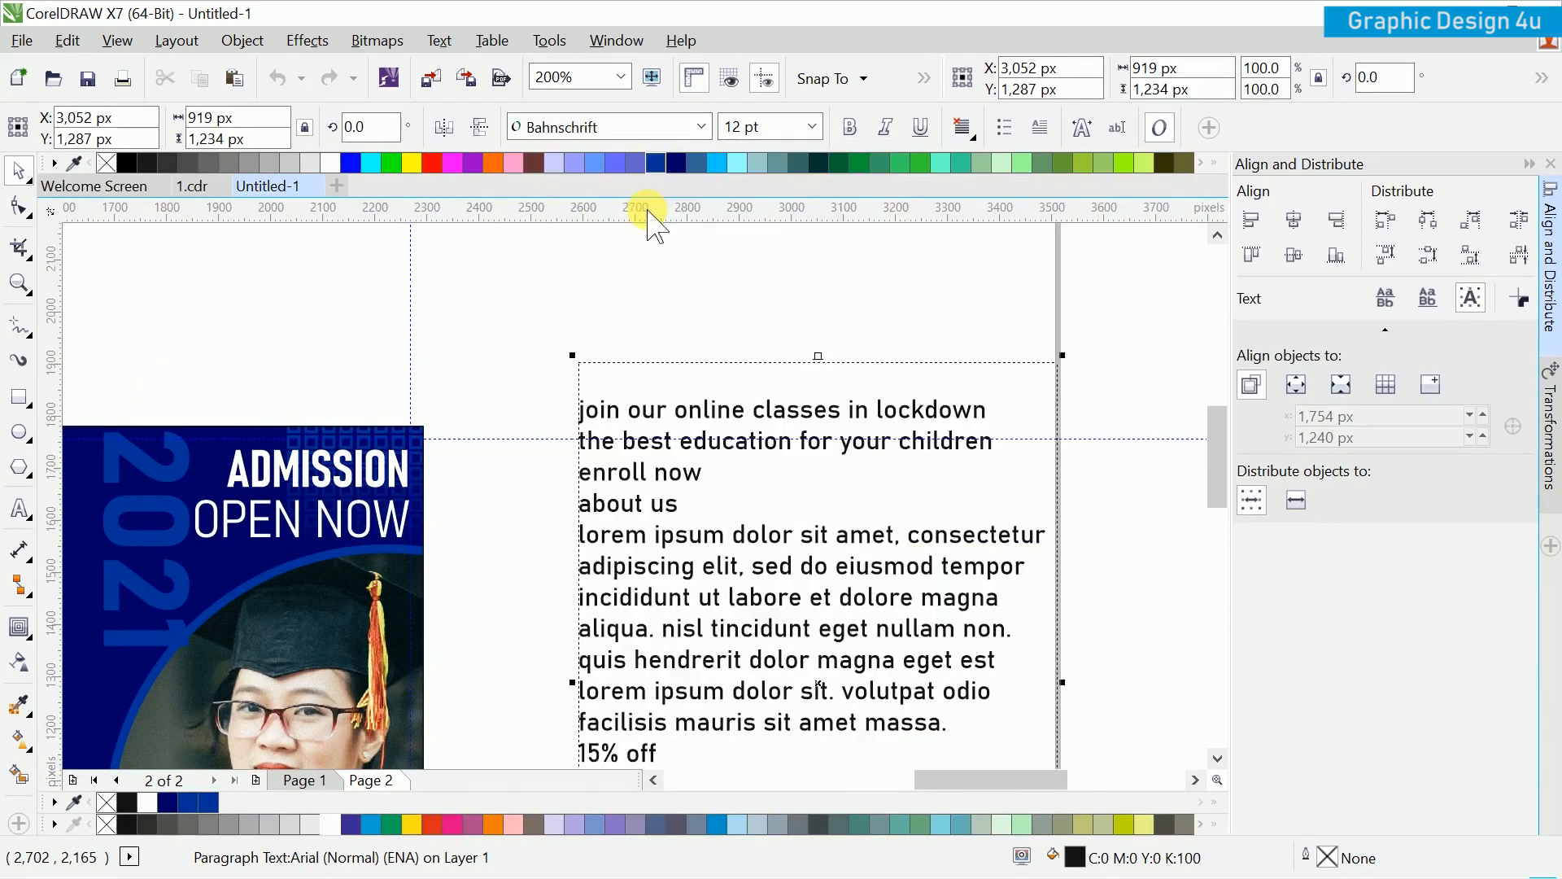
Step: Move "join our online classes in lockdown" out of the paragraph text and paste it as separate artistic text below the logo
left_click(708, 358)
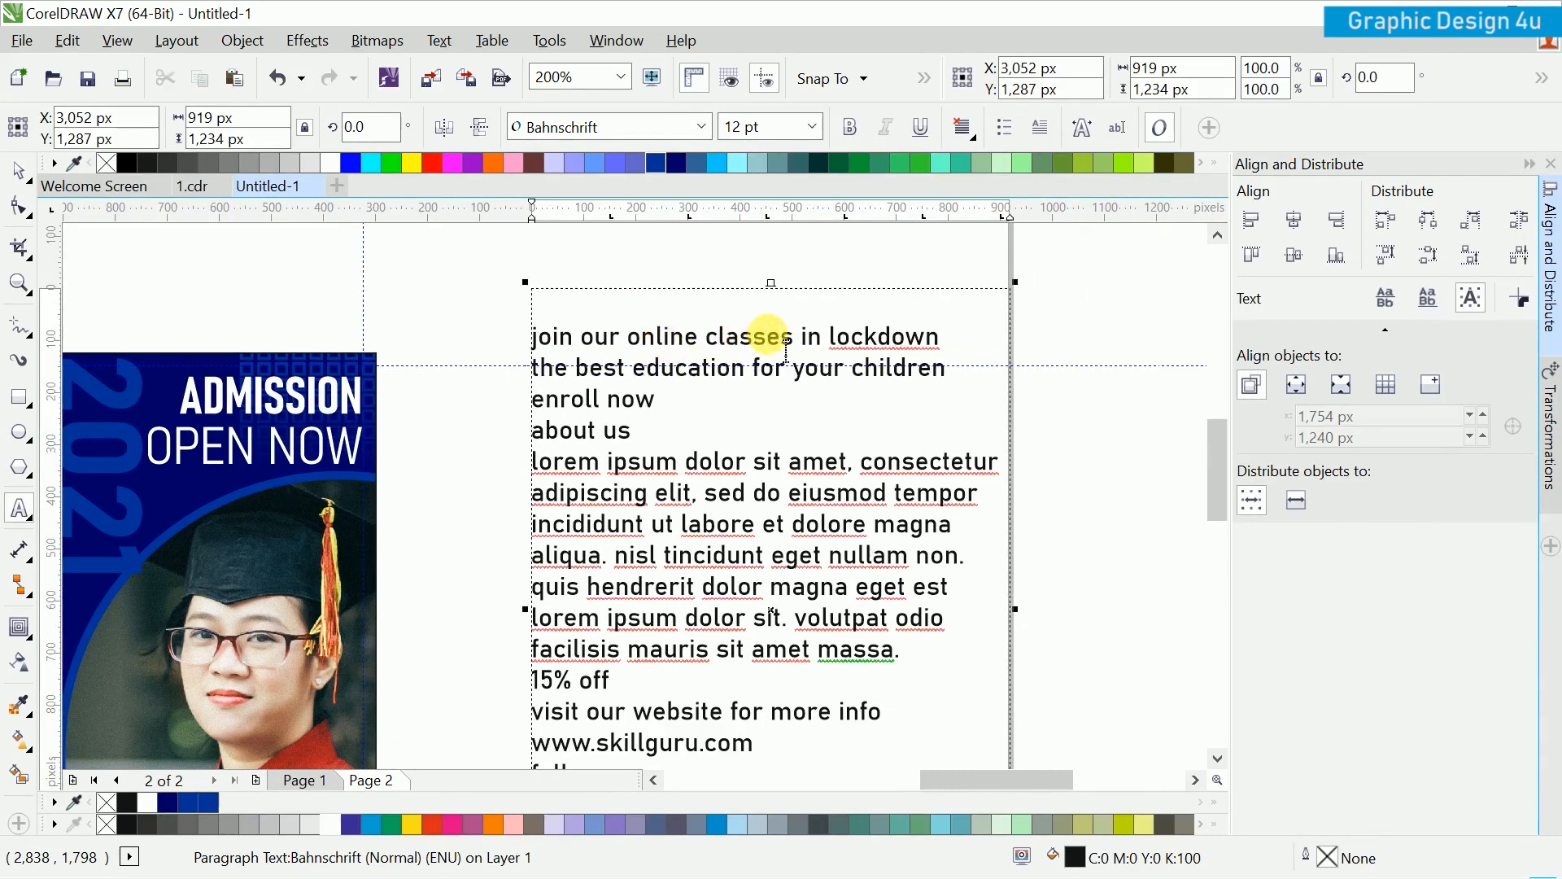
key("shift+Home")
key("ctrl+c")
key("BackSpace")
scroll(760, 331, "down", 2)
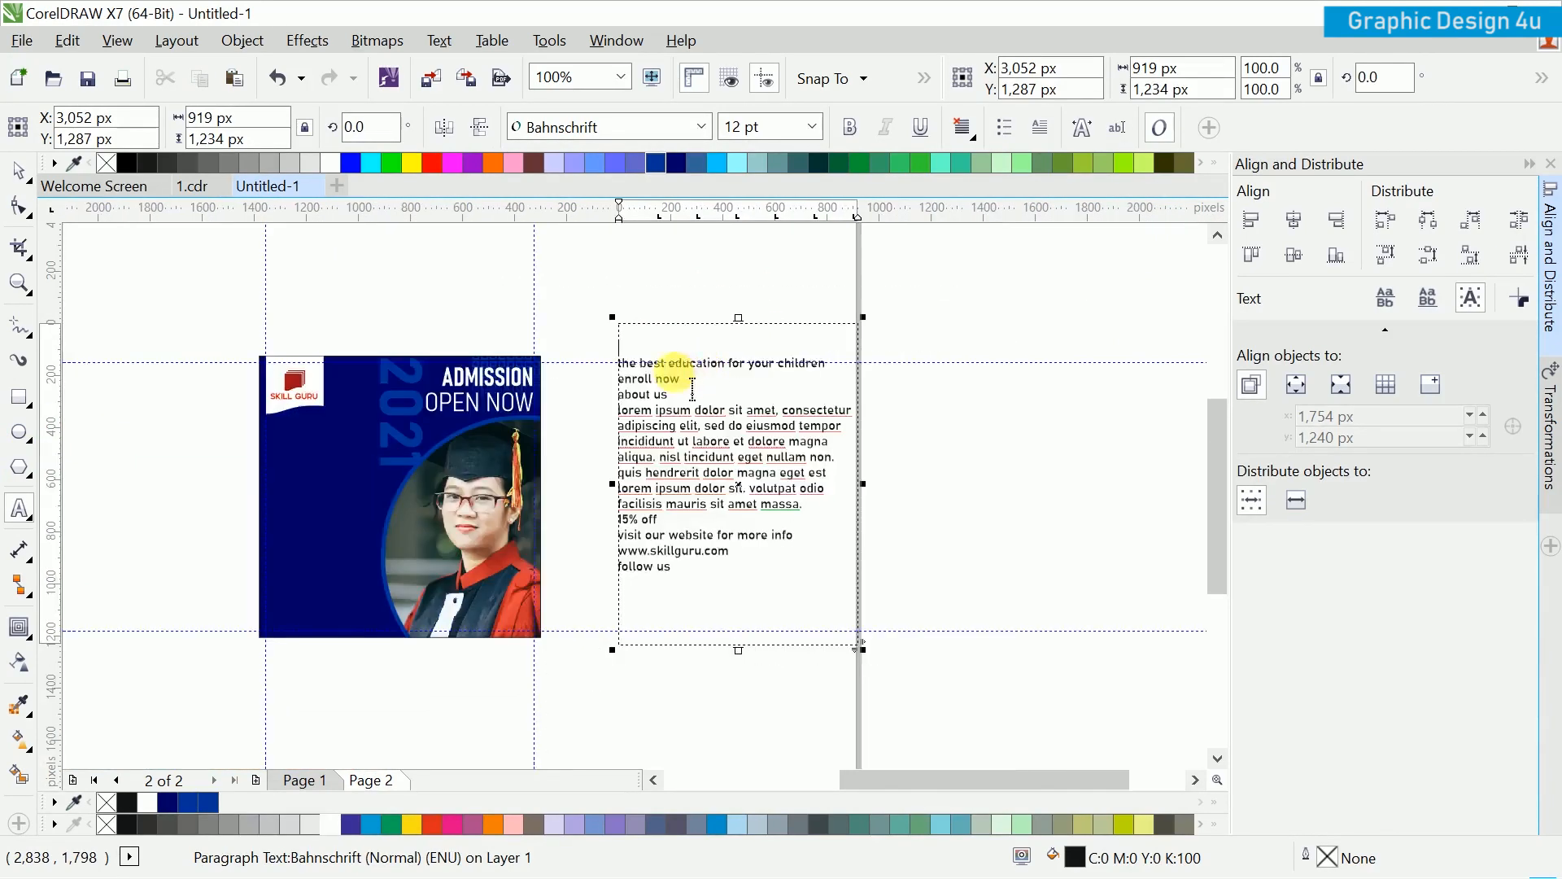
scroll(662, 366, "left", 3)
scroll(567, 416, "up", 2)
left_click(565, 419)
key("ctrl+v")
key("ctrl+space")
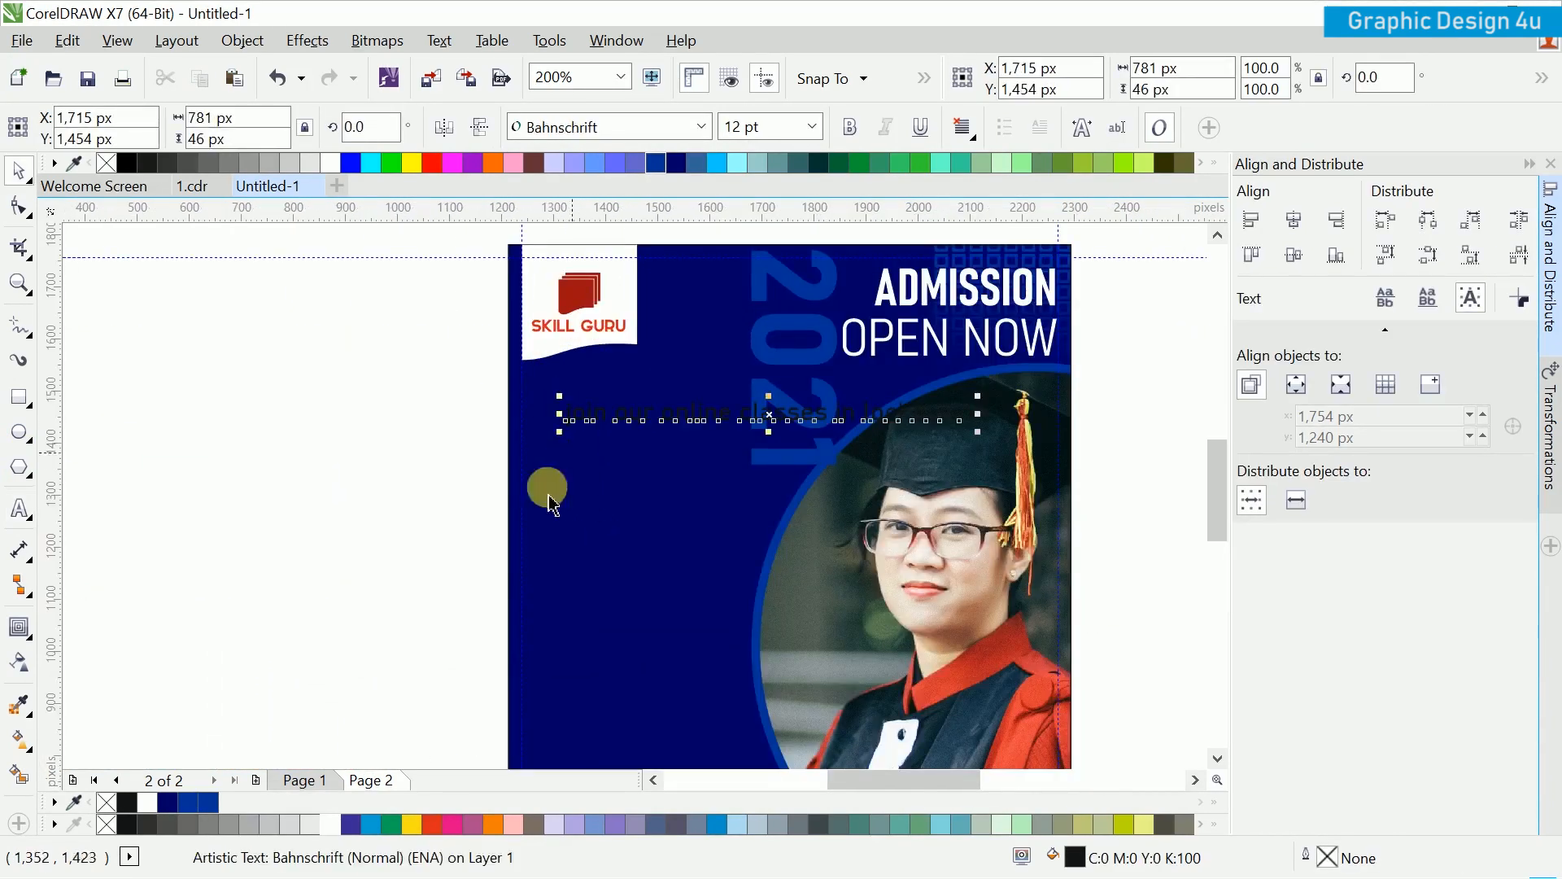
Step: Fill the "join our online classes in lockdown" text with white and change its case to Title Case
left_click(331, 826)
scroll(721, 367, "left", 2)
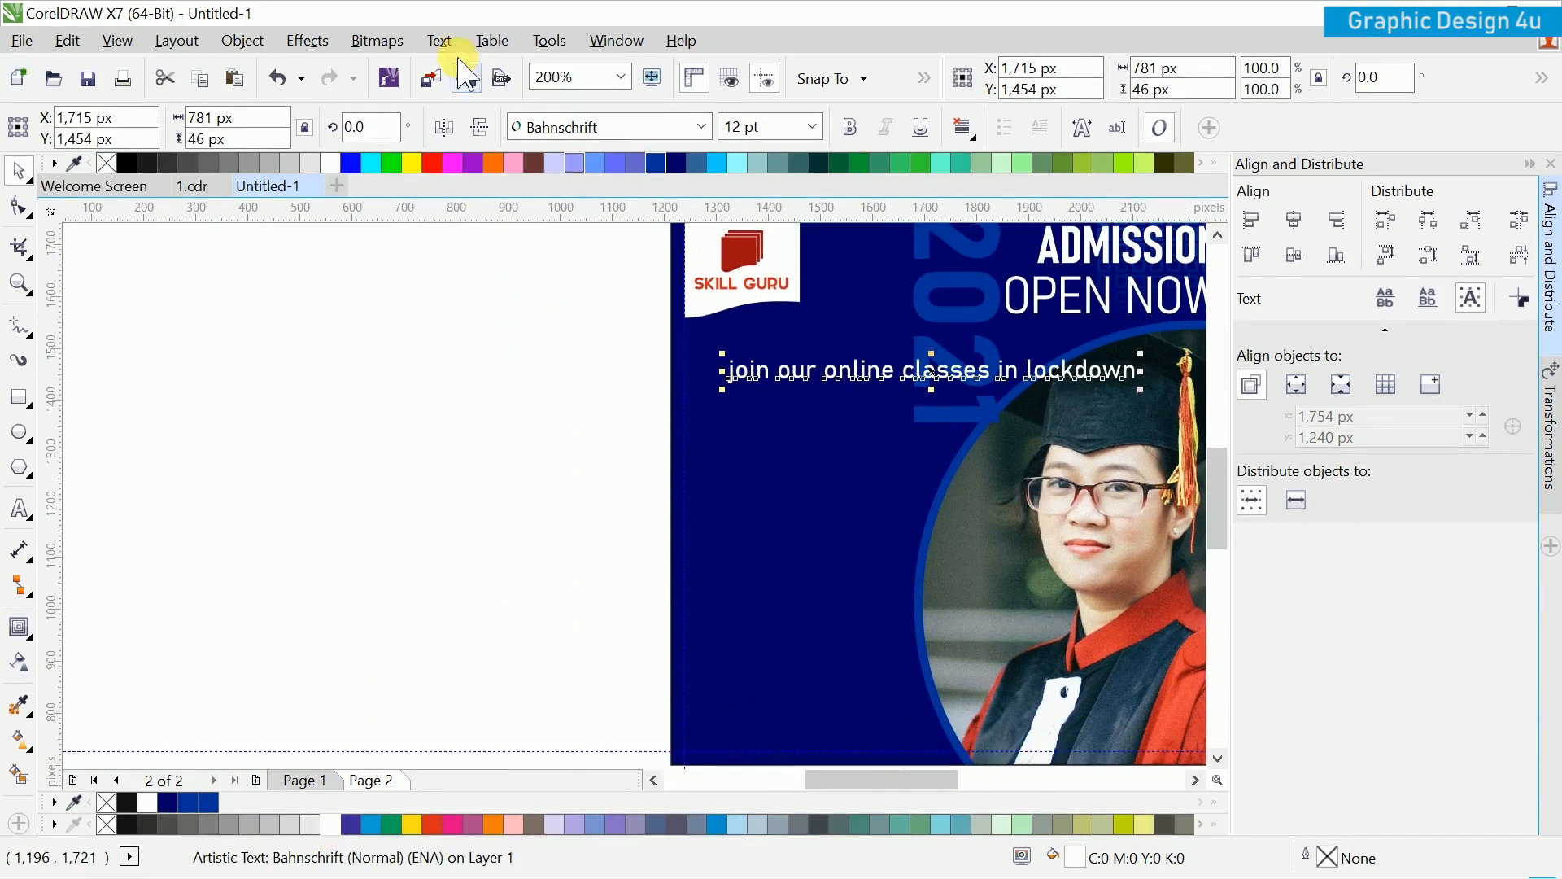
left_click(438, 40)
left_click(492, 613)
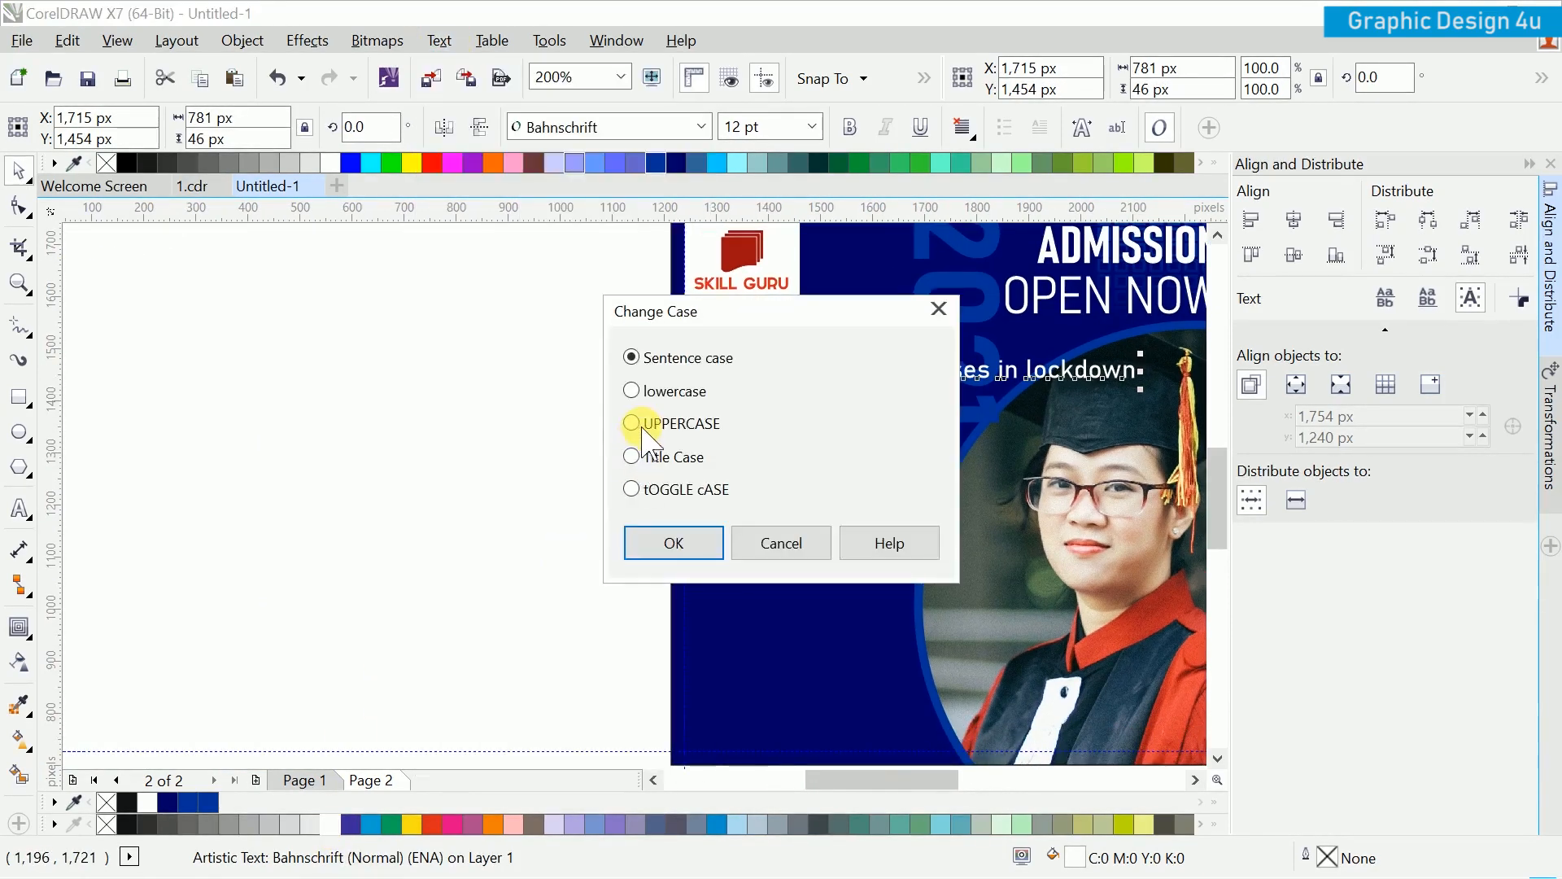
left_click(655, 533)
scroll(715, 477, "right", 2)
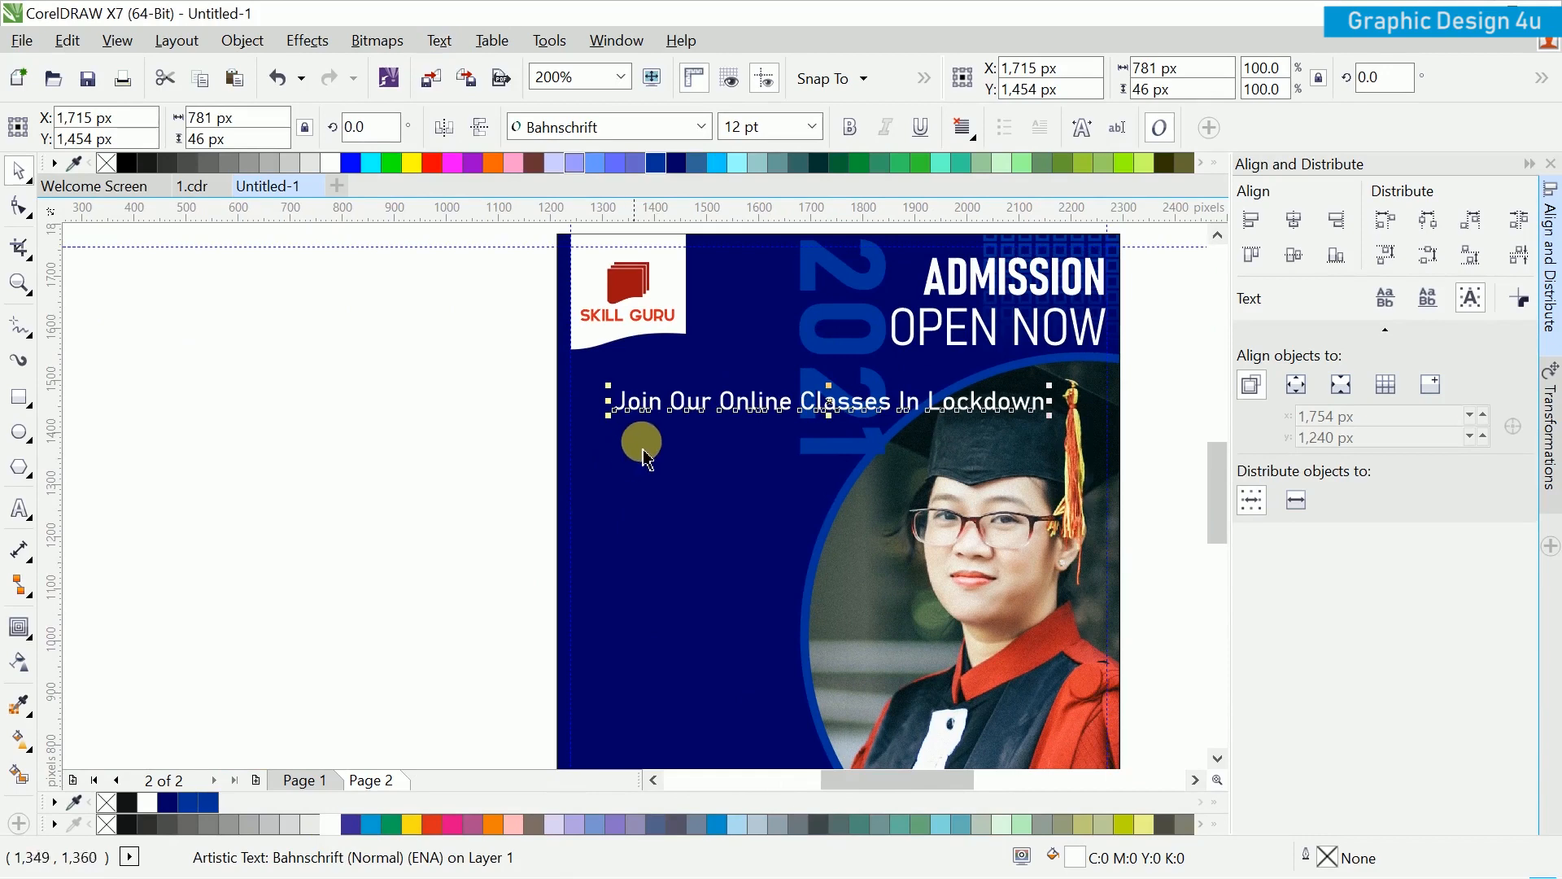
Step: Align the "Join Our Online Classes In Lockdown" text with the left edge of the margin square
left_click(706, 487, "shift")
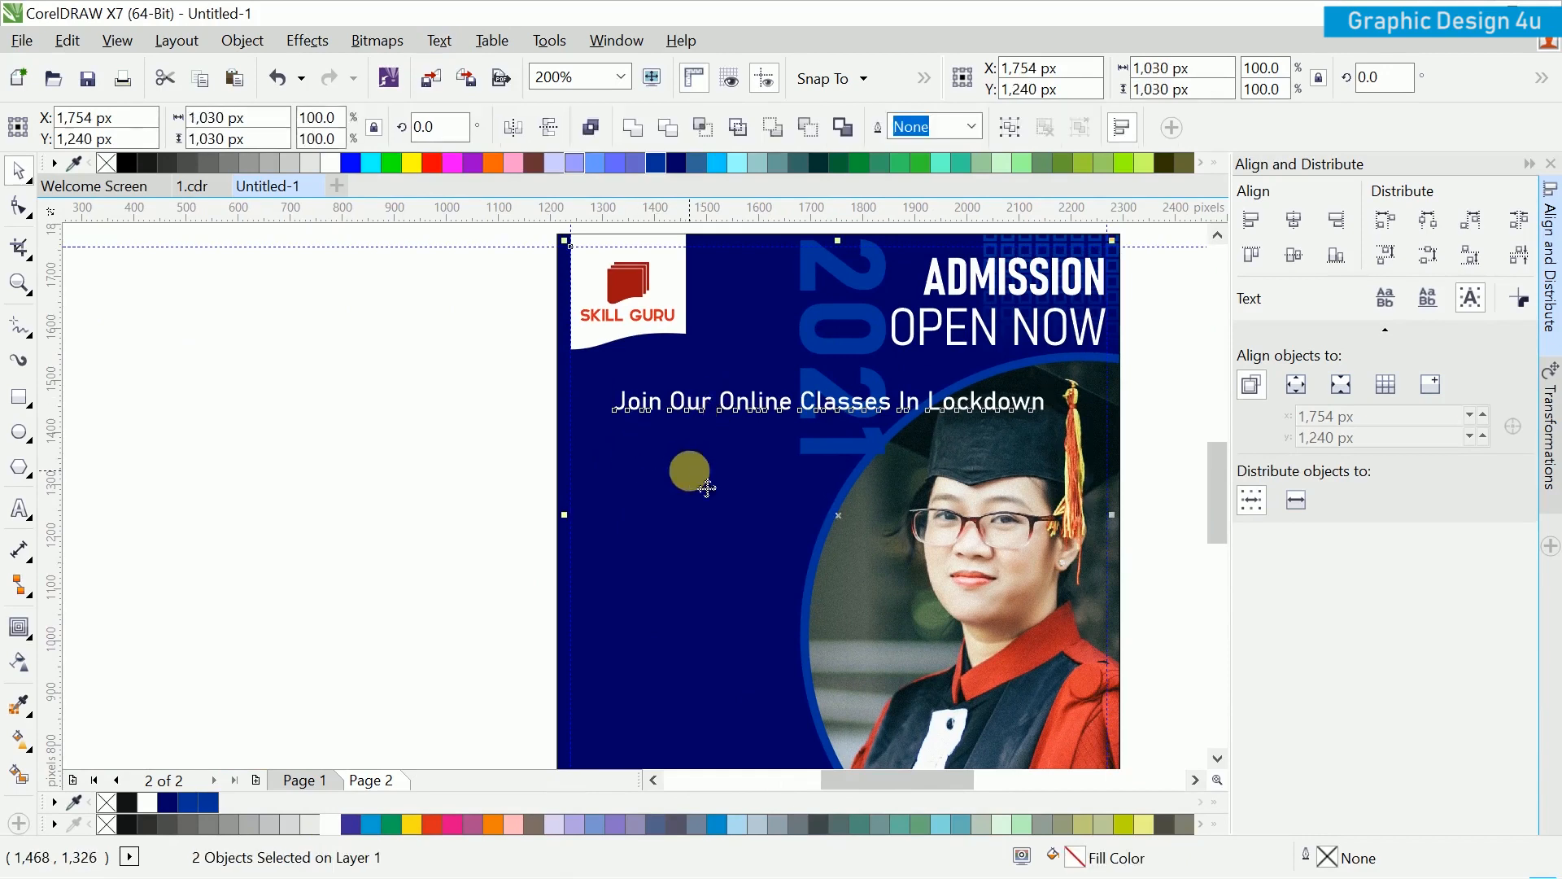
left_click(1259, 221)
key("Escape")
left_click(690, 406)
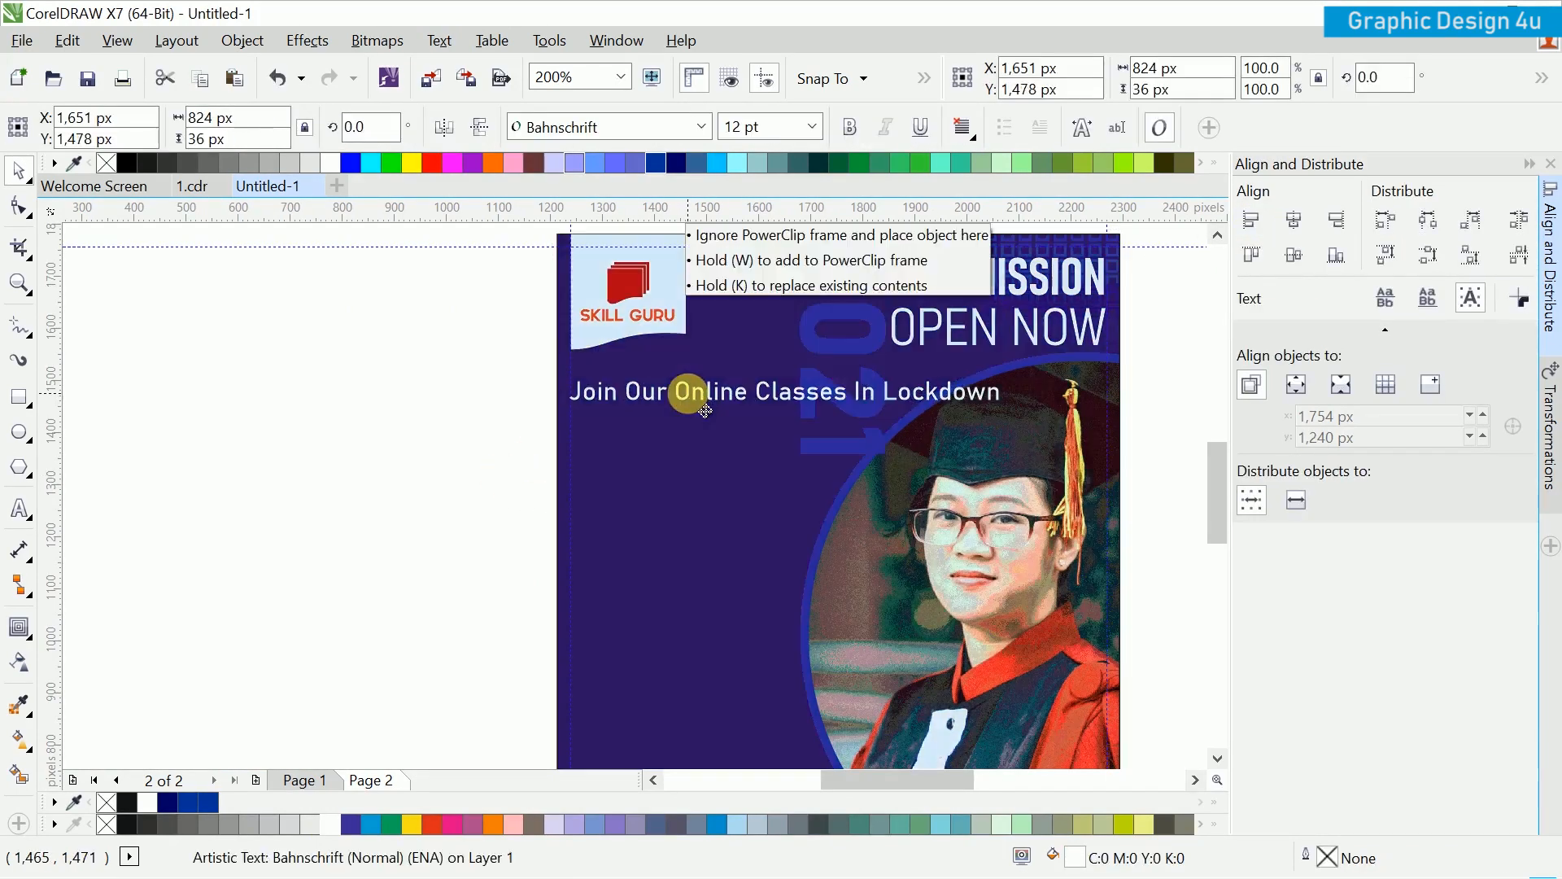
Step: Make the word "Online" in the tagline bold and yellow (#FFFF00)
double_click(699, 401)
scroll(700, 401, "up", 2)
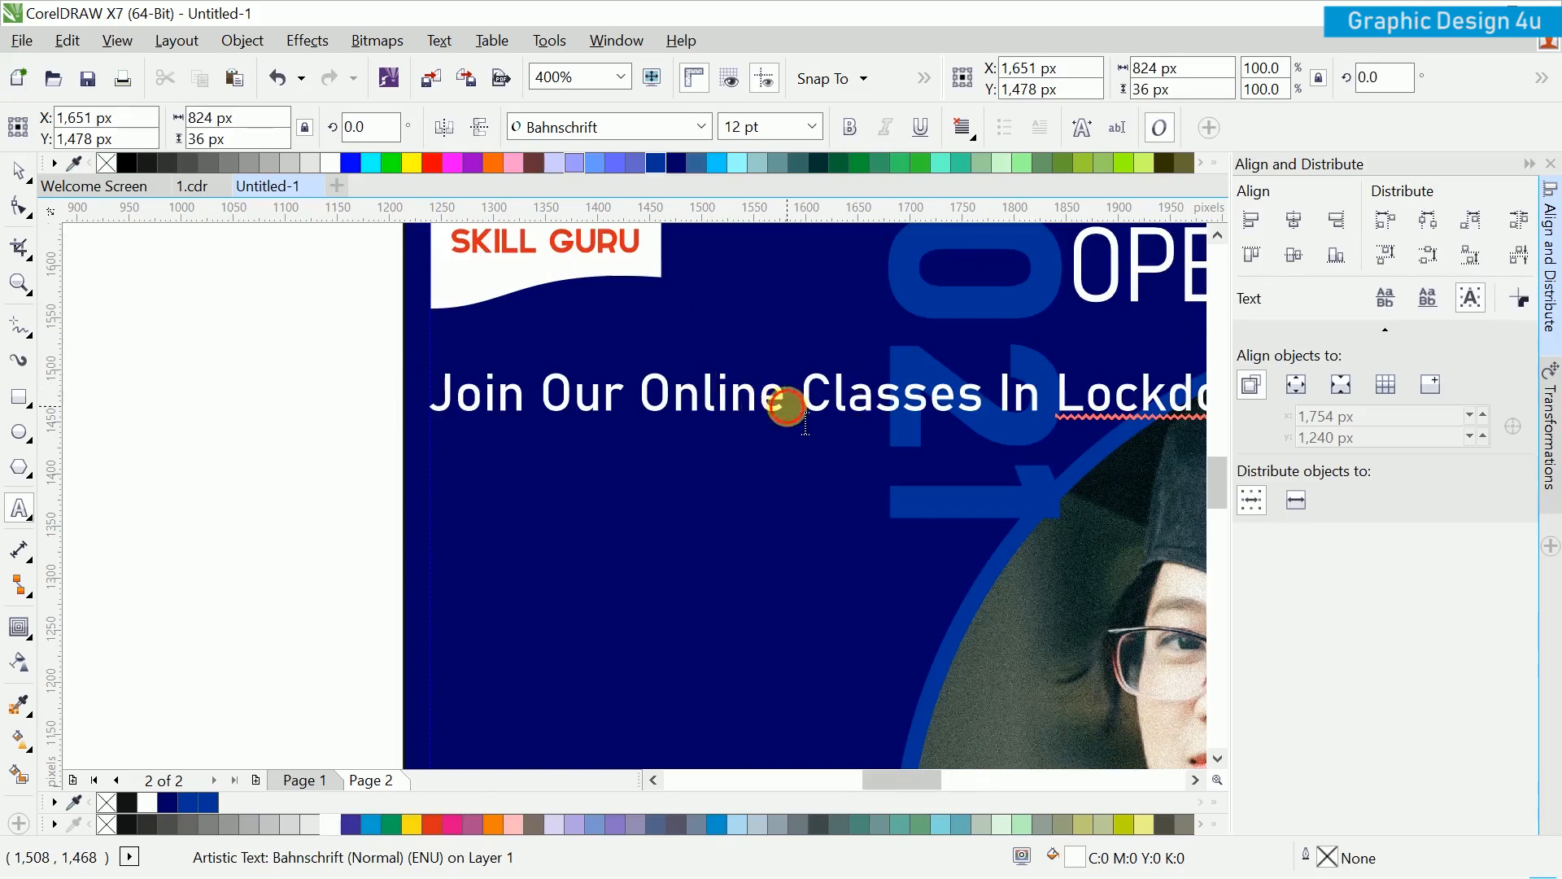
left_click_drag(786, 407, 638, 396)
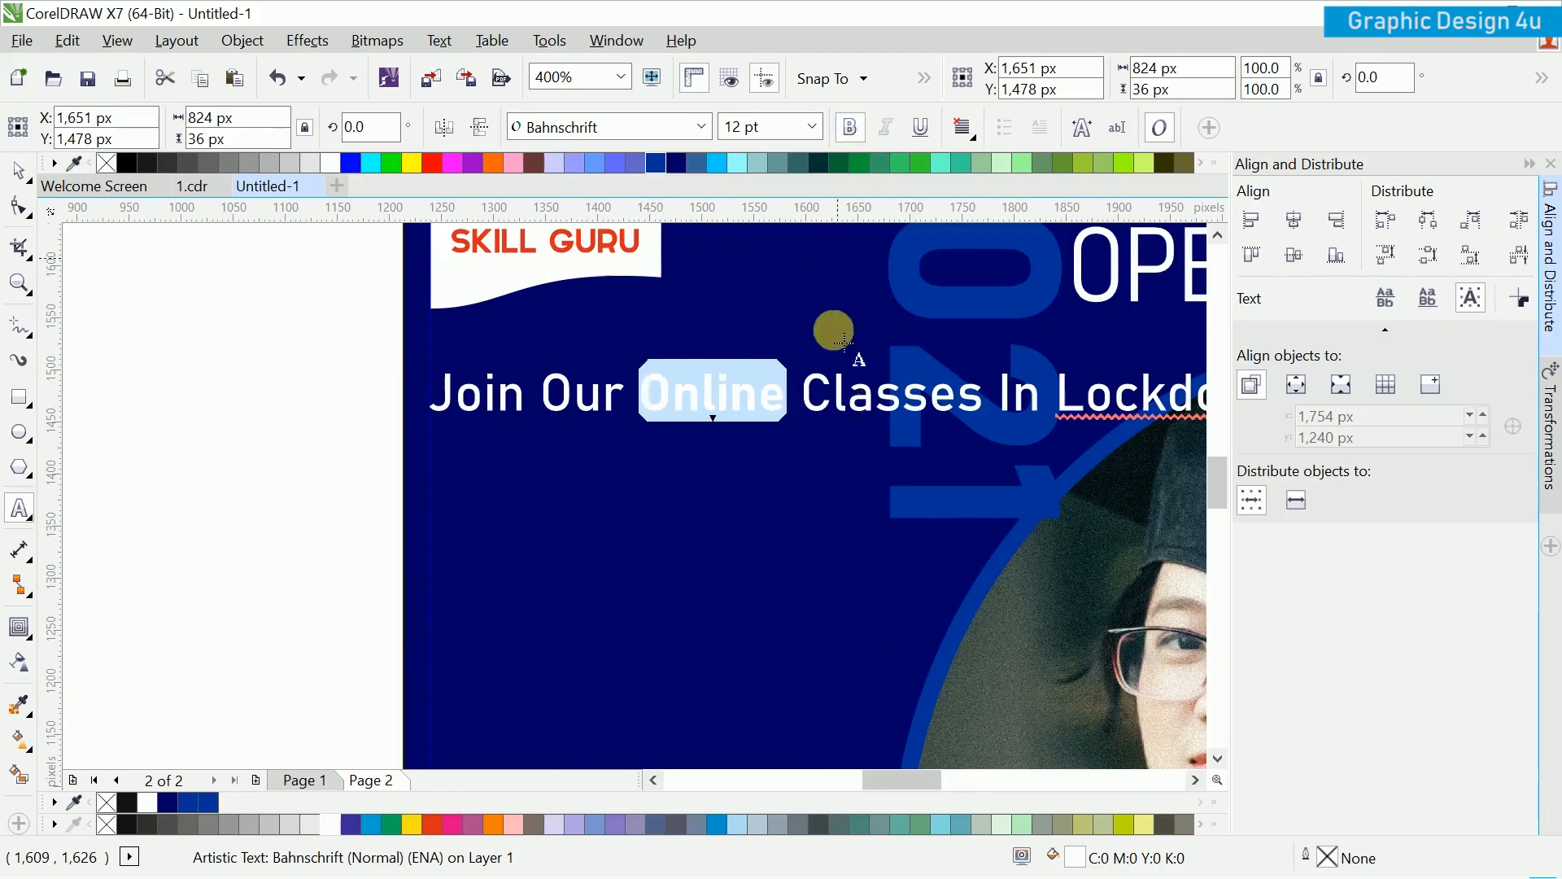
key("ctrl+b")
left_click(412, 162)
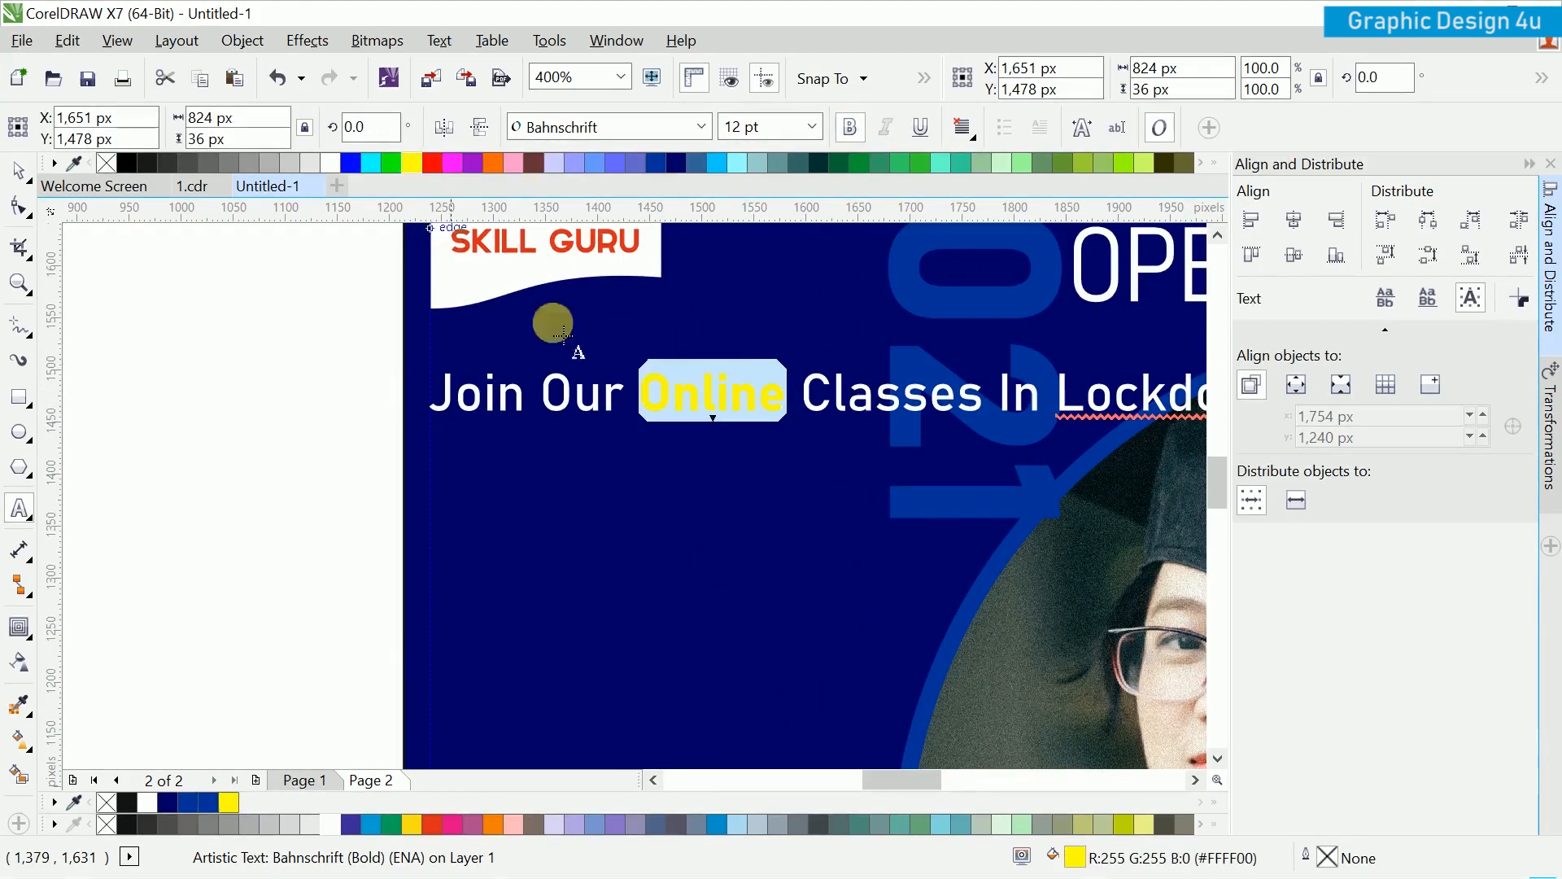
Step: Break the tagline into two lines before "In Lockdown"
scroll(936, 403, "right", 2)
left_click(818, 374)
key("BackSpace")
key("Return")
key("F4")
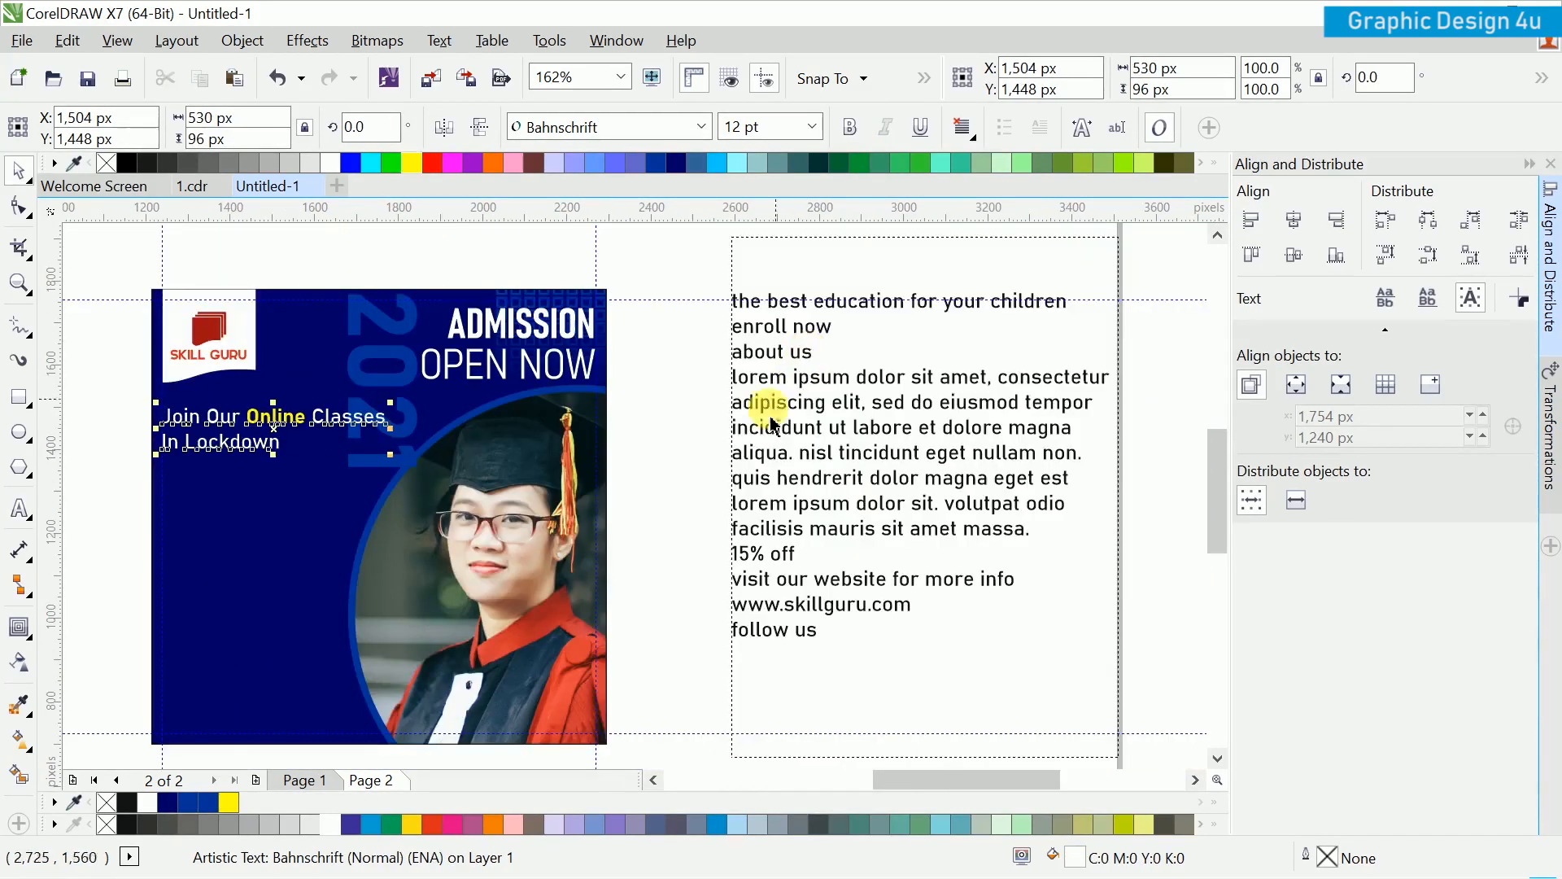
Step: Make the entire "Join Our Online Classes In Lockdown" tagline bold
left_click(401, 262)
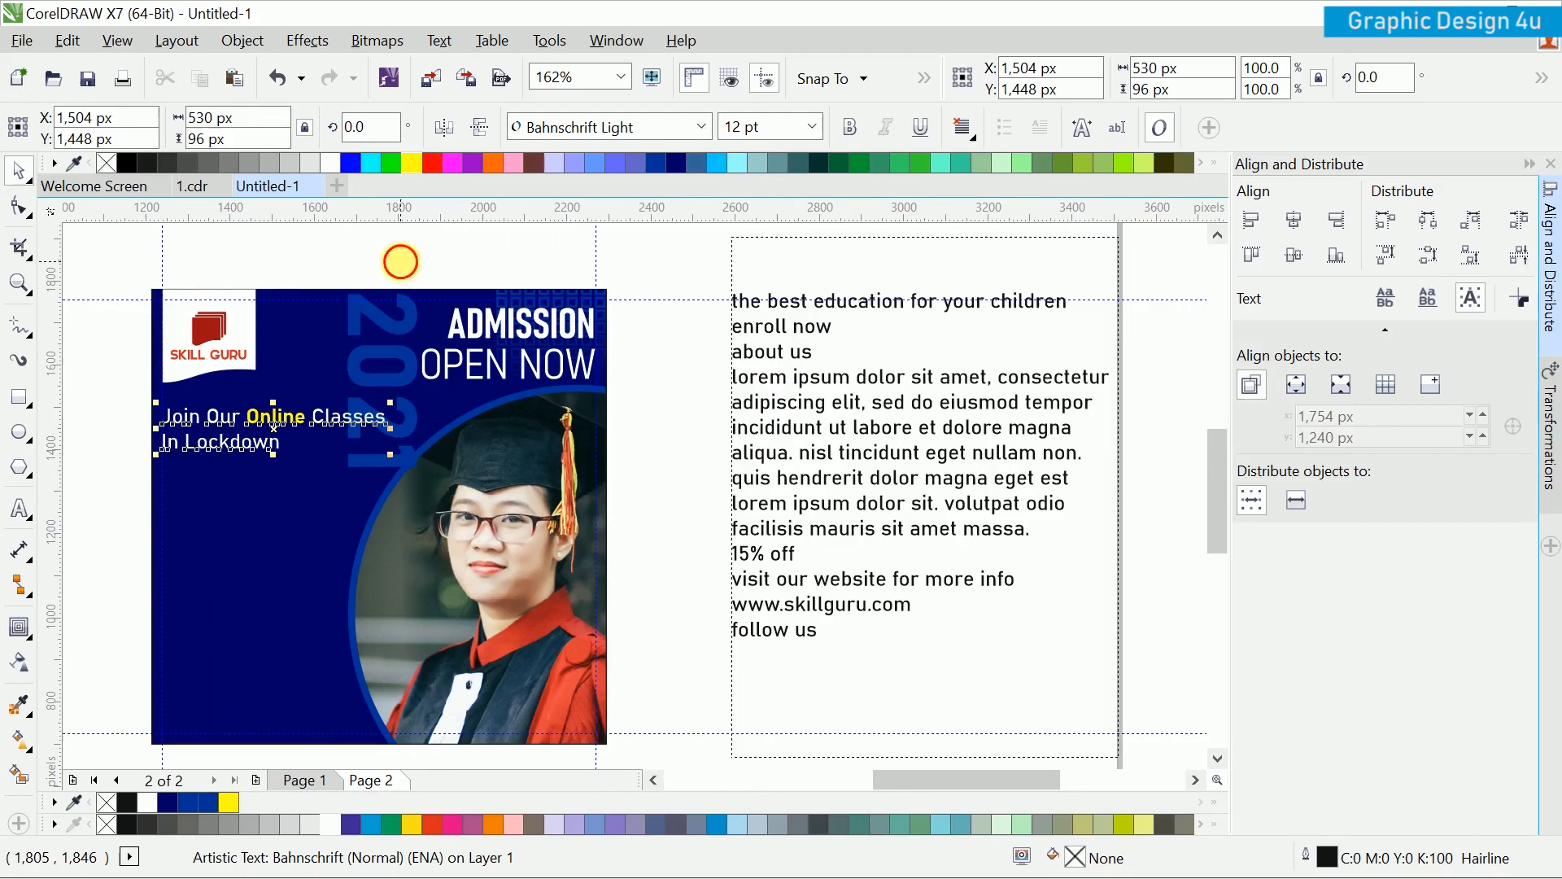
left_click(463, 279)
scroll(331, 447, "left", 3)
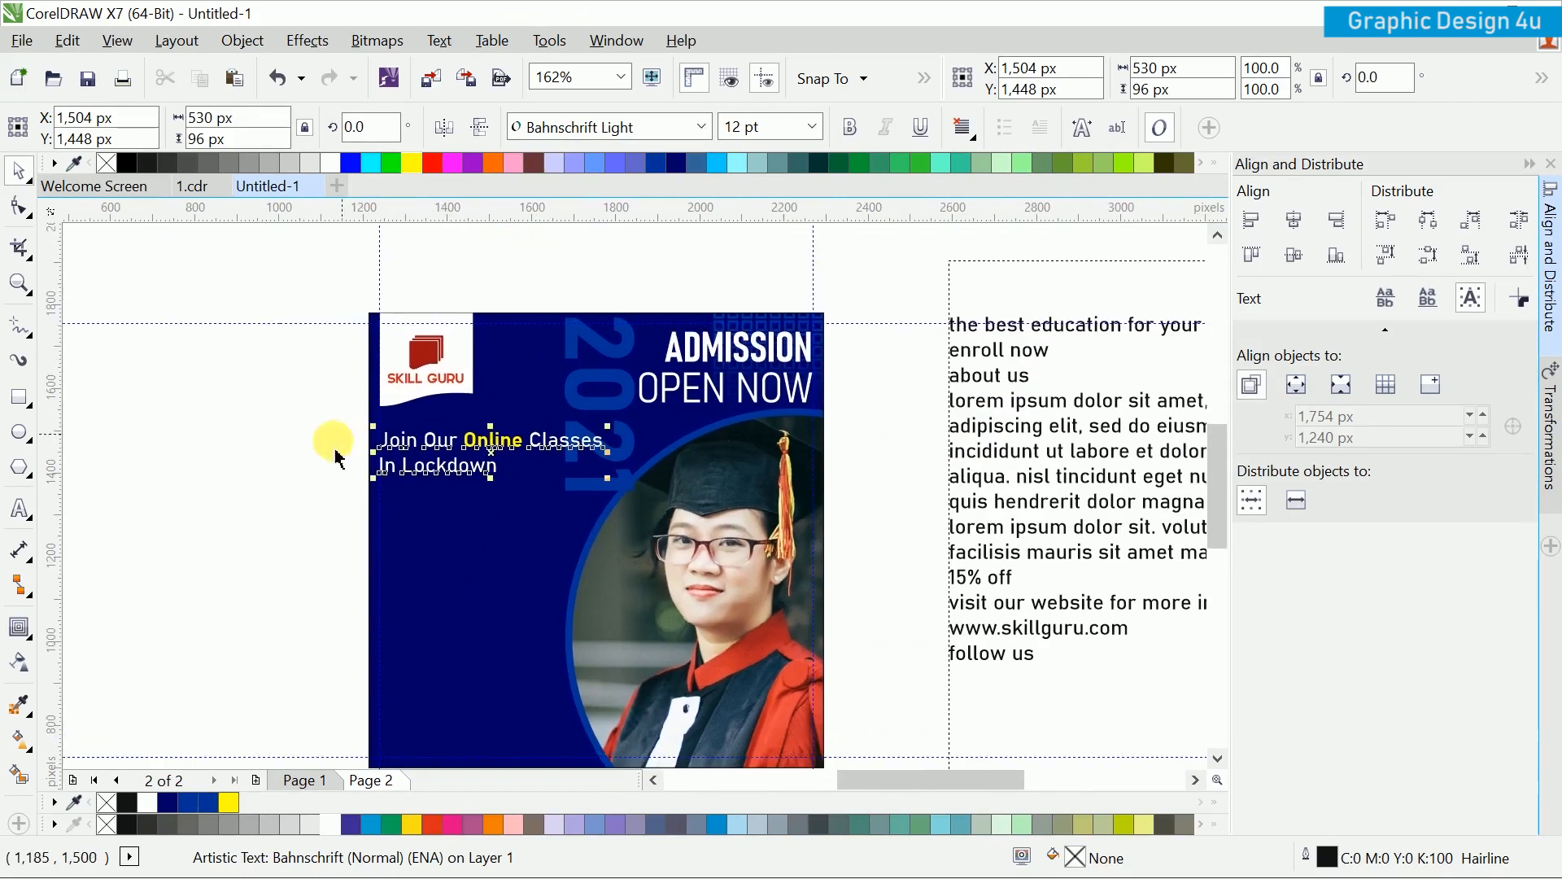
scroll(484, 468, "up", 3)
left_click(484, 462)
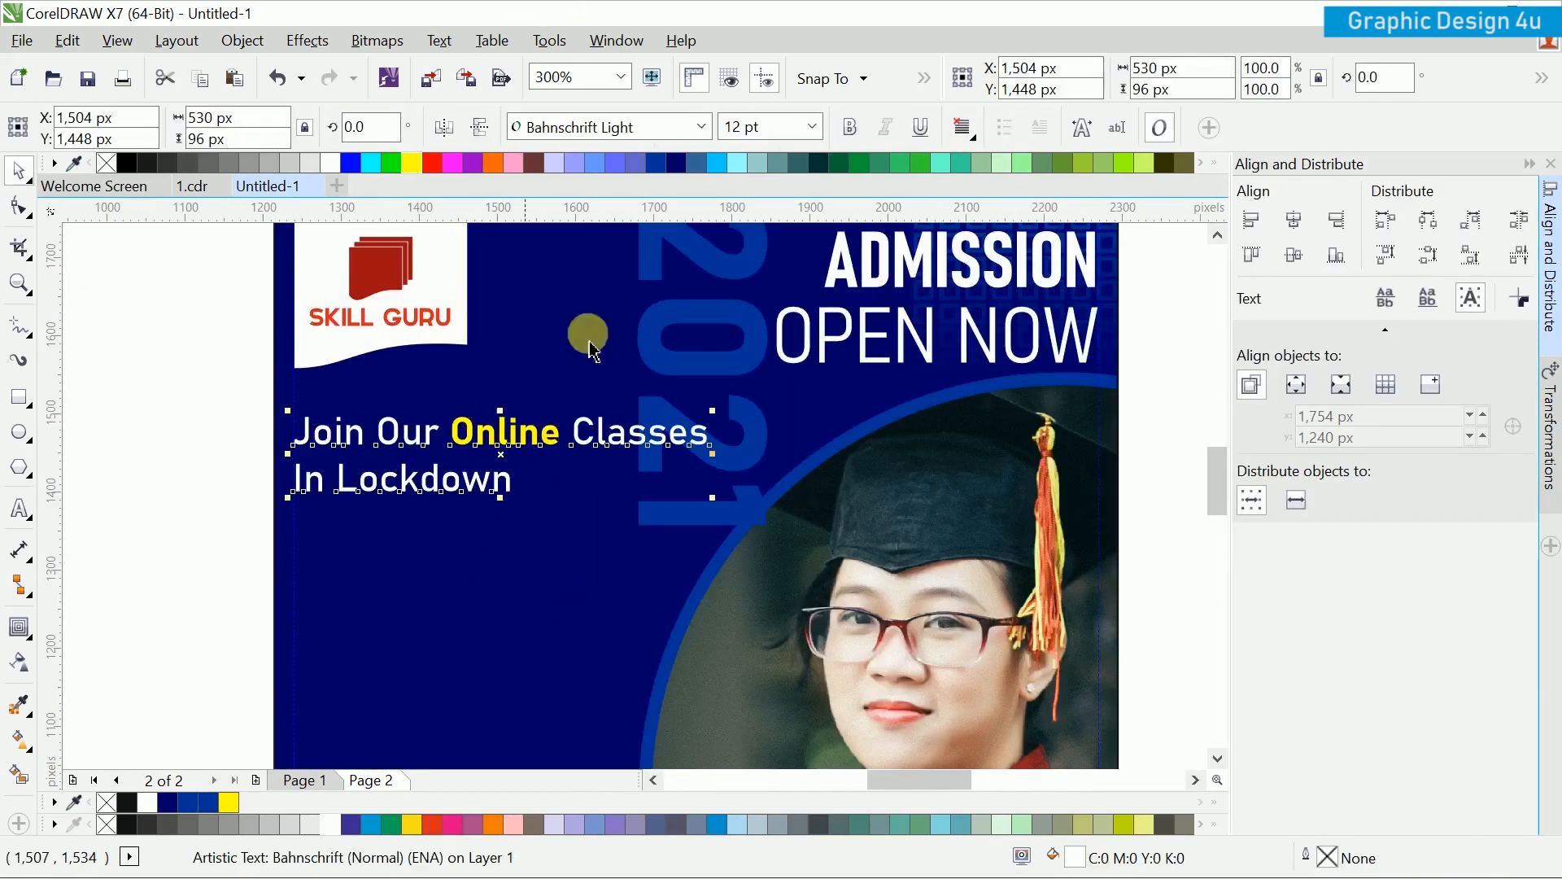
left_click(850, 127)
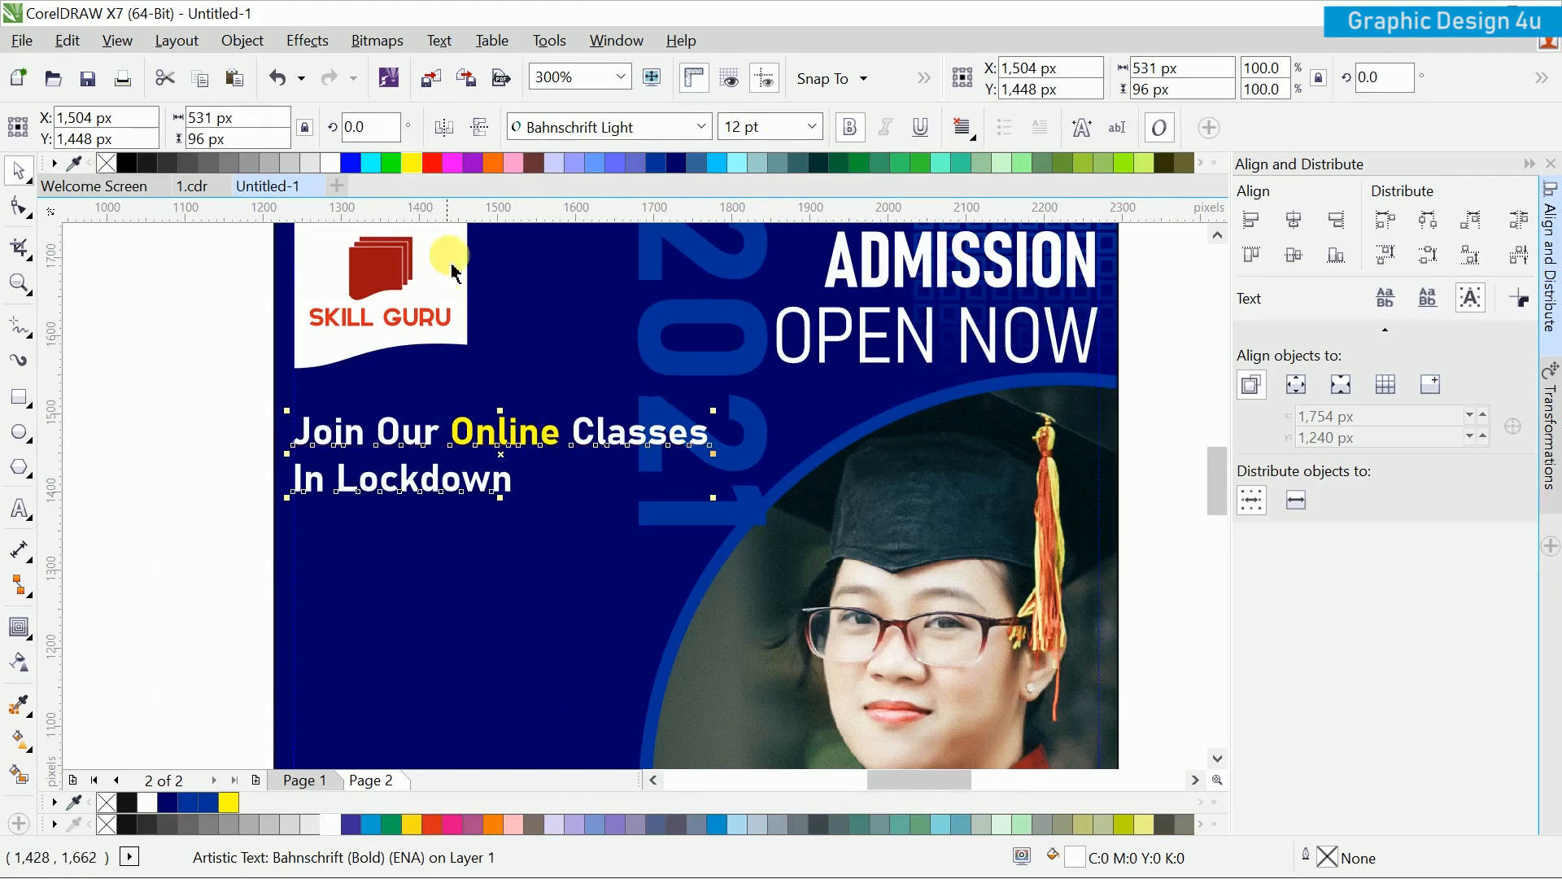
Step: Recolor the tagline yellow (#FFFF00), with only the word "Online" in white (#FFFFFF)
left_click(410, 165)
left_click(251, 425)
left_click(505, 442)
double_click(458, 431)
left_click_drag(458, 431, 543, 441)
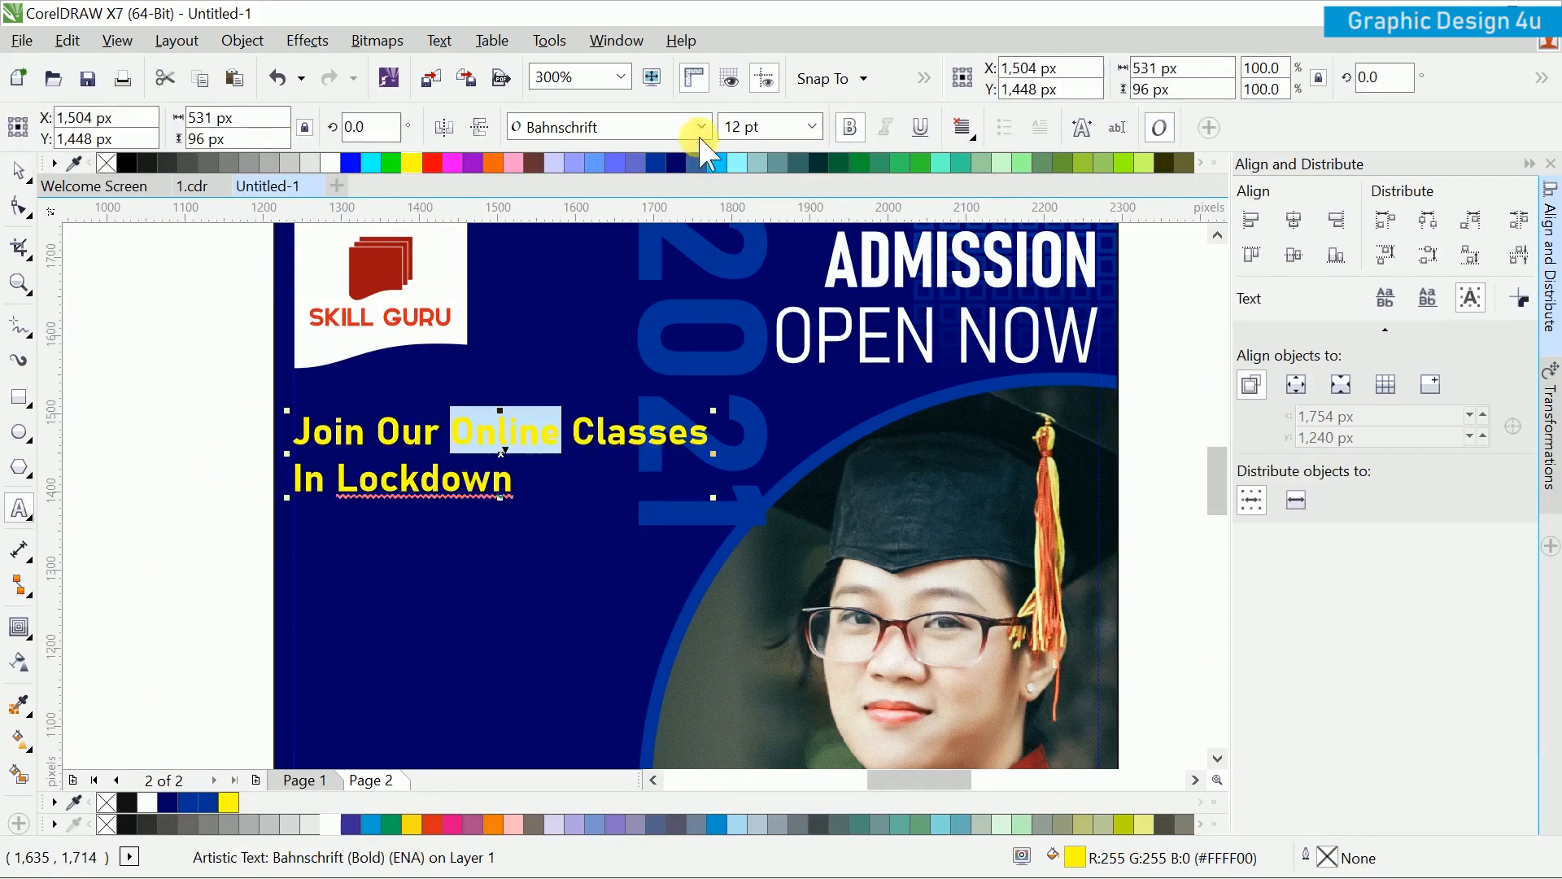
left_click(329, 162)
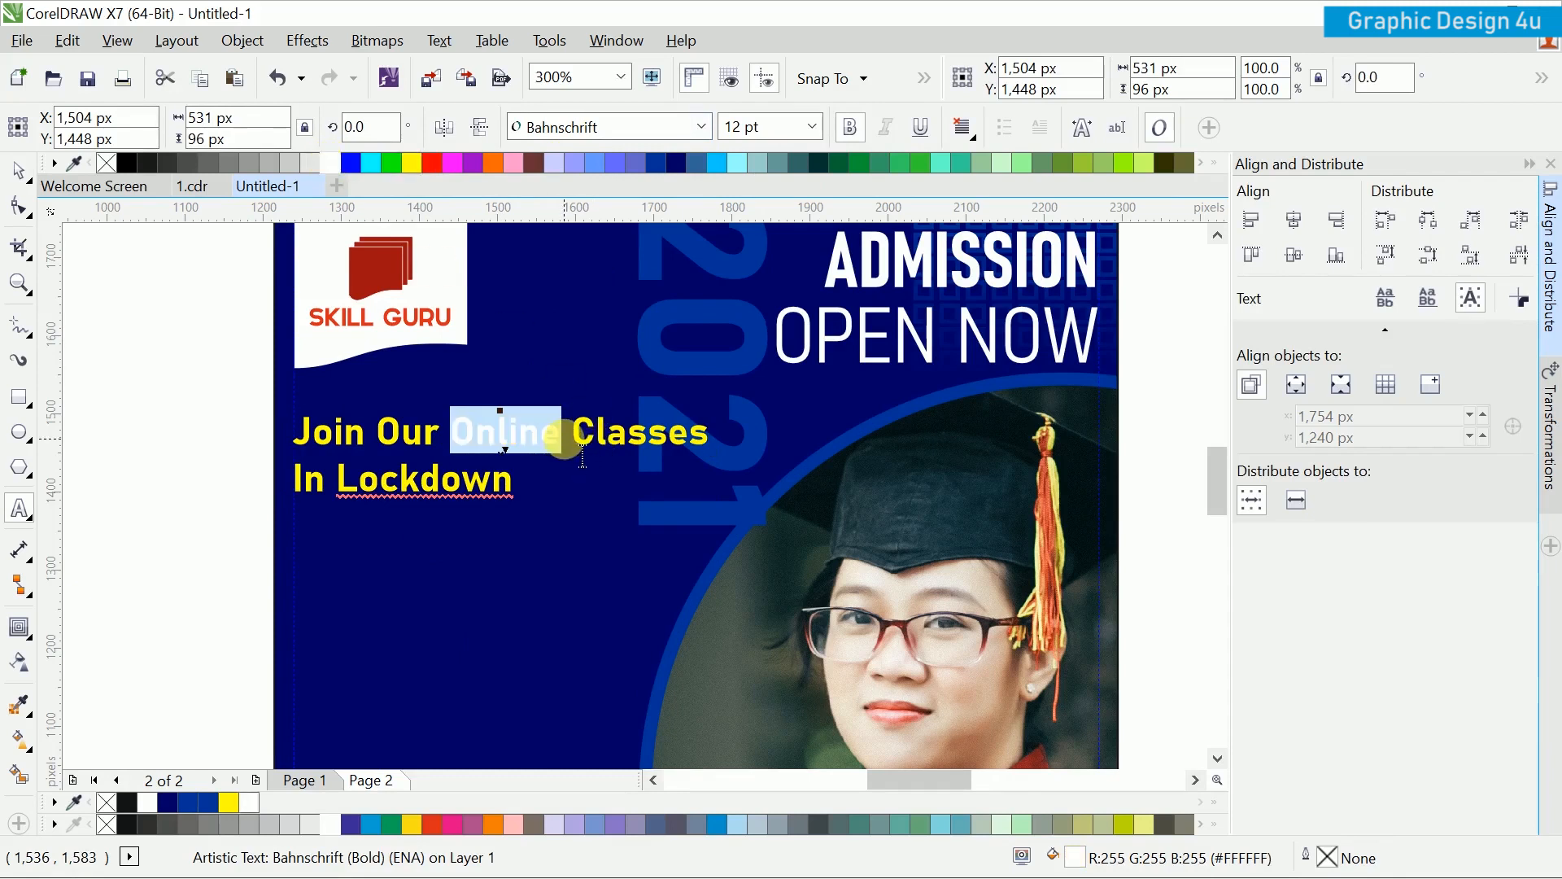
Step: Rearrange the tagline's line break so that the second line reads "Classes In Lockdown"
left_click(572, 445)
key("Return")
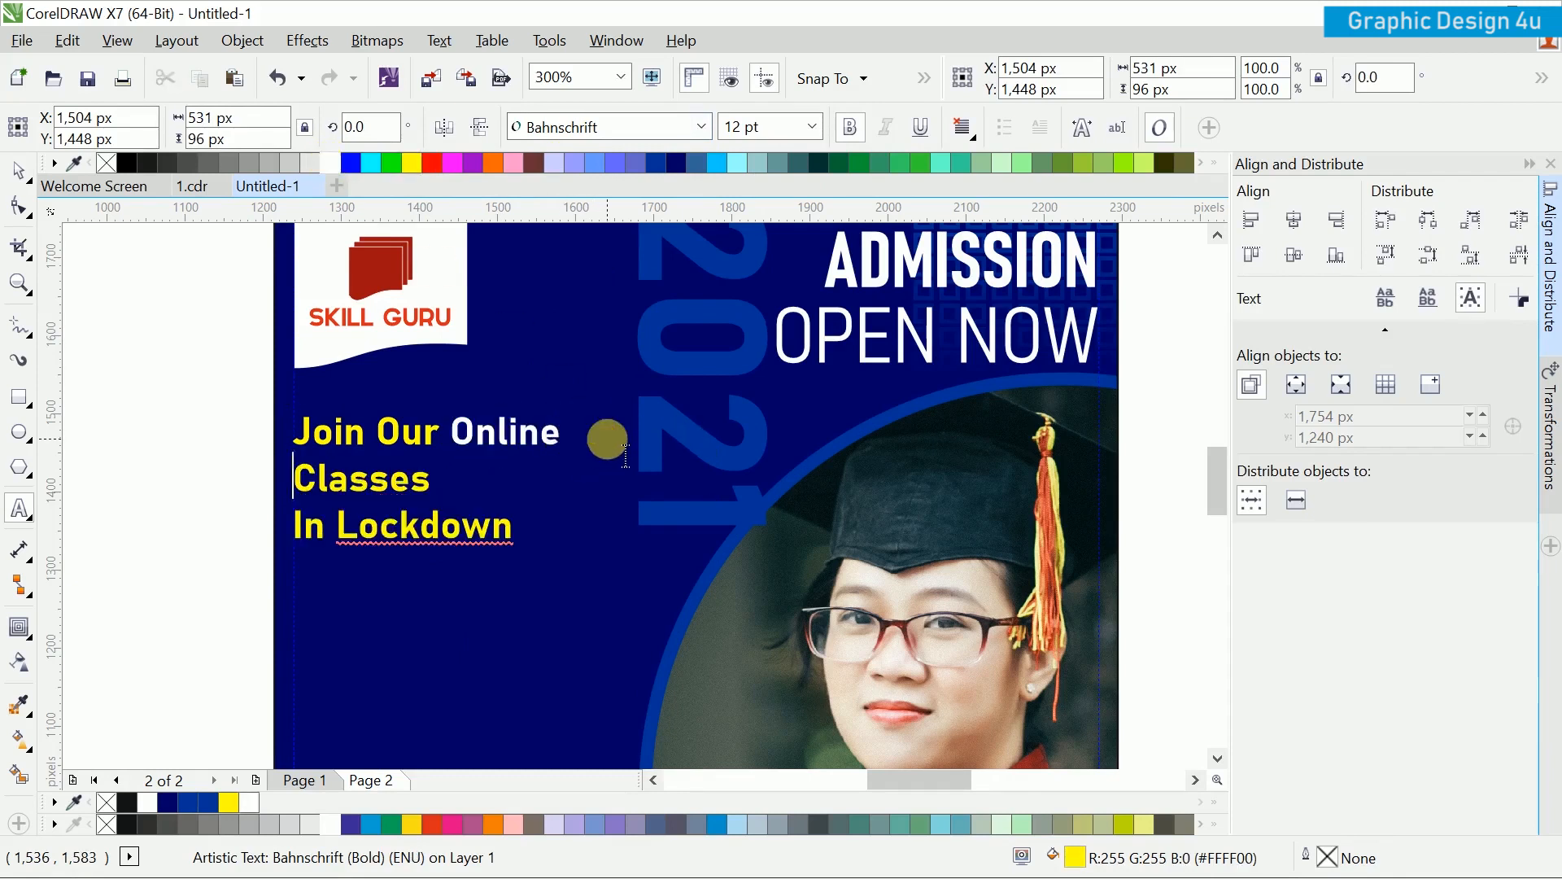
key("Delete")
key("ctrl+space")
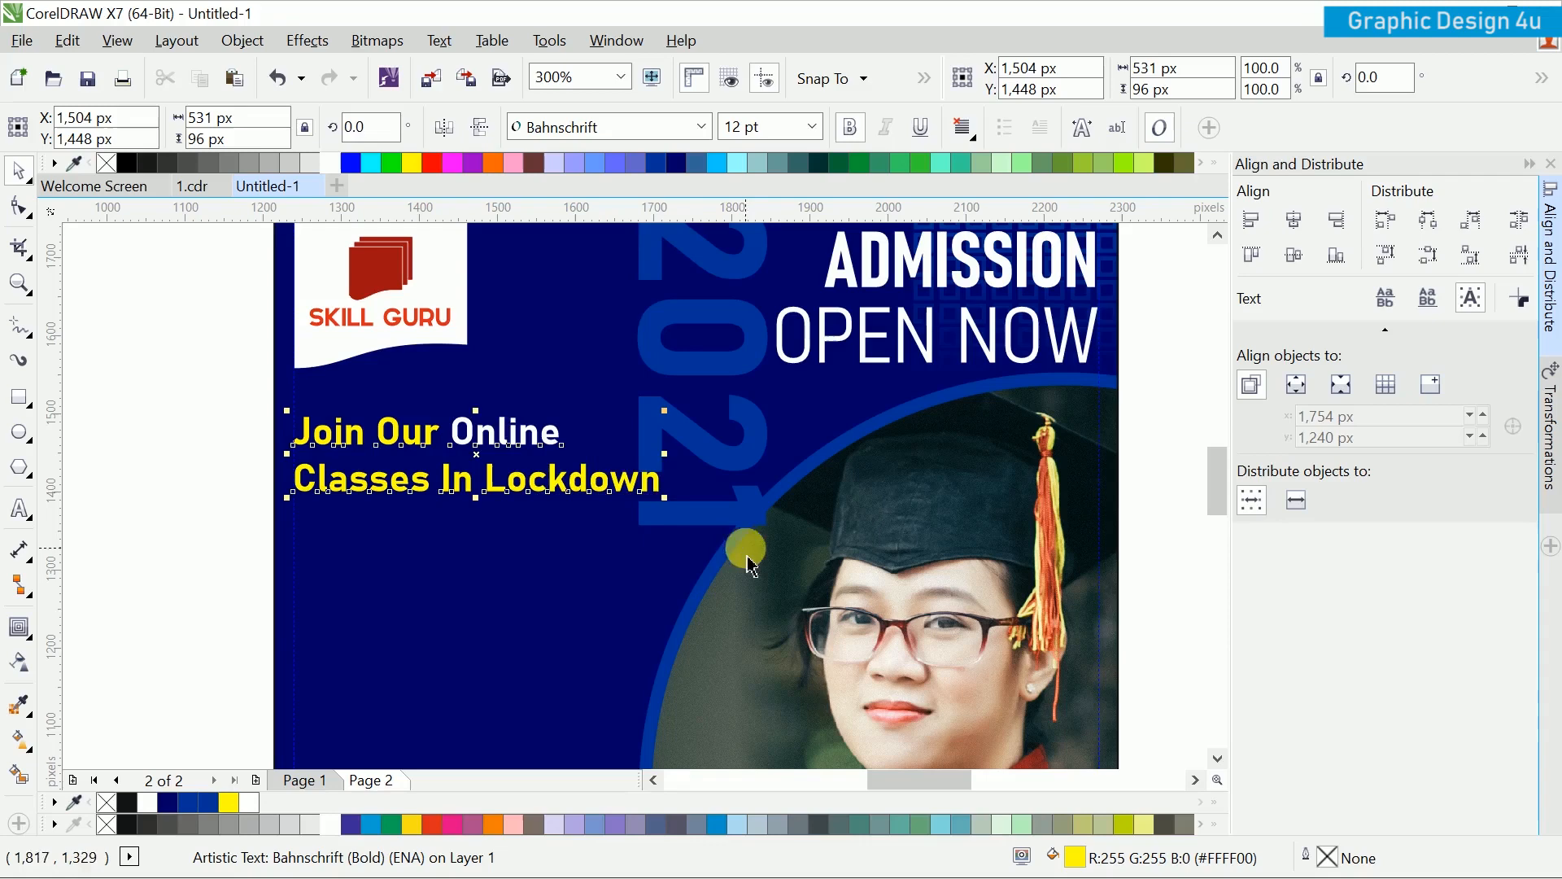
Step: Enlarge the two-line tagline proportionally, keeping it at the left margin below the logo
left_click_drag(680, 518, 765, 533)
mouse_move(672, 580)
left_mouse_down()
mouse_move(626, 604)
mouse_move(662, 601)
left_mouse_up()
scroll(690, 586, "up", 1)
scroll(691, 578, "down", 1)
Step: Inside the background's PowerClip, shrink the vertical "2021" slightly and shift it right, then finish editing the contents
left_click(647, 295)
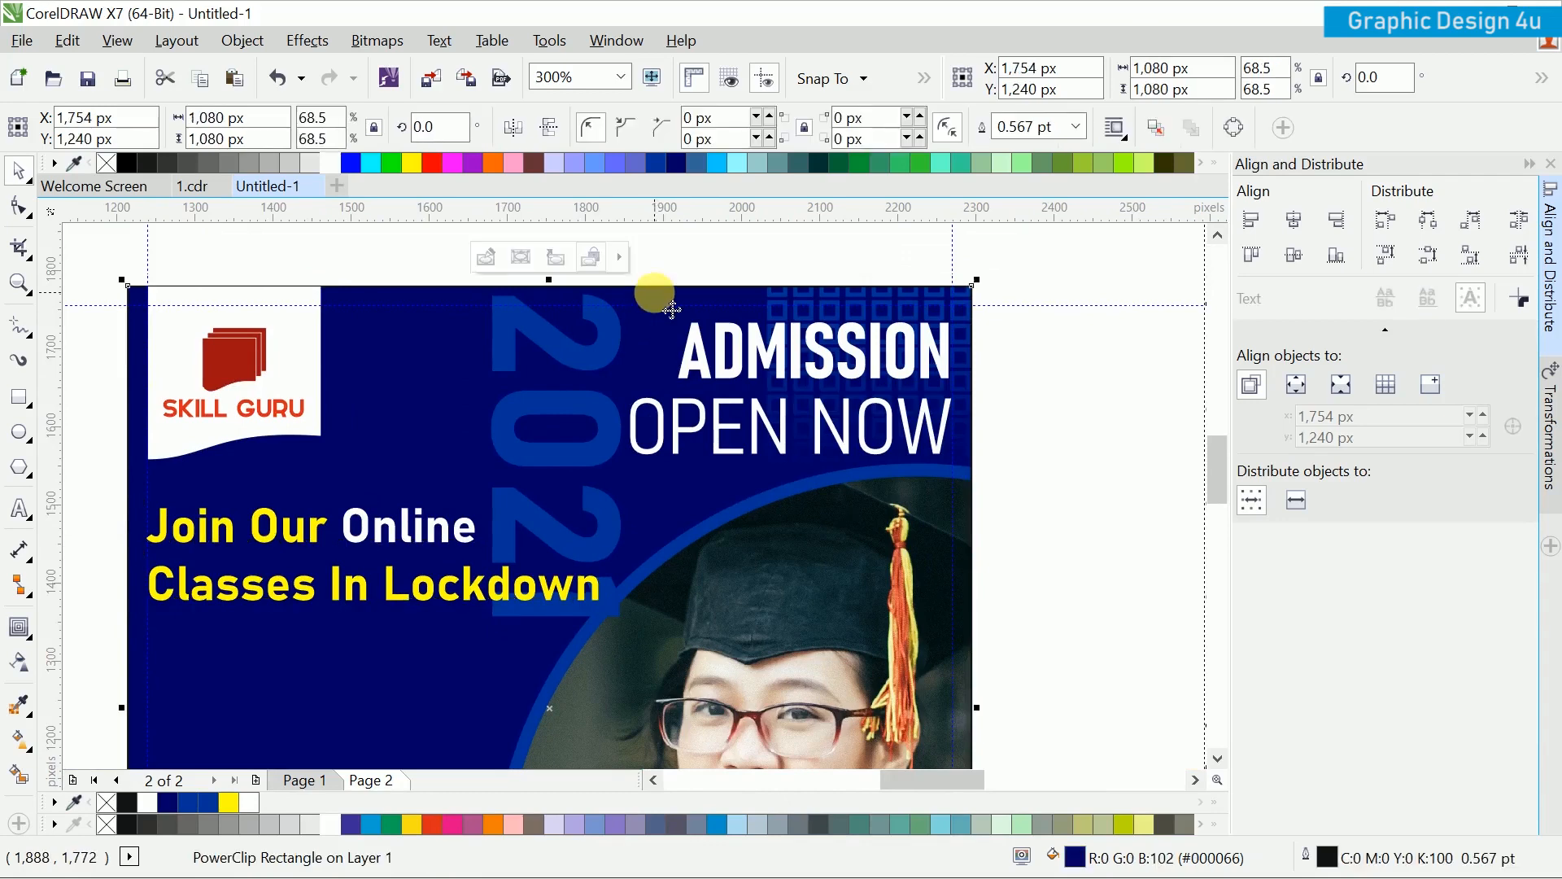
left_click(481, 258)
left_click(614, 606)
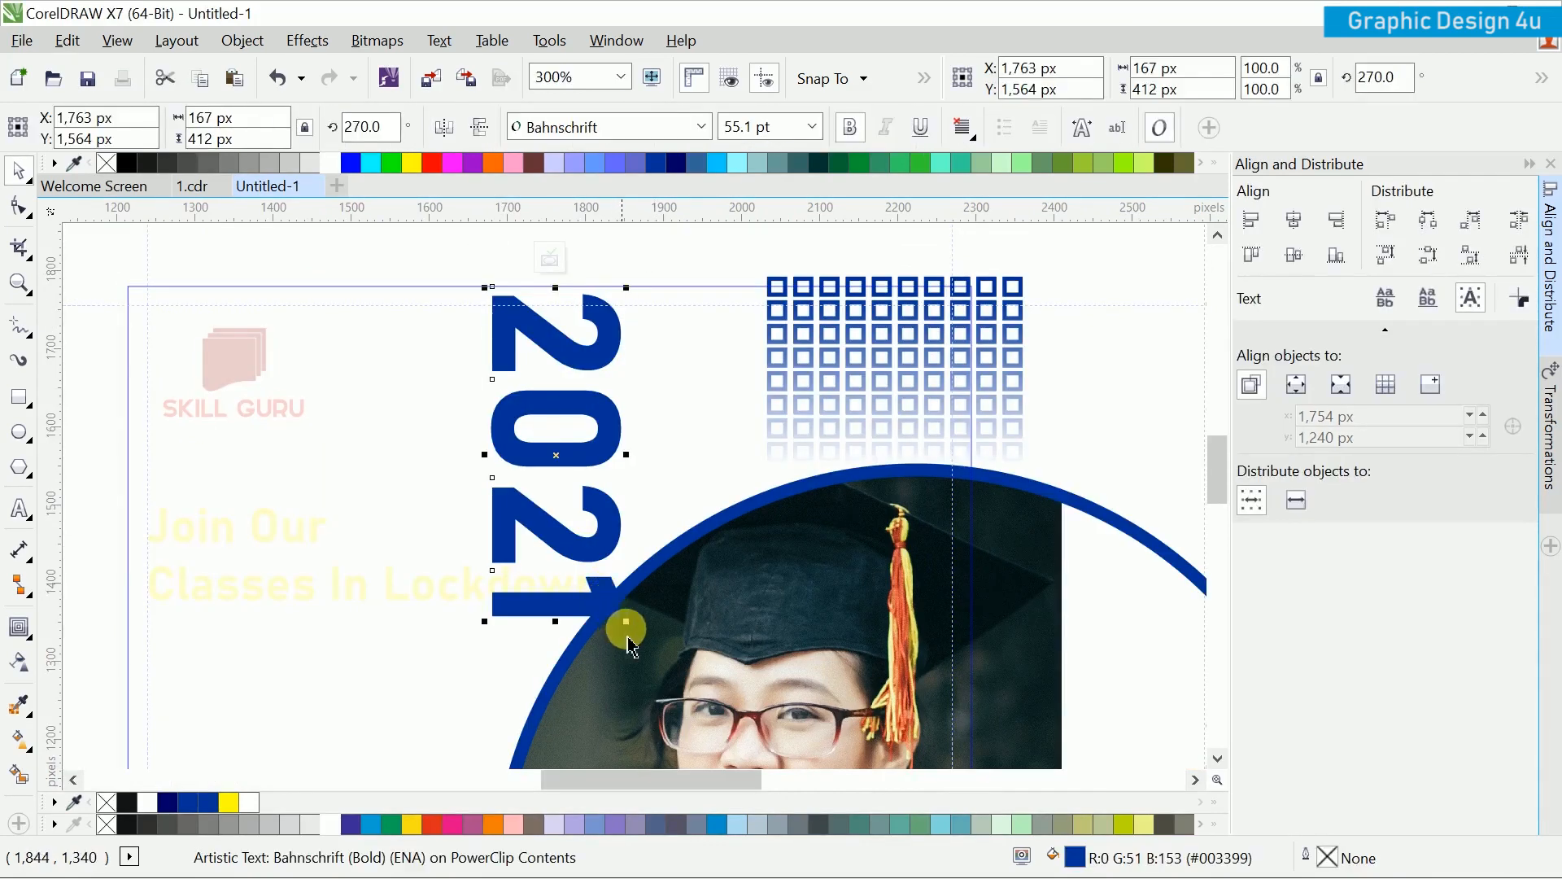
left_click_drag(642, 646, 616, 630)
left_click_drag(602, 541, 627, 557)
left_click(593, 261)
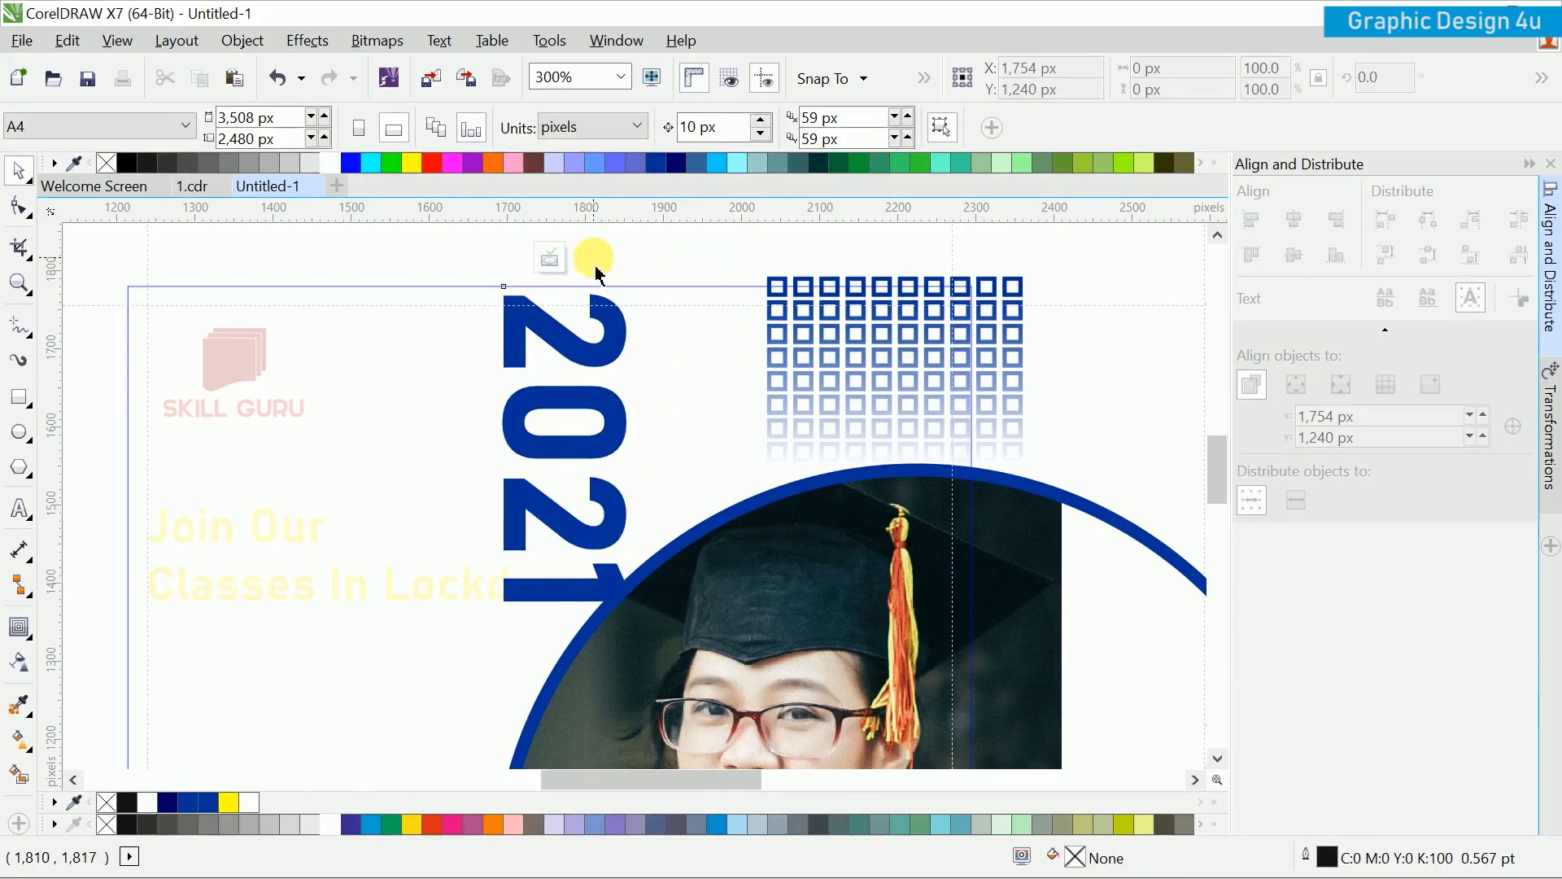
left_click(555, 256)
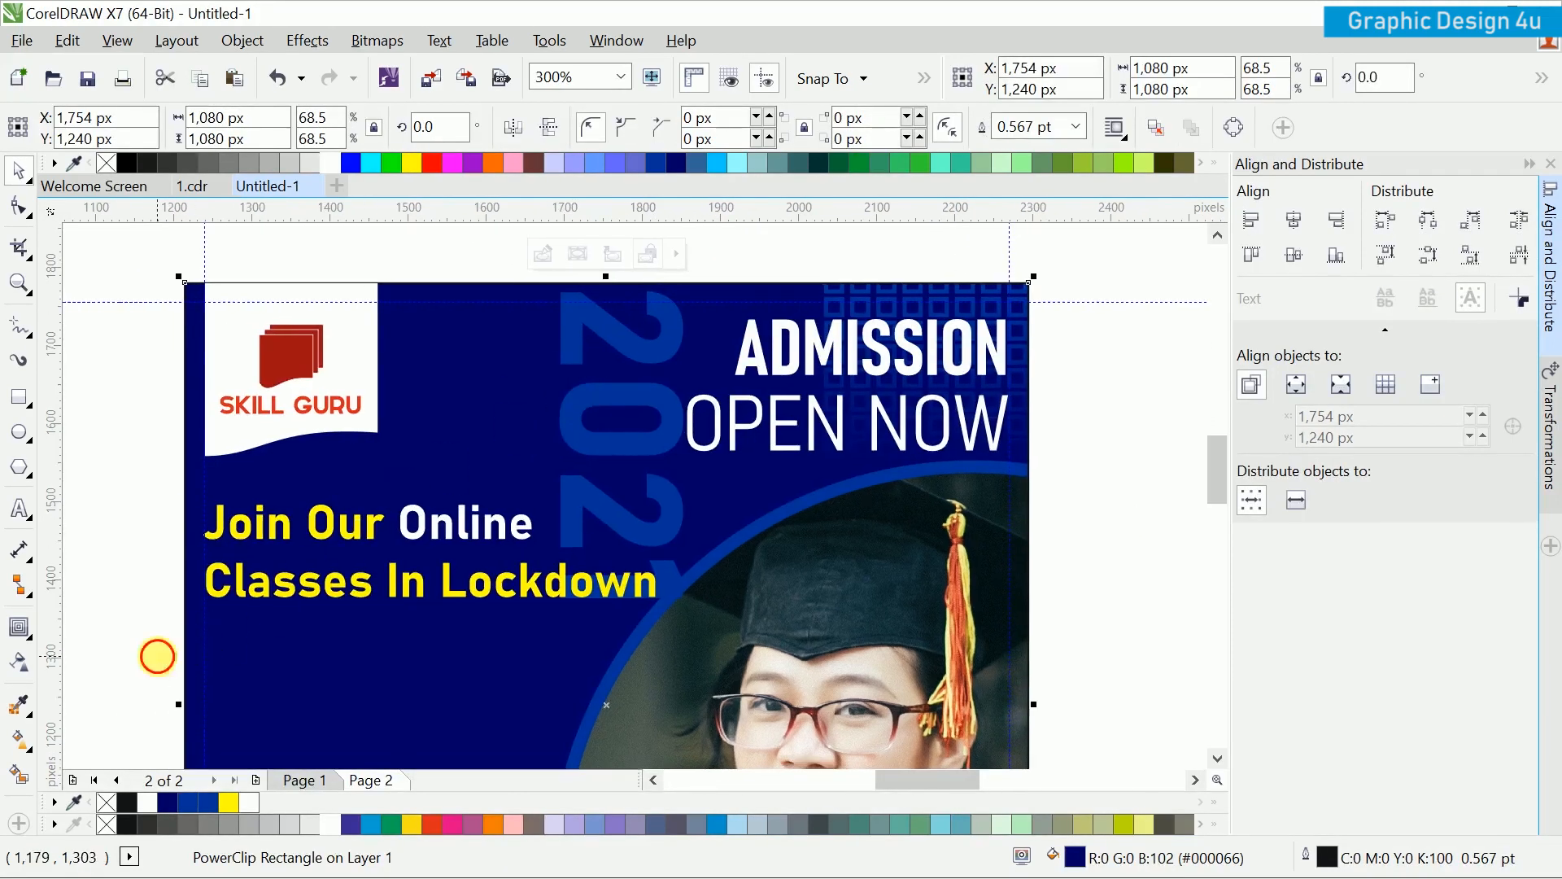
left_click(157, 656)
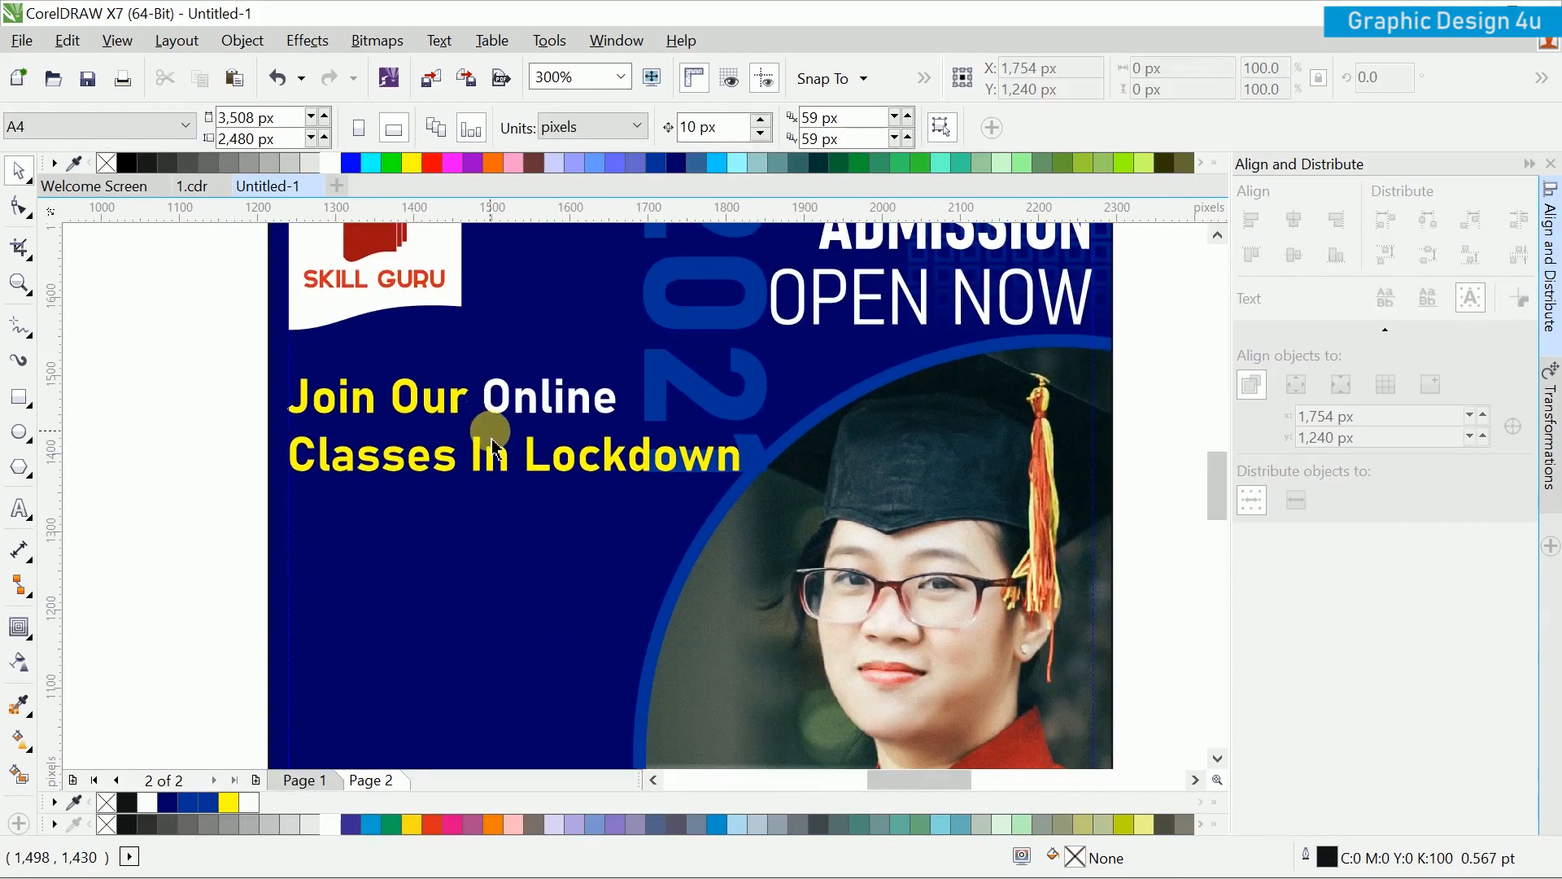
Step: Move "the best education for your children" out of the paragraph text into separate artistic text below the tagline
scroll(492, 444, "down", 3)
scroll(924, 377, "right", 2)
left_click(919, 372)
scroll(913, 368, "up", 3)
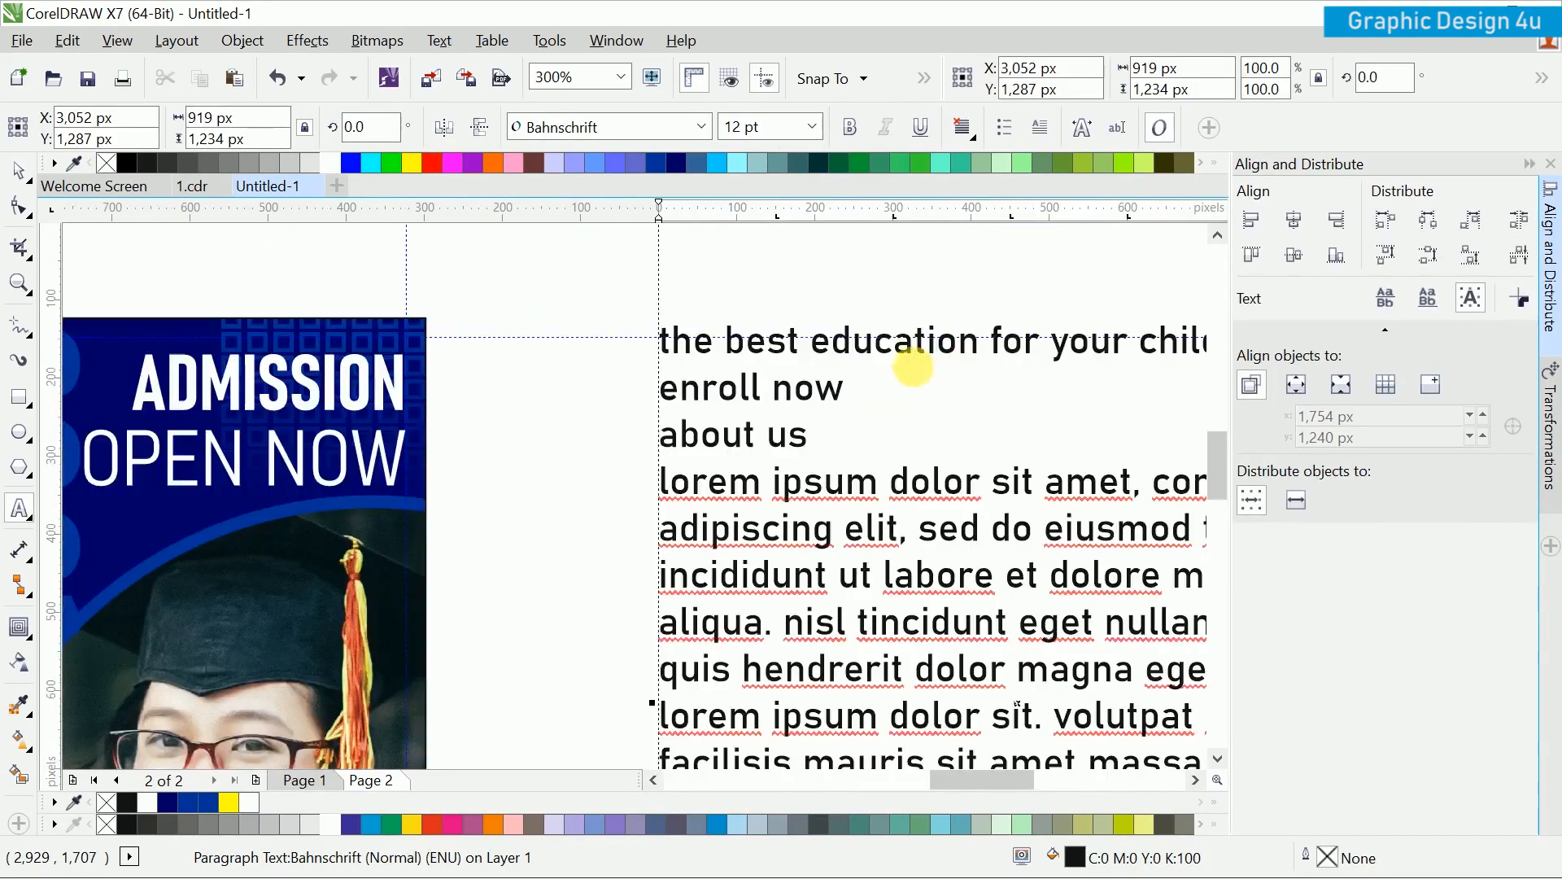
left_click_drag(916, 371, 533, 461)
left_click_drag(930, 456, 306, 444)
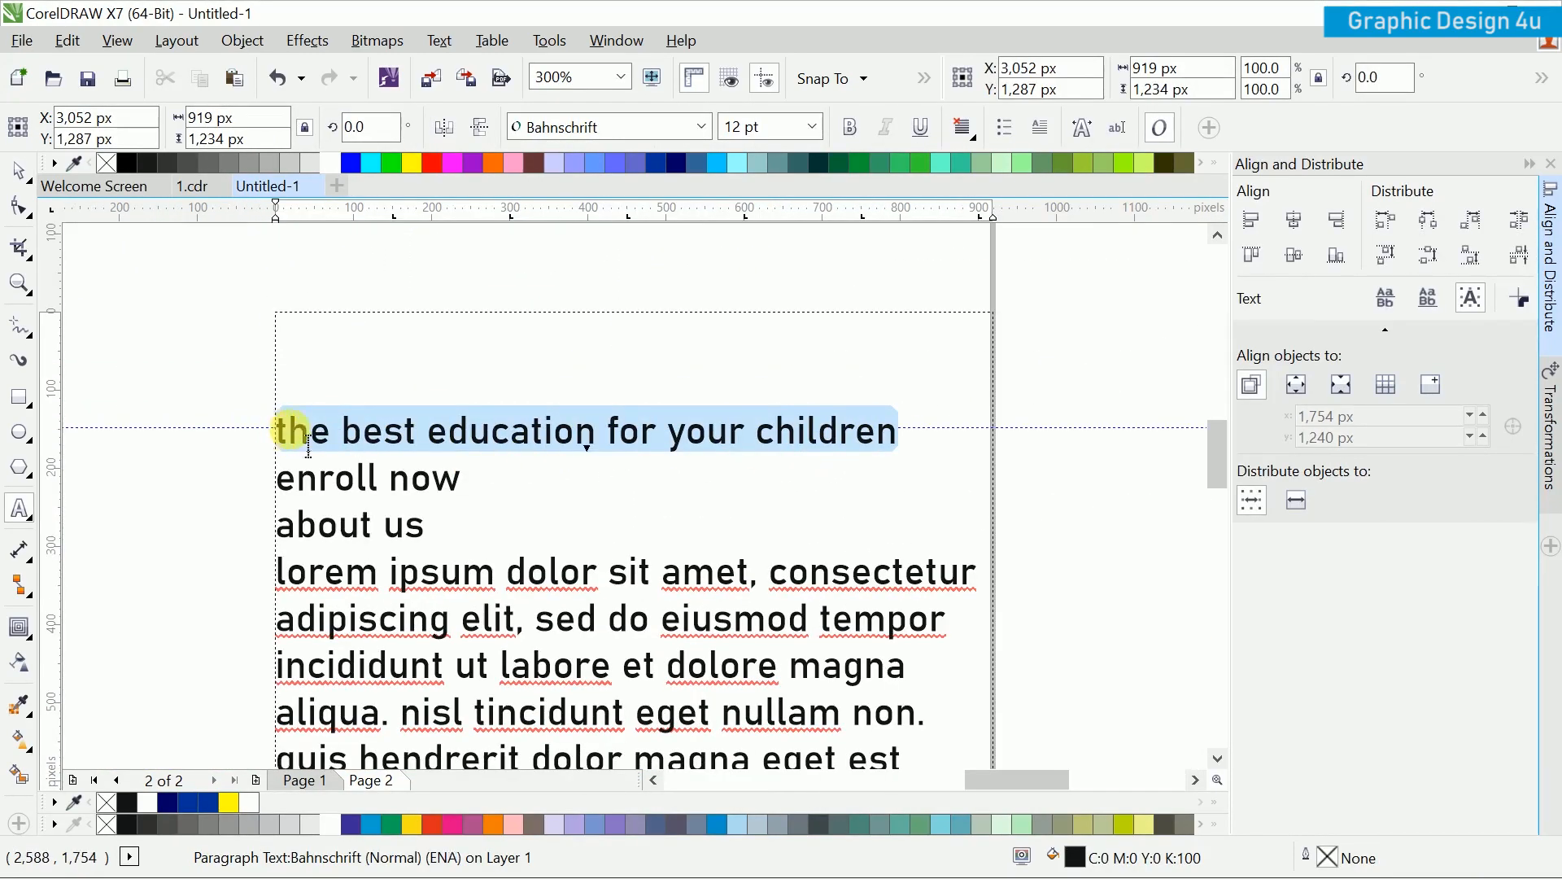
key("Delete")
scroll(349, 412, "down", 2)
scroll(847, 428, "left", 3)
left_click(417, 579)
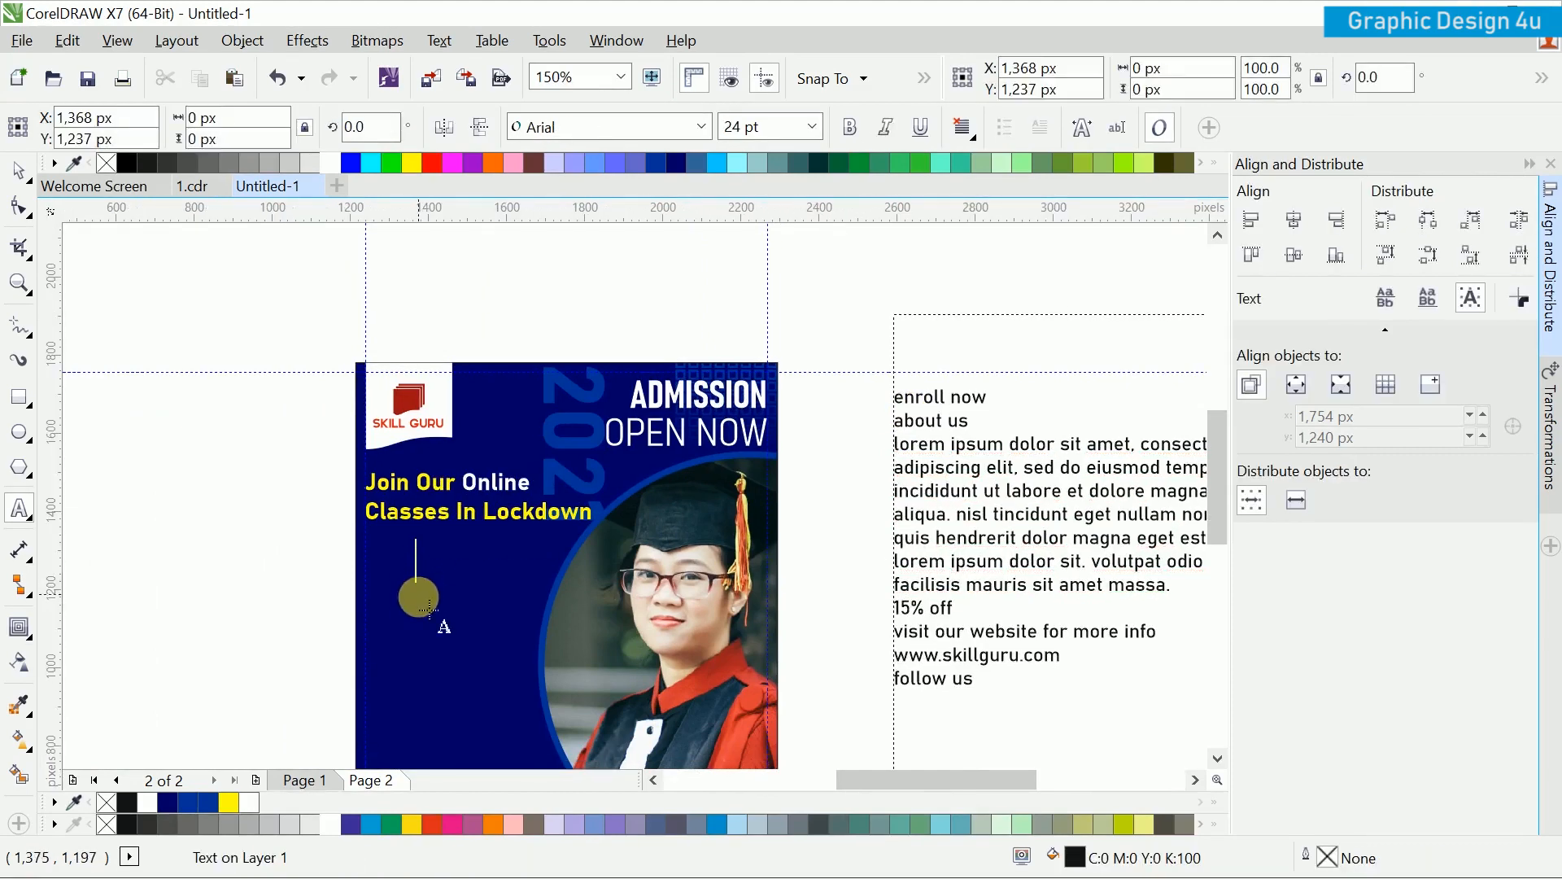
type("the best education for your children")
Step: Make "the best education for your children" white and bold, and change its case to Title Case
scroll(358, 639, "up", 2)
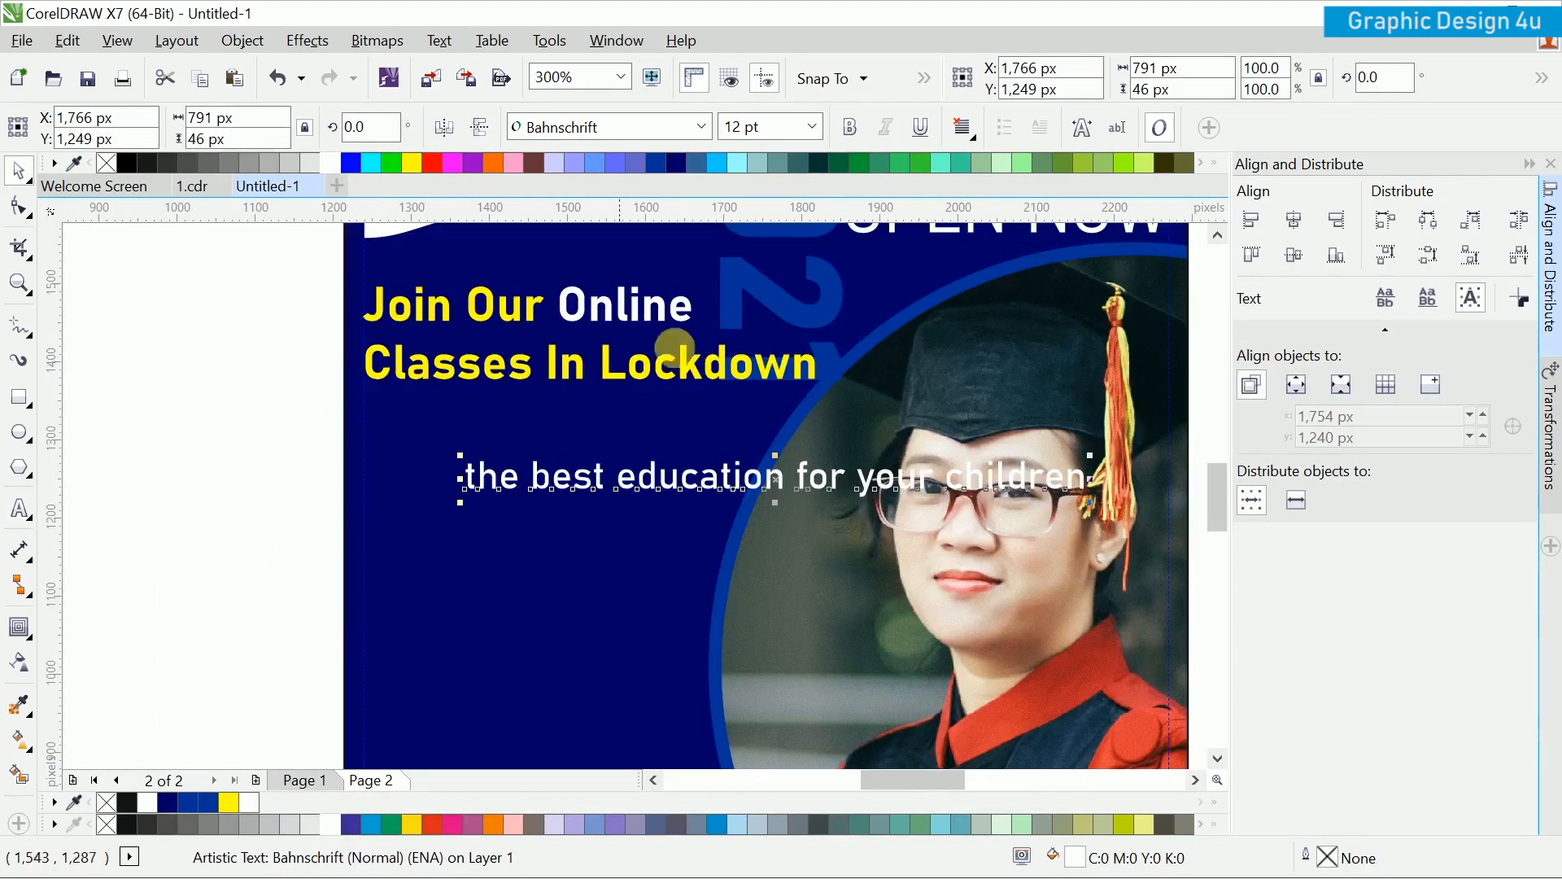
left_click(849, 127)
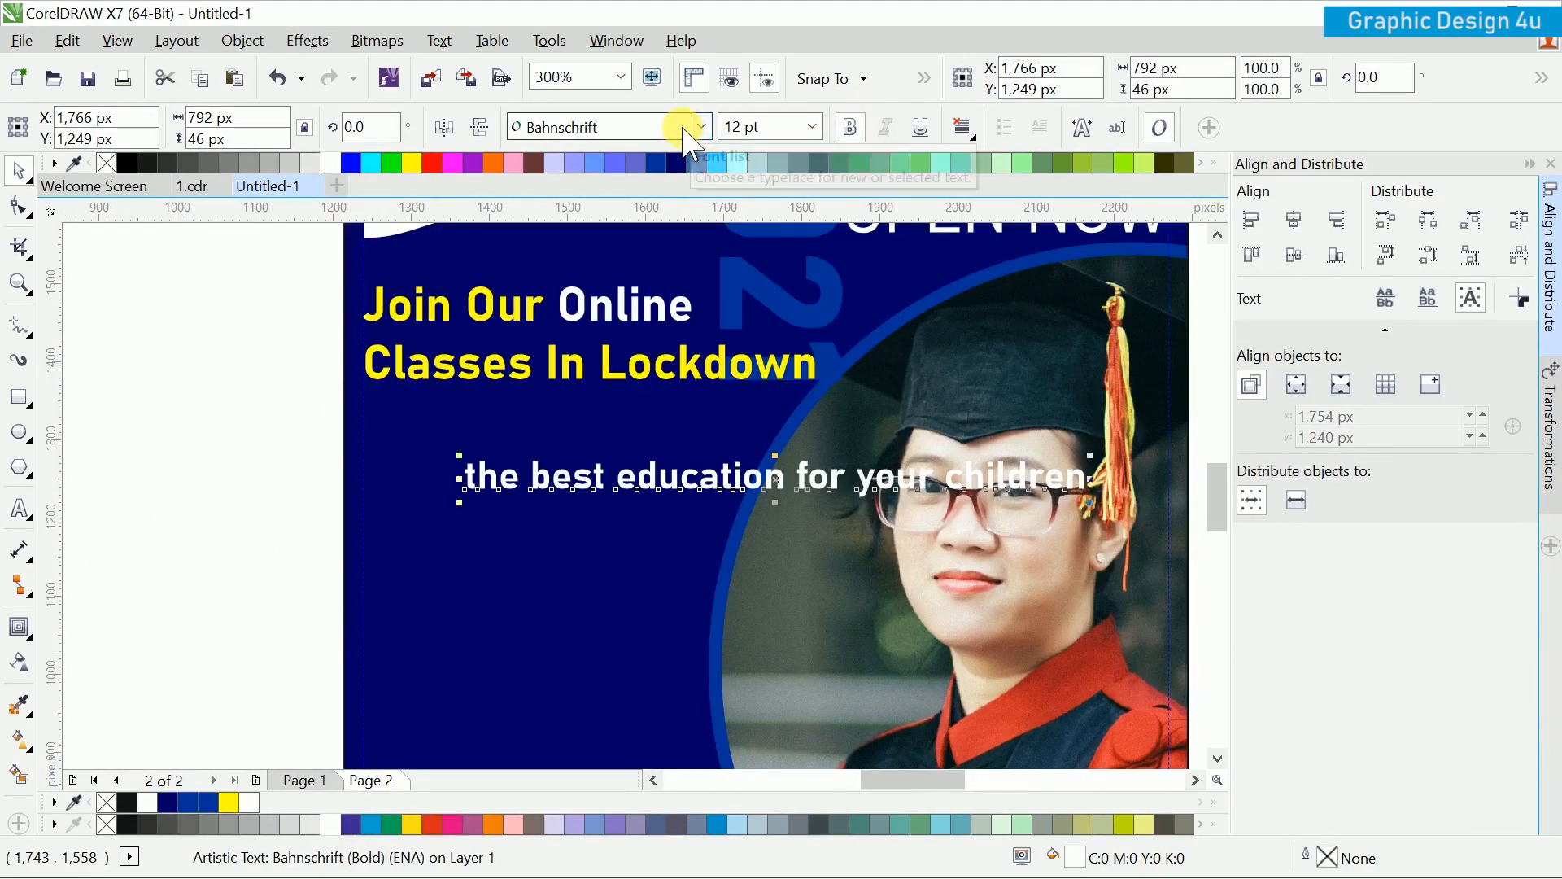
left_click(440, 40)
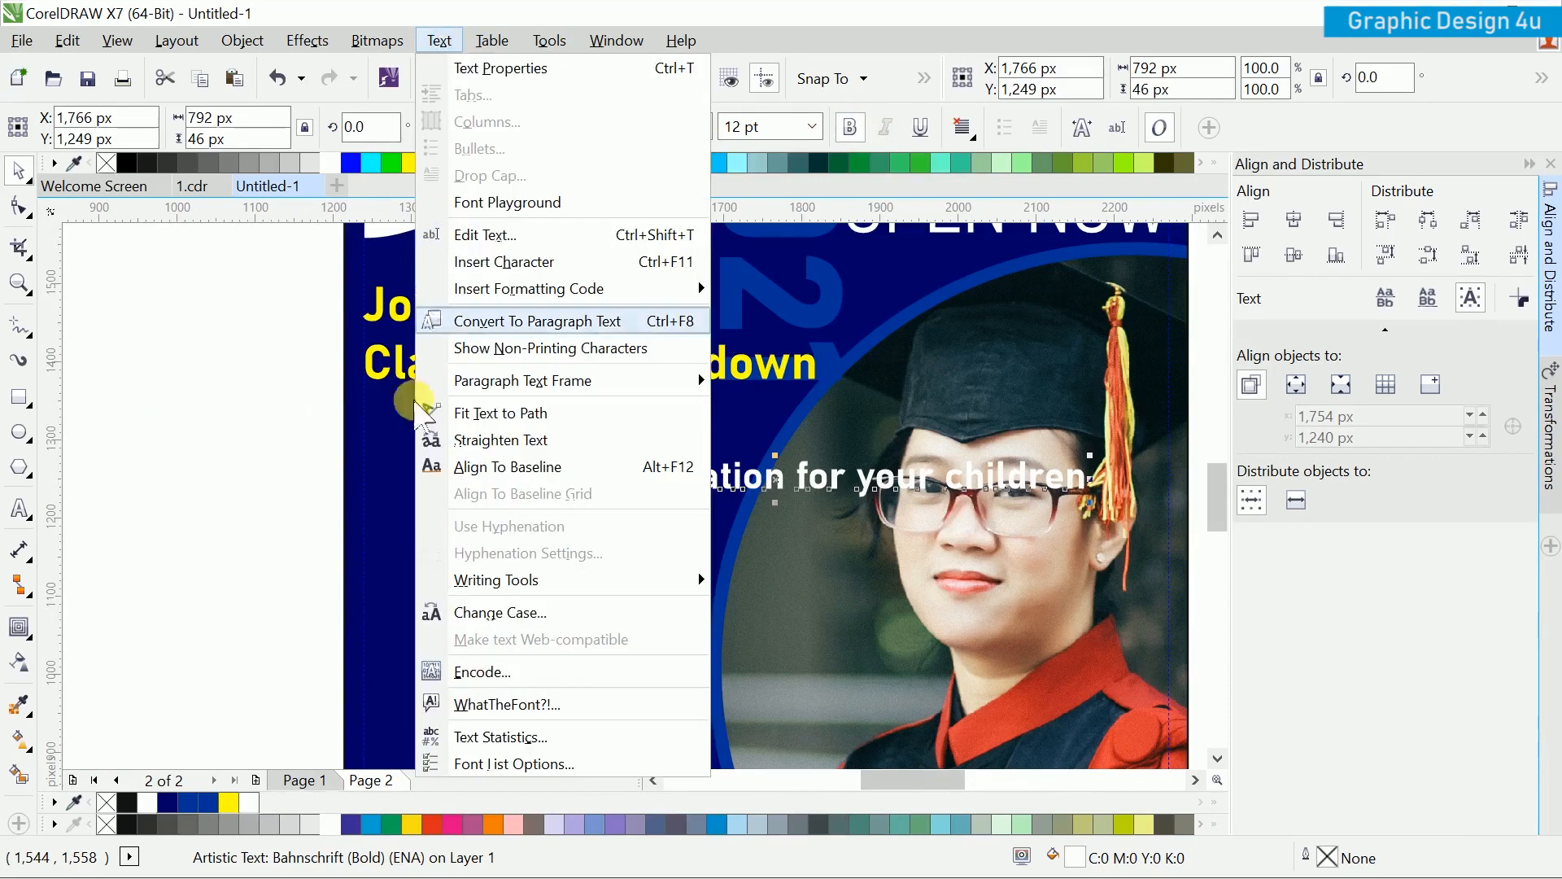
left_click(452, 610)
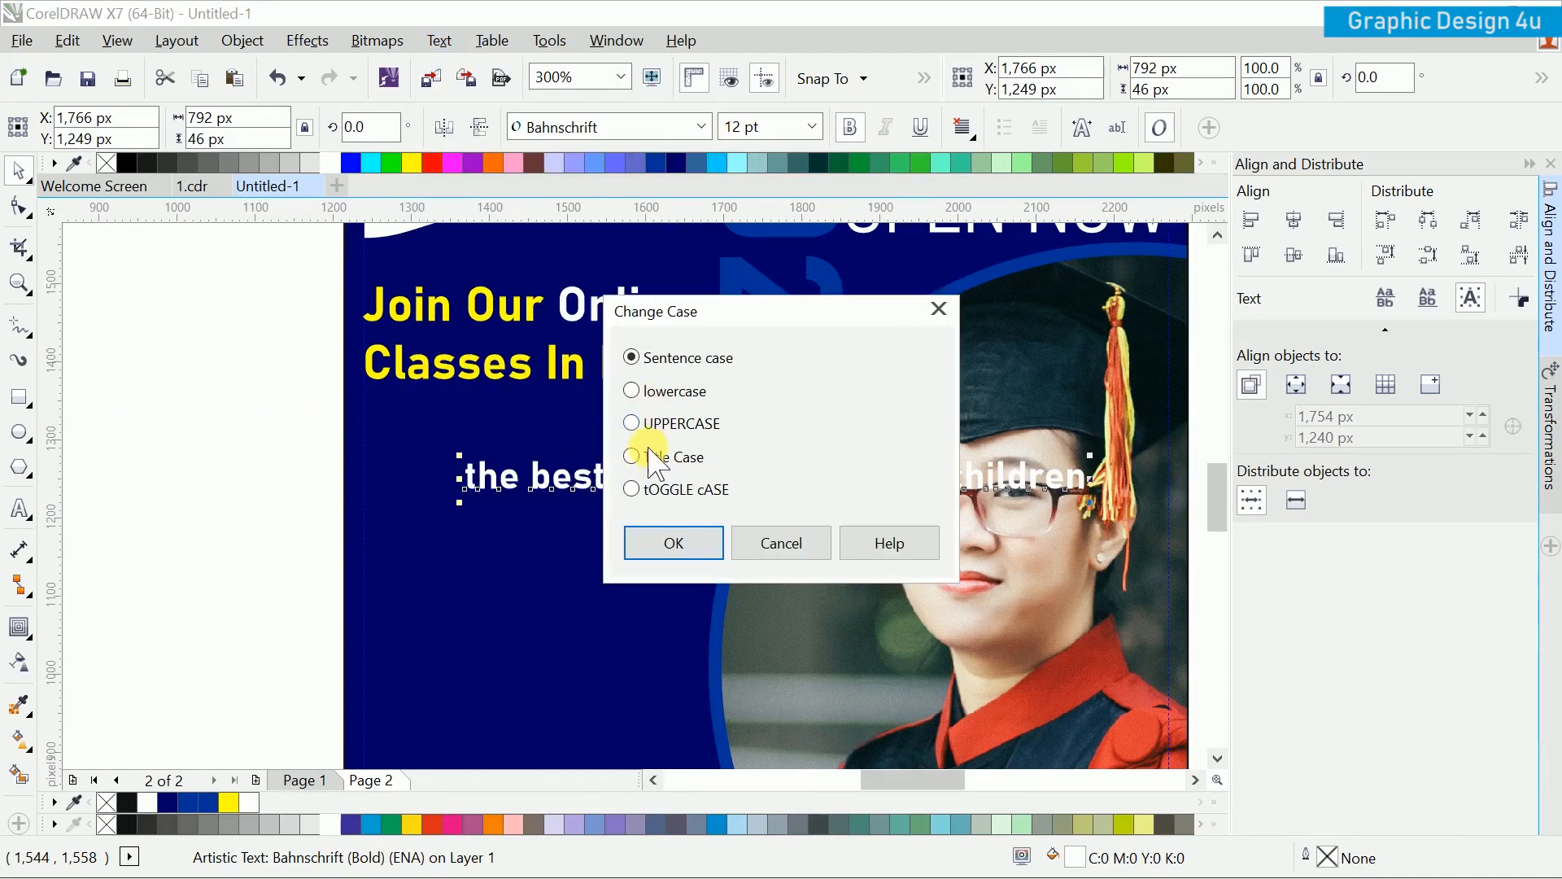
left_click(656, 533)
Step: Place "The Best Education For Your Children" just below the tagline and align it with the margin square's left edge
left_click_drag(635, 478, 565, 423)
left_click(582, 514, "shift")
left_click(1270, 228)
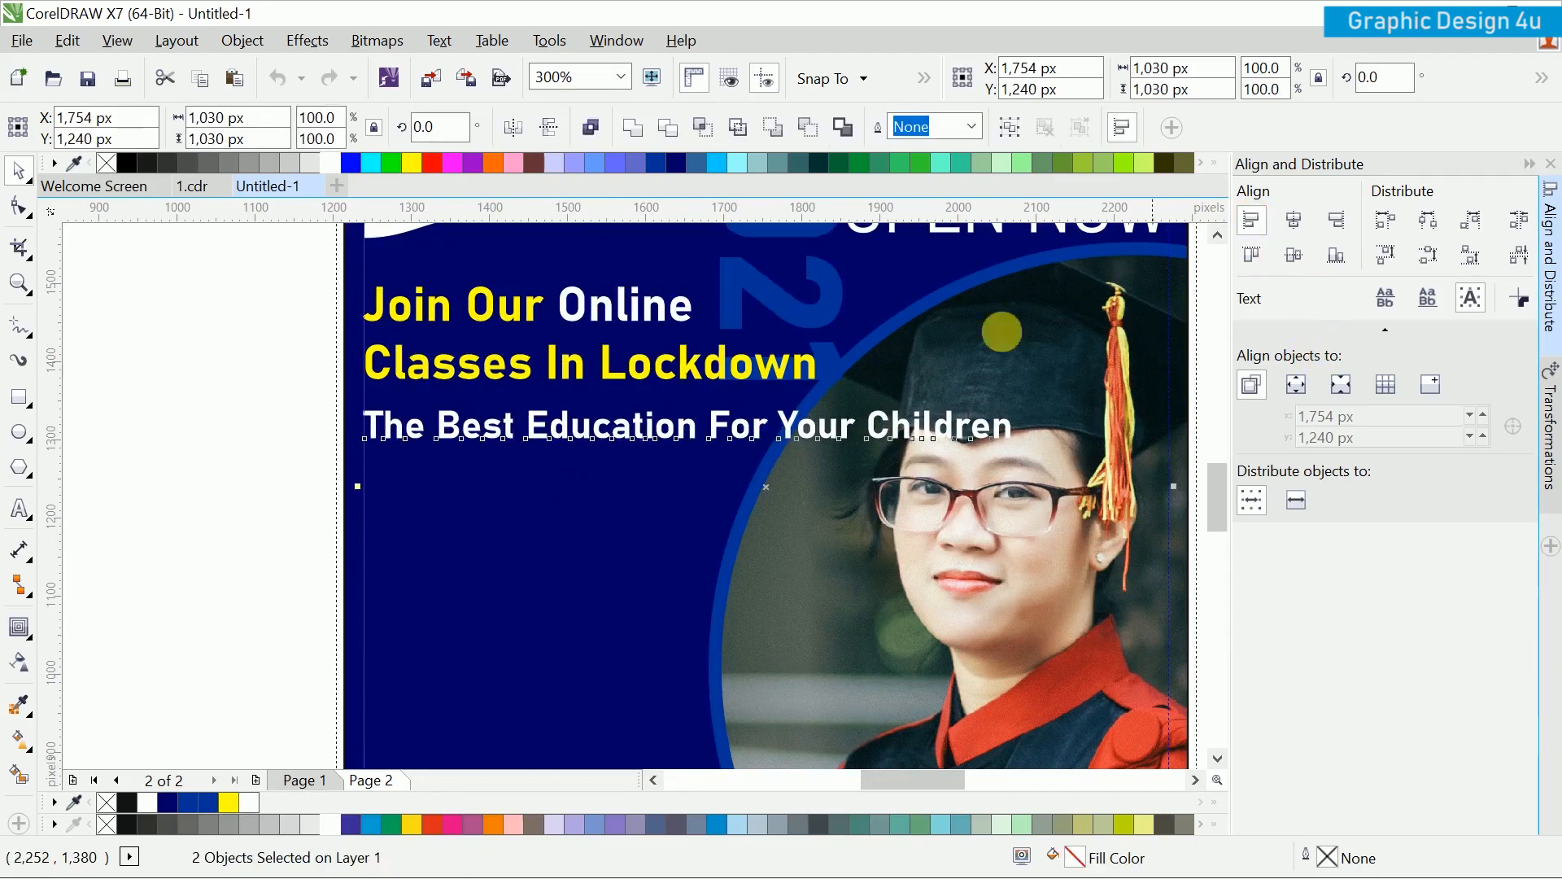
left_click(252, 493)
Step: Try splitting "The Best Education For Your Children" into two lines before "For", and undo the line break
left_click(793, 449)
double_click(793, 439)
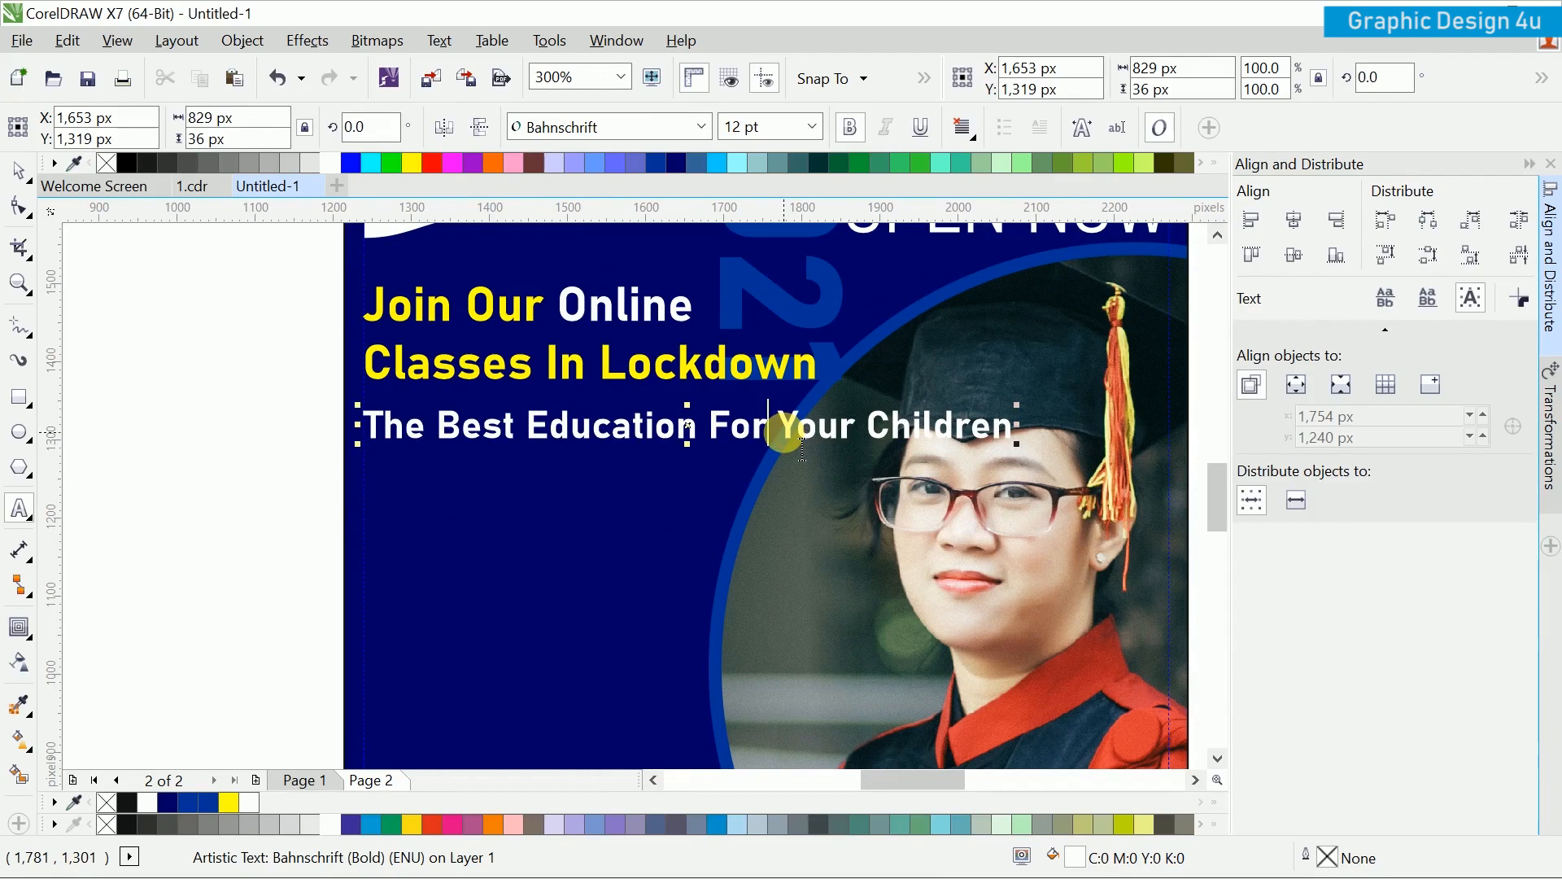
key("Return")
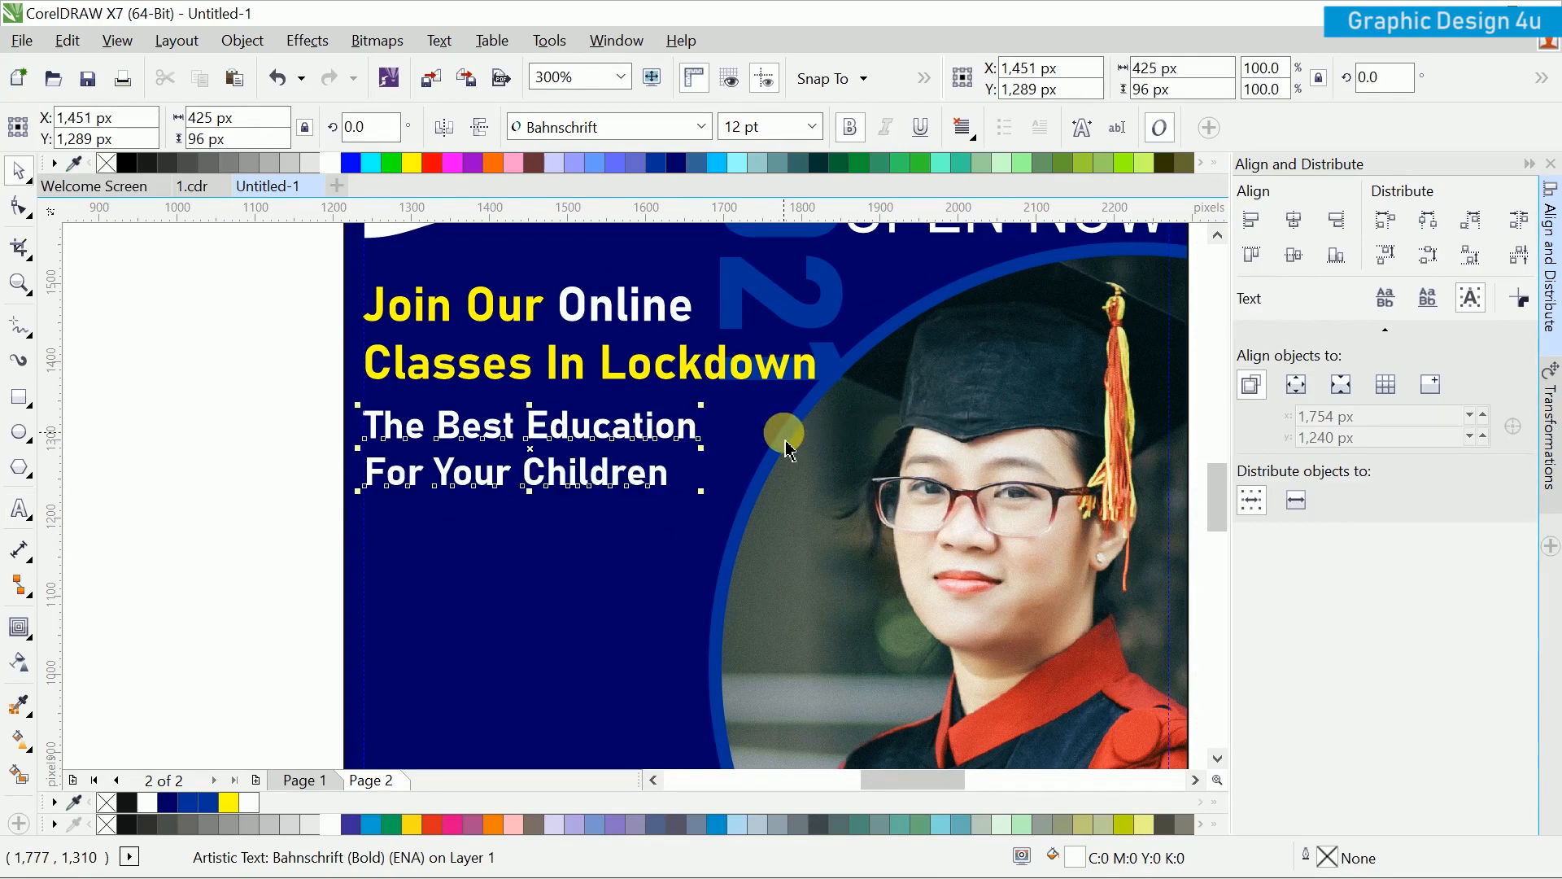
scroll(541, 516, "down", 1)
scroll(540, 504, "up", 1)
key("ctrl+z")
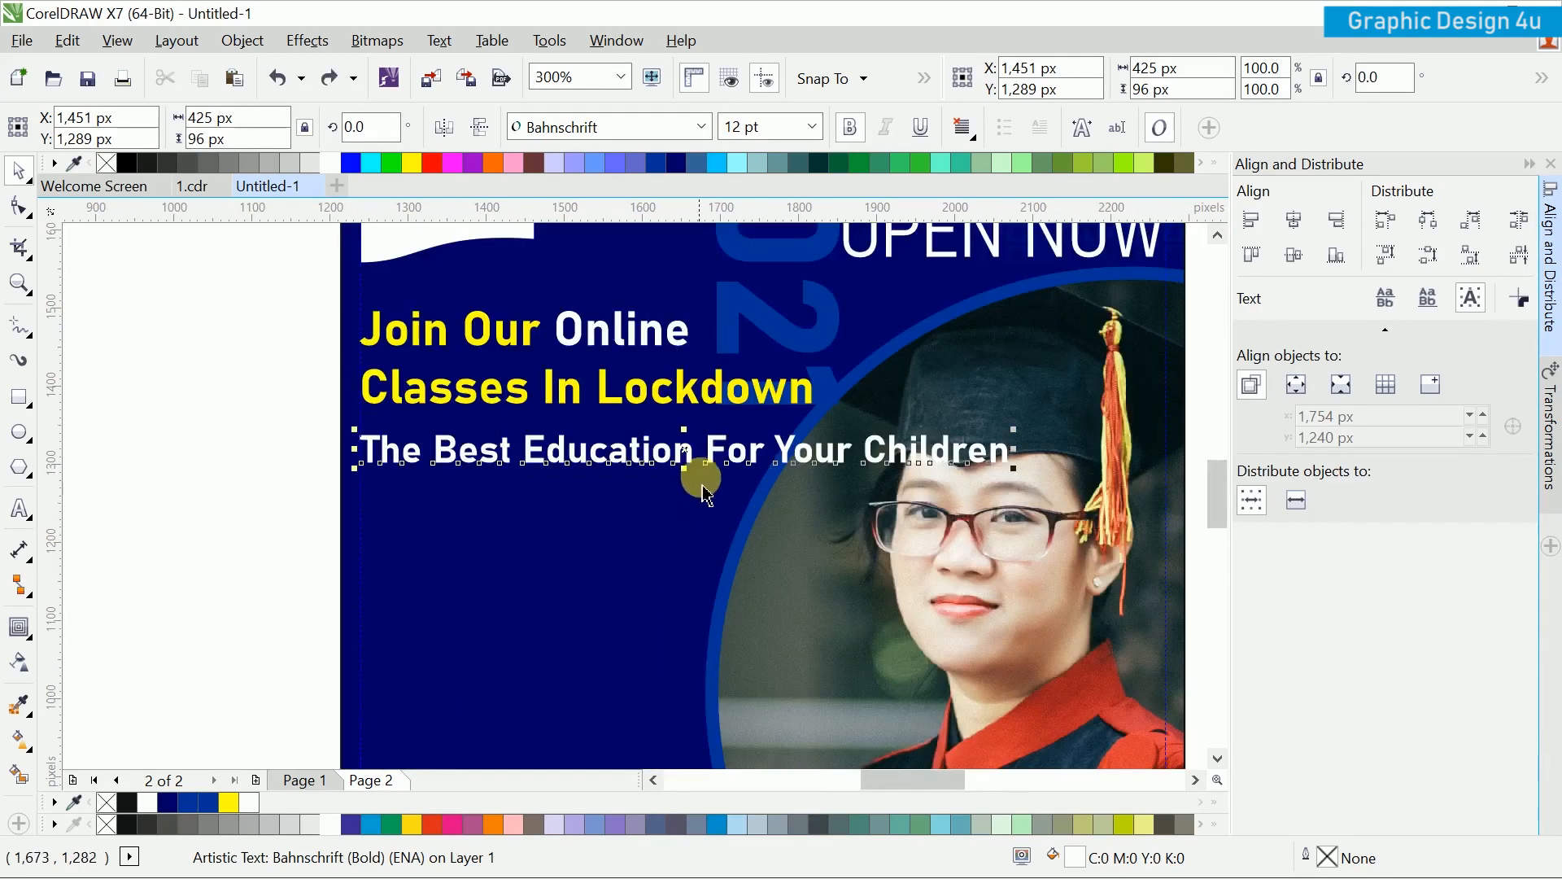
Step: Set "The Best Education For Your Children" to 10 pt and break it into two lines before "Your"
key("ctrl+a")
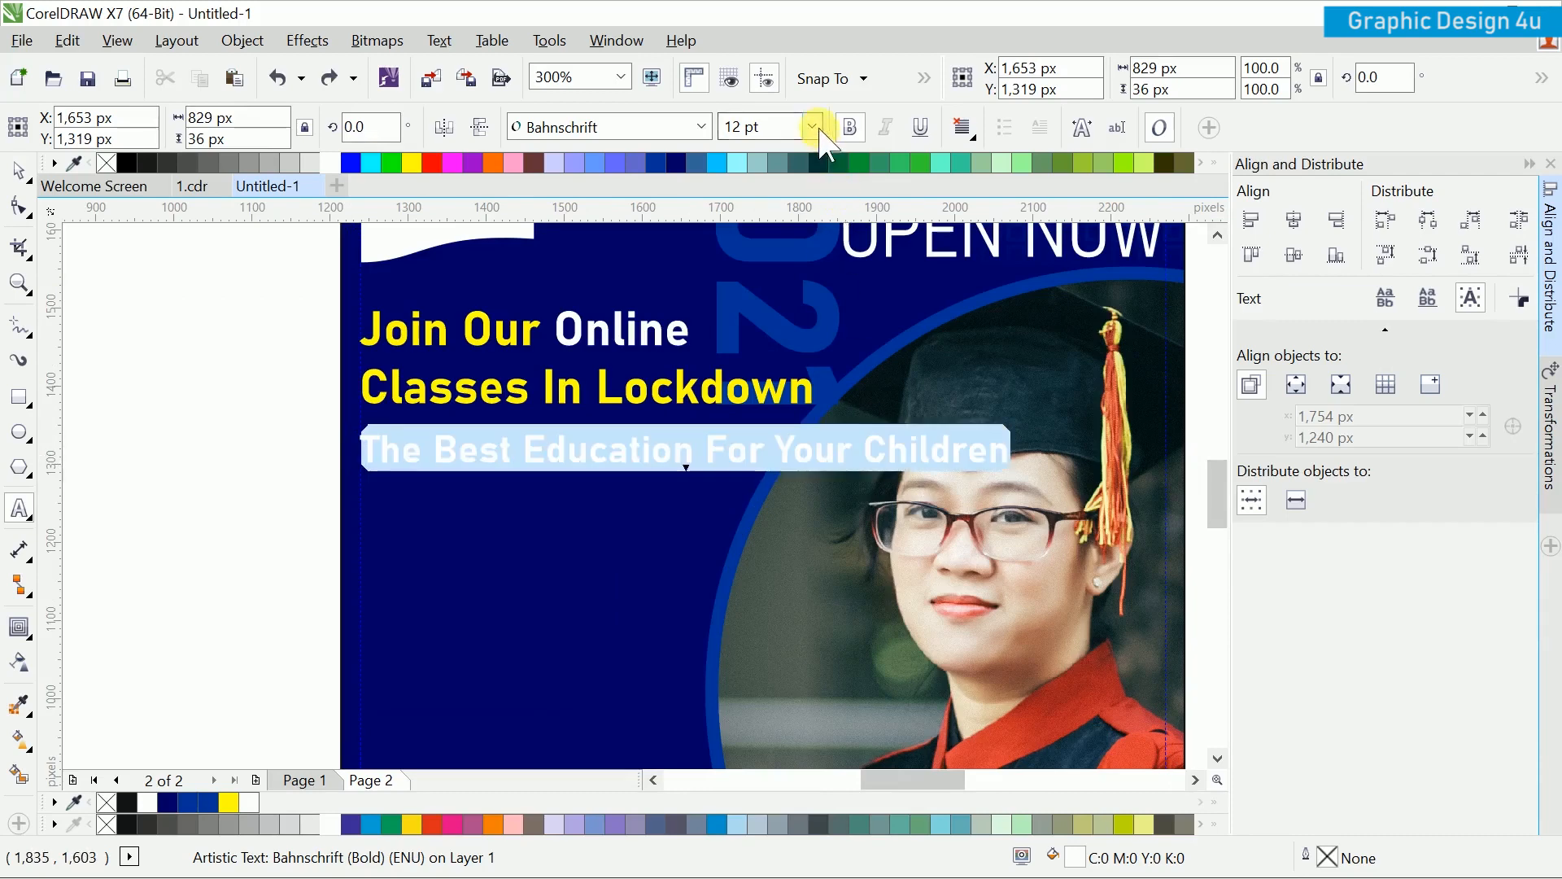
left_click(813, 127)
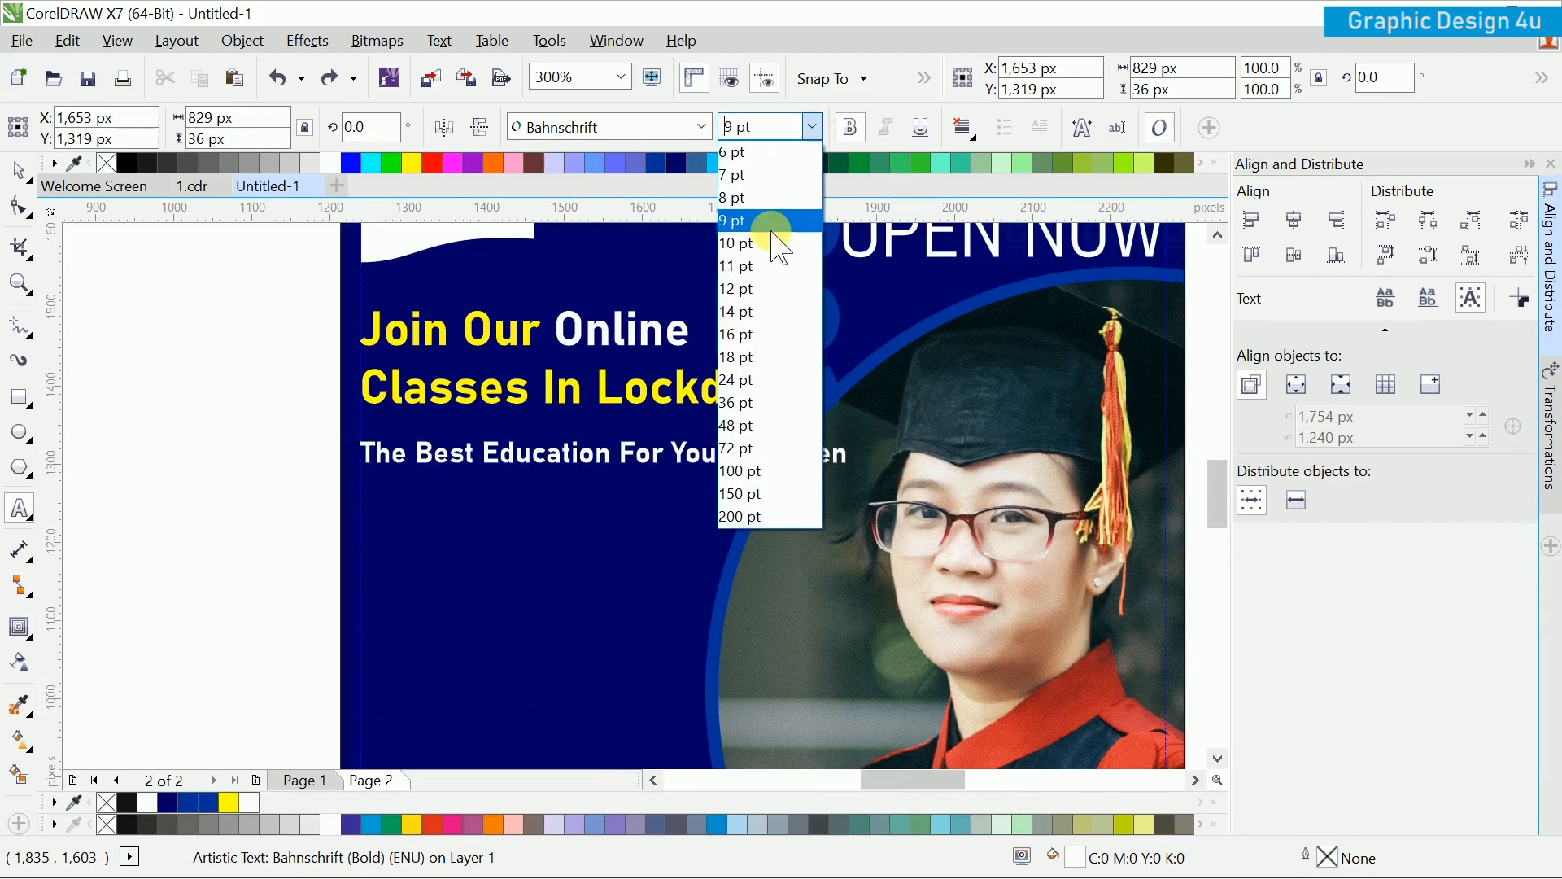
left_click(771, 222)
left_click(811, 127)
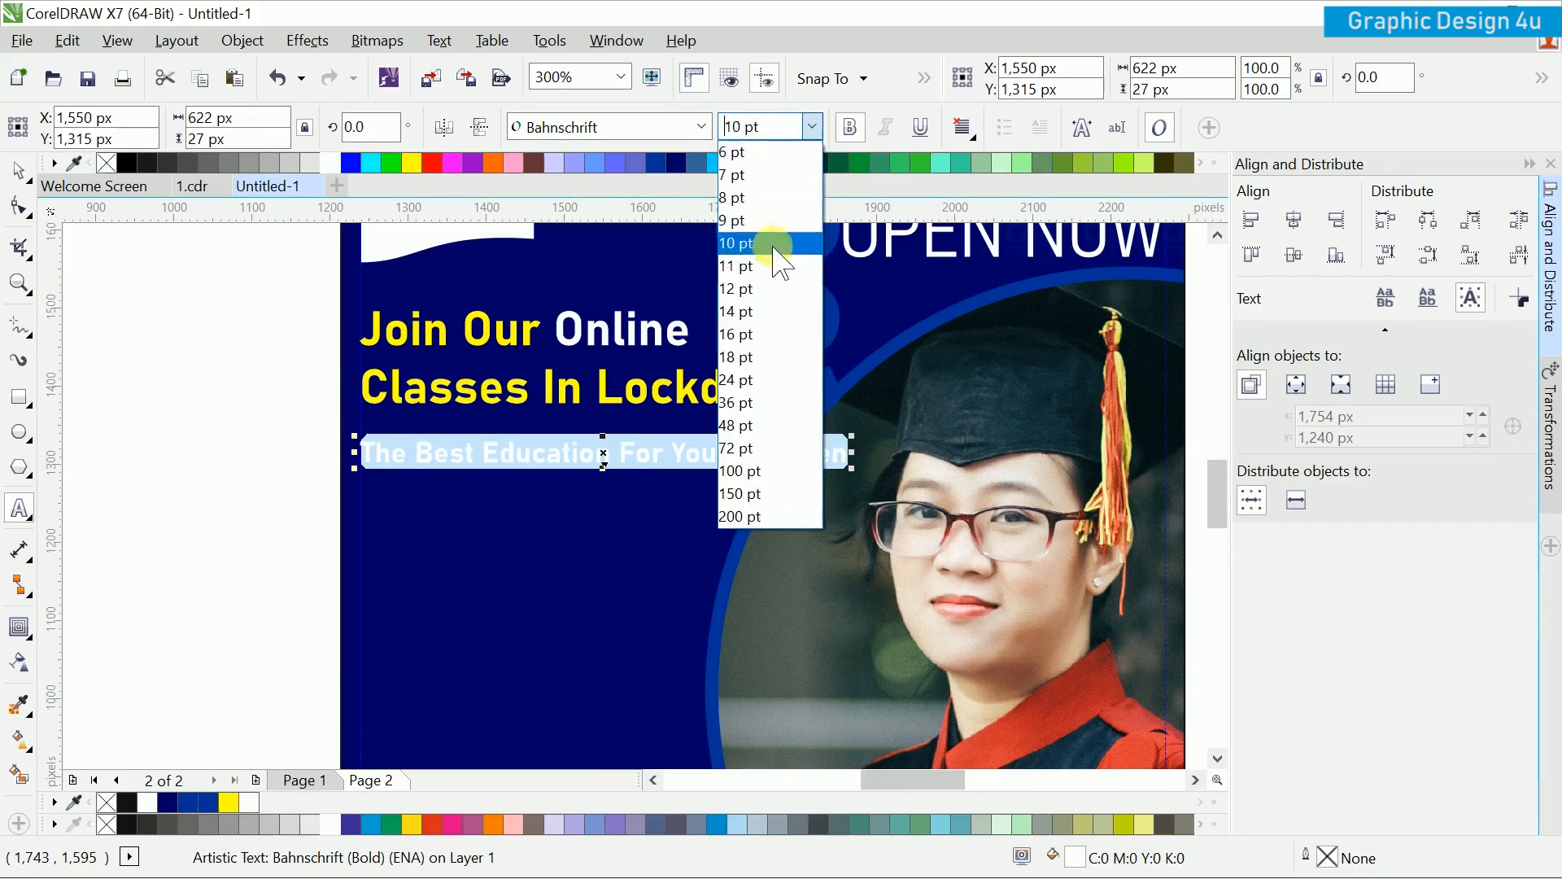
left_click(770, 241)
left_click(700, 449)
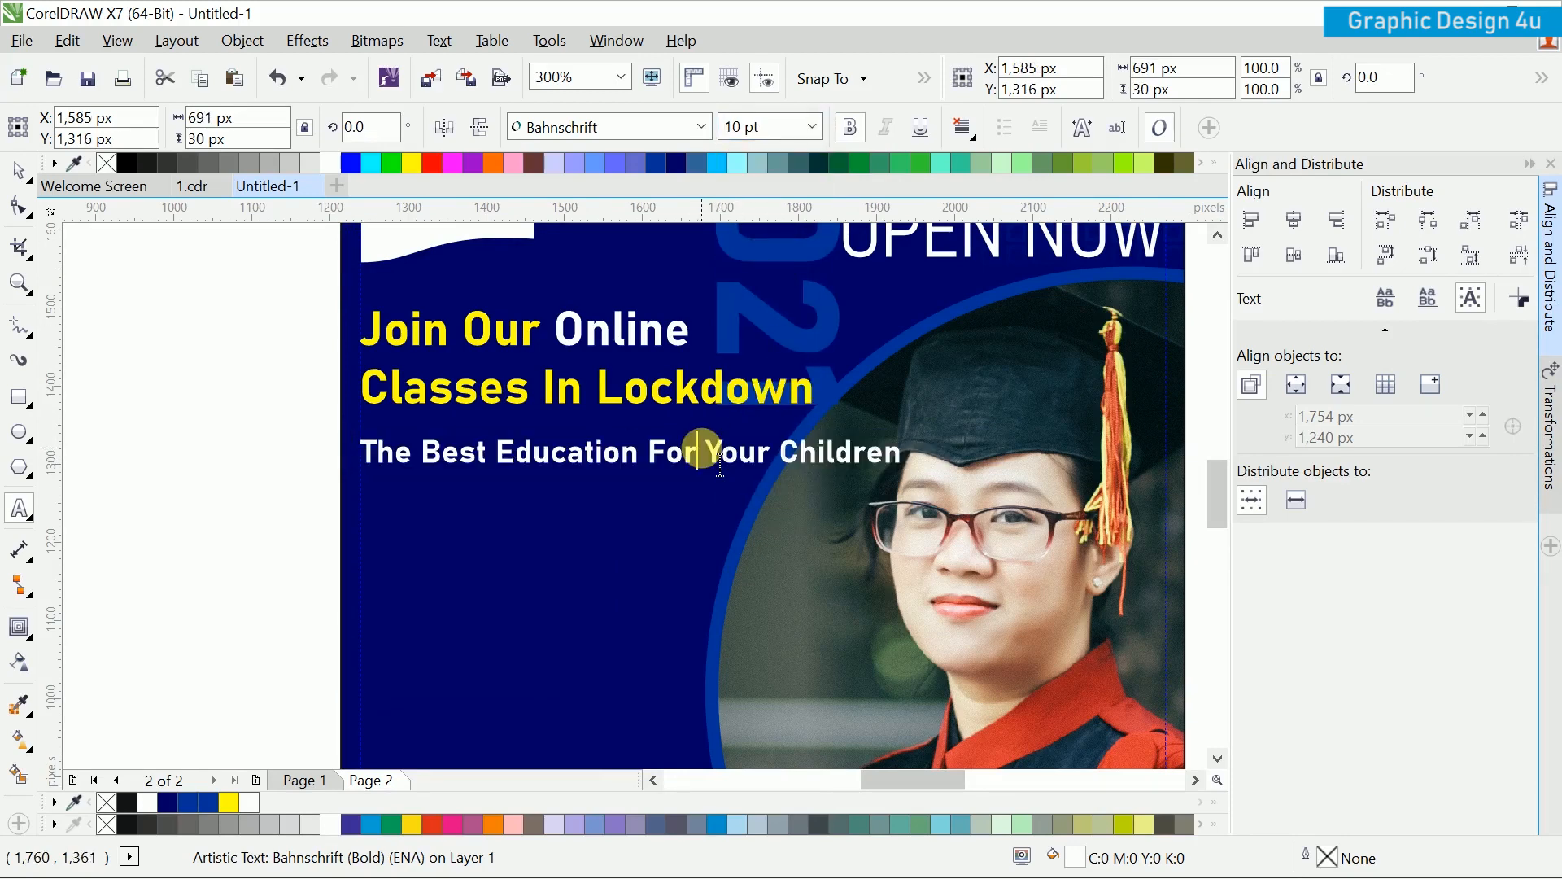
key("Return")
scroll(691, 466, "down", 1)
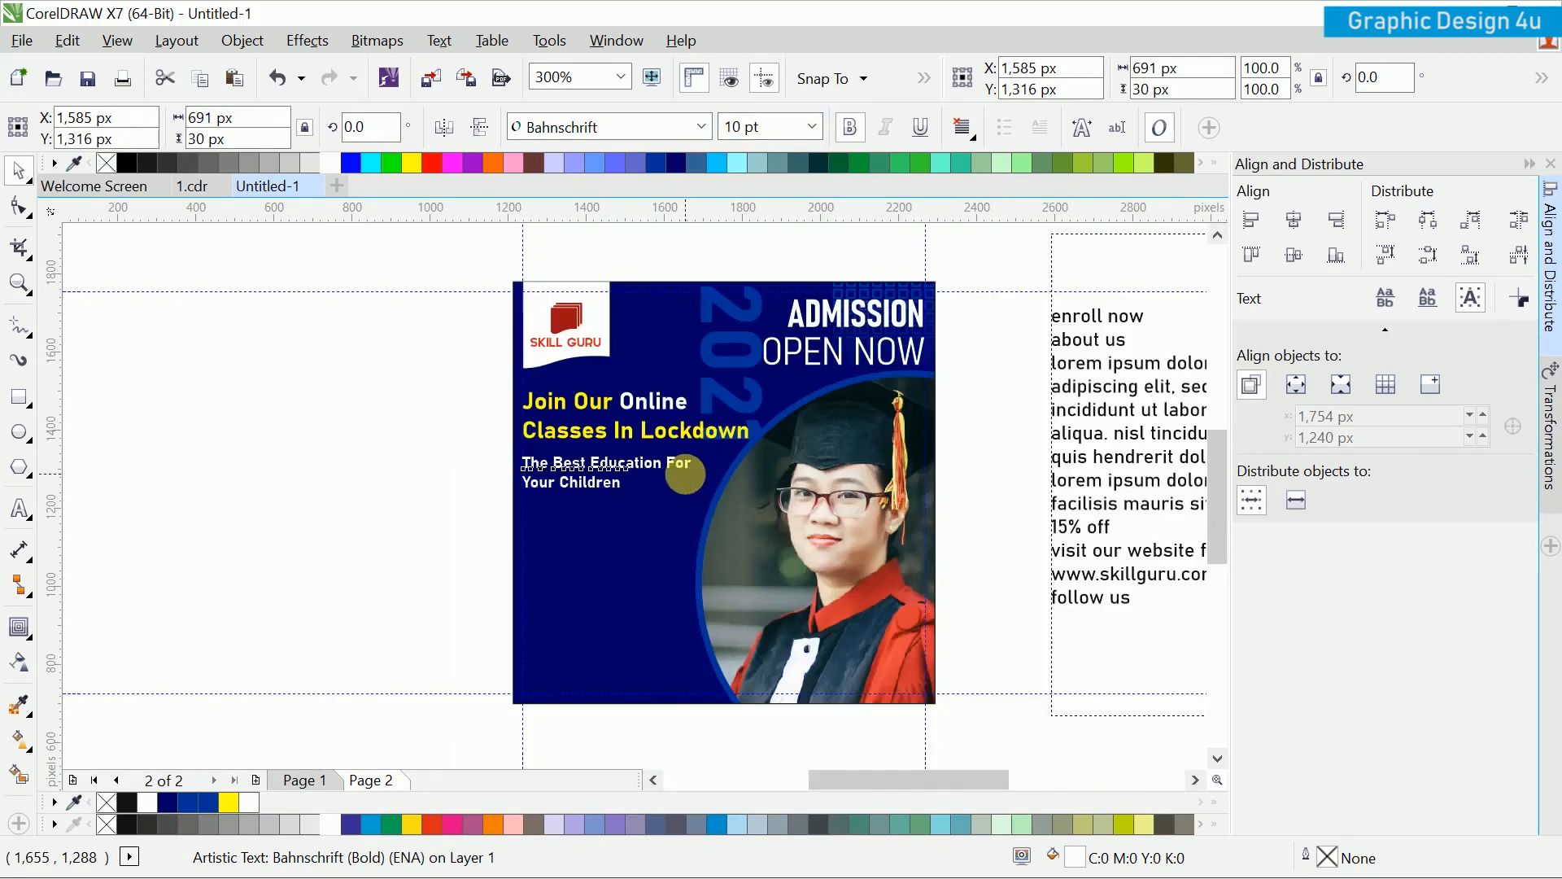
Step: Move "enroll now" out of the paragraph text into separate white artistic text below "The Best Education For Your Children"
left_click_drag(600, 488, 358, 459)
left_click(117, 499)
double_click(895, 289)
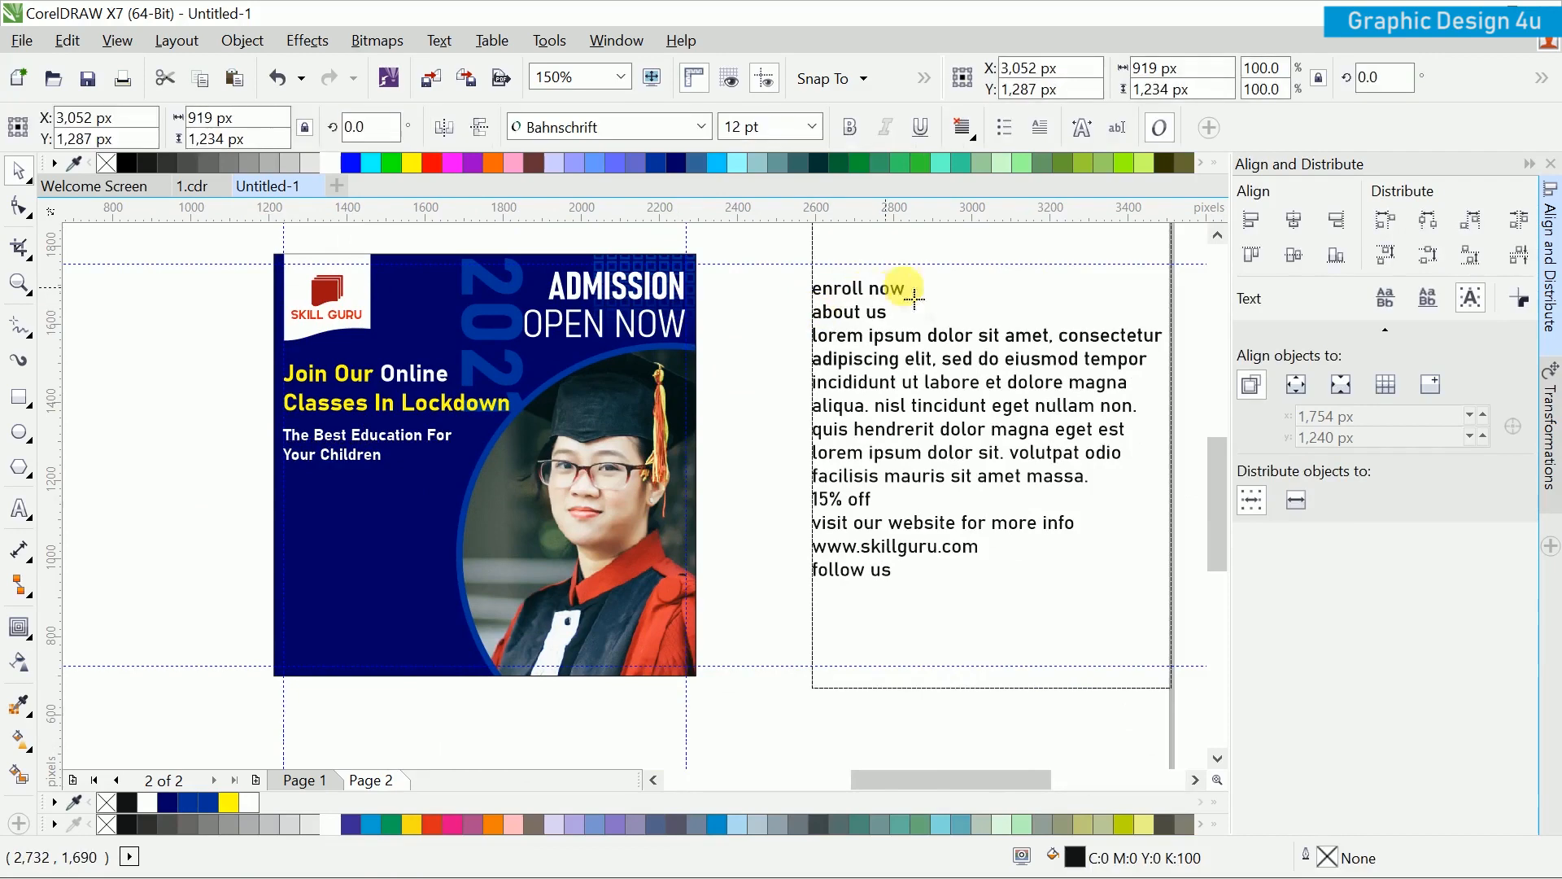
key("ctrl+x")
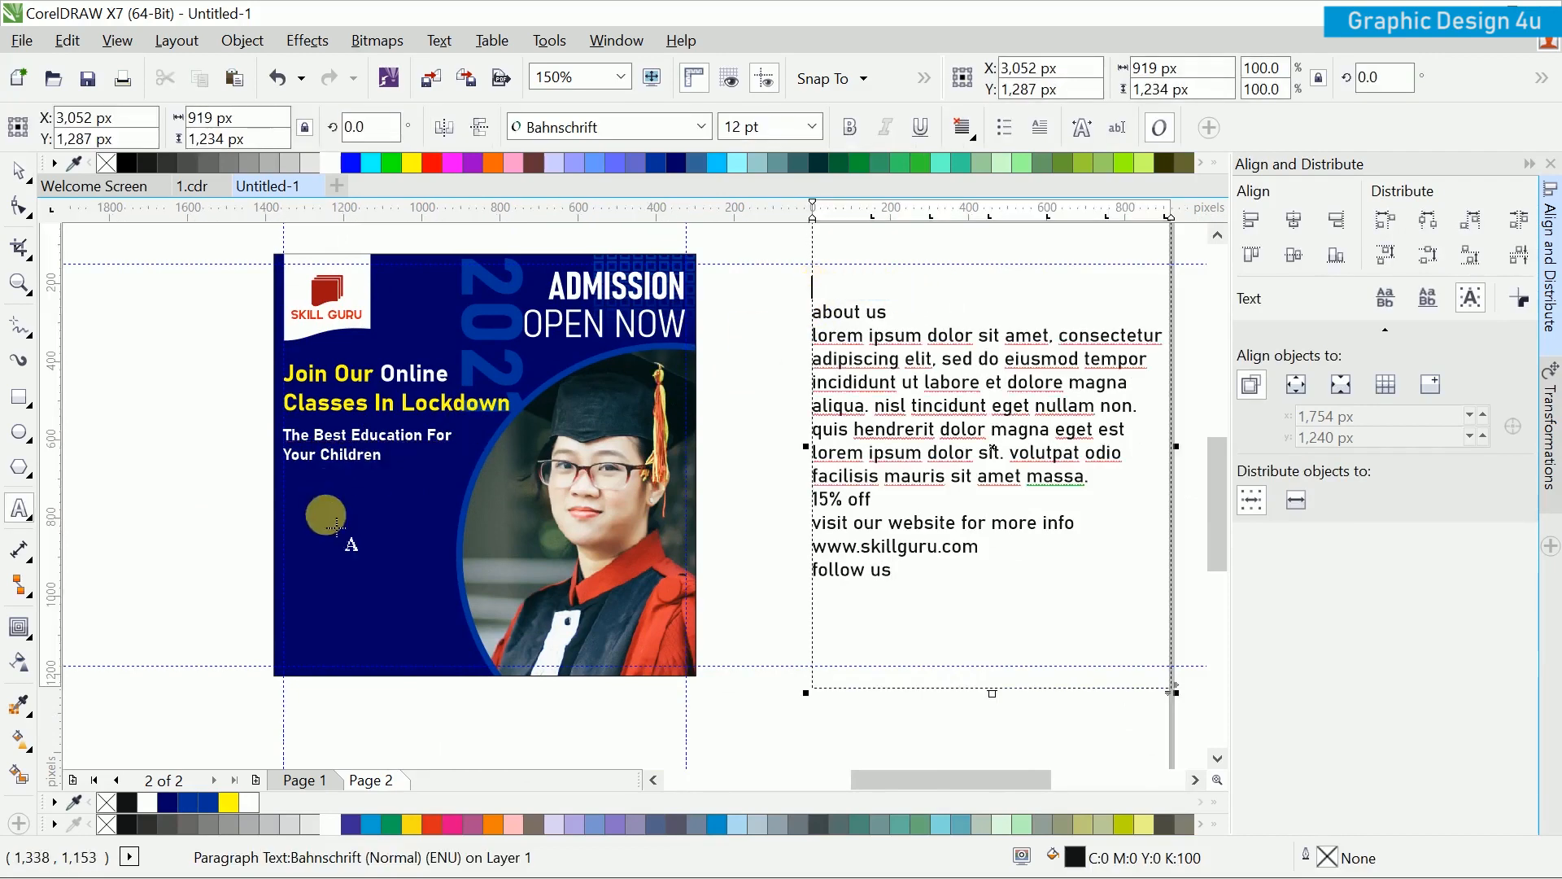
left_click(337, 520)
key("ctrl+v")
key("ctrl+space")
left_click(330, 824)
scroll(399, 559, "up", 2)
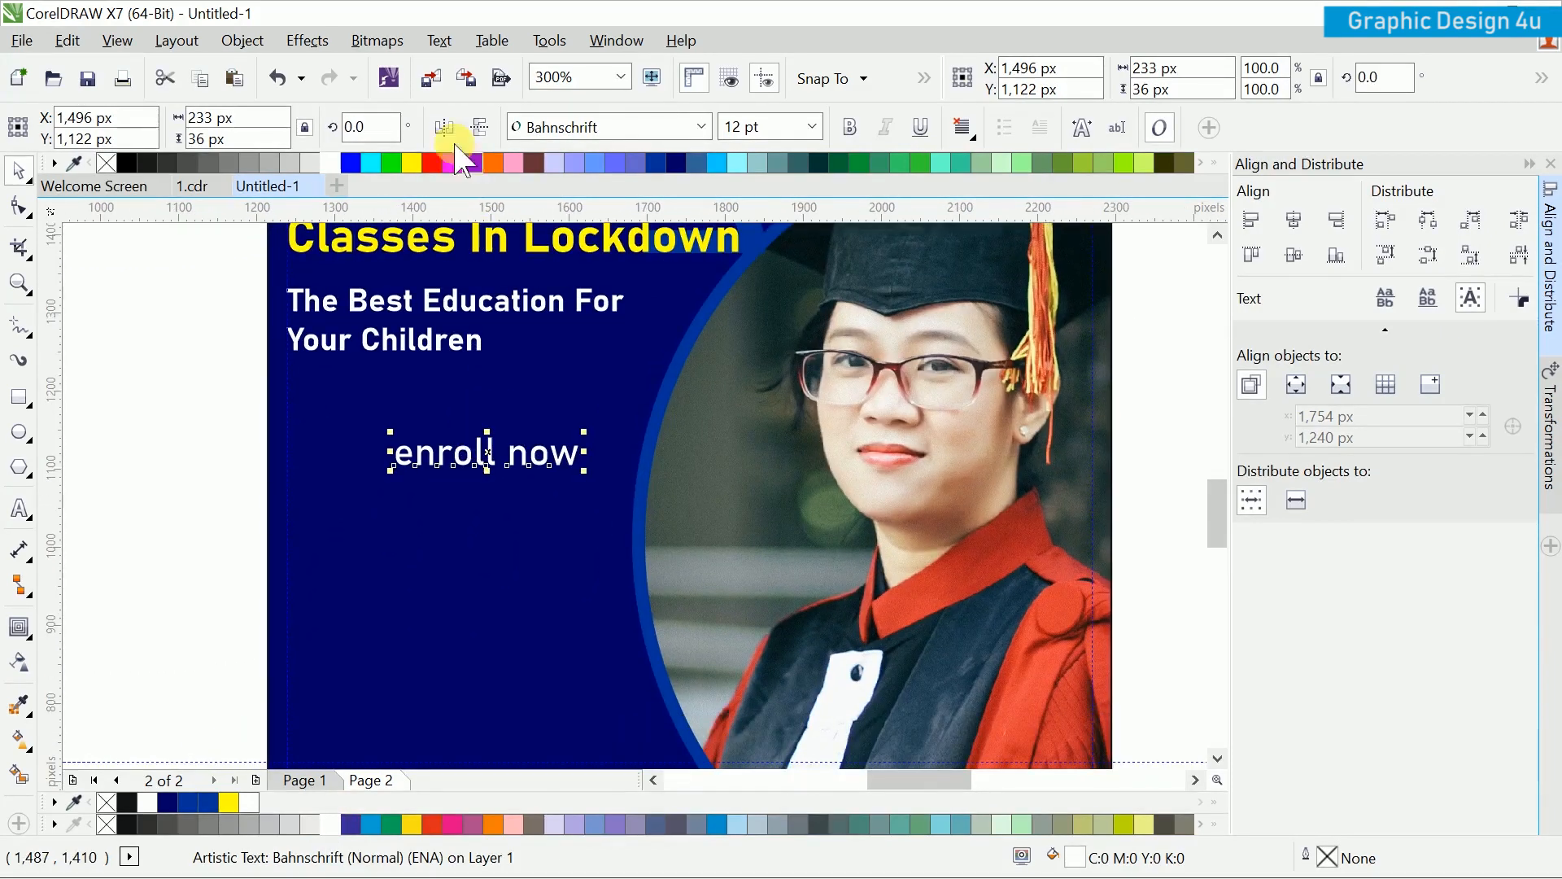
Step: Change the case of "enroll now" to uppercase
left_click(438, 40)
left_click(480, 612)
left_click(696, 421)
left_click(644, 539)
left_click(286, 524)
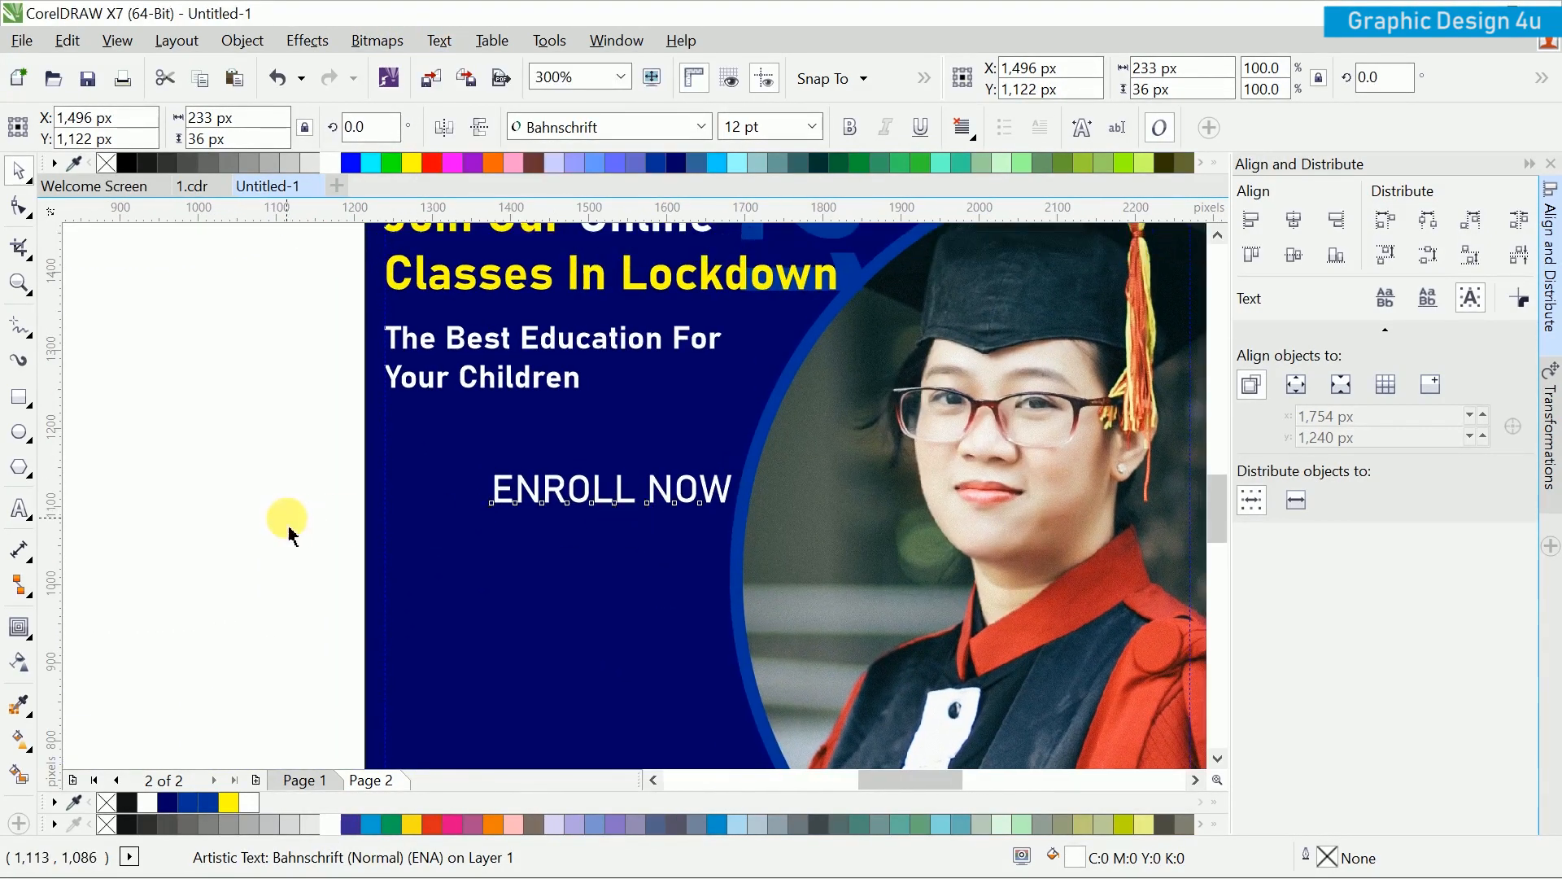
Step: Draw a rectangle about 313 by 79 px over the "ENROLL NOW" text
left_click(20, 397)
left_click_drag(442, 432, 685, 494)
key("space")
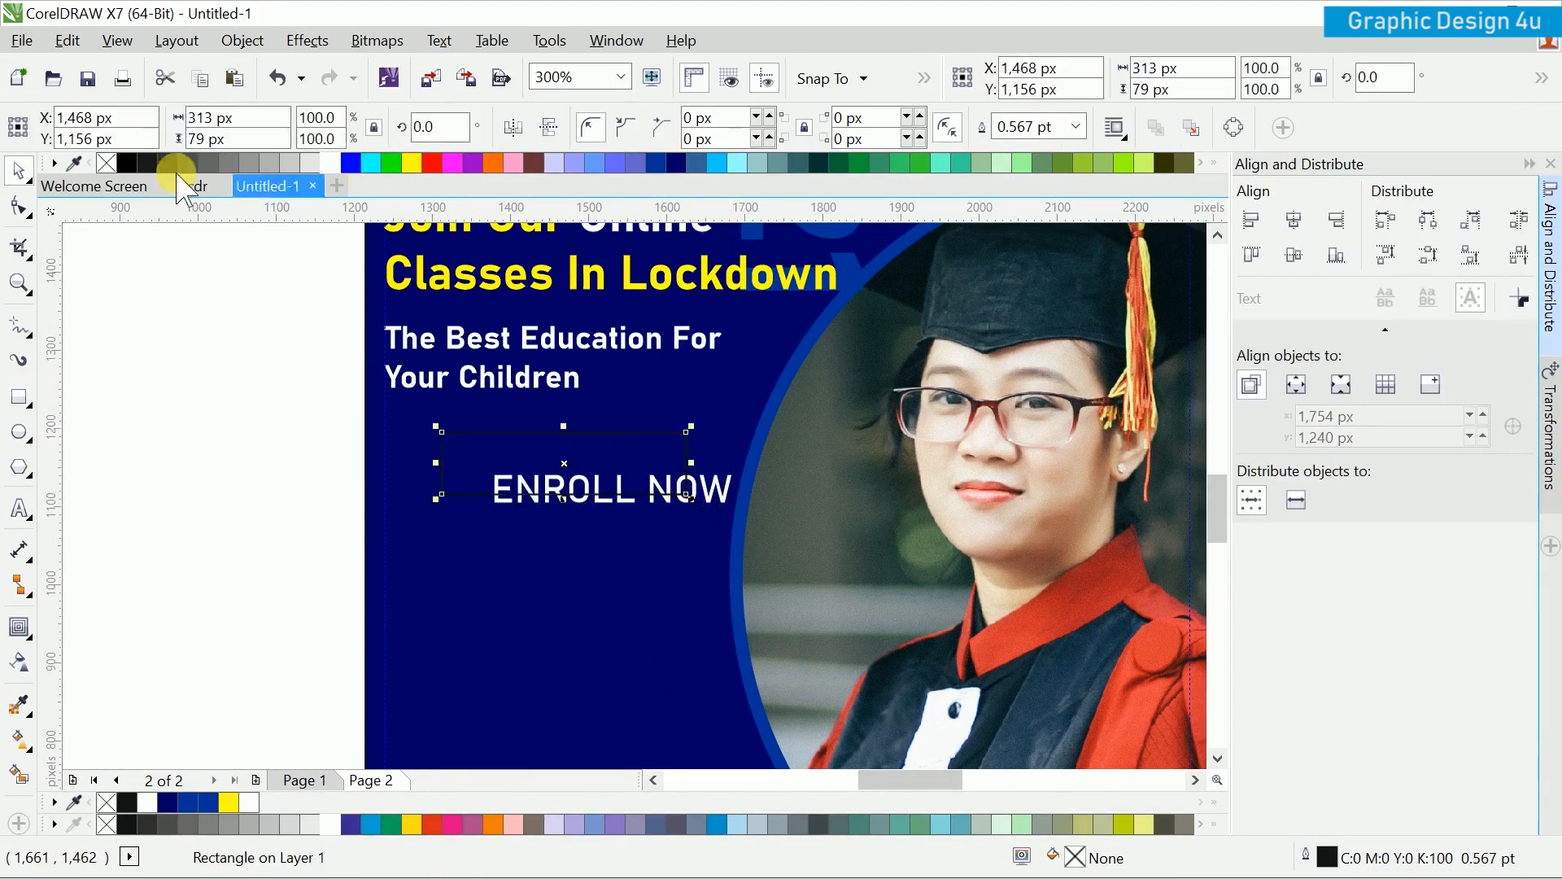
Step: Round the rectangle's corners to 40 px and give it a yellow fill with no outline
left_click(20, 208)
left_click_drag(441, 432, 621, 474)
key("space")
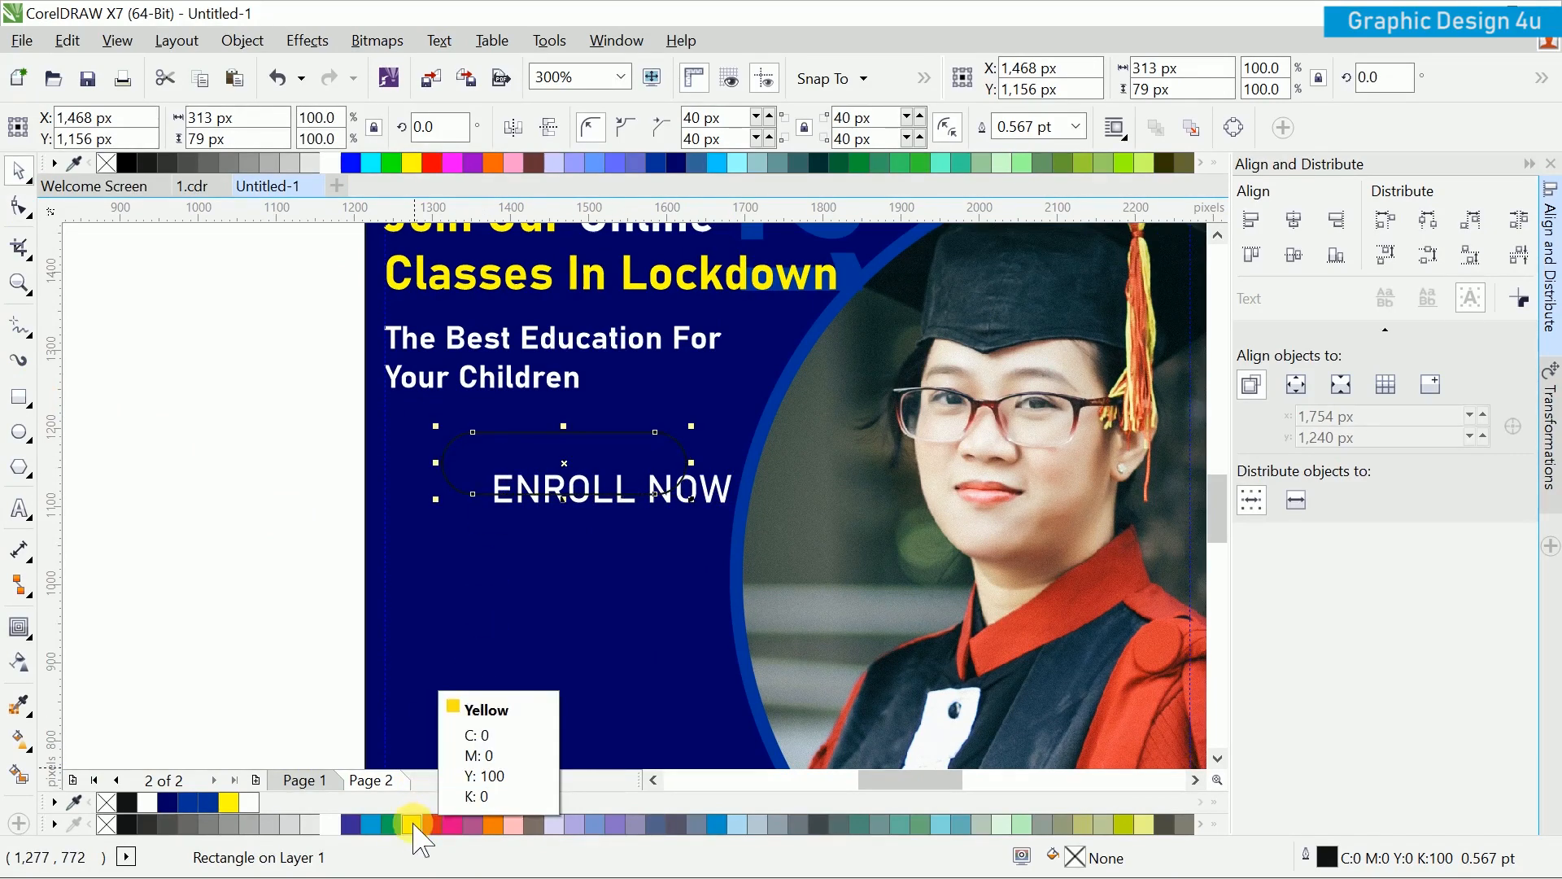
left_click(413, 163)
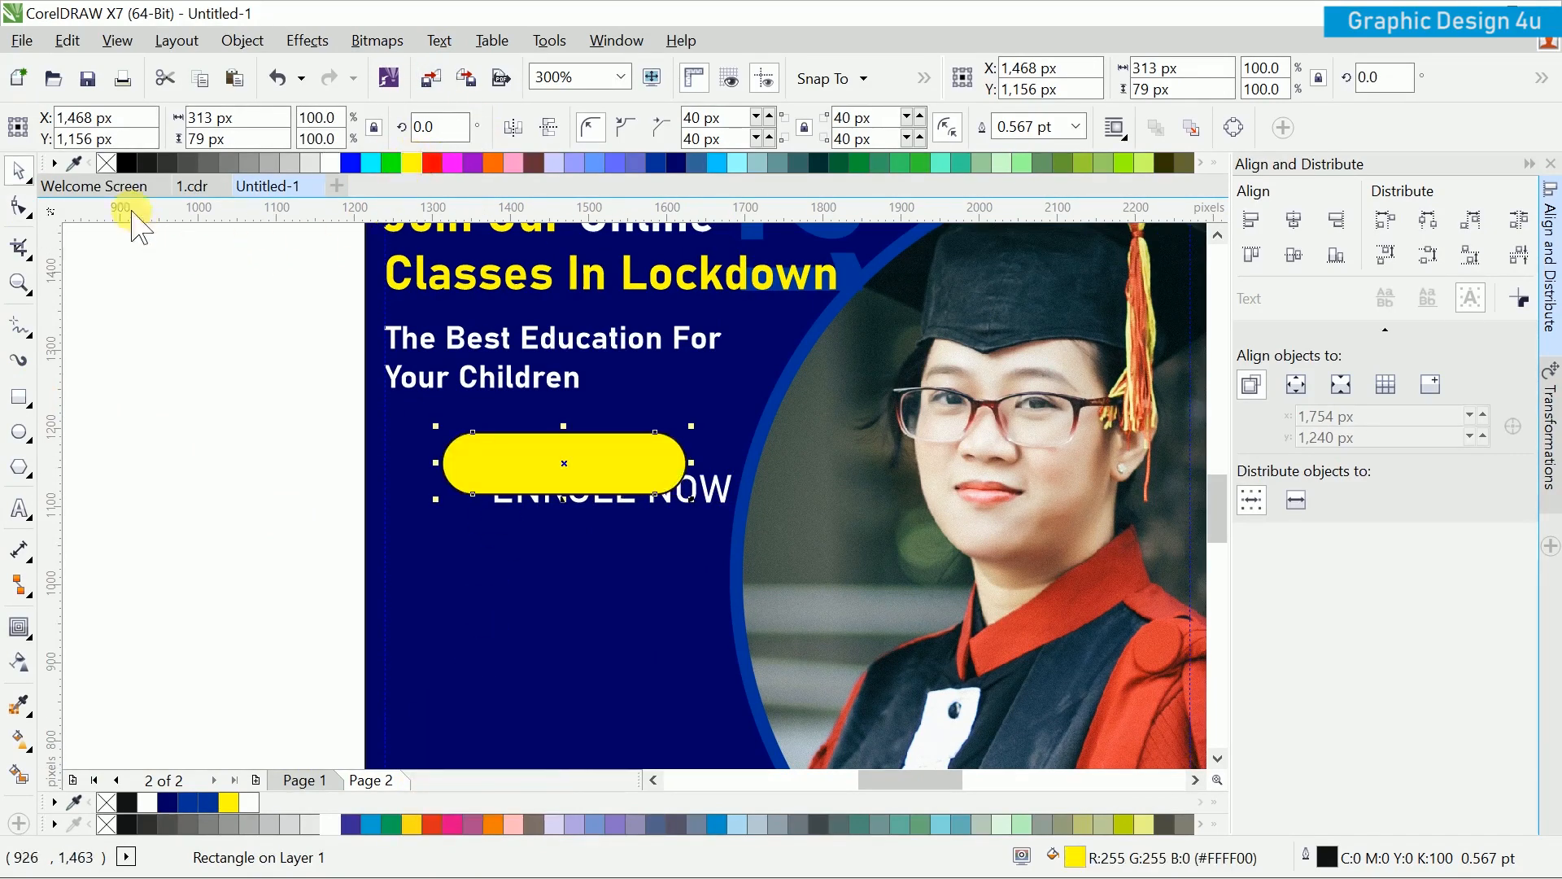
right_click(107, 162)
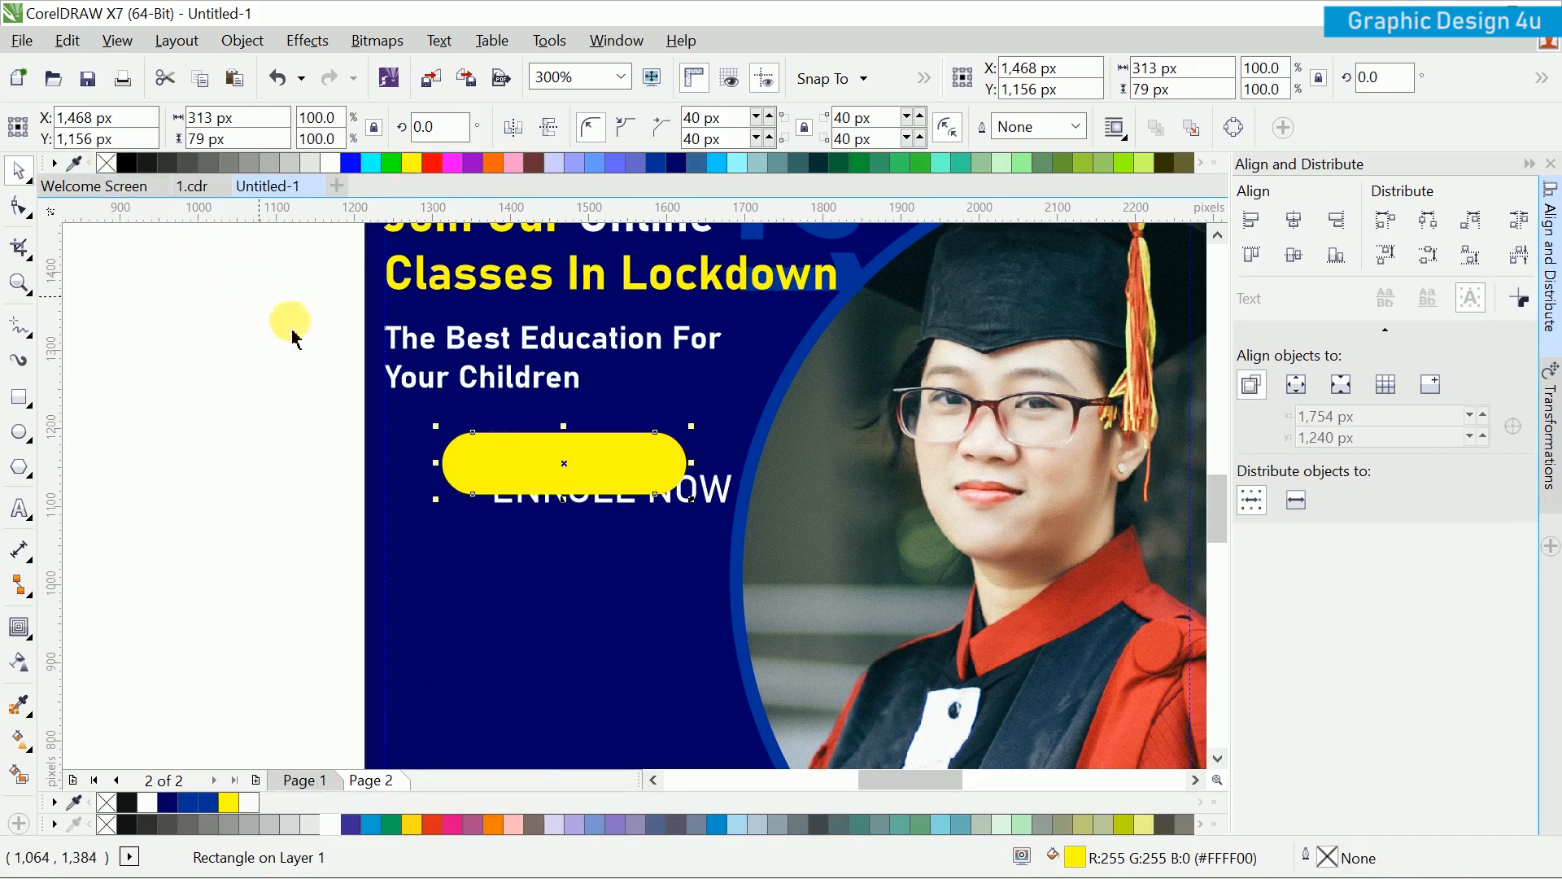
Step: Bring the "ENROLL NOW" text to the front of the page and color it black
left_click(625, 506)
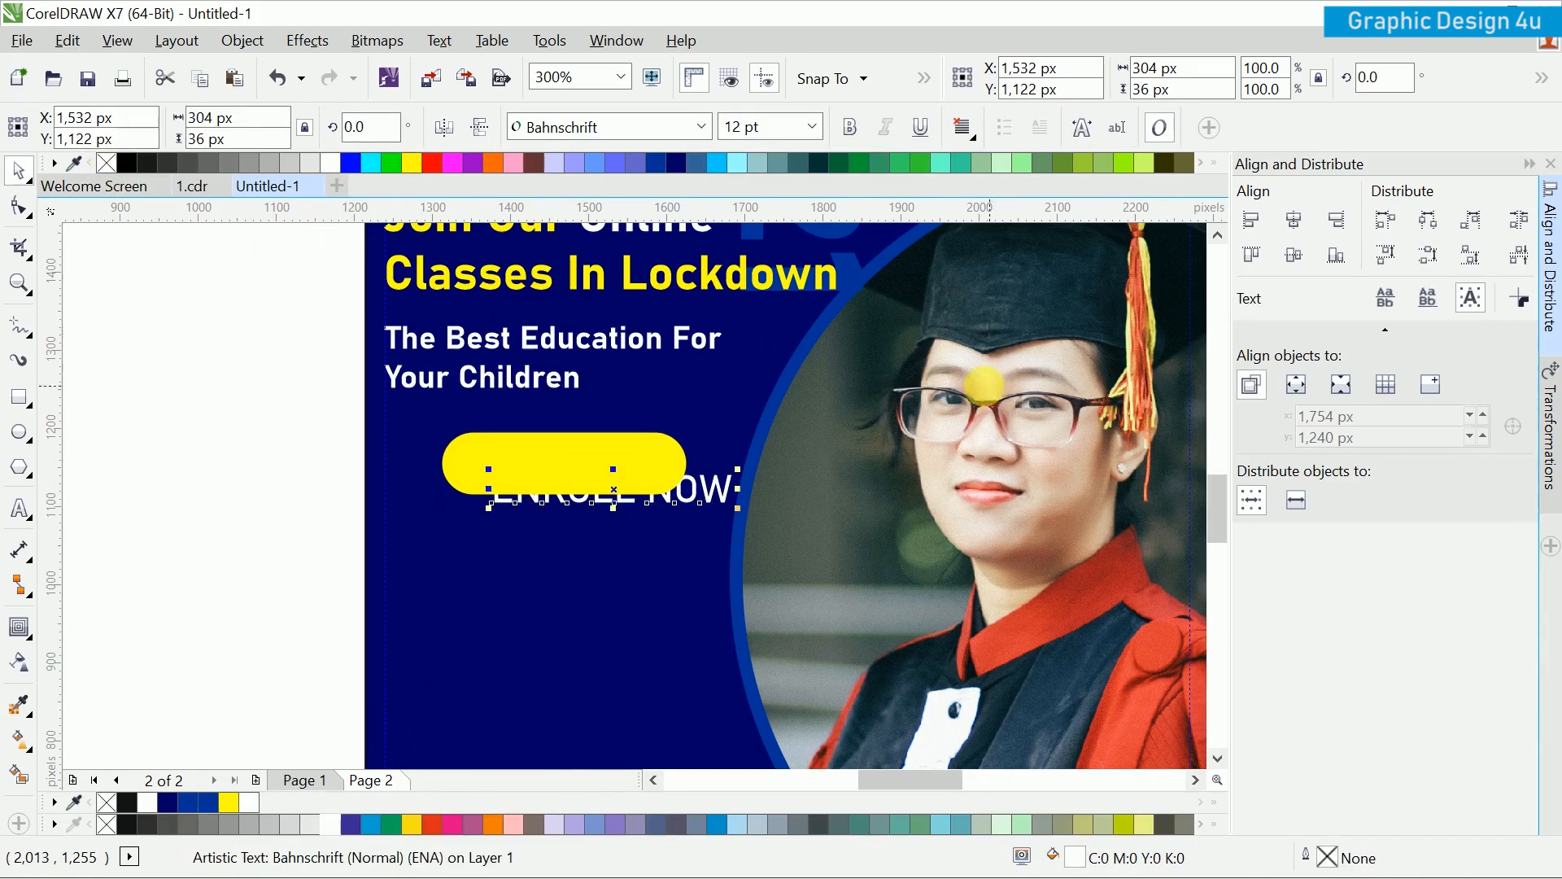
scroll(984, 382, "right", 1)
right_click(679, 498)
mouse_move(730, 667)
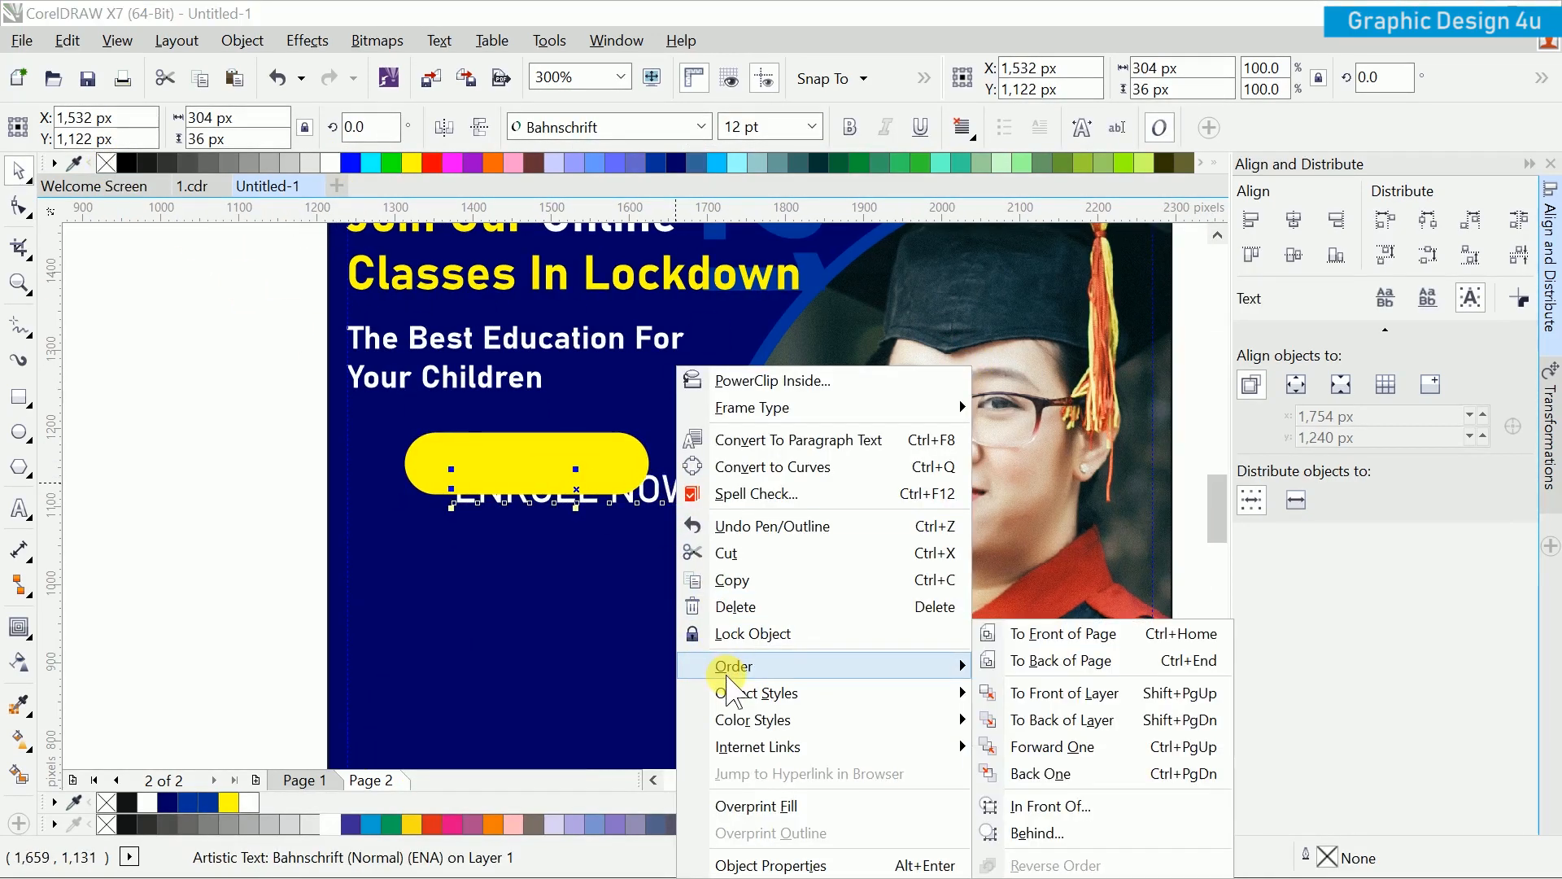
left_click(1068, 633)
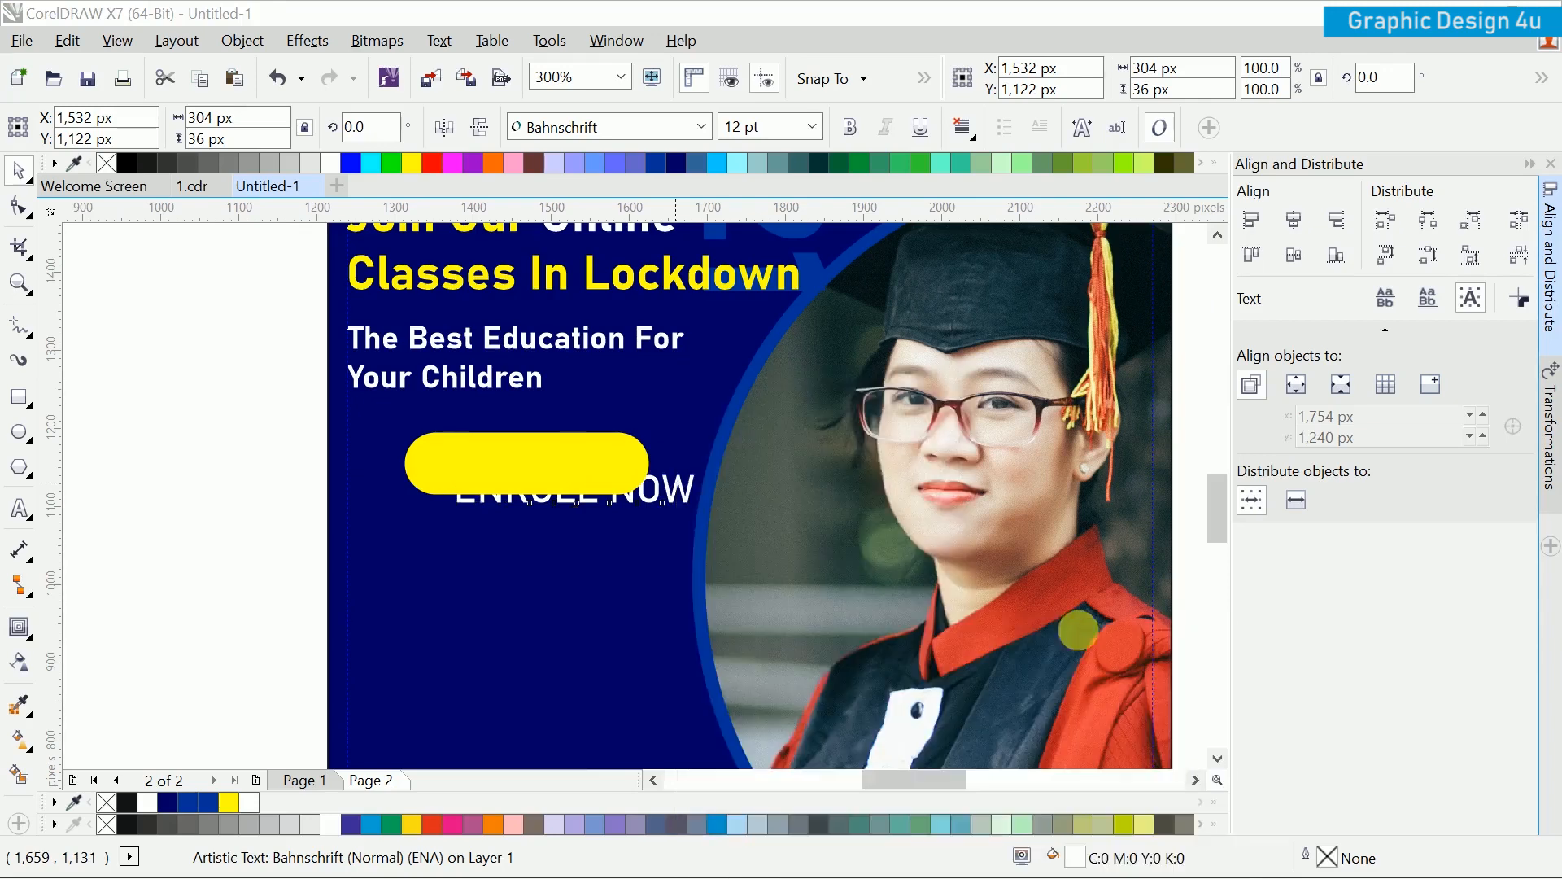
left_click(127, 165)
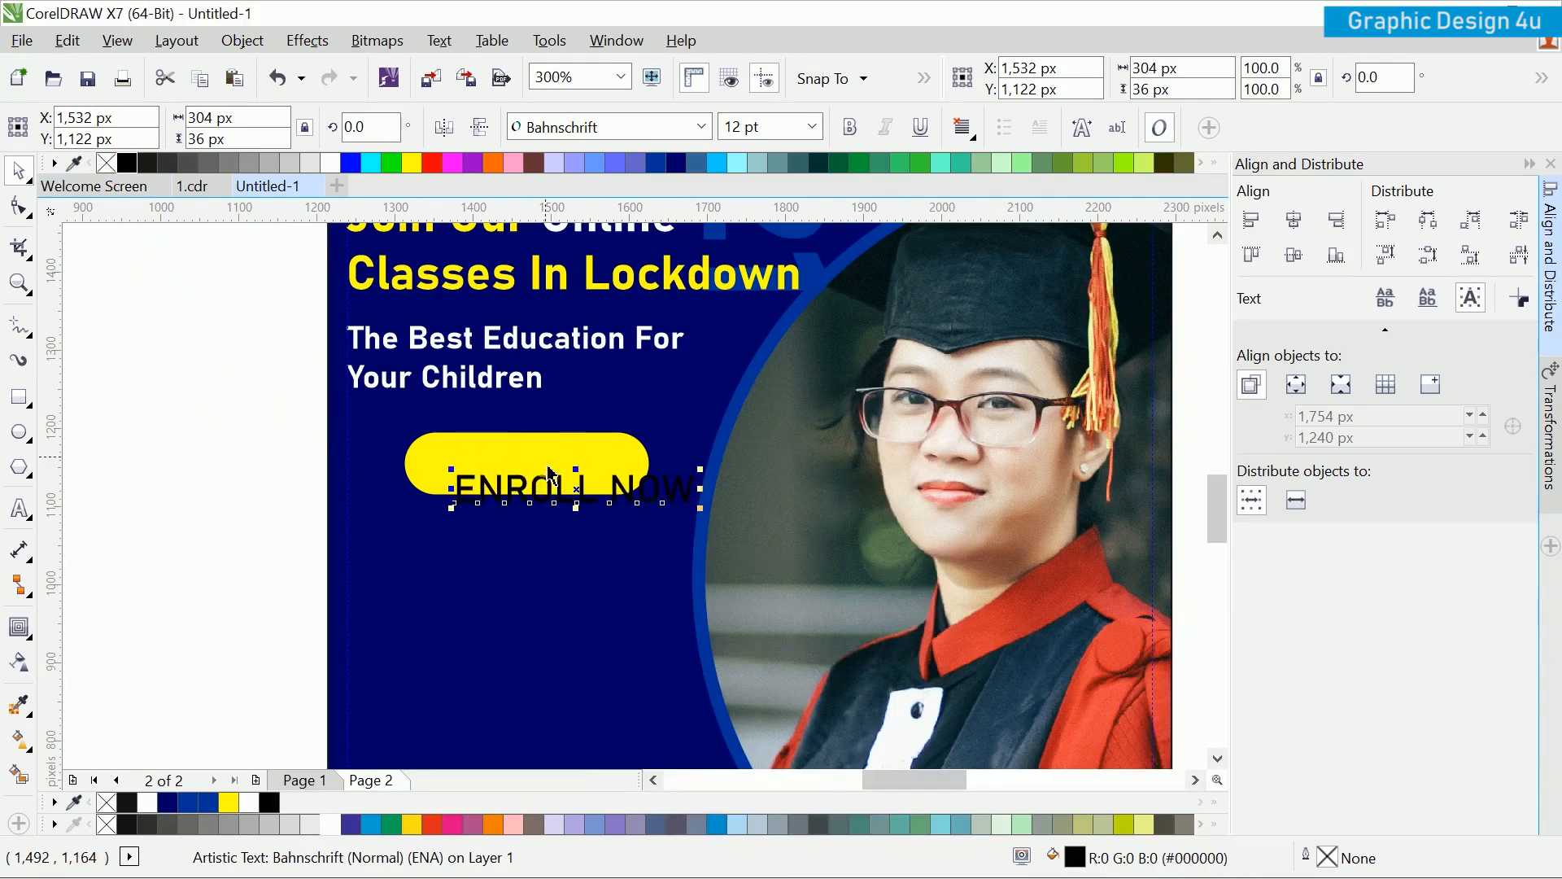
Step: Center the "ENROLL NOW" text horizontally and vertically on the yellow rounded rectangle
left_click(570, 452, "shift")
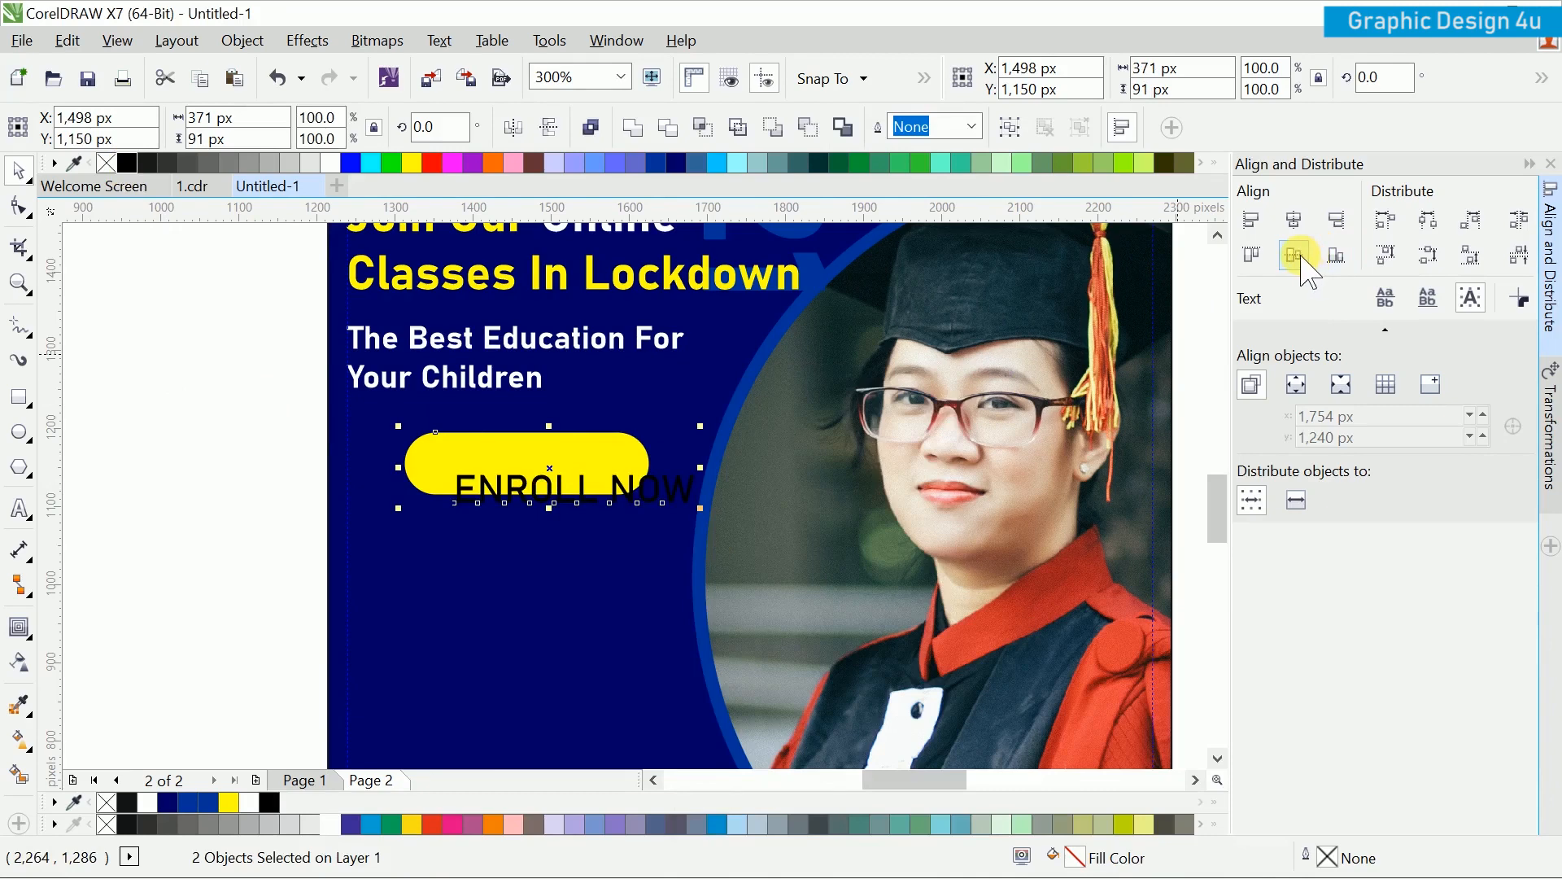
left_click(1301, 218)
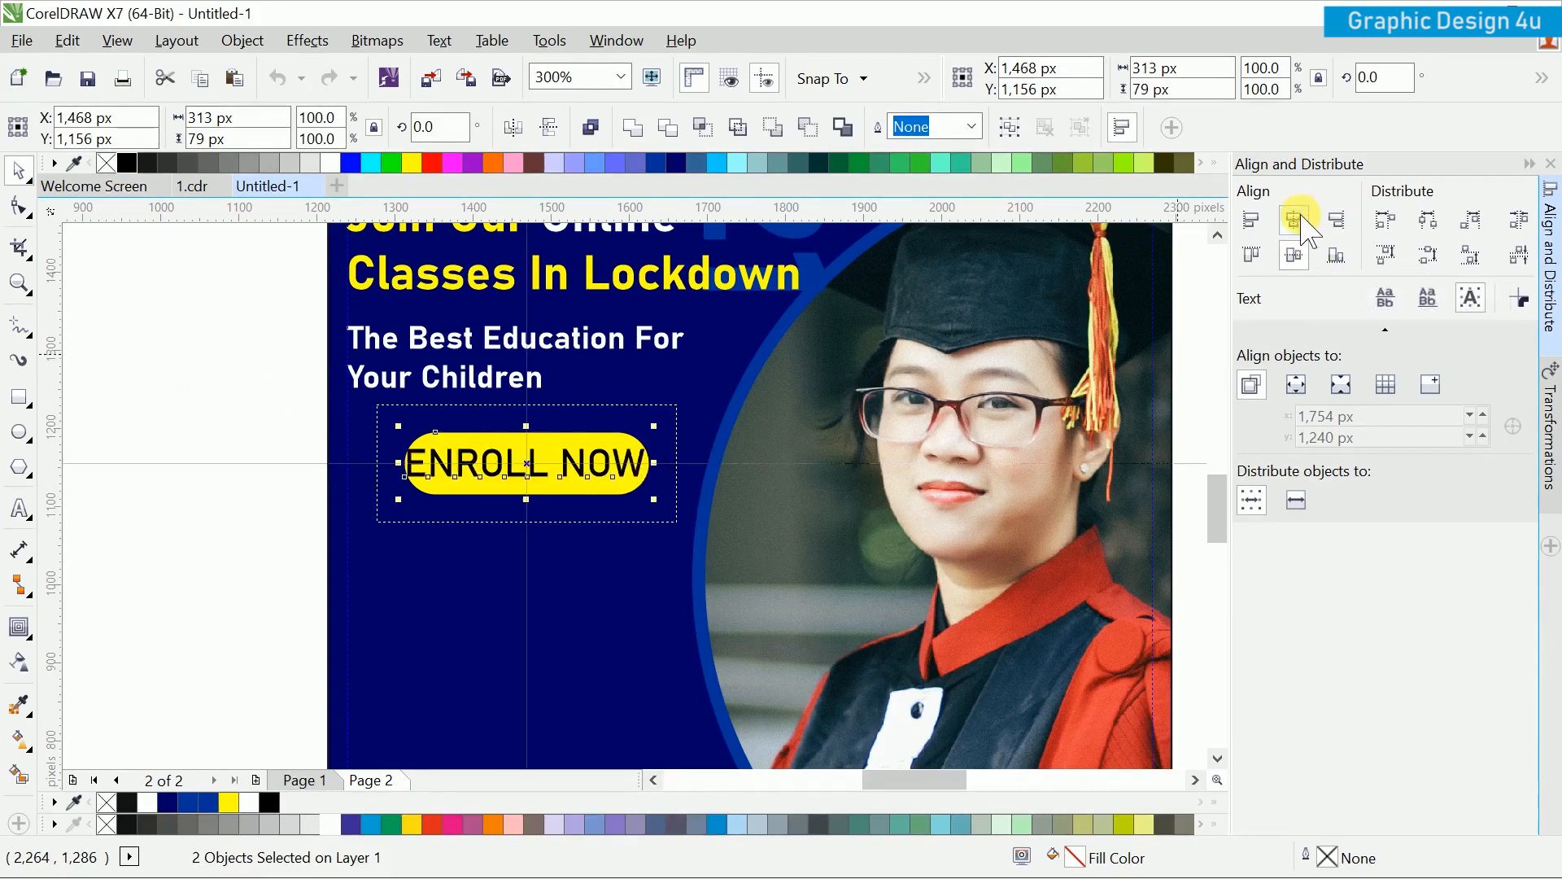
left_click(264, 500)
Step: Give the "ENROLL NOW" text centered alignment, a 9 pt size and bold style
left_click(509, 467)
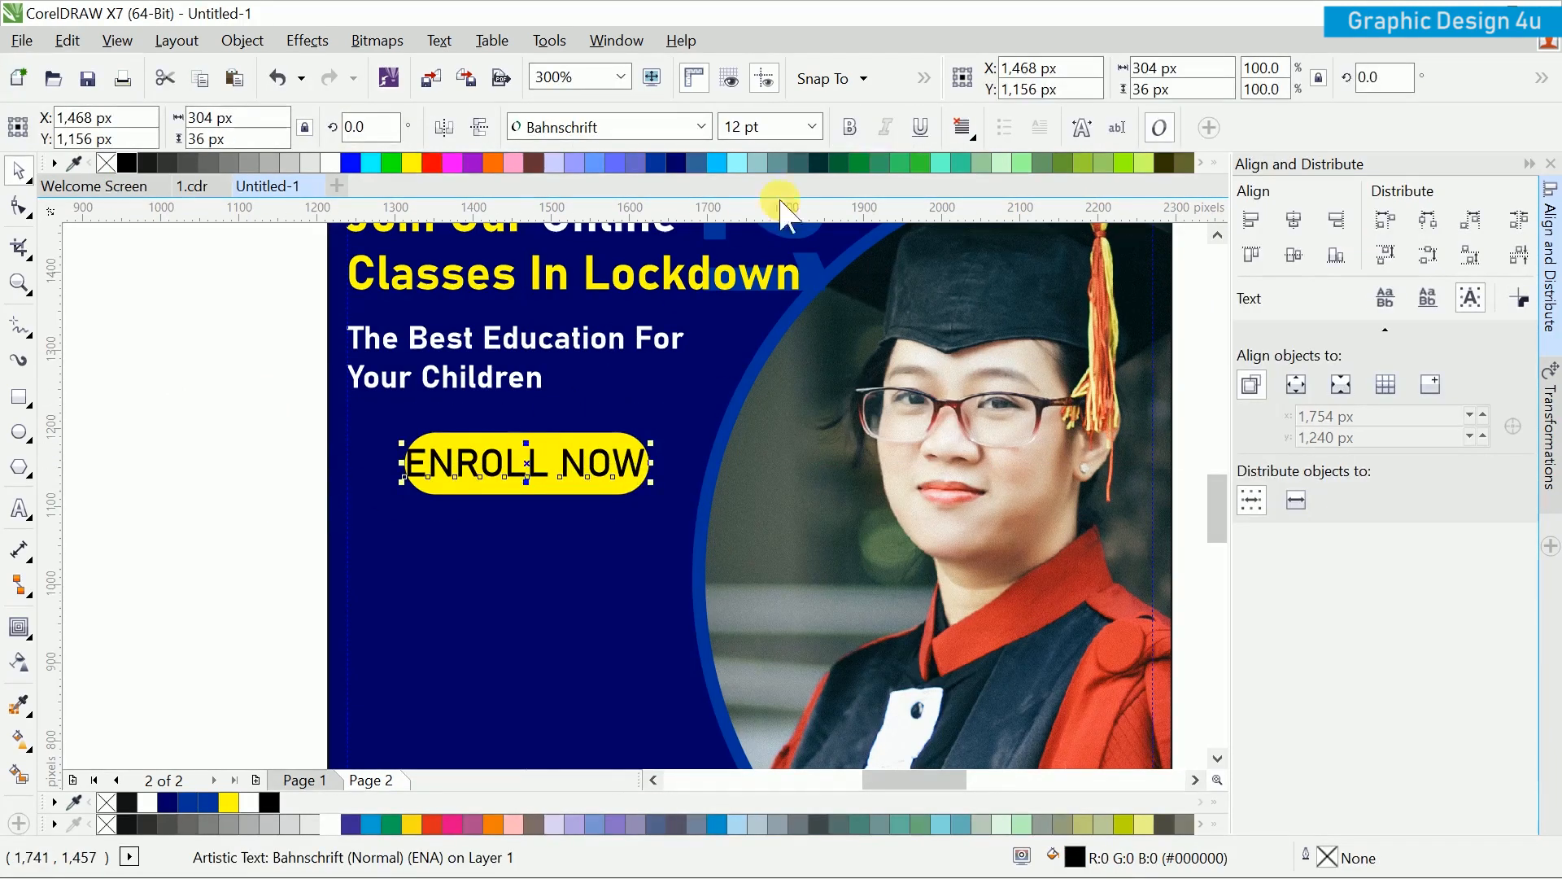
left_click(965, 120)
left_click(994, 209)
left_click(811, 126)
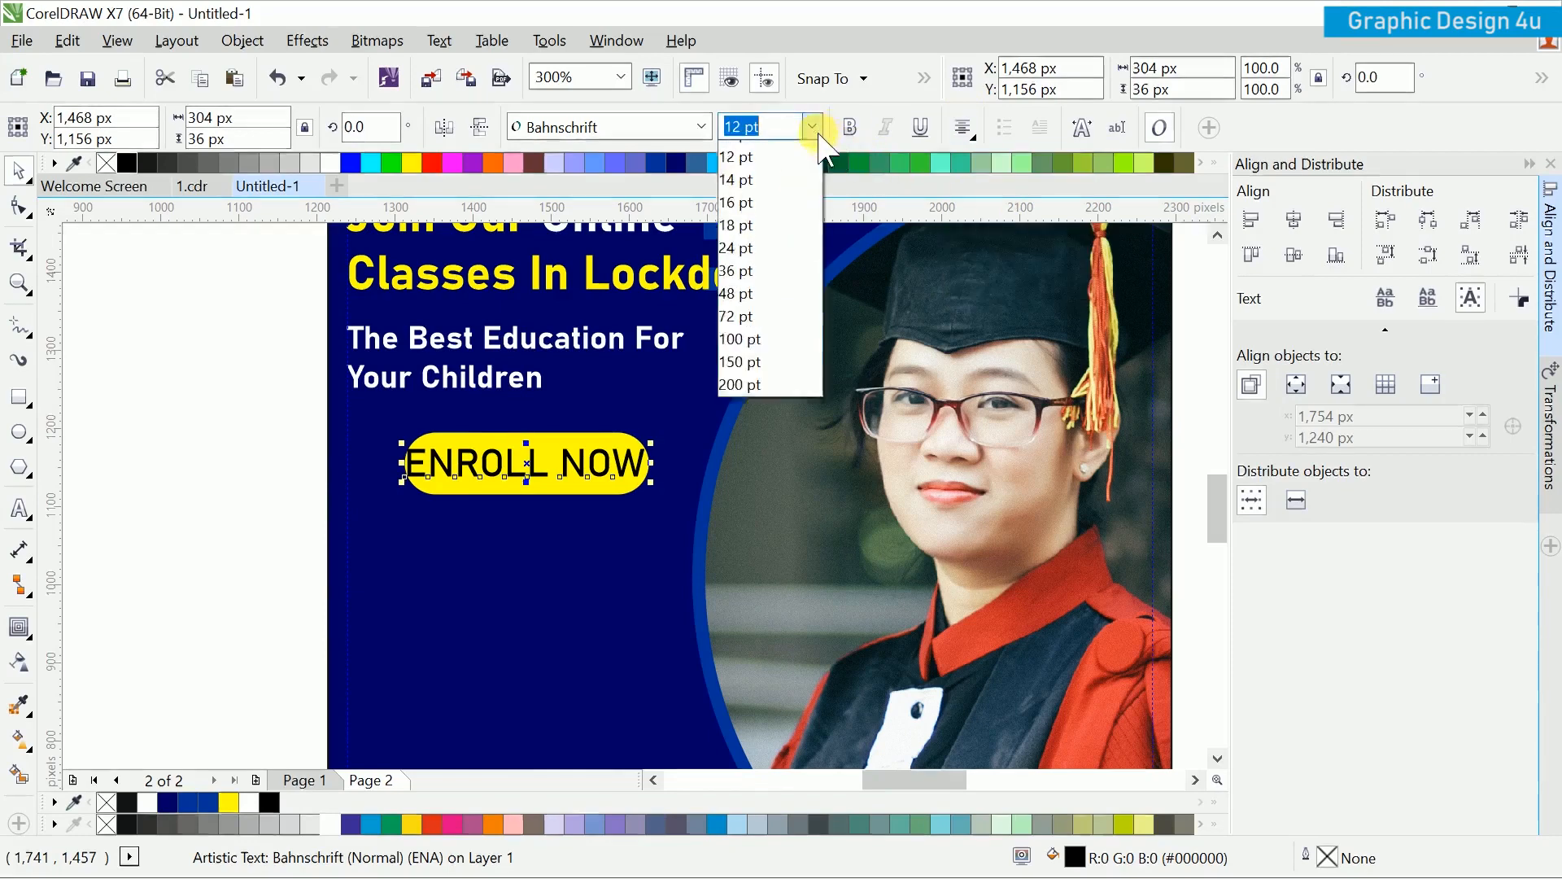
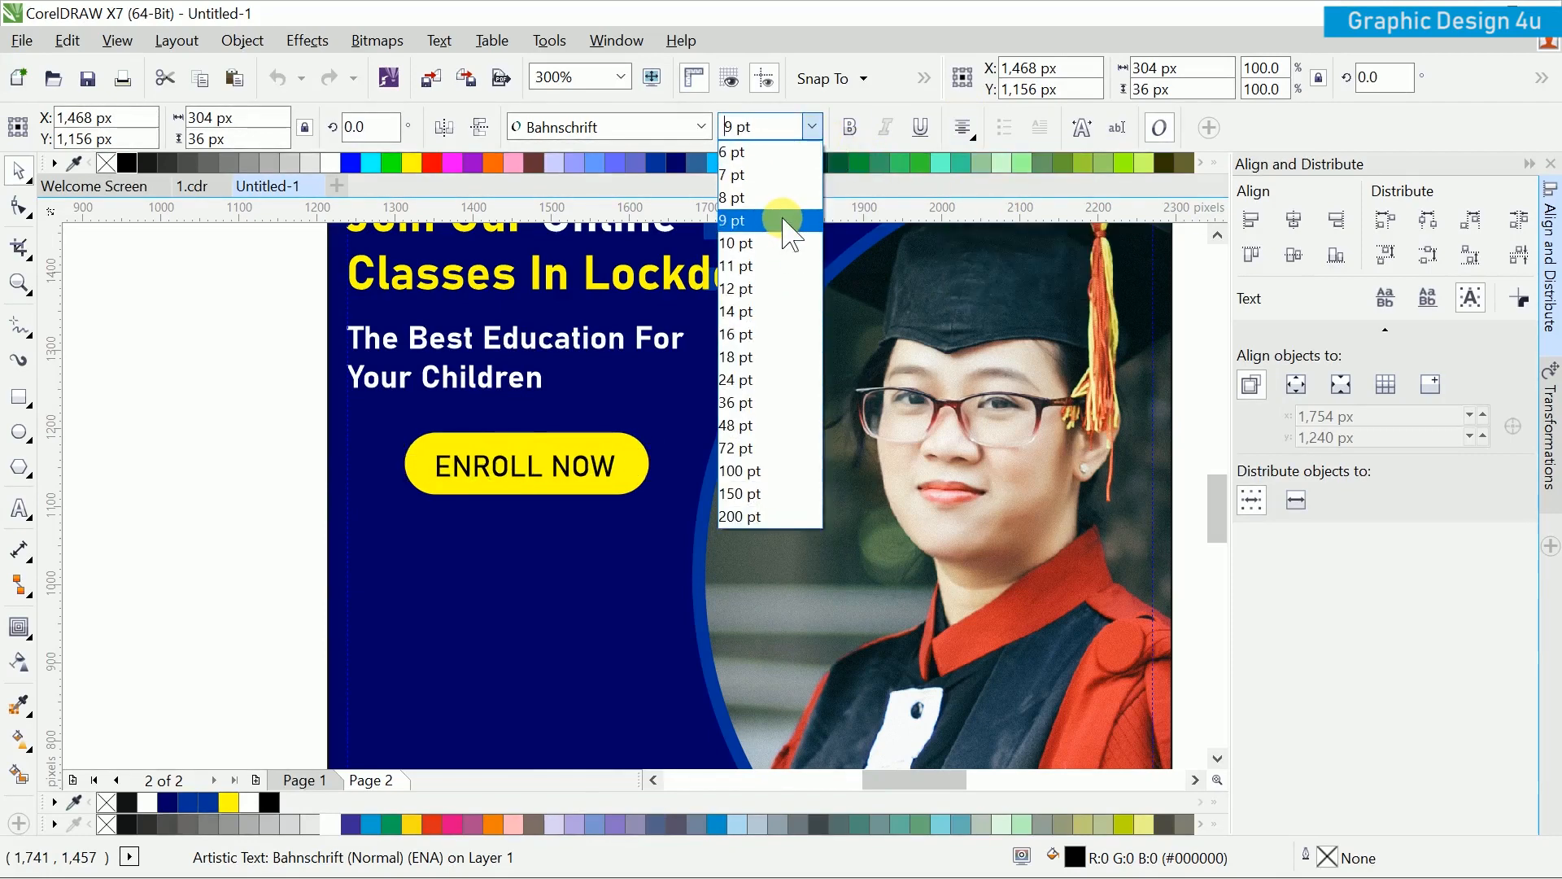
left_click(787, 234)
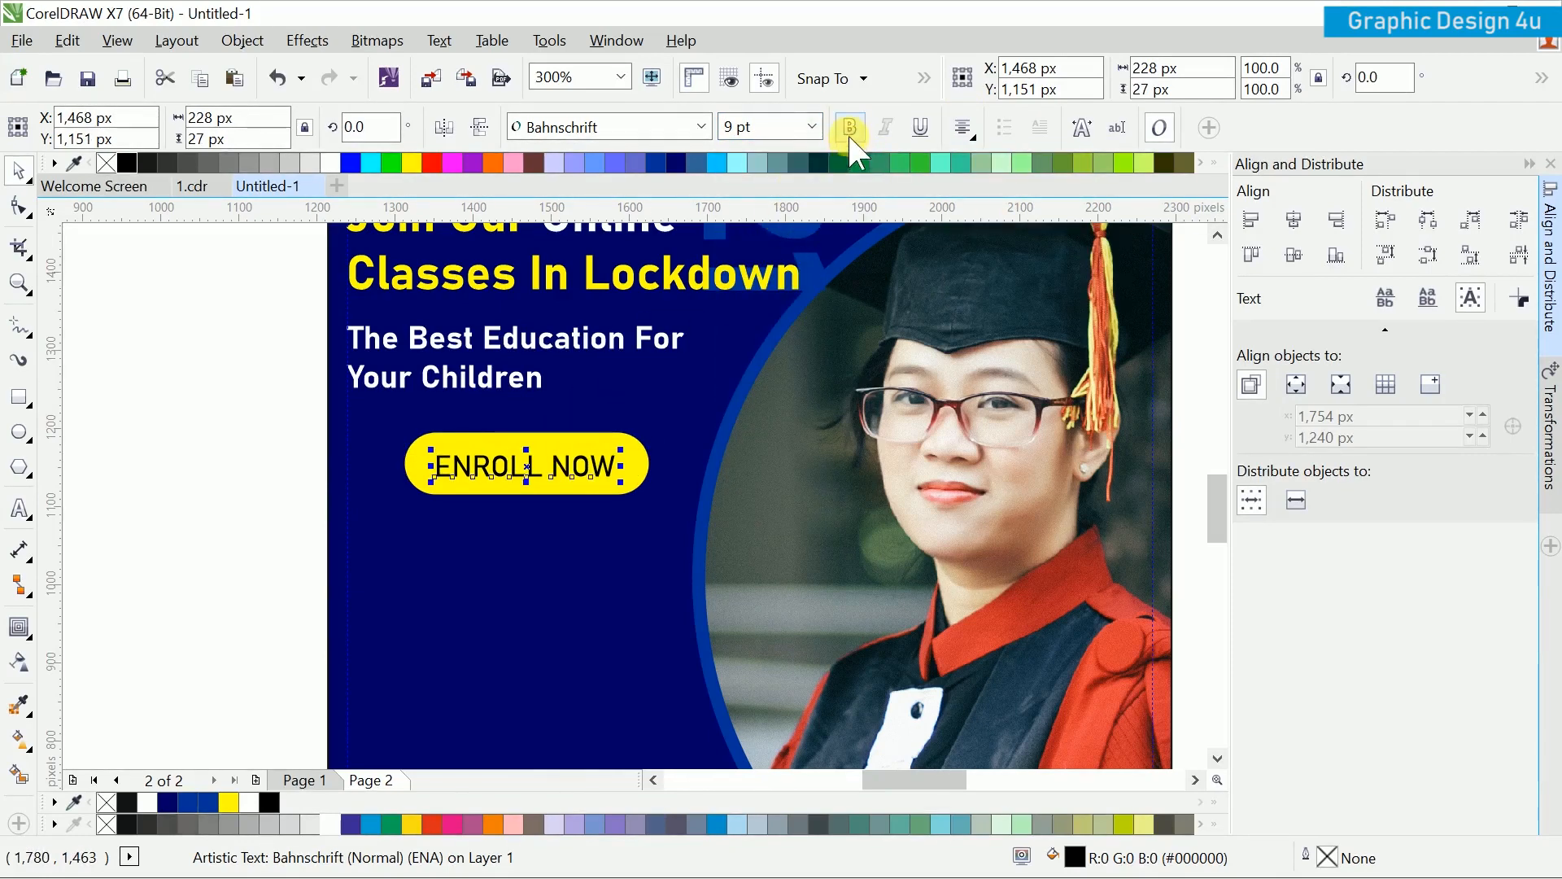
left_click(850, 129)
Step: Center the bold "ENROLL NOW" text vertically on the yellow button again
left_click(586, 433, "shift")
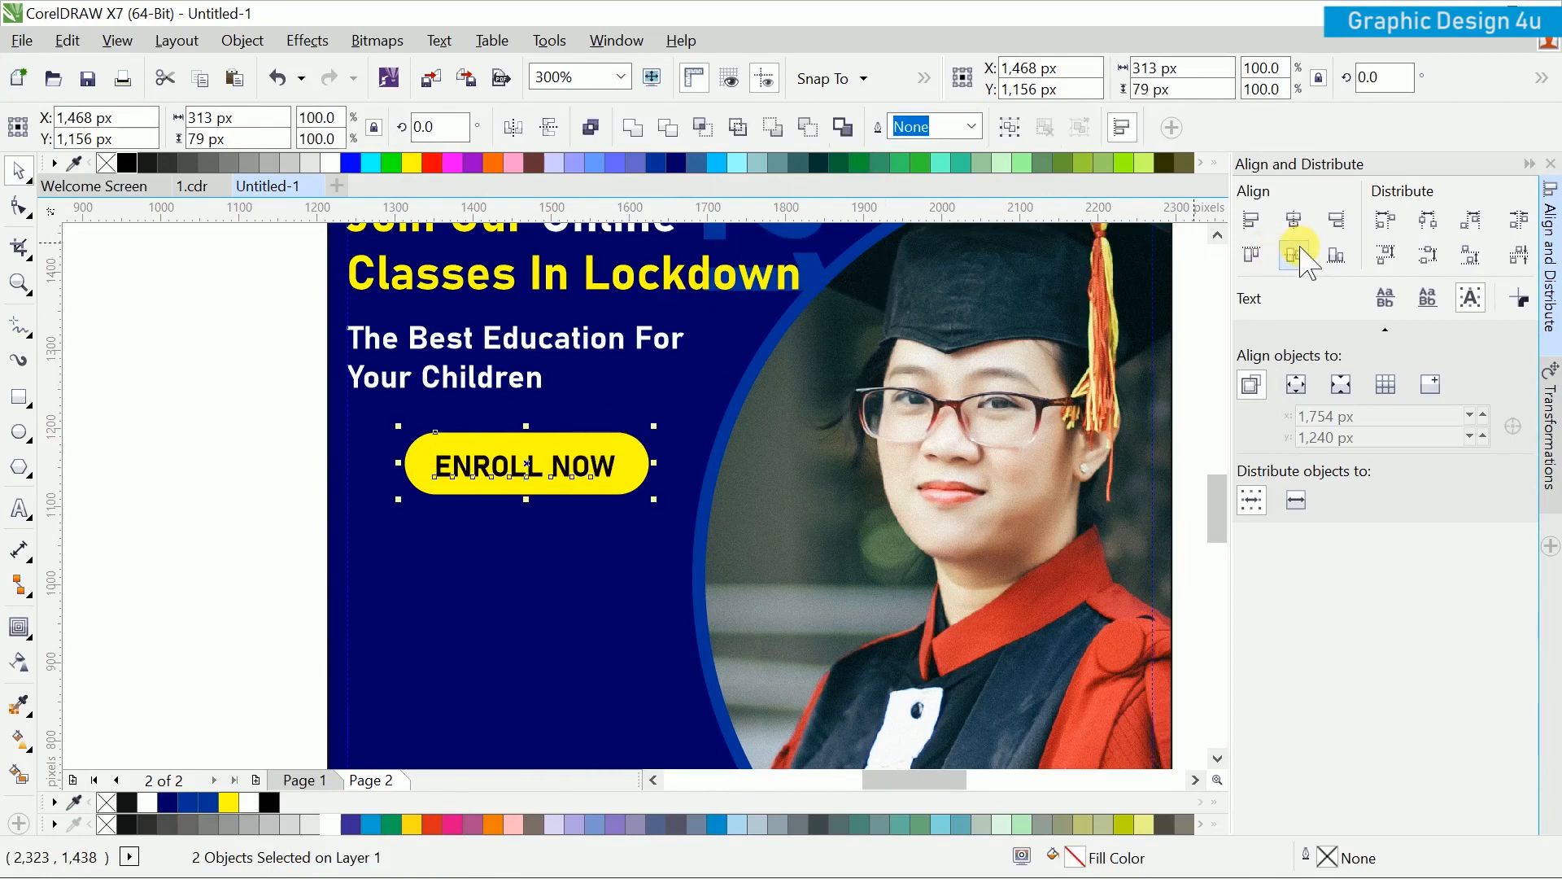
left_click(1294, 254)
left_click(421, 511)
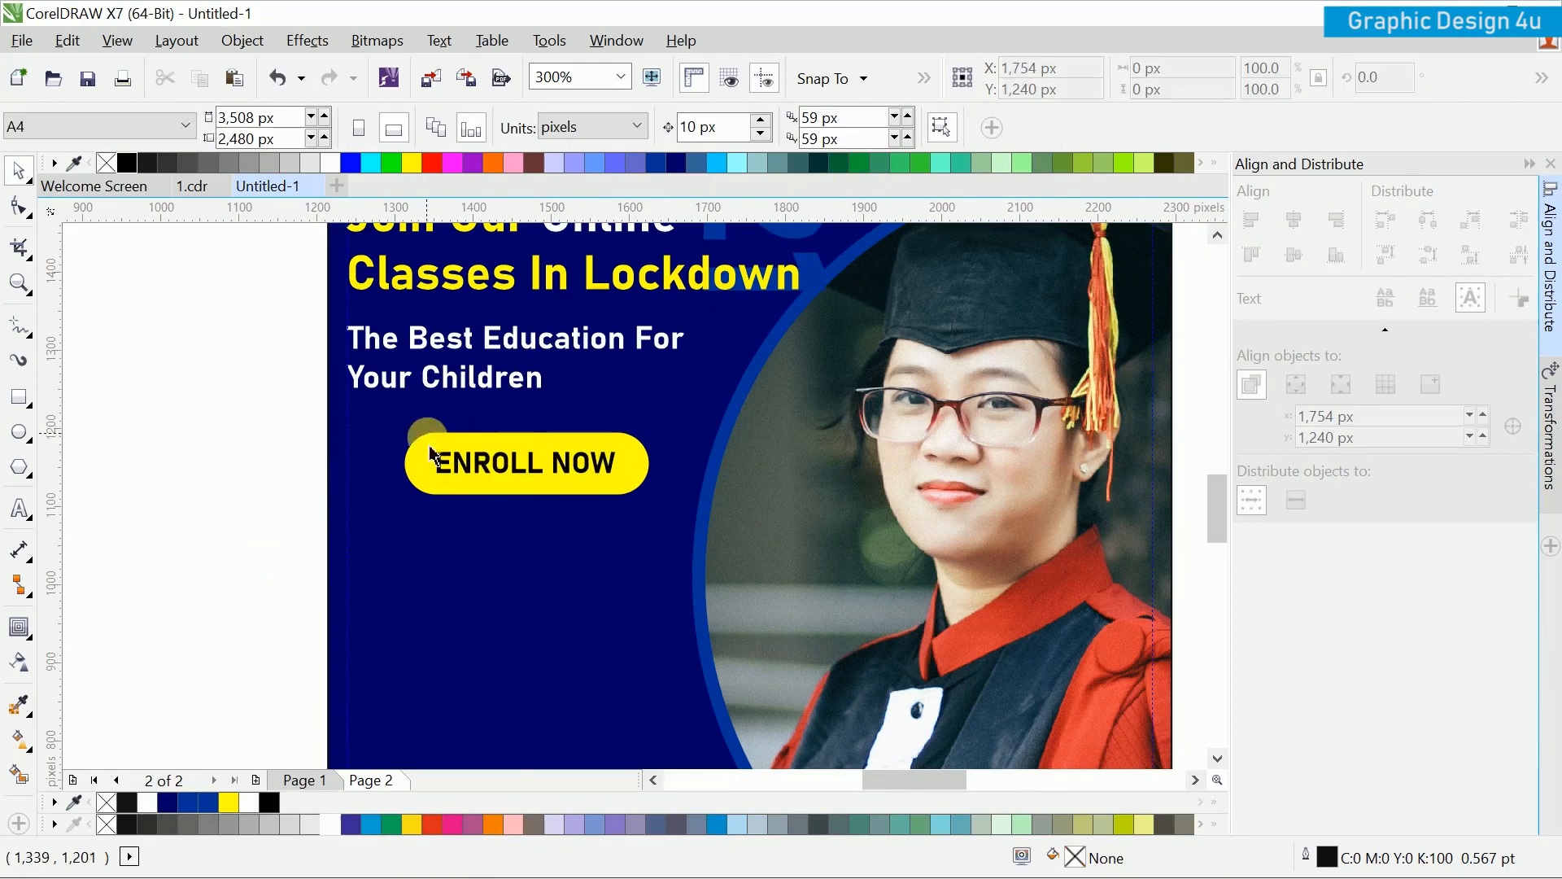
Step: Scale the yellow button and its "ENROLL NOW" text down together and place them just below "Your Children"
scroll(427, 444, "down", 2)
scroll(578, 502, "up", 3)
left_click_drag(687, 442, 876, 683)
scroll(890, 698, "down", 1)
left_click_drag(693, 629, 654, 583)
scroll(693, 603, "down", 3)
scroll(575, 594, "up", 1)
left_click(594, 612)
left_click_drag(754, 589, 576, 532)
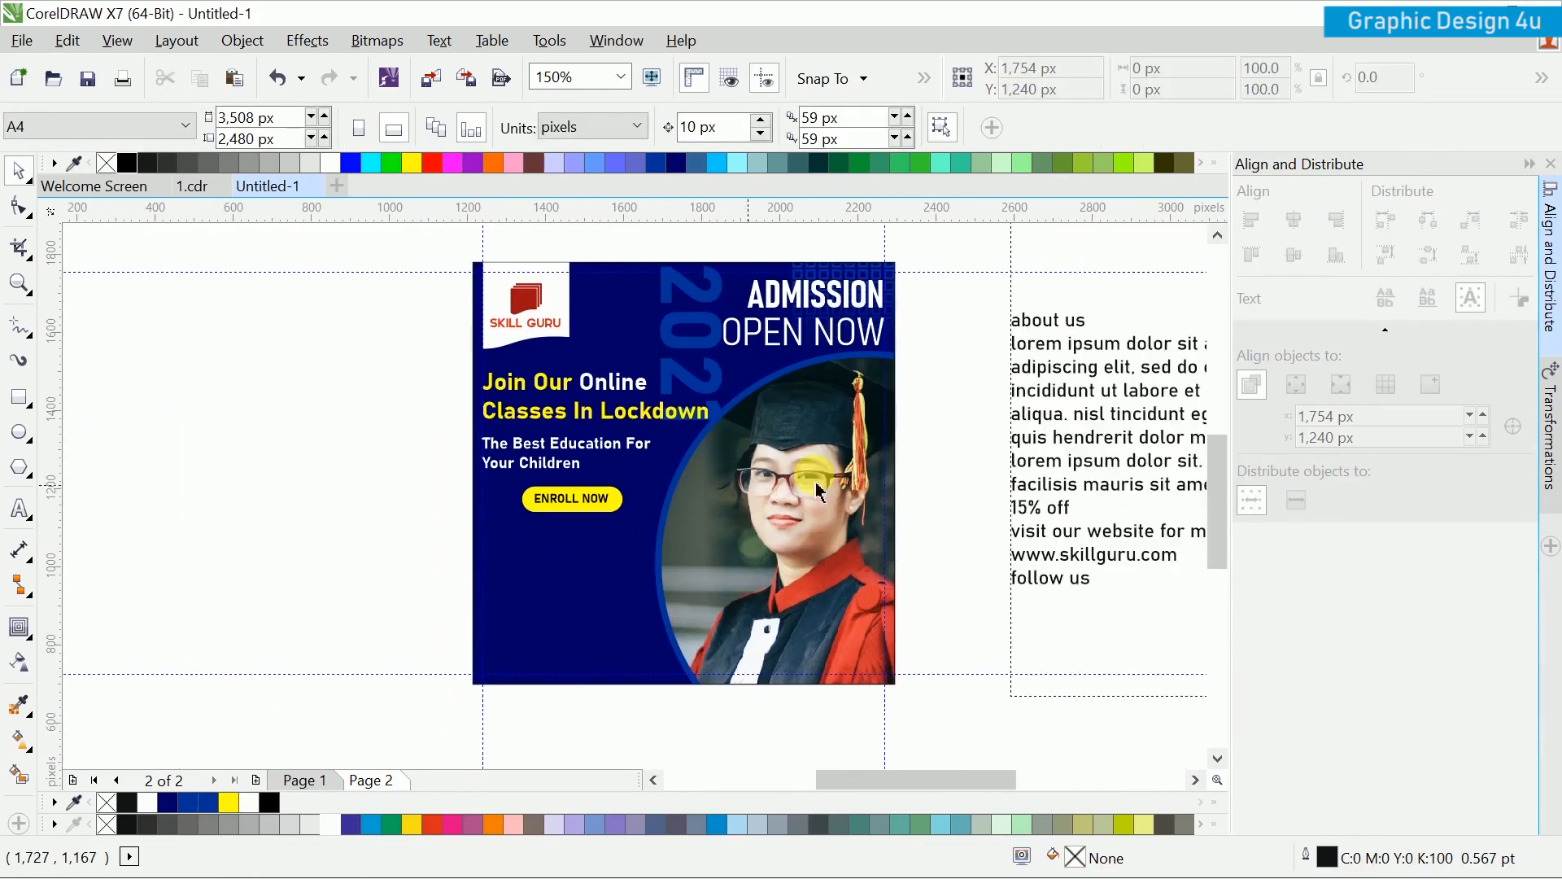
Step: Move "about us" out of the paragraph text into separate artistic text below the "ENROLL NOW" button
left_click_drag(909, 426, 809, 418)
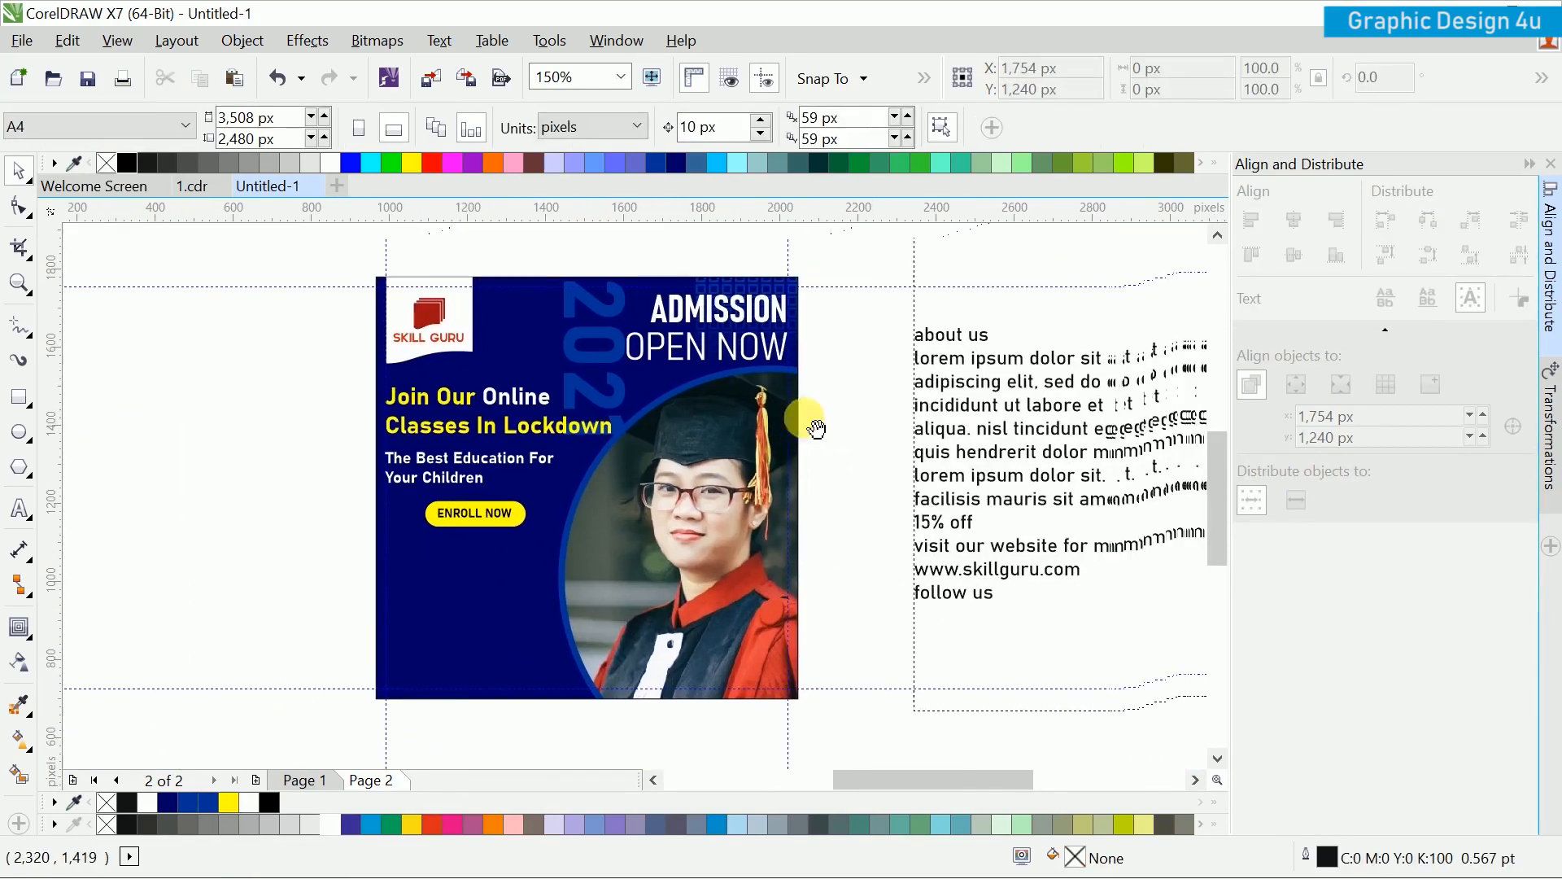
left_click(993, 352)
scroll(809, 410, "up", 1)
scroll(530, 436, "down", 1)
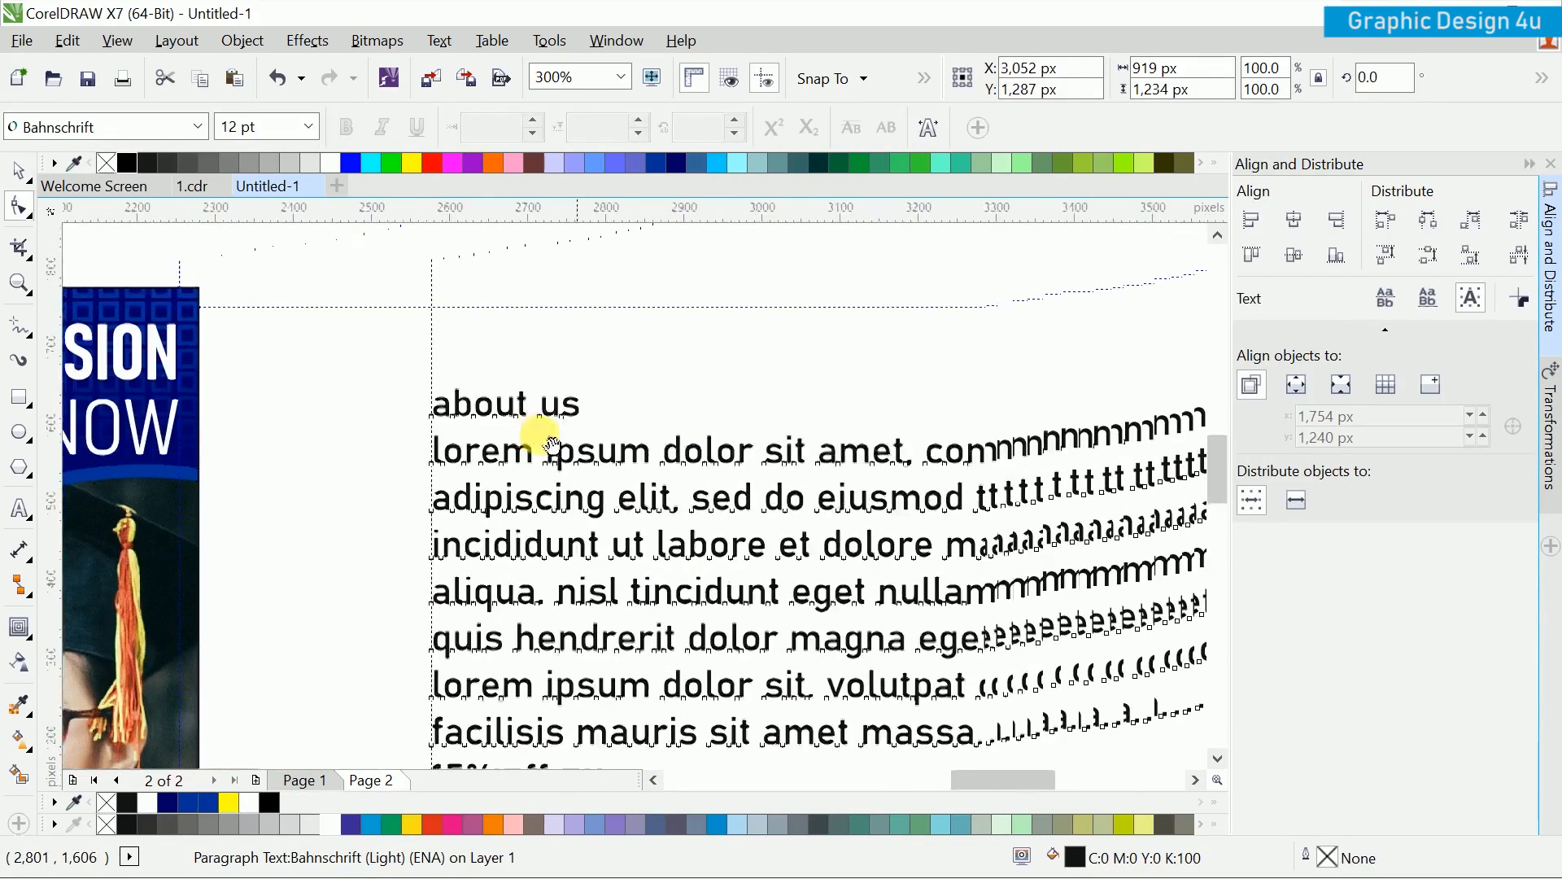
double_click(574, 476)
left_click_drag(575, 476, 705, 515)
left_click_drag(524, 478, 911, 374)
scroll(520, 536, "up", 1)
left_click(511, 526)
type("about us")
key("ctrl+space")
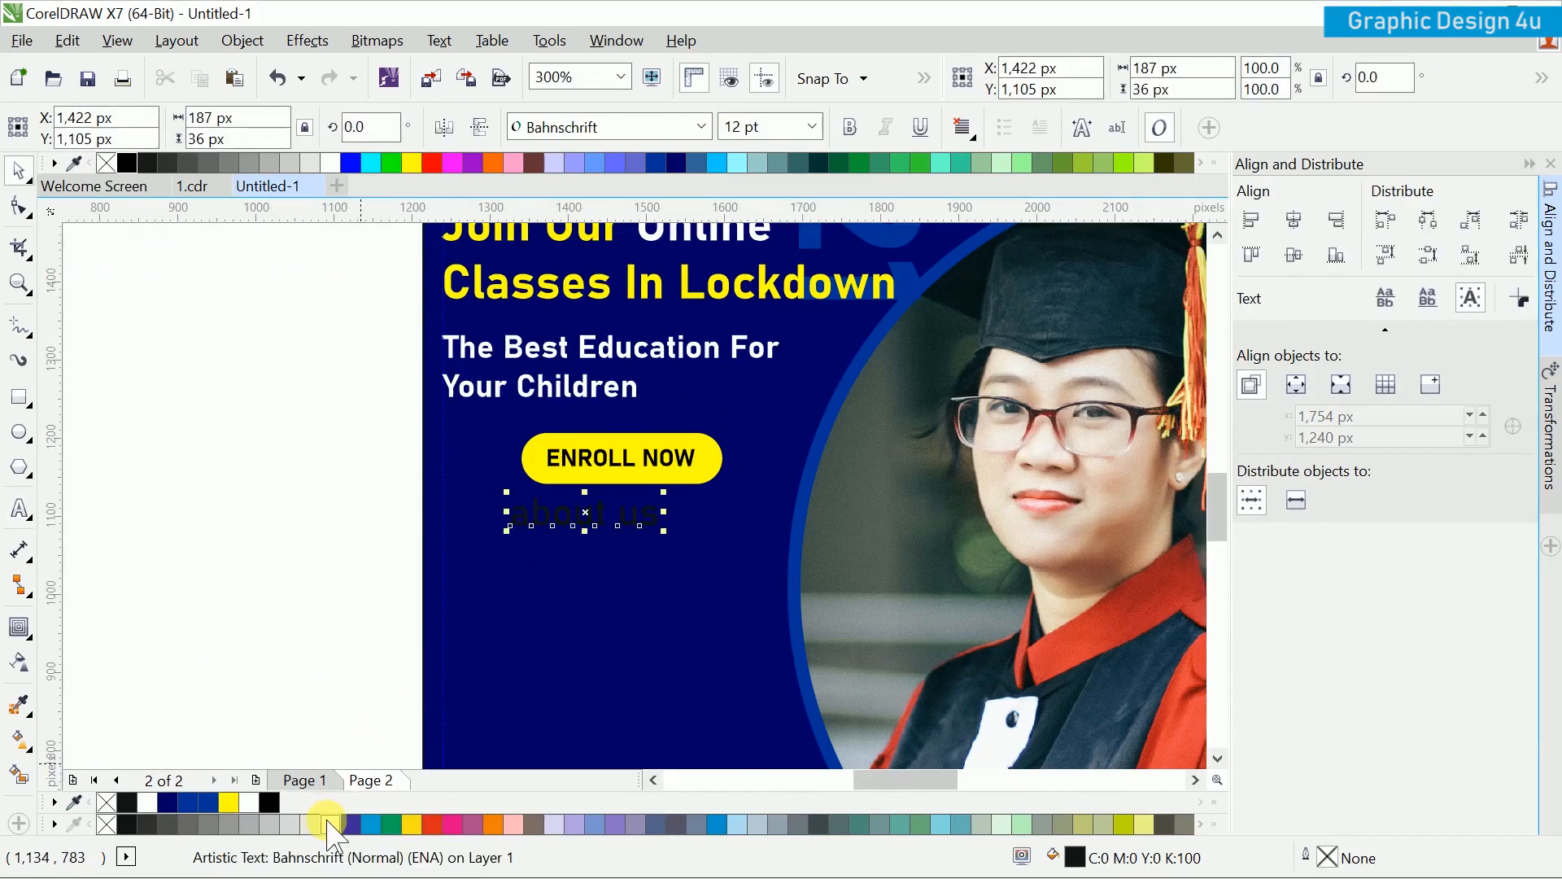
Step: Color the "about us" text yellow and capitalize its first letter to read "About us"
left_click(332, 161)
left_click_drag(585, 582, 648, 571)
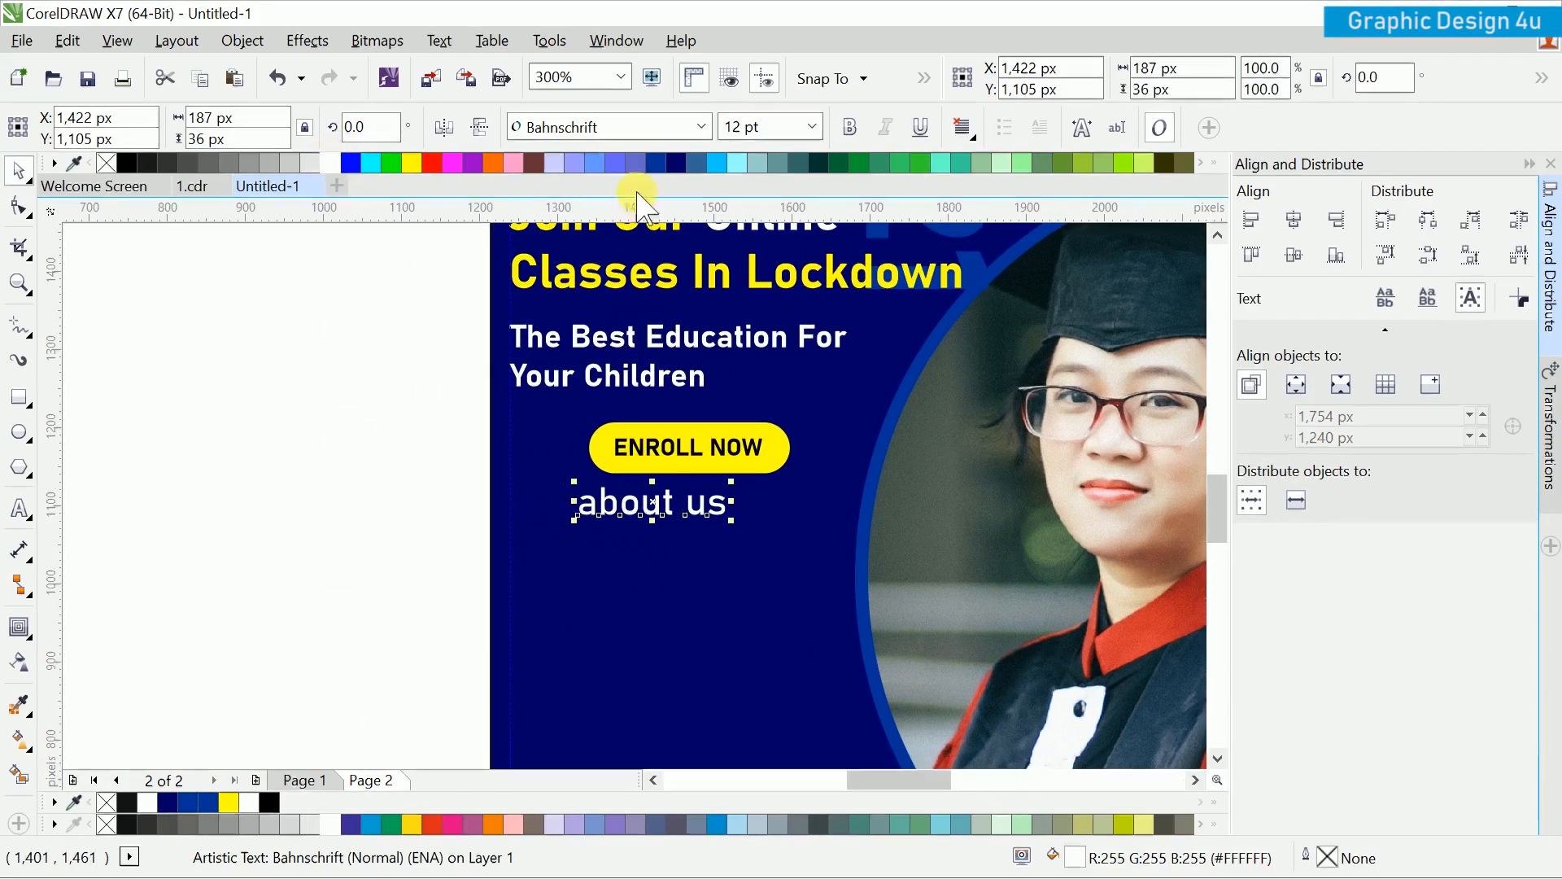
left_click(415, 162)
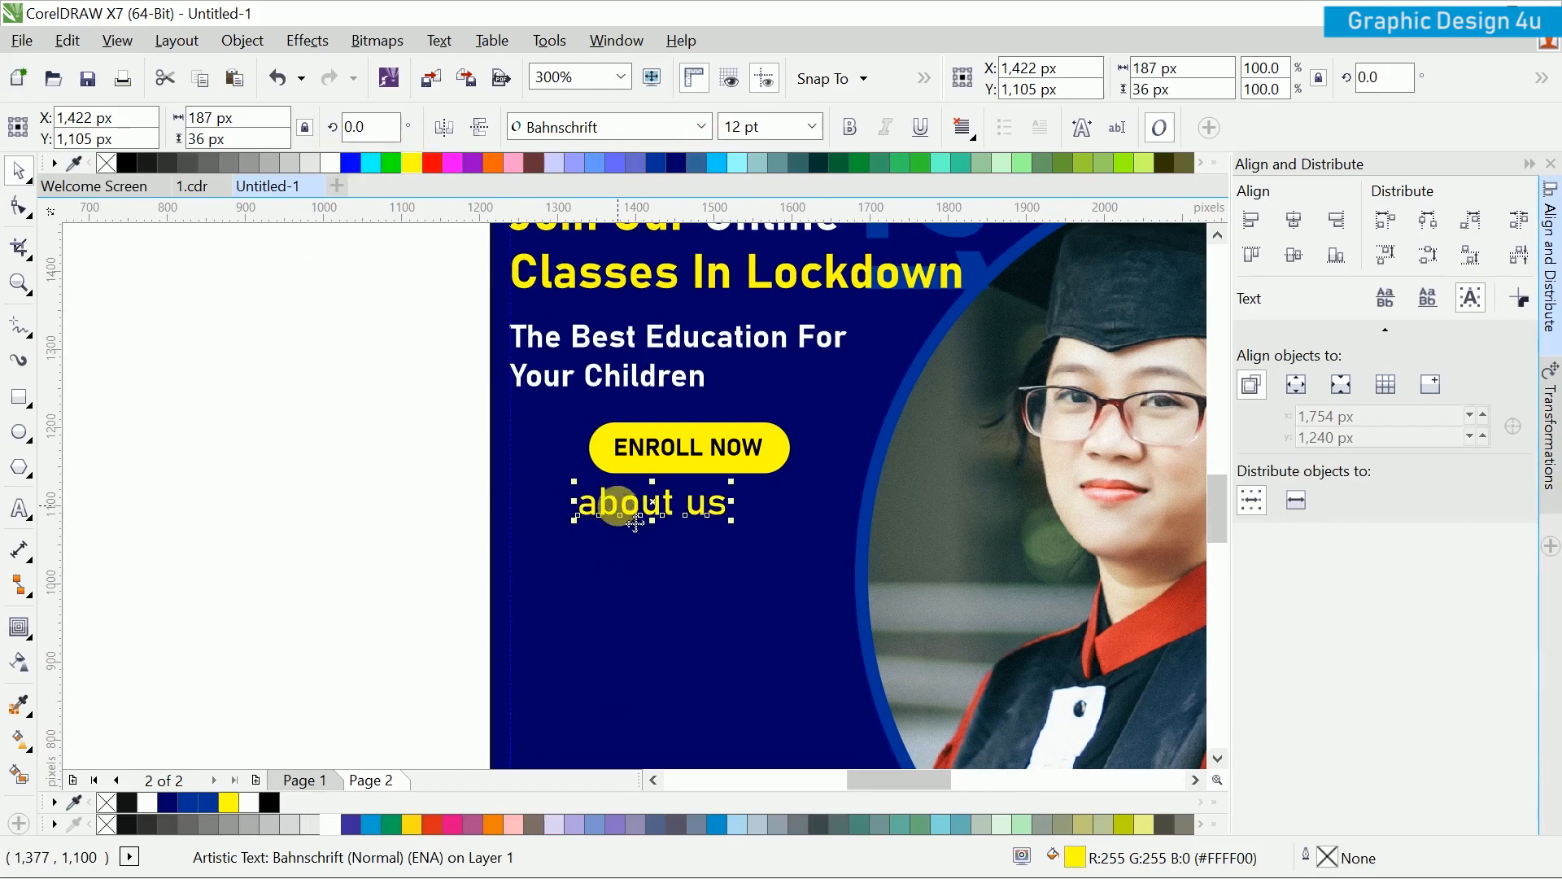
scroll(620, 505, "up", 1)
double_click(620, 505)
left_click_drag(546, 508, 572, 524)
type("A")
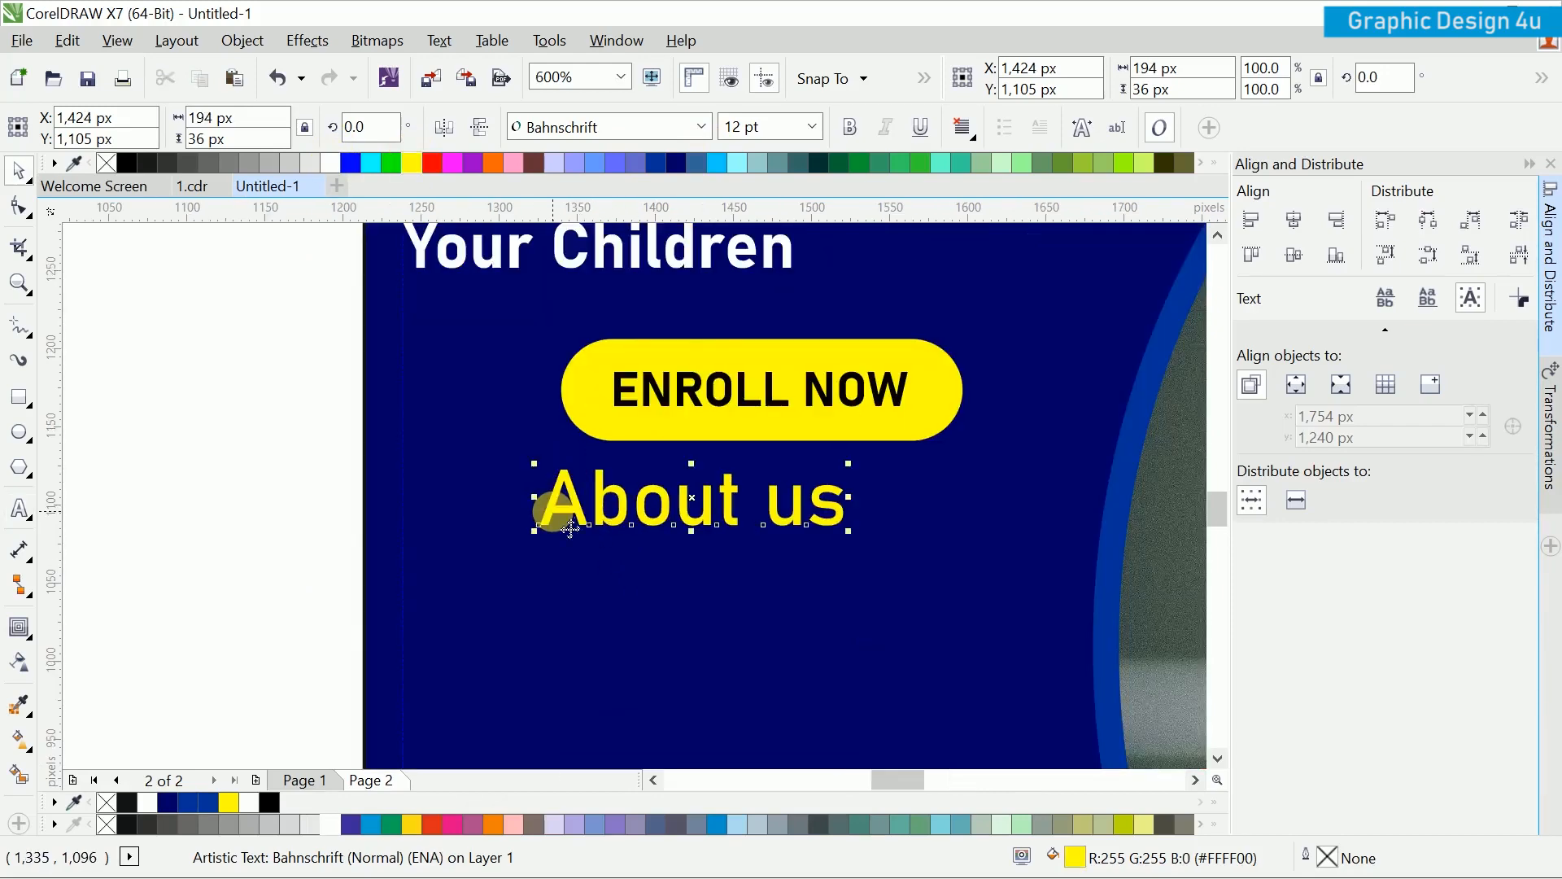
Step: Set "About us" to 8 pt and make it bold
scroll(552, 511, "down", 1)
left_click(814, 124)
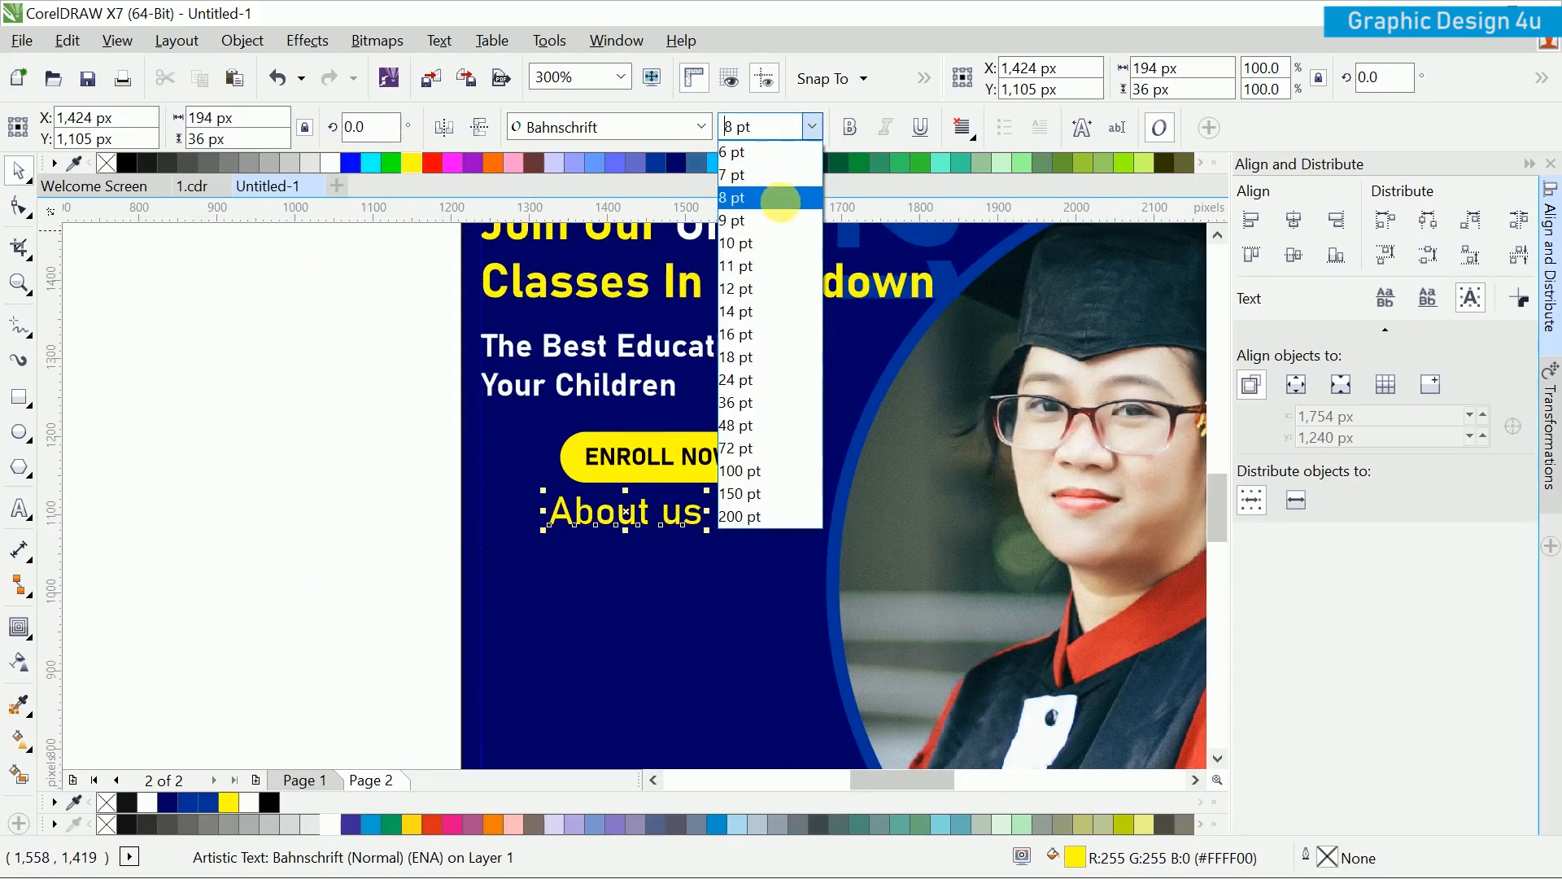
left_click(782, 213)
left_click(850, 128)
Step: Align "About us" with the margin square's left edge and move it slightly down
left_click(747, 628, "shift")
left_click(1275, 243)
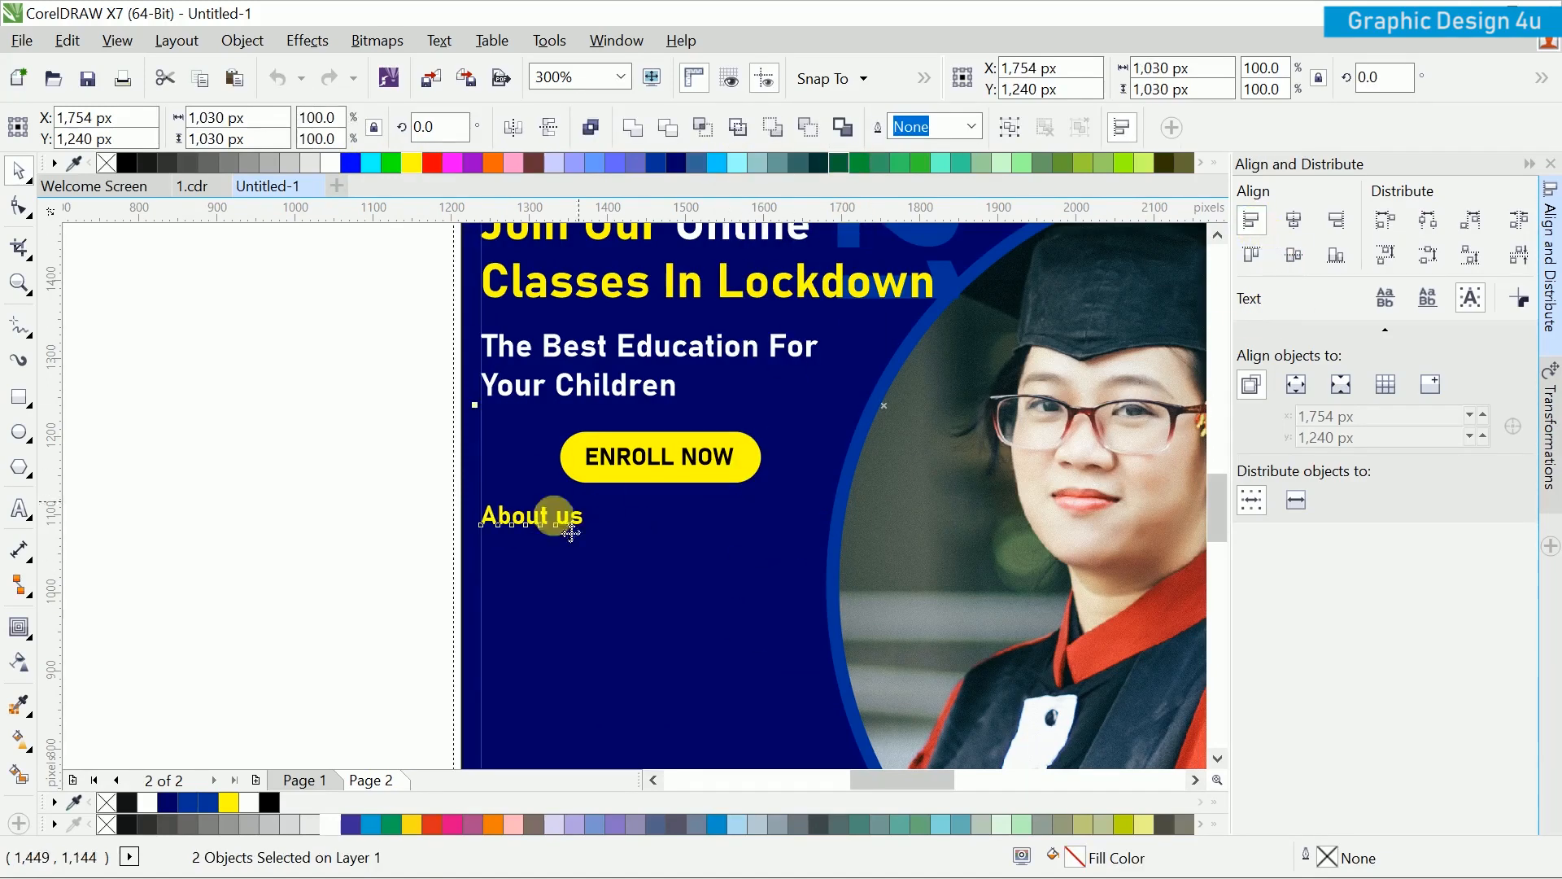
left_click(417, 555)
left_click(529, 536)
left_click_drag(530, 541, 531, 550)
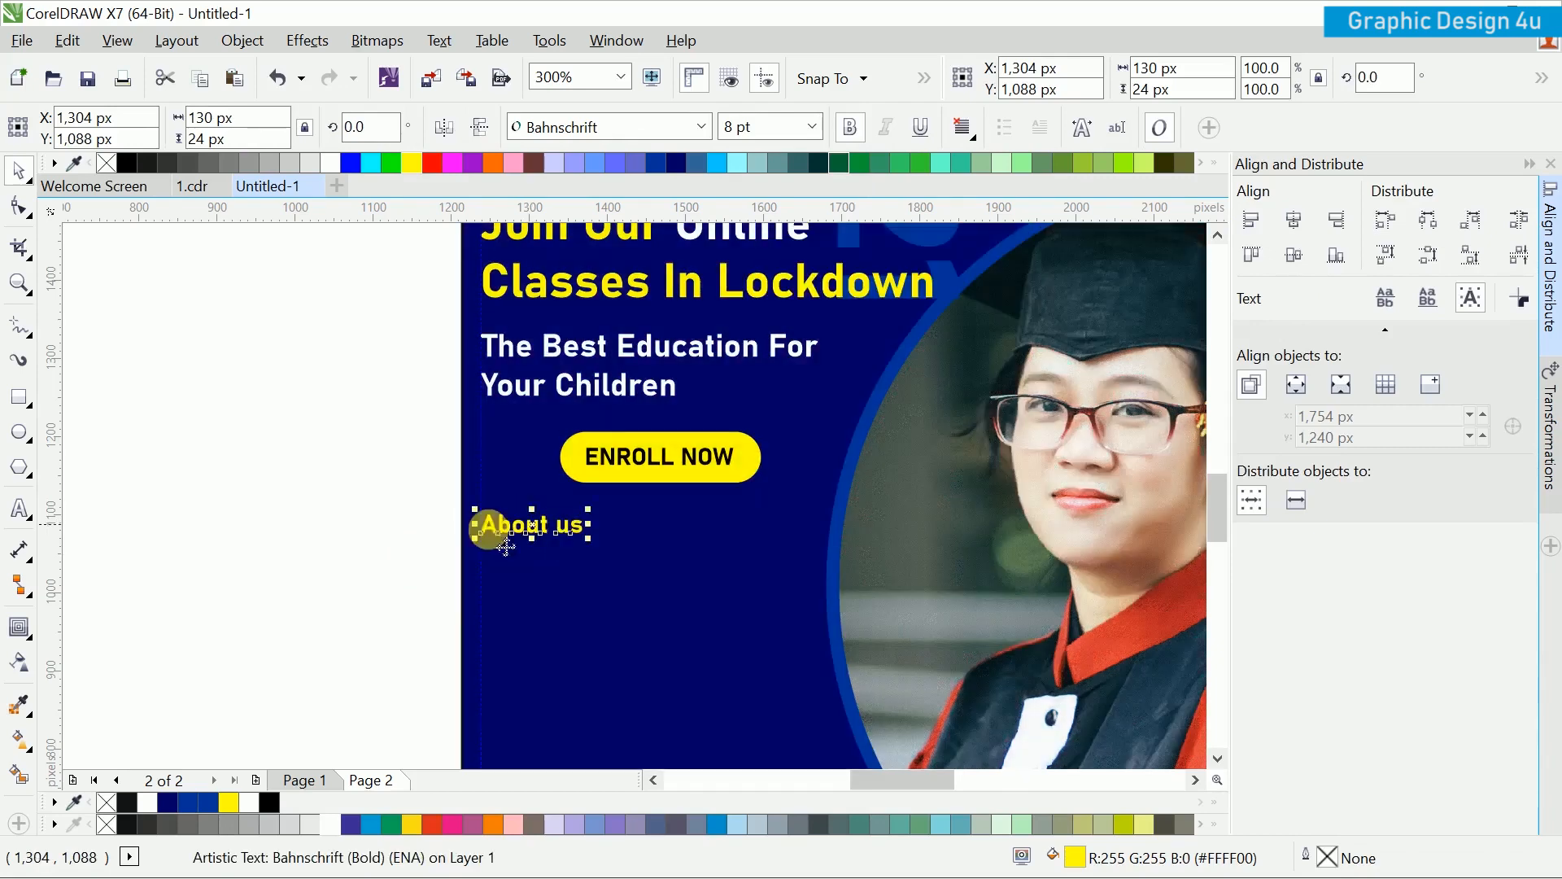
Step: Draw a straight horizontal line about 403 px long just below "About us", starting at the heading's left edge
left_click(92, 499)
left_click(33, 330)
scroll(500, 561, "up", 2)
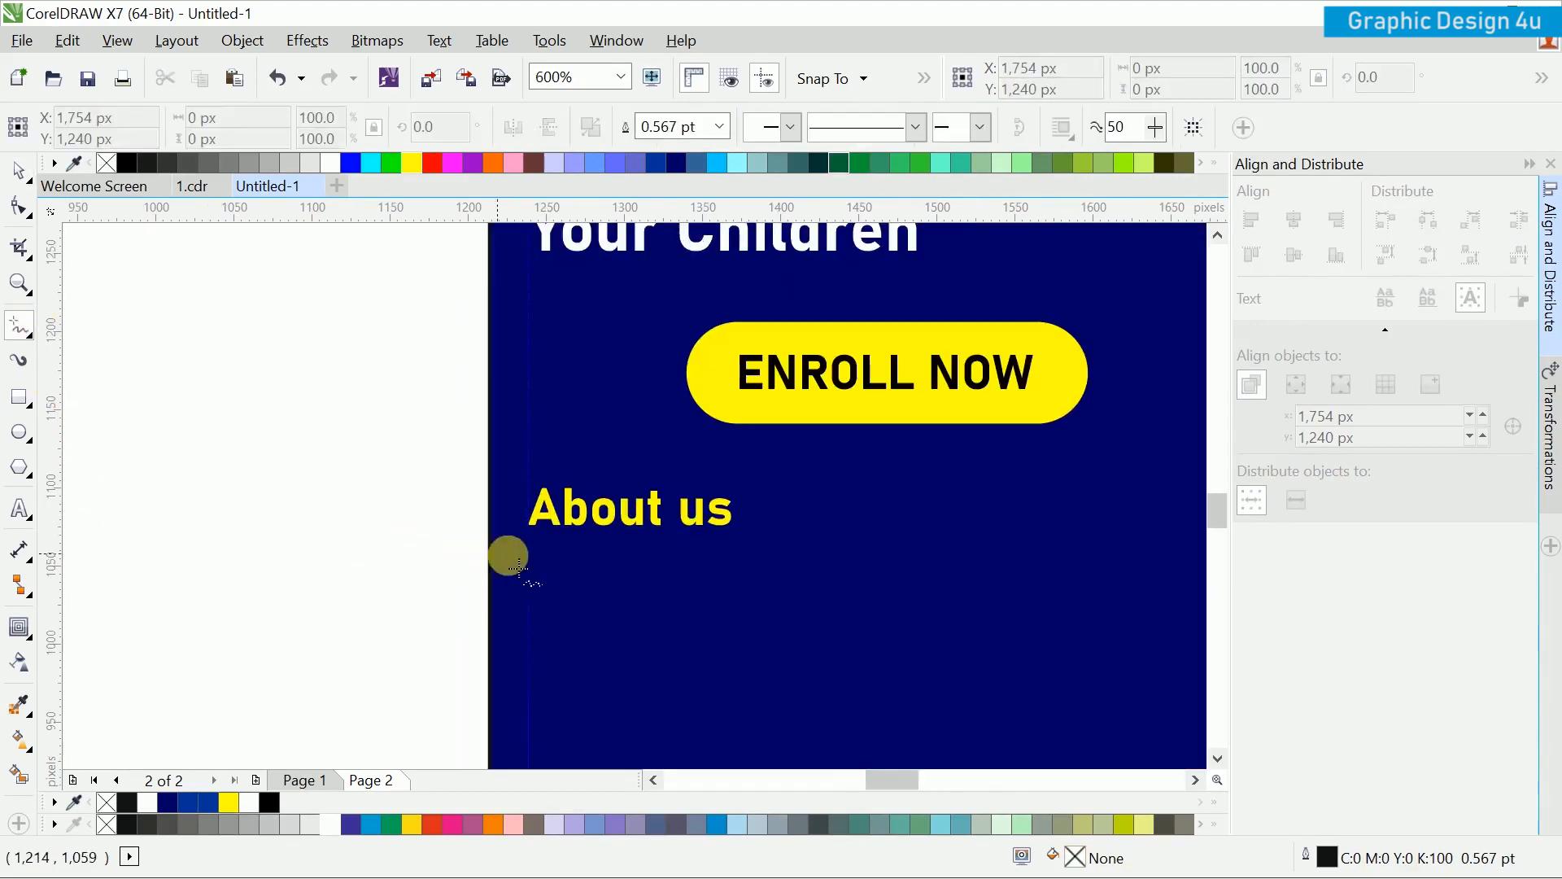
mouse_move(529, 540)
left_mouse_down()
mouse_move(987, 541)
mouse_move(1066, 563)
mouse_move(1169, 541)
left_mouse_up()
key("space")
Step: Set the line's outline width to 1.0 pt and convert the outline to an object
scroll(1004, 540, "right", 4)
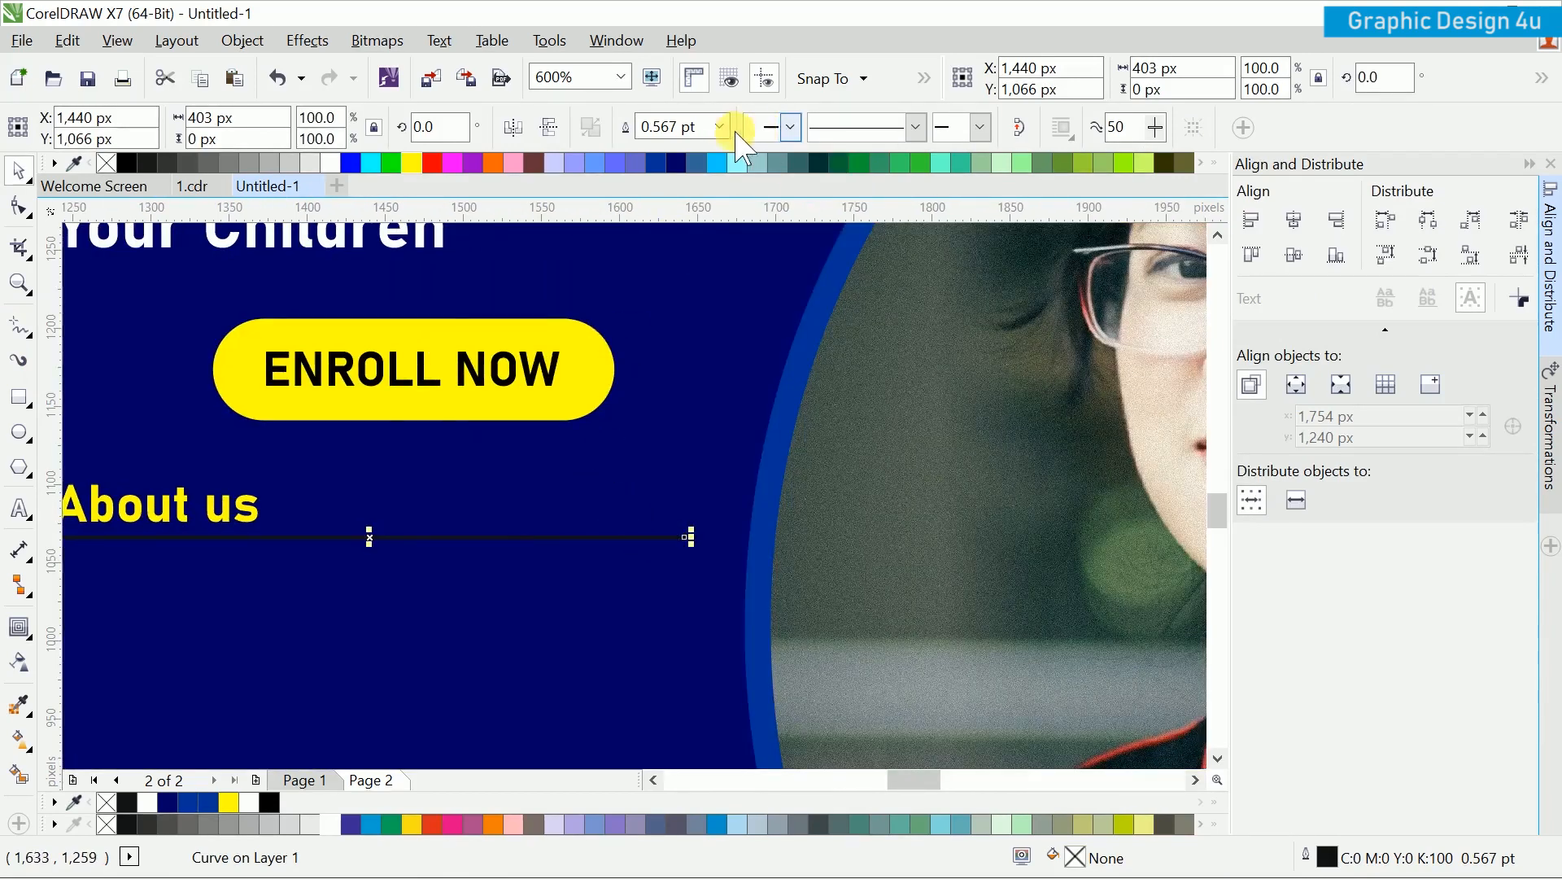
left_click(720, 126)
left_click(660, 219)
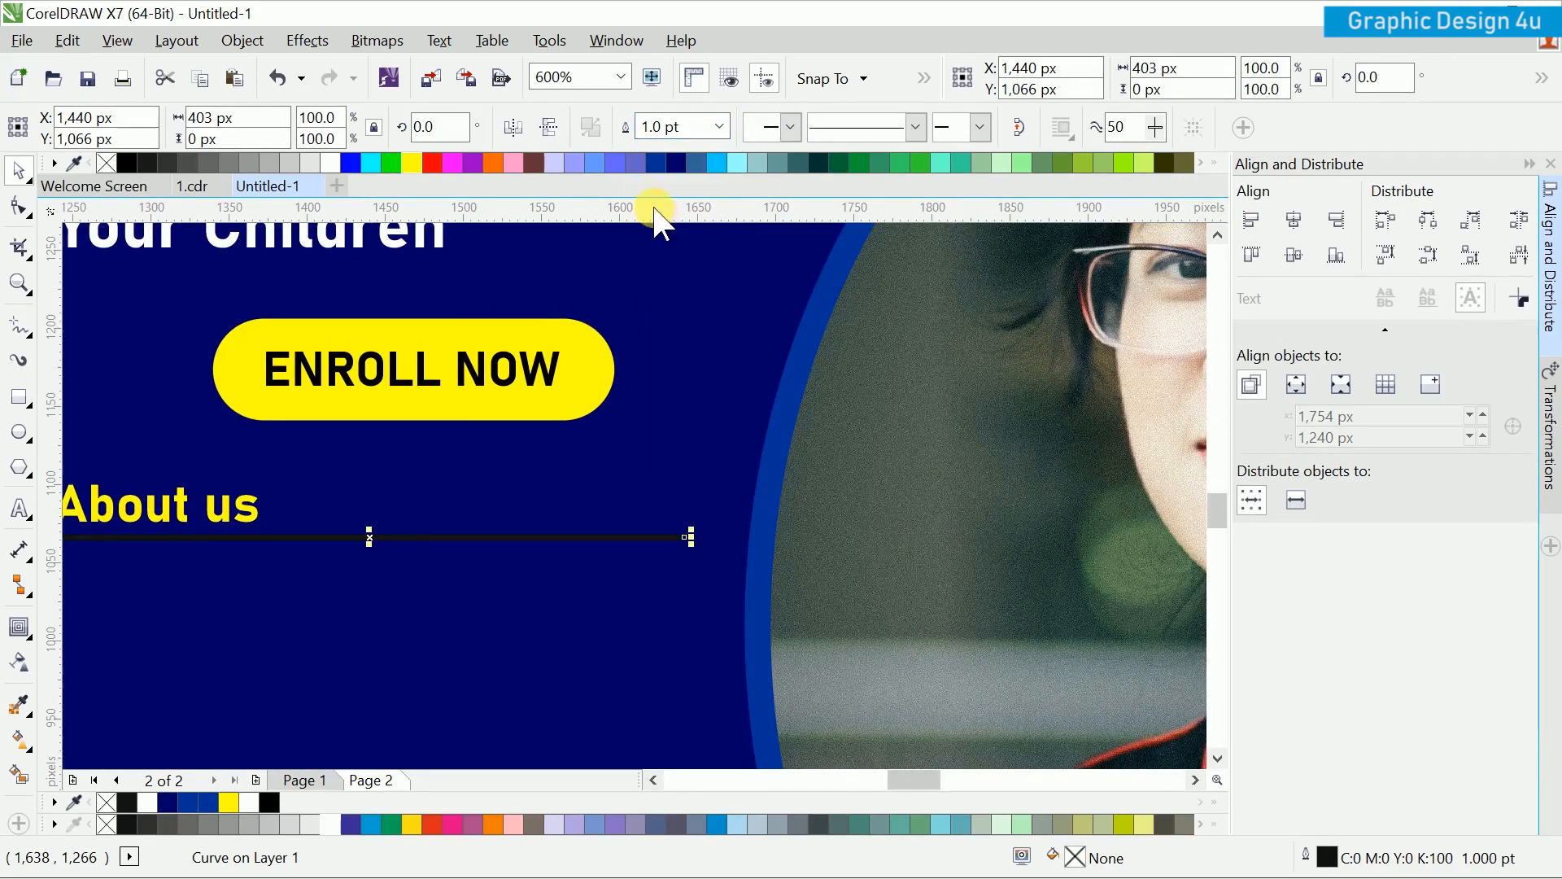
left_click_drag(439, 553, 581, 524)
left_click(237, 41)
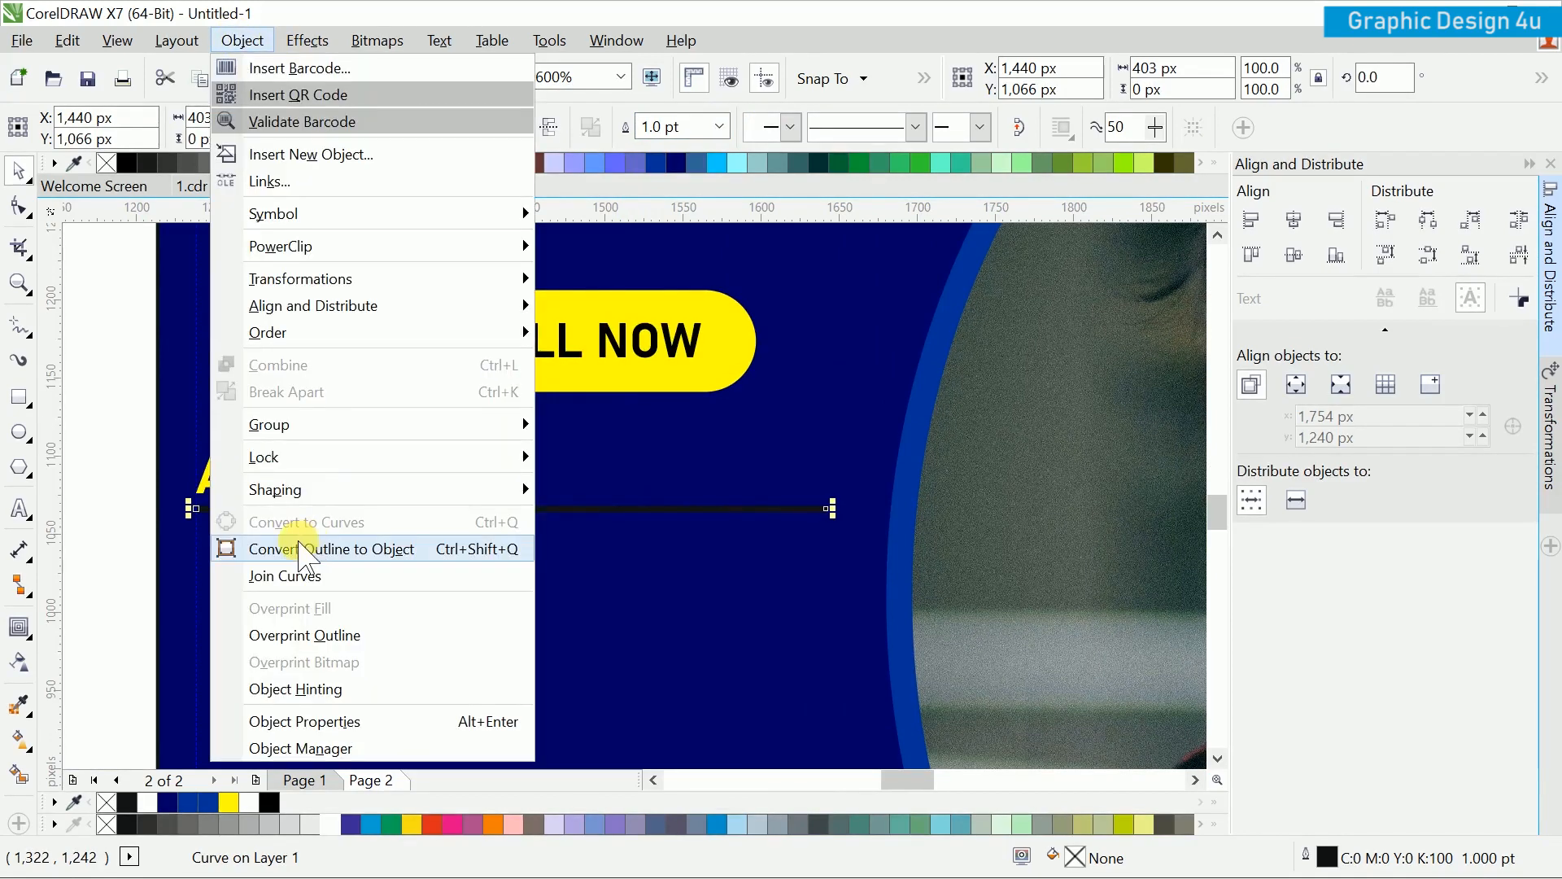
left_click(305, 549)
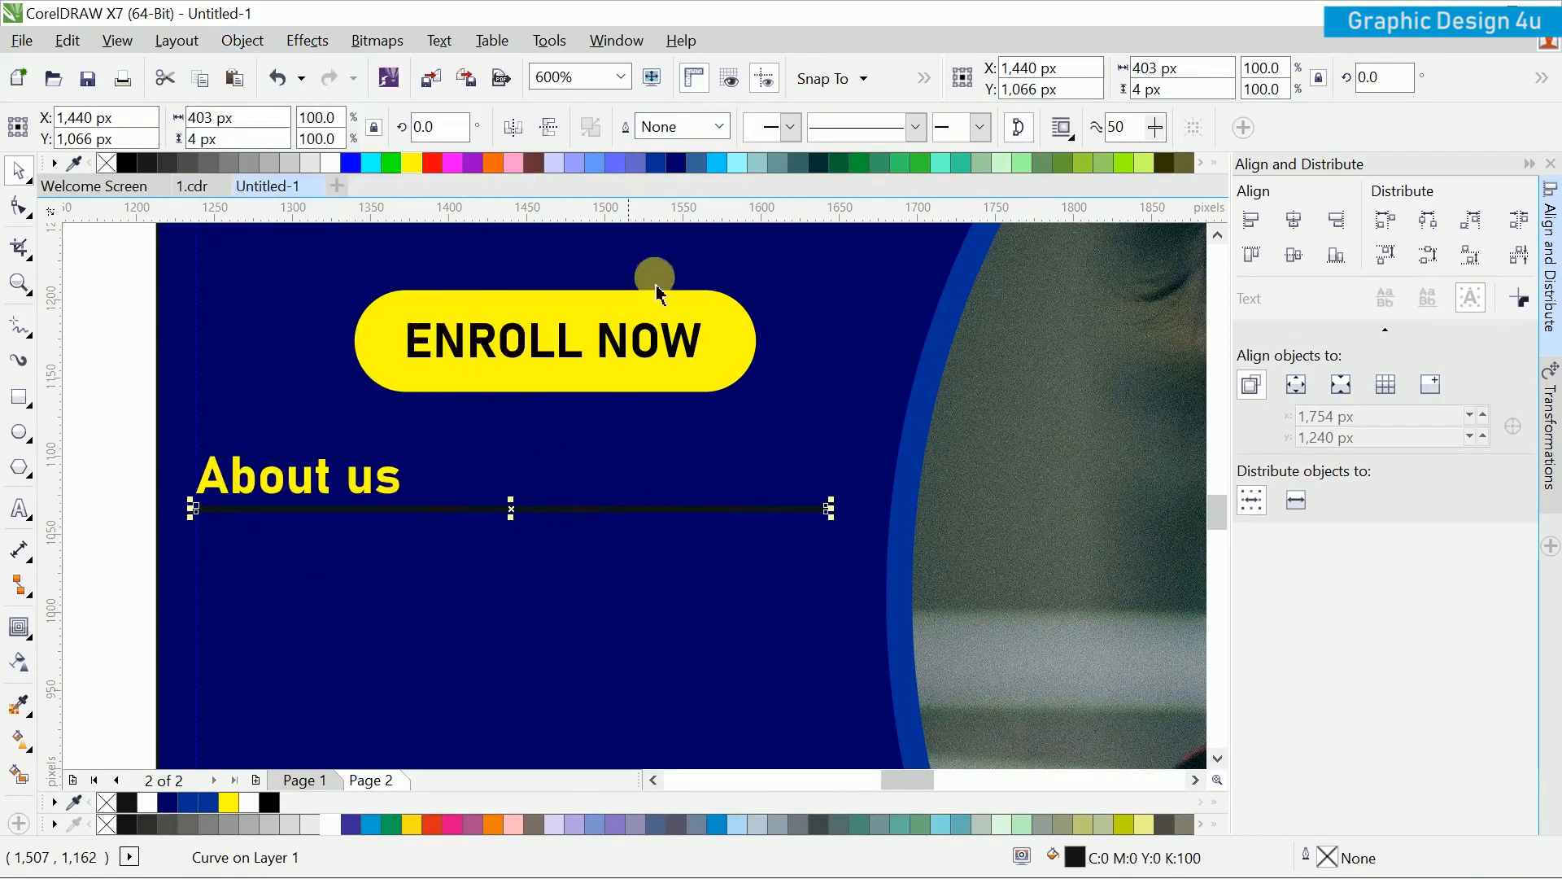
Step: Fill the line under "About us" with blue and deselect it
left_click(656, 163)
scroll(477, 516, "down", 2)
left_click(279, 548)
scroll(355, 553, "down", 2)
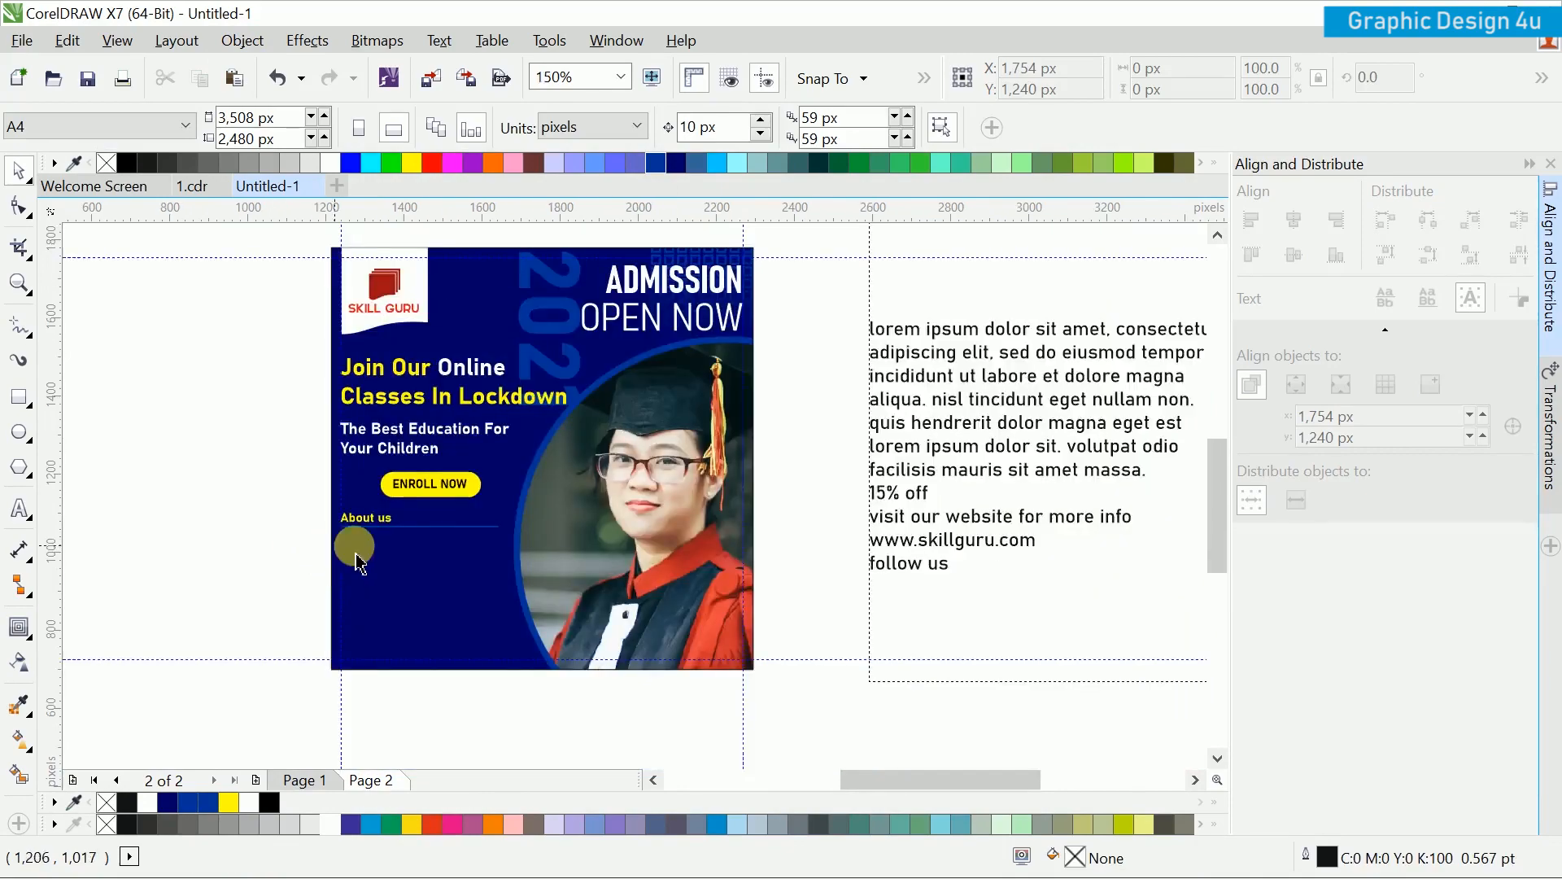
Step: Cut the lorem ipsum passage, from "lorem ipsum" to "amet massa.", out of the source text block
left_click_drag(355, 553, 296, 558)
left_click(962, 386)
left_click_drag(968, 388, 444, 492)
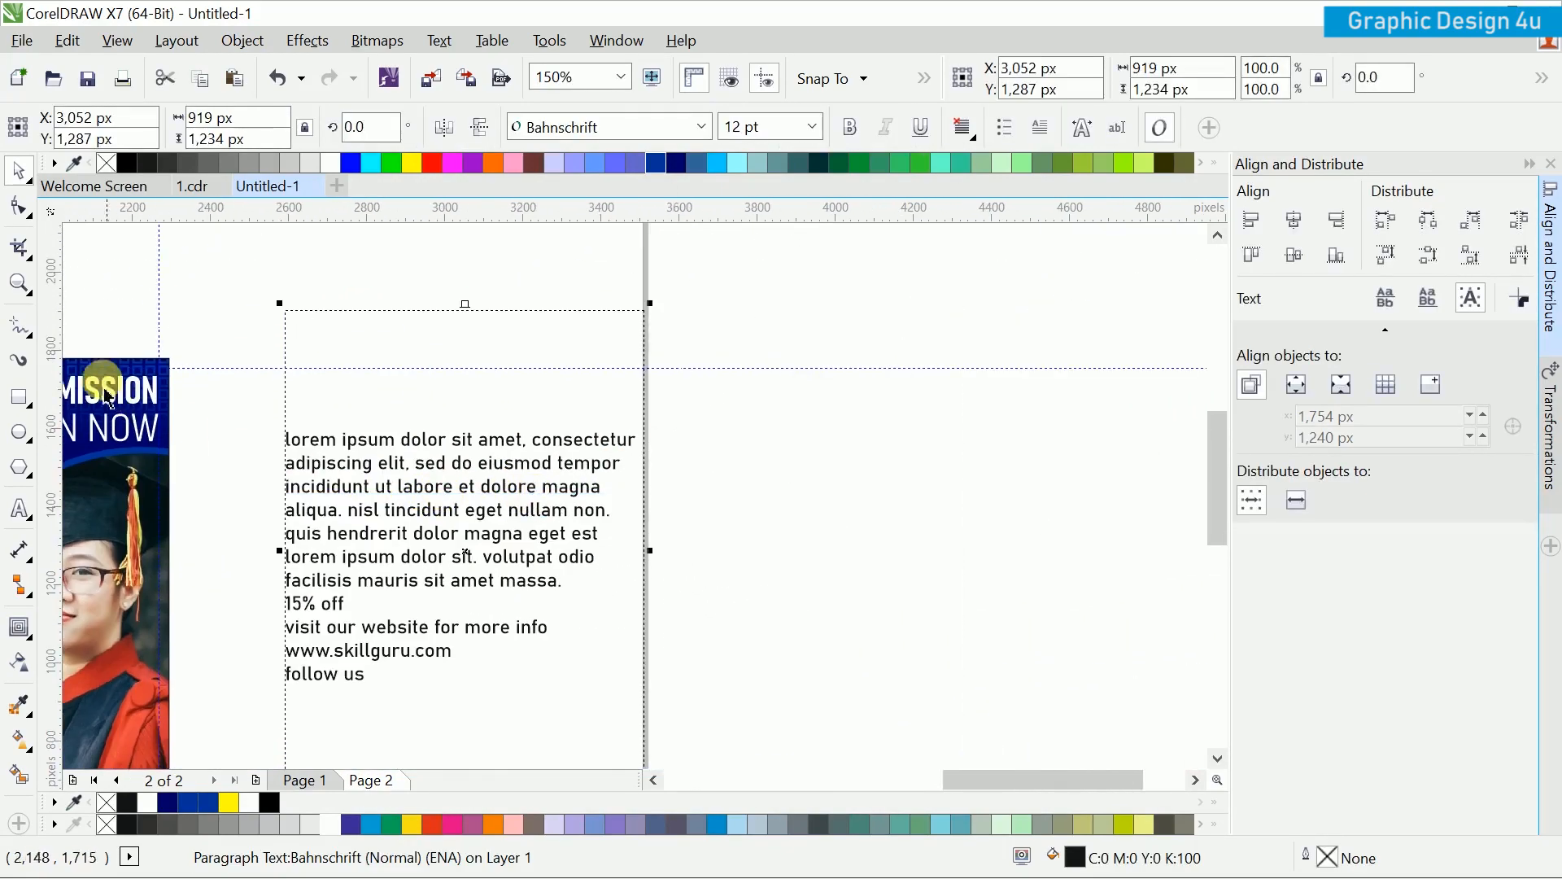
left_click(19, 508)
scroll(683, 569, "up", 2)
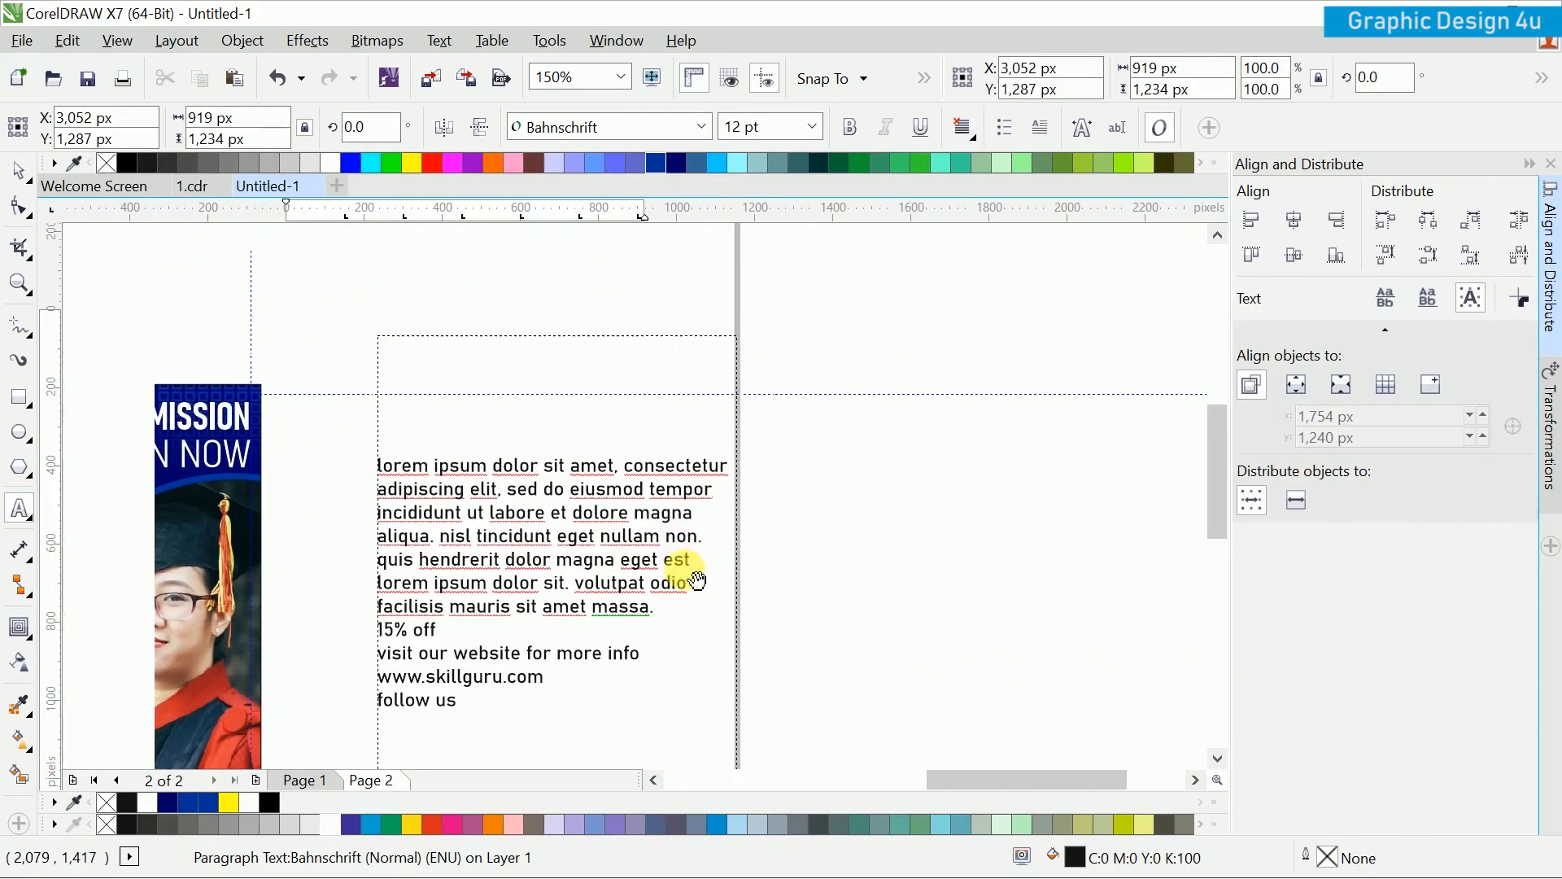
left_click_drag(682, 651, 96, 350)
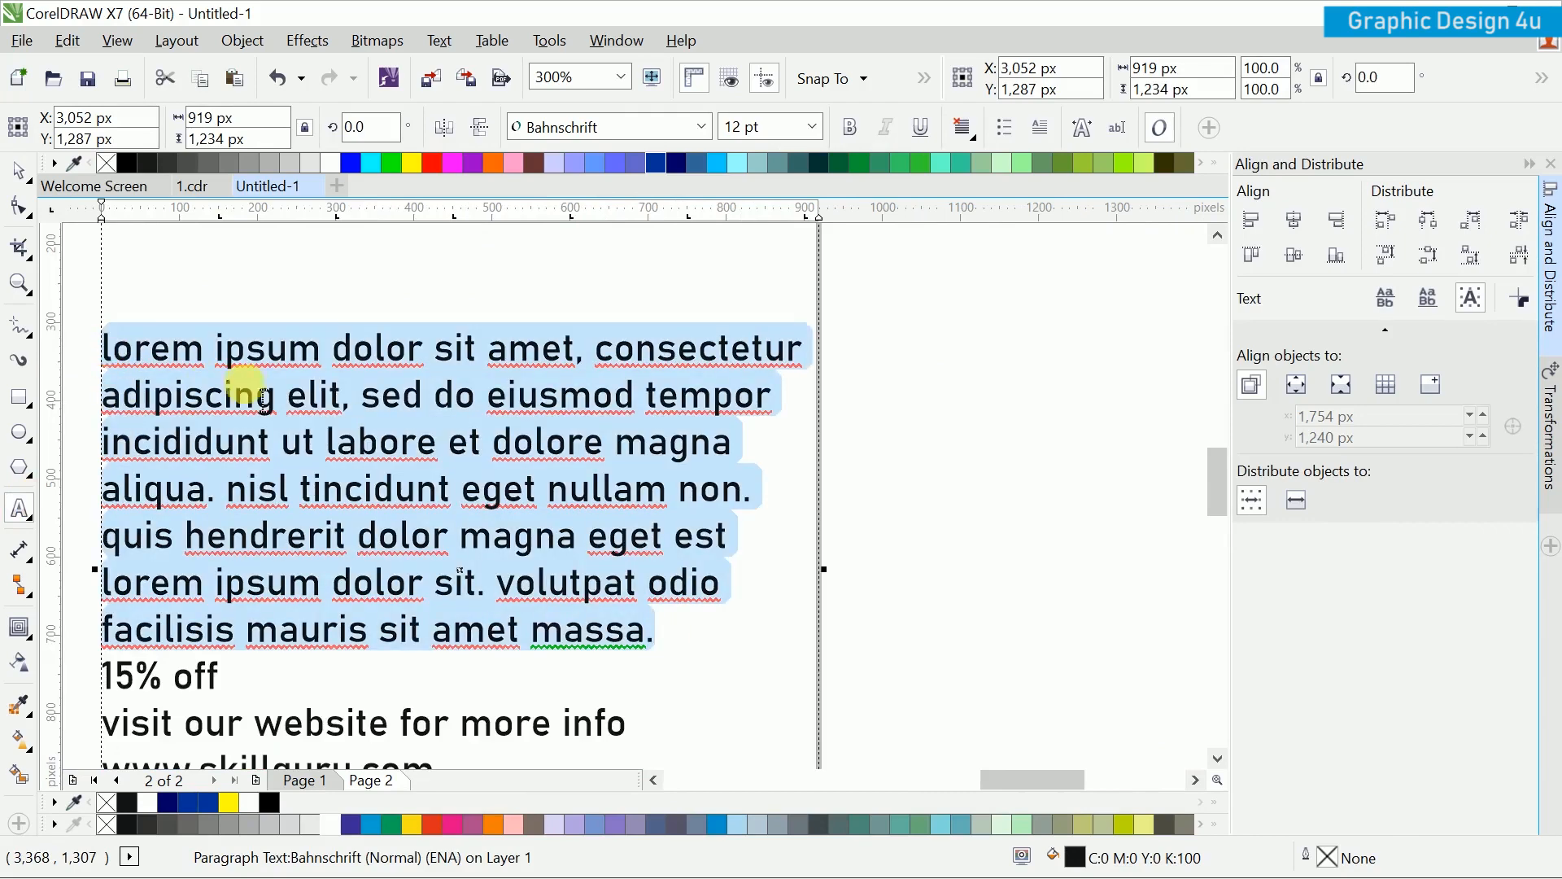
key("Delete")
scroll(371, 456, "down", 2)
scroll(371, 456, "left", 8)
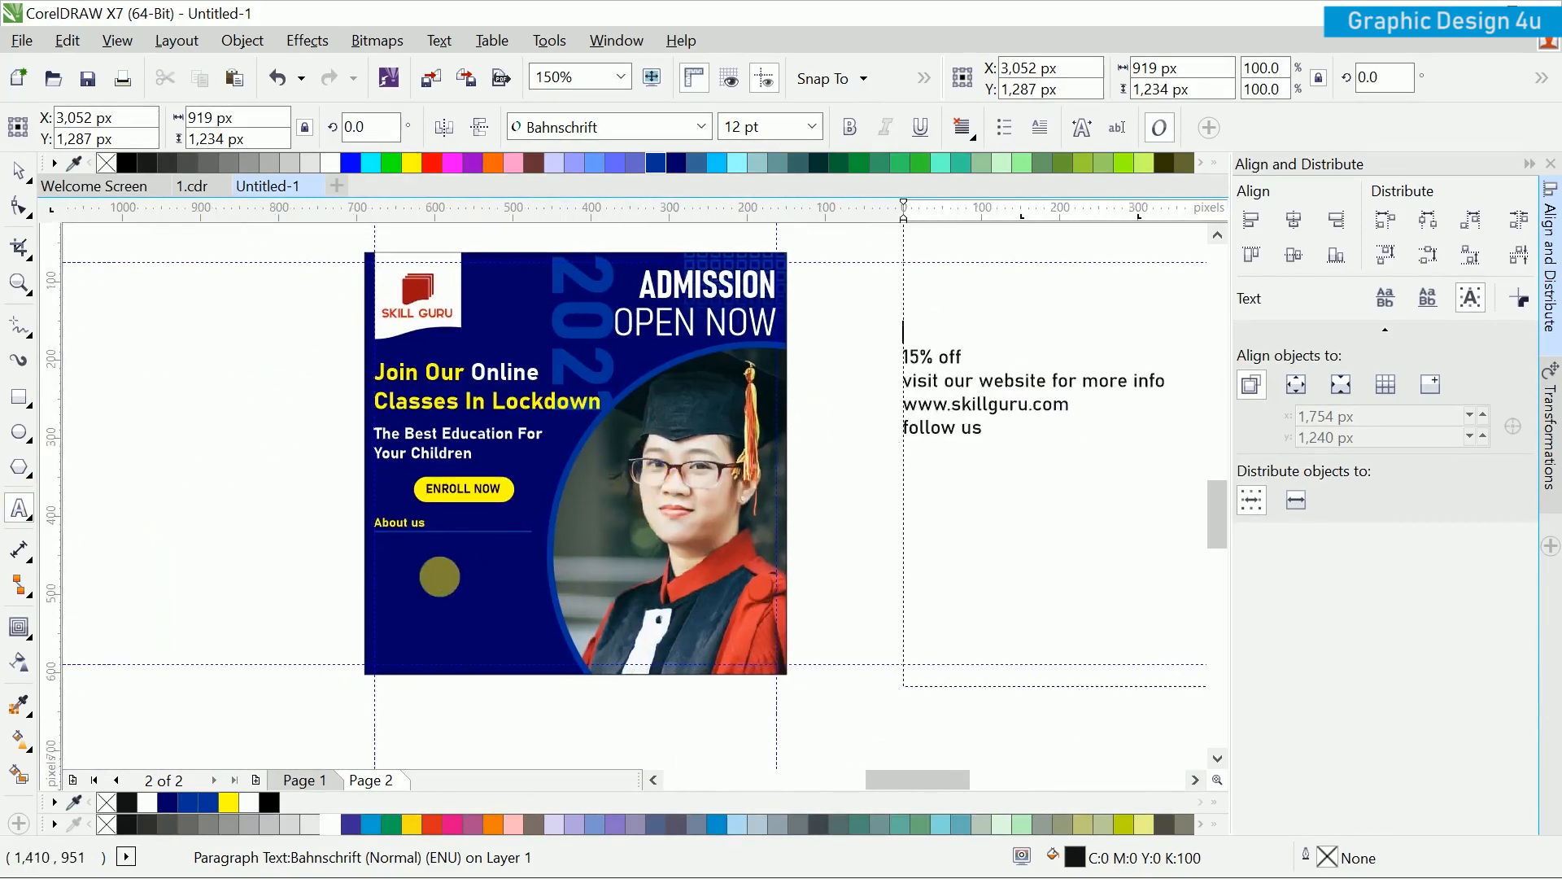
scroll(418, 478, "up", 2)
scroll(361, 444, "up", 2)
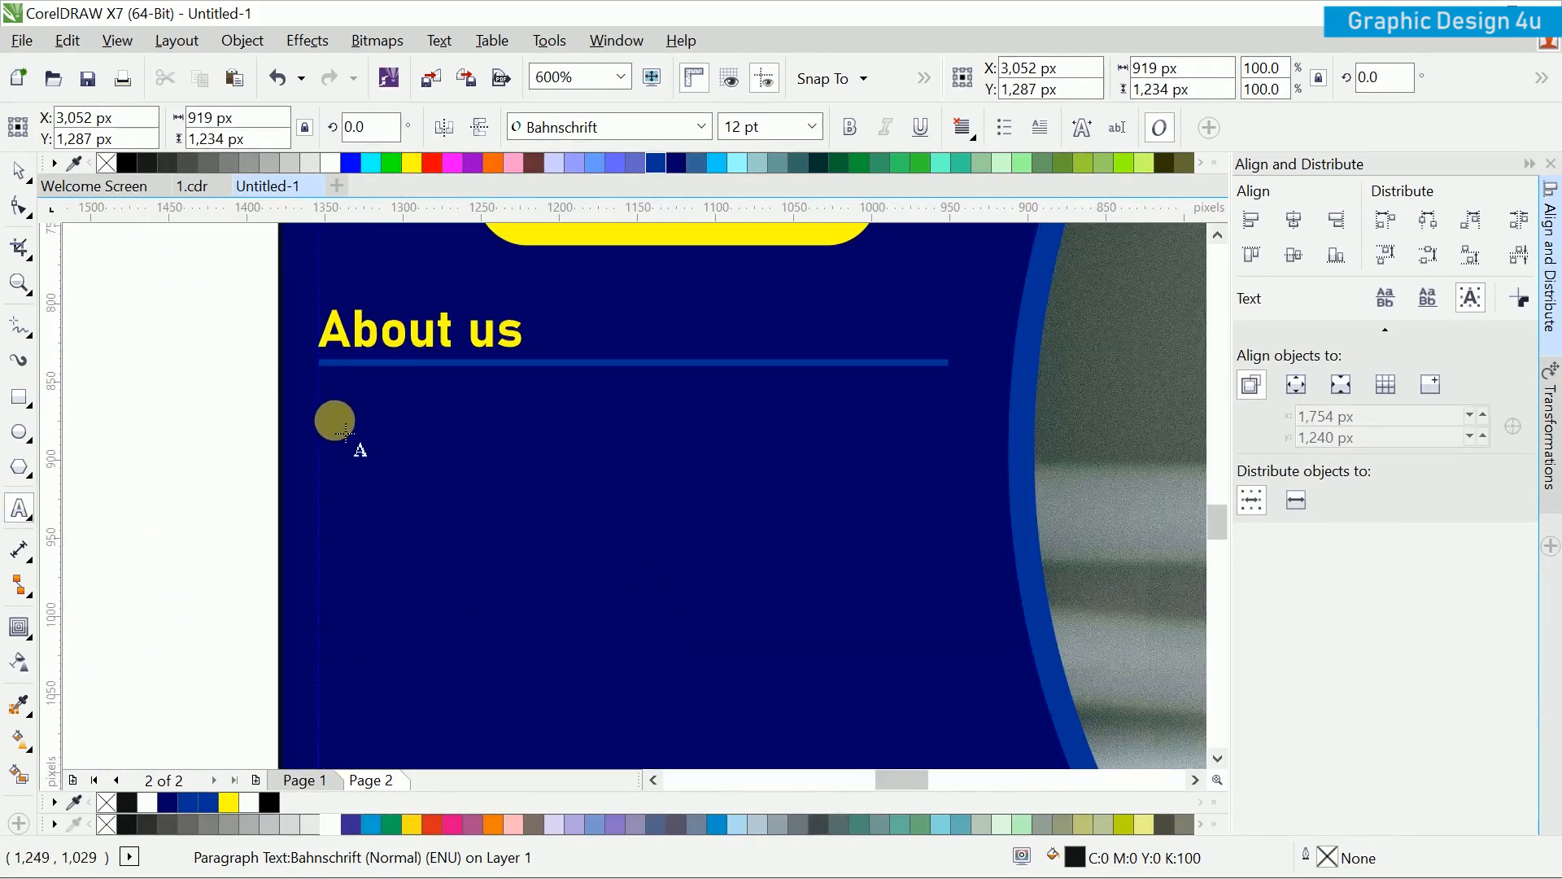
left_click(318, 396)
key("ctrl+z")
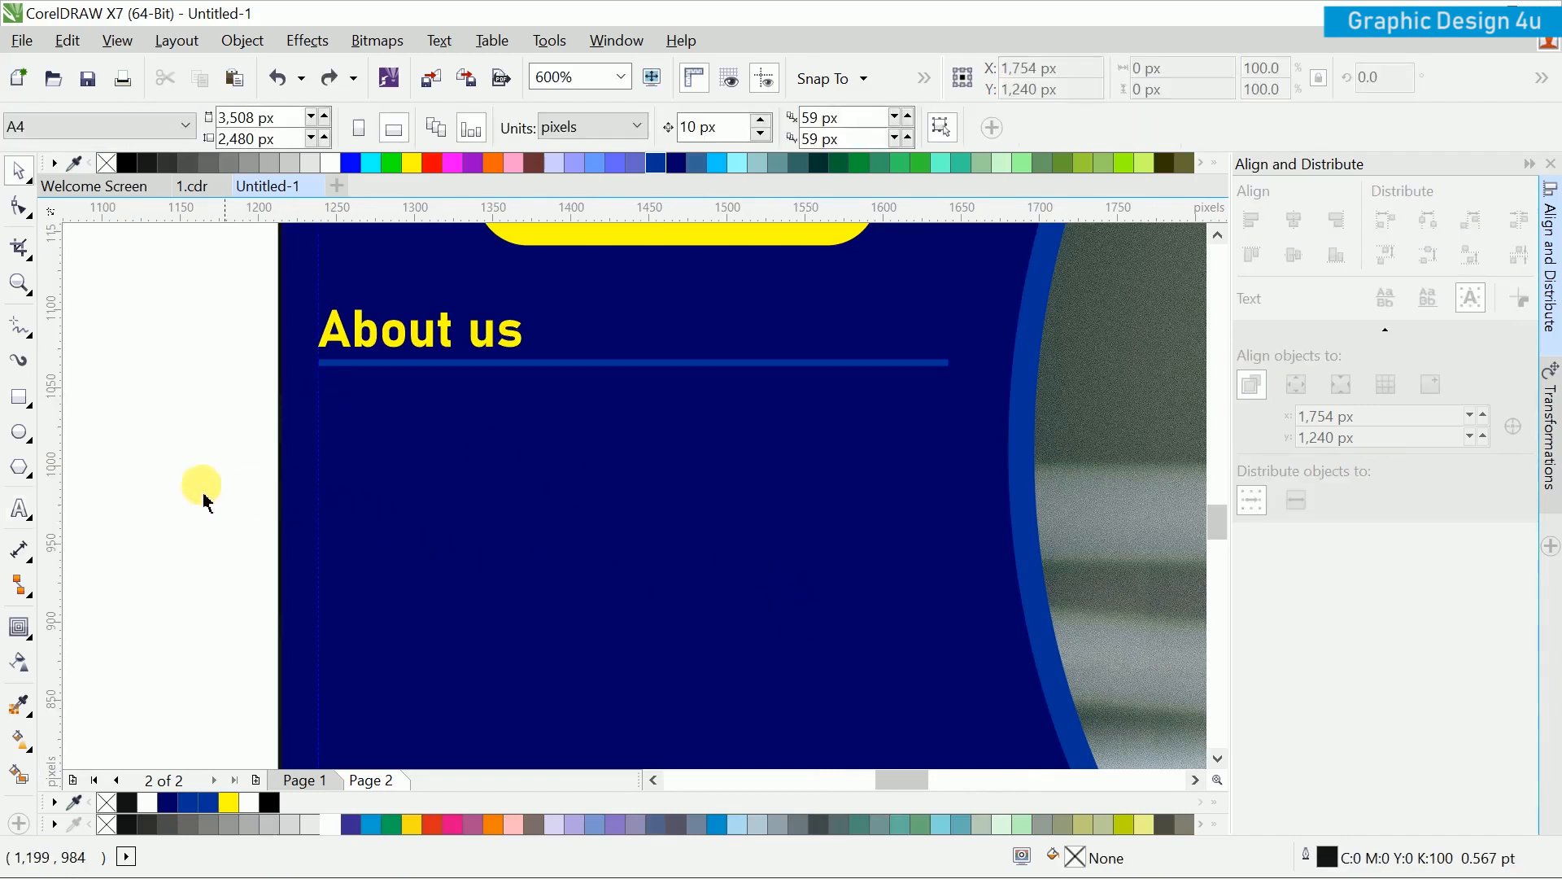
Step: Create a paragraph text frame about 396 by 174 px below the blue line and paste the lorem ipsum passage into it
key("F8")
left_click_drag(331, 389, 946, 660)
type("lorem ipsum dolor sit amet.")
key("Escape")
Step: Fit the lorem ipsum text to its frame and color it white
right_click(749, 431)
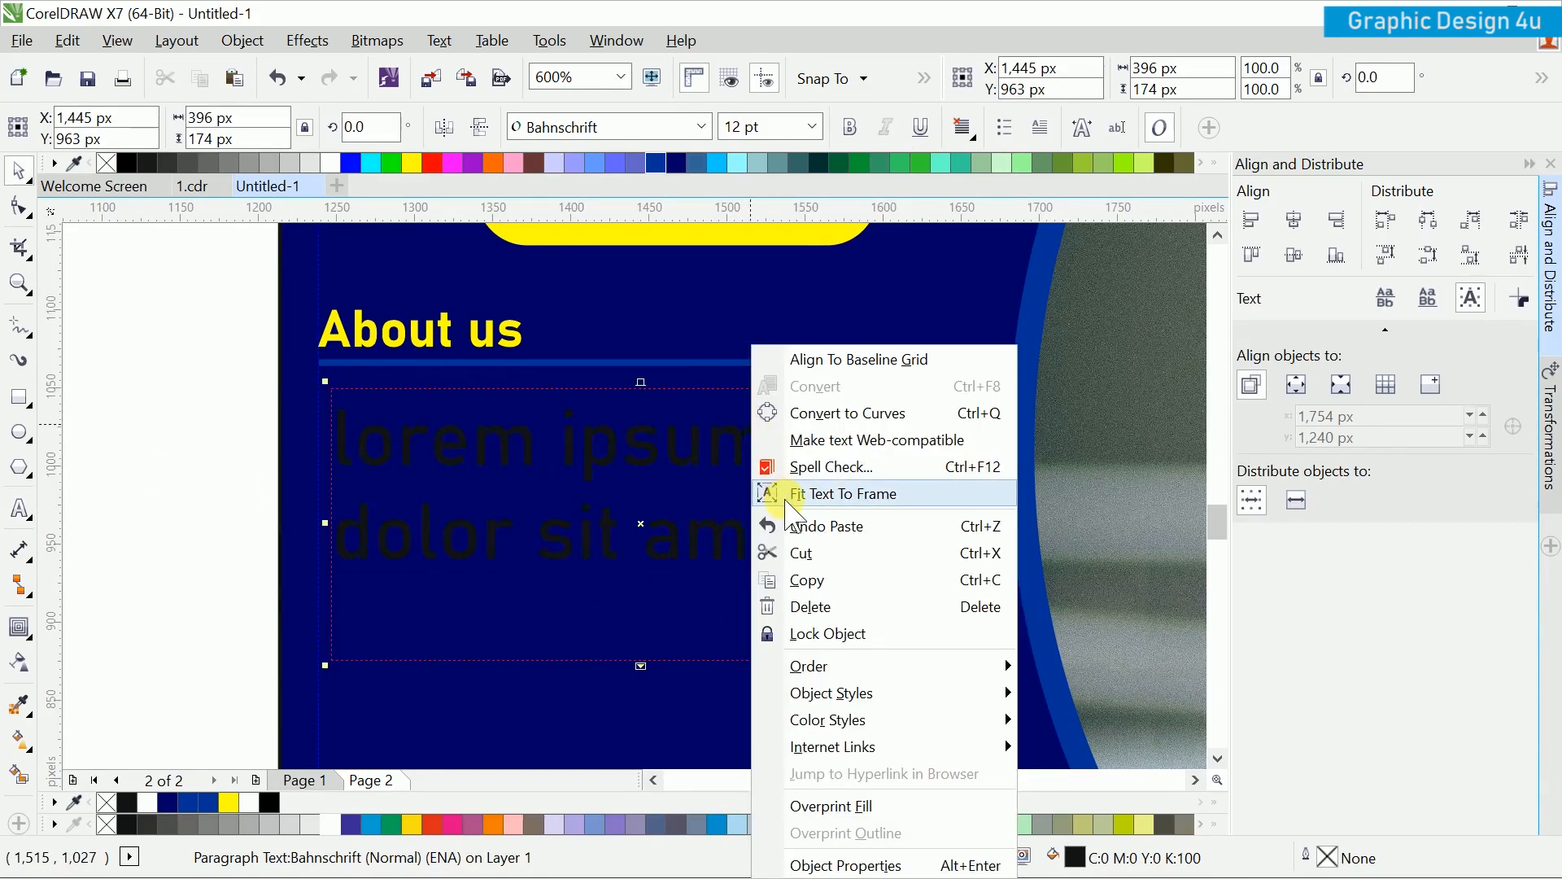
left_click(843, 493)
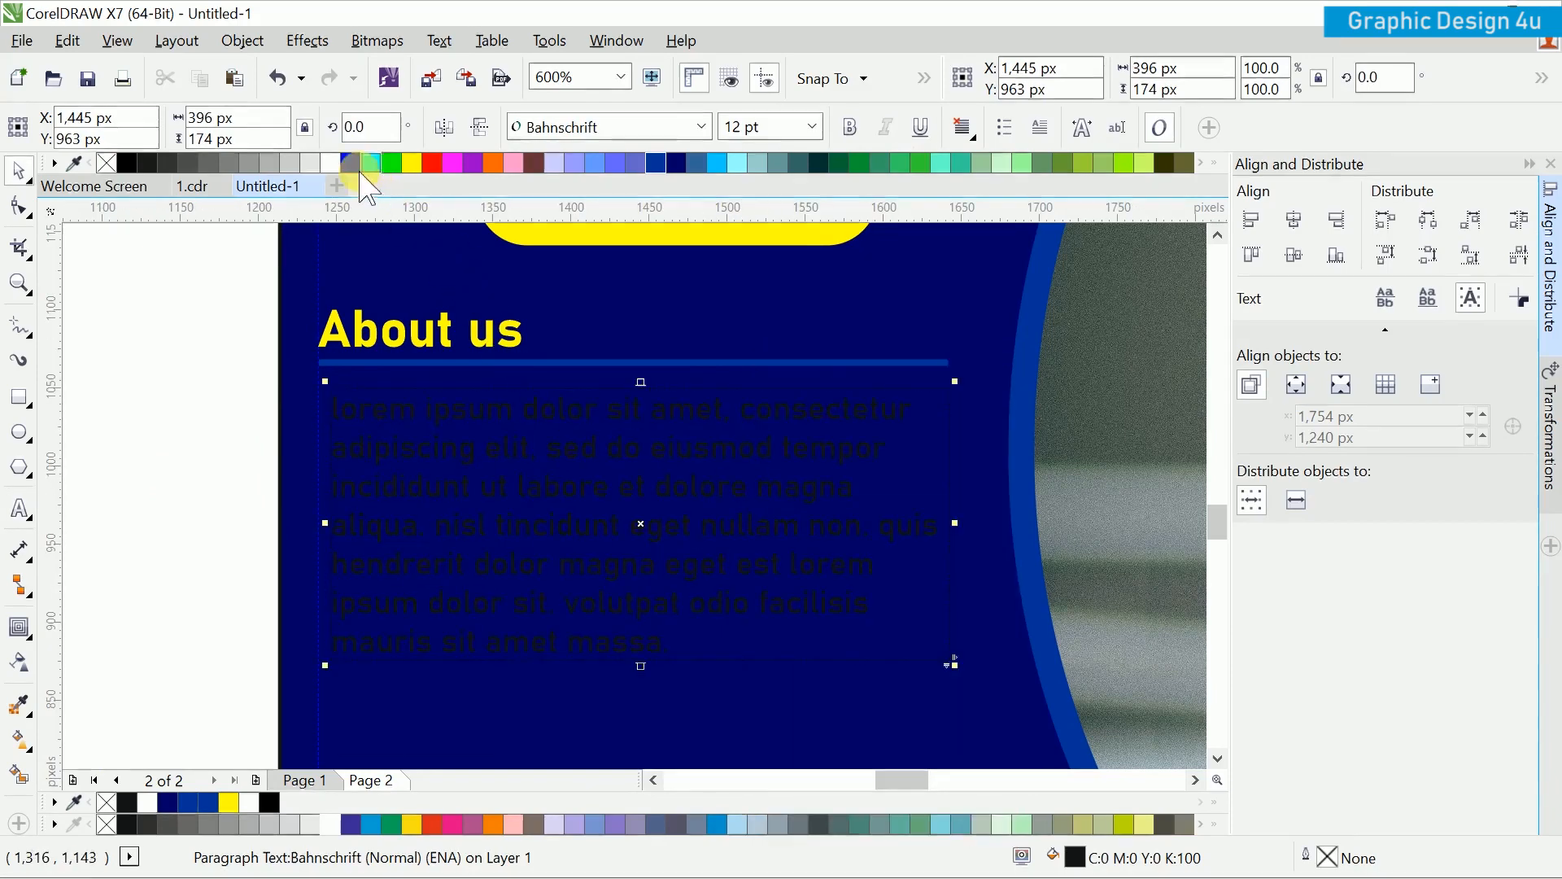
left_click(330, 163)
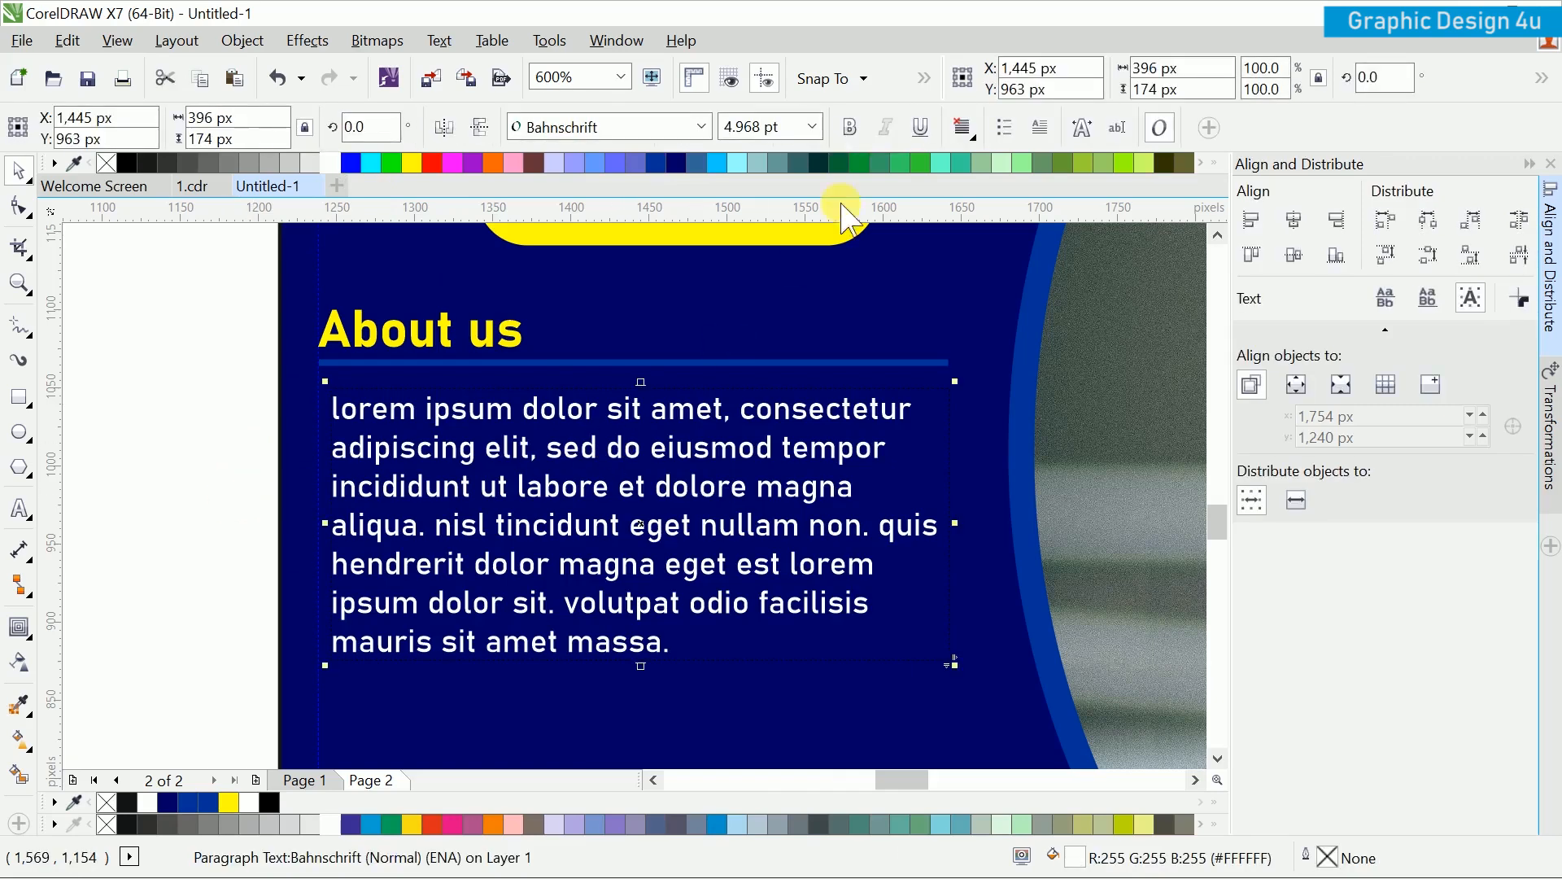
Step: Justify the lorem ipsum paragraph to both edges of its frame, leaving the last line left-aligned
left_click(963, 127)
left_click(1011, 261)
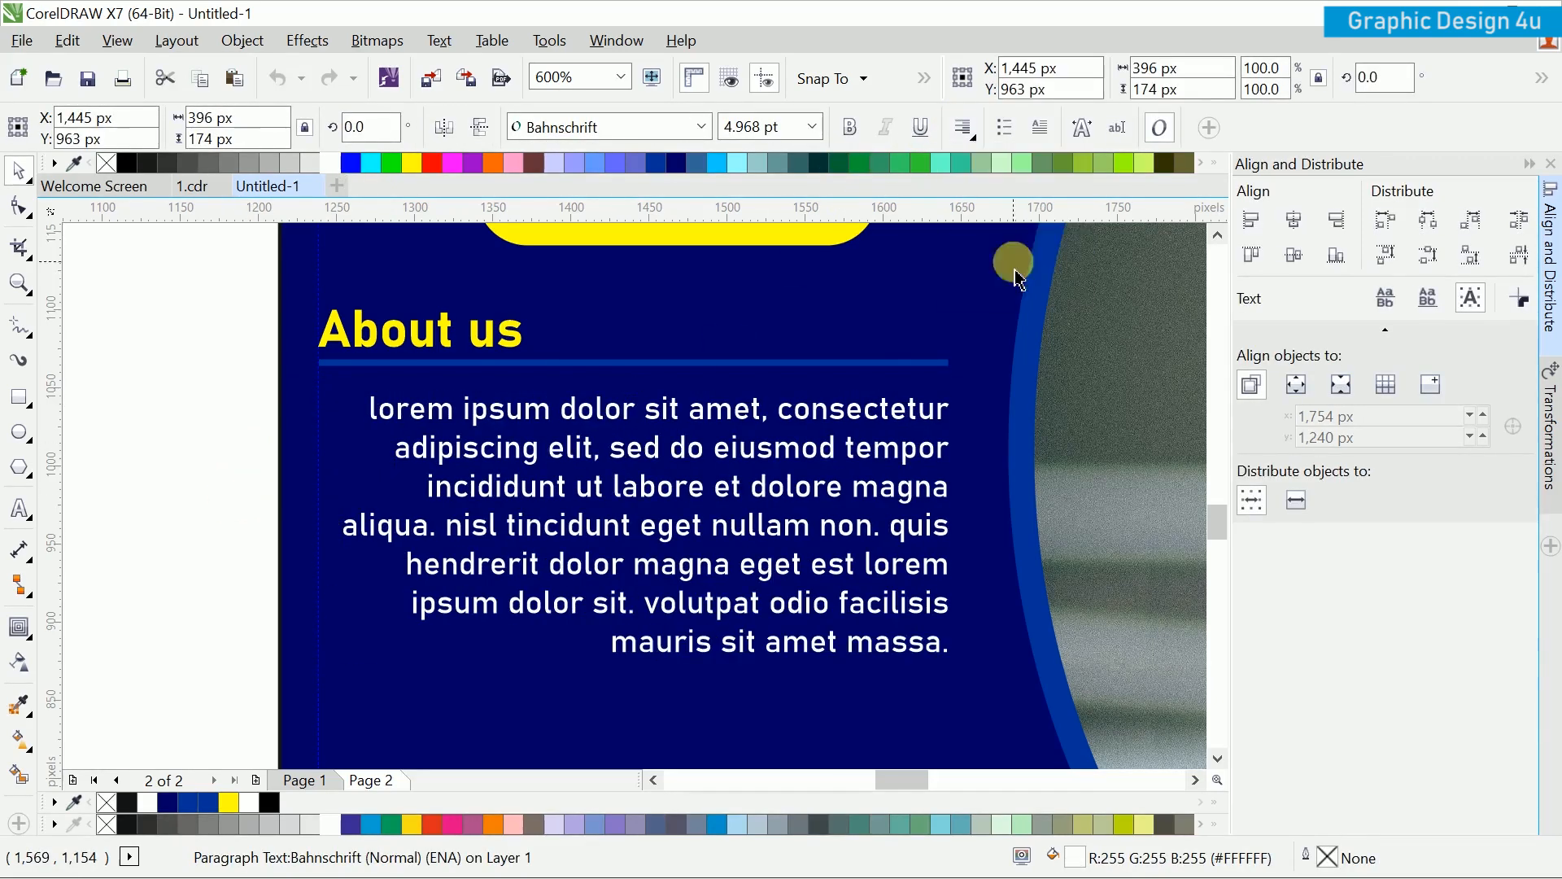
left_click(250, 576)
scroll(687, 545, "down", 2)
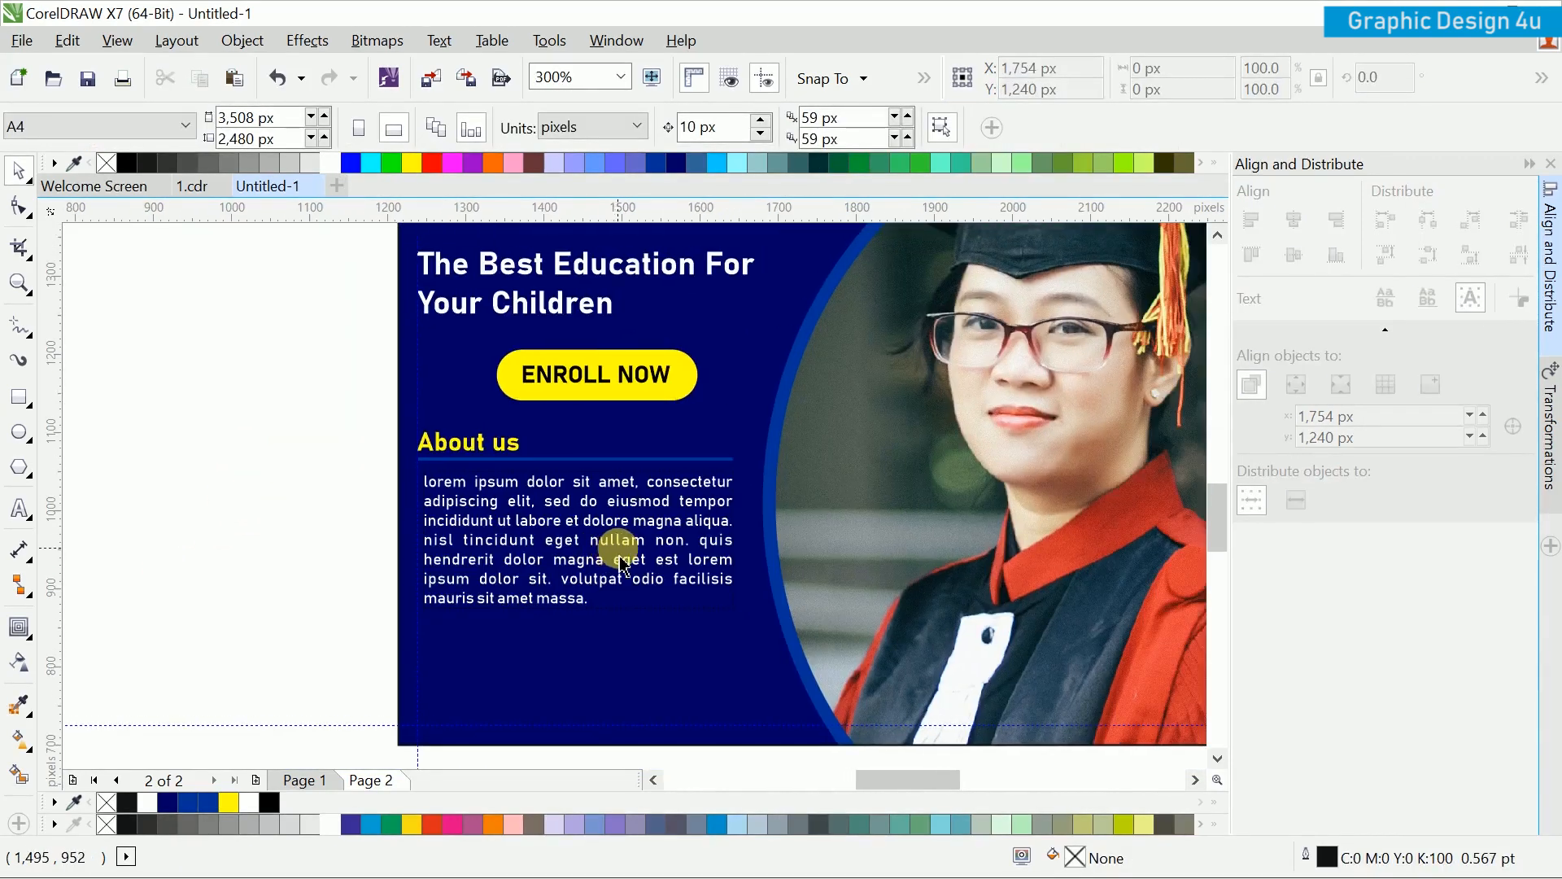
Step: Reduce the "About us" heading to 7 pt
left_click_drag(338, 413, 480, 463)
left_click(480, 461)
left_click(813, 125)
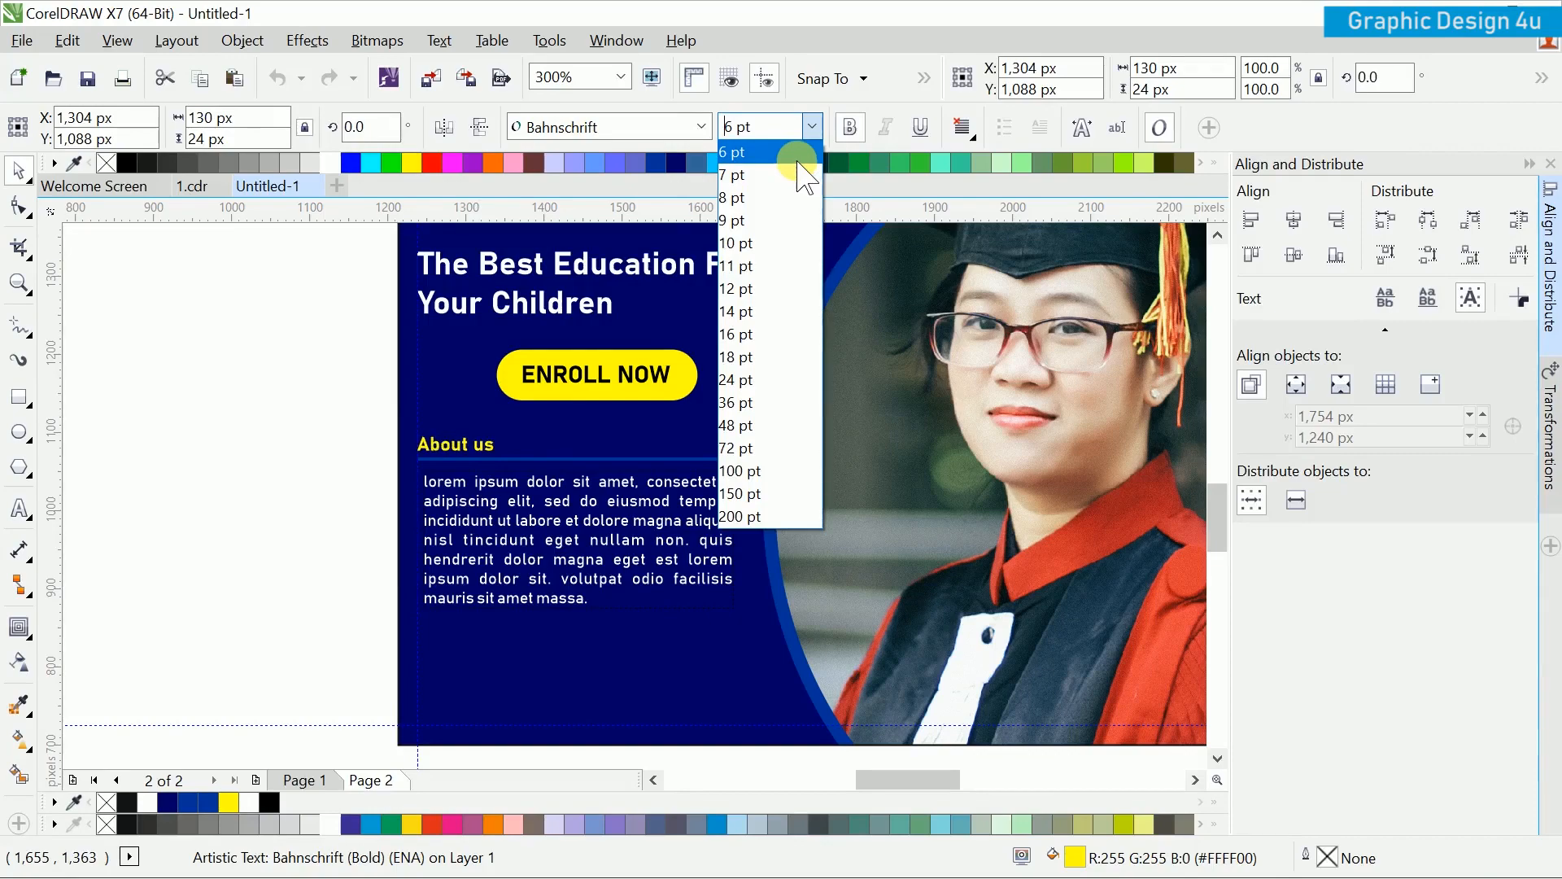
left_click(804, 174)
scroll(493, 493, "up", 2)
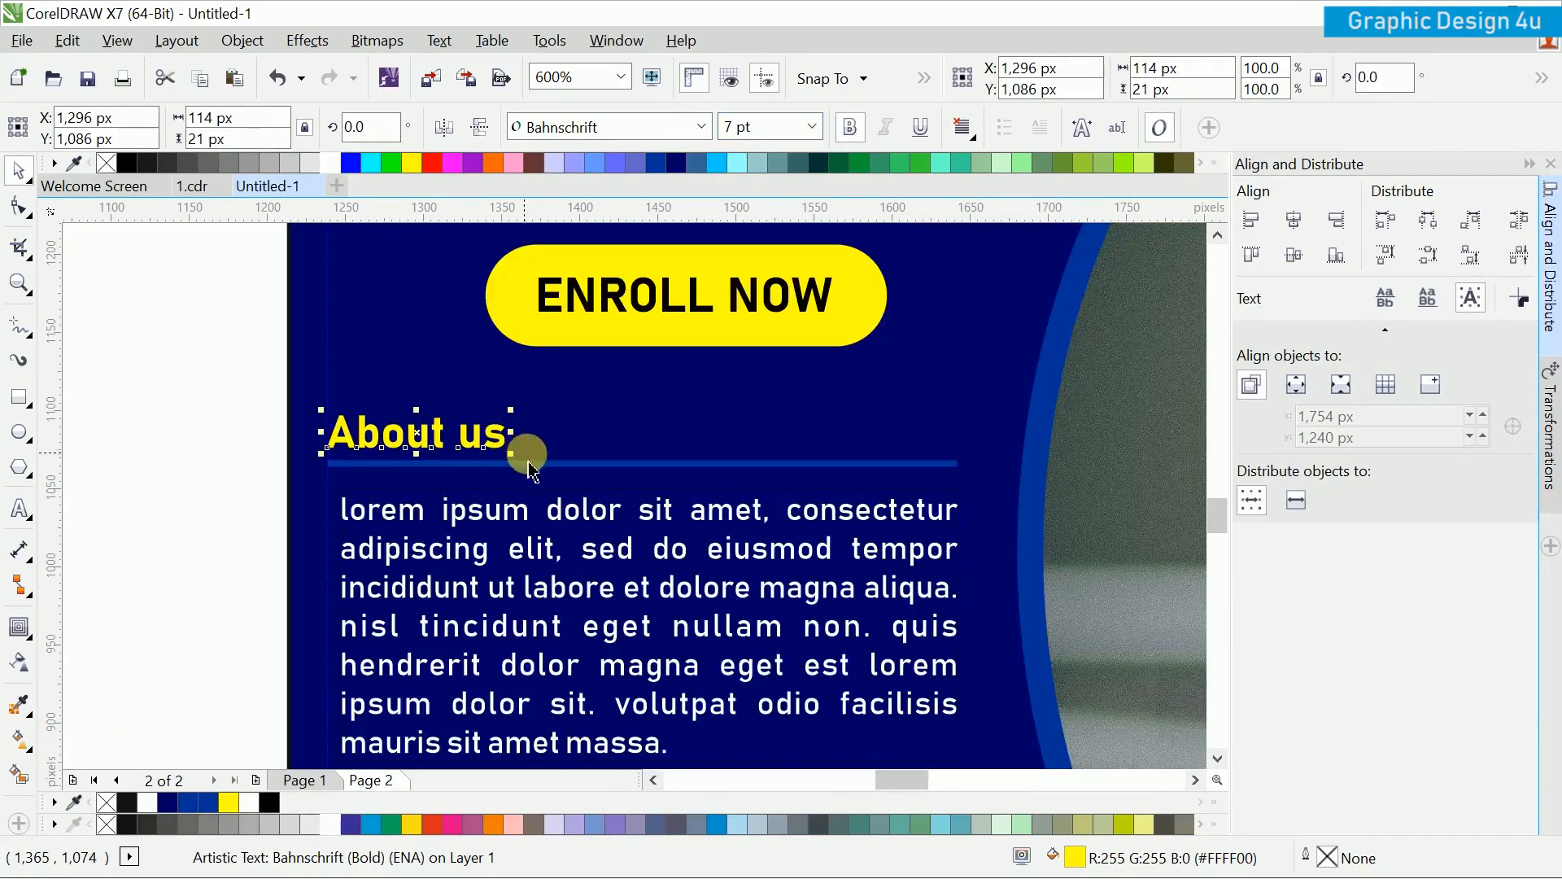
Step: Move "About us" with its blue line slightly up, and bring the paragraph up closer beneath the line
left_click(533, 446, "shift")
left_click_drag(523, 529, 522, 490)
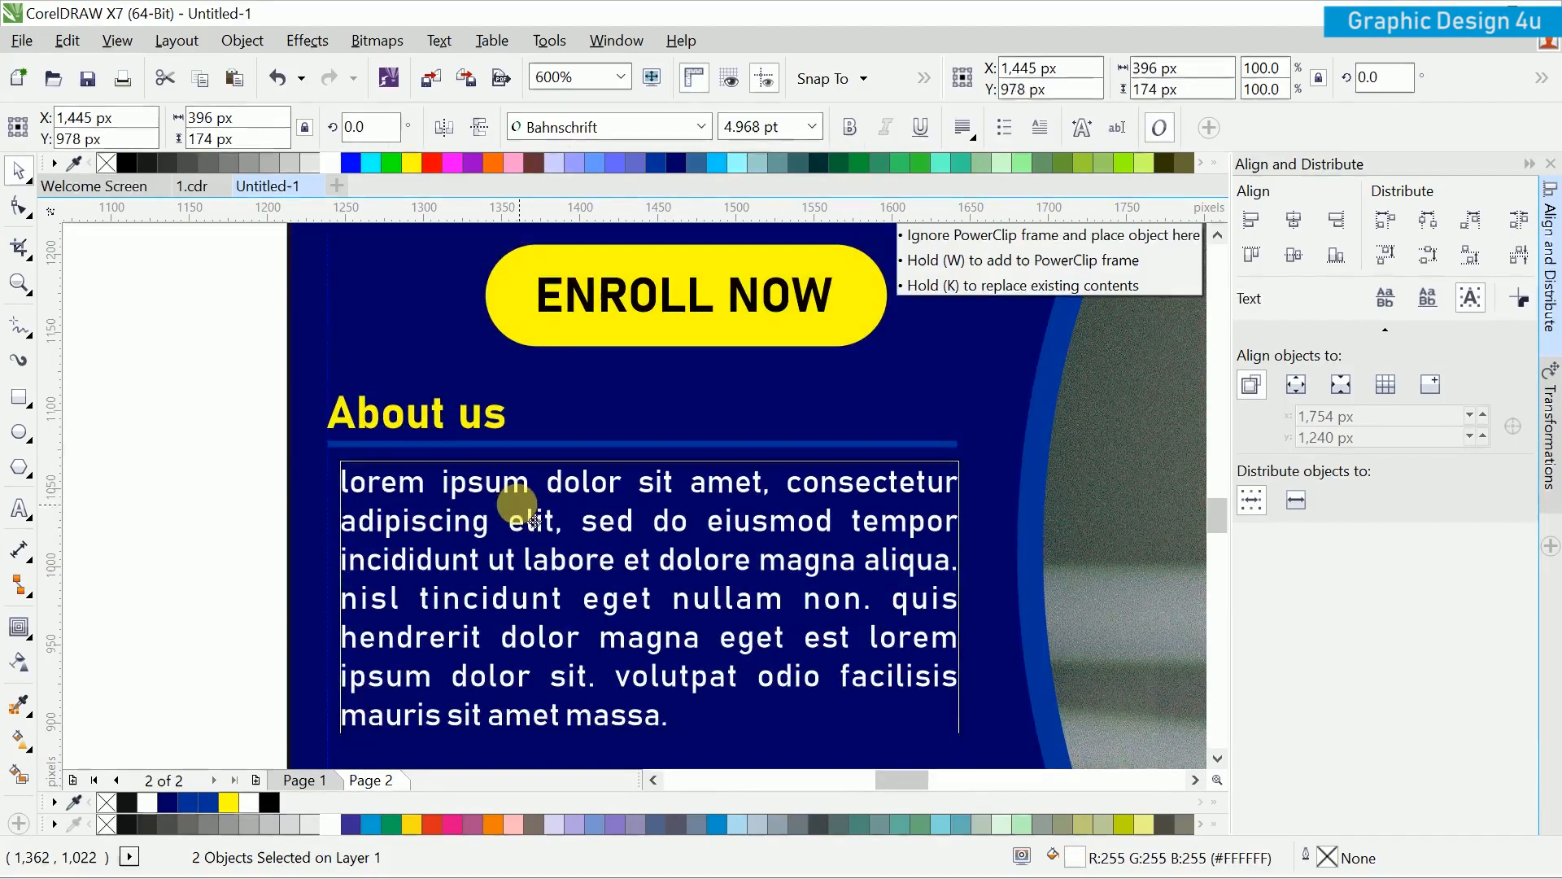
scroll(618, 504, "down", 1)
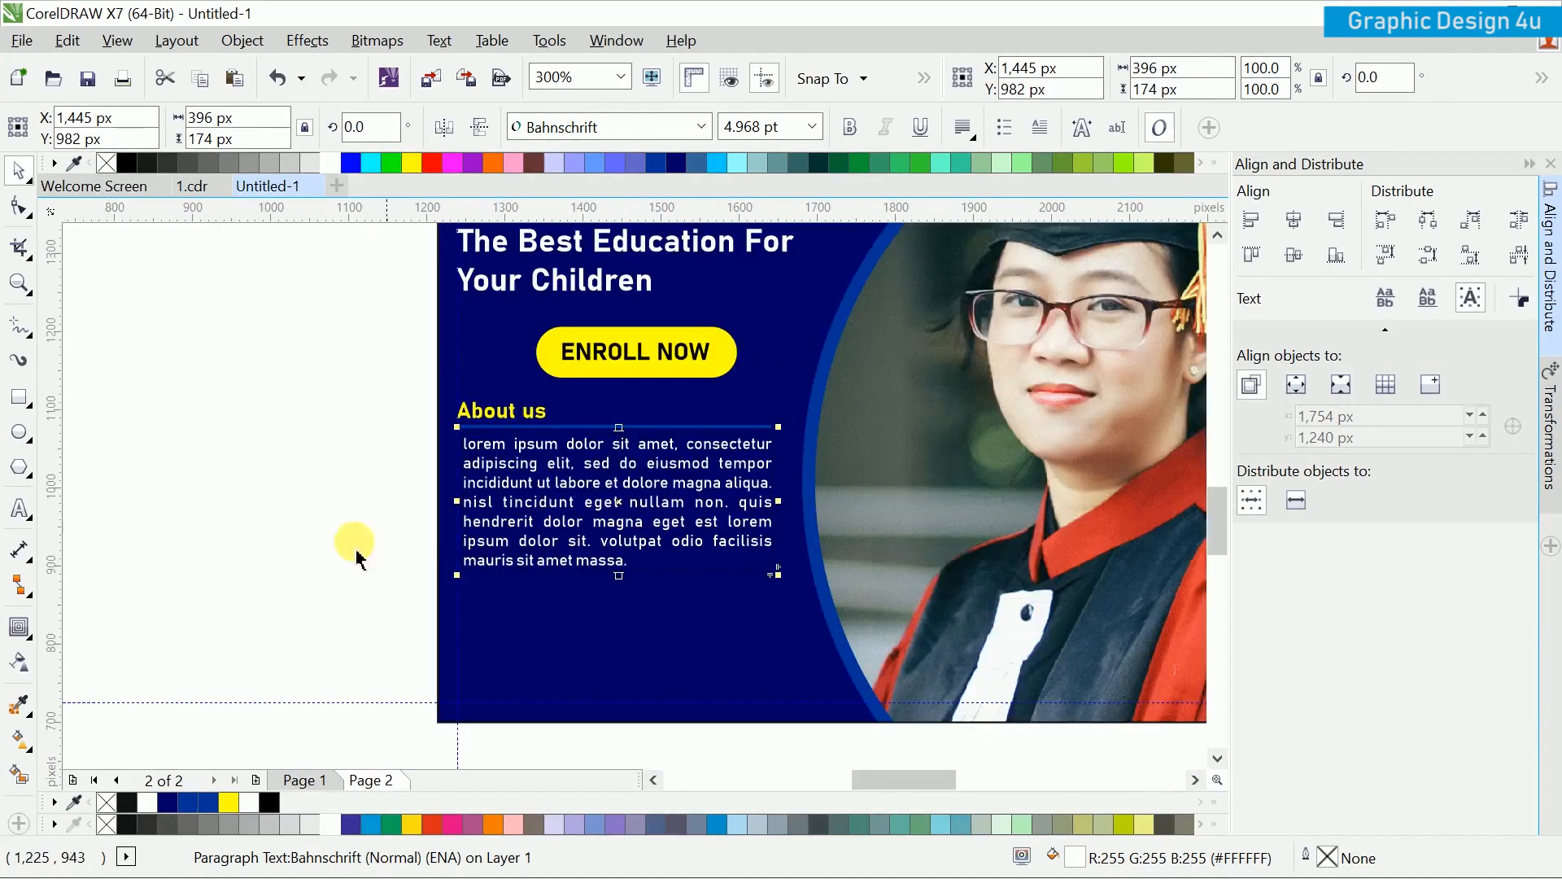
left_click(293, 549)
Step: Draw a square about 129 by 129 px over the left edge of the circular graduate photo, beside the paragraph
left_click_drag(734, 539, 449, 512)
scroll(453, 525, "down", 1)
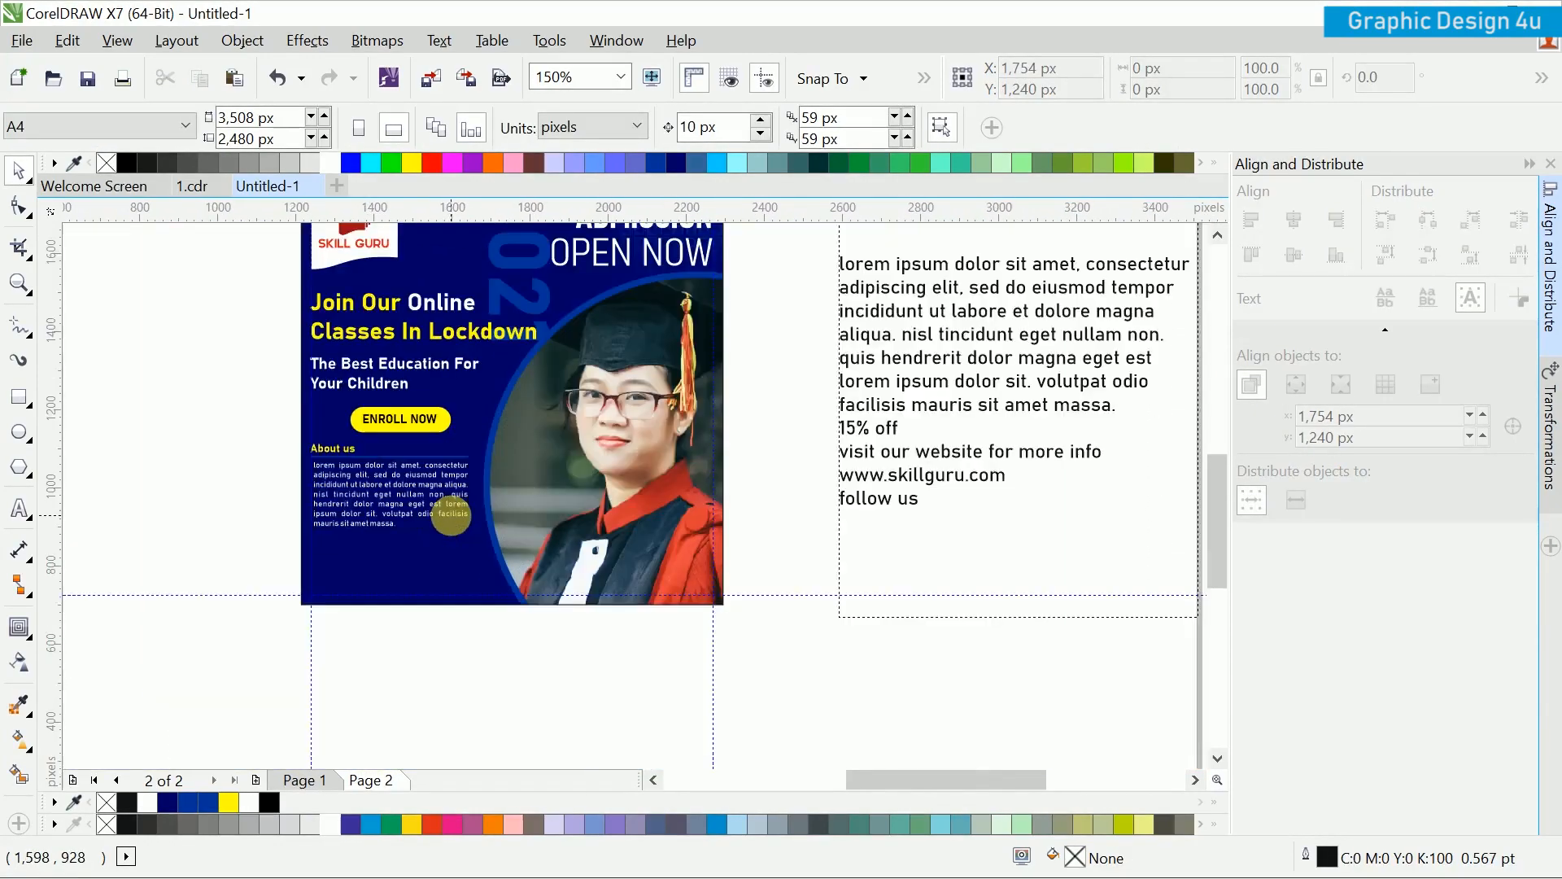
left_click(20, 397)
scroll(481, 540, "up", 2)
scroll(620, 499, "down", 1)
left_click_drag(497, 419, 606, 529)
key("space")
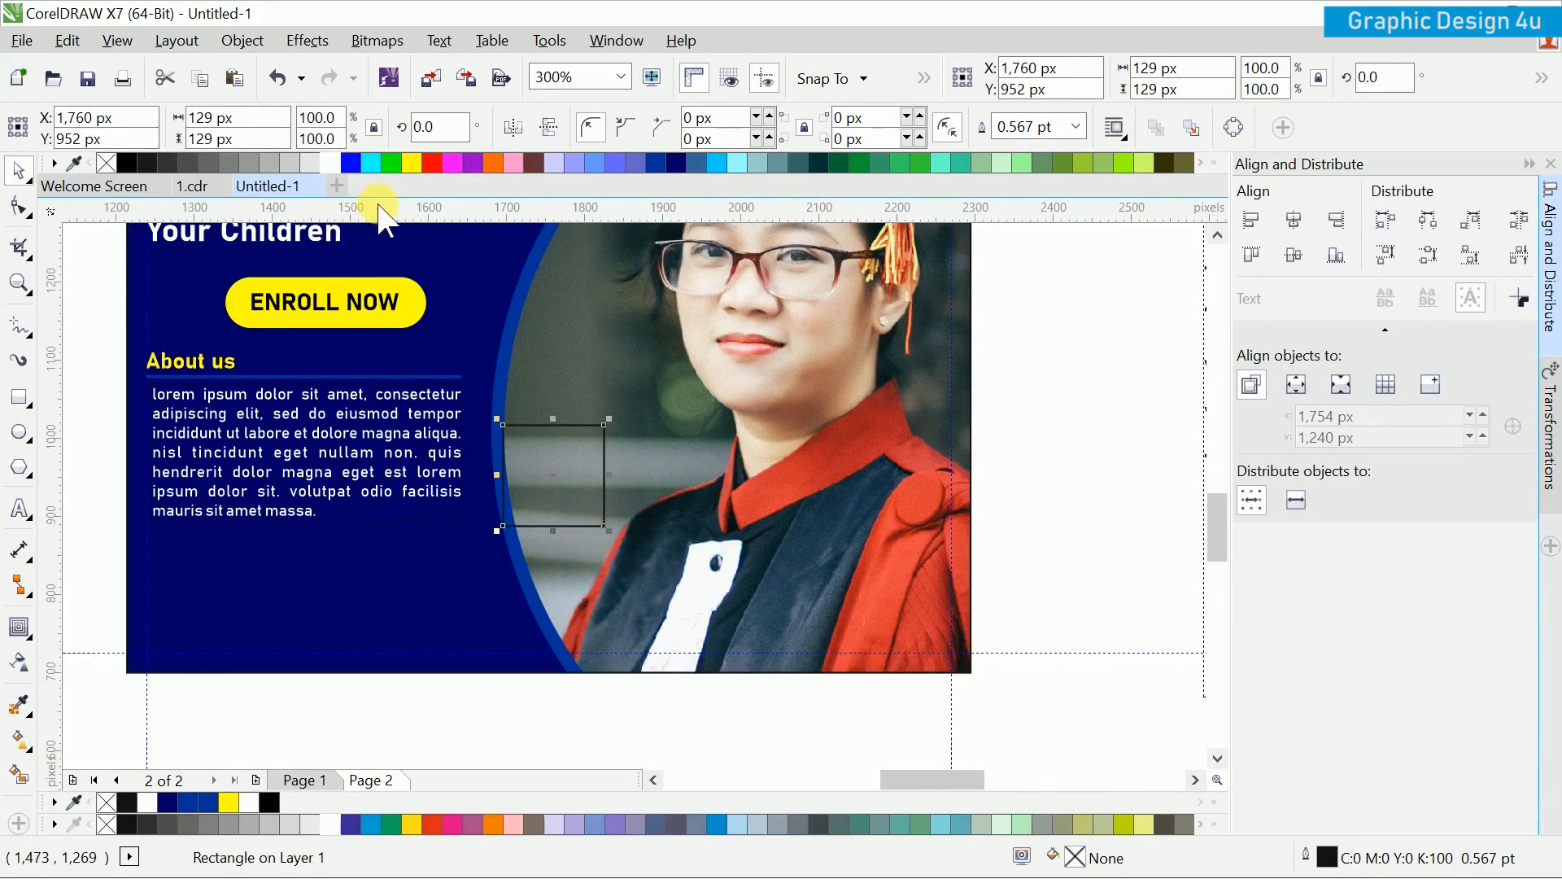
Step: Fill the square with yellow and remove its outline
left_click(412, 163)
left_click(1077, 126)
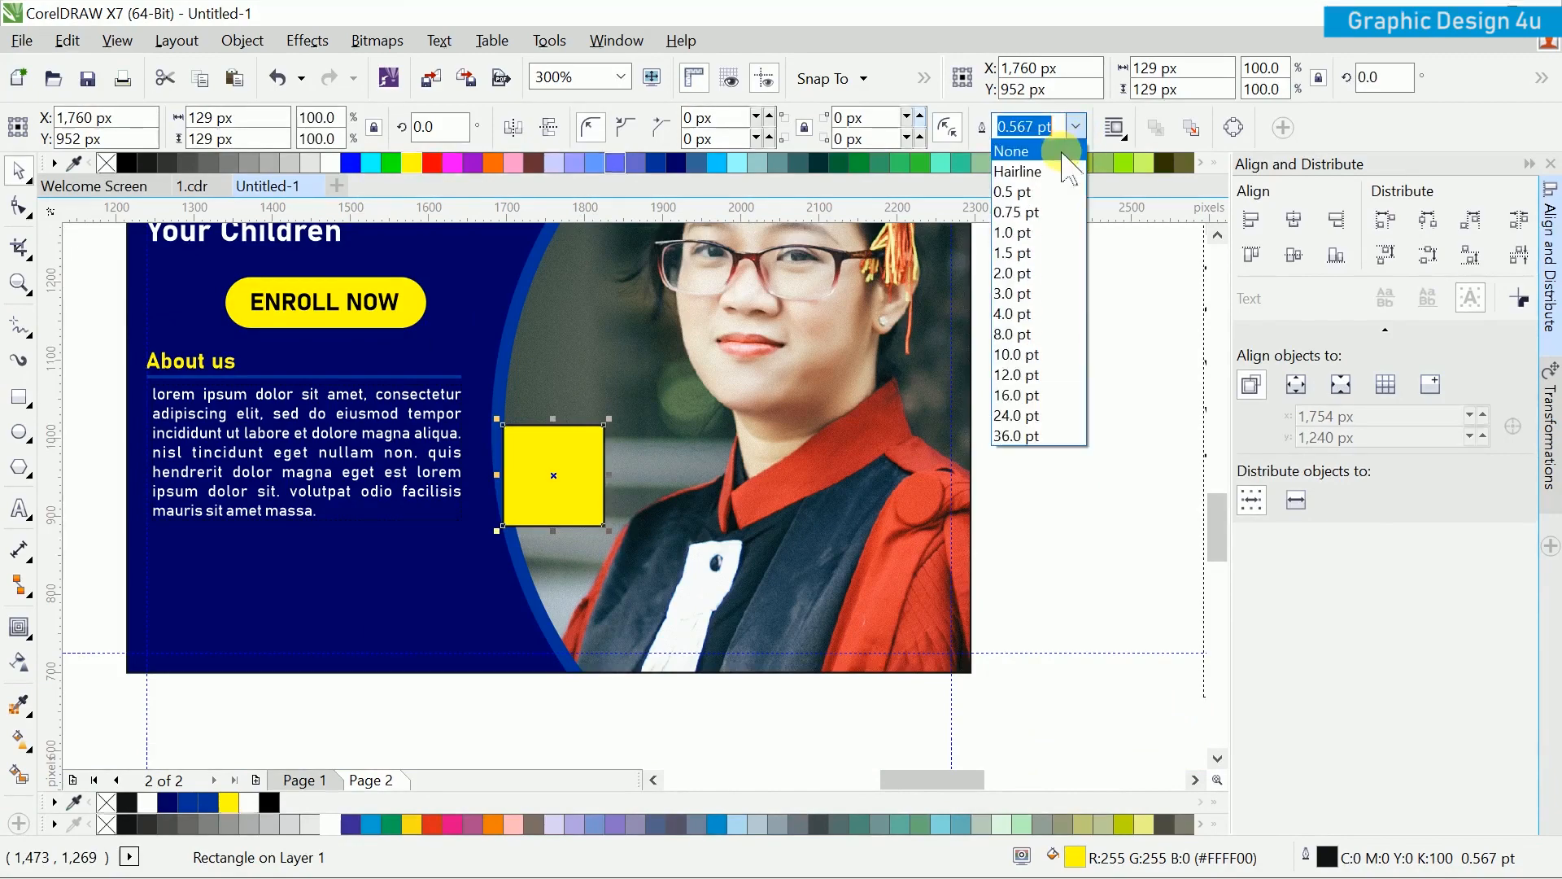
left_click(1071, 162)
Step: Delete the lorem ipsum passage and surplus blank lines above "15% off" in the source text block
left_click_drag(854, 366, 680, 499)
left_click(1035, 423)
left_click_drag(1035, 423, 948, 476)
scroll(632, 540, "down", 2)
double_click(948, 475)
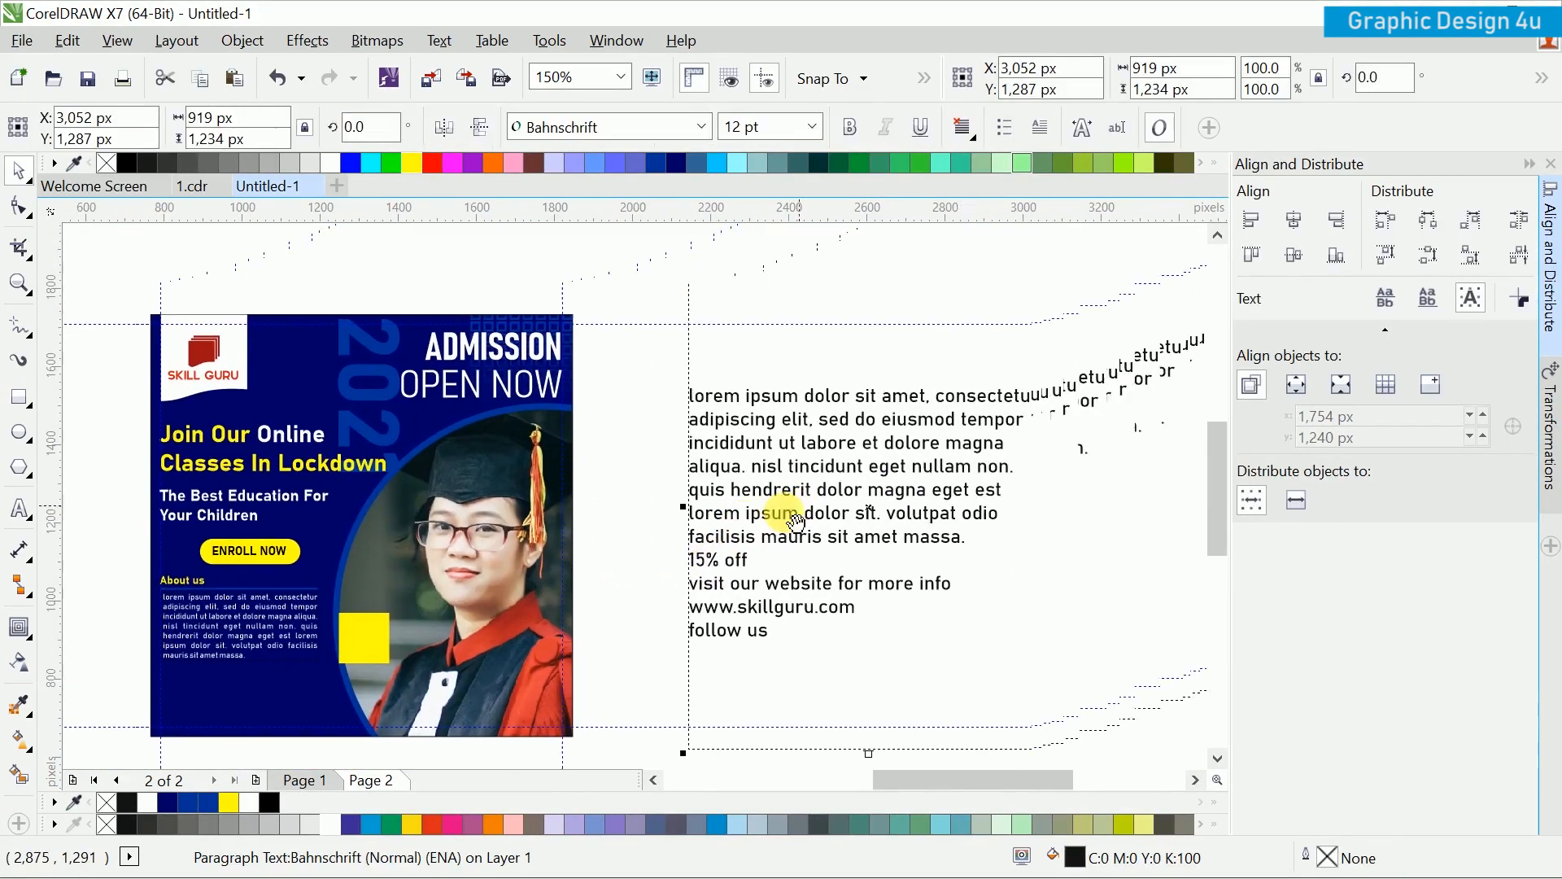
left_click_drag(965, 542, 779, 418)
key("BackSpace")
scroll(761, 378, "down", 1)
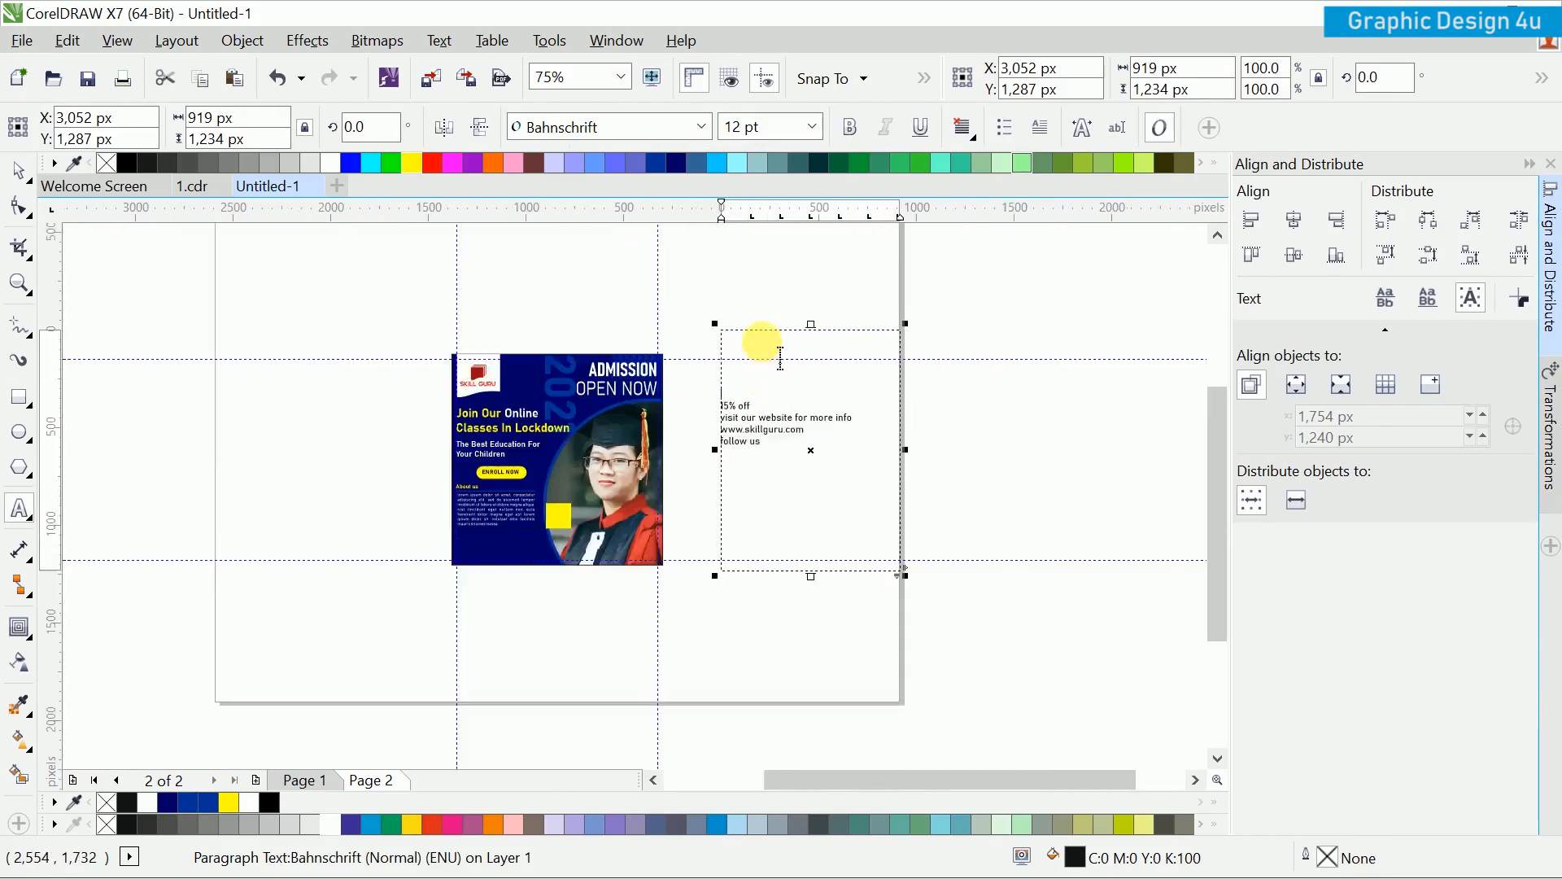
scroll(769, 352, "up", 1)
key("BackSpace")
key("BackSpace")
key("BackSpace")
key("BackSpace")
key("BackSpace")
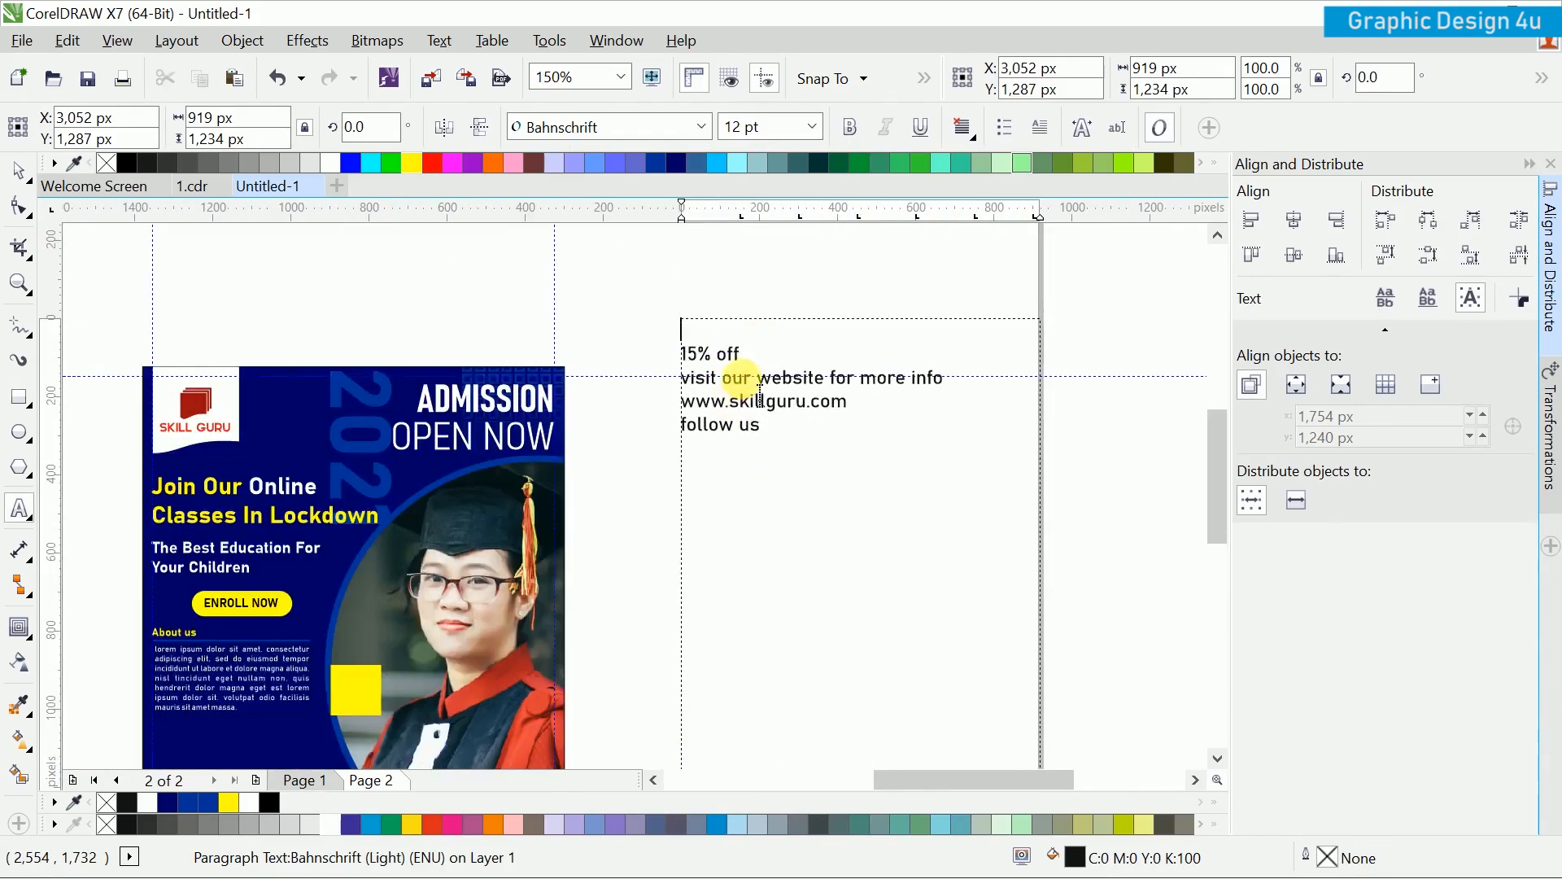
Step: Move "15% off" from the source block onto the yellow square as artistic text, split over two lines
left_click_drag(743, 355, 679, 344)
key("ctrl+x")
left_click_drag(683, 423, 891, 302)
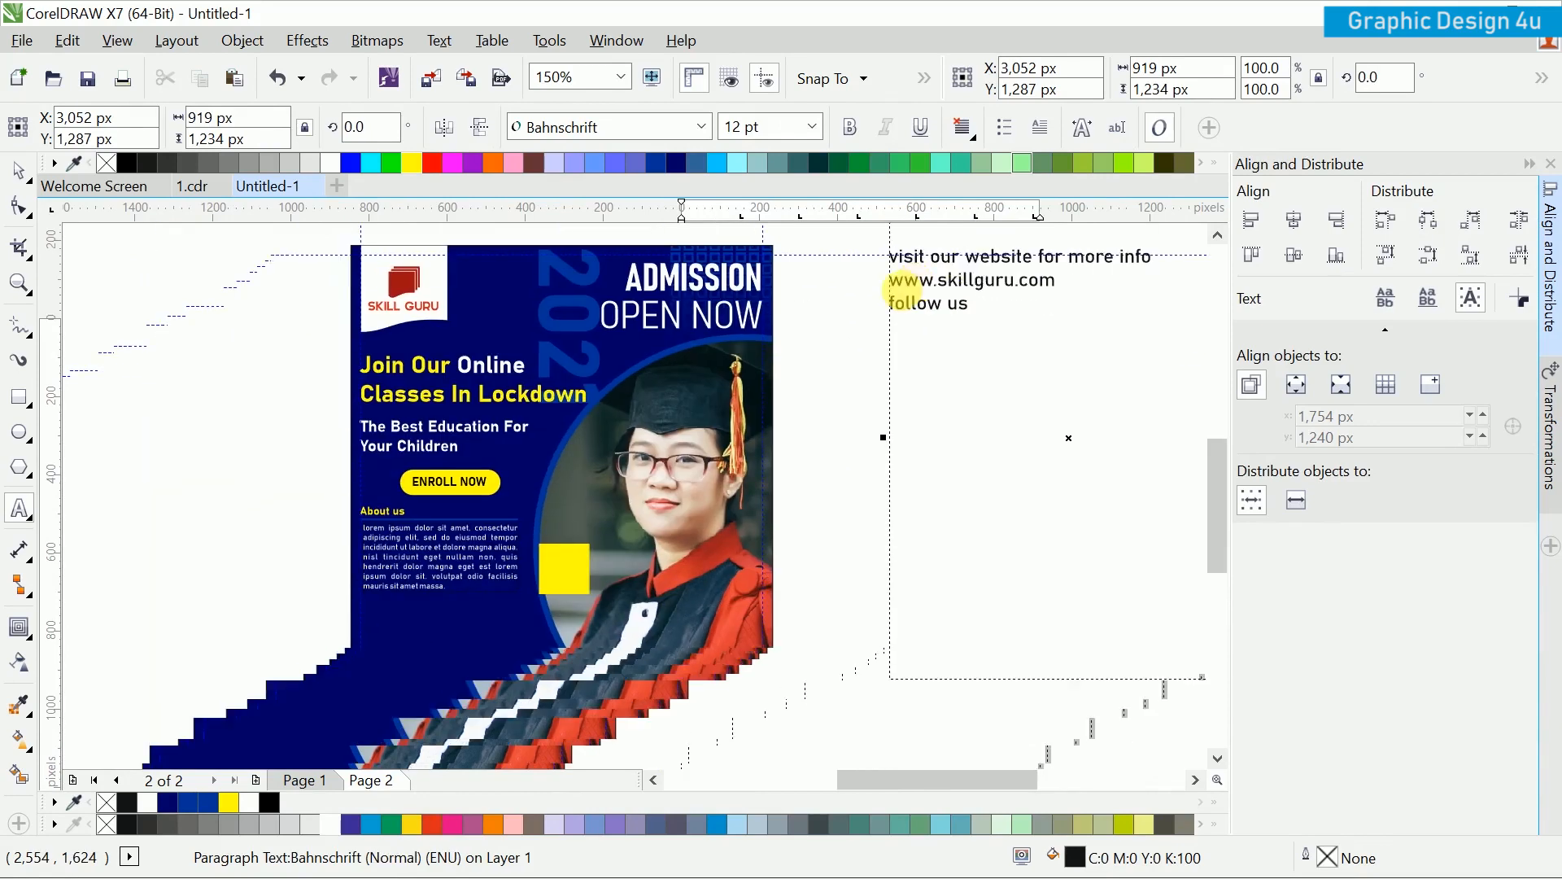
scroll(539, 594, "up", 1)
left_click(551, 559)
key("ctrl+v")
scroll(569, 561, "up", 3)
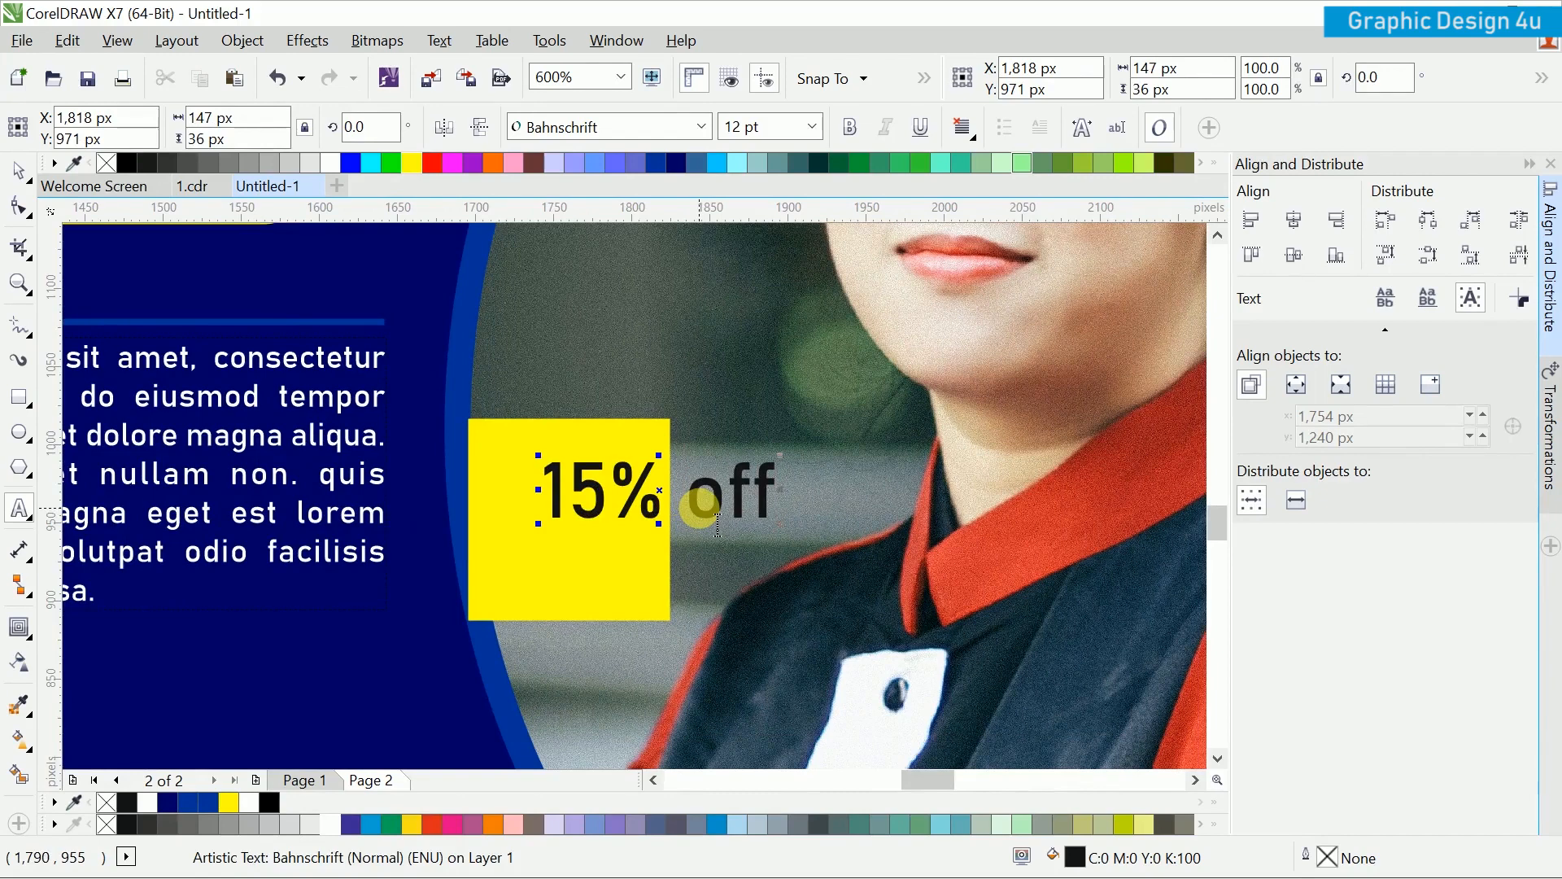
key("Return")
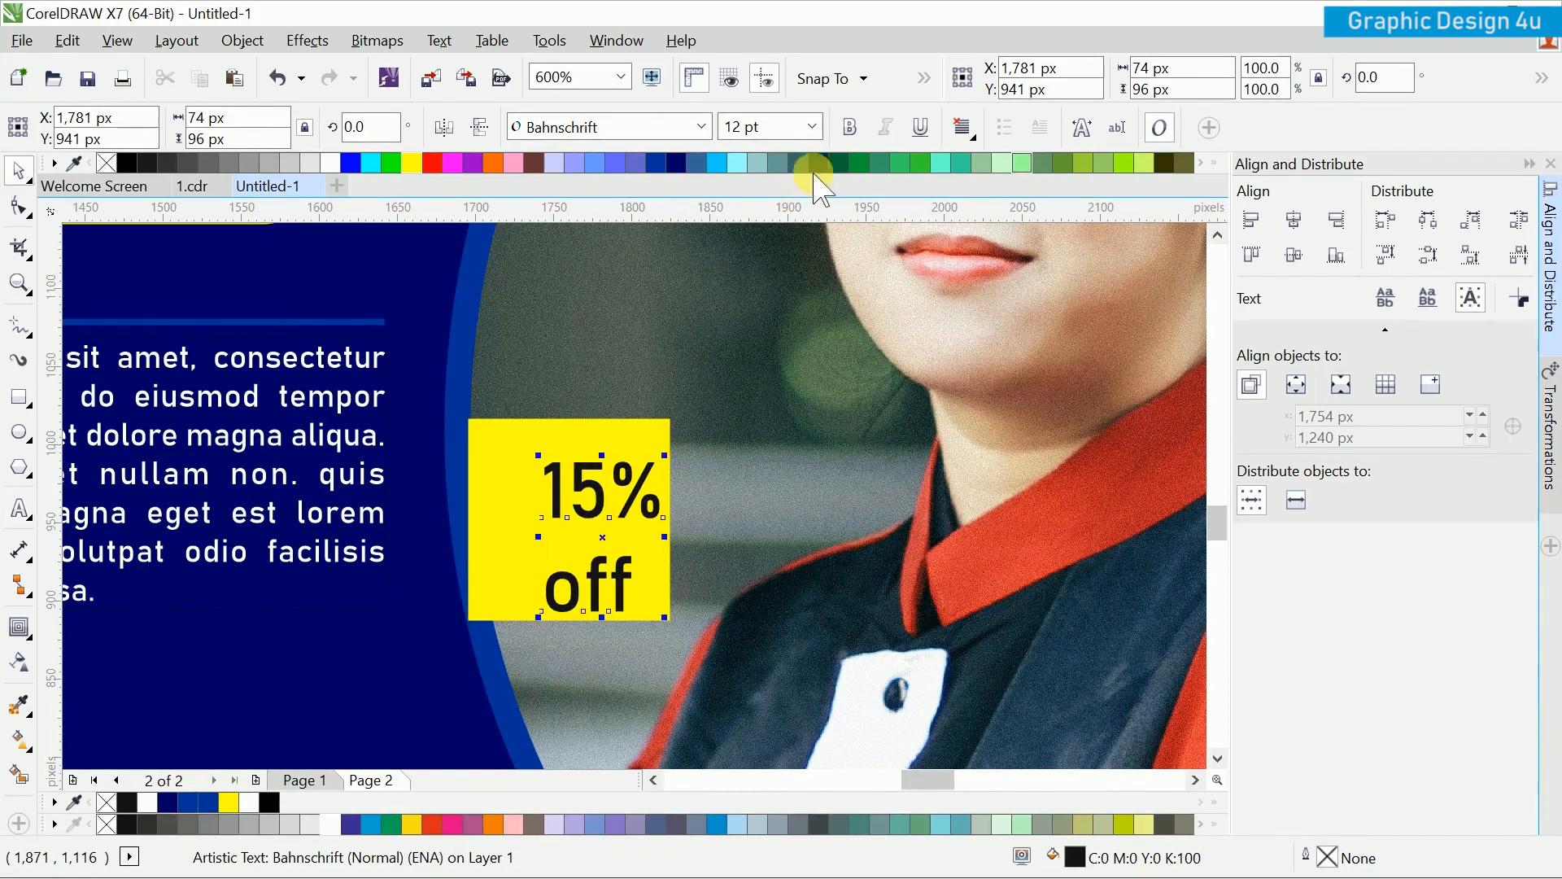
Step: Make the "15% off" text bold and center it horizontally and vertically on the yellow square
key("ctrl+space")
left_click(637, 455, "shift")
key("c")
key("e")
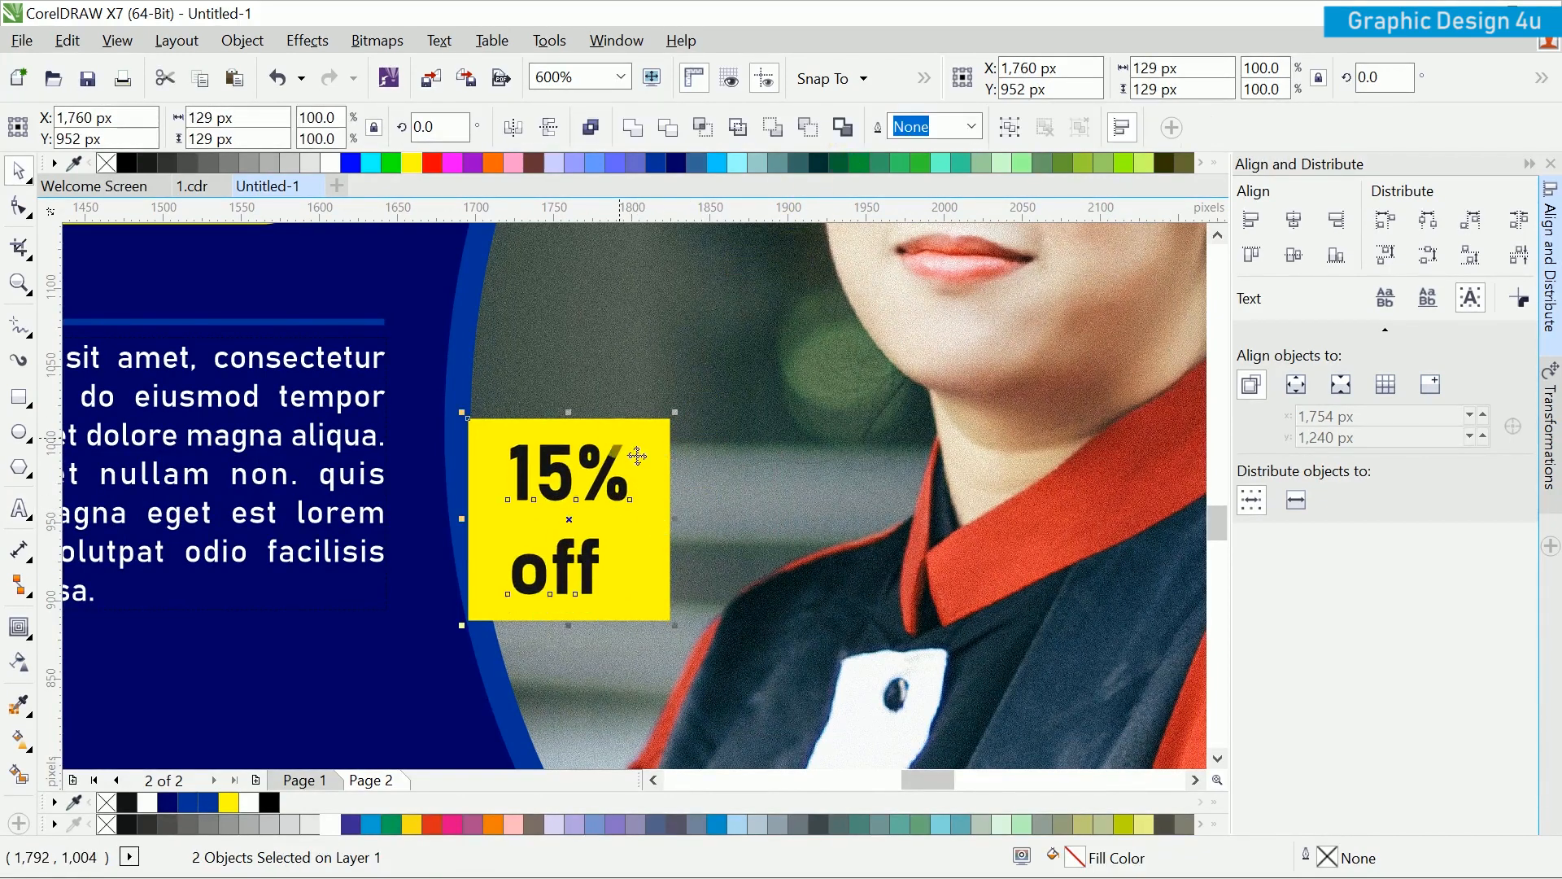
left_click(1293, 220)
left_click(731, 514)
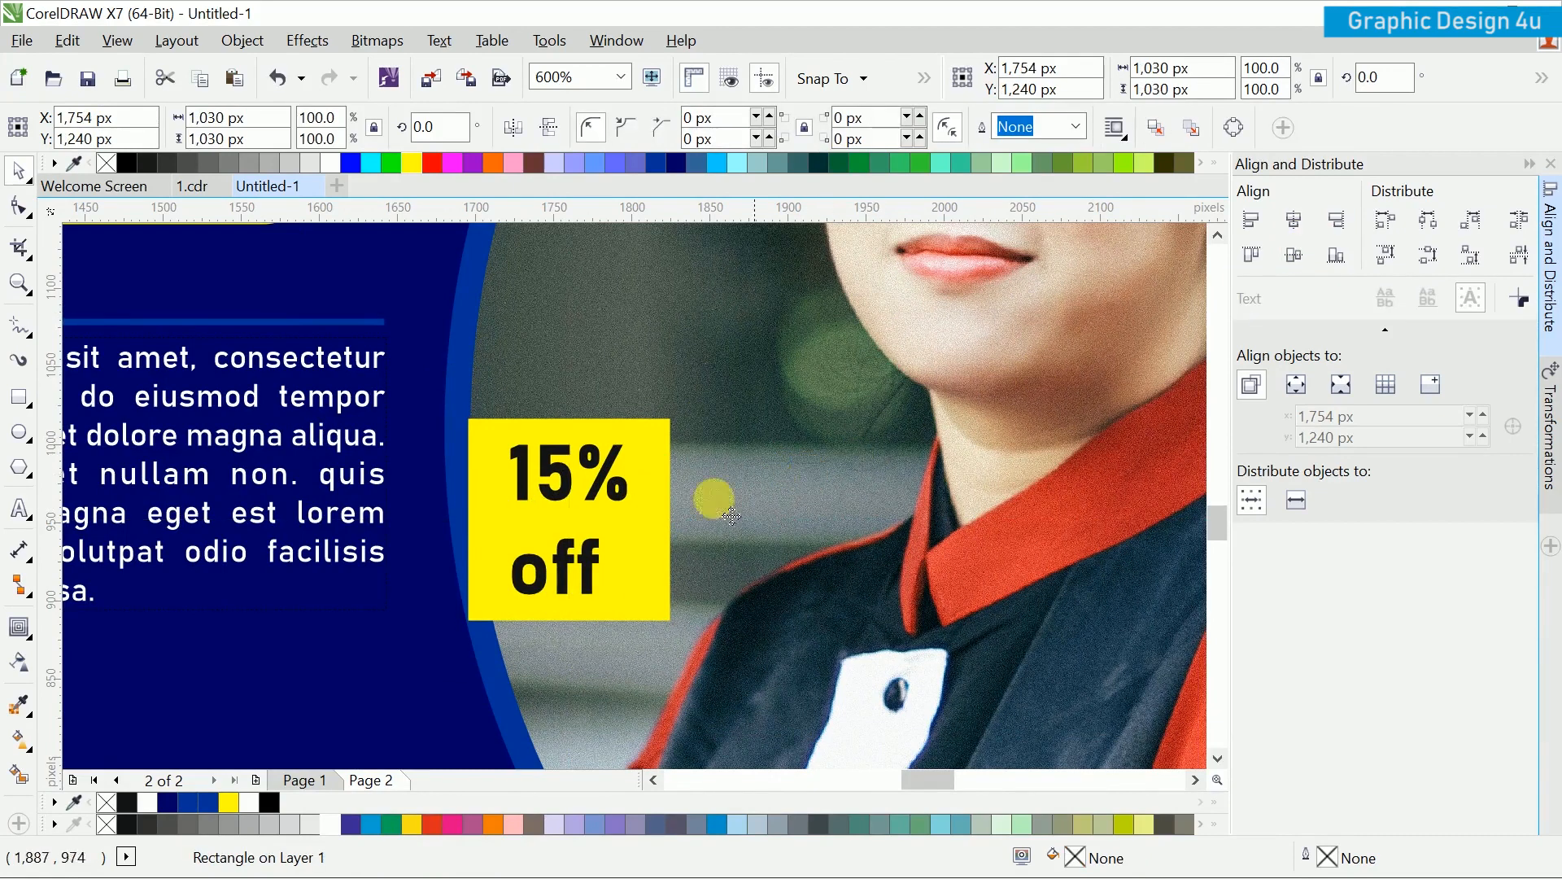
Step: Enlarge "15%" to 14 pt and center-align the two lines of the "15% off" text
double_click(572, 498)
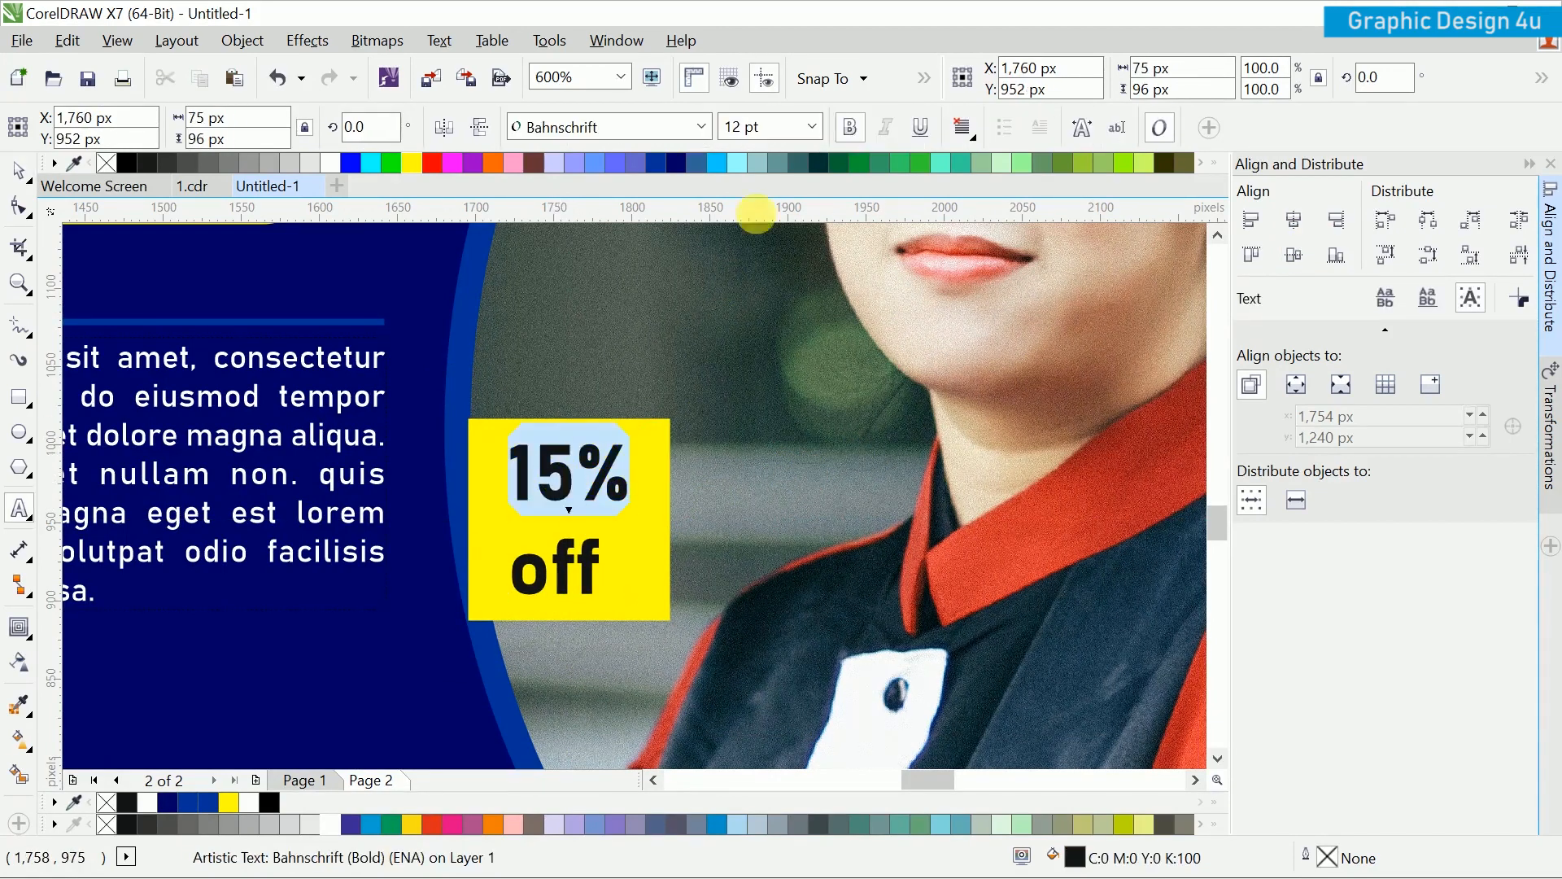
left_click(811, 128)
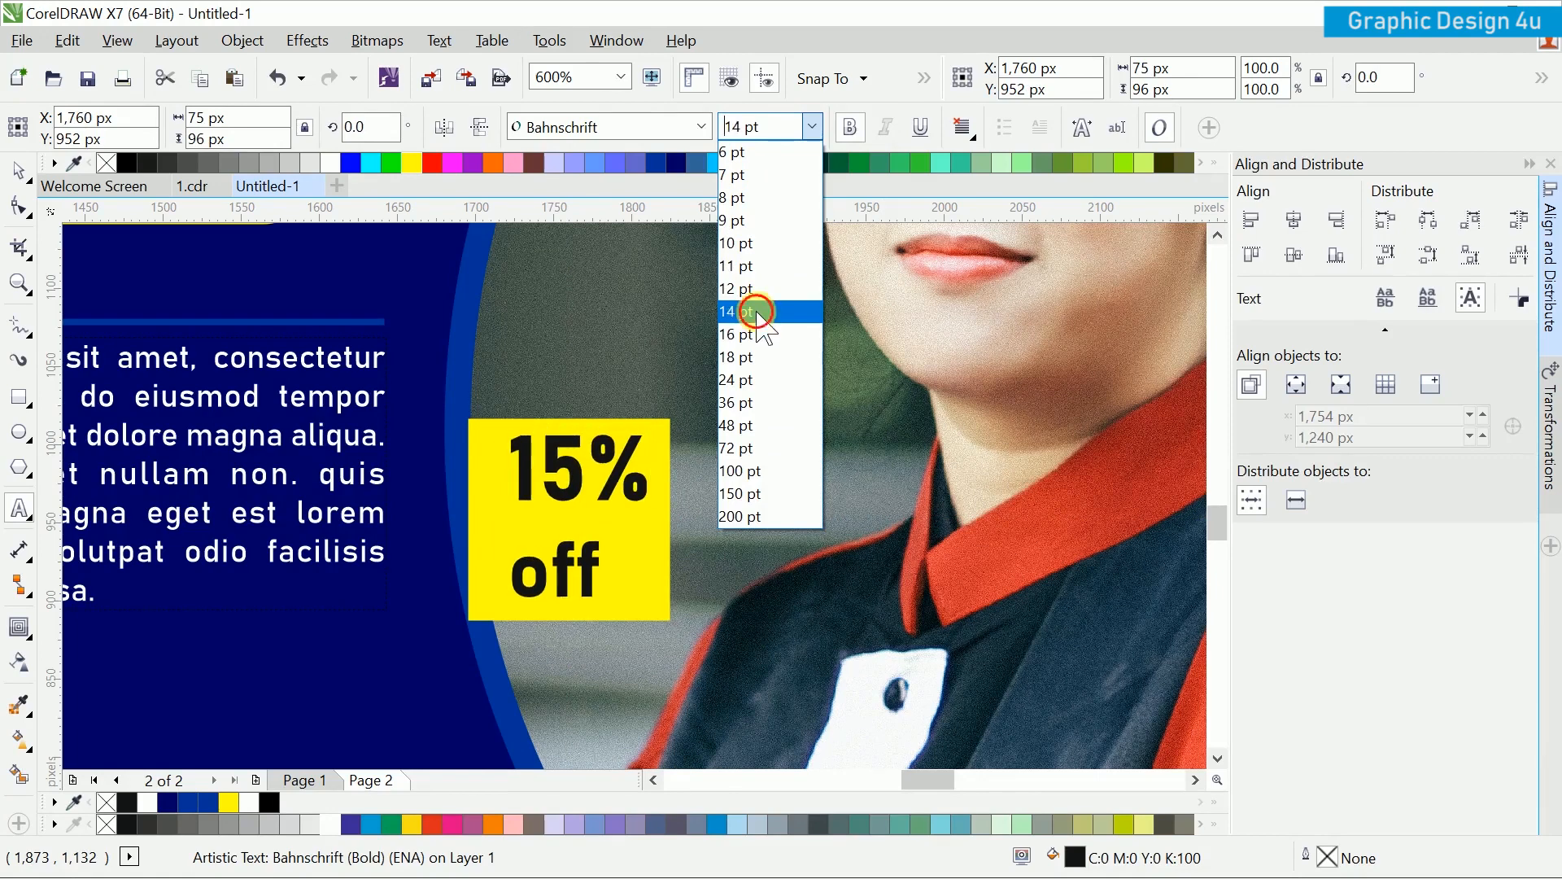
left_click(761, 312)
left_click(963, 128)
left_click(996, 215)
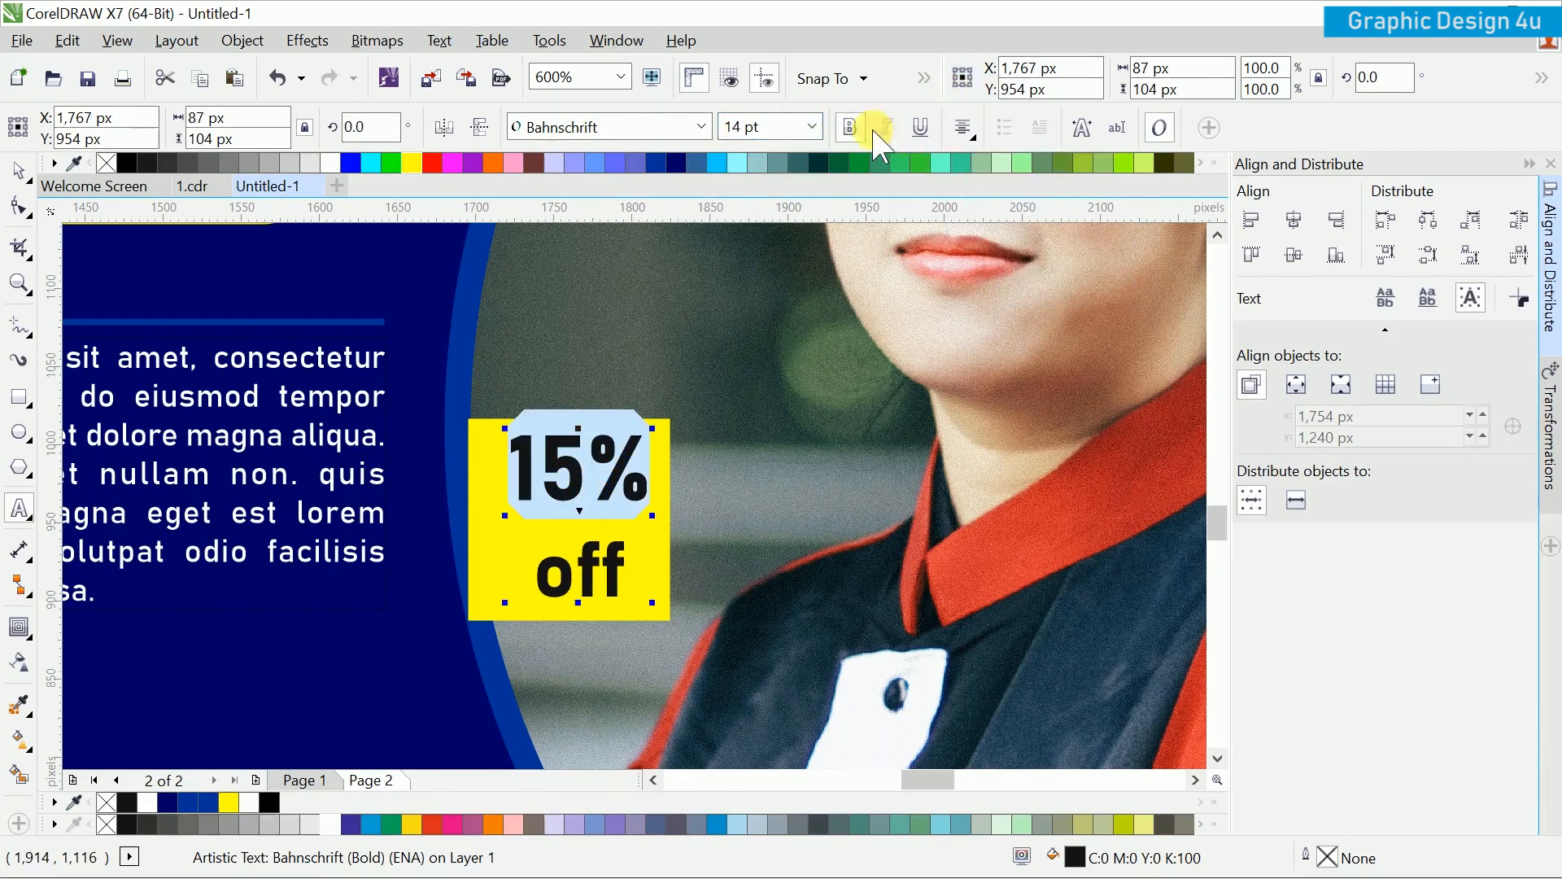
Step: Enlarge "15%" to 16 pt and center the "15% off" text horizontally and vertically on the yellow square
left_click(812, 127)
left_click(773, 333)
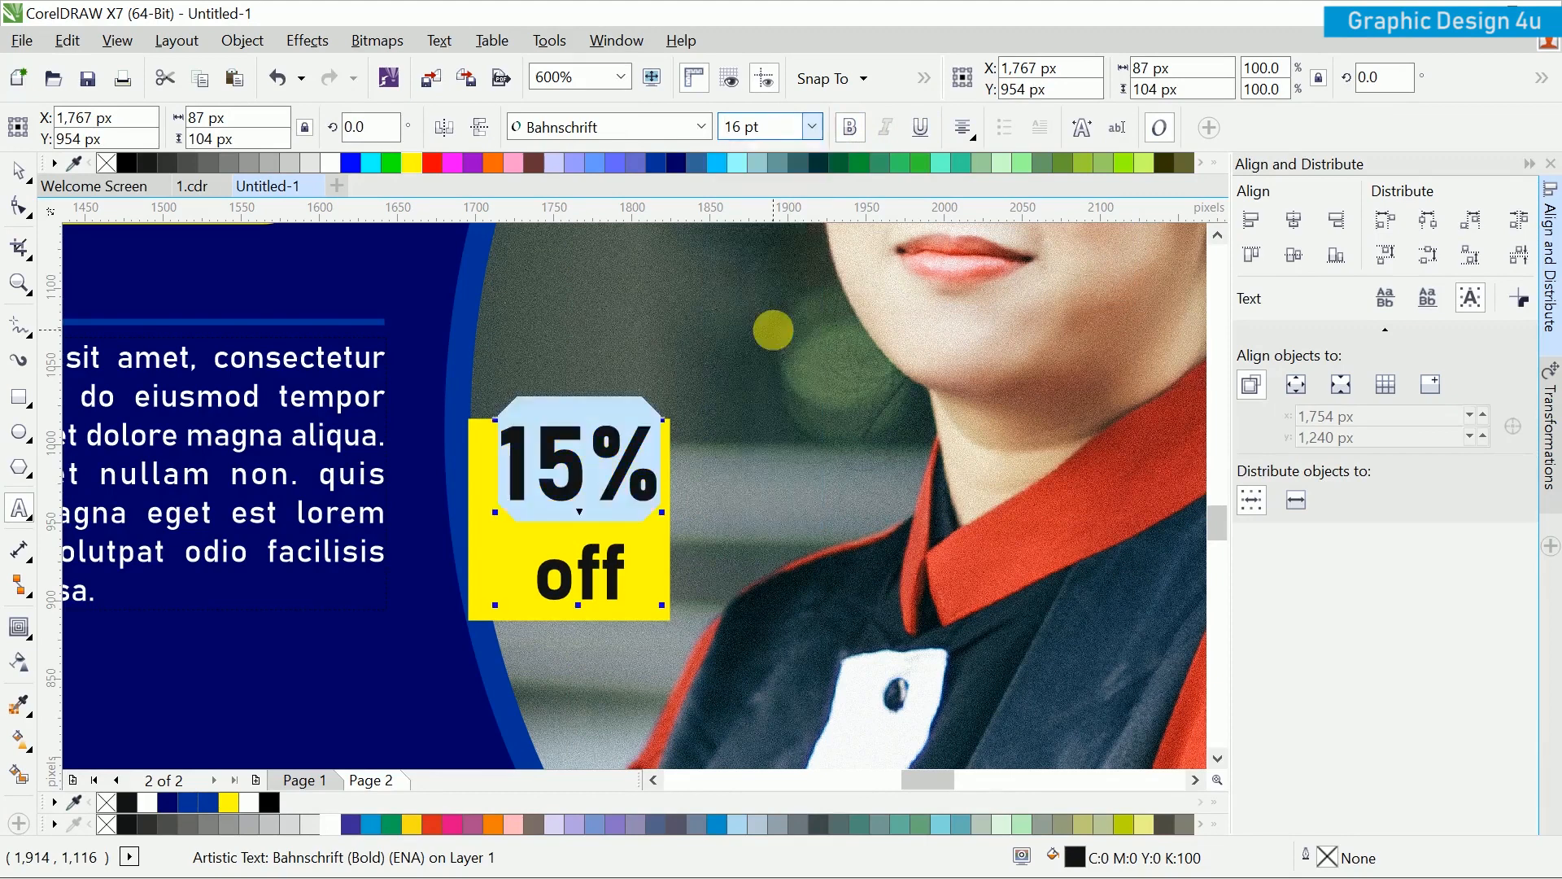
key("ctrl+space")
left_click(657, 549, "shift")
left_click(1294, 219)
left_click(1294, 255)
scroll(620, 489, "down", 2)
left_click(1123, 456)
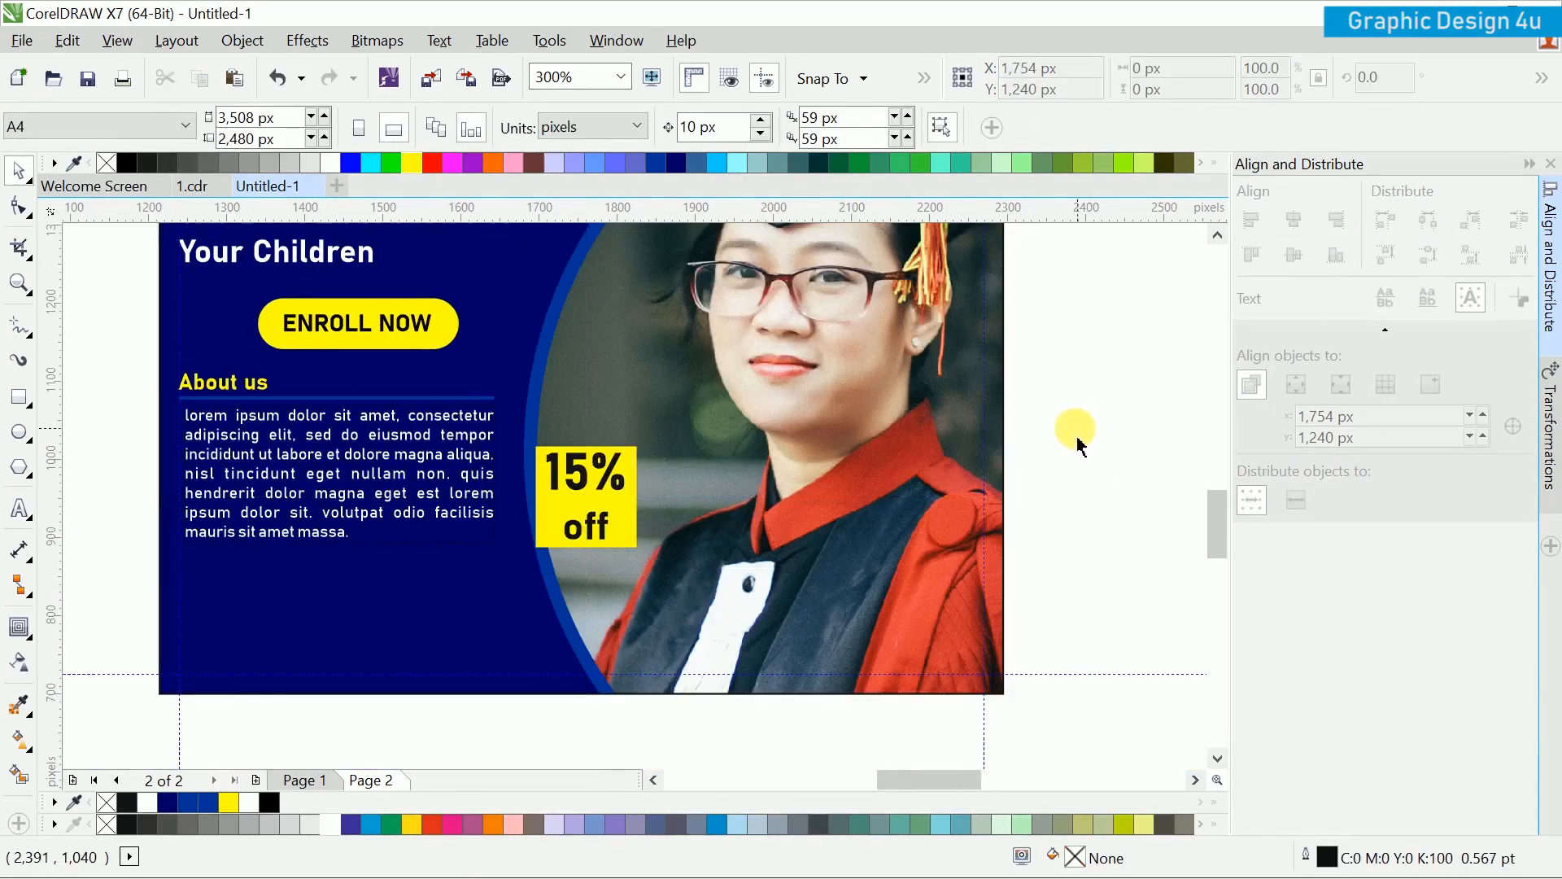
scroll(1049, 435, "right", 1)
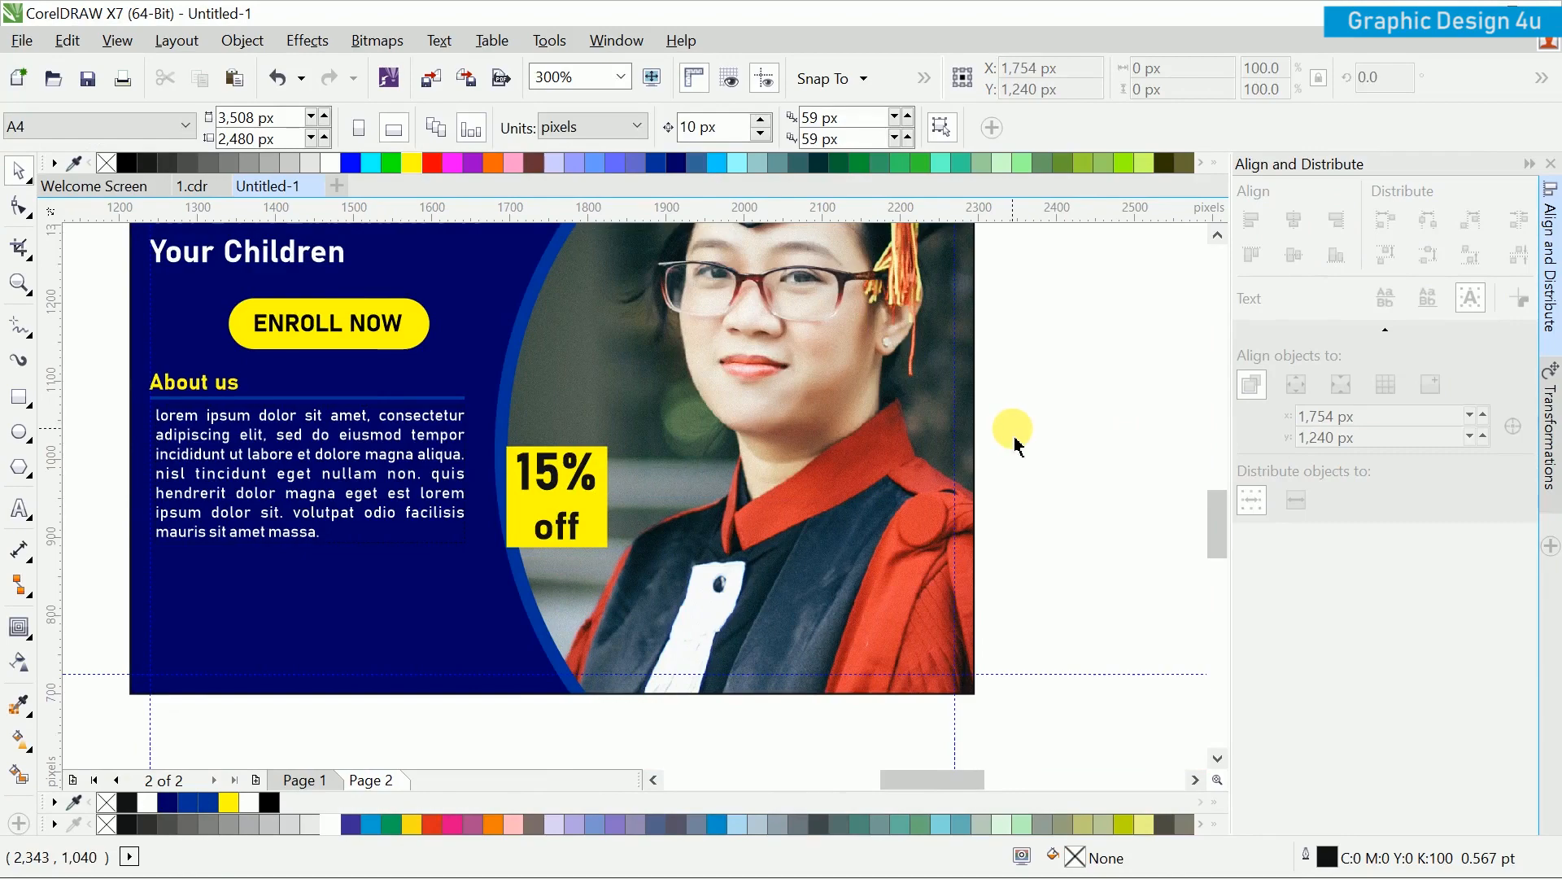
Step: Move the yellow square together with its "15% off" text slightly up and to the left
scroll(545, 519, "up", 2)
left_click(564, 452)
key("Escape")
left_click(524, 523)
left_click(539, 528, "shift")
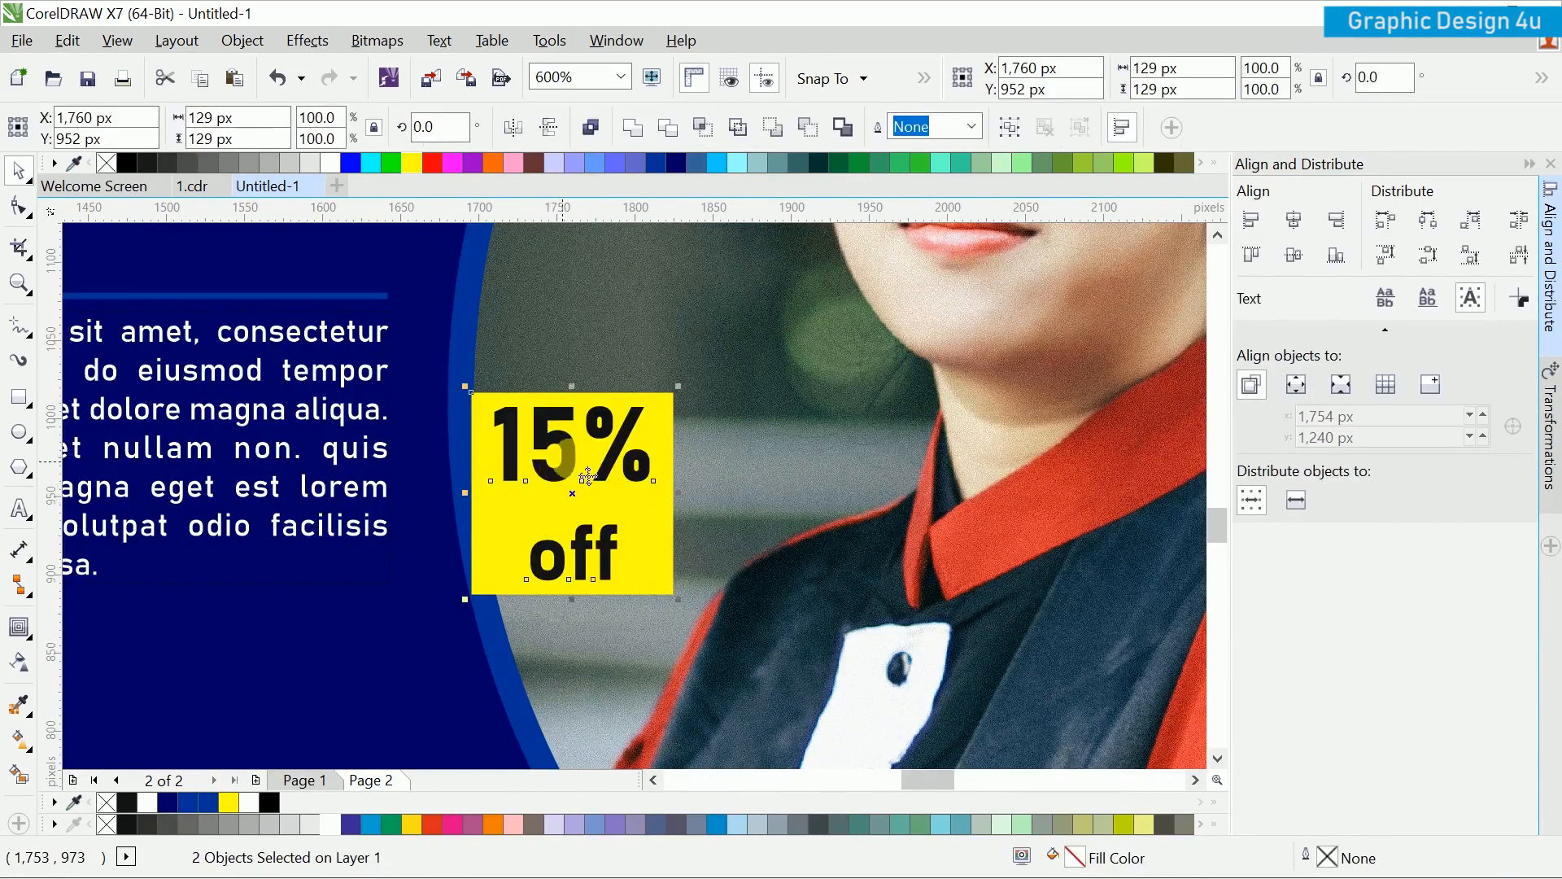
left_click_drag(592, 469, 575, 424)
Step: Widen the yellow square toward its left side to about 149 px, leaving the text in place
left_click(495, 477)
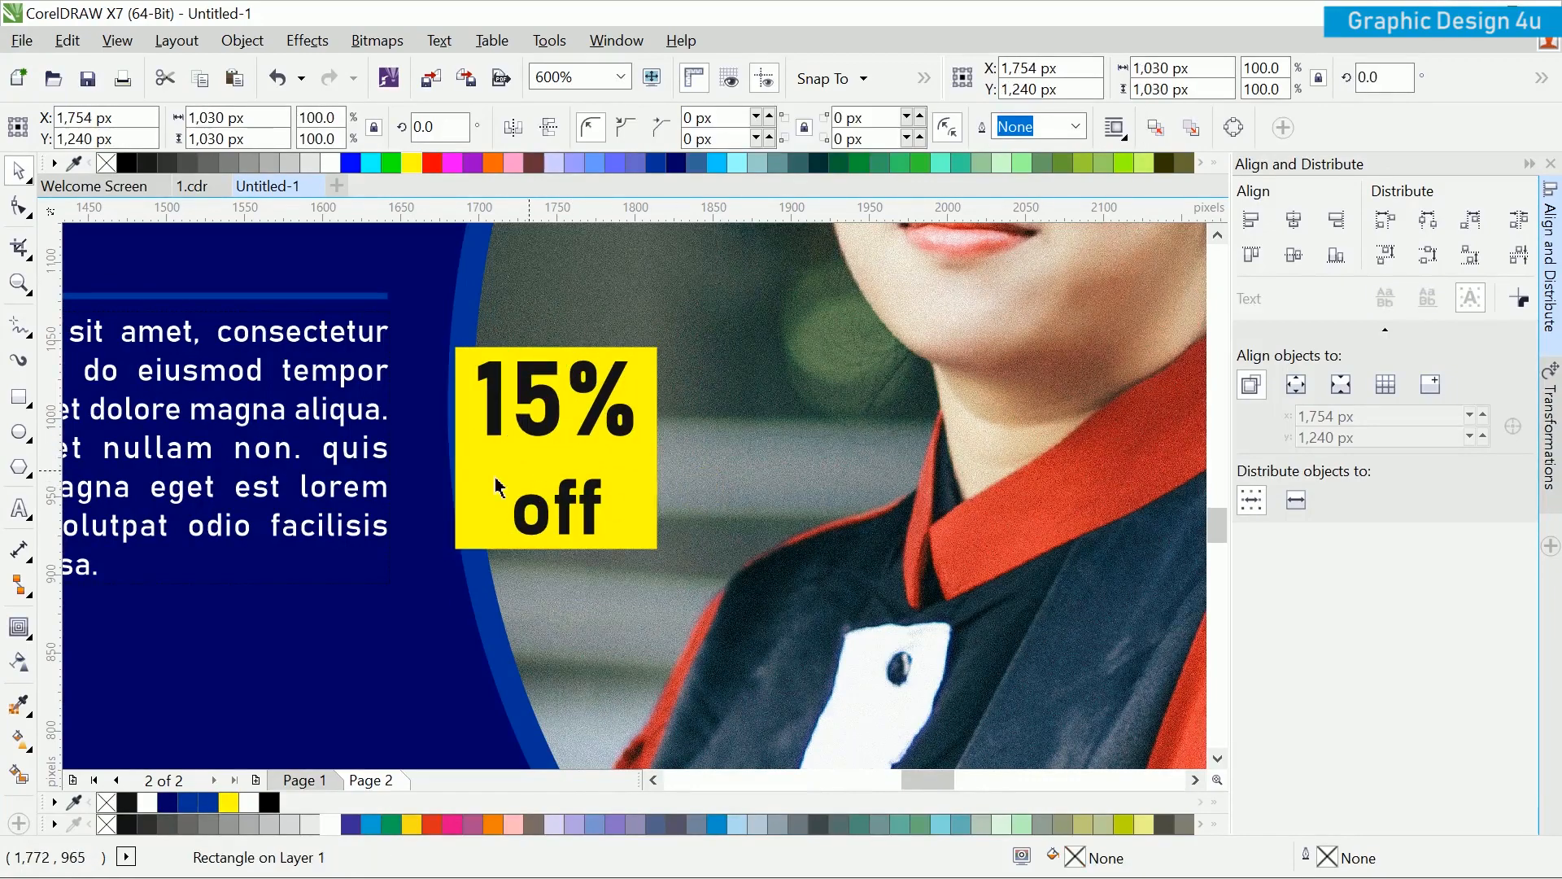
left_click_drag(450, 446, 418, 447)
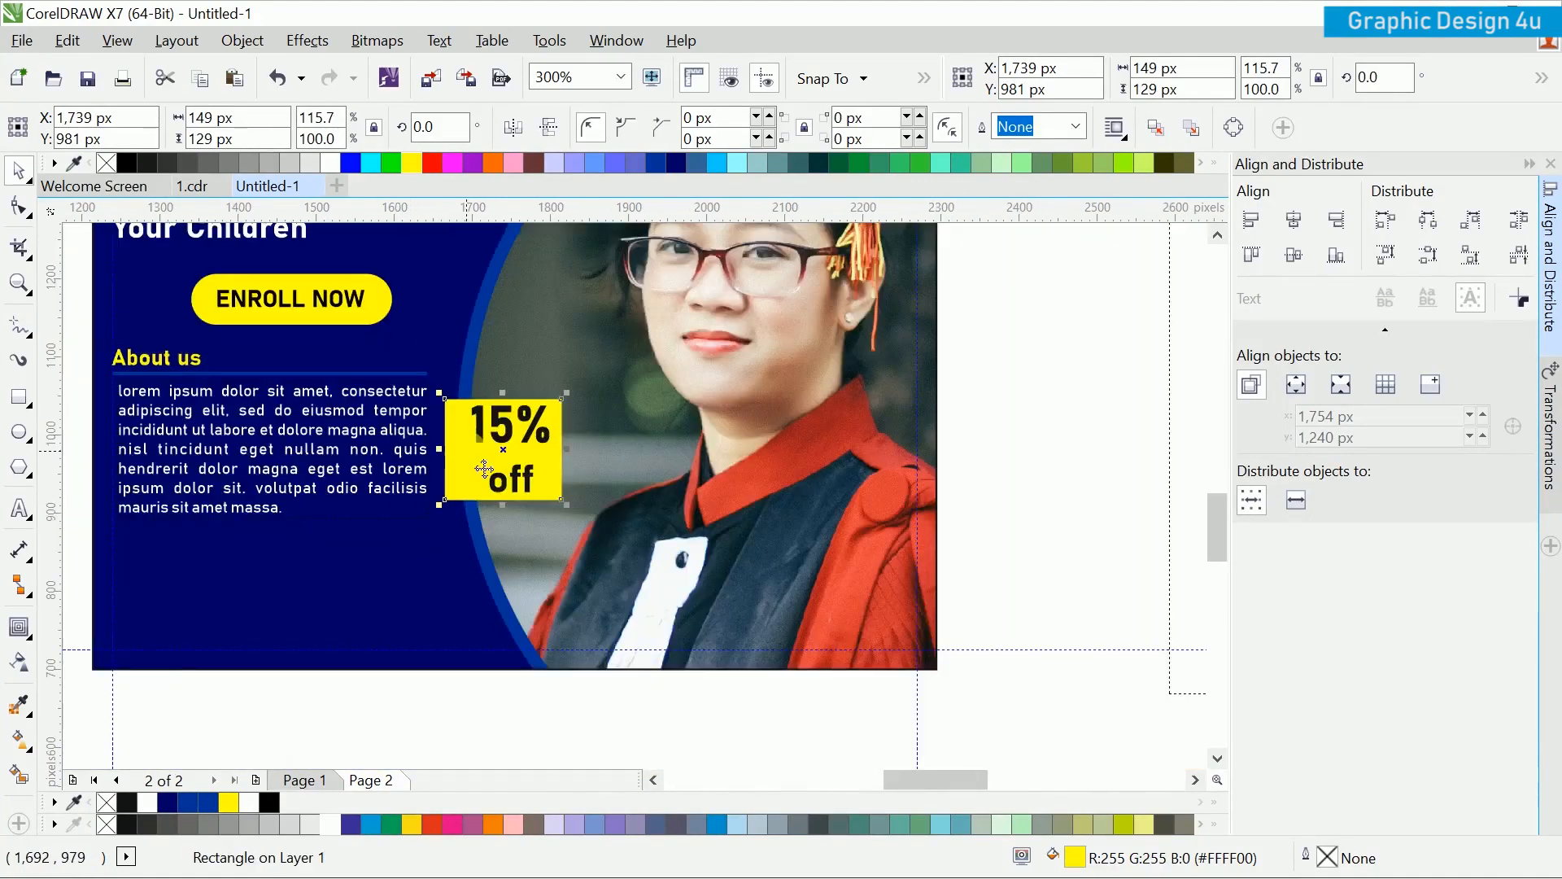
scroll(453, 447, "down", 2)
Step: Draw a rectangle about 138 by 37 px directly below the yellow badge, flush with its lower right corner
scroll(569, 480, "up", 2)
left_click(20, 396)
left_click_drag(694, 510, 479, 567)
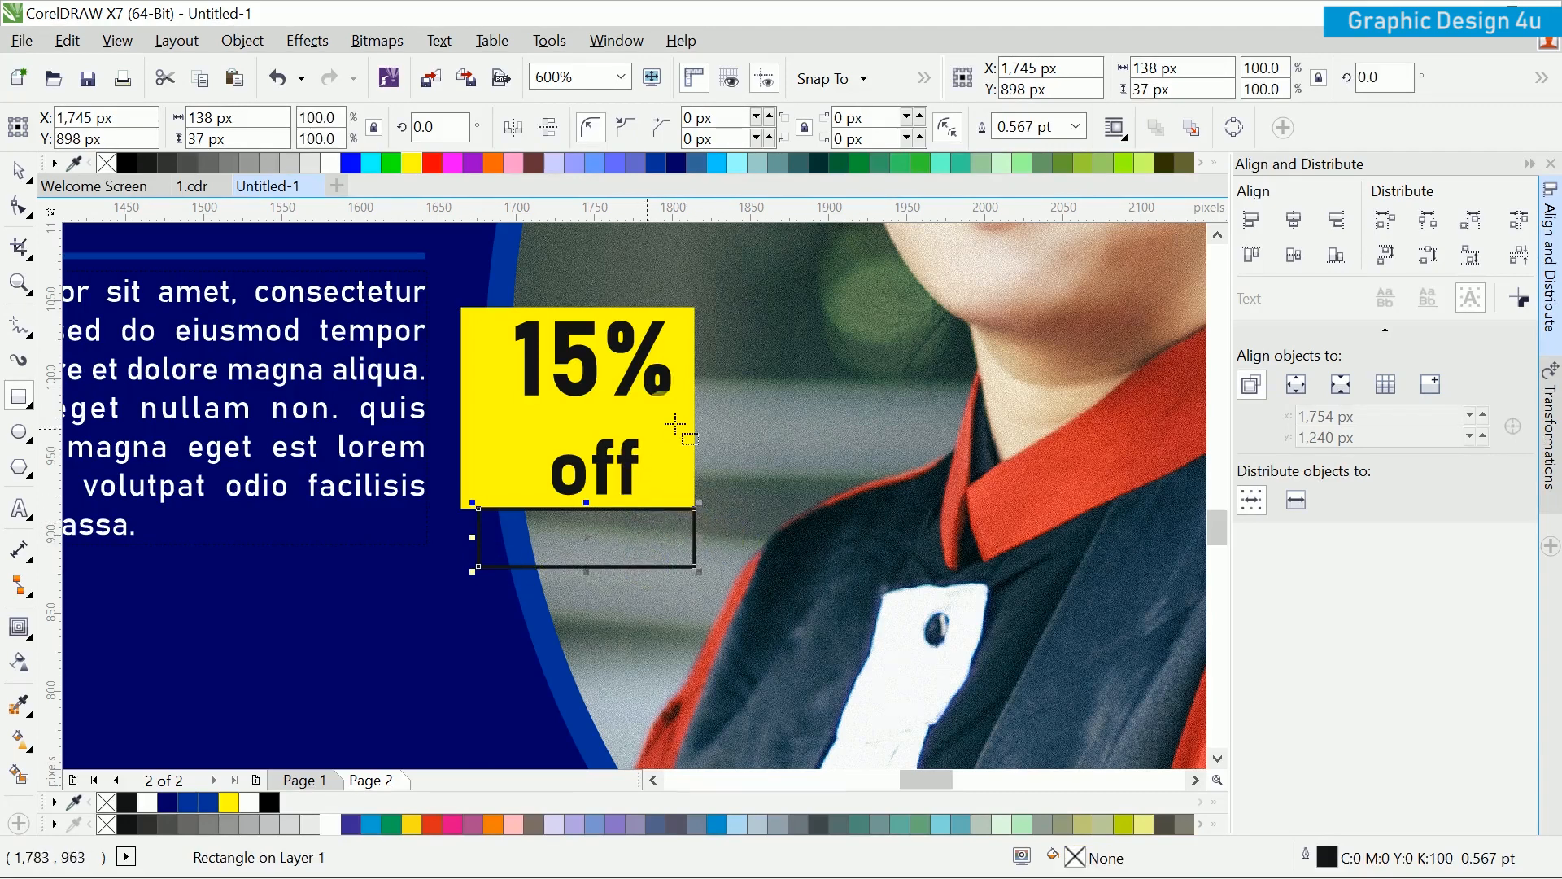
Step: Convert the small rectangle to curves and delete its lower right node to form a triangular fold
left_click(1233, 127)
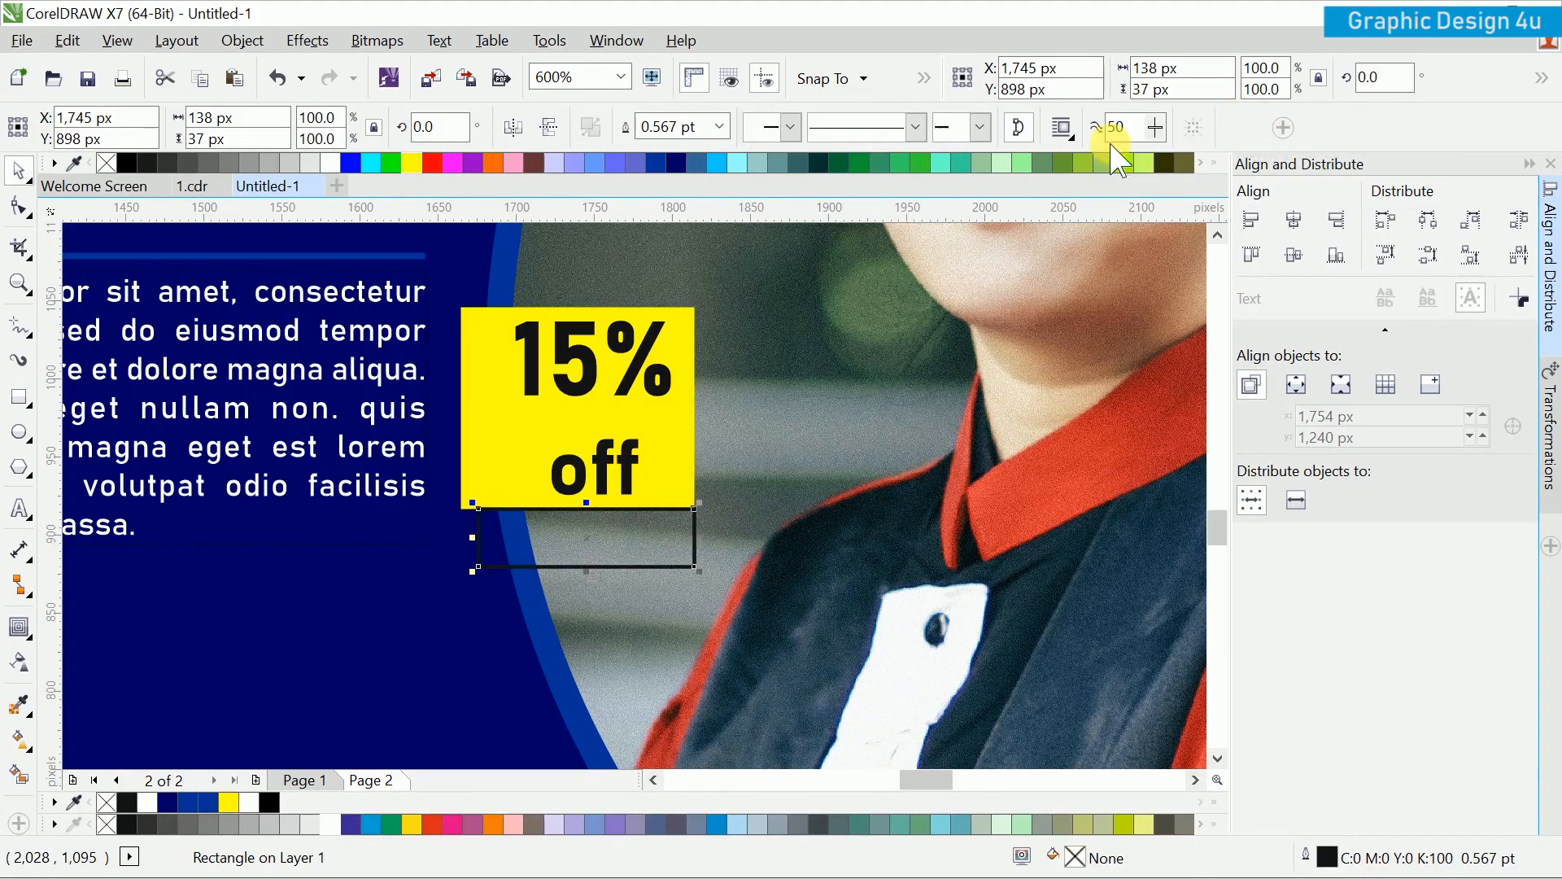
left_click(20, 208)
left_click(694, 565)
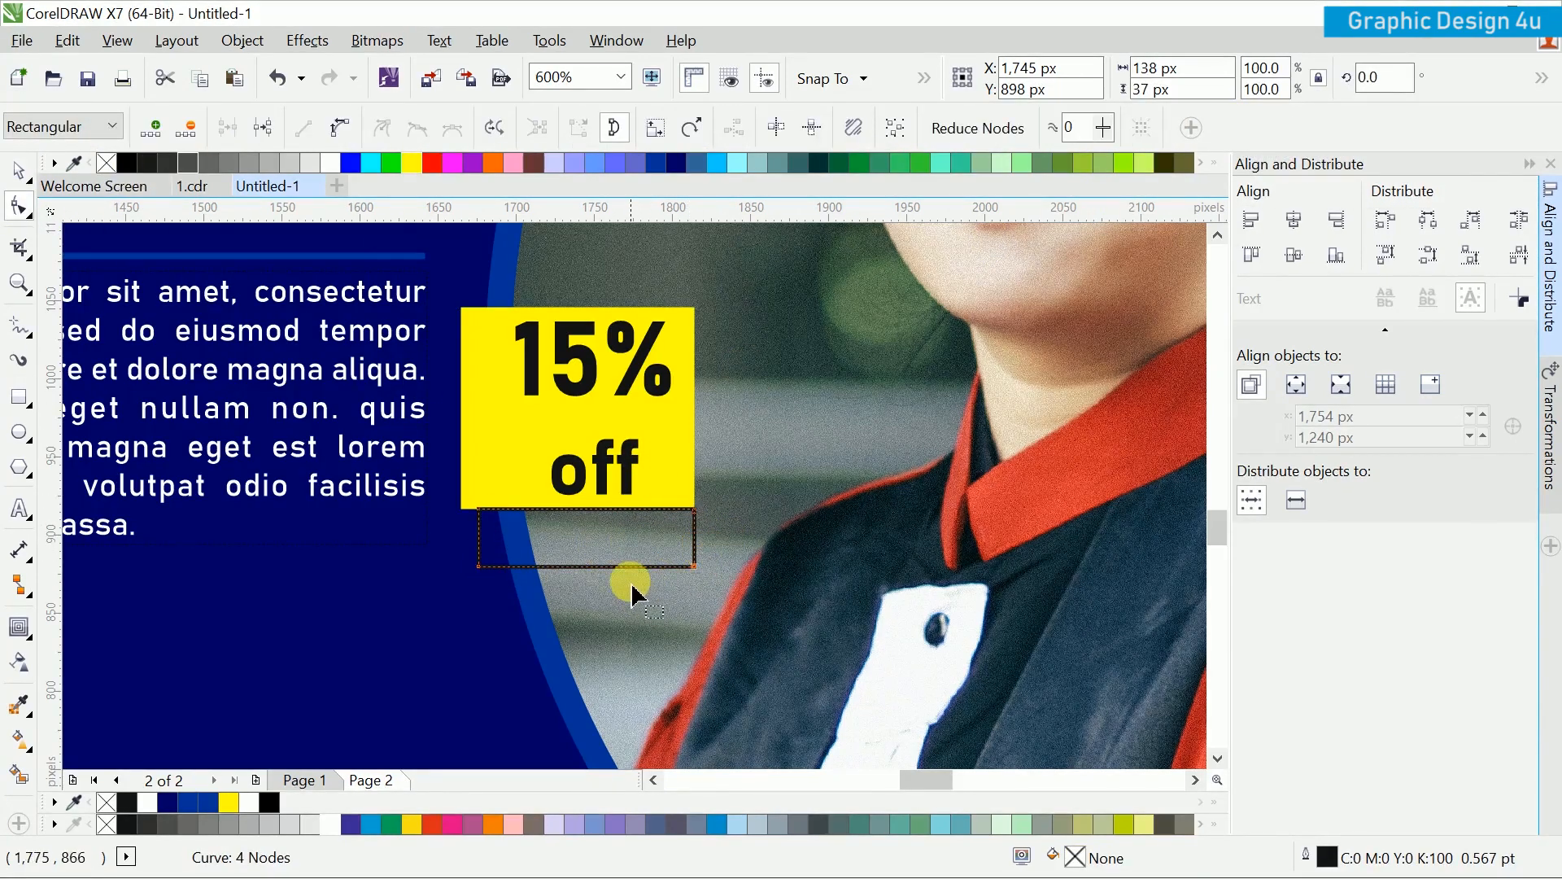
left_click(188, 130)
key("space")
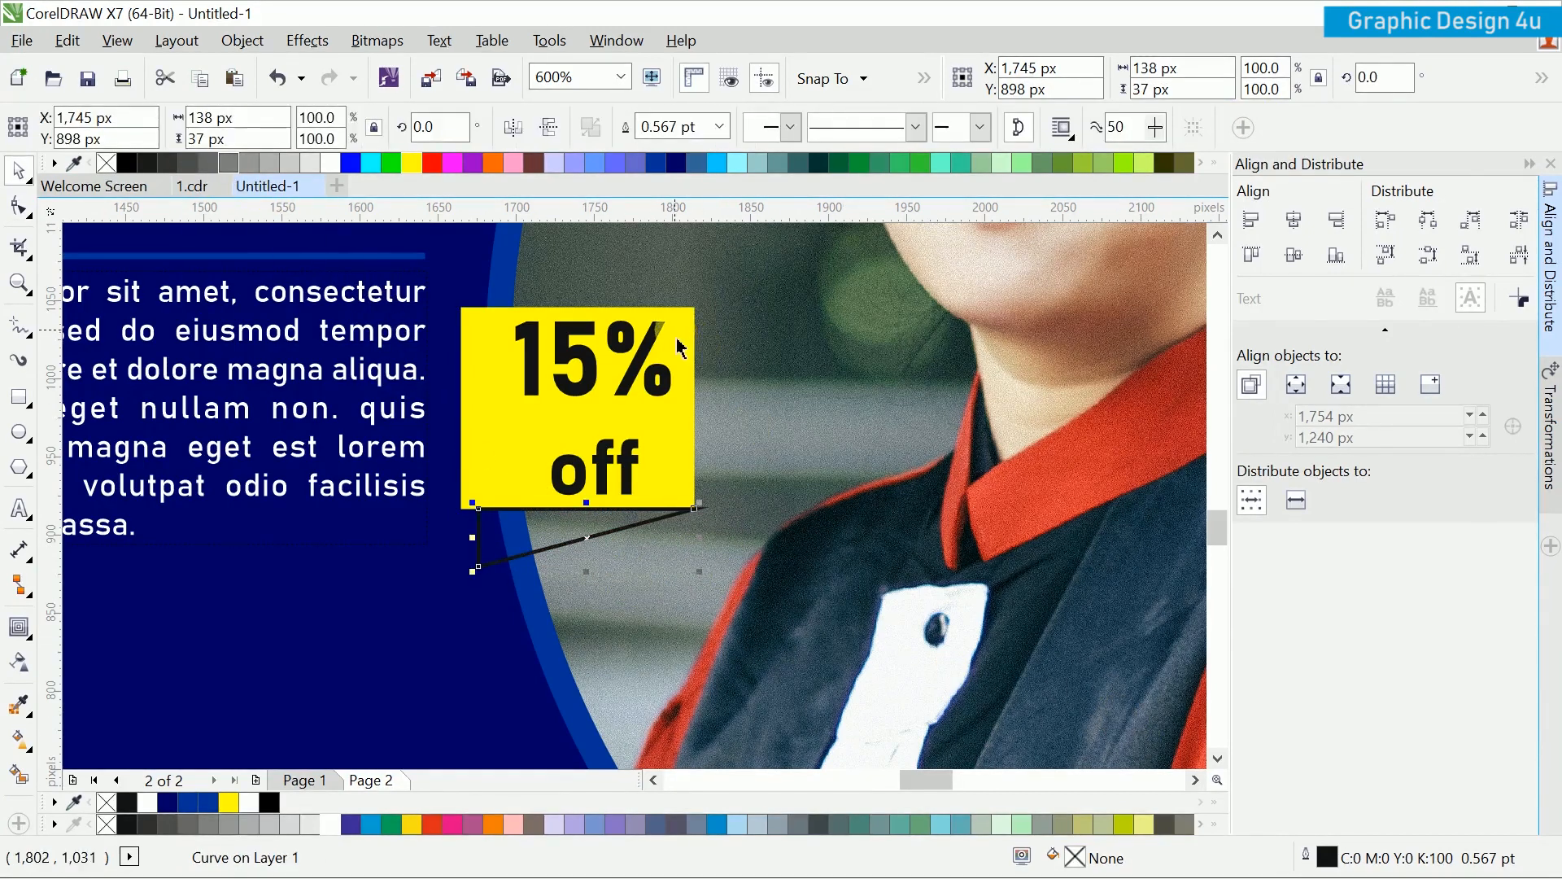
Step: Fill the triangle below the badge with amber #FFCC00 and remove its outline
left_click(1518, 166)
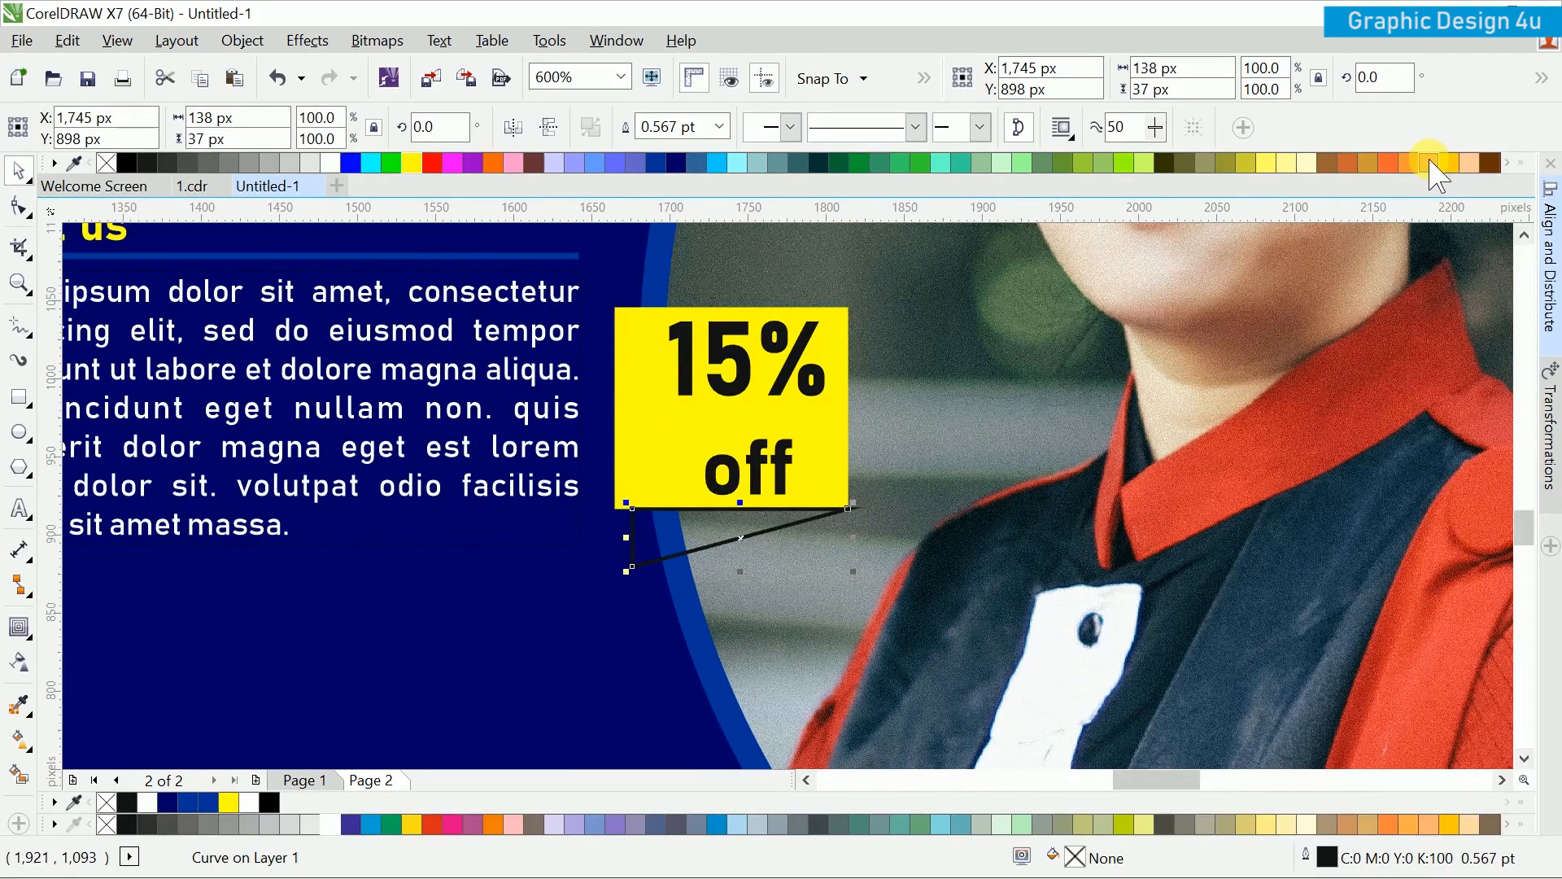
left_click(1430, 162)
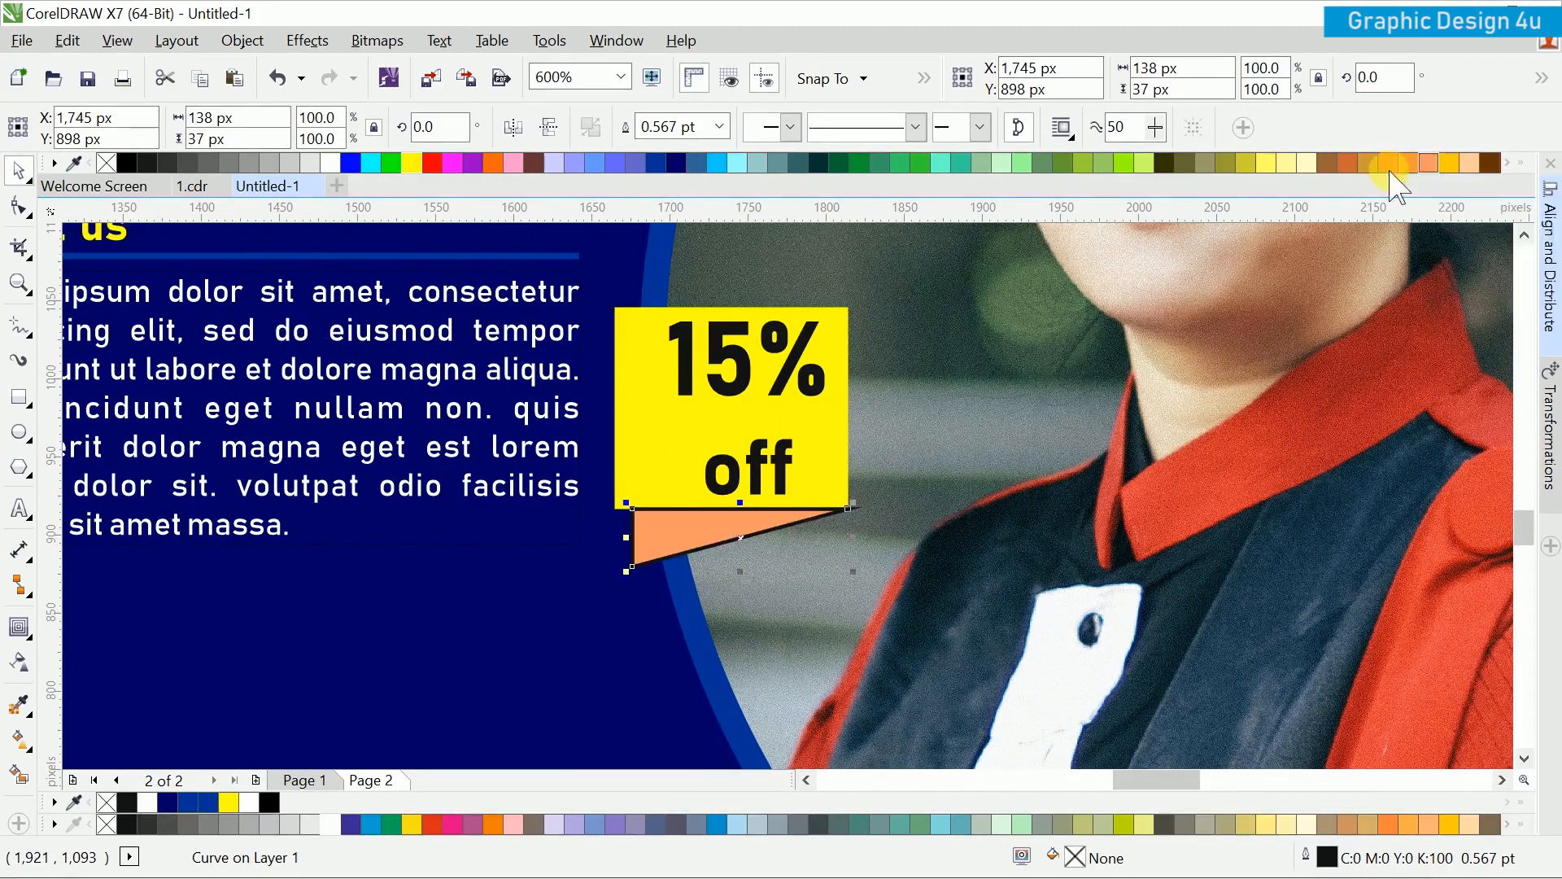
left_click(1456, 167)
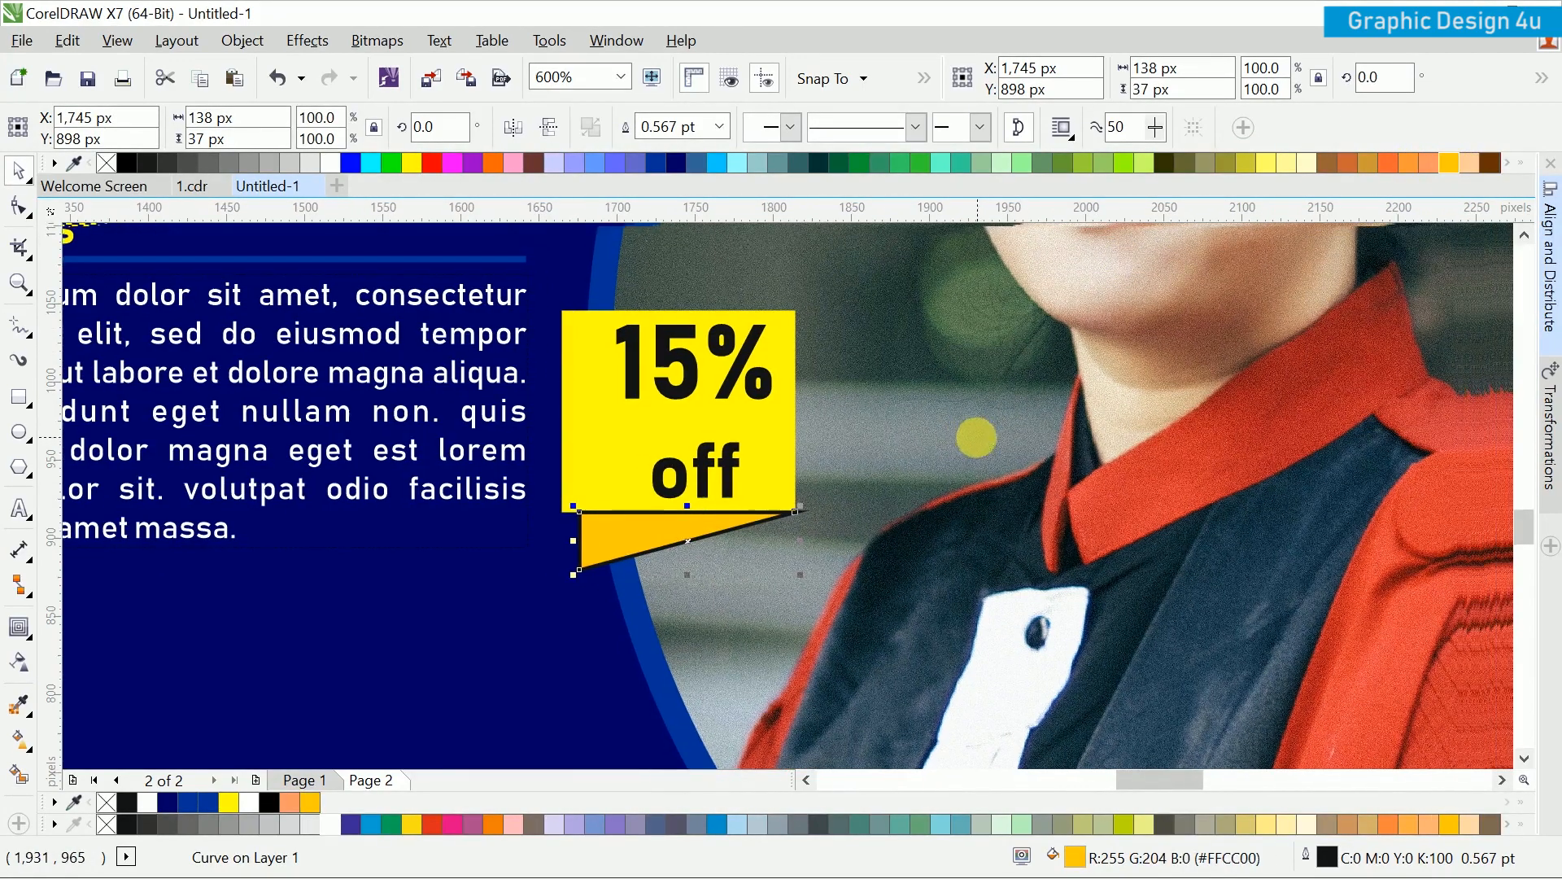
scroll(924, 436, "right", 1)
key("F10")
key("space")
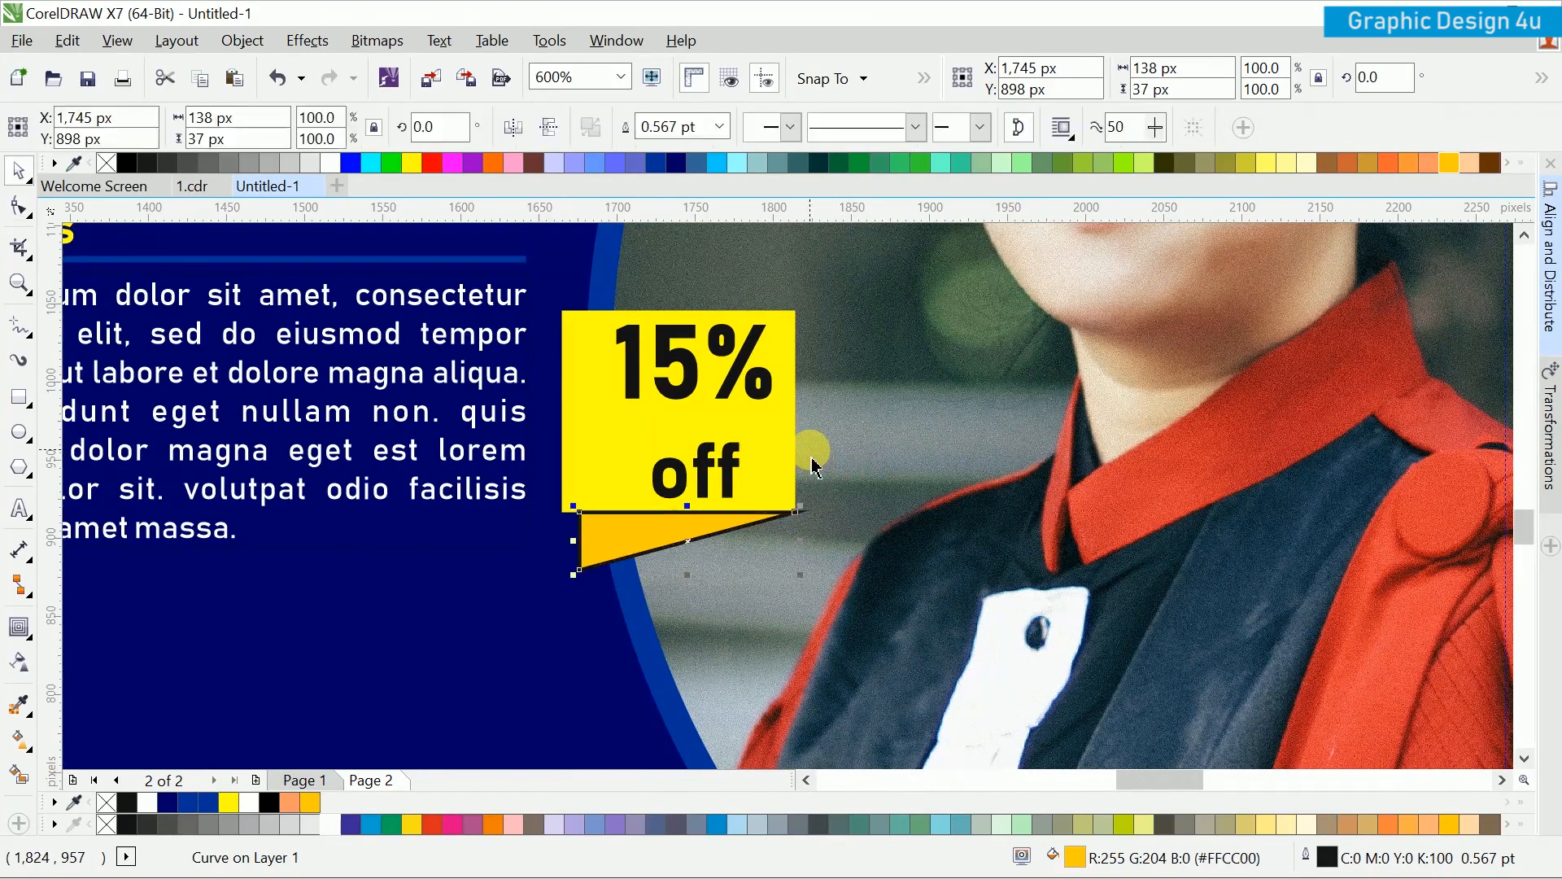
left_click(720, 126)
left_click(675, 163)
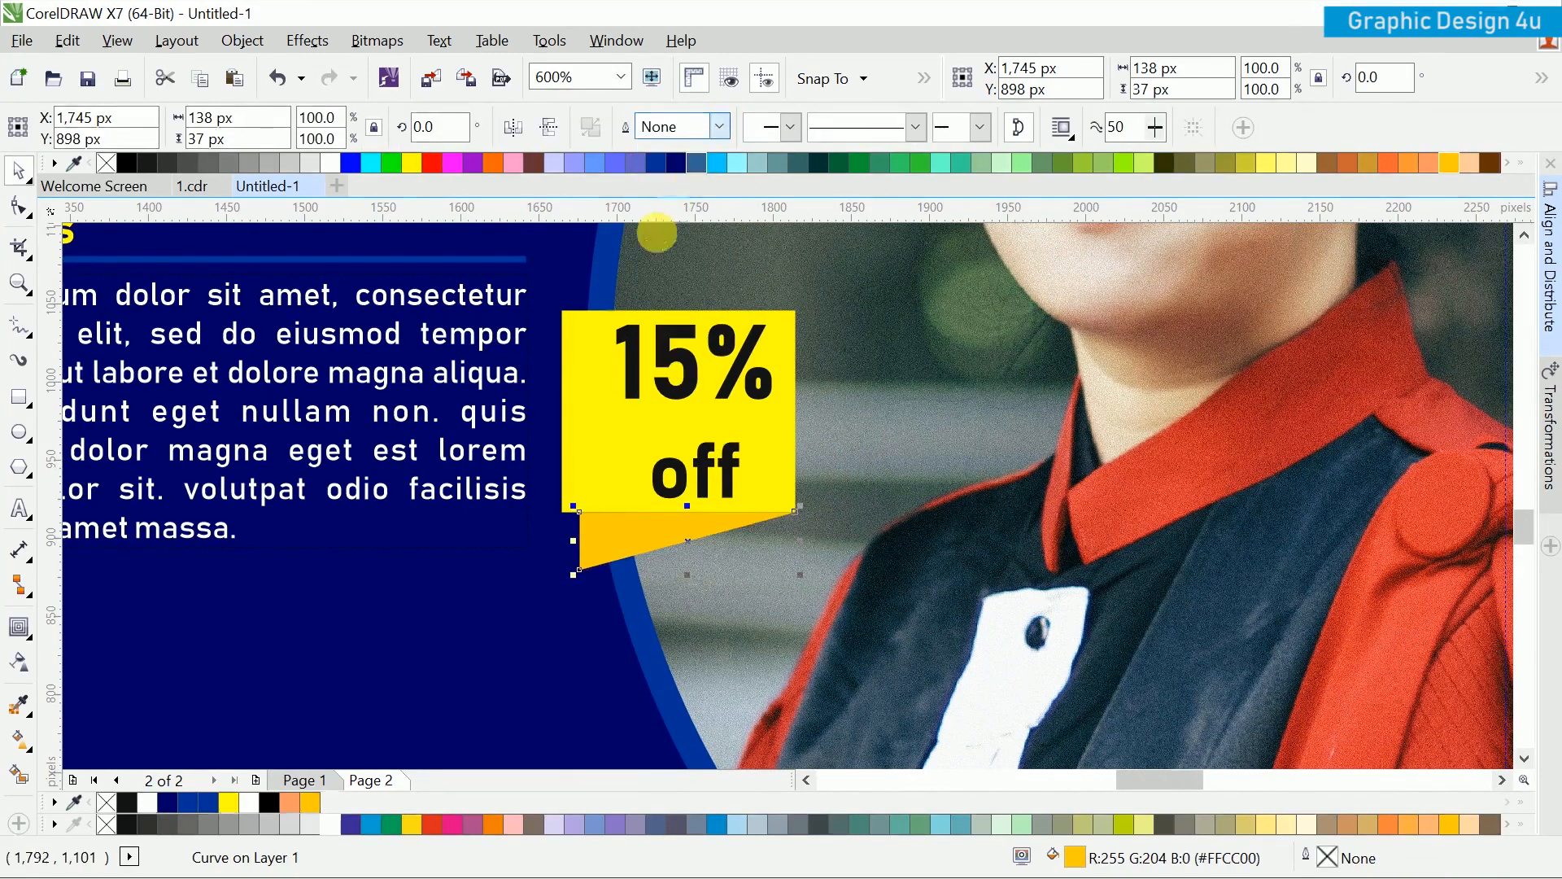
Step: Apply a horizontal linear fountain fill to the triangle, running from amber on the left to orange on the right
left_click(18, 738)
left_click_drag(586, 541, 716, 537)
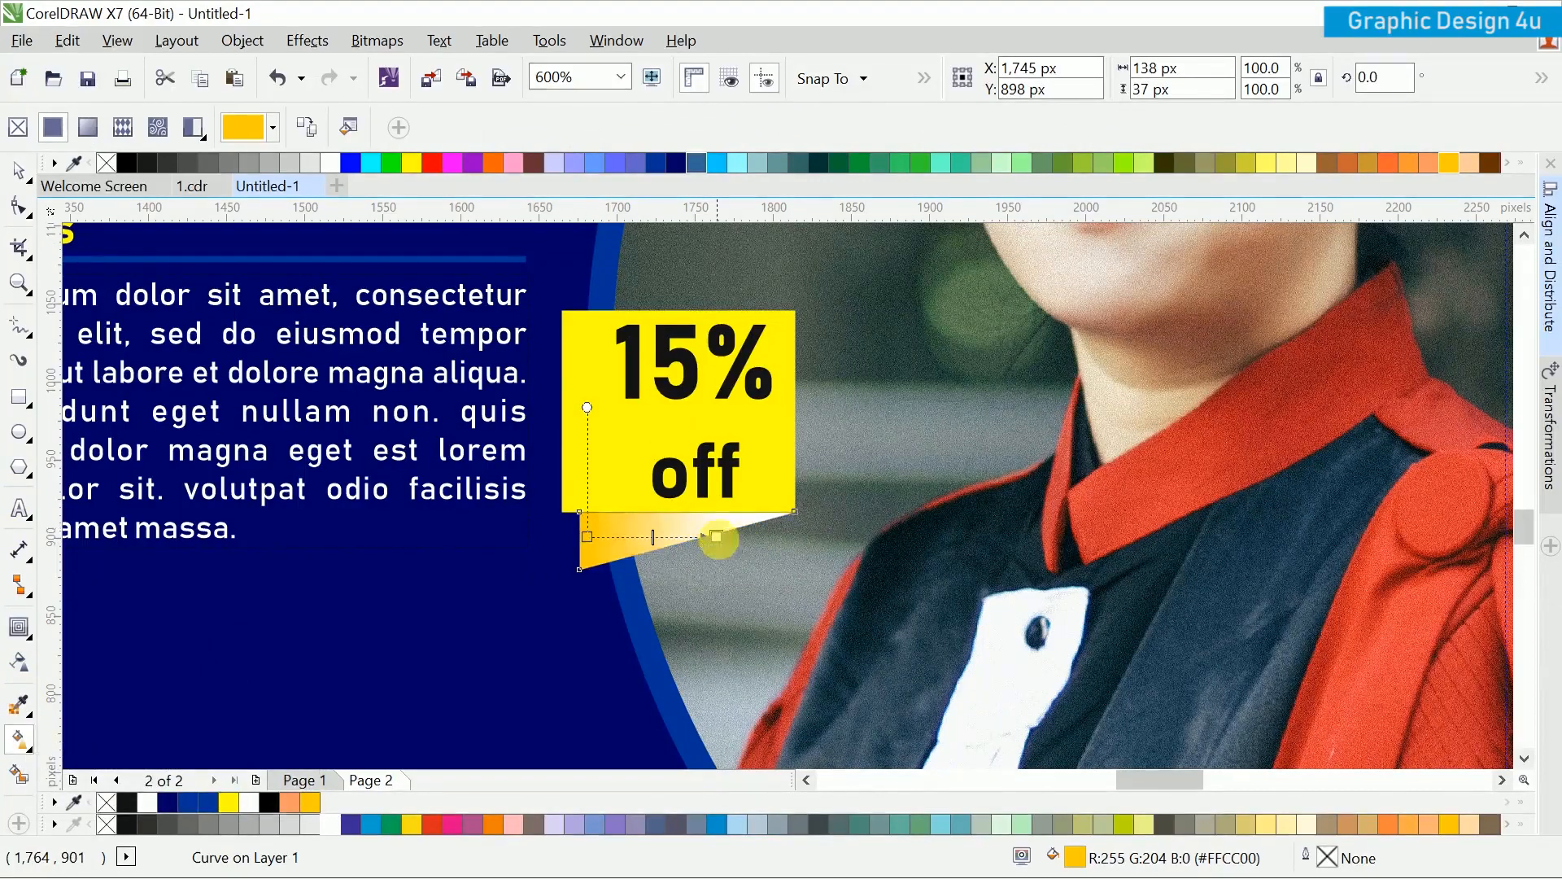
left_click(682, 567)
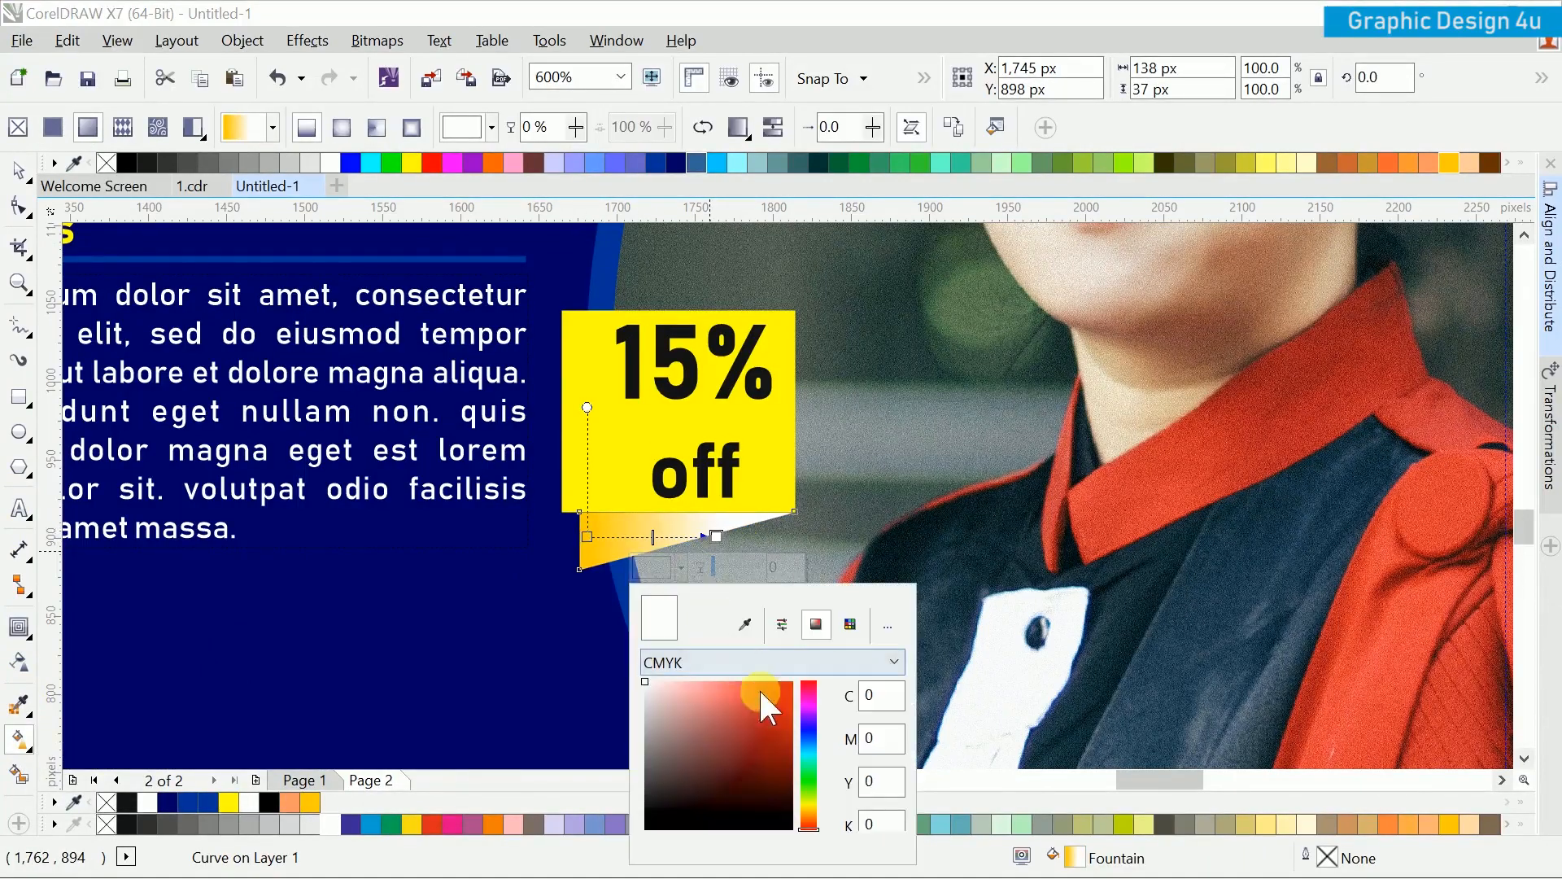
left_click(743, 627)
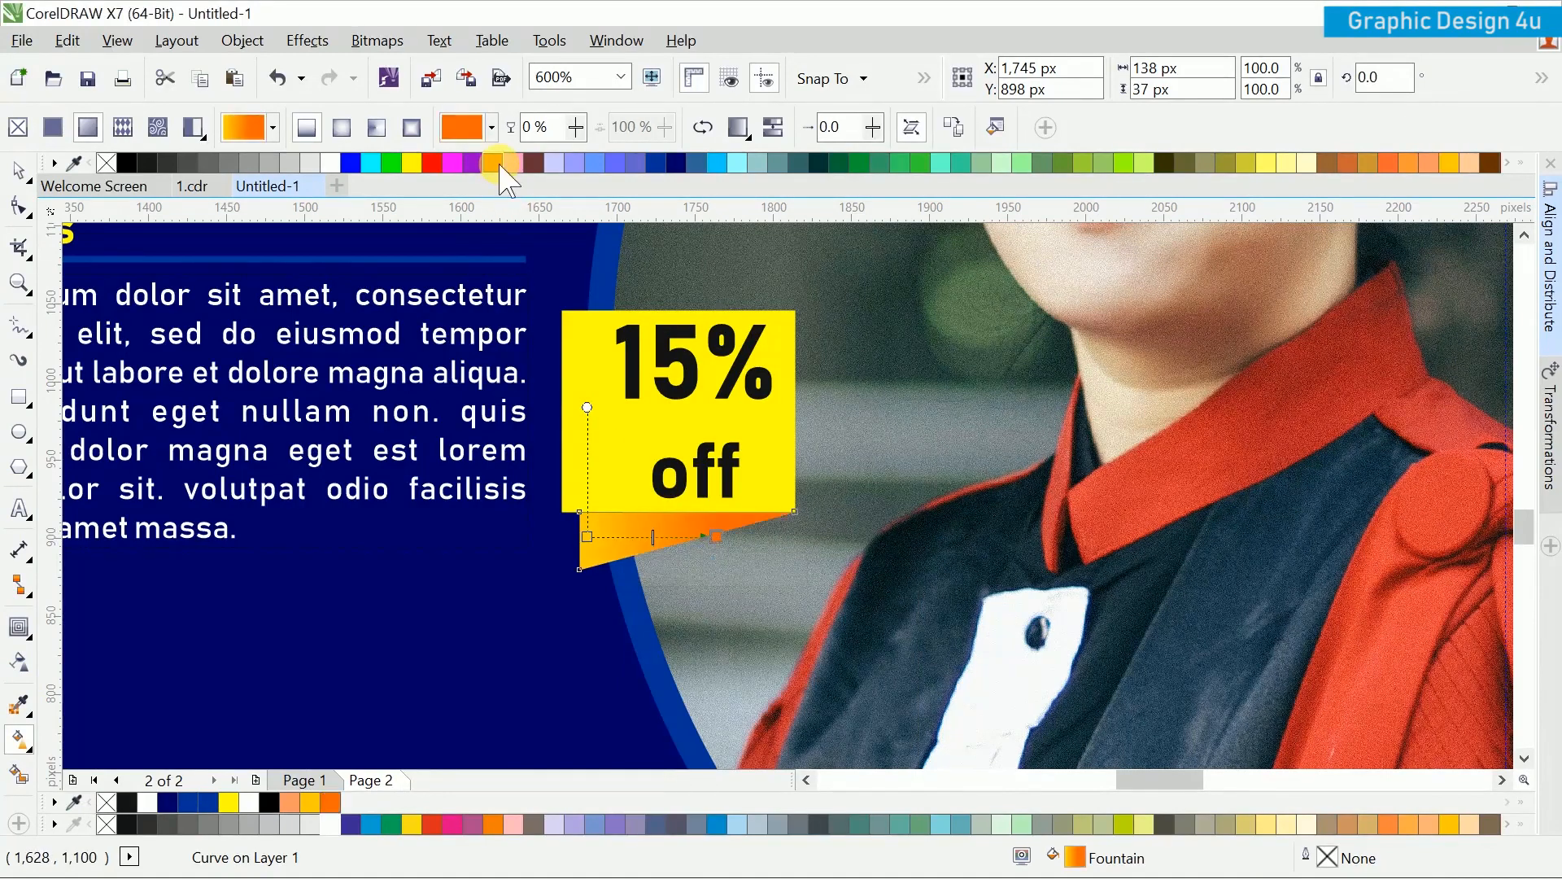
left_click_drag(497, 165, 716, 537)
key("space")
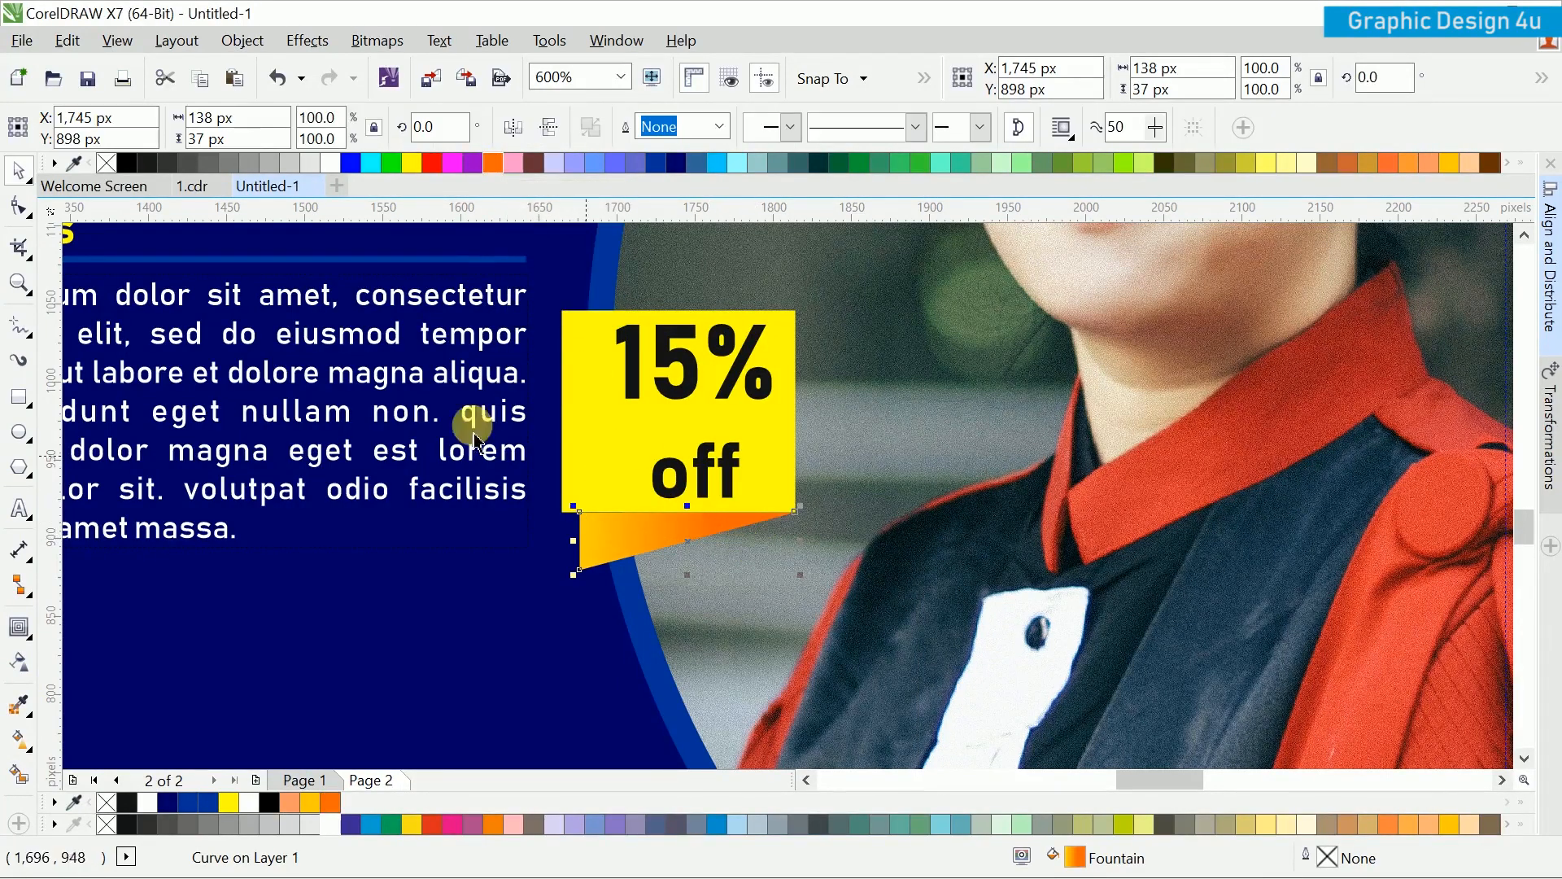
scroll(628, 544, "down", 1)
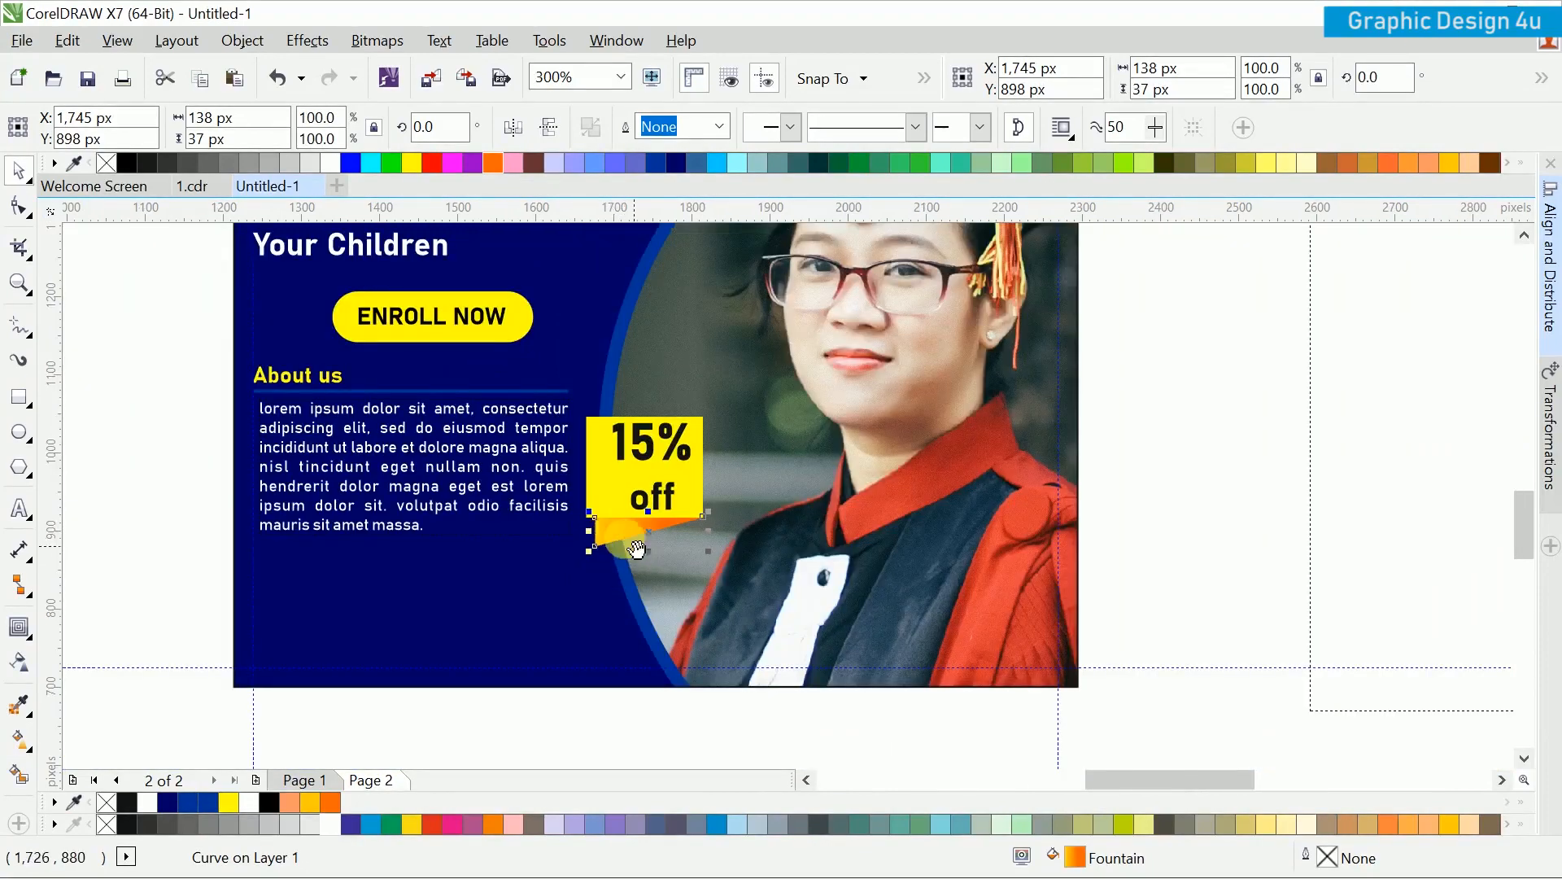
left_click(1236, 530)
left_click(608, 539)
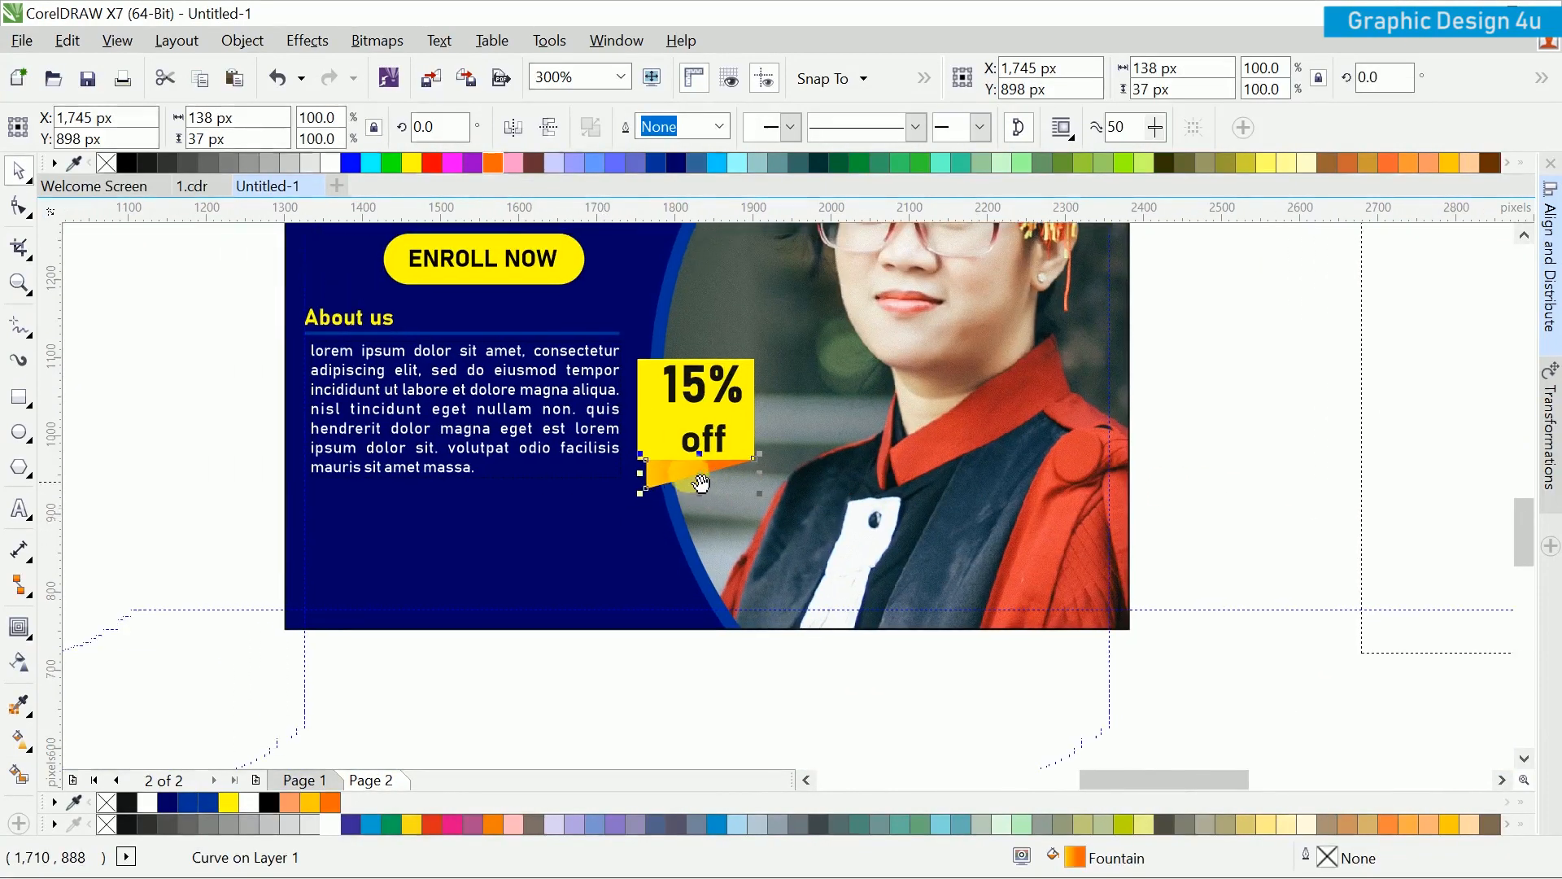
scroll(612, 533, "up", 1)
right_click(694, 413)
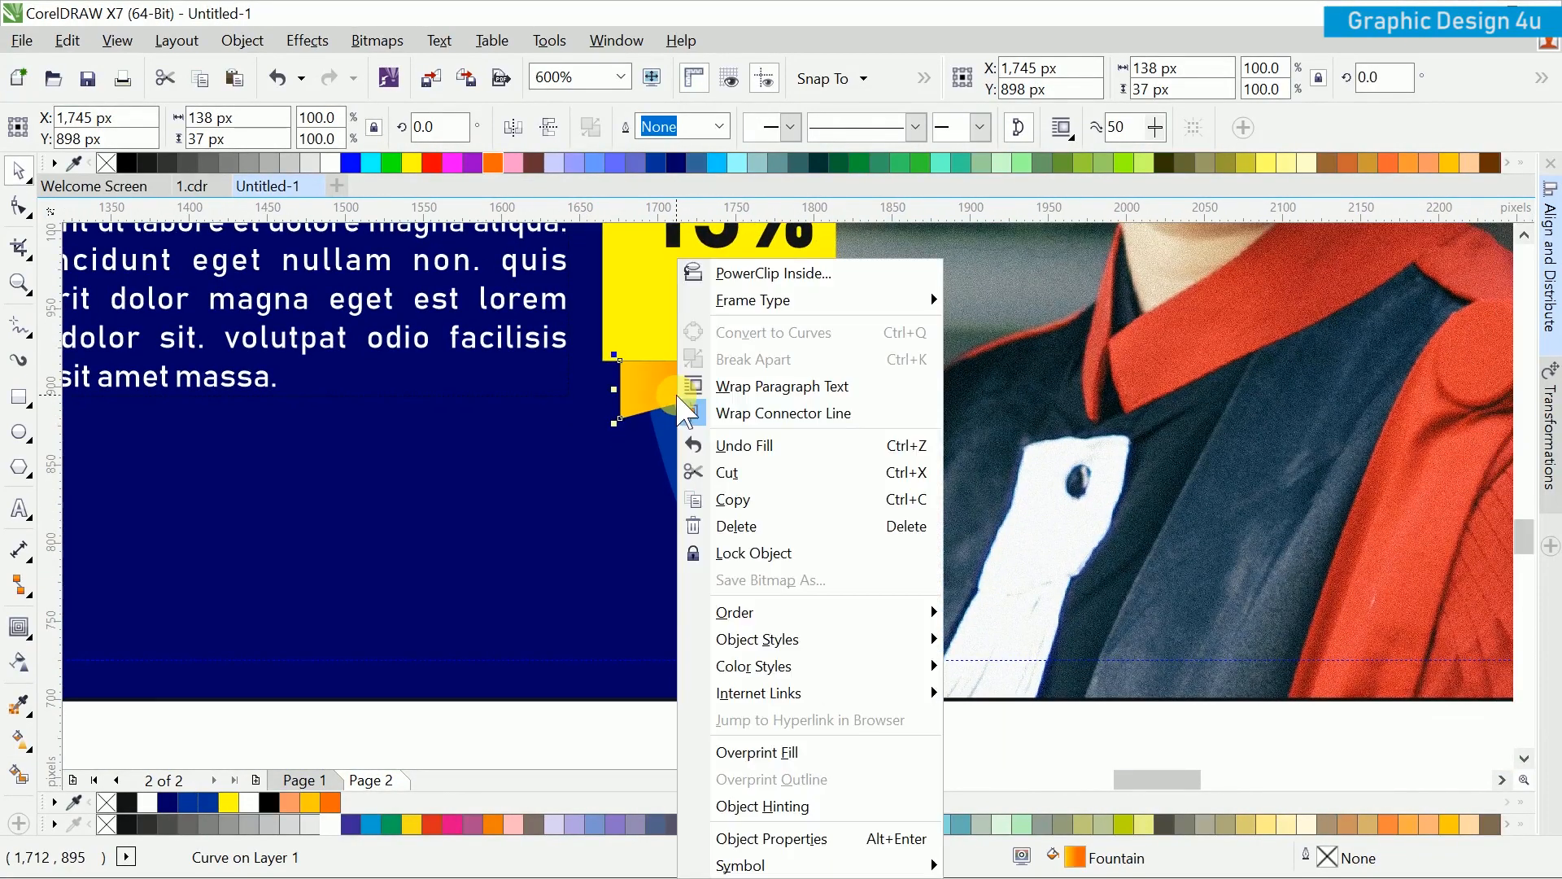
left_click(732, 485)
scroll(710, 520, "down", 2)
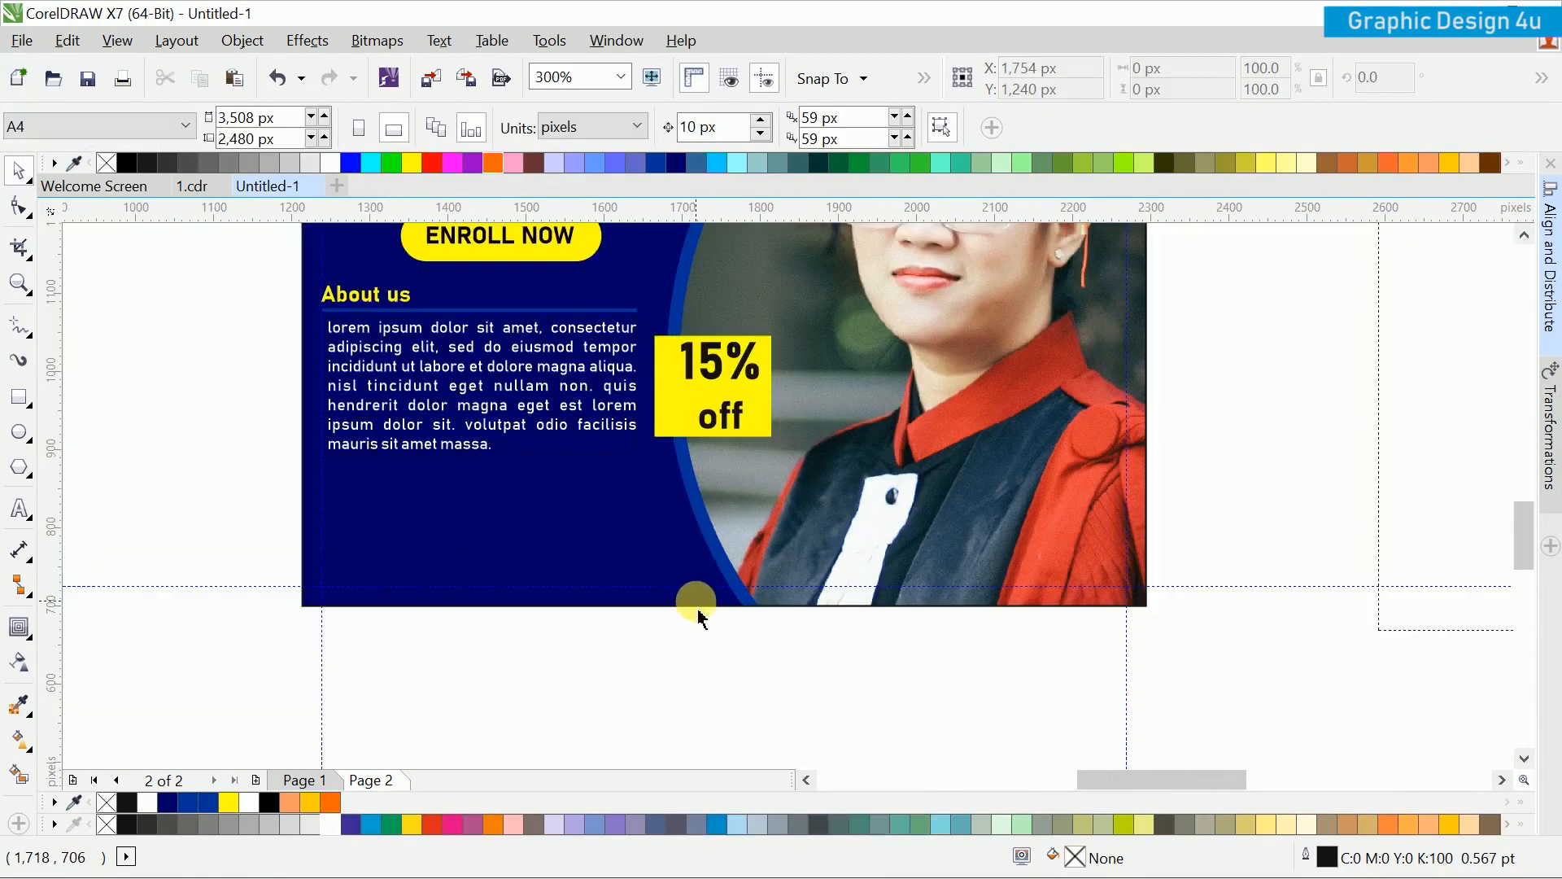
key("ctrl+z")
Step: PowerClip the gradient triangle inside the navy 1,080 px post square
right_click(682, 454)
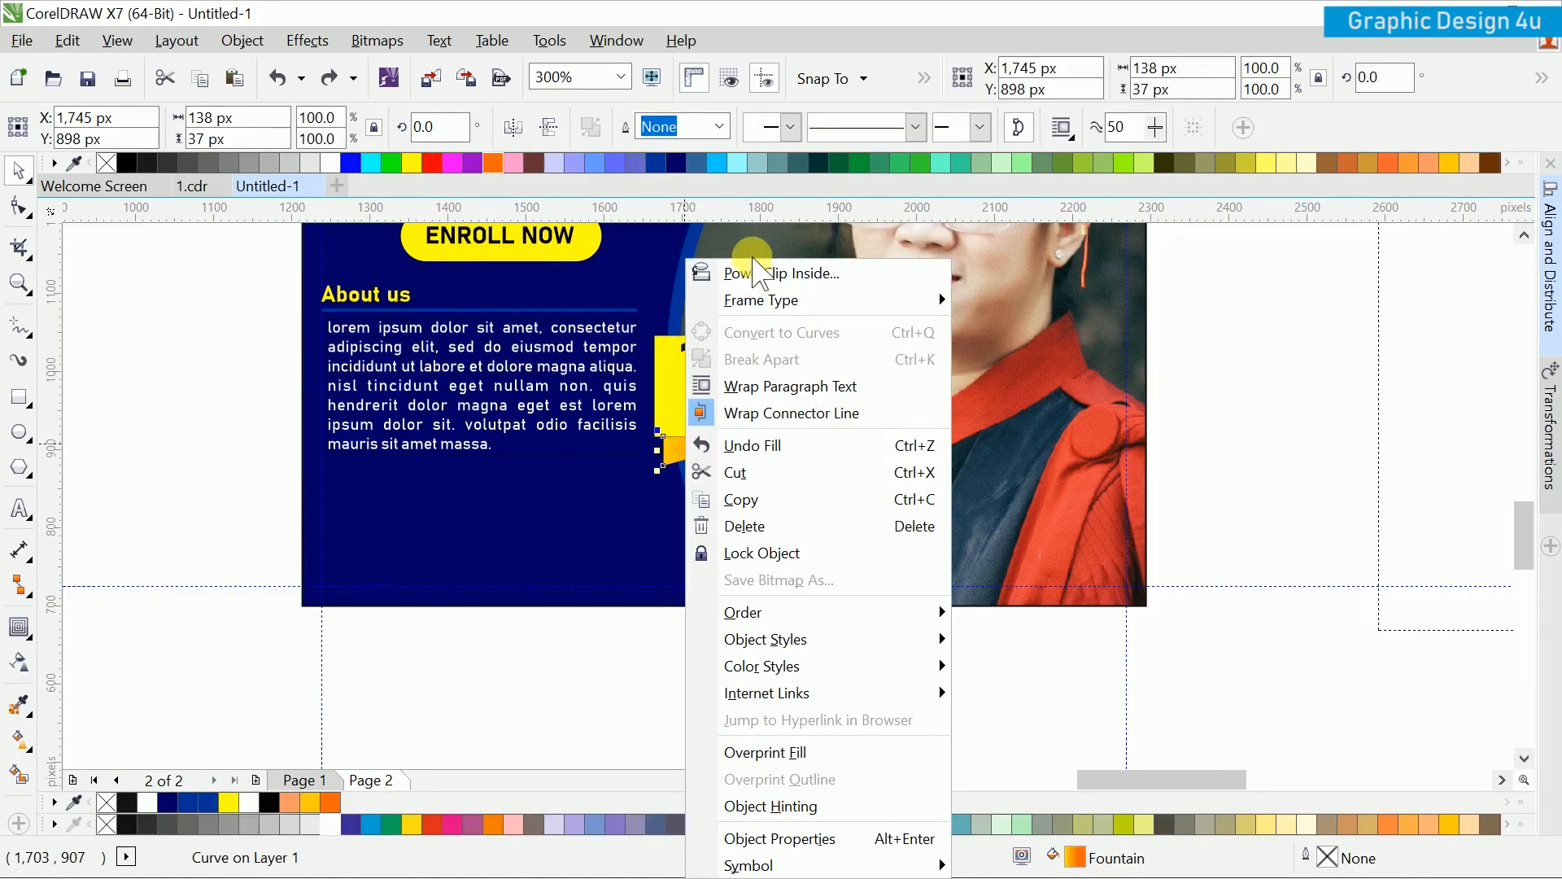
left_click(757, 274)
left_click(720, 602)
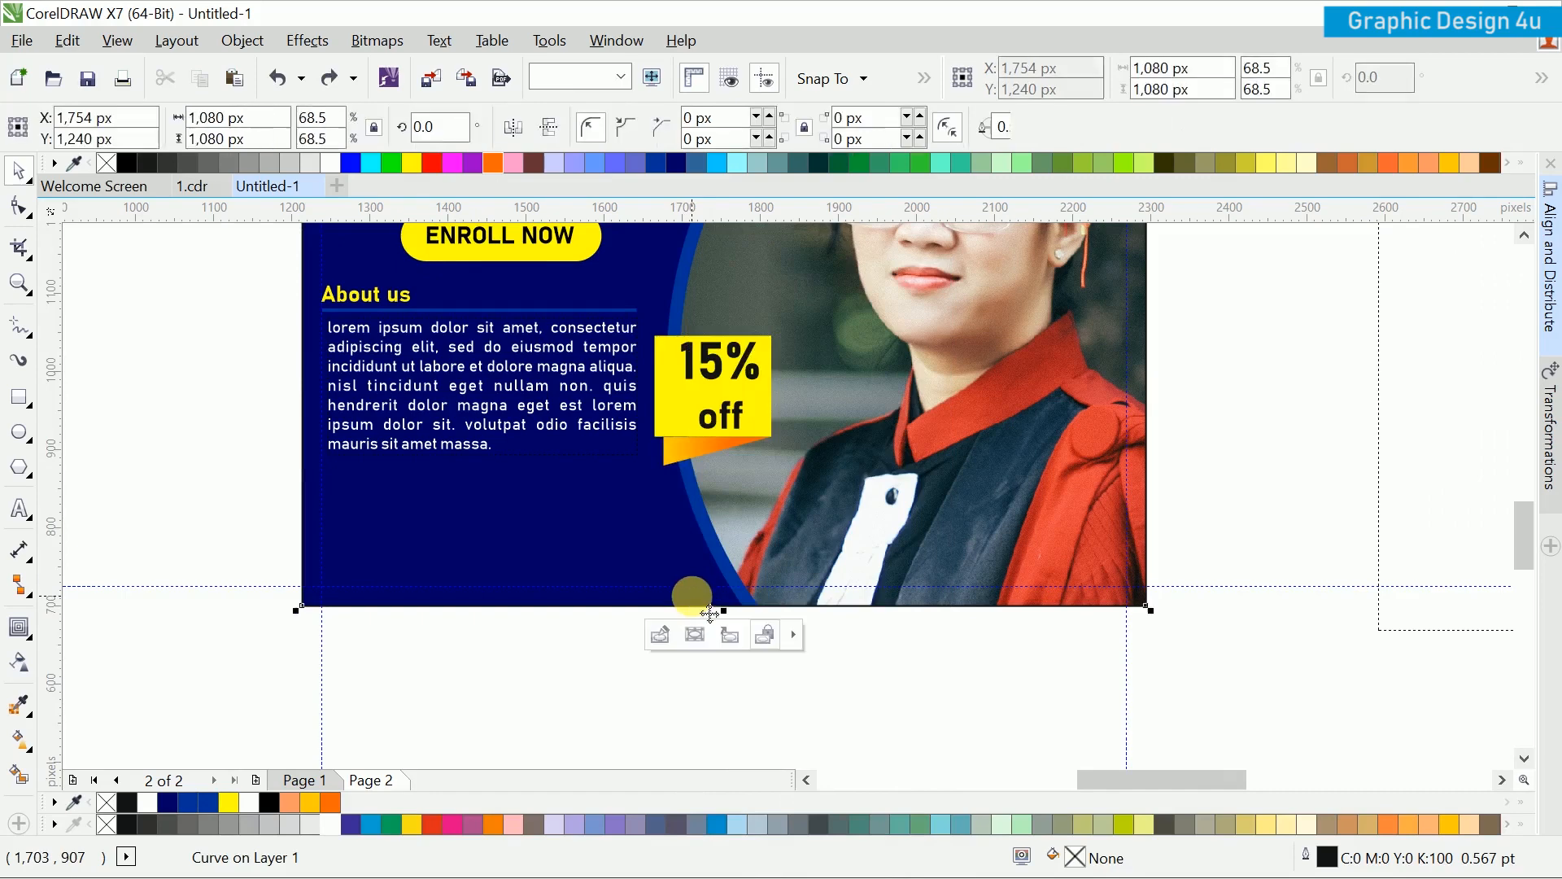
Step: Edit the post square's PowerClip contents to PowerClip the triangle inside the circular photo frame, and finish editing
left_click(661, 635)
left_click(691, 445)
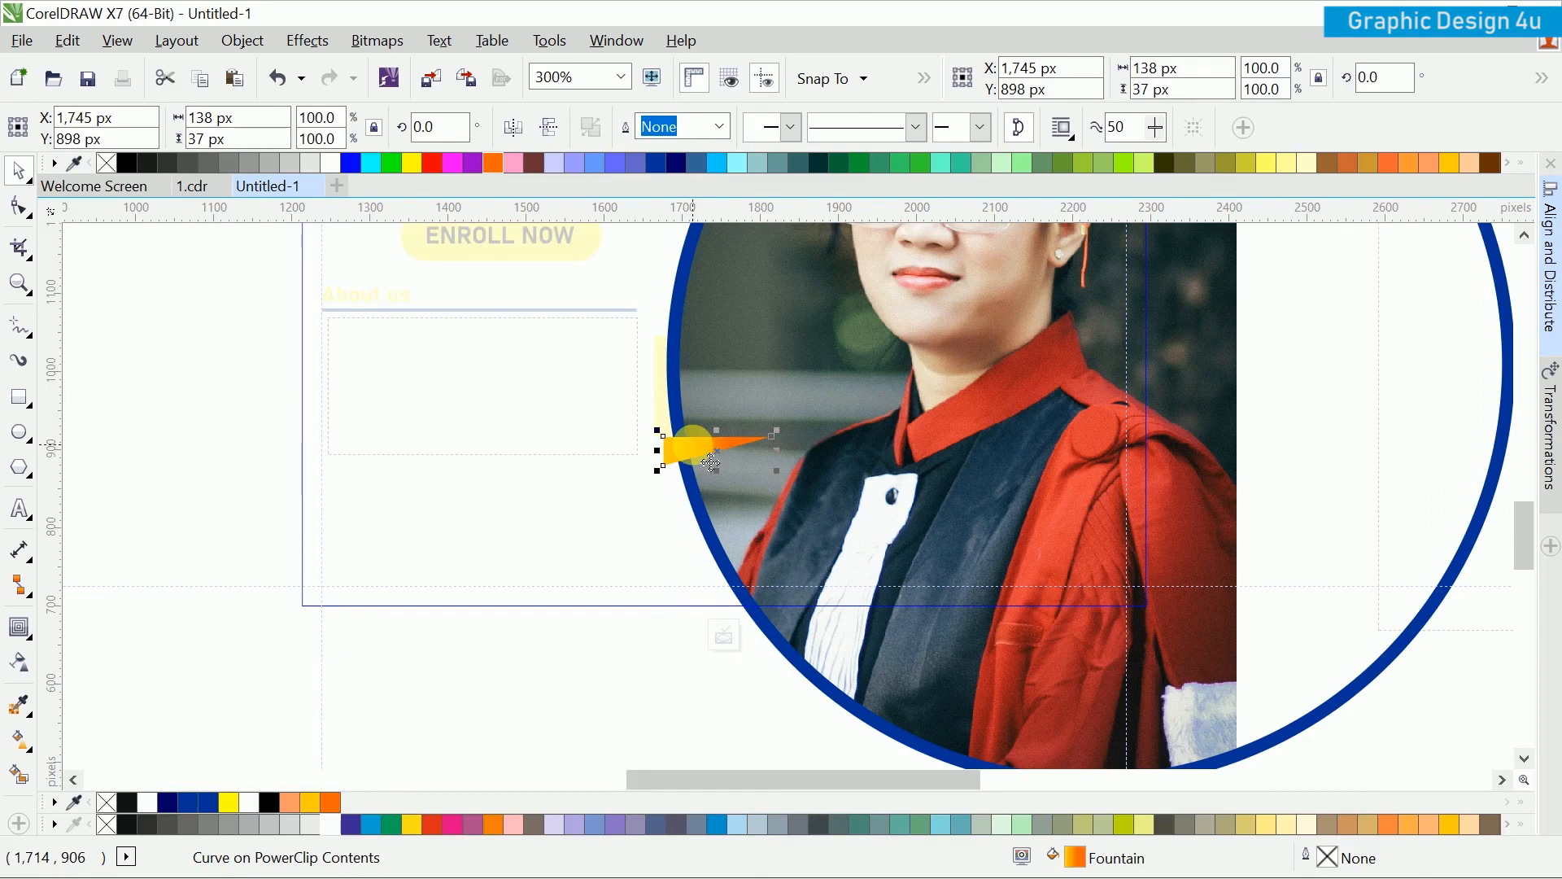
left_click_drag(734, 438, 639, 494)
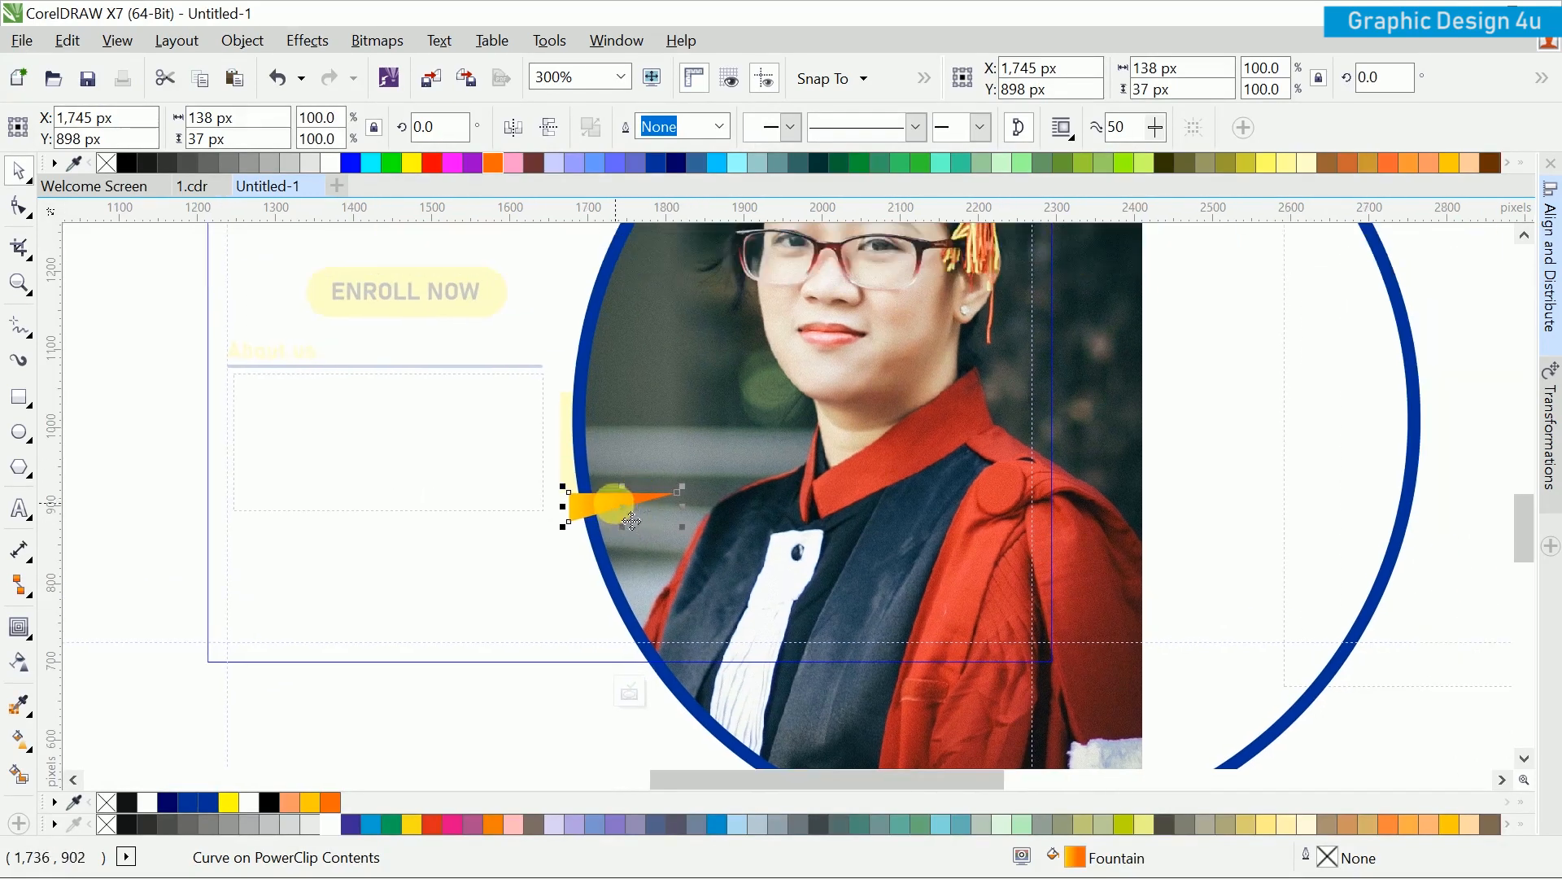
right_click(632, 520)
left_click(697, 244)
left_click(657, 462)
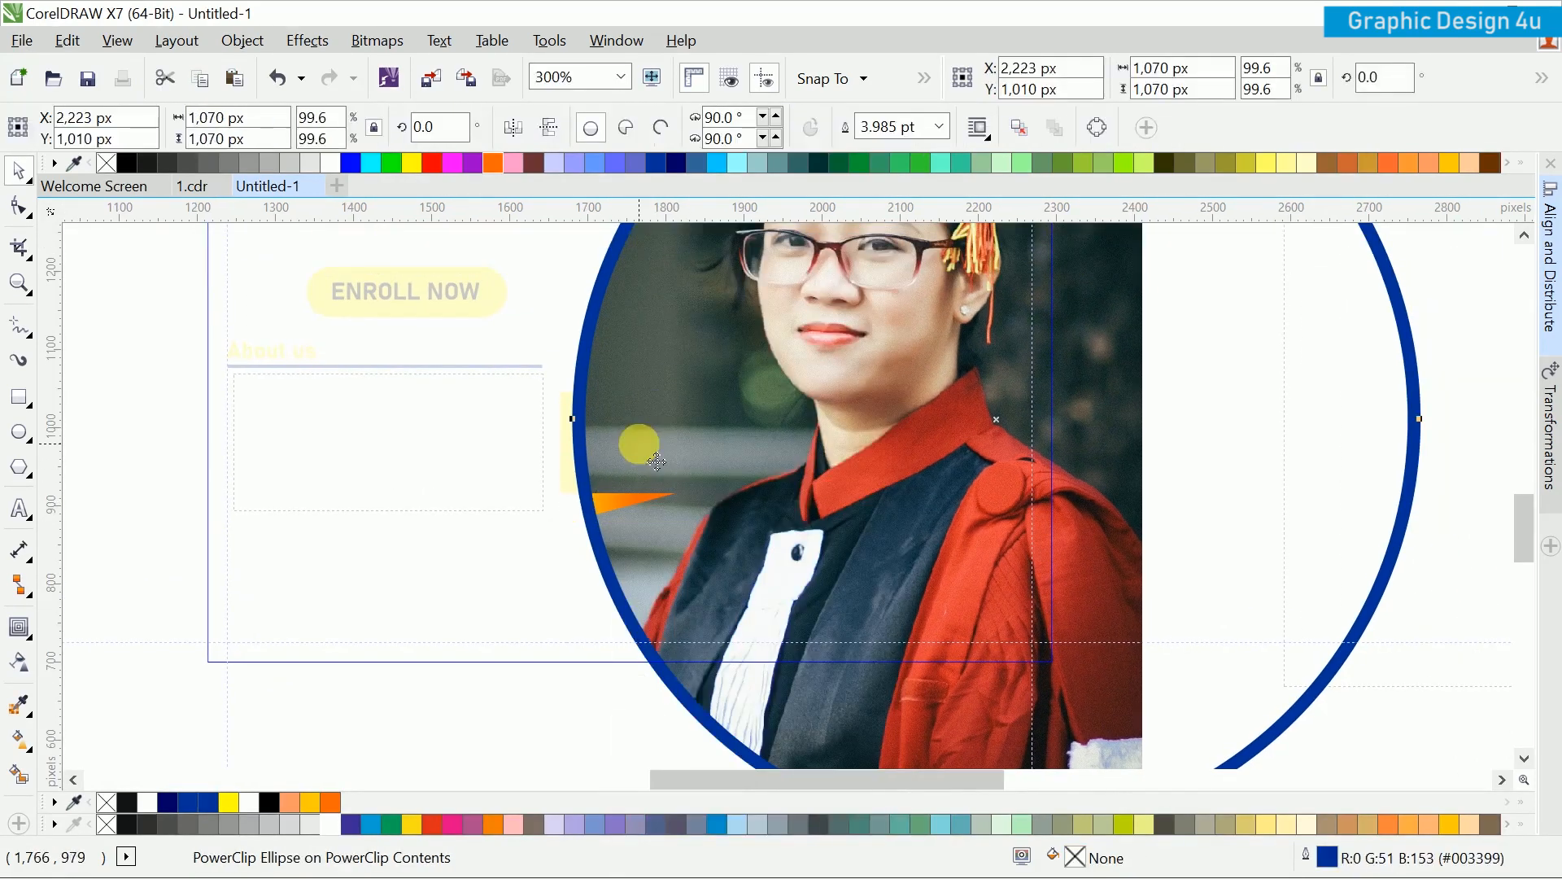
left_click(475, 601)
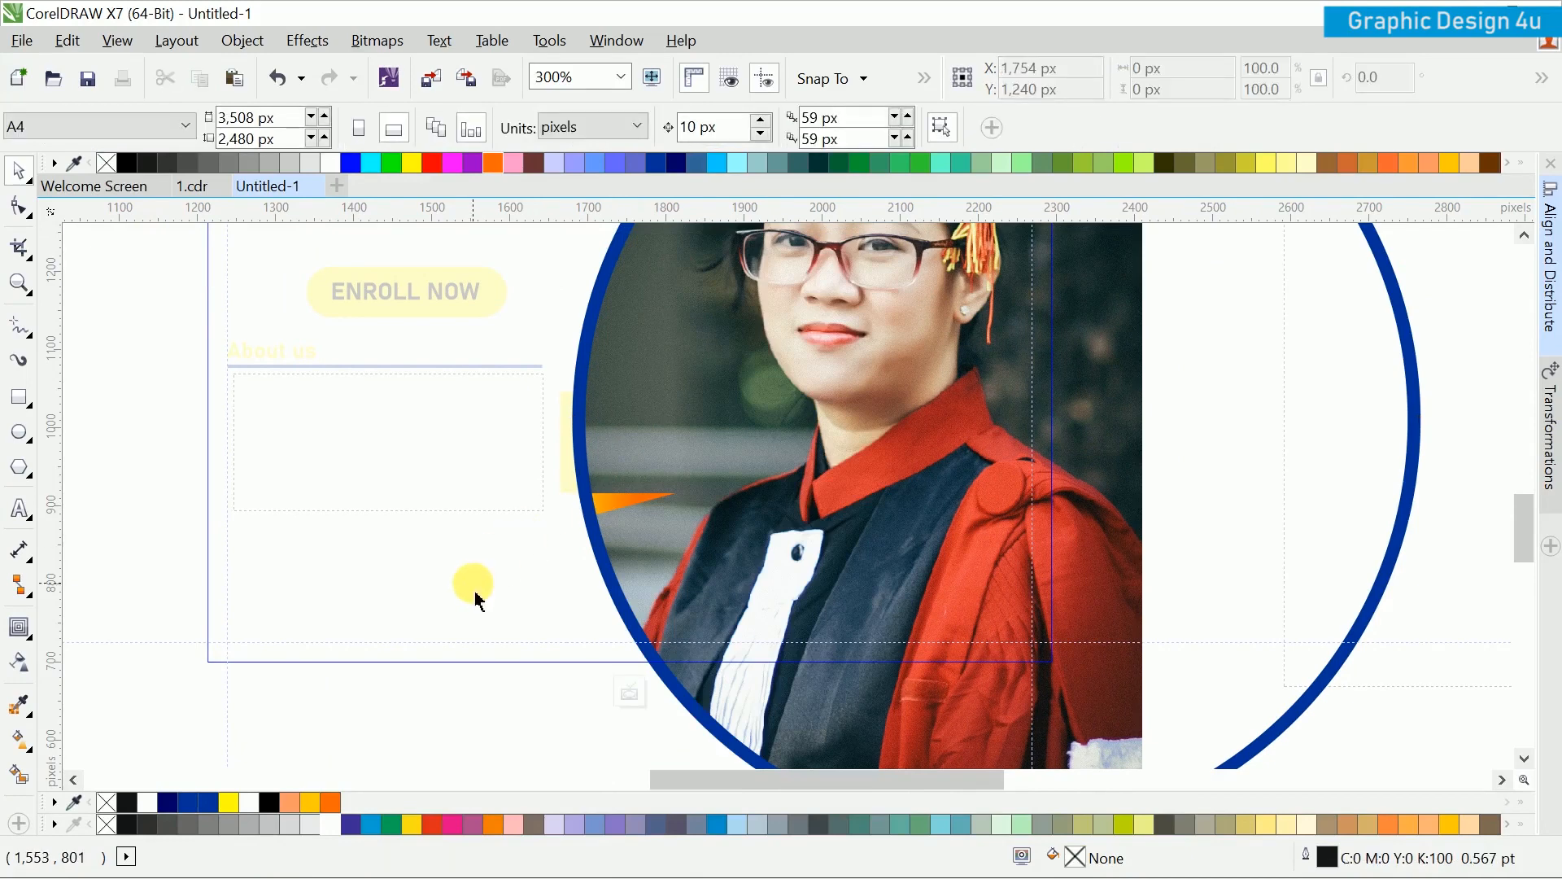
left_click(627, 691)
left_click(488, 729)
left_click_drag(559, 574, 563, 606)
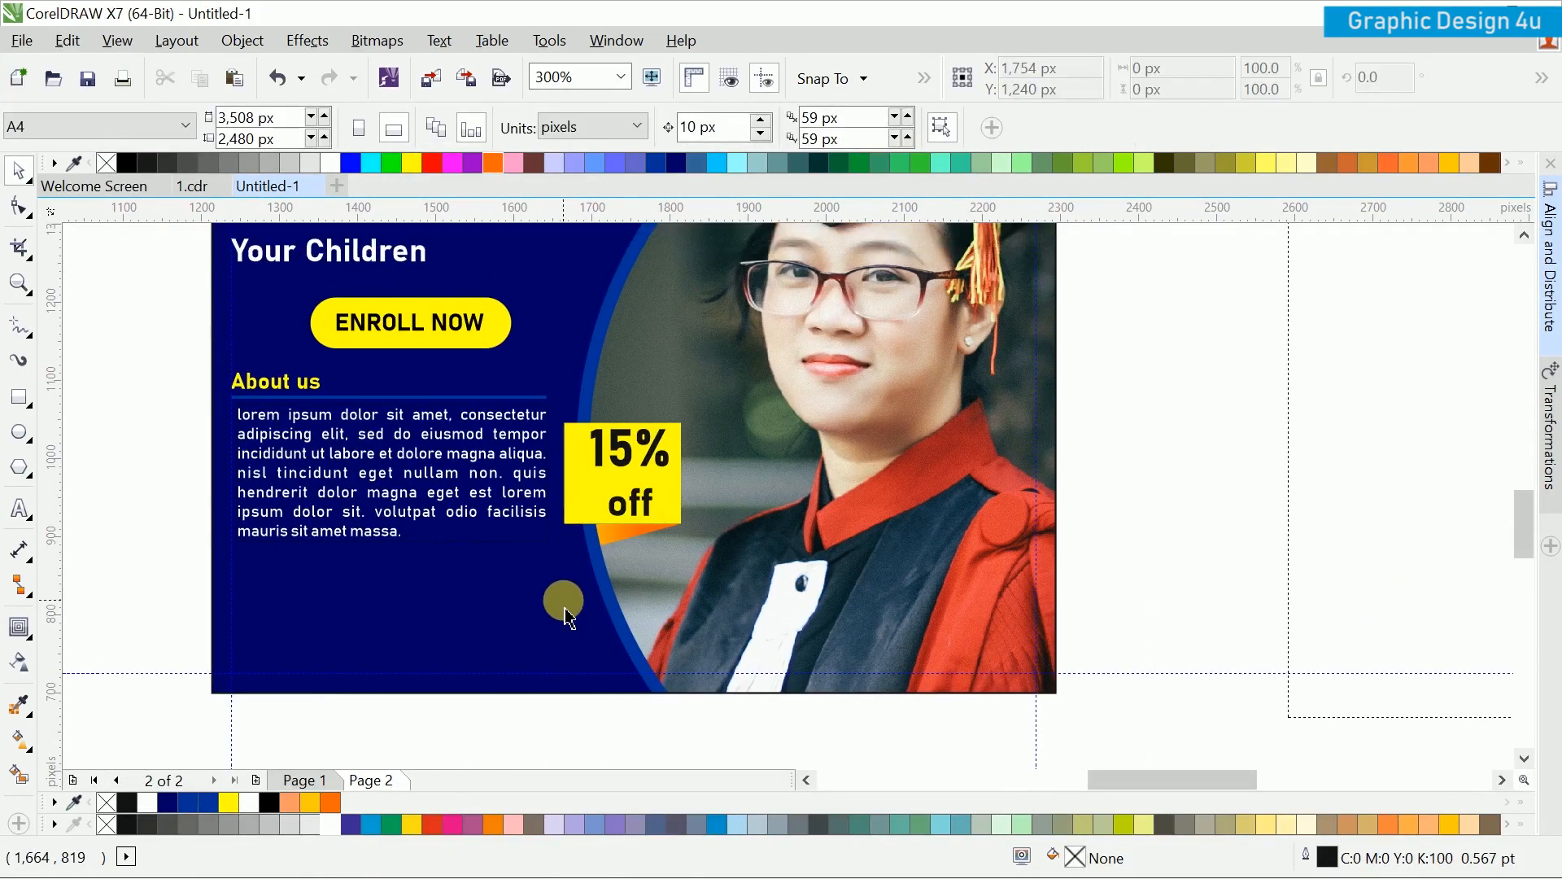
Step: Within the circular photo frame's PowerClip contents, change the end color of the triangle's gradient to dark brown #301605
double_click(606, 563)
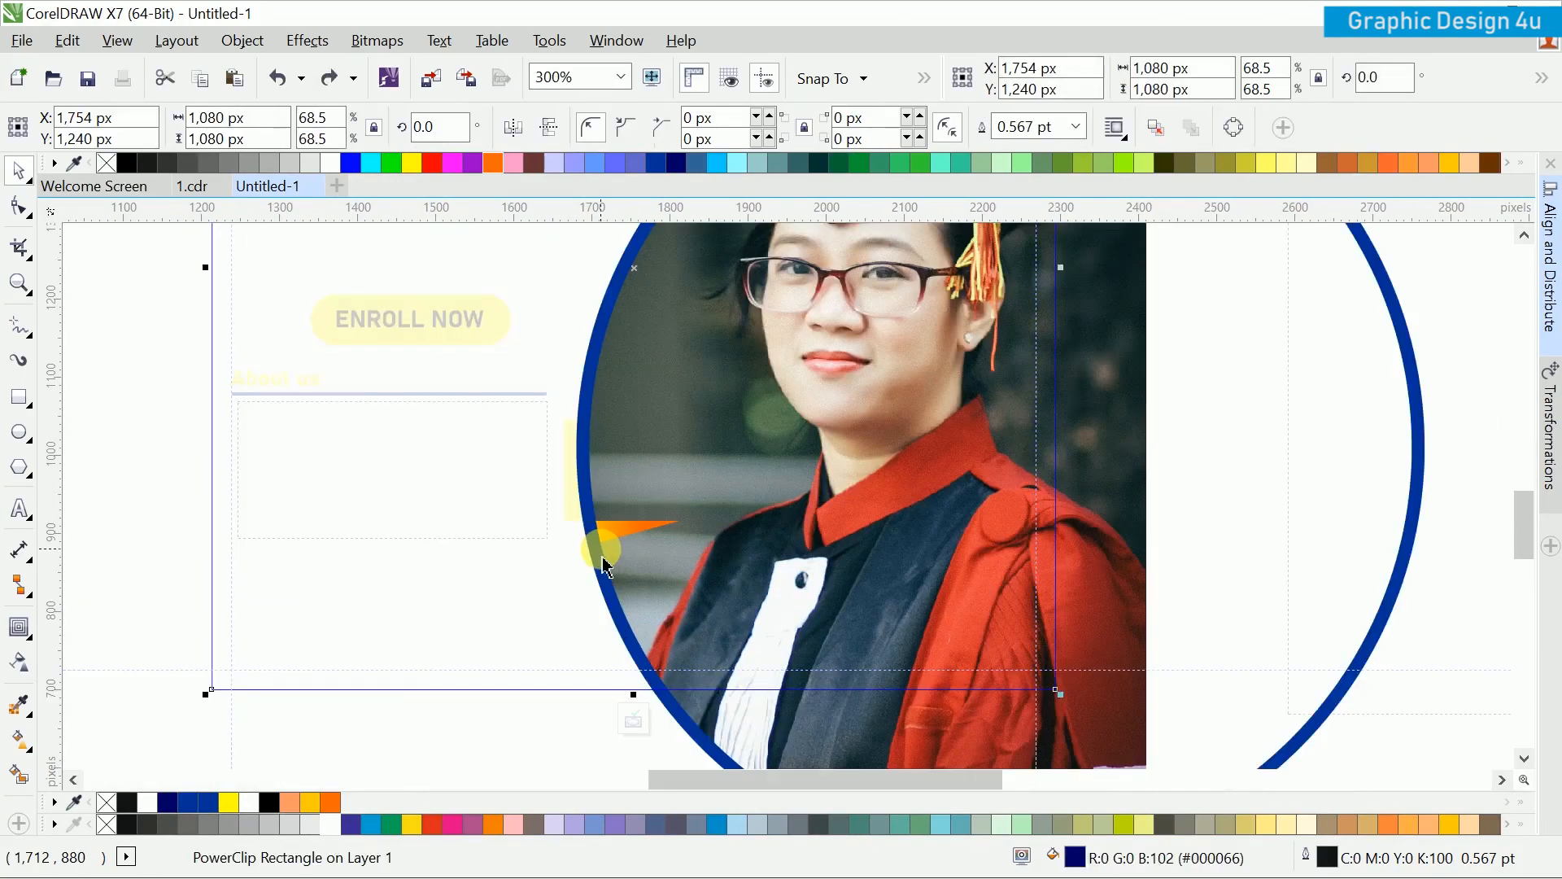
left_click(631, 559)
scroll(680, 546, "down", 1)
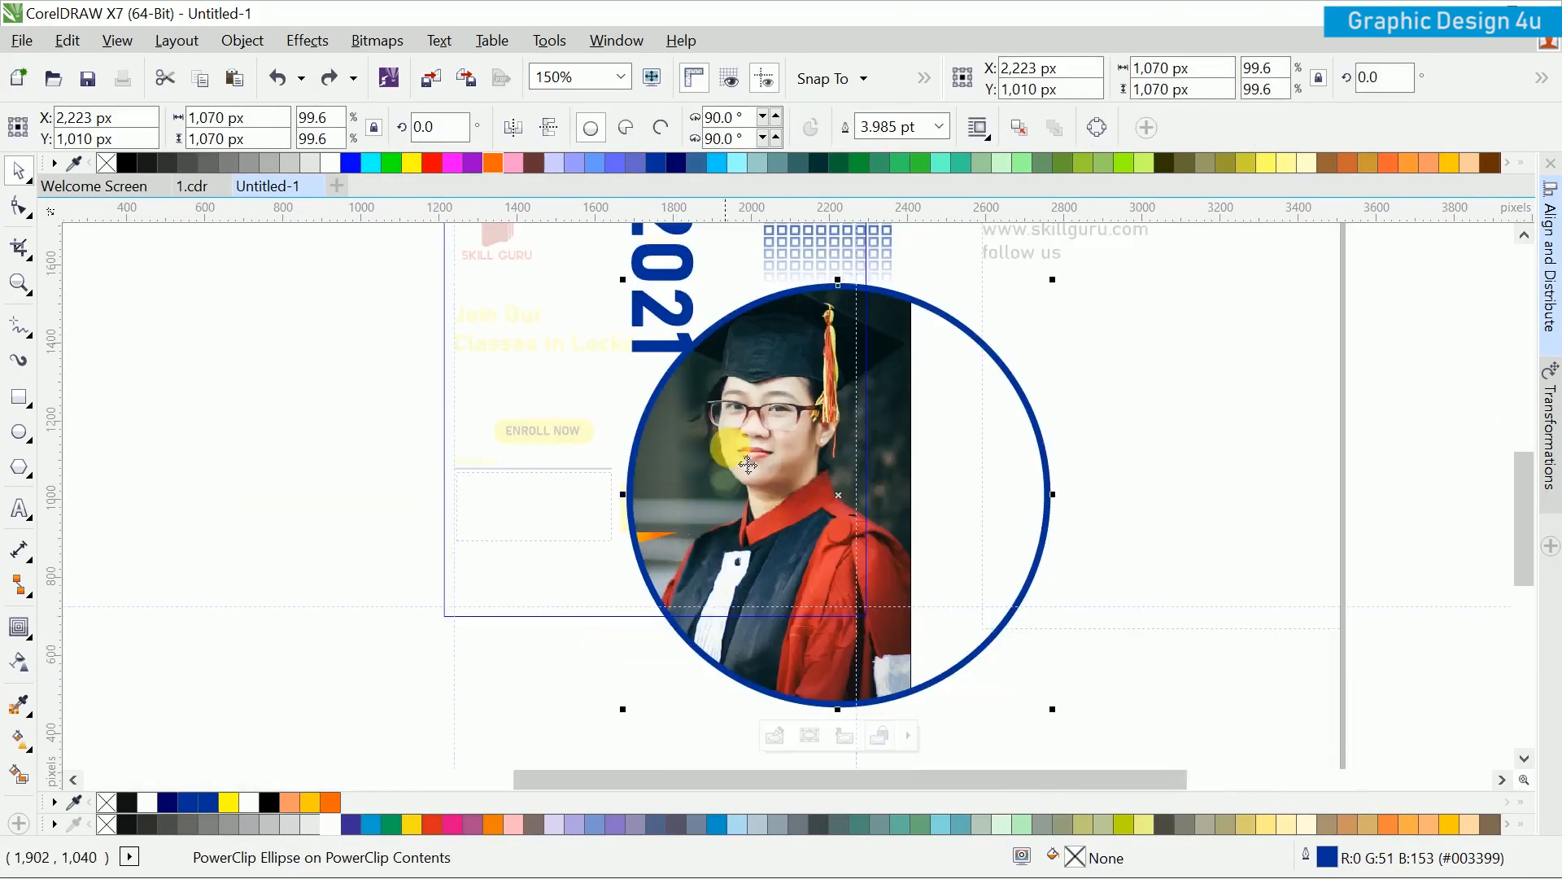
left_click(810, 735)
left_click(645, 533)
scroll(651, 541, "up", 2)
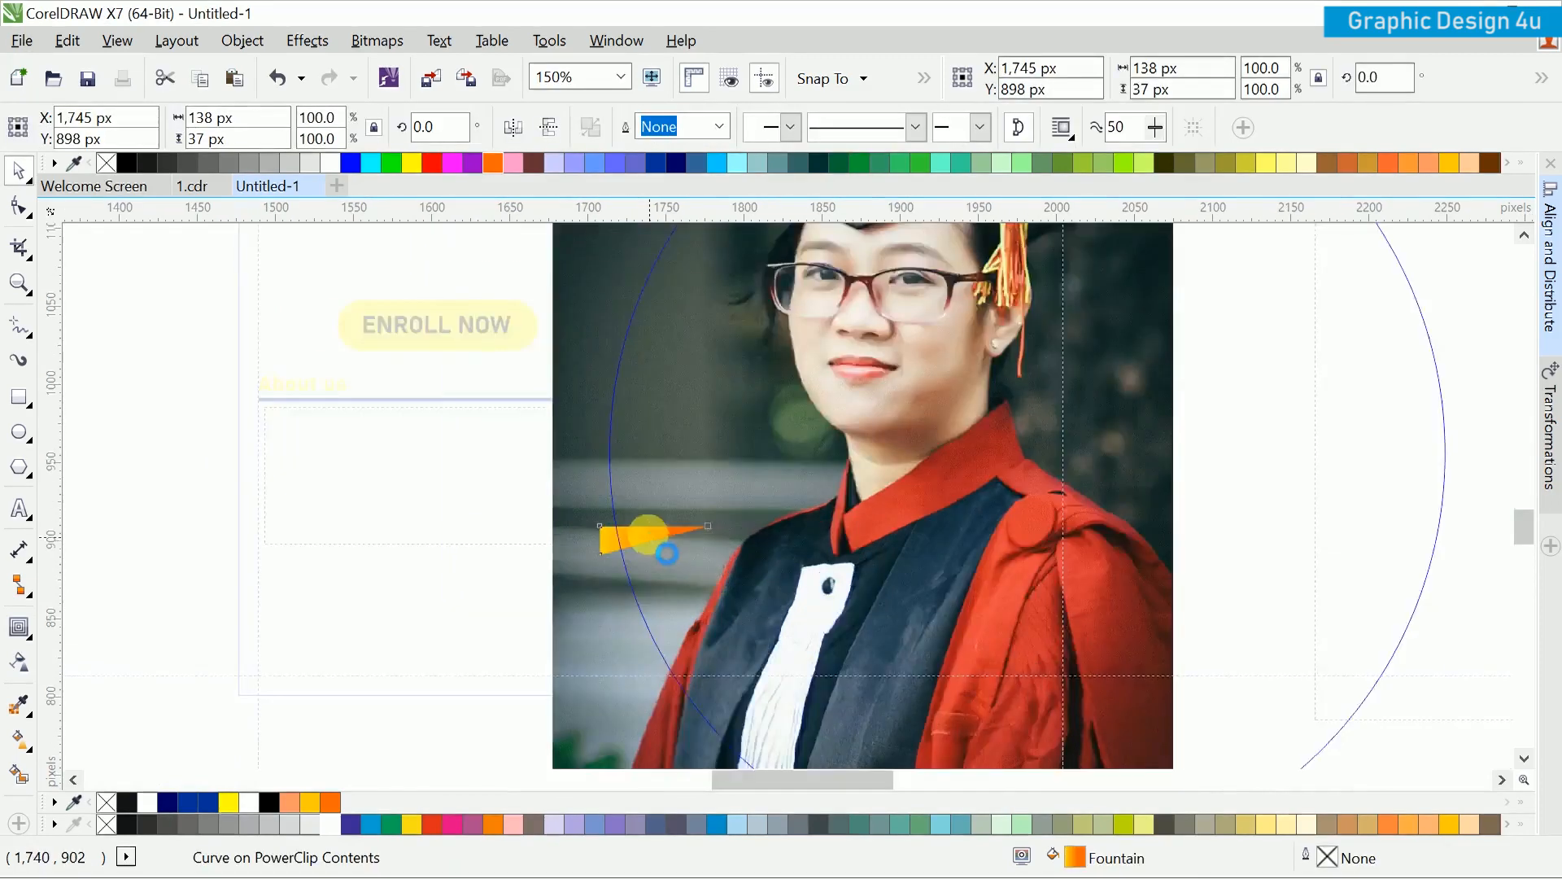
key("g")
left_click(688, 538)
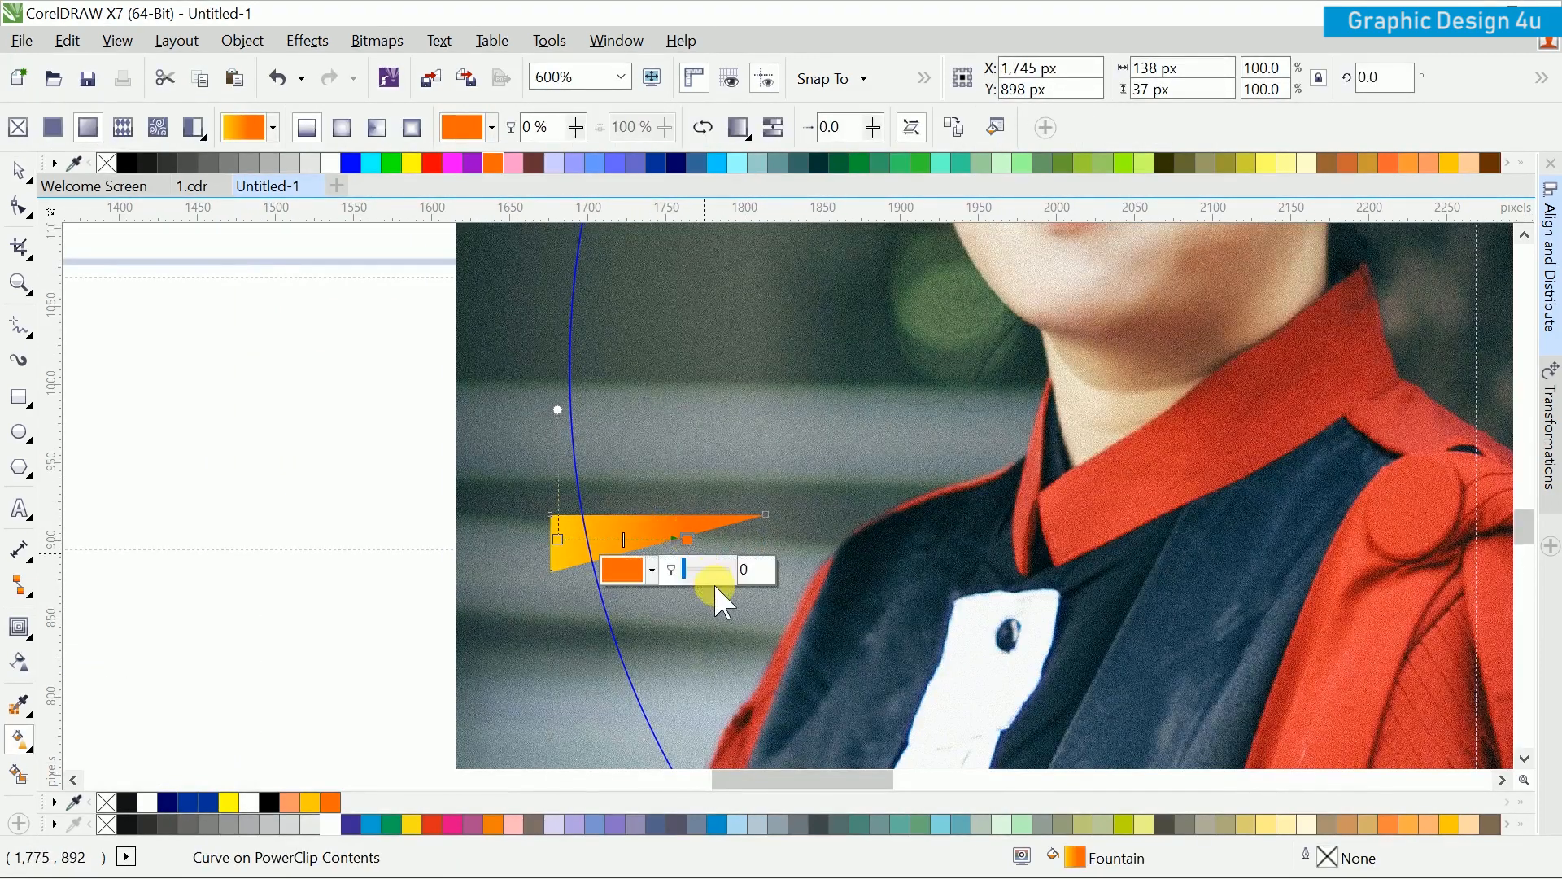
left_click(656, 569)
mouse_move(767, 777)
left_mouse_down()
mouse_move(746, 779)
mouse_move(737, 758)
mouse_move(749, 803)
left_mouse_up()
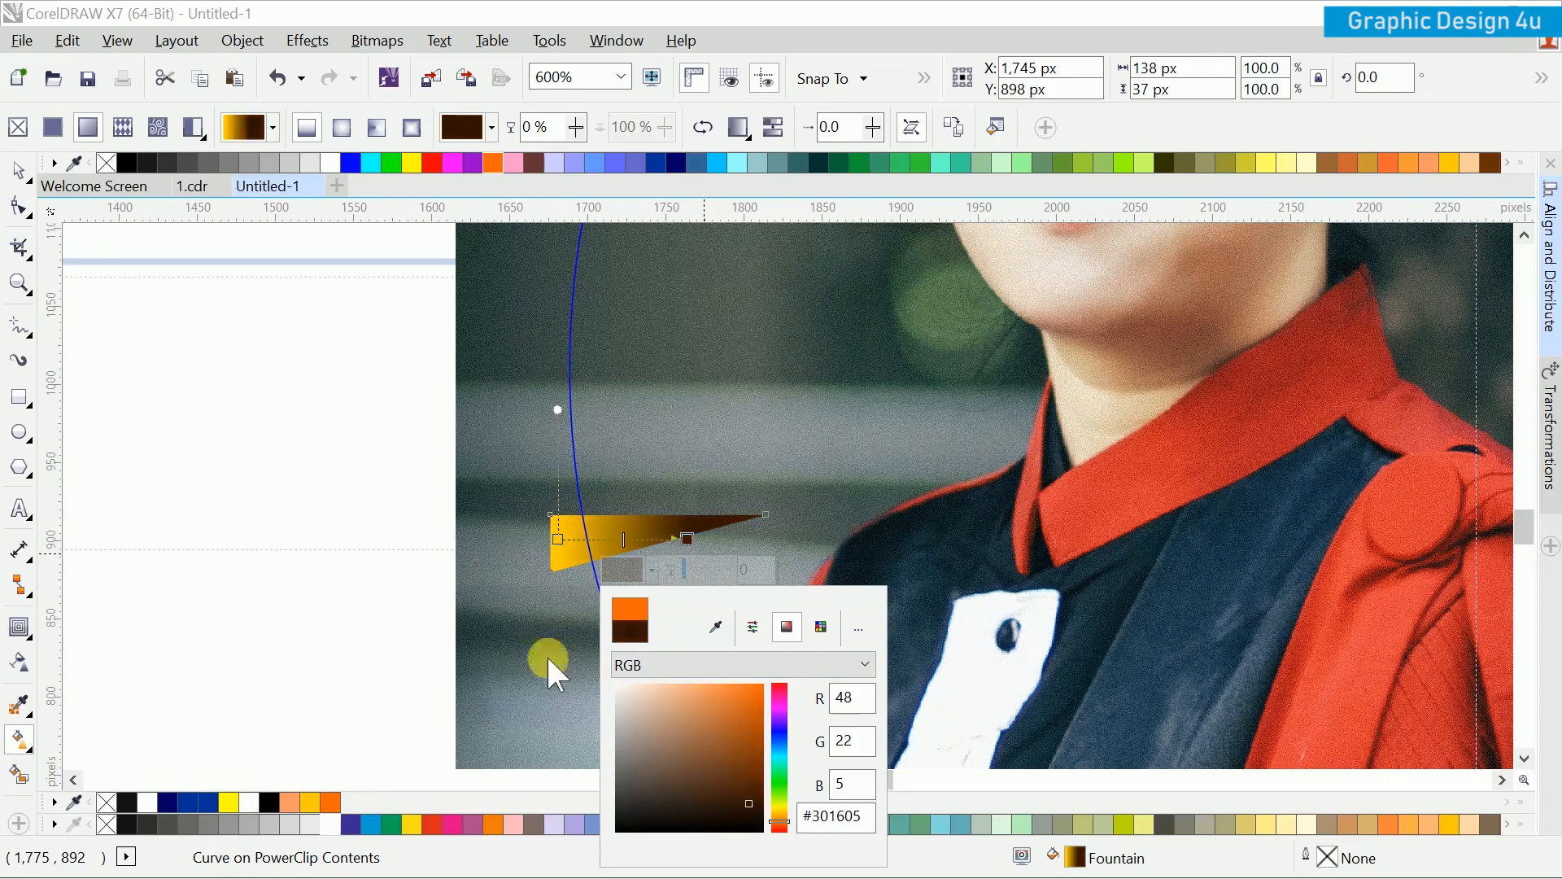
Step: Finish editing the PowerClip contents of the circular photo frame and the post square, returning to the full page
left_click(24, 173)
scroll(674, 488, "down", 1)
left_click(540, 578)
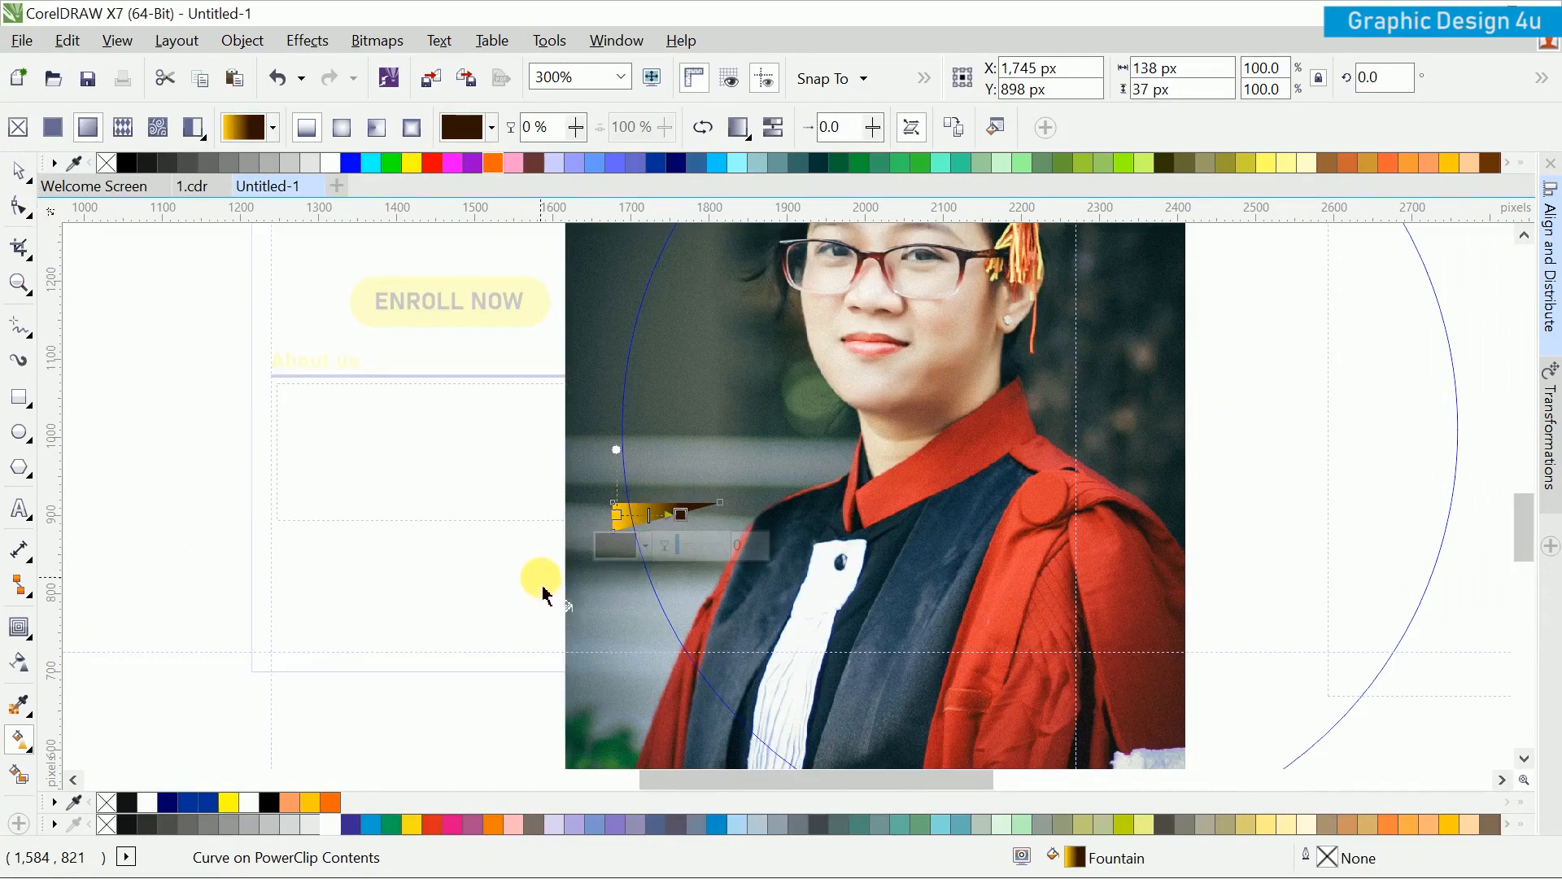
key("space")
scroll(568, 619, "down", 1)
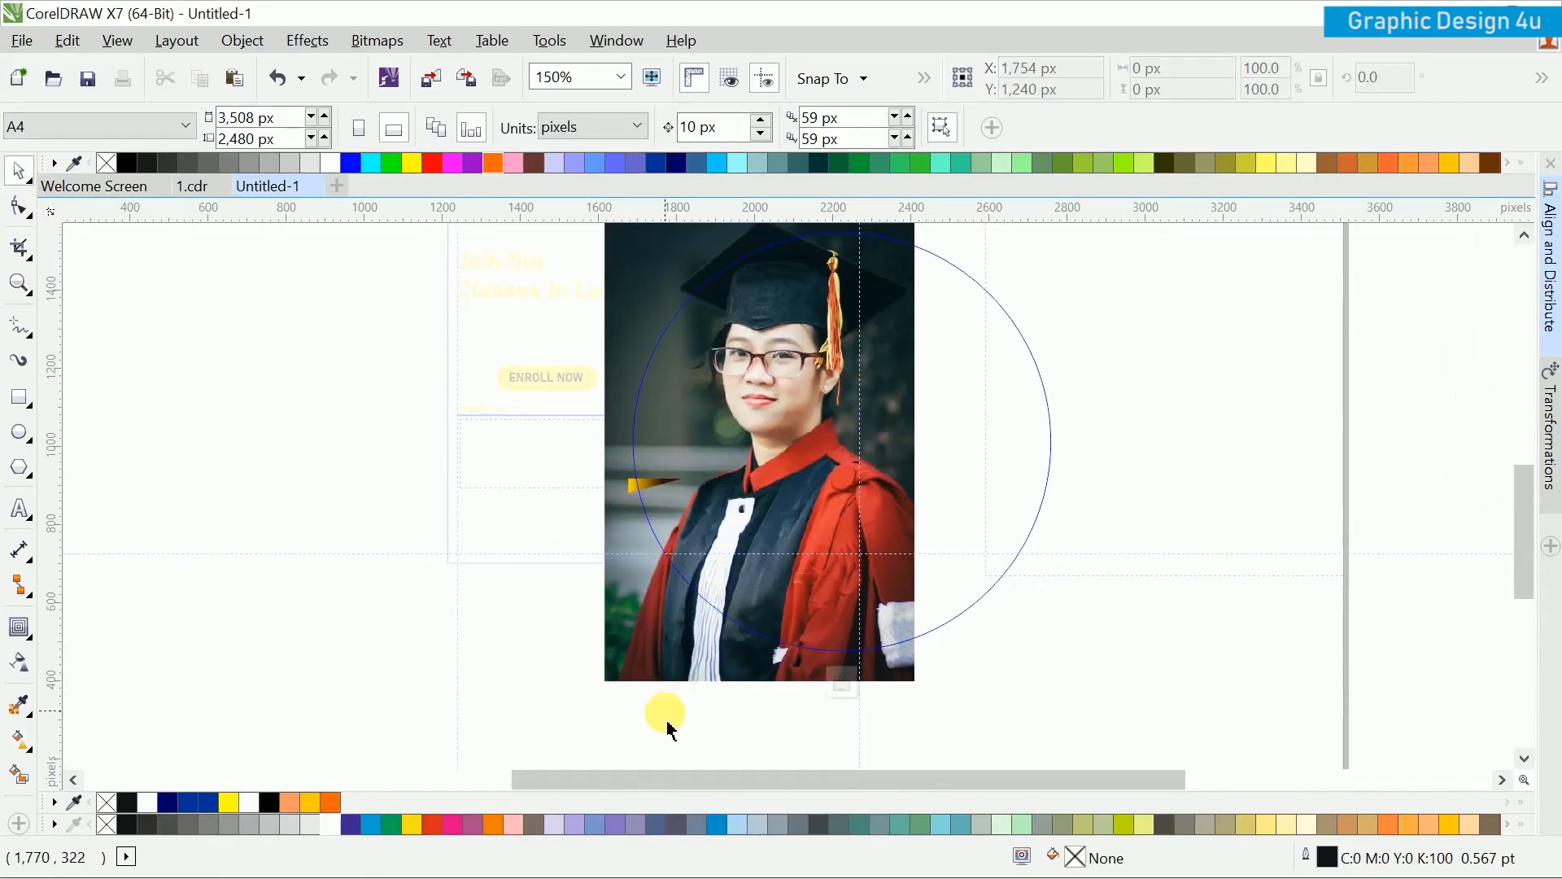
scroll(661, 707, "down", 1)
left_click(748, 716)
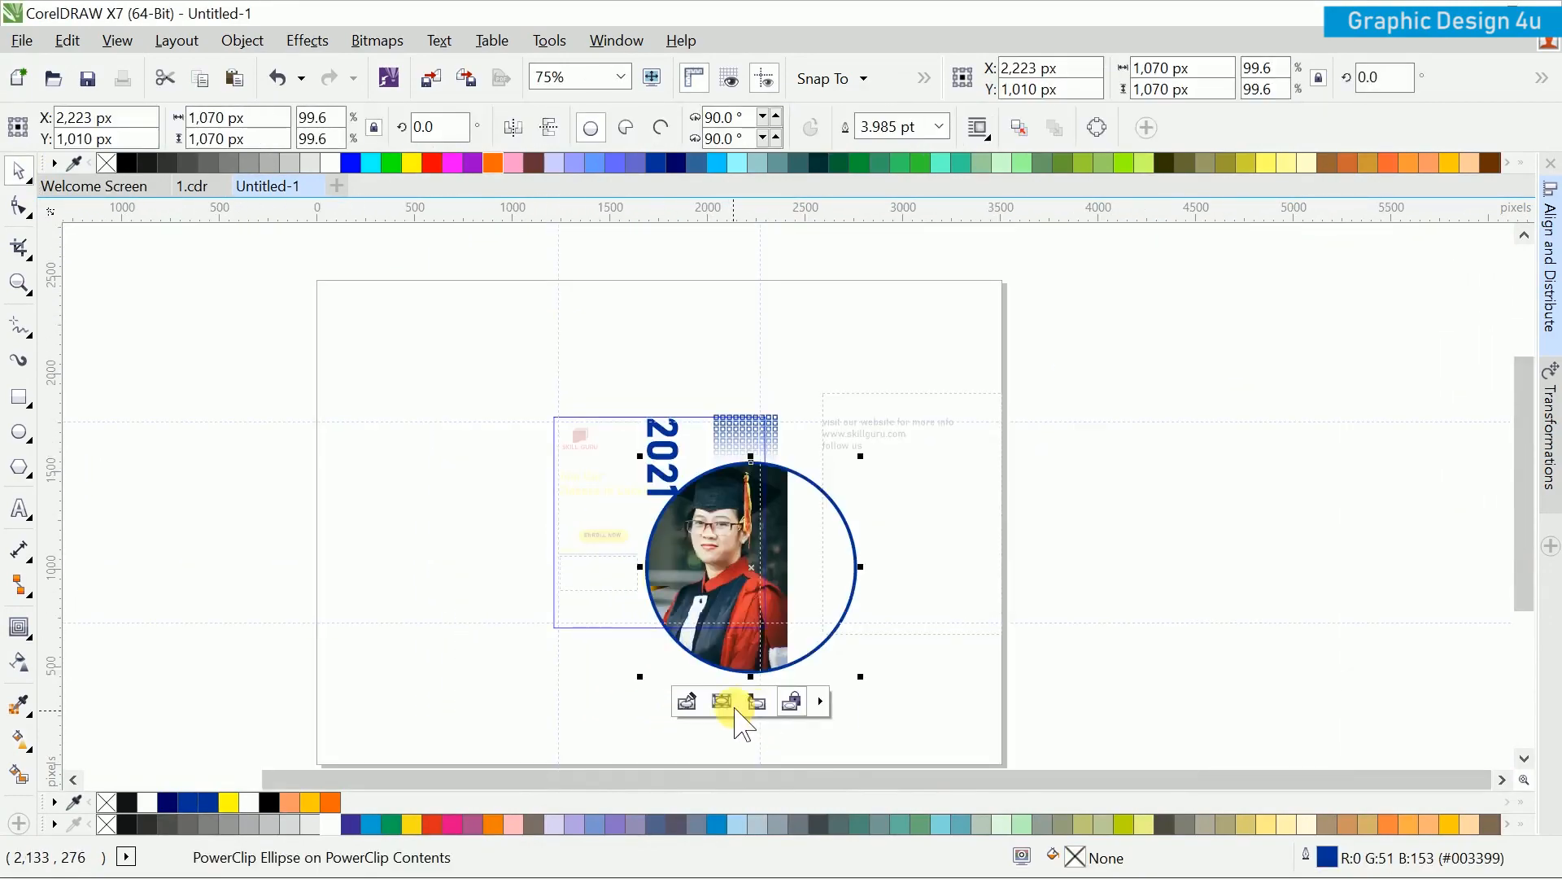
left_click(530, 673)
left_click(665, 655)
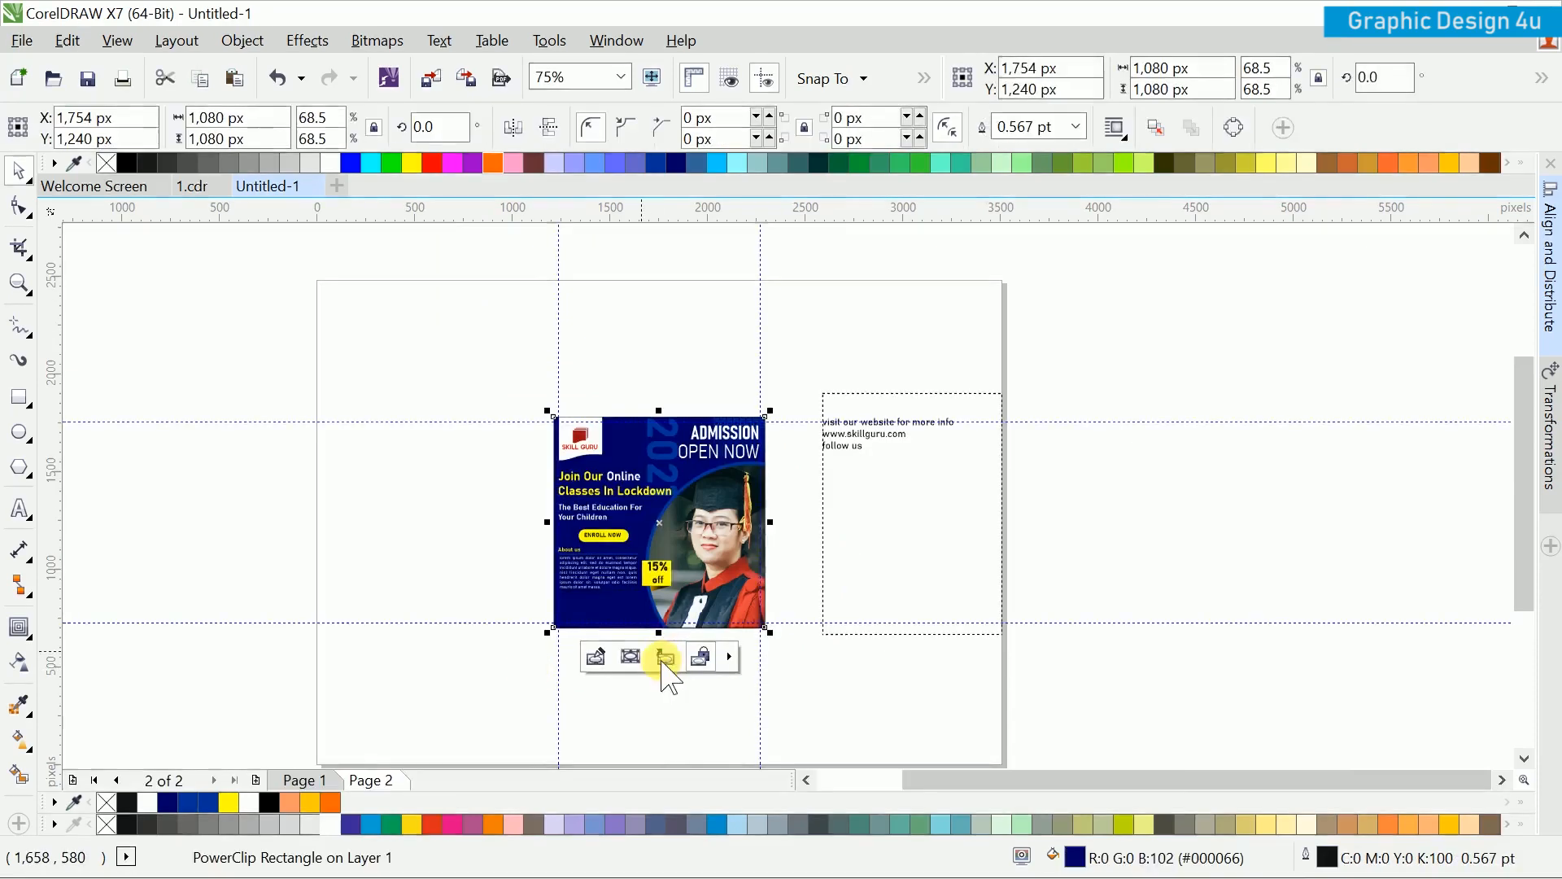
left_click(461, 632)
scroll(641, 598, "up", 2)
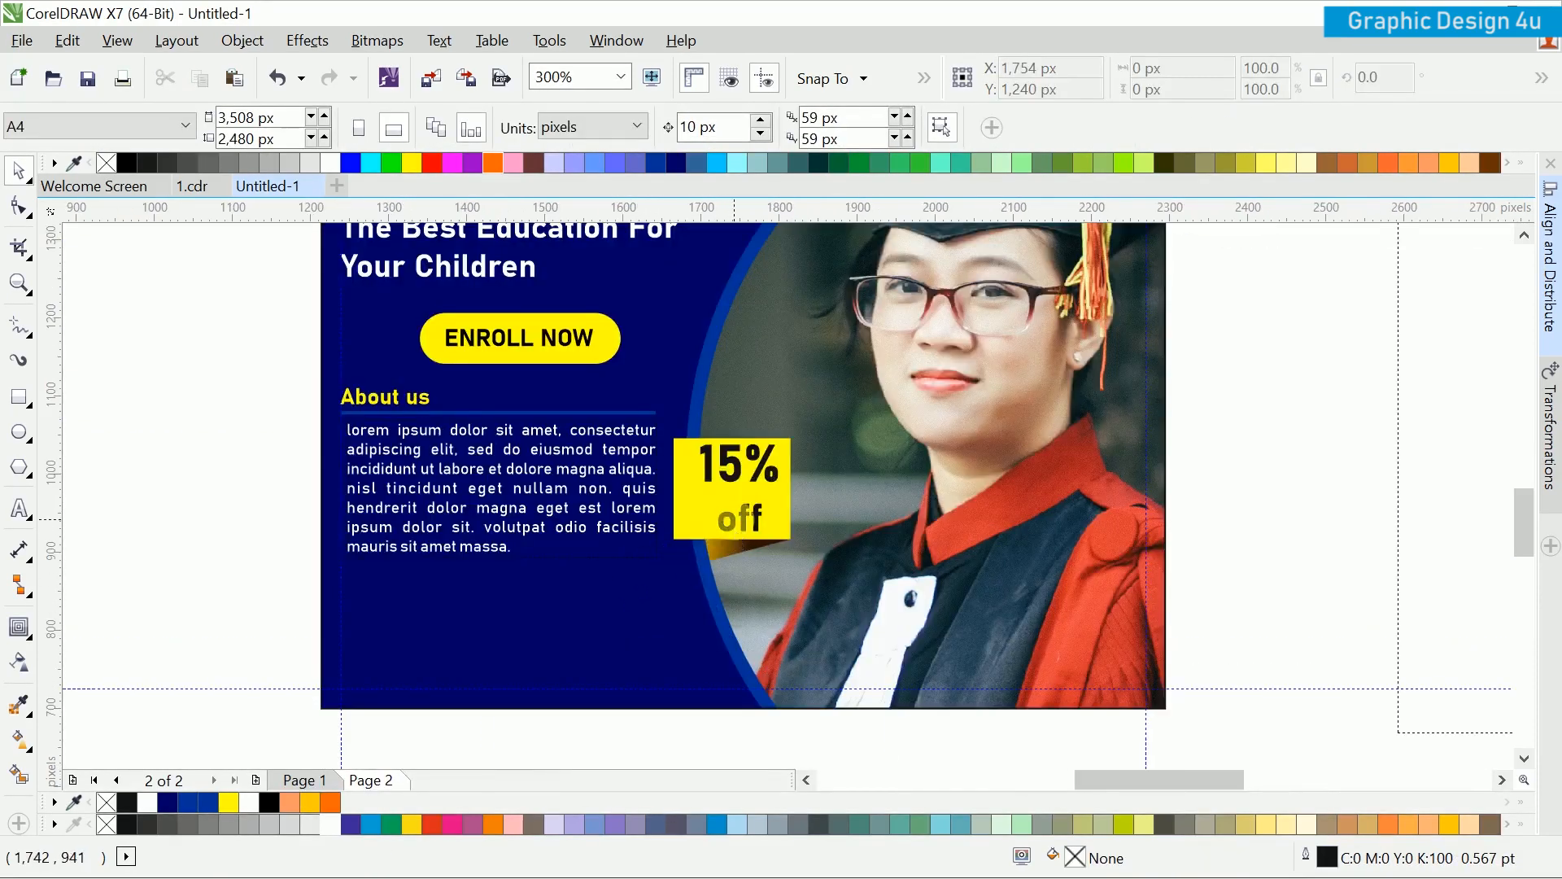
Step: Center the "15% off" text horizontally on its yellow badge rectangle
left_click(698, 544)
scroll(695, 546, "up", 1)
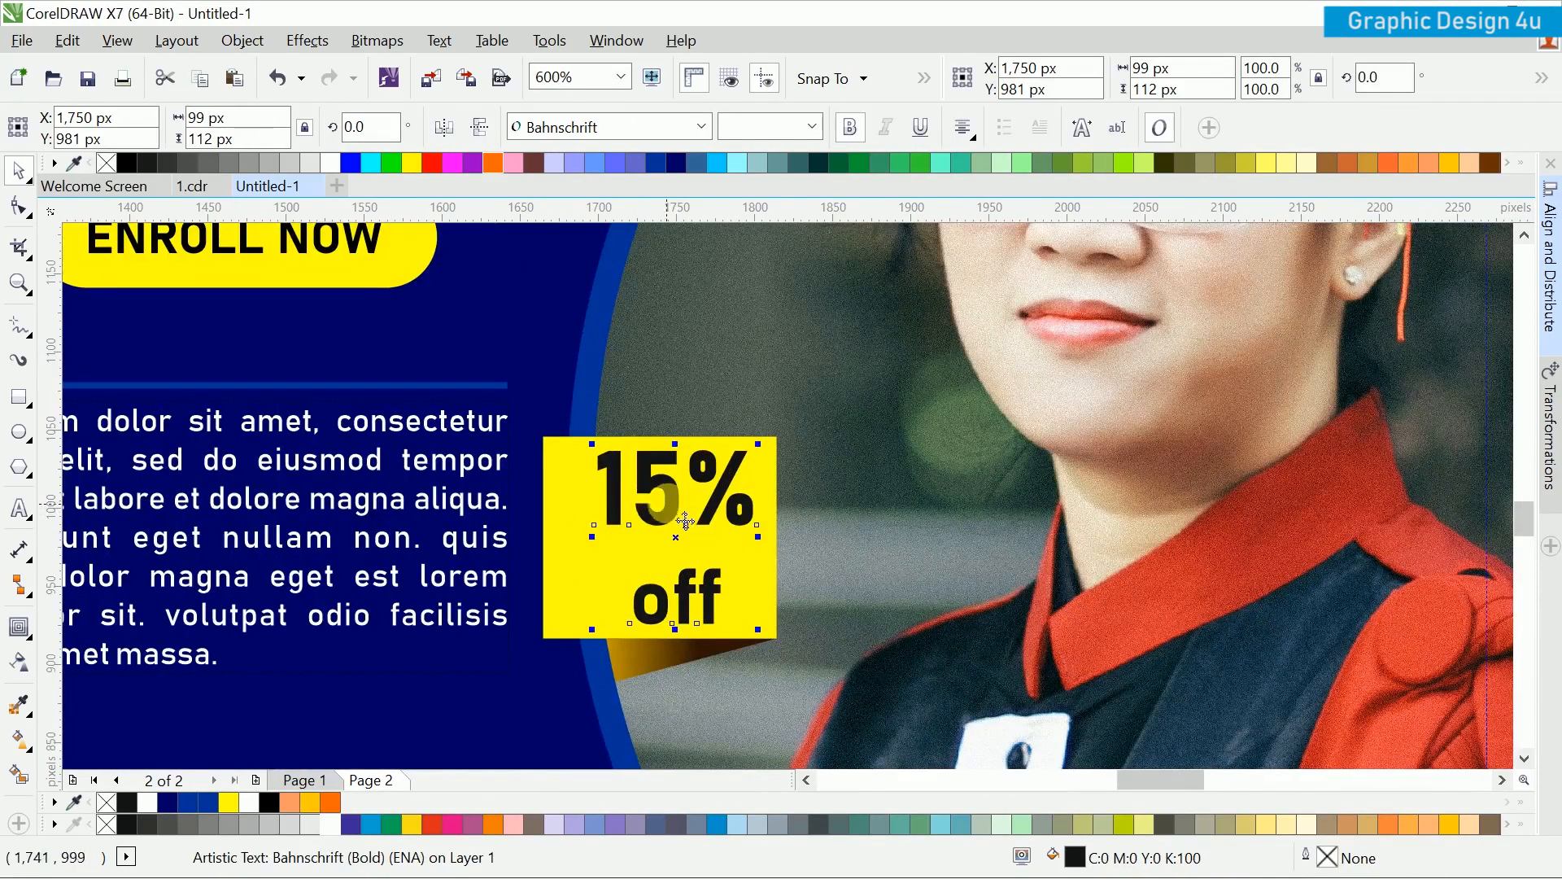
left_click(556, 576, "shift")
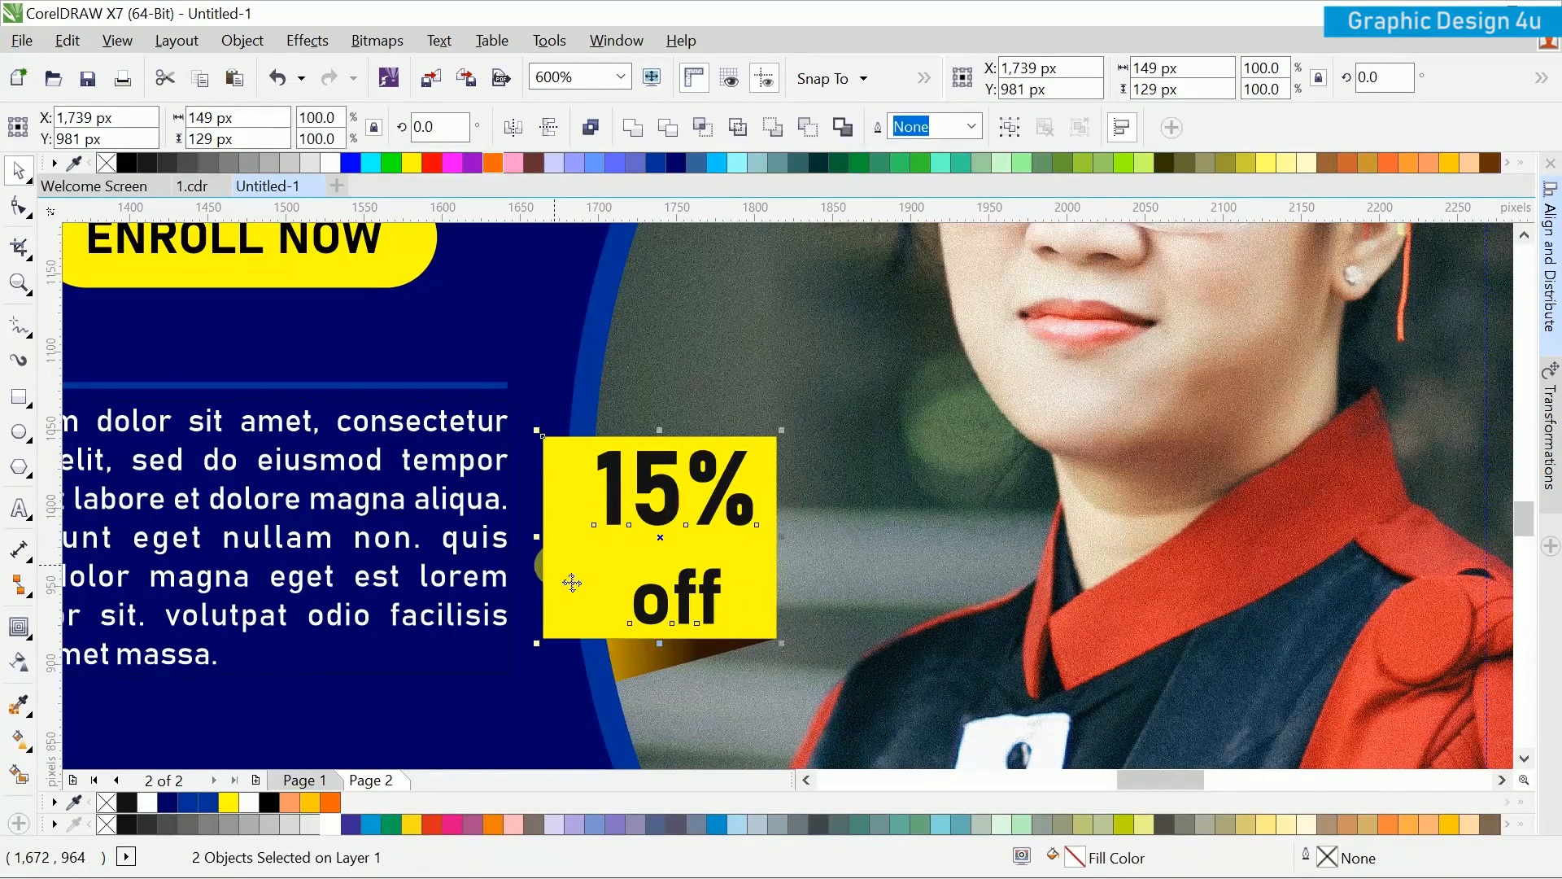
key("c")
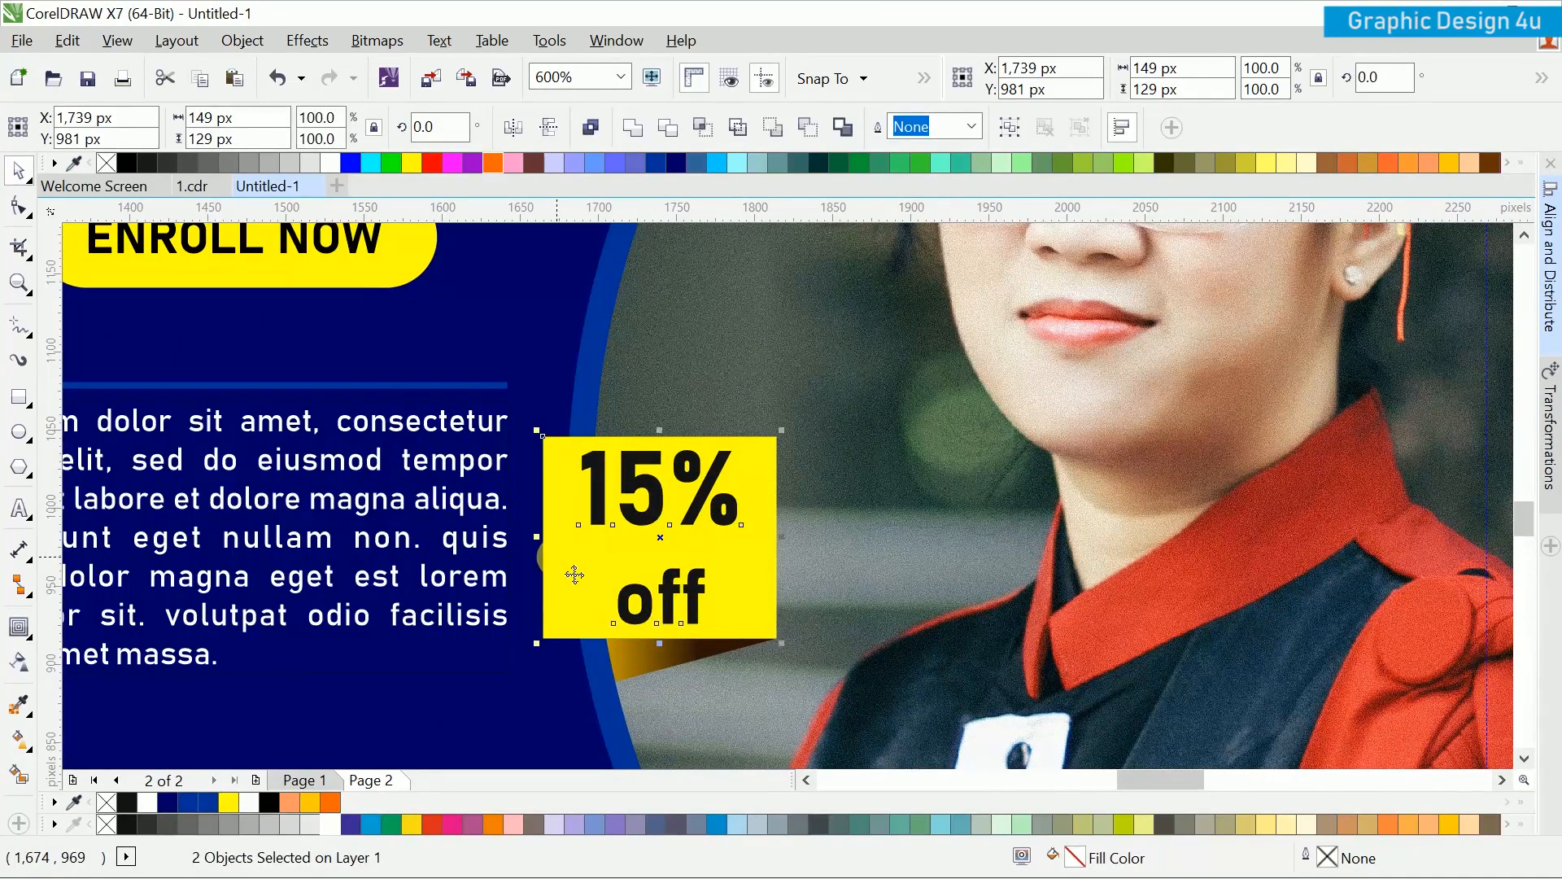
scroll(575, 575, "down", 1)
key("Escape")
scroll(481, 582, "down", 1)
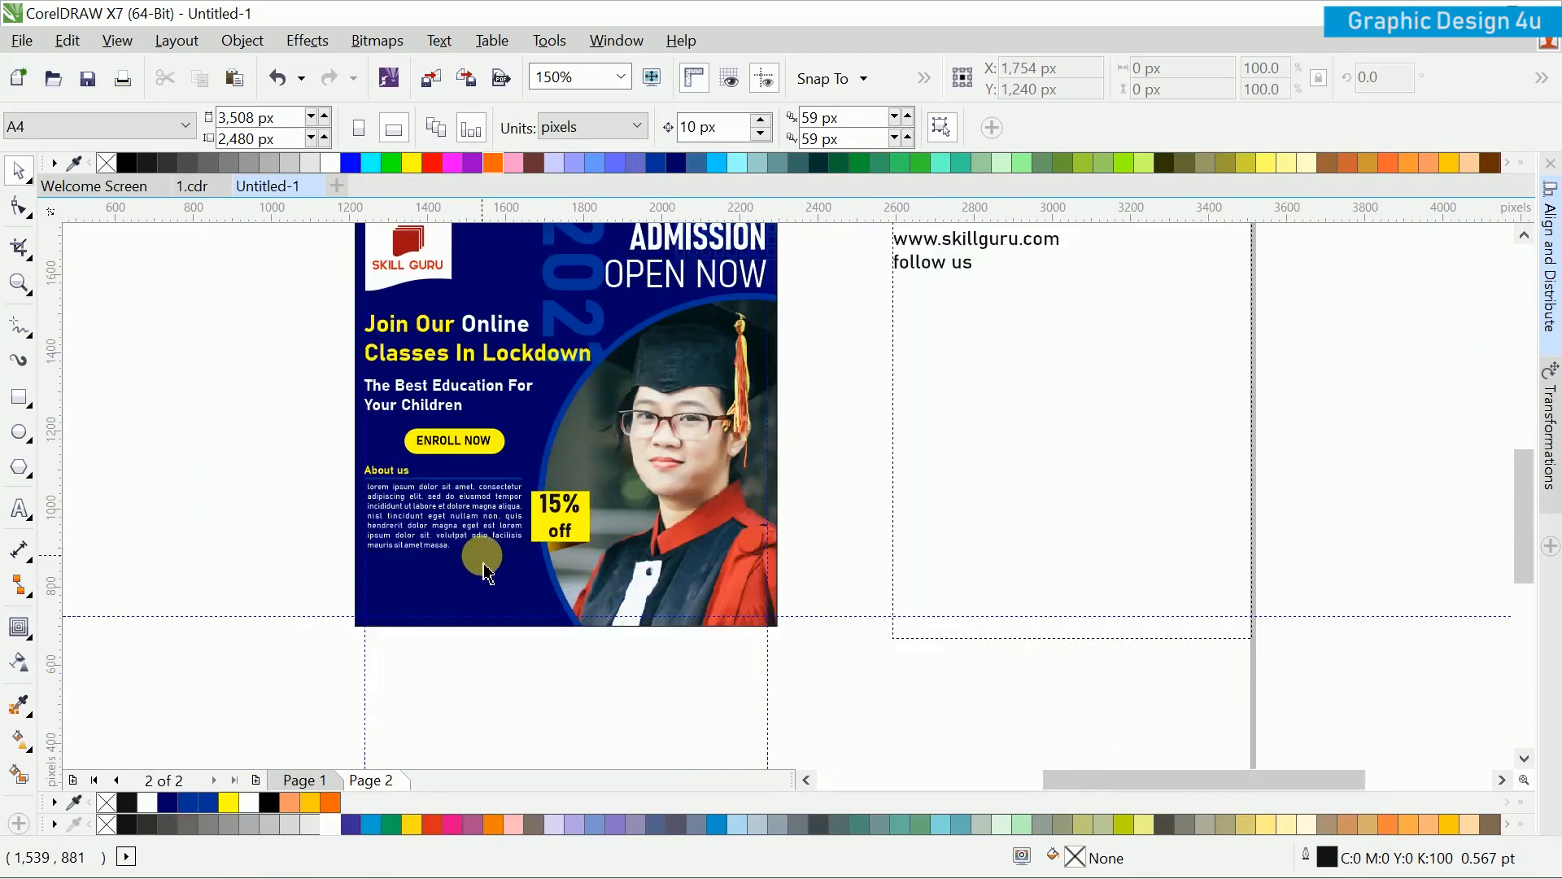
Step: Cut the website and "follow us" lines out of the paragraph text frame beside the post
scroll(481, 556, "down", 1)
scroll(558, 512, "up", 1)
scroll(683, 655, "down", 1)
scroll(864, 481, "up", 1)
left_click(862, 481)
scroll(775, 478, "up", 1)
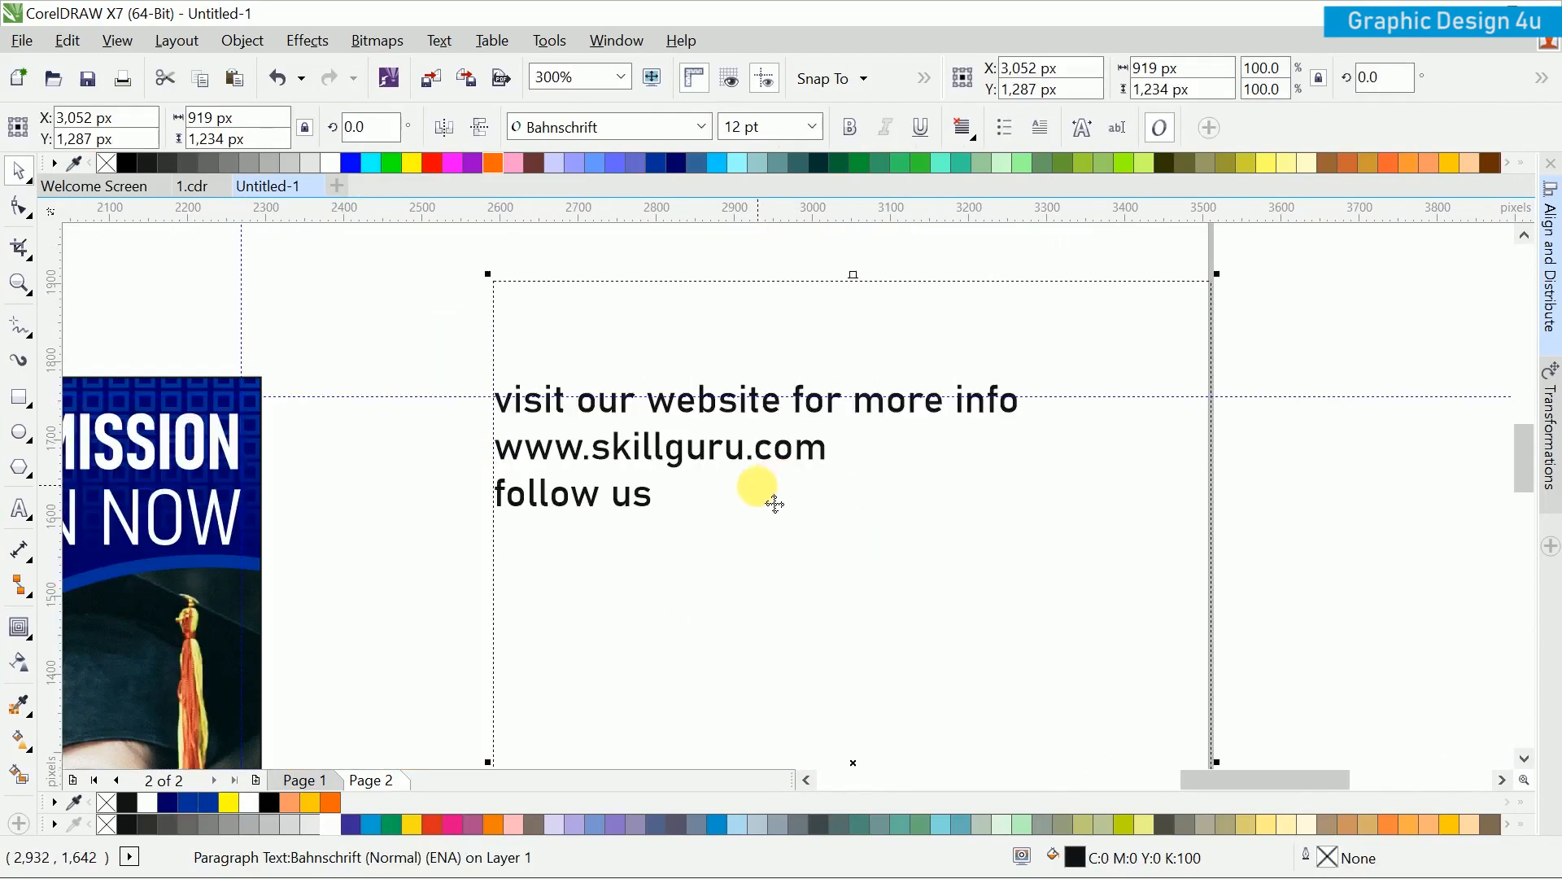
double_click(680, 512)
left_click_drag(680, 513, 529, 419)
key("Delete")
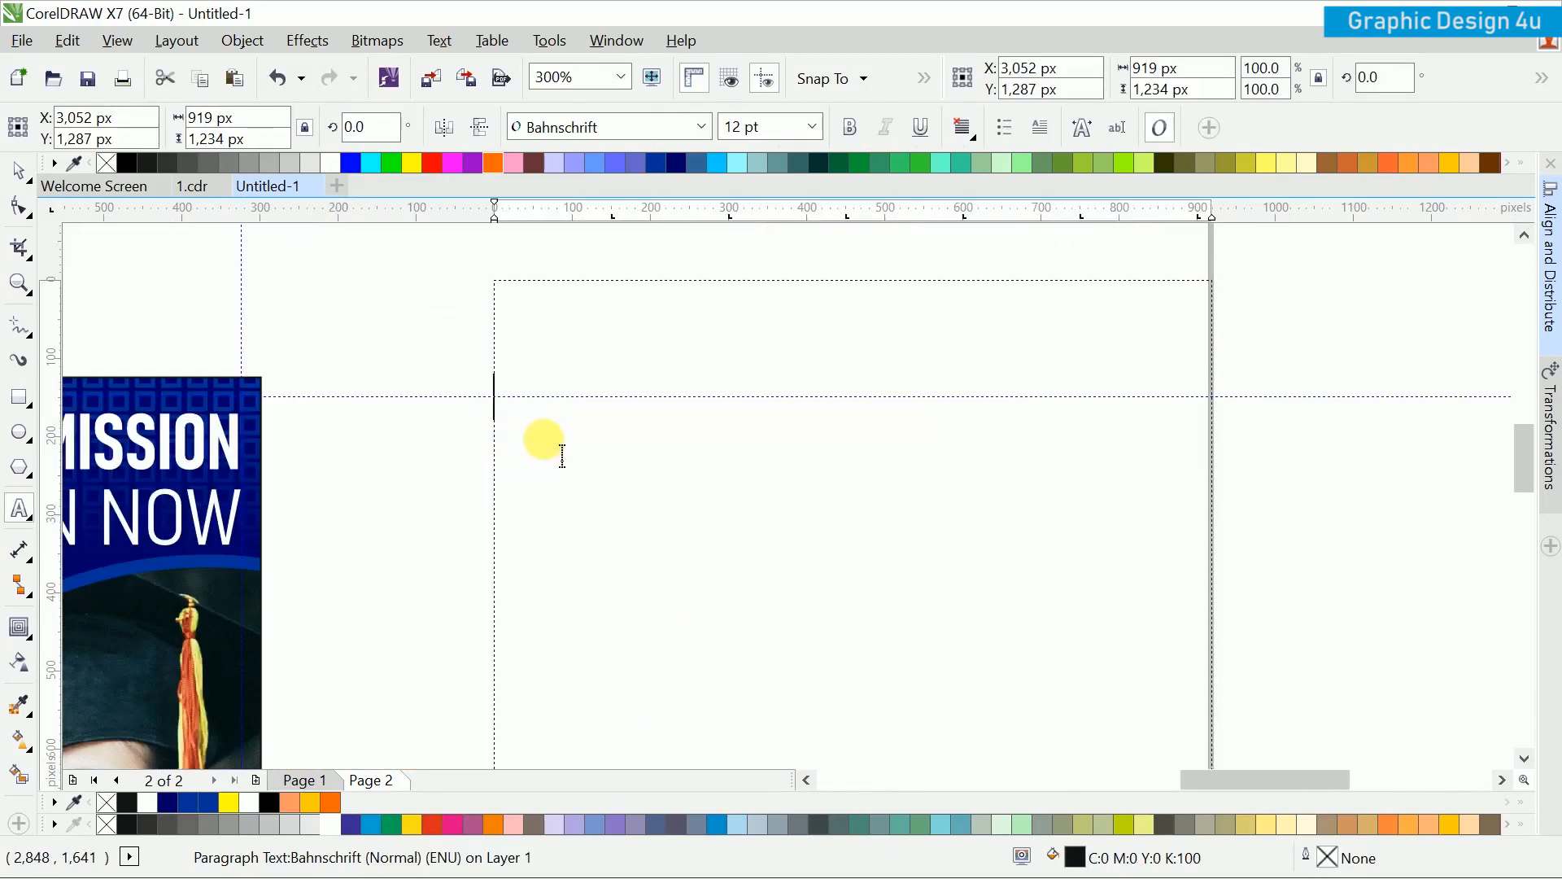
scroll(541, 443, "down", 1)
key("Escape")
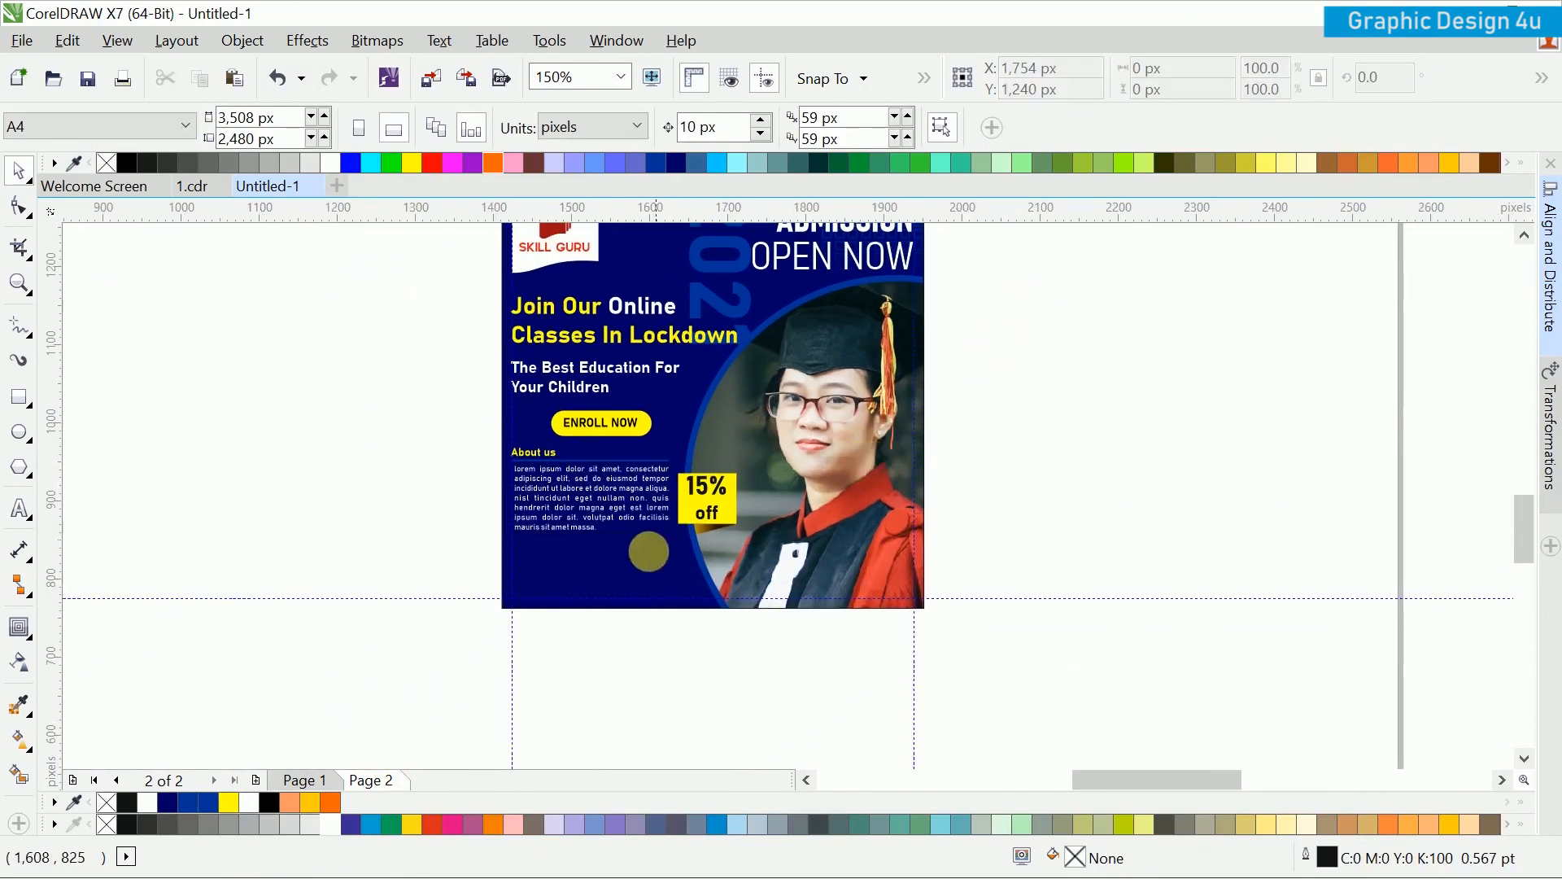
Step: Paste the three contact lines as artistic text onto the post, below the about-us paragraph
key("F8")
scroll(540, 541, "up", 1)
left_click(436, 586)
key("ctrl+v")
key("ctrl+space")
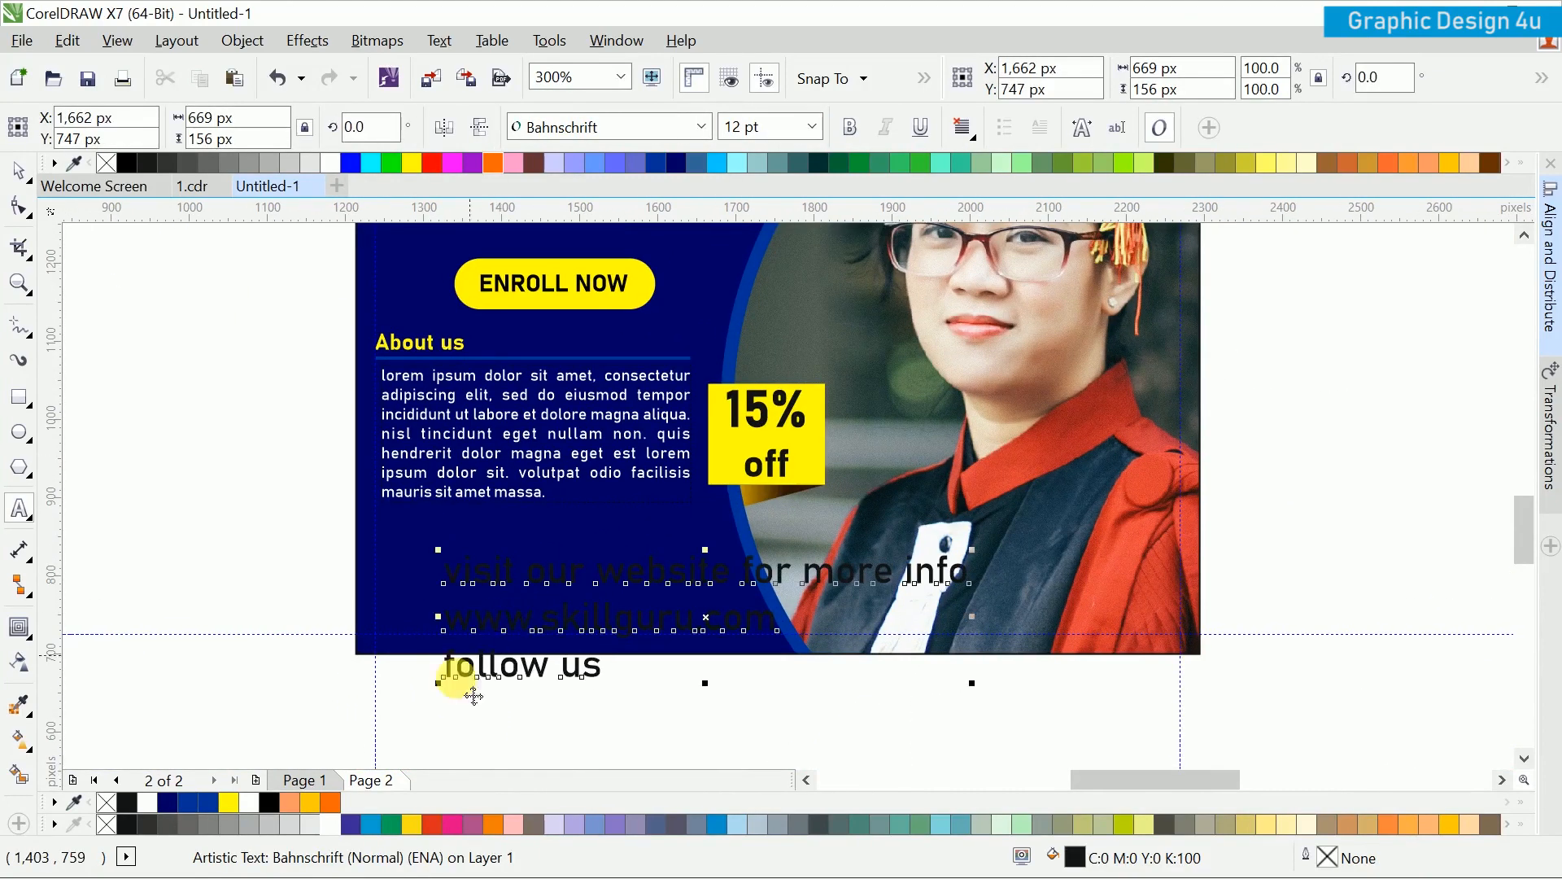
Step: Fill the pasted contact text with white and set its font size to 7 pt
left_click(329, 825)
left_click_drag(589, 565, 746, 509)
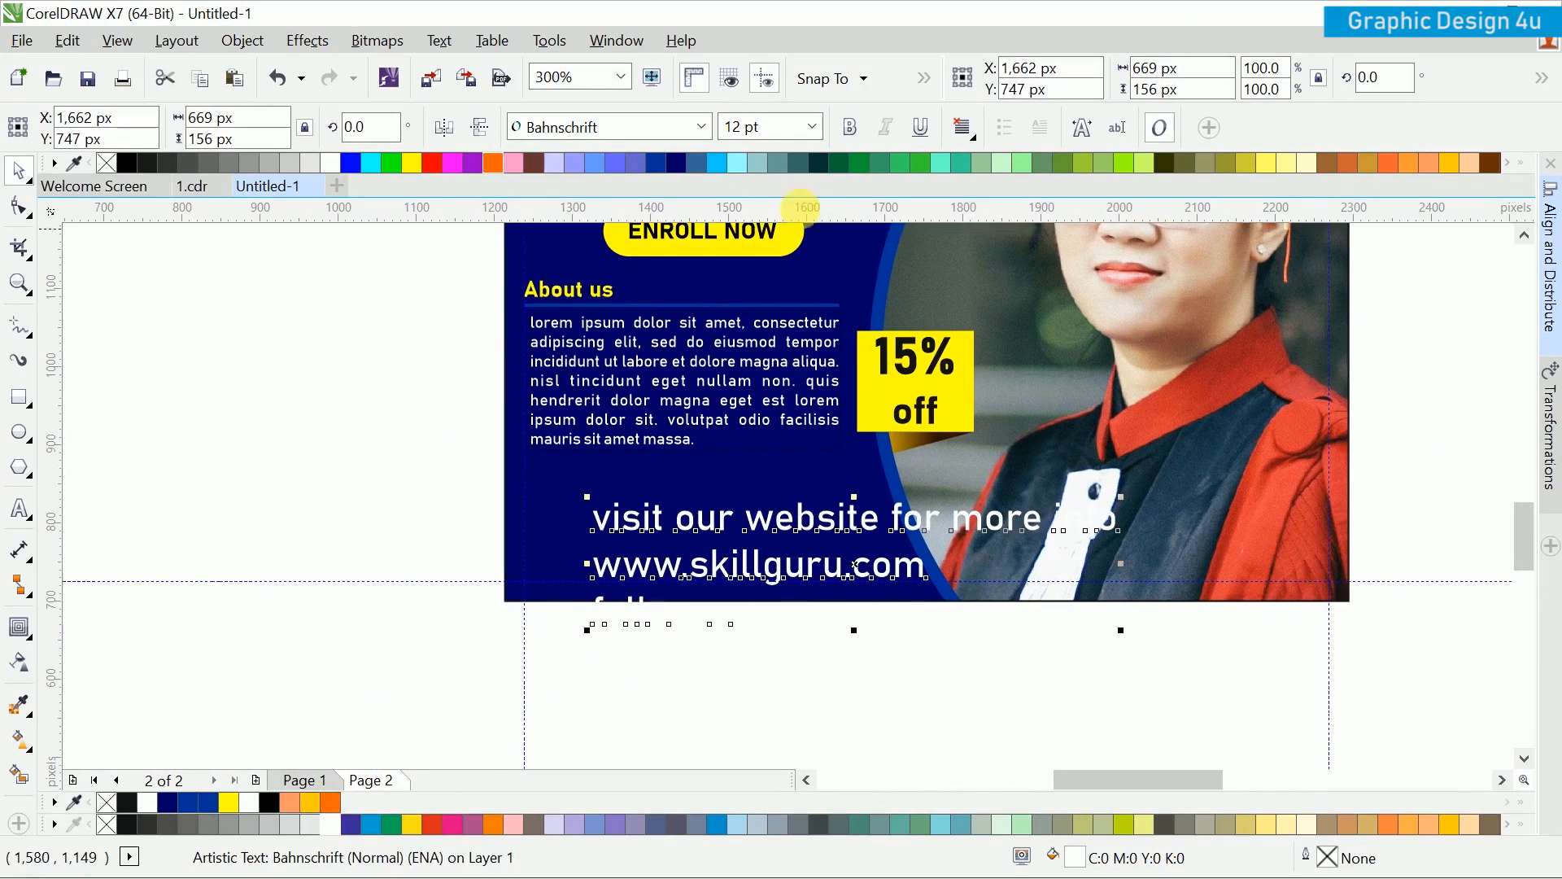
left_click(814, 126)
left_click(781, 174)
Step: Align the contact text to the bottom and left edges of the 1,030 px margin square
left_click(675, 476)
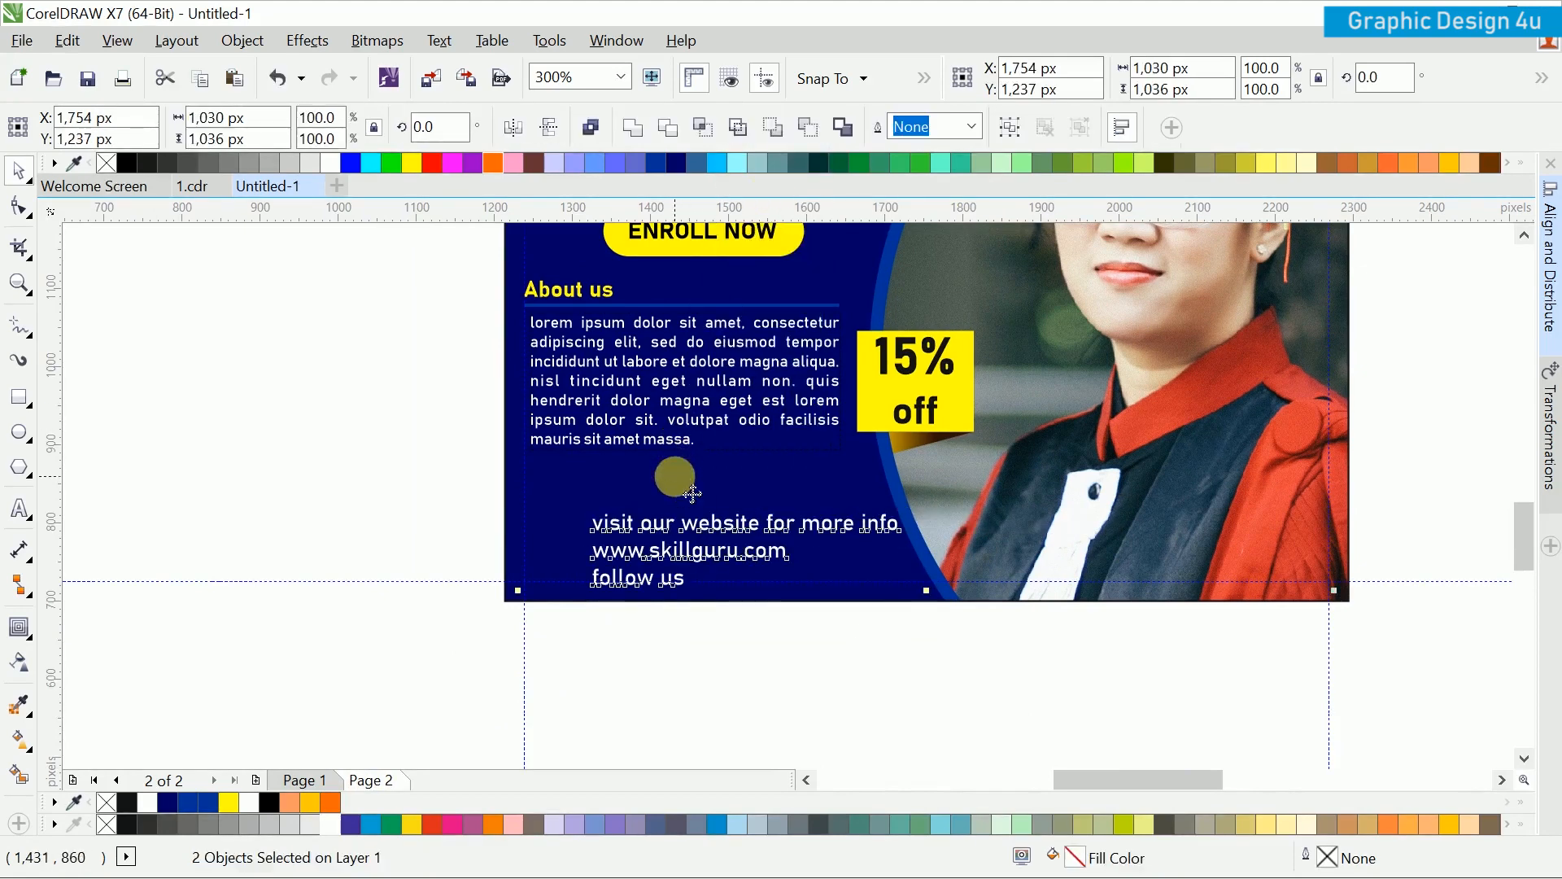
left_click(1550, 260)
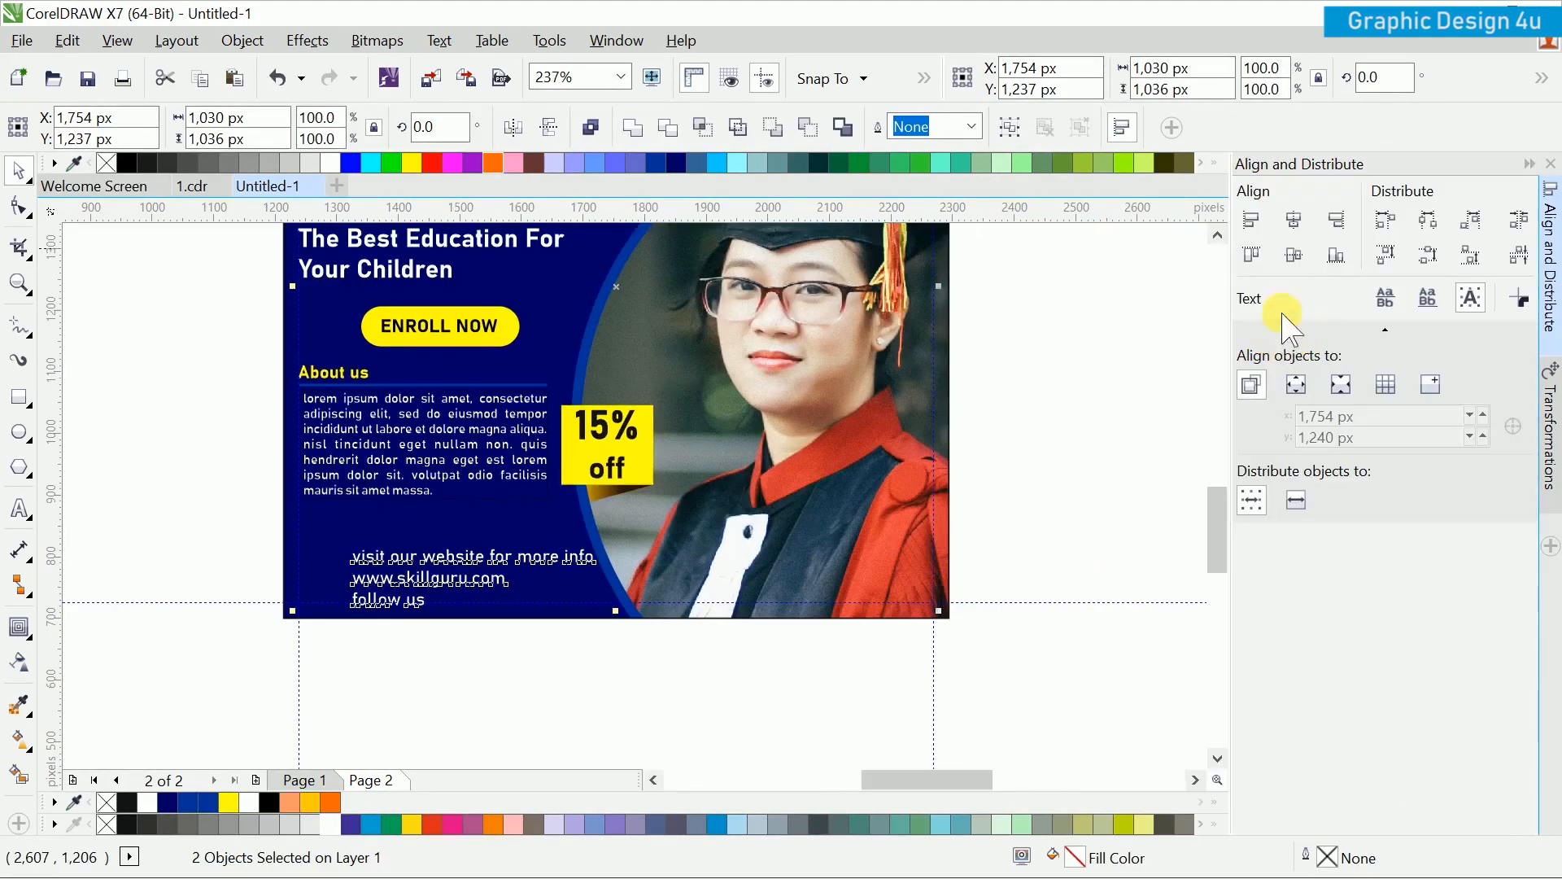
left_click(1327, 259)
left_click(1257, 223)
left_click_drag(626, 522, 788, 496)
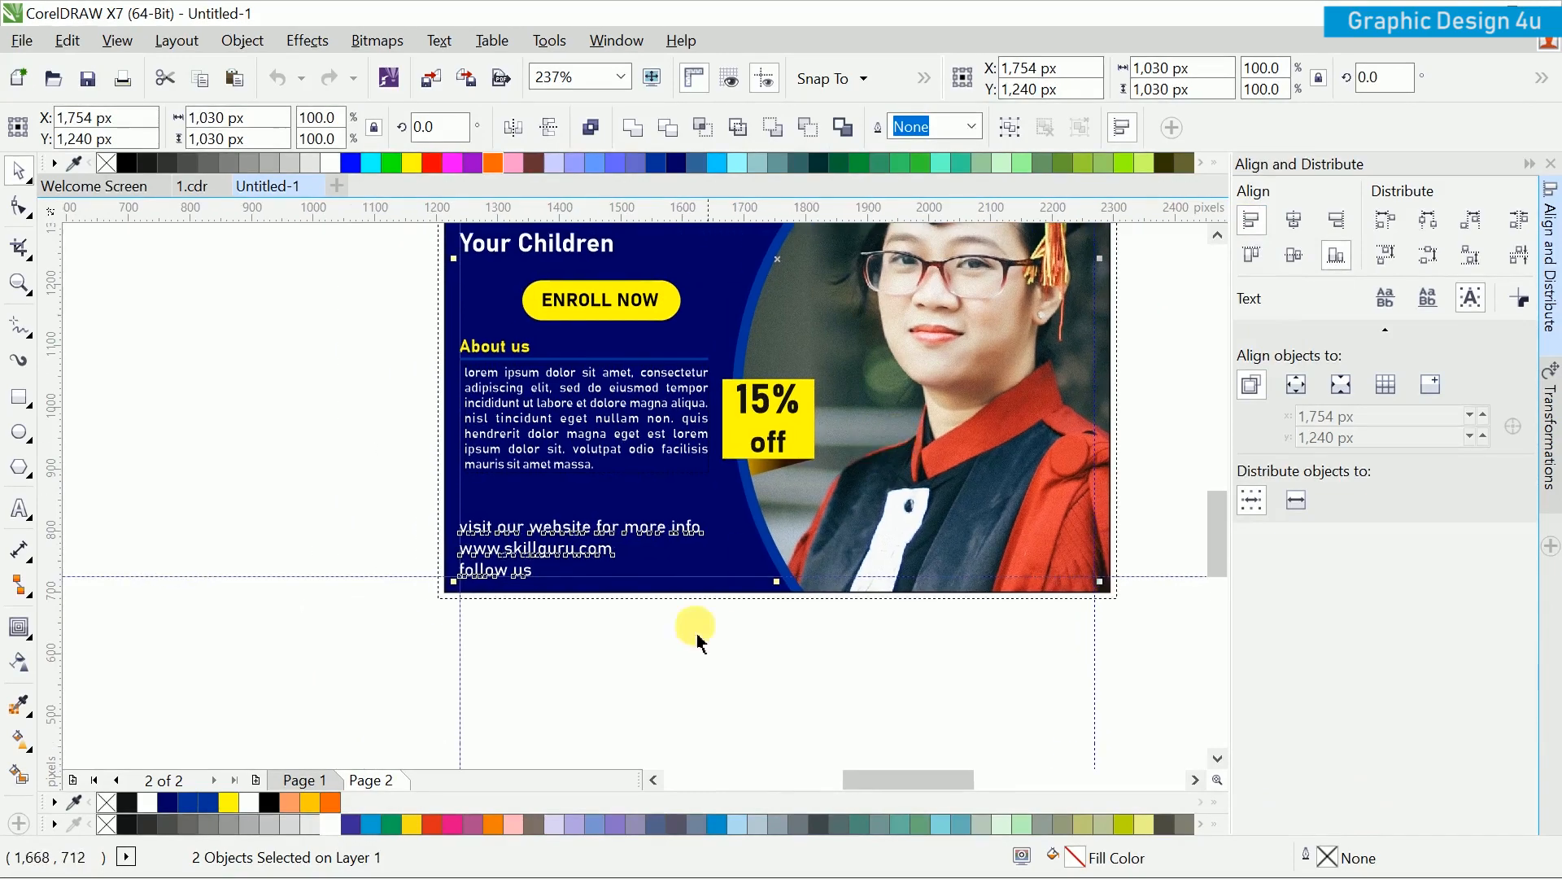
left_click(678, 667)
scroll(550, 561, "up", 3)
Step: Move the contact text up about 40 px and set its font size to 6 pt
left_click(551, 539)
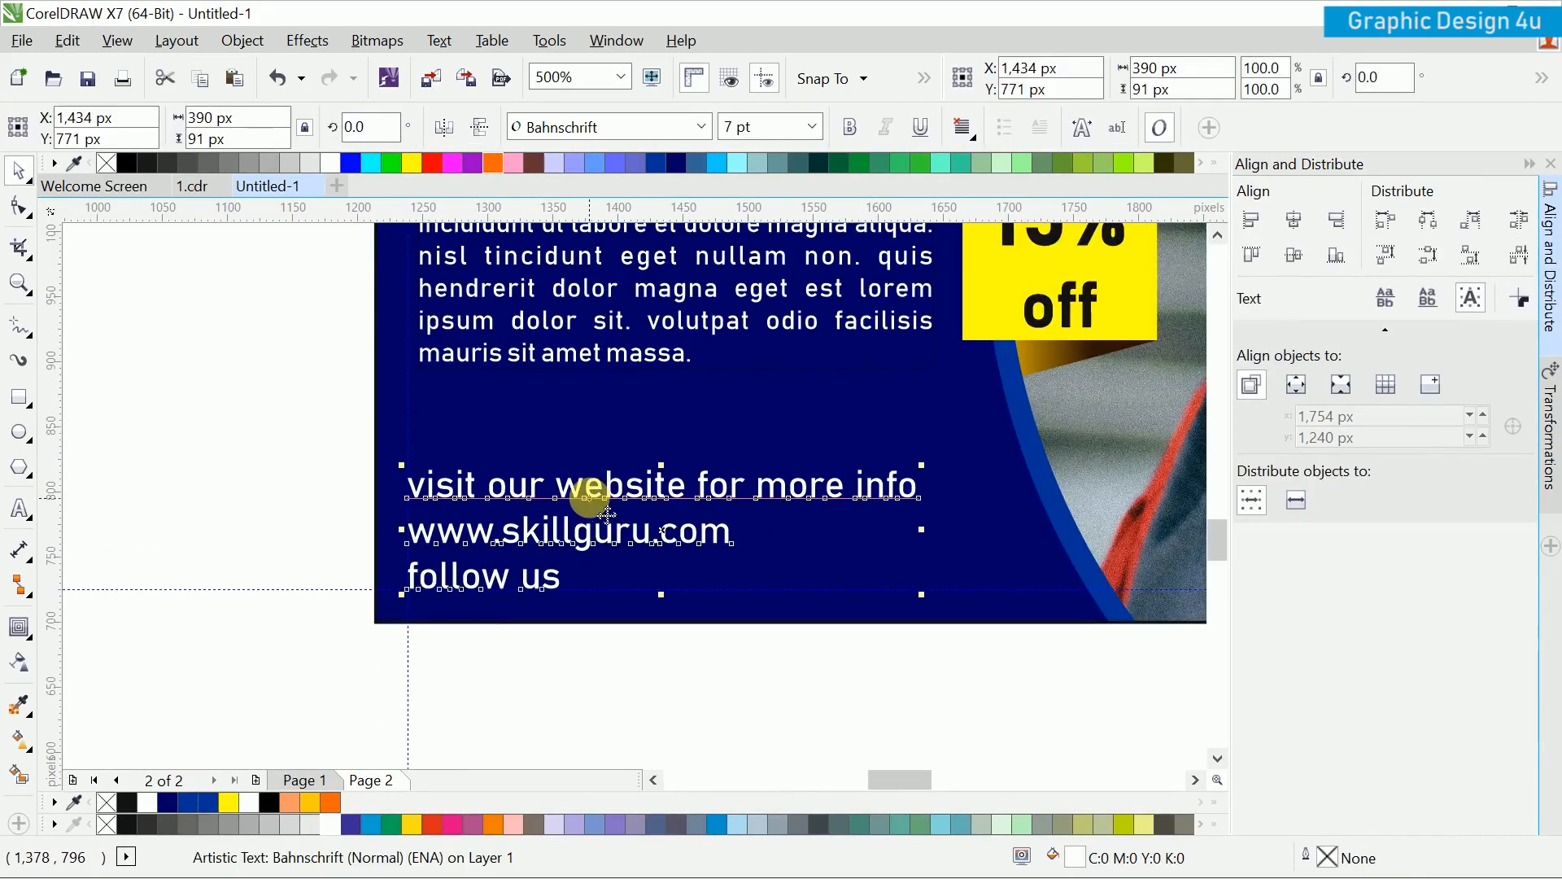
left_click_drag(635, 560, 631, 516)
scroll(649, 537, "down", 3)
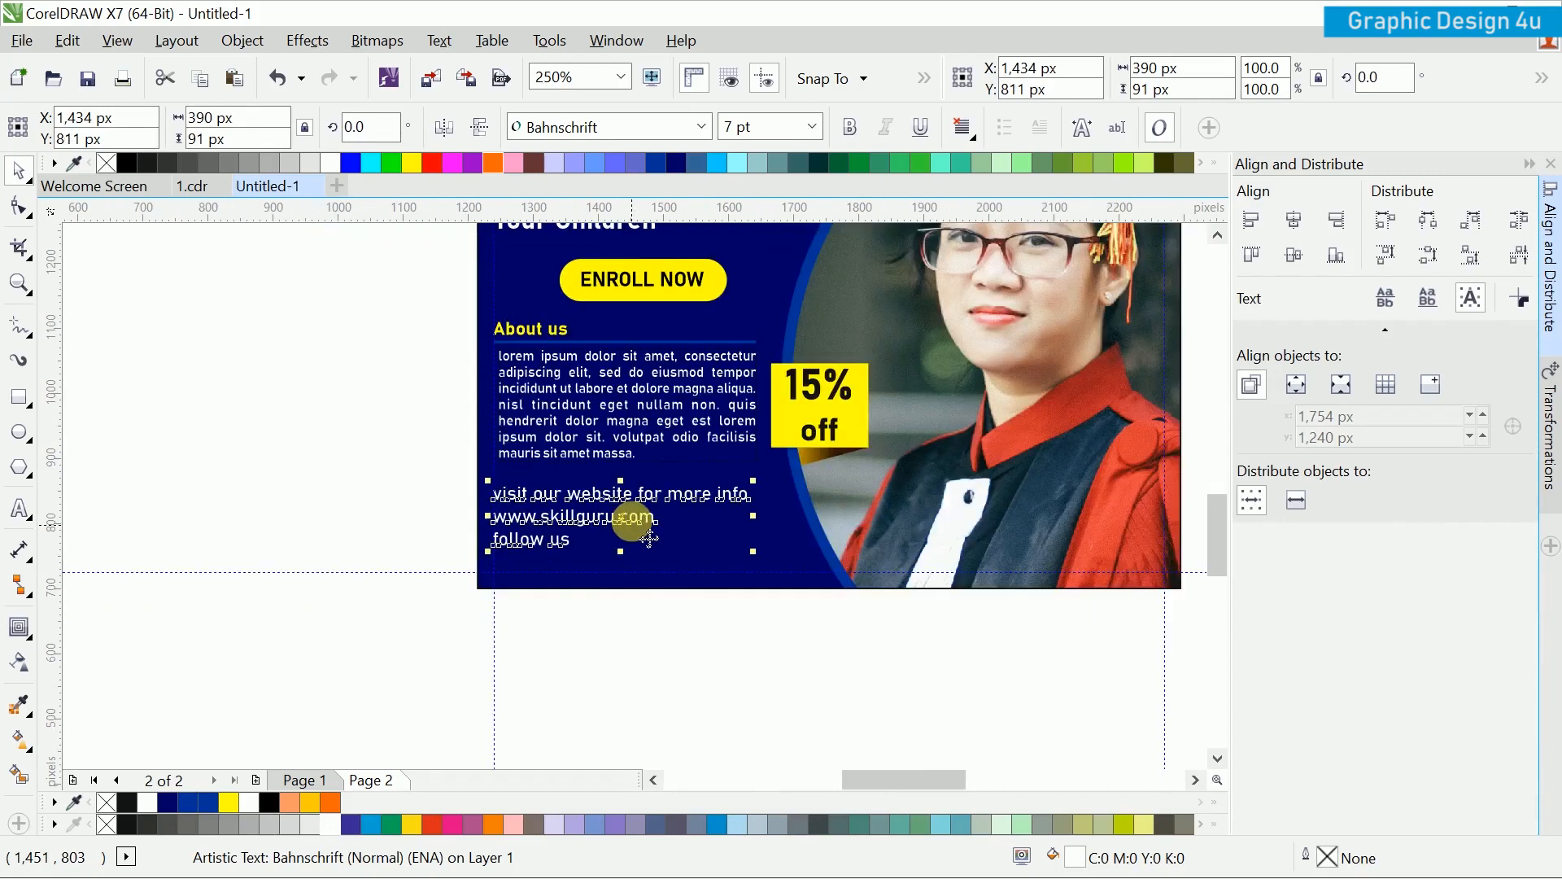
left_click(812, 126)
left_click(736, 154)
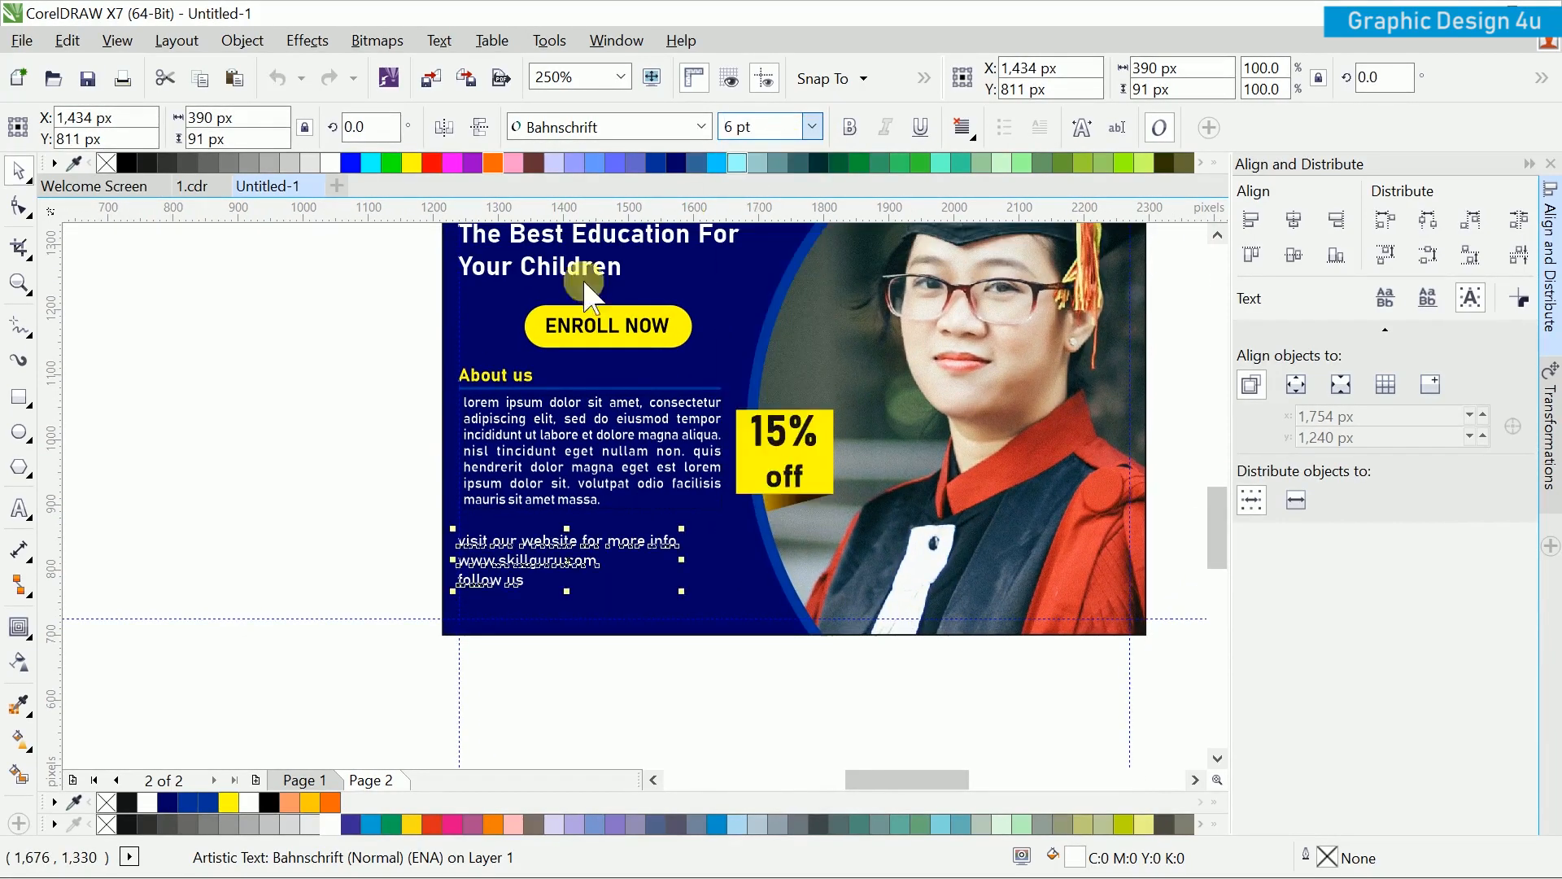
left_click(342, 512)
Step: Break the contact text apart into separate lines
left_click(537, 547)
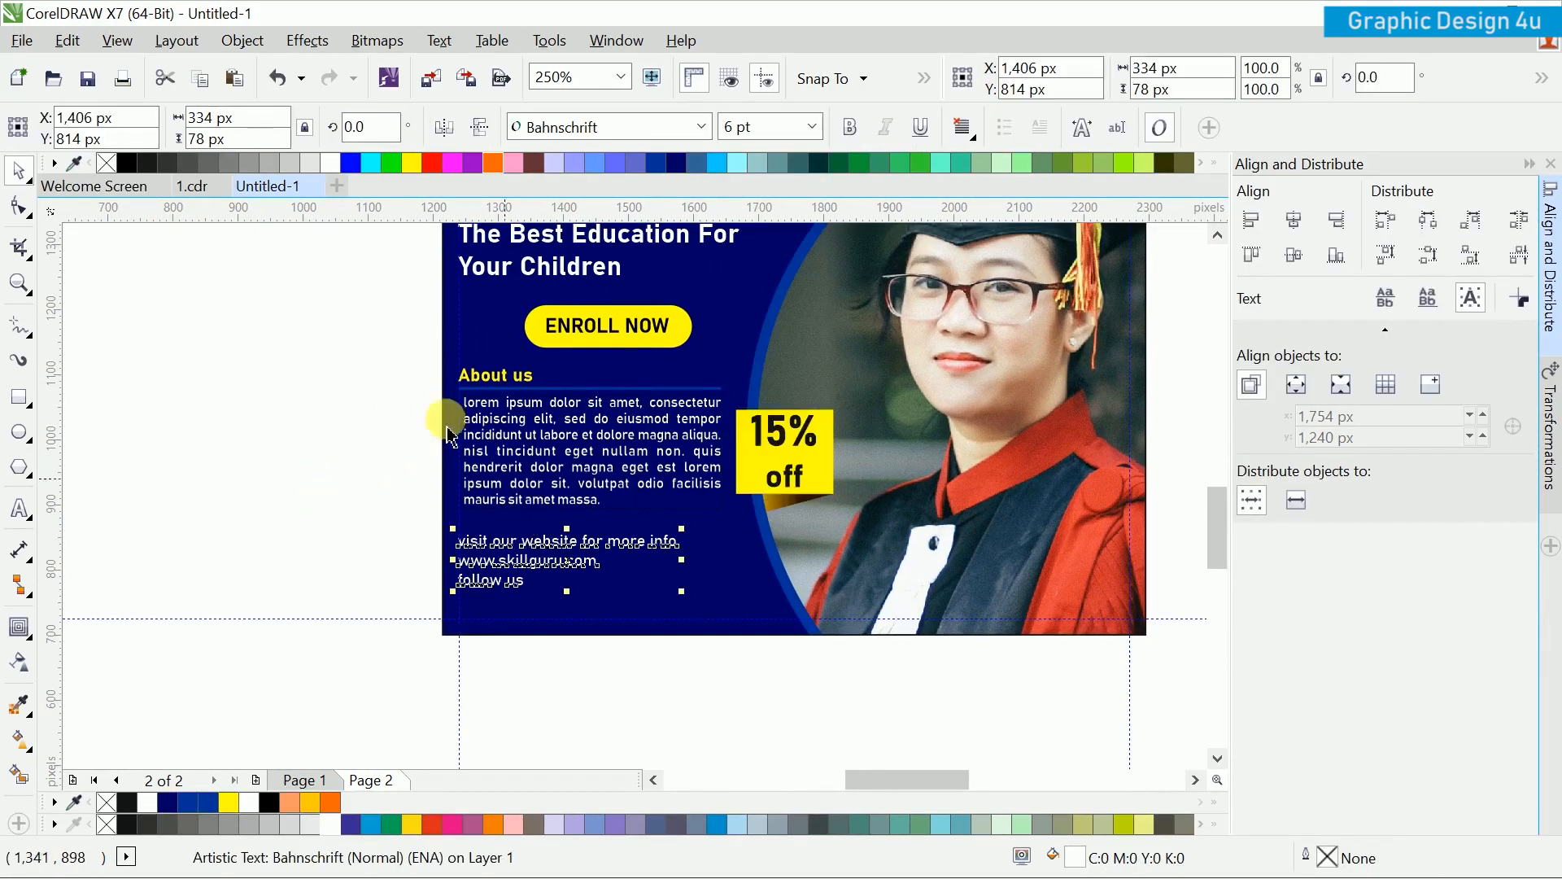
left_click(243, 40)
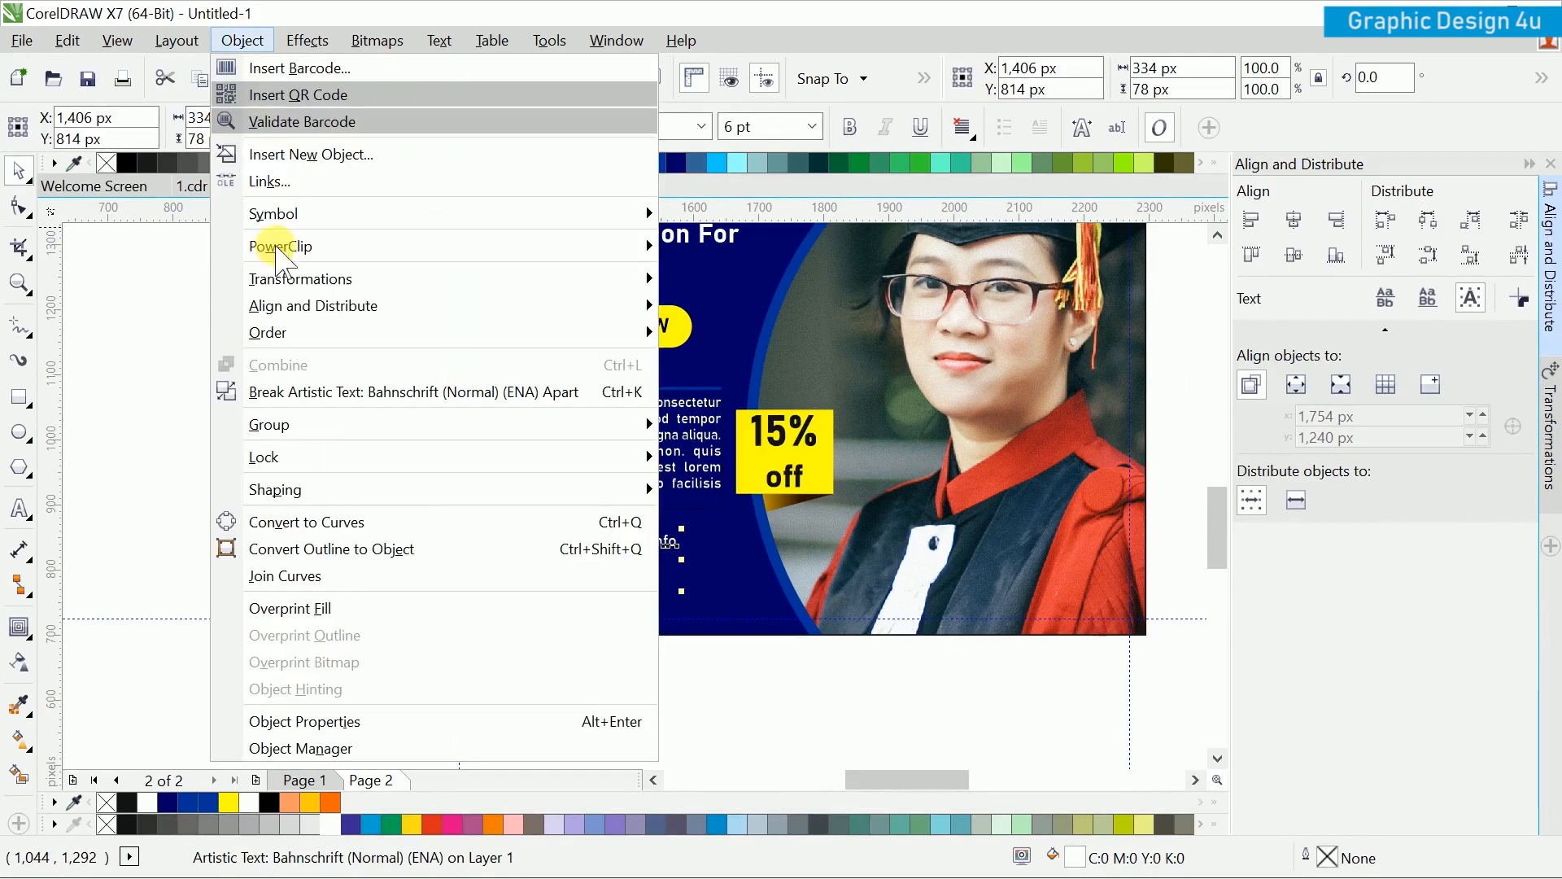
left_click(310, 392)
left_click(334, 504)
scroll(600, 529, "up", 5)
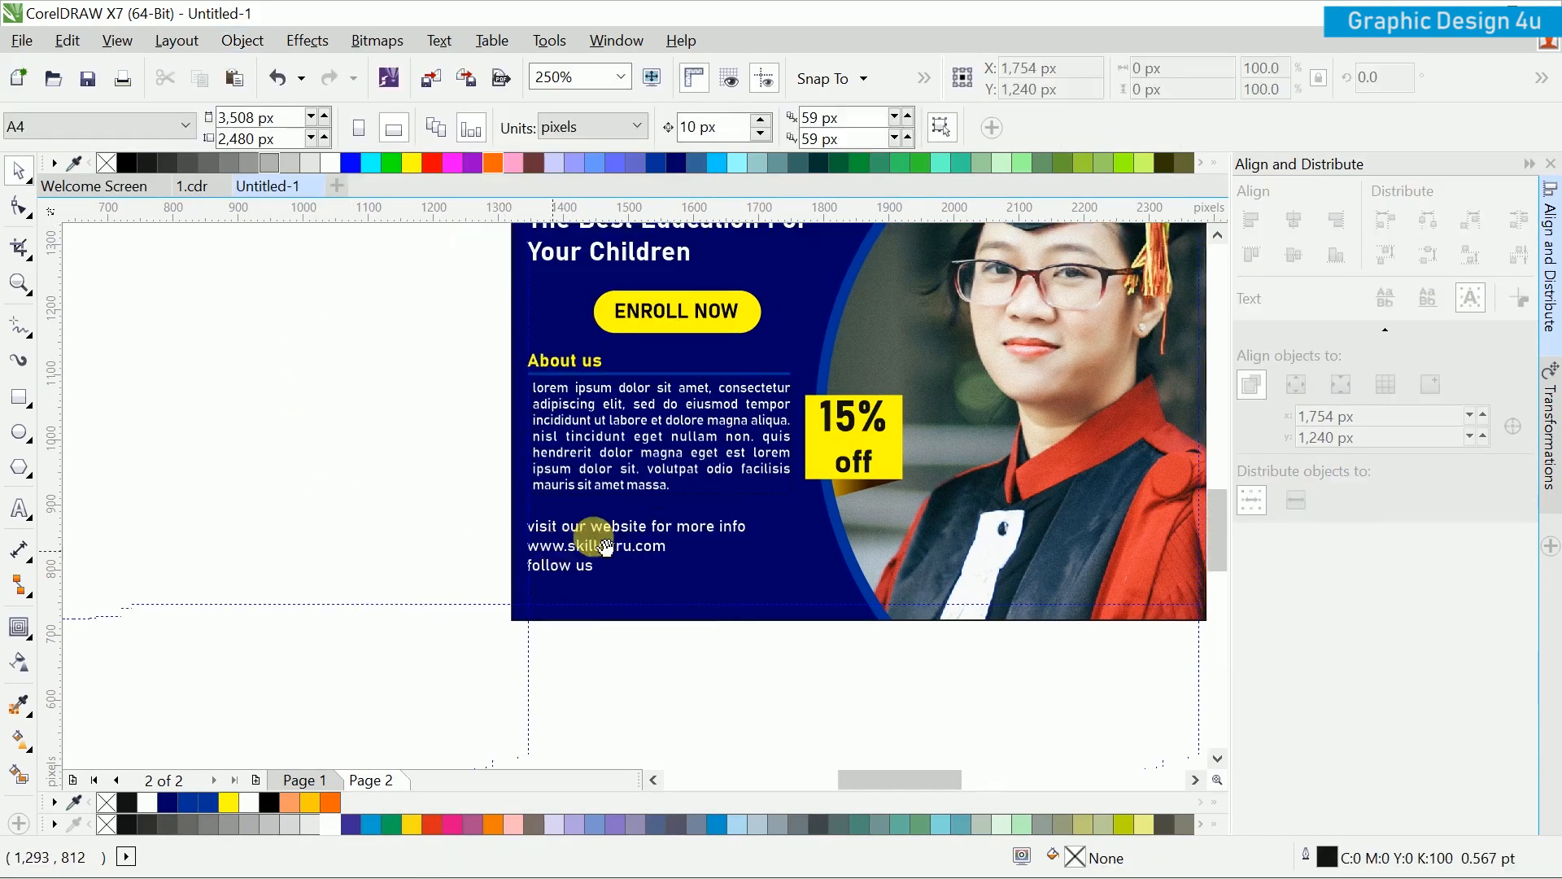
Step: Set the "visit our website for more info" line to 5 pt
left_click(619, 496)
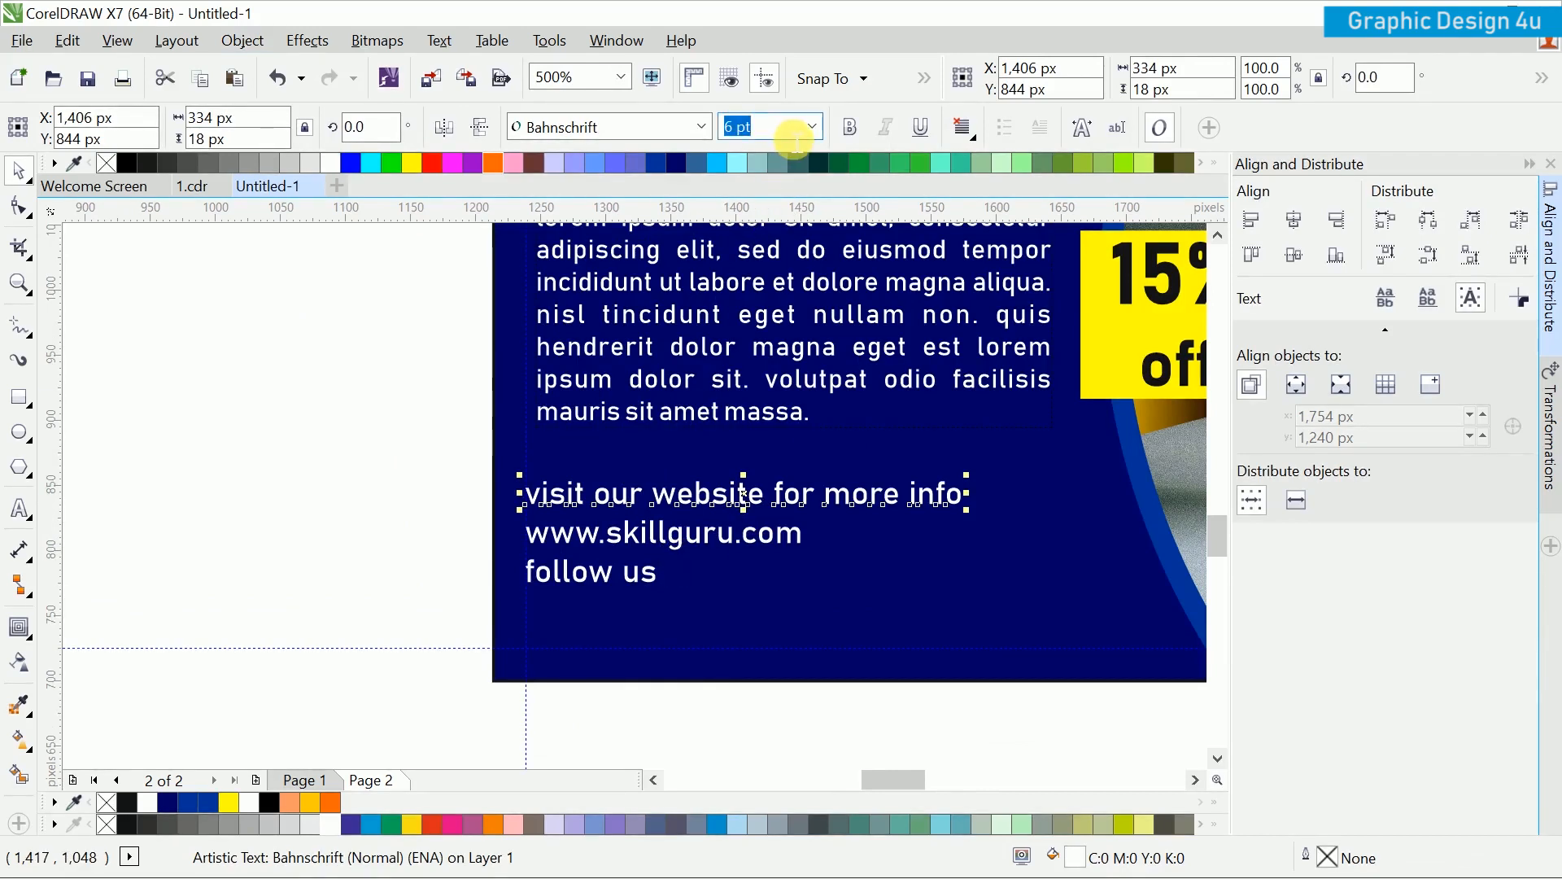
type("5")
key("Return")
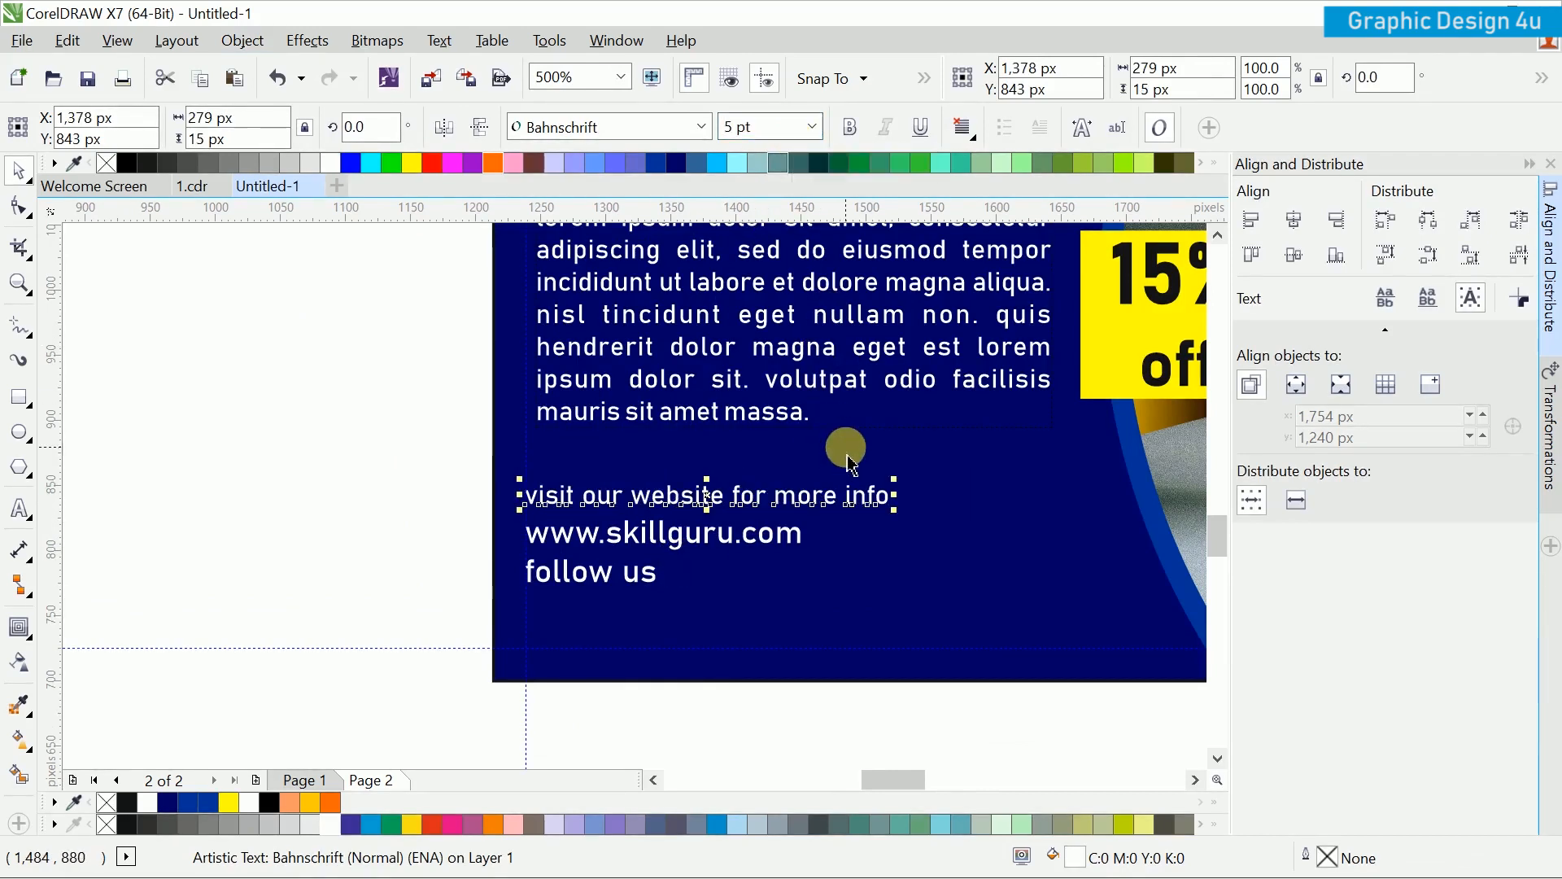
left_click(550, 528)
left_click(605, 534)
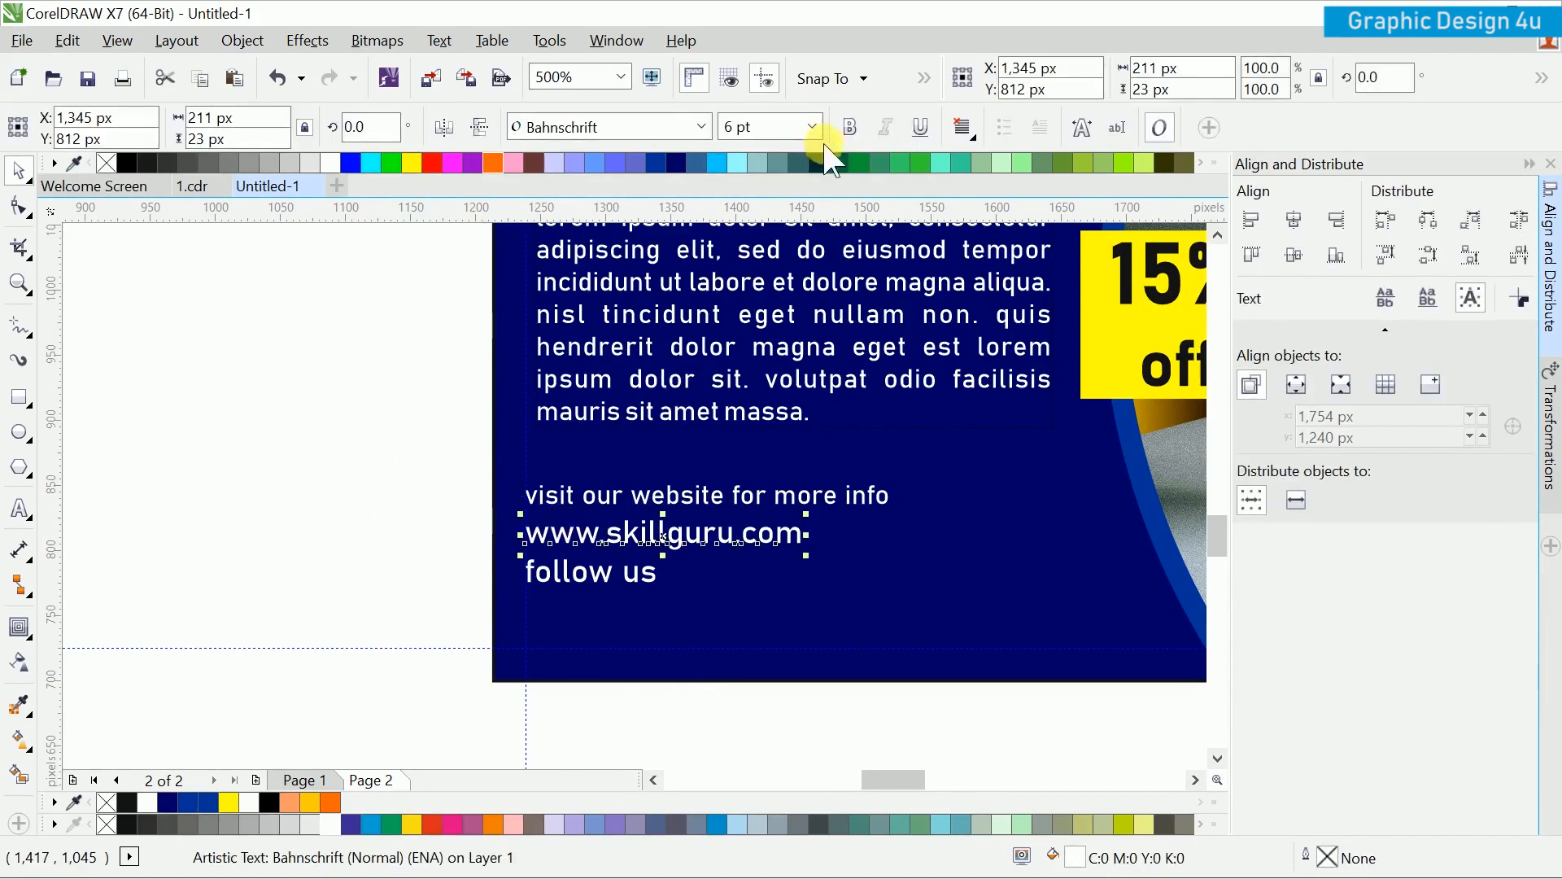
key("ctrl+b")
left_click(412, 163)
Step: Capitalize the last contact line as "Follow us" and set its font to Bahnschrift Light SemiCondensed
left_click(589, 570)
scroll(550, 561, "up", 2)
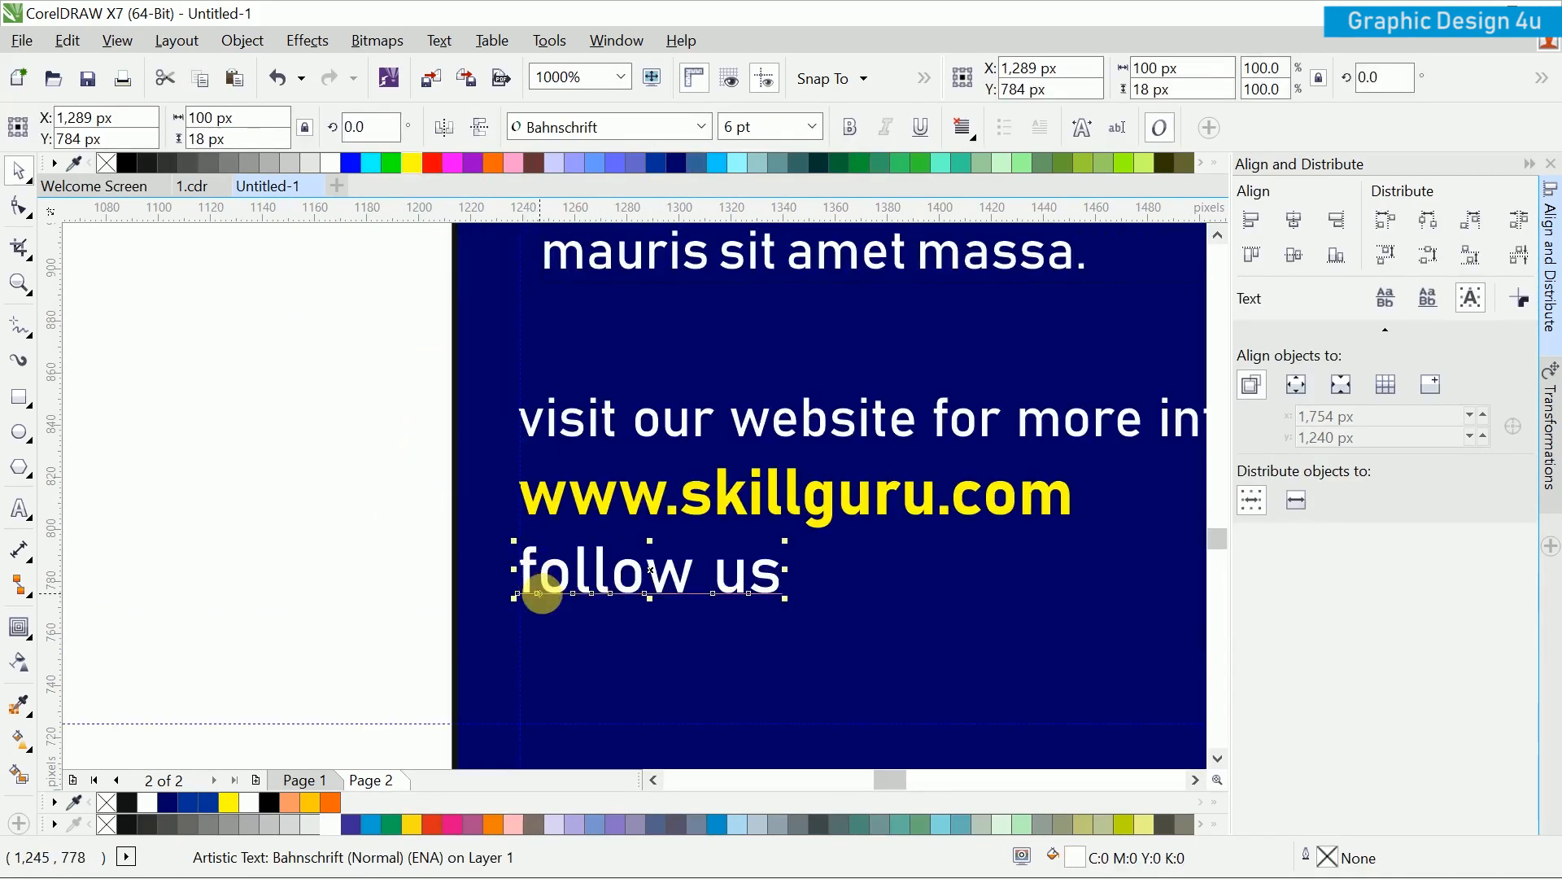
type("F")
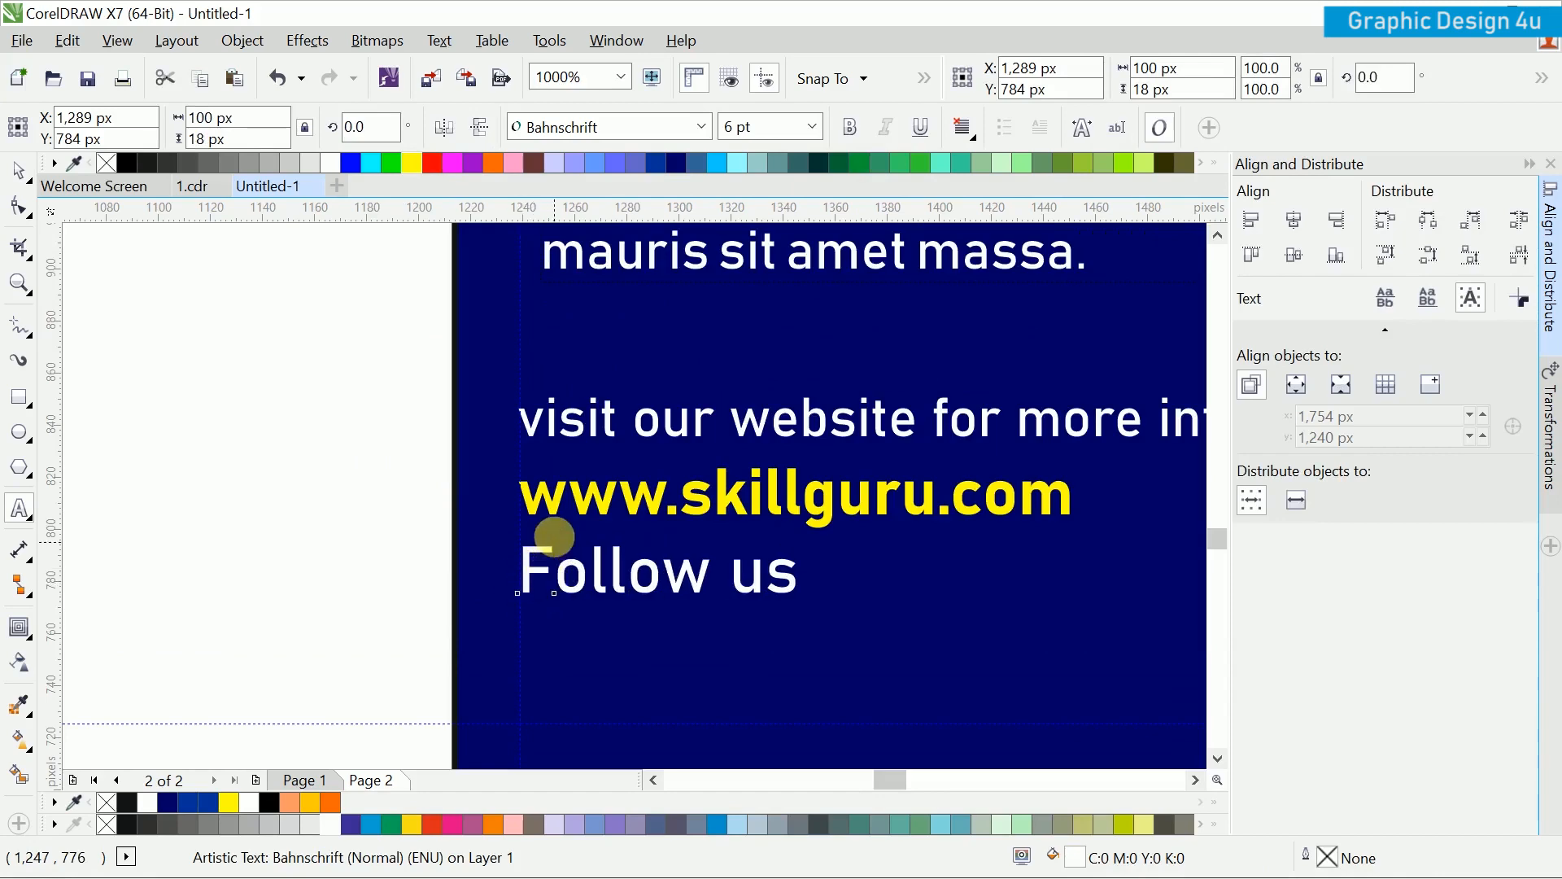
key("ctrl+space")
scroll(555, 556, "down", 2)
left_click(650, 127)
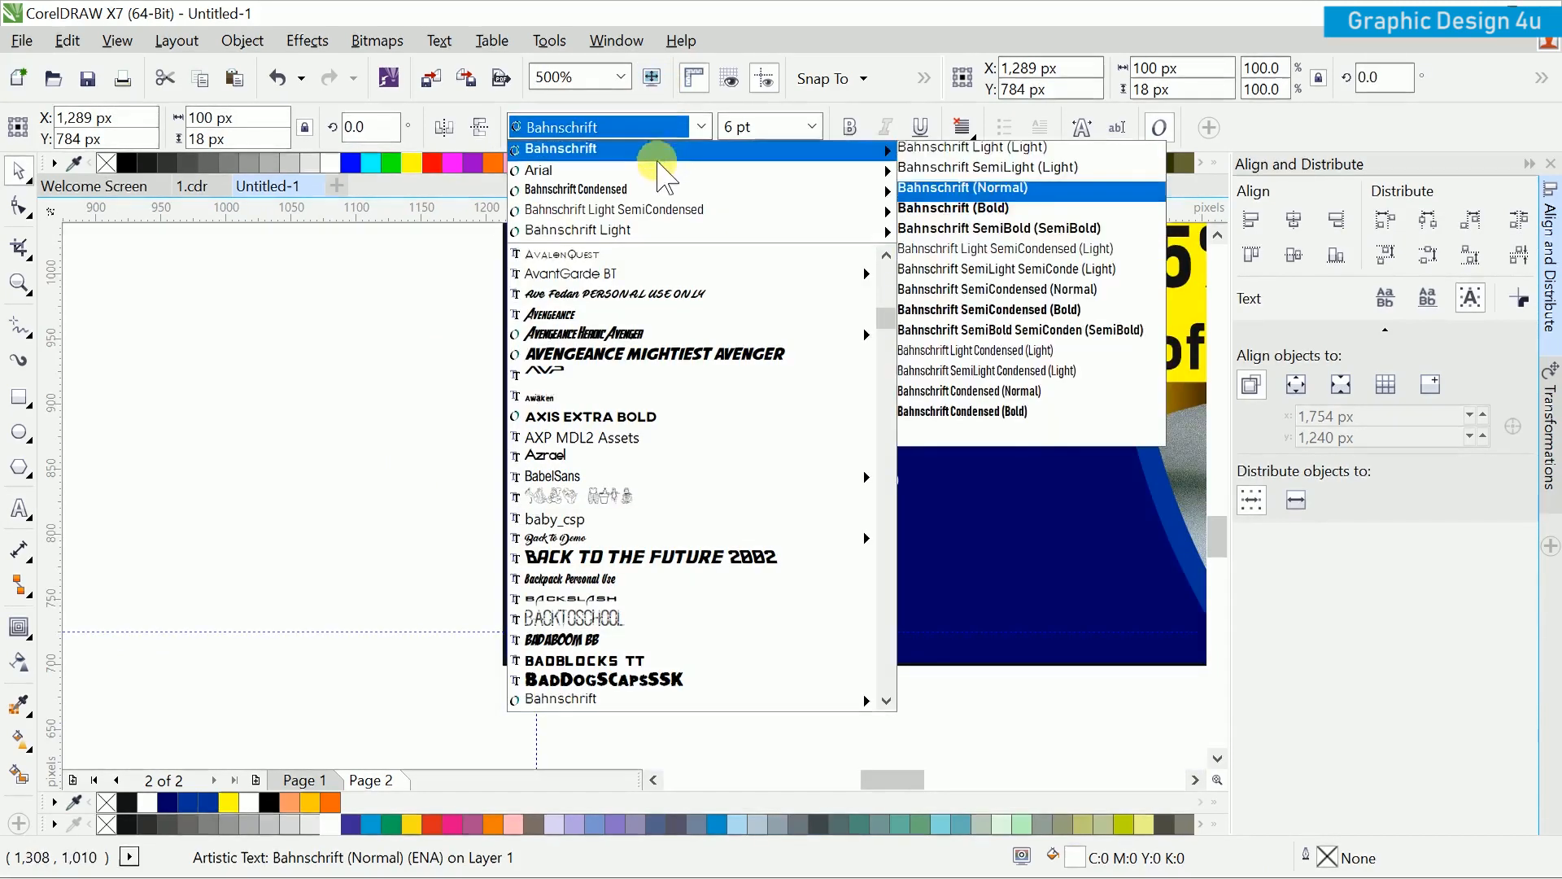
left_click(659, 208)
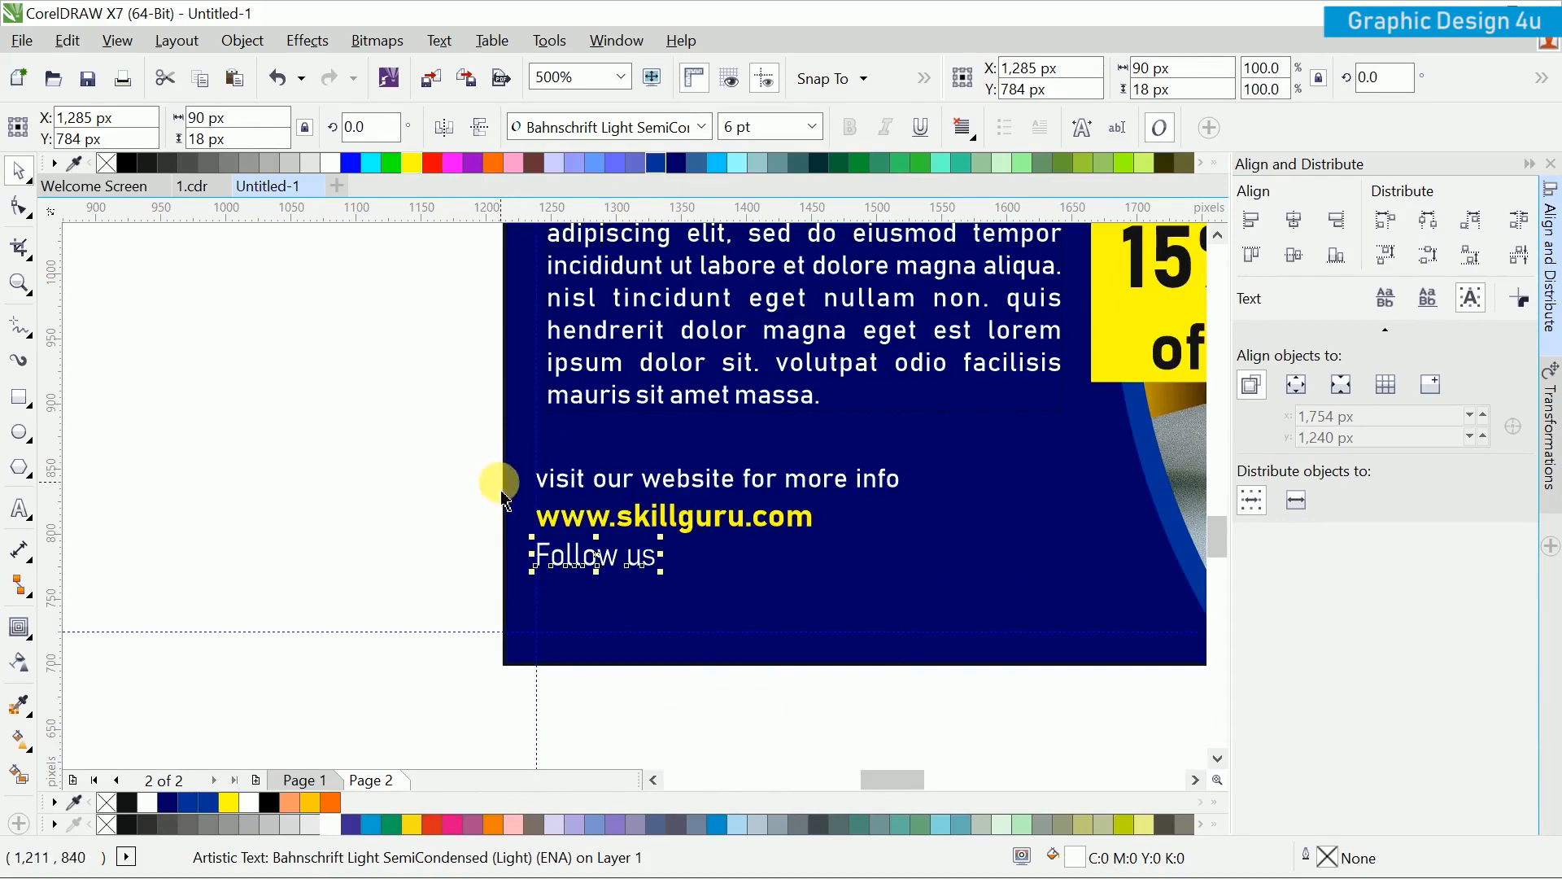
Step: Nudge the three contact lines up 10 px in total, closer to the about-us paragraph
left_click(446, 488)
left_click_drag(401, 447, 1017, 638)
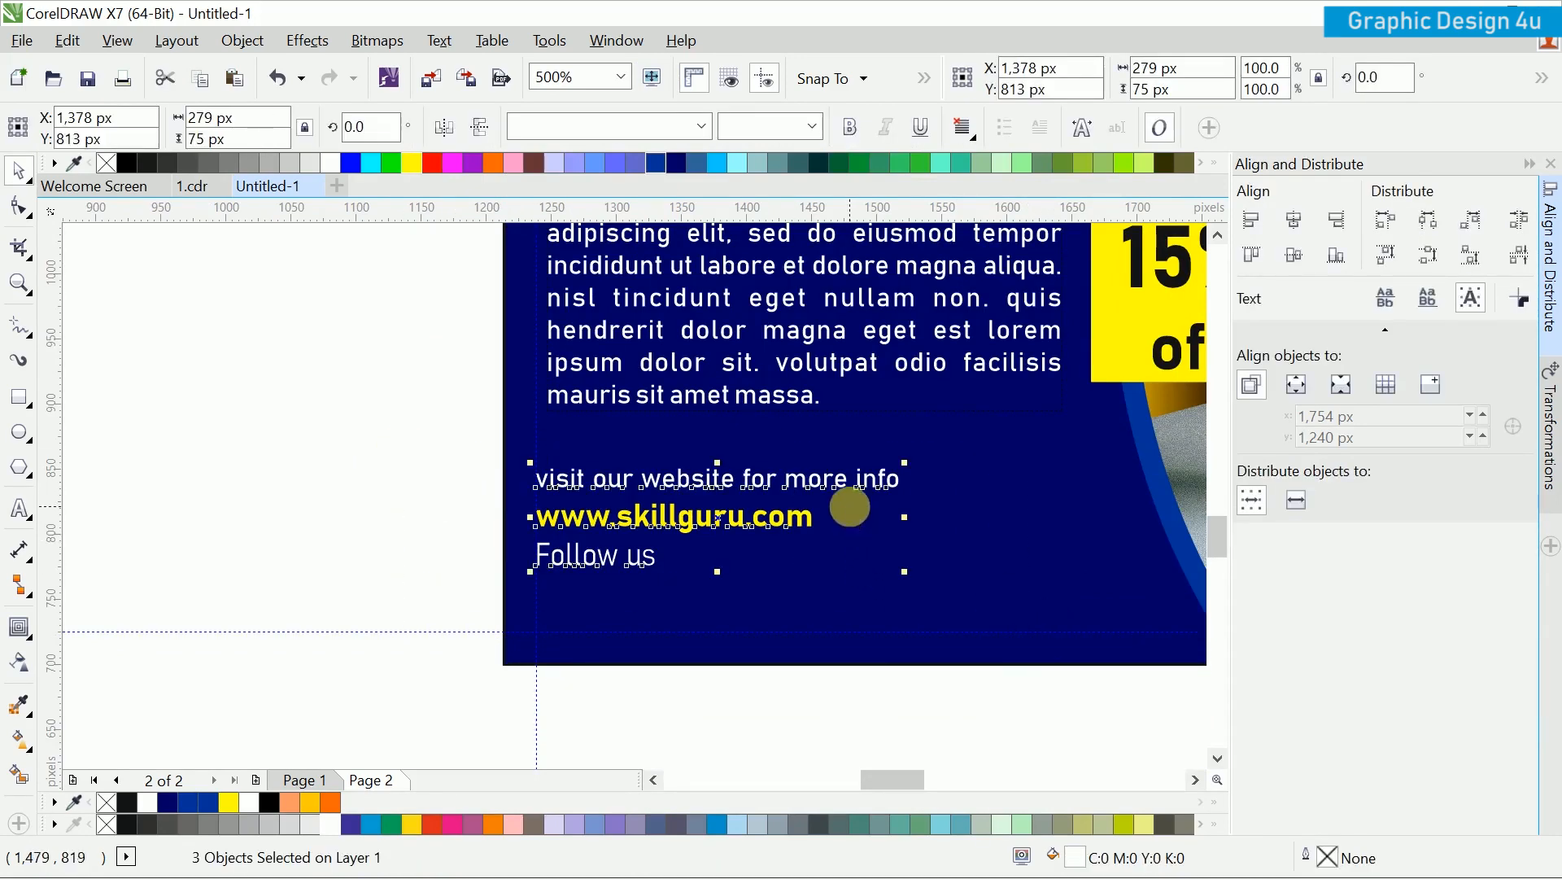
key("Escape")
scroll(276, 607, "down", 2)
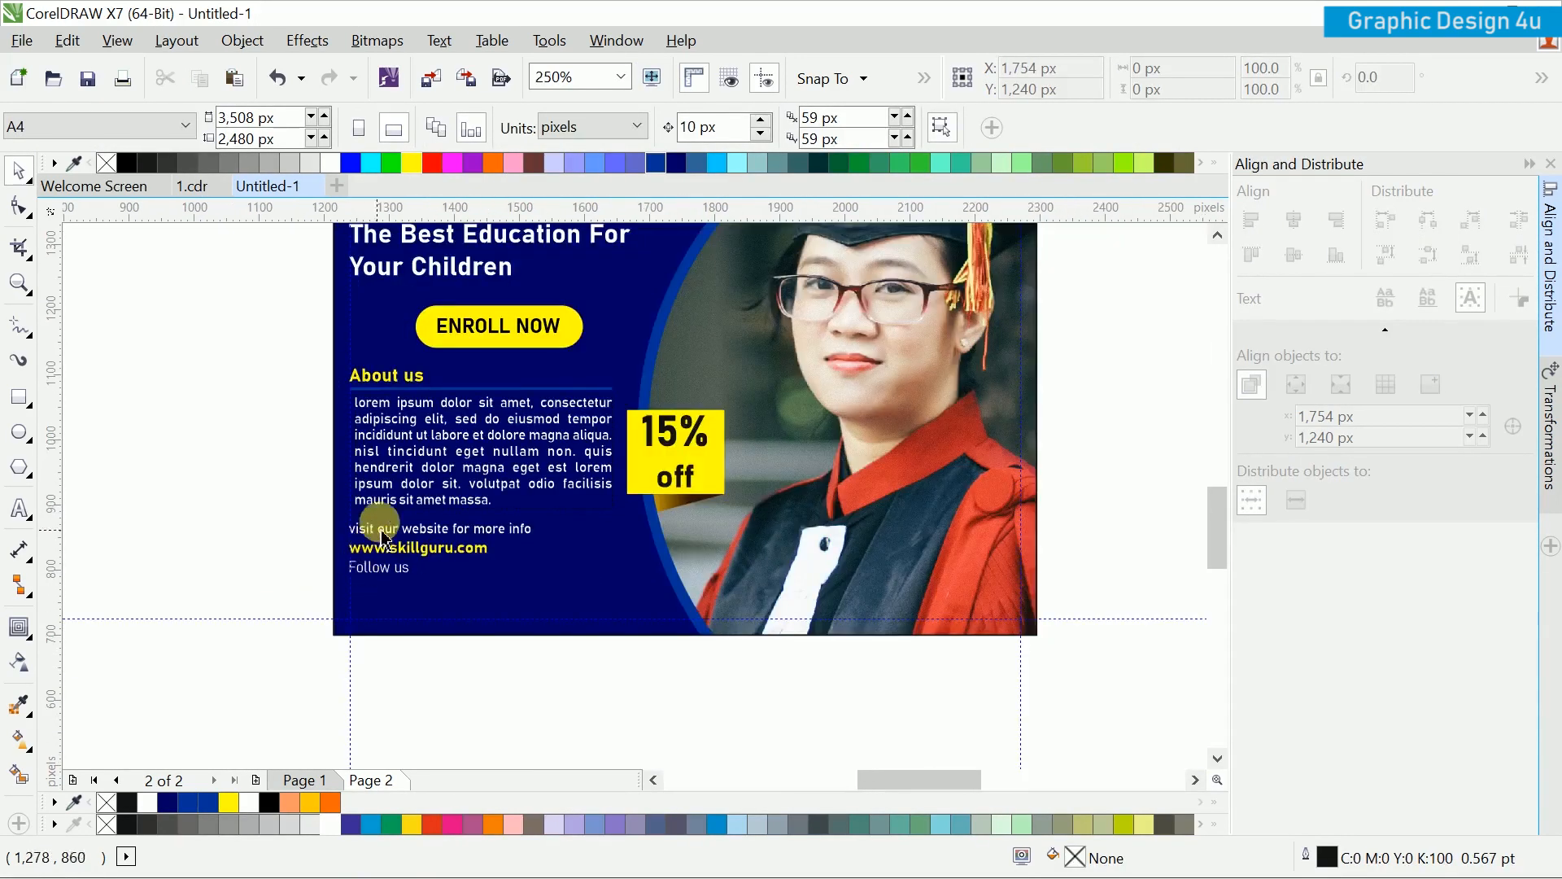
scroll(472, 538, "up", 2)
left_click_drag(295, 516, 849, 675)
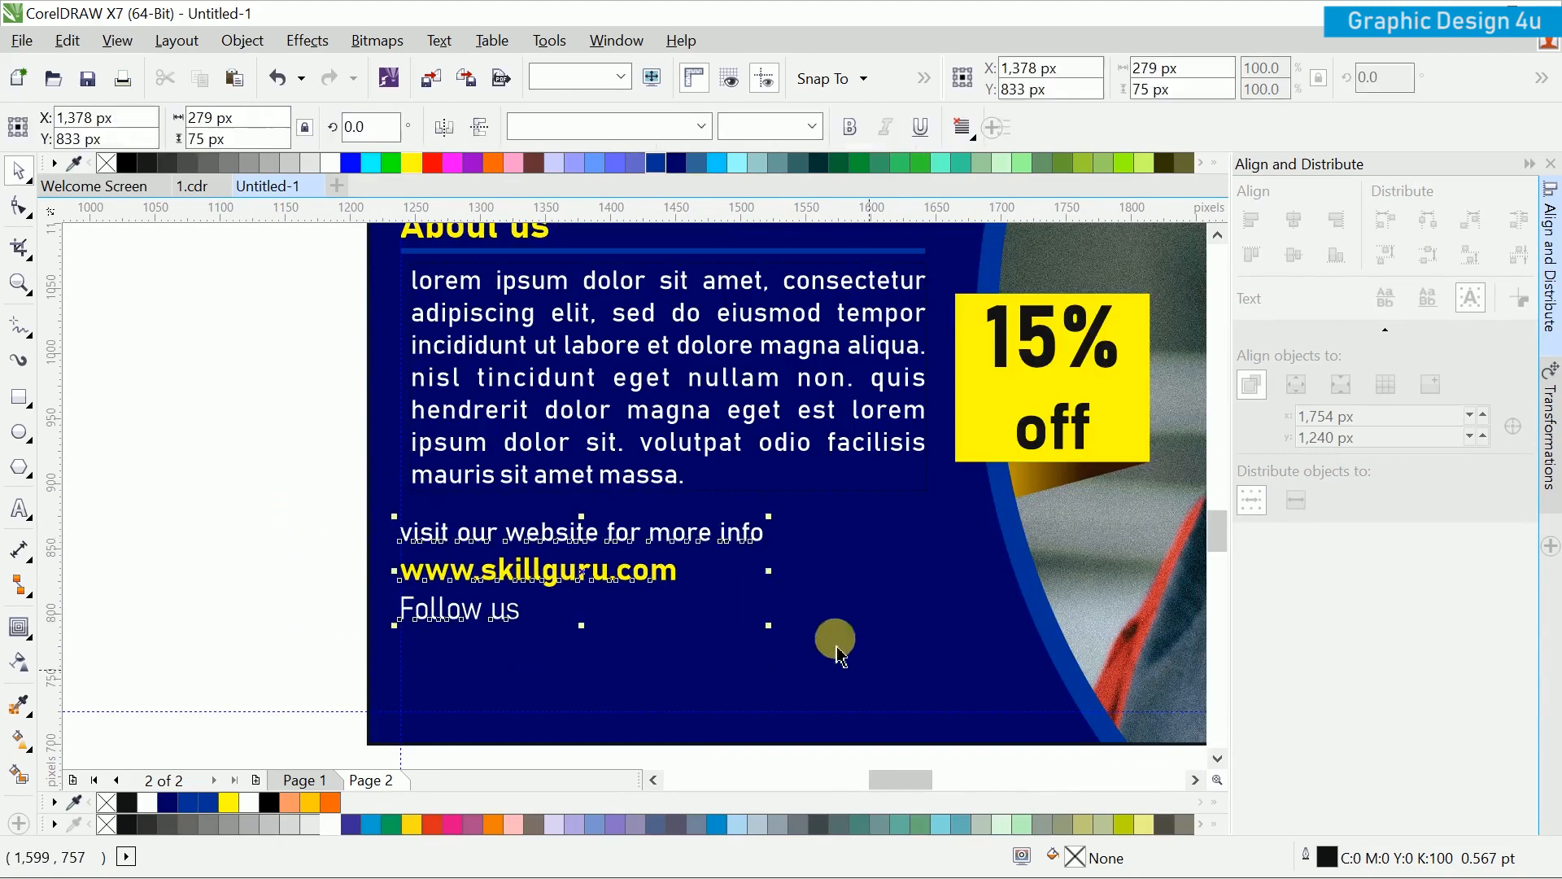
key("Down")
Step: Duplicate the blue divider line under the "About us" heading and place the copy between the about-us paragraph and the contact lines
left_click_drag(592, 489, 514, 563)
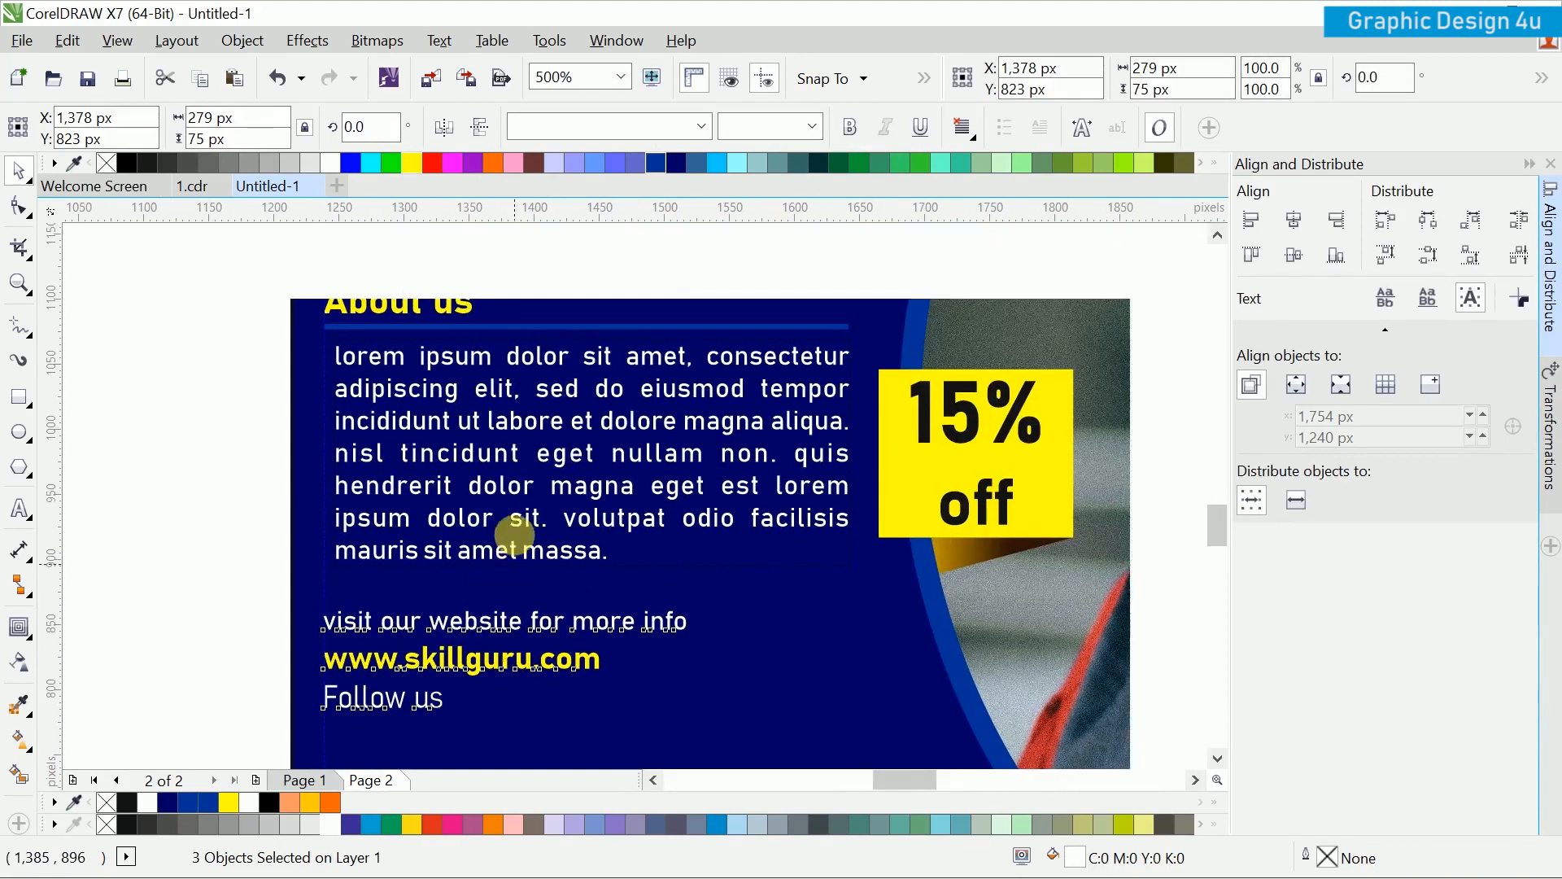
left_click(583, 326)
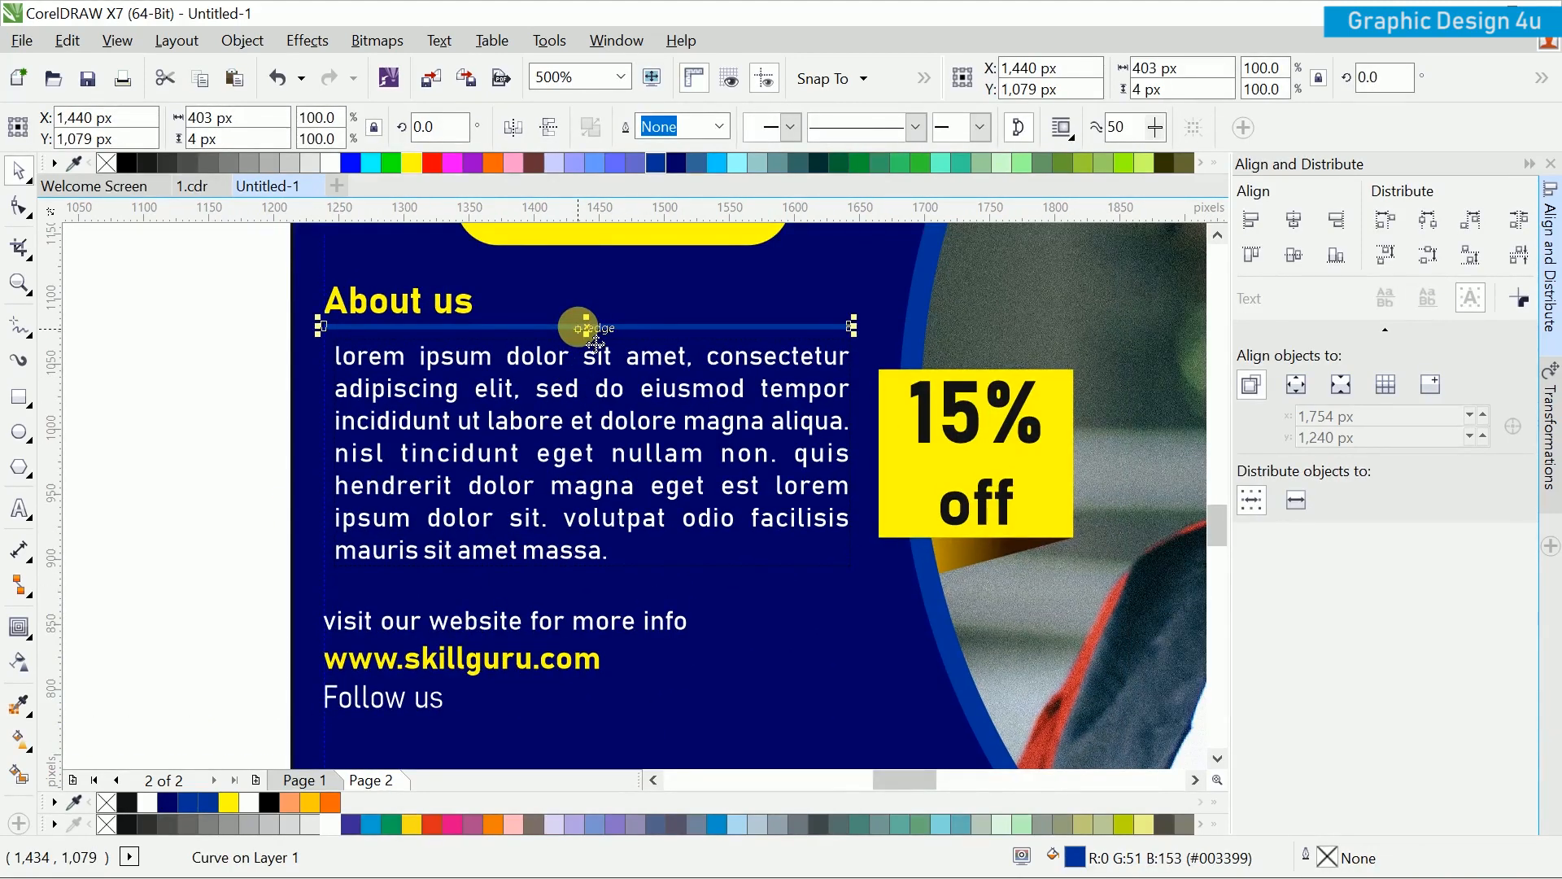
left_click_drag(578, 327, 561, 595)
right_click(561, 595)
left_click(185, 605)
scroll(407, 524, "down", 2)
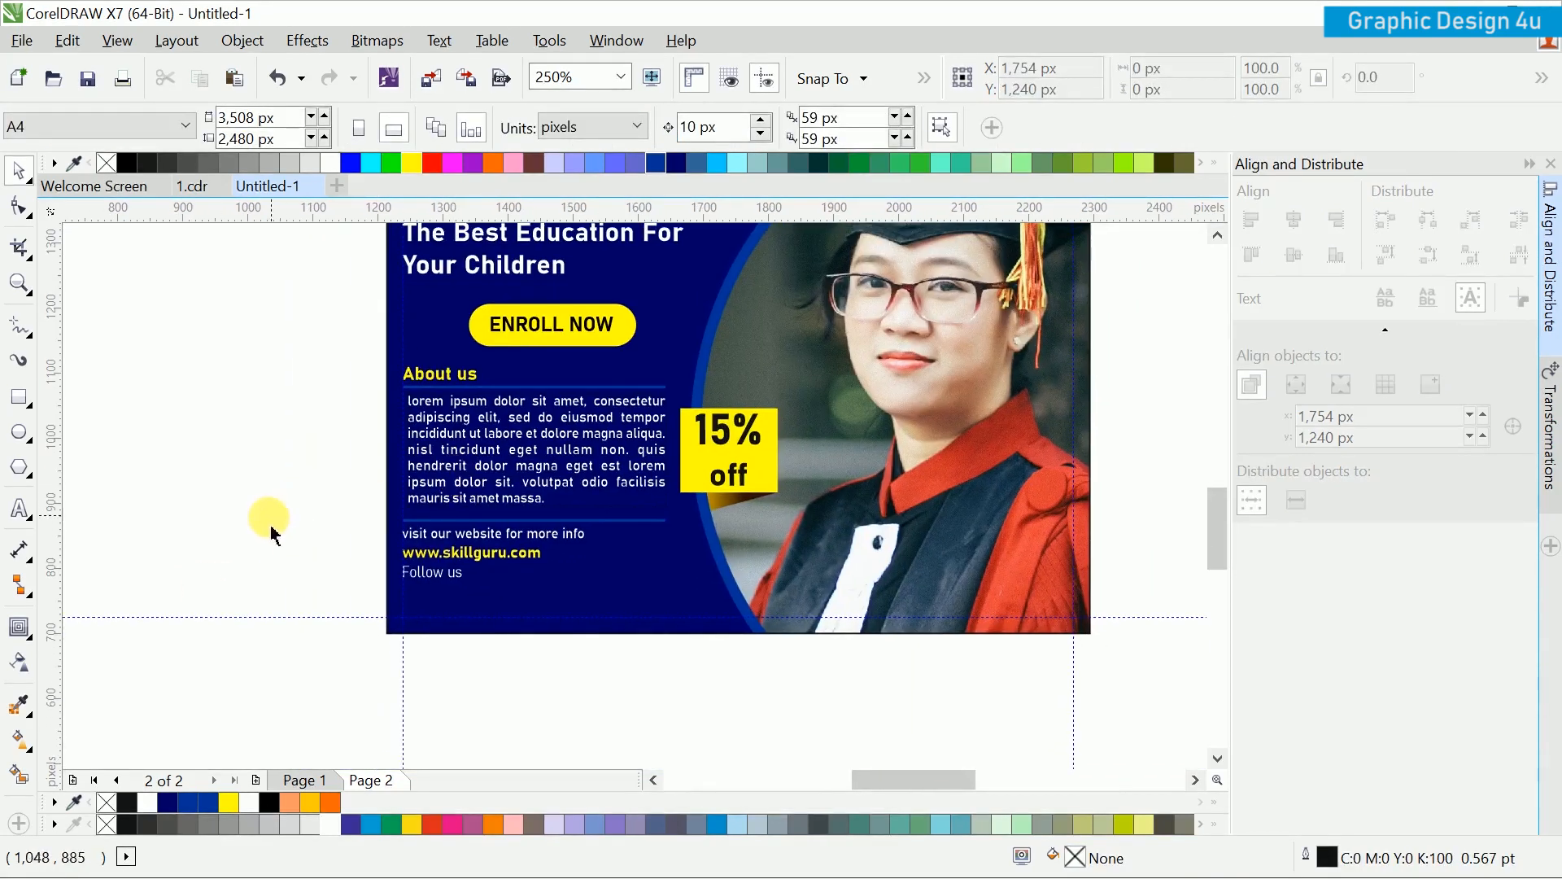
Step: Copy the Twitter, Facebook and Instagram icons from Page 1
left_click(333, 766)
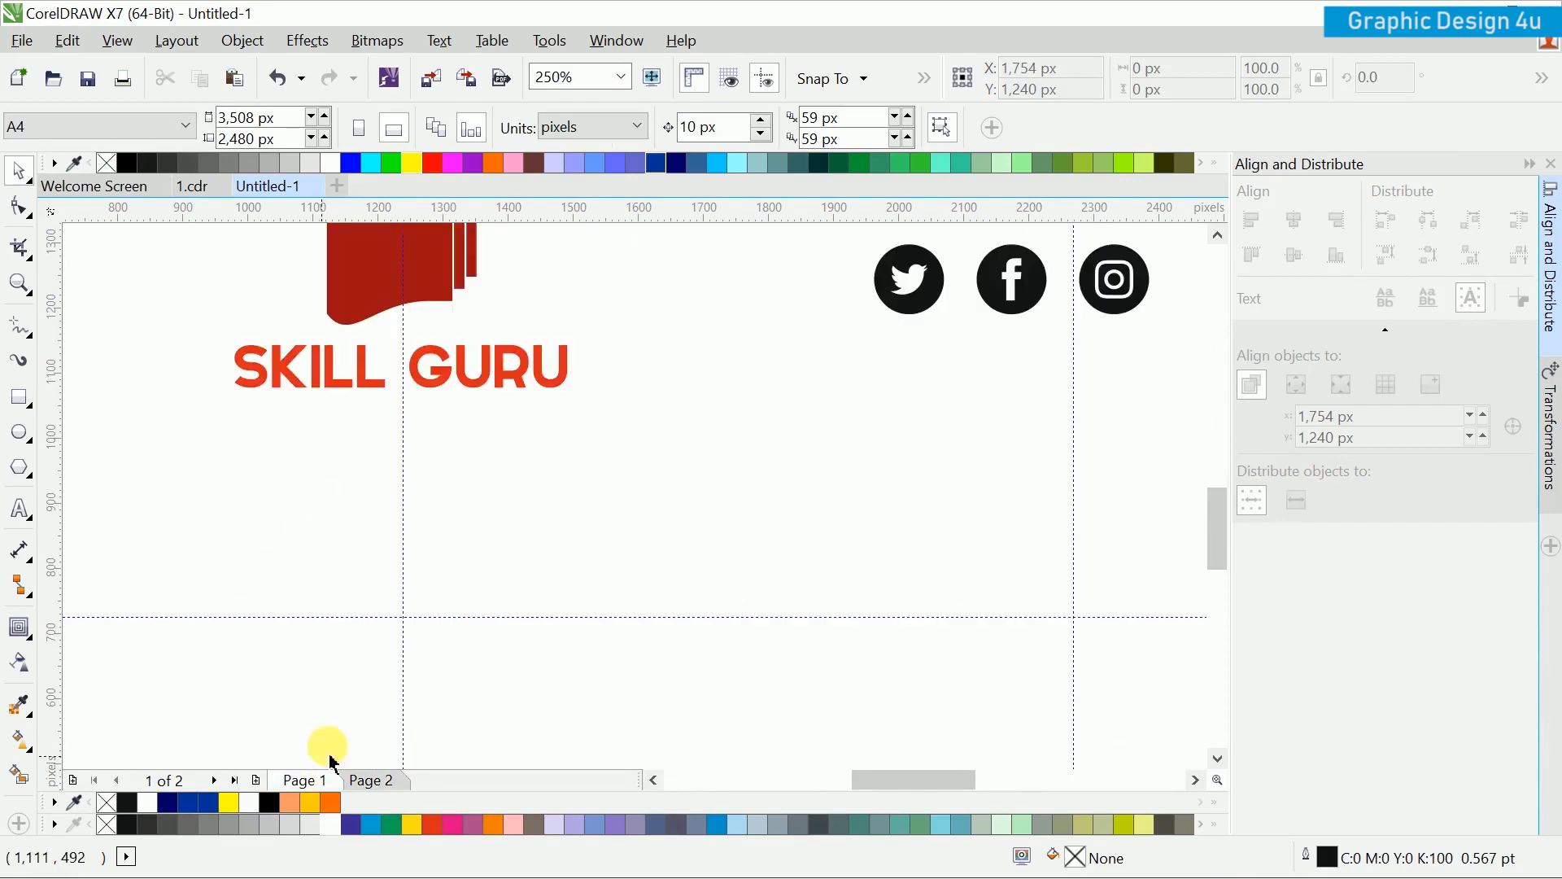
left_click_drag(676, 467, 491, 588)
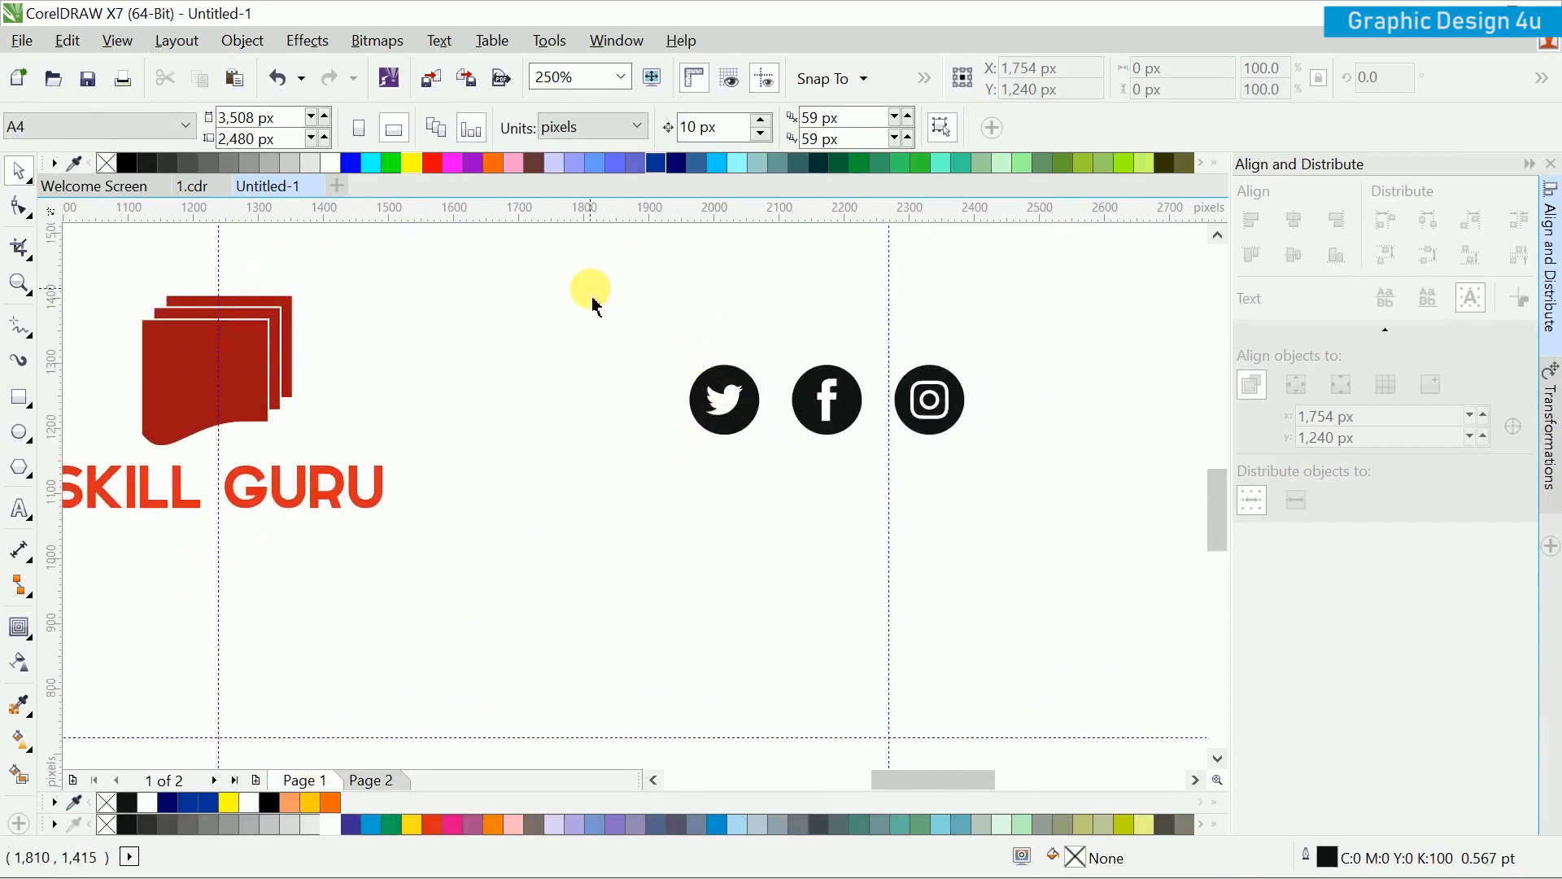
left_click_drag(592, 305, 1026, 459)
right_click(971, 429)
left_click(1007, 550)
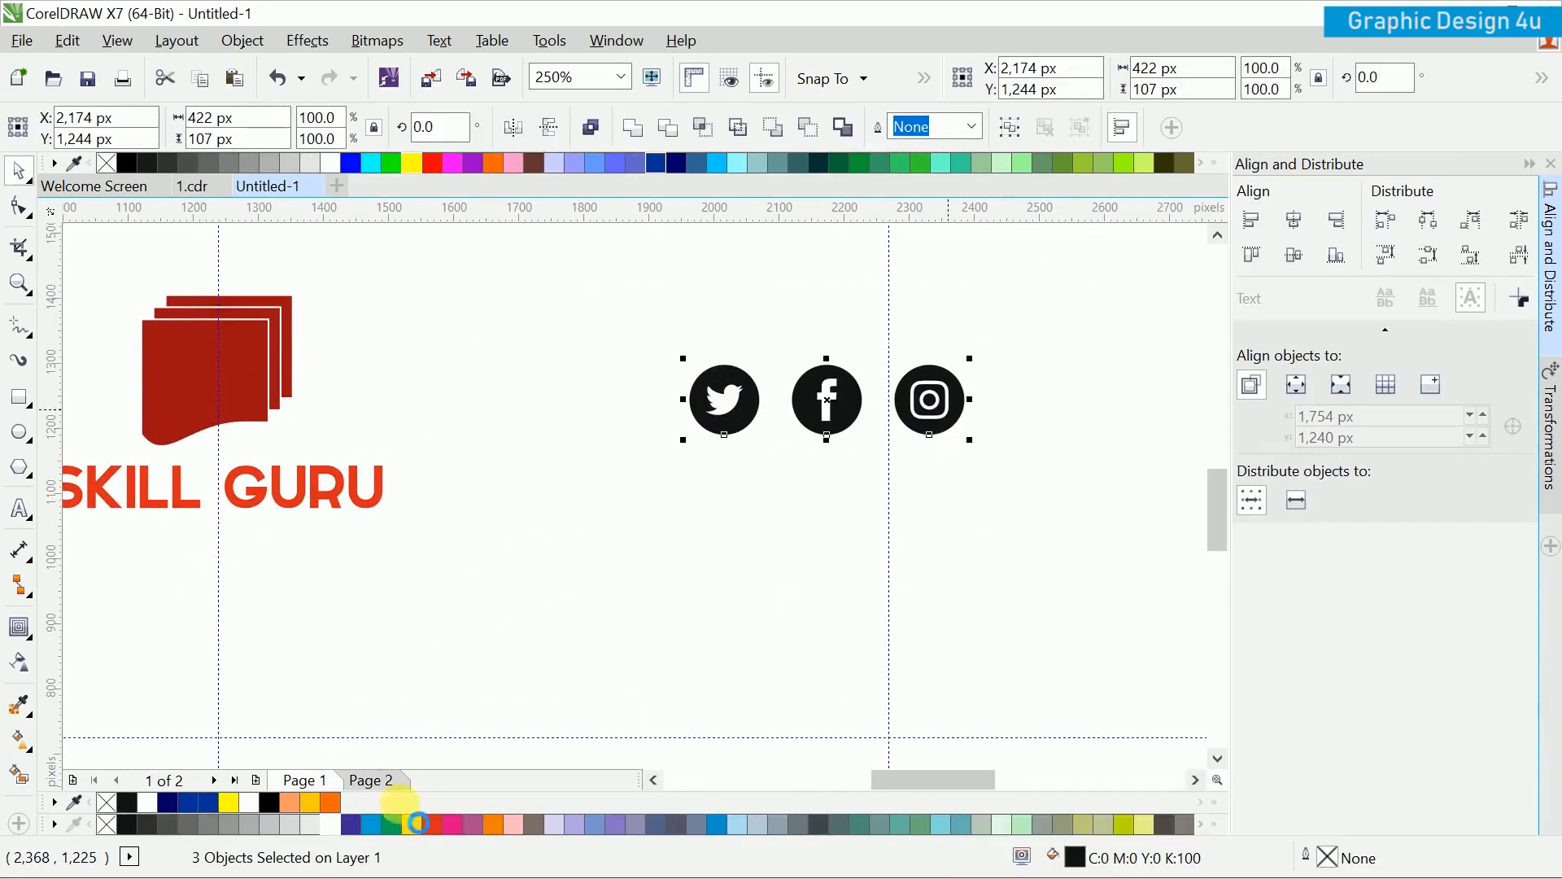
Step: Paste the social icons on Page 2, scale them to about 107 by 27 px beneath "Follow us" and fill them with yellow
left_click(371, 783)
scroll(383, 447, "down", 2)
right_click(367, 433)
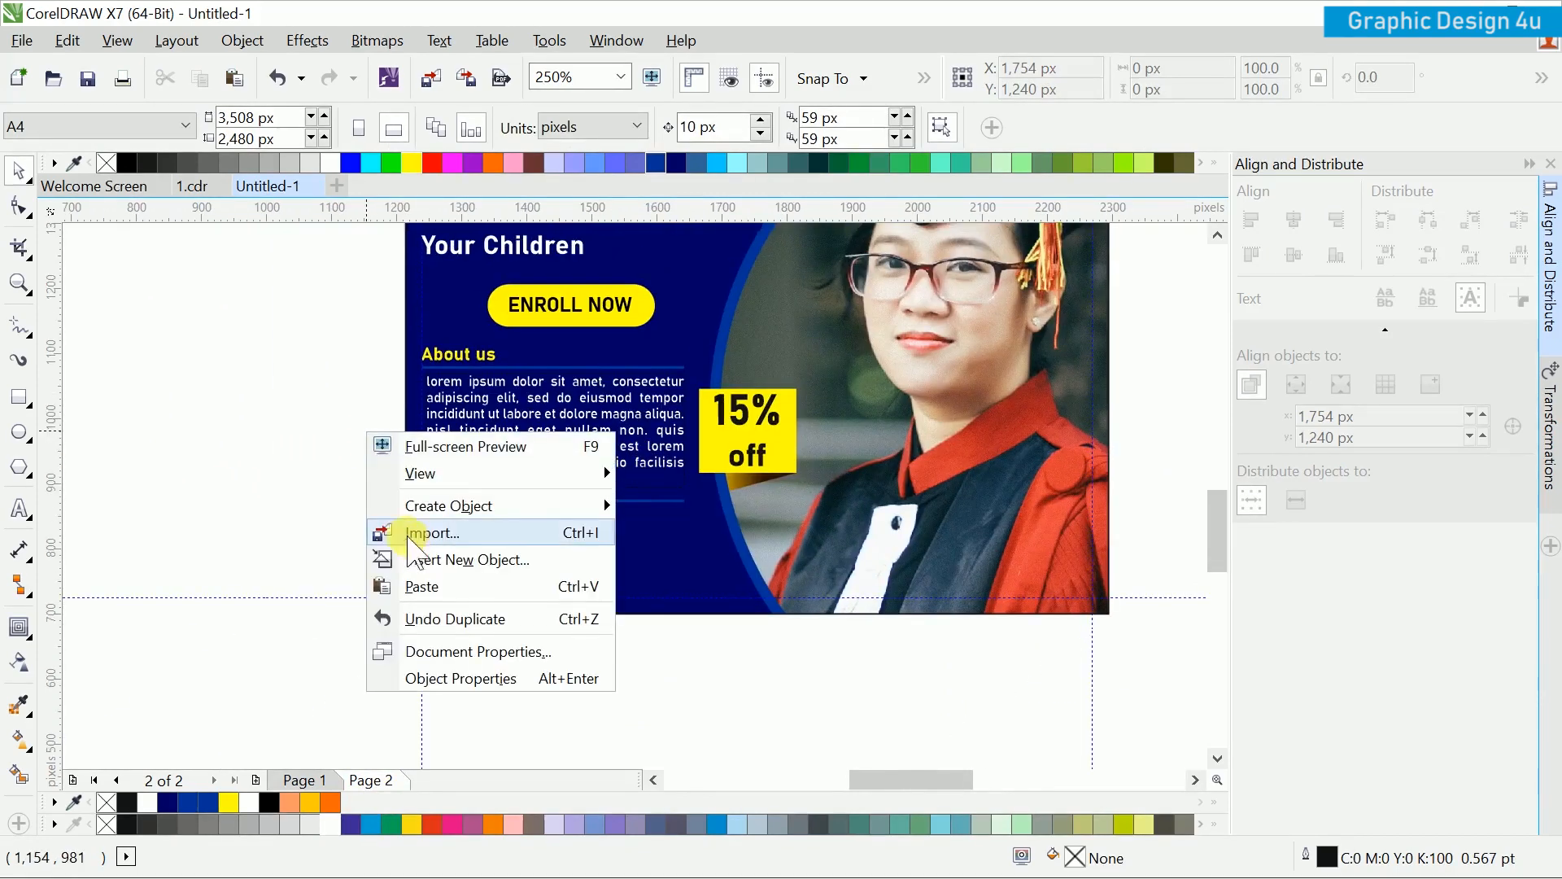
left_click(426, 584)
left_click_drag(1127, 289, 474, 567)
scroll(433, 561, "up", 1)
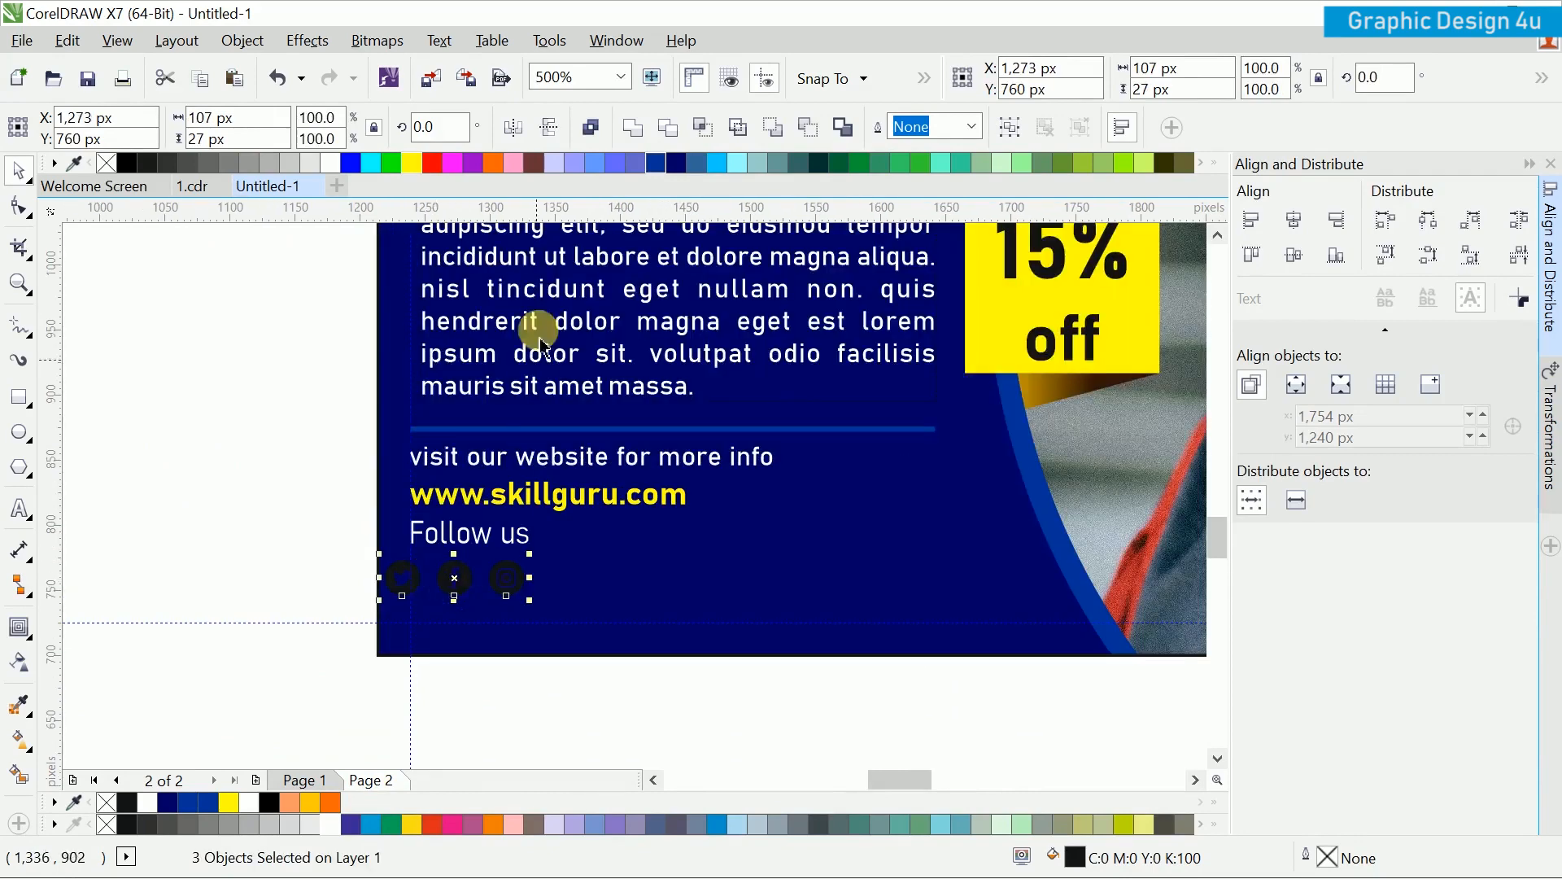
left_click(411, 163)
scroll(516, 595, "up", 1)
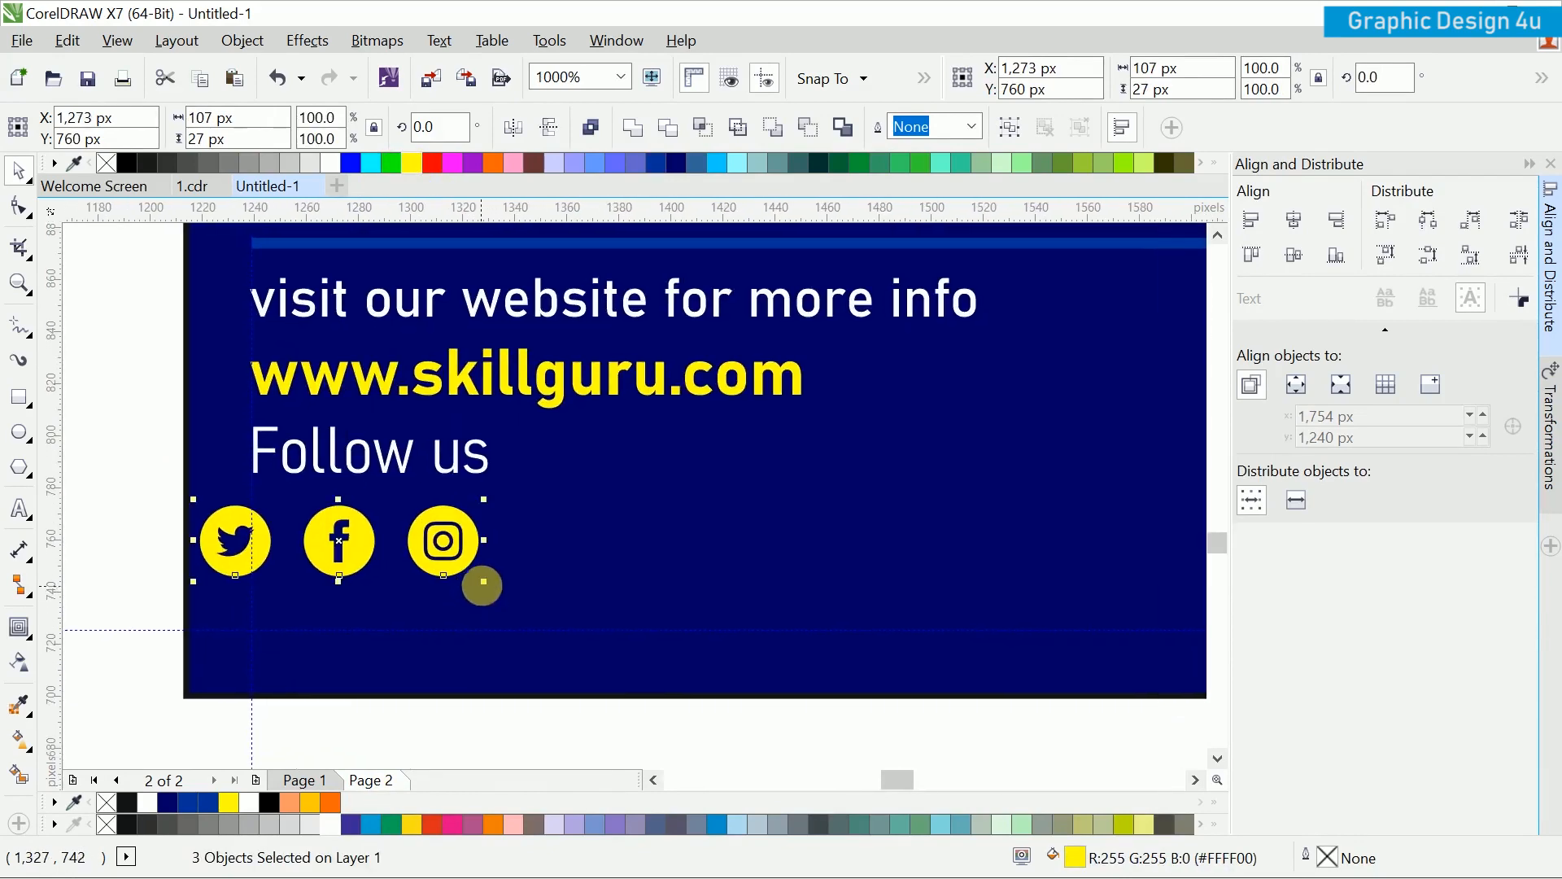
Step: Group the three social icons and align the group to the left and bottom edges of the 1,030 px margin frame
left_click(1008, 127)
left_click(714, 506, "shift")
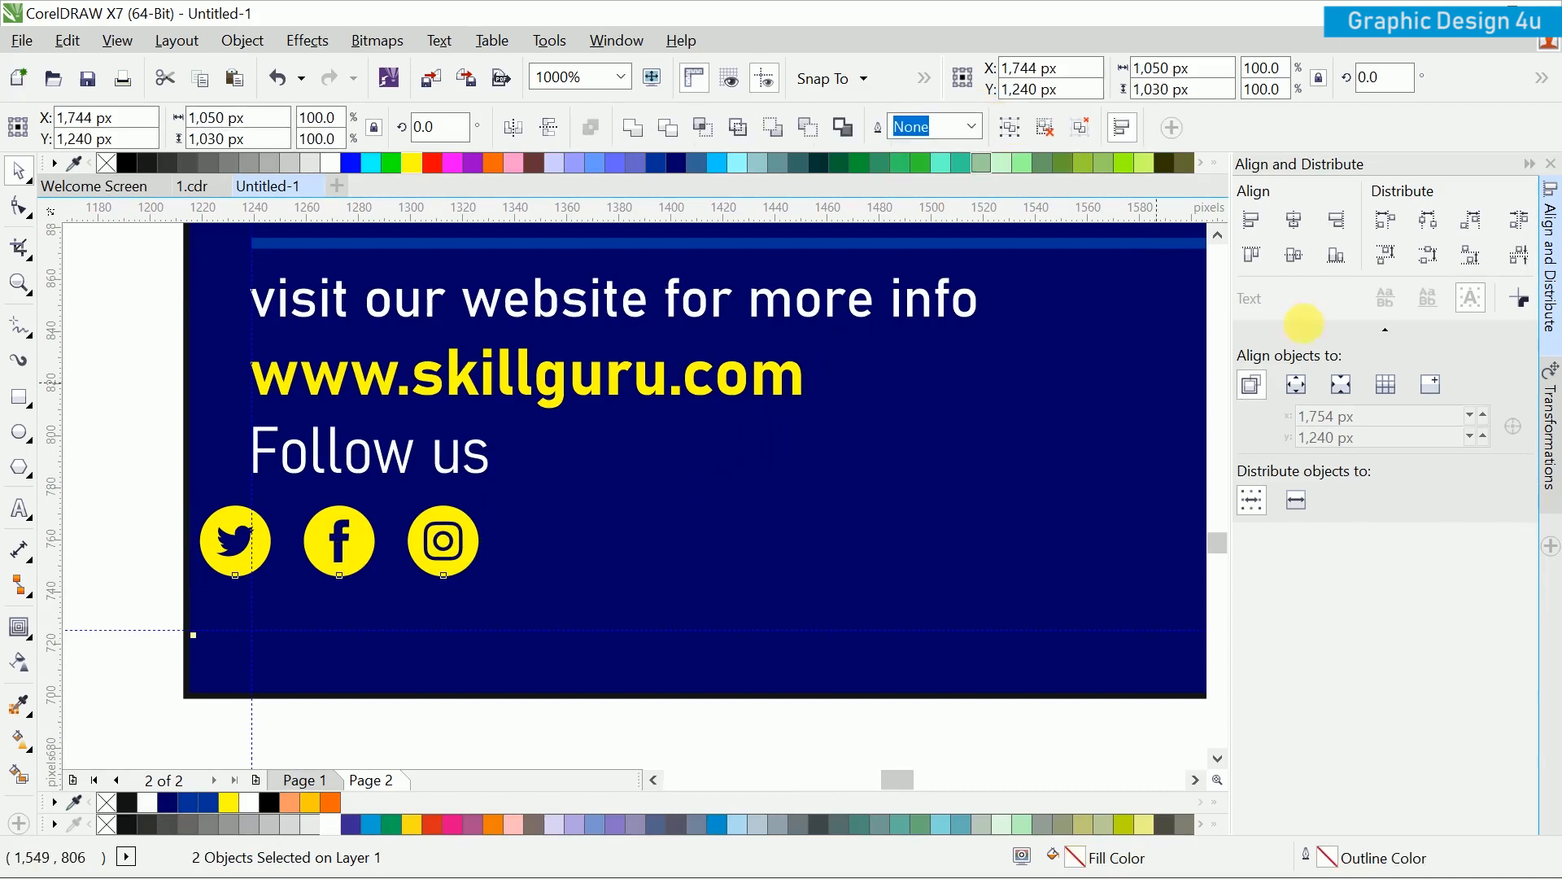
left_click(1330, 258)
scroll(743, 523, "down", 3)
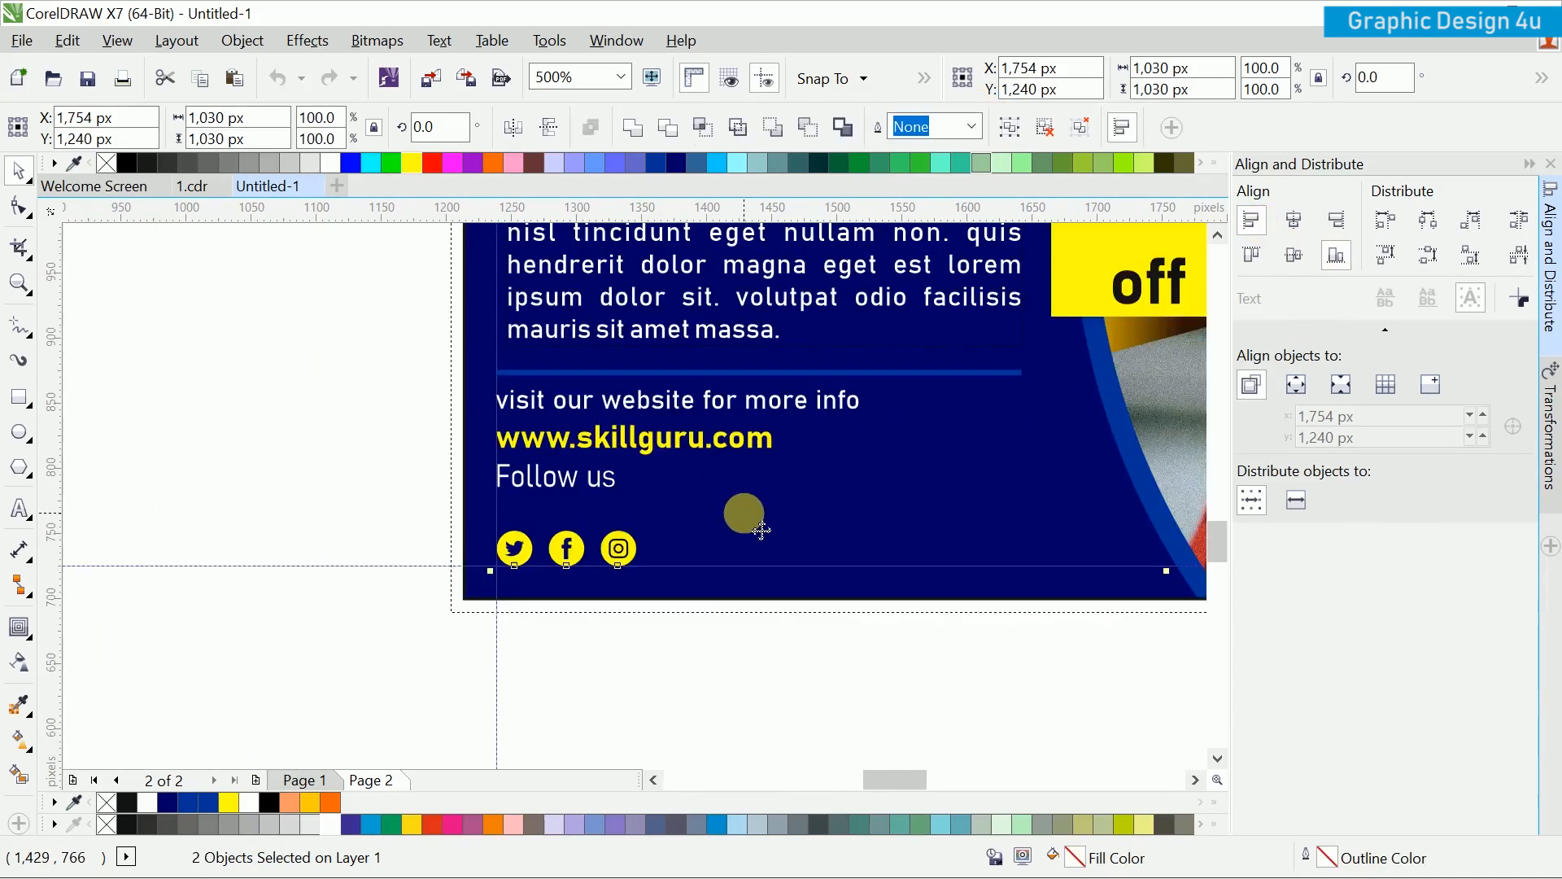
Step: Move the social icon group straight up so it sits just beneath the "Follow us" line
left_click(422, 530)
scroll(626, 529, "up", 3)
left_click(618, 596)
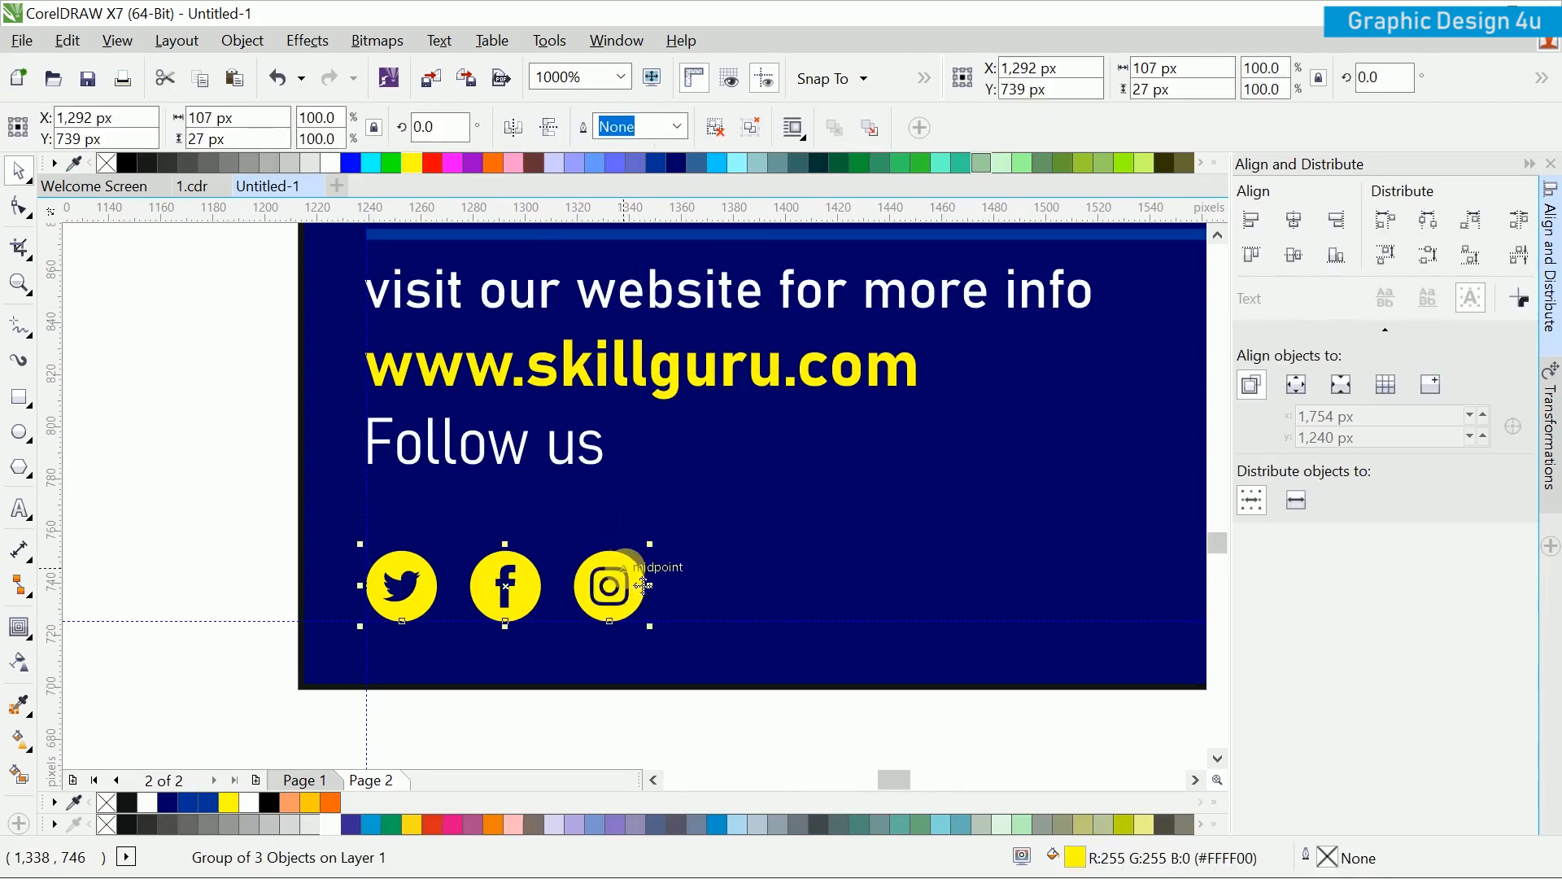
left_click(248, 526)
scroll(556, 624, "right", 1)
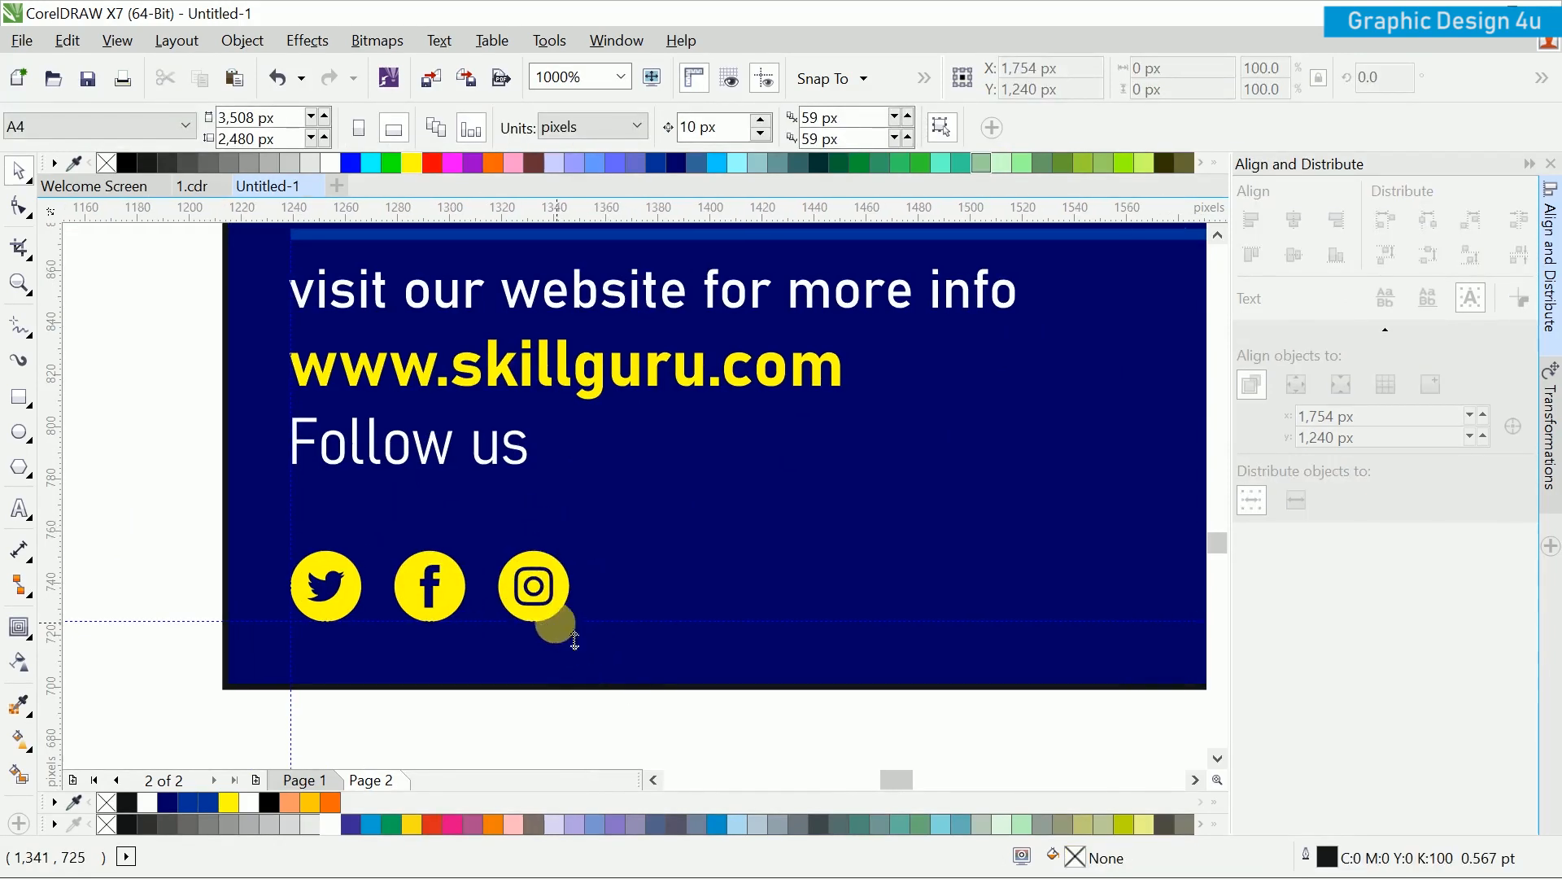
left_click(537, 616)
scroll(569, 642, "down", 2)
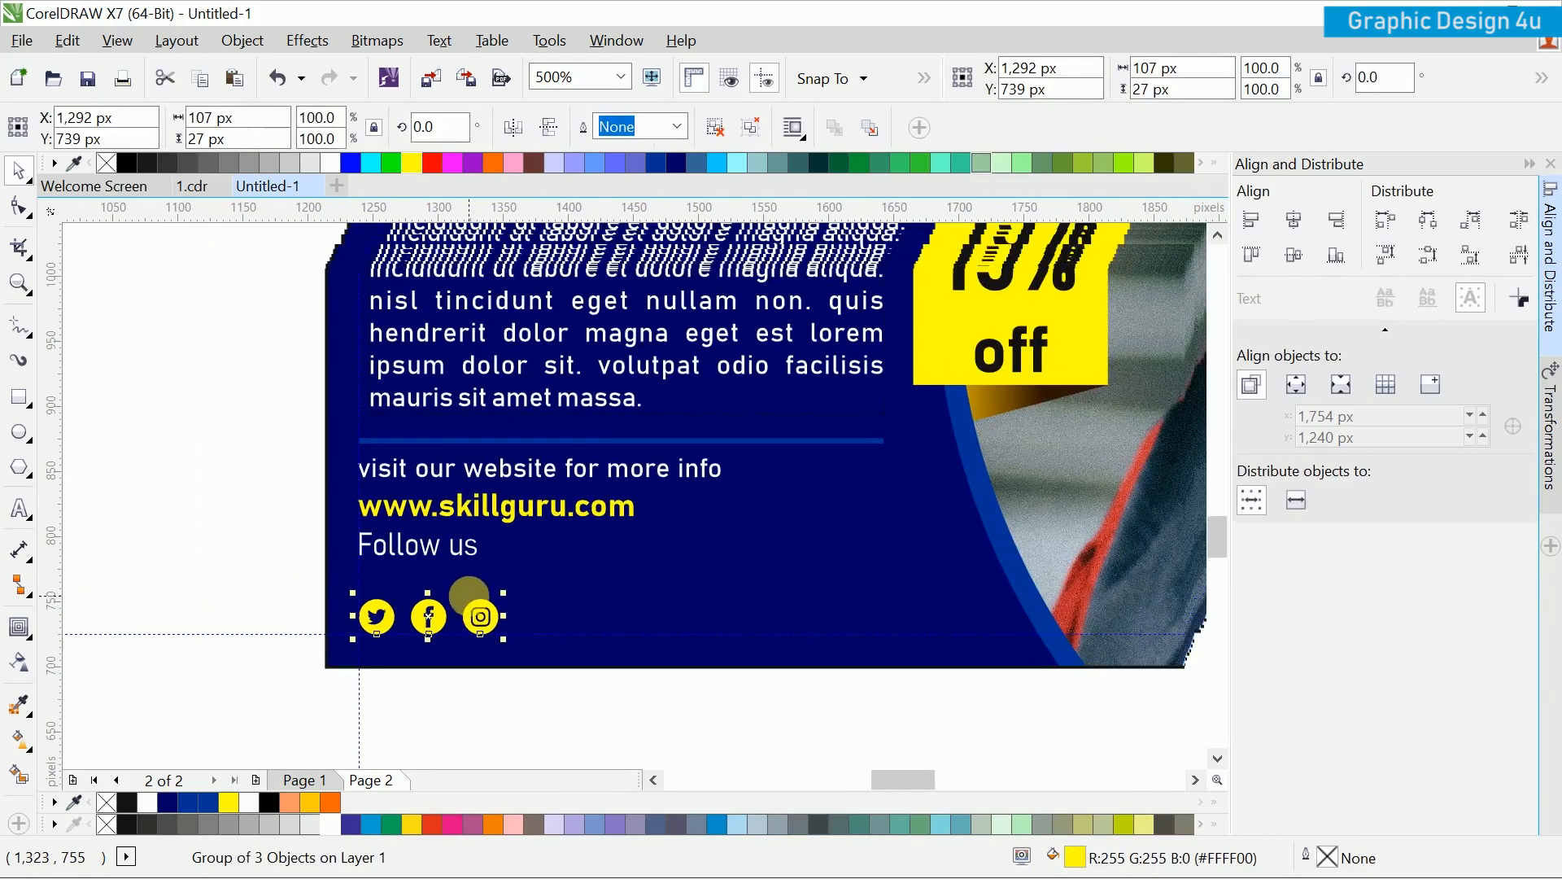
Step: Set the "Follow us" line to 4 pt
left_click(457, 545)
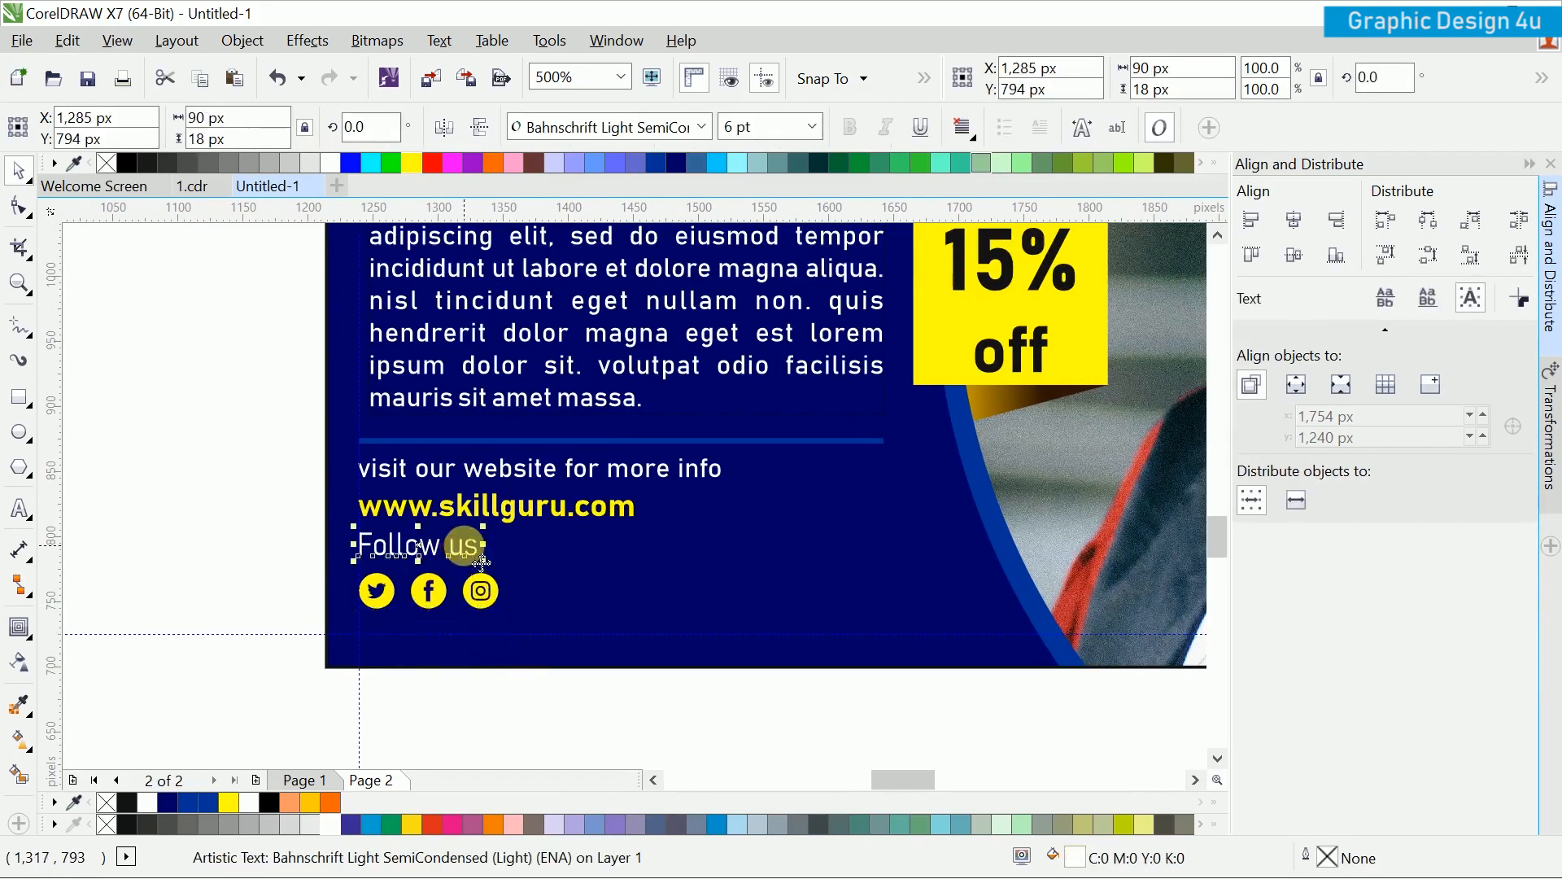
scroll(480, 561, "up", 2)
left_click(791, 130)
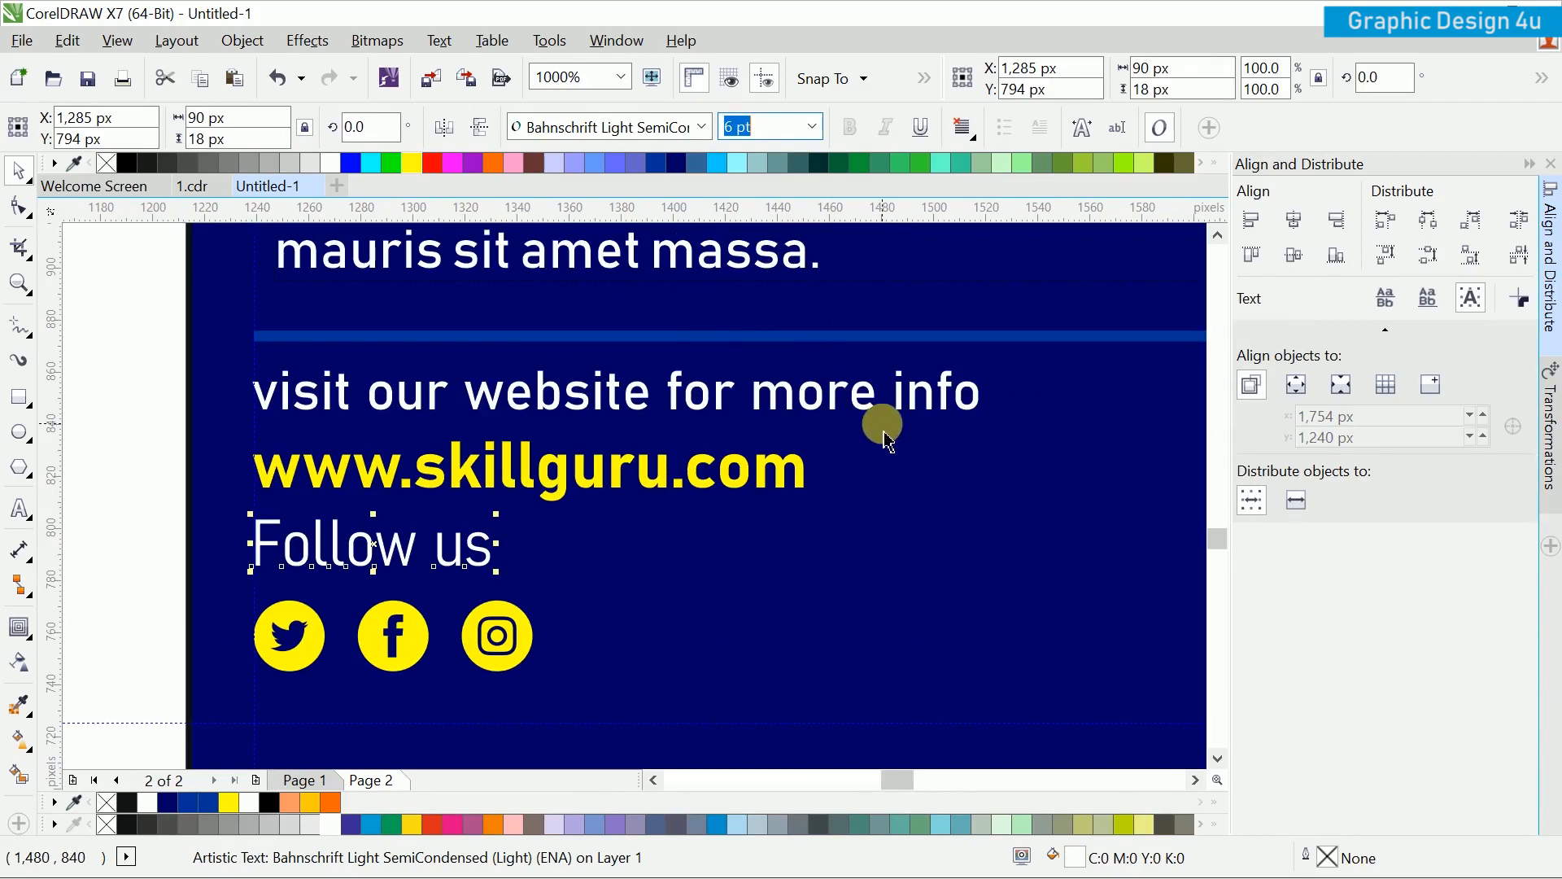
key("Return")
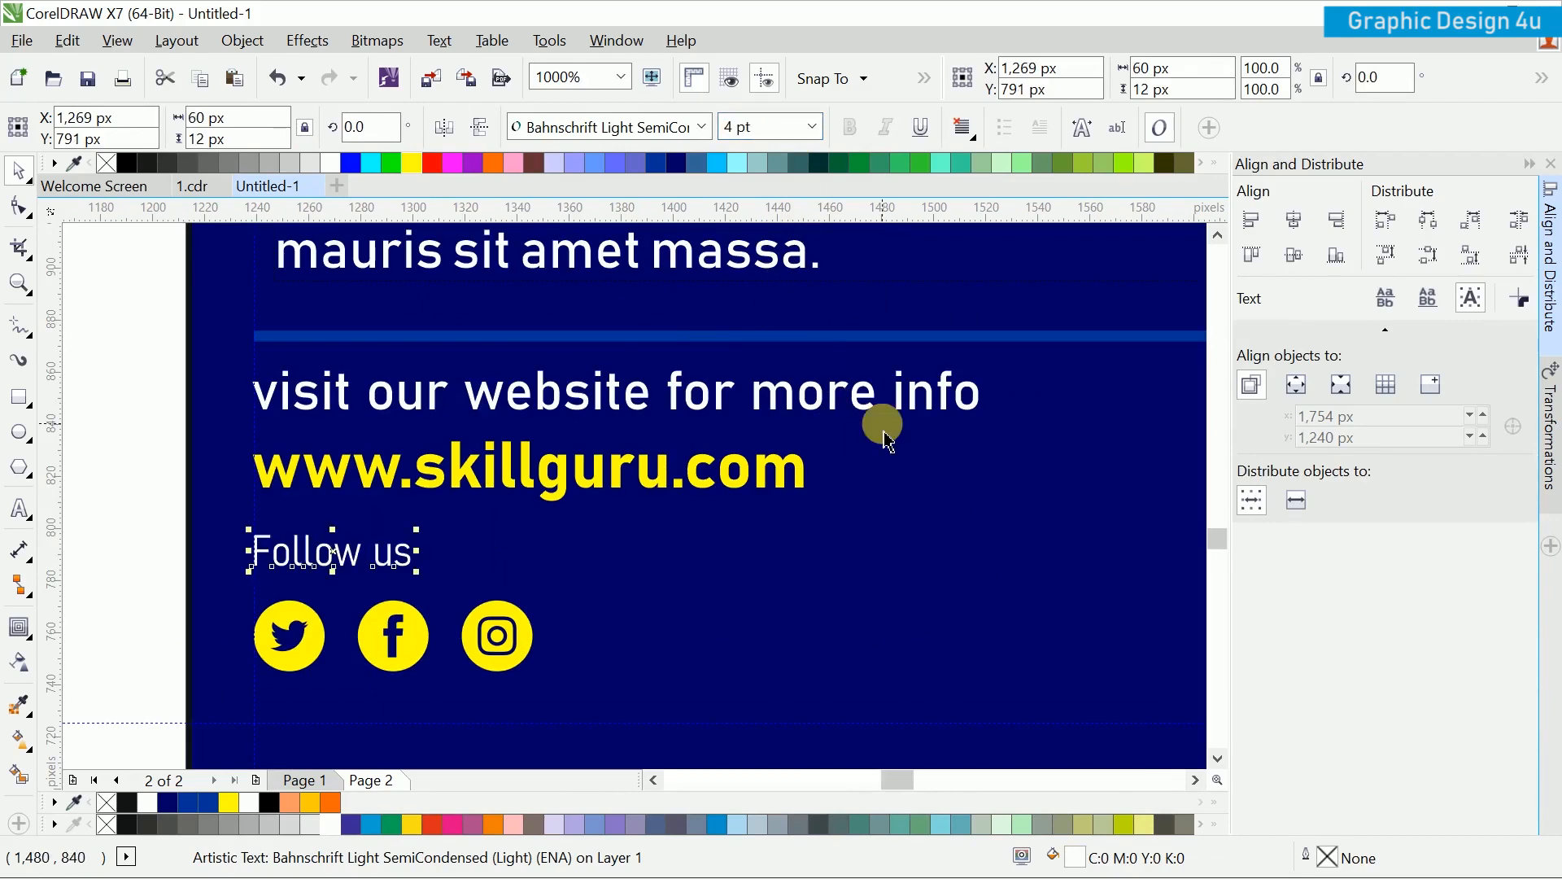
scroll(887, 439, "down", 6)
key("Escape")
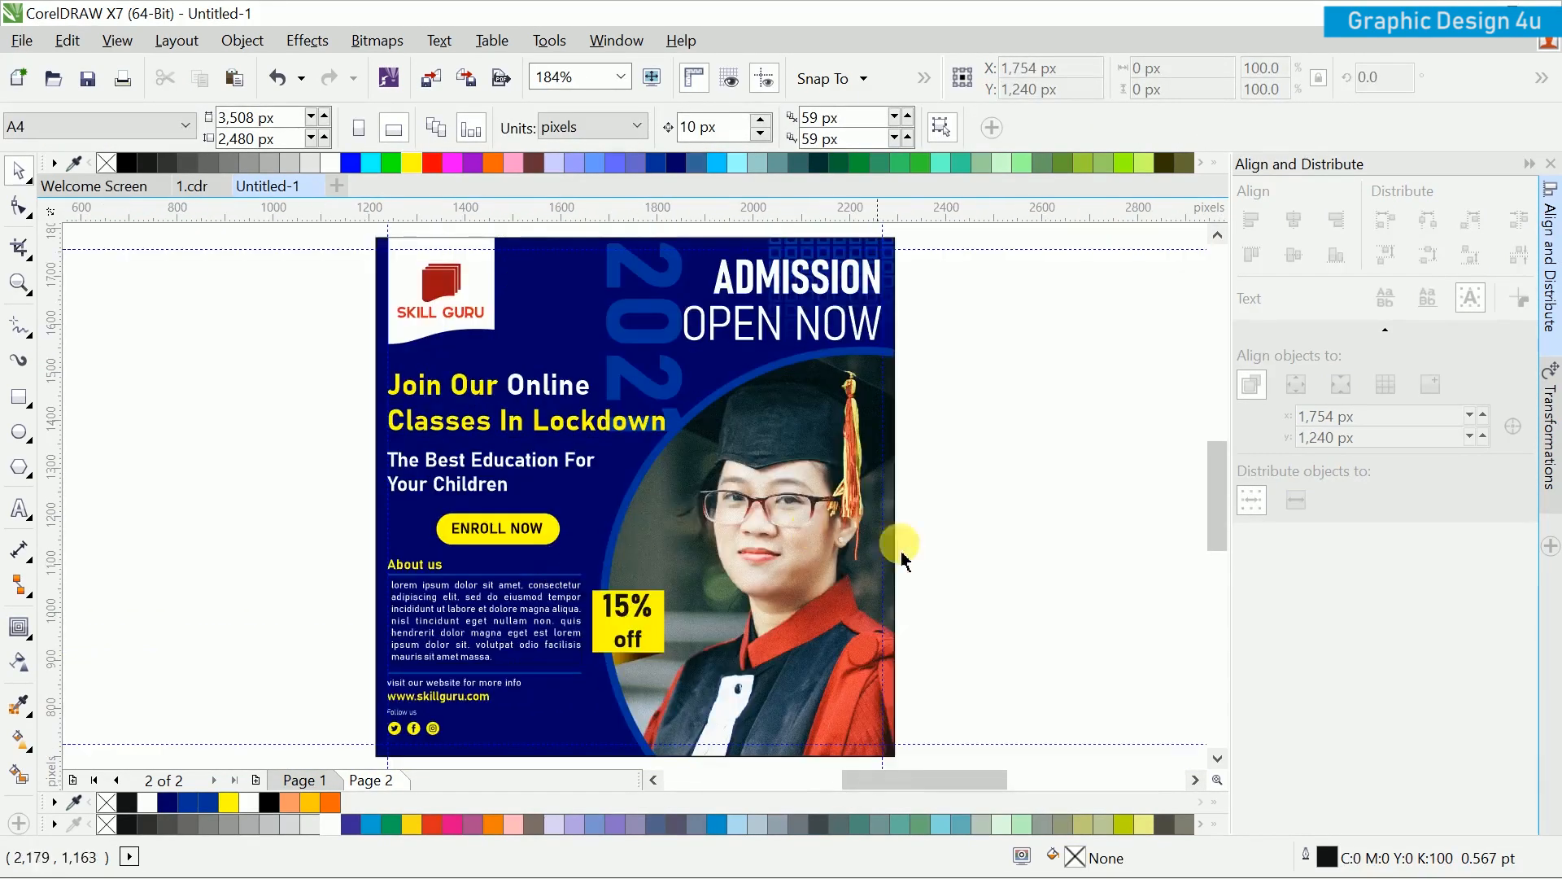